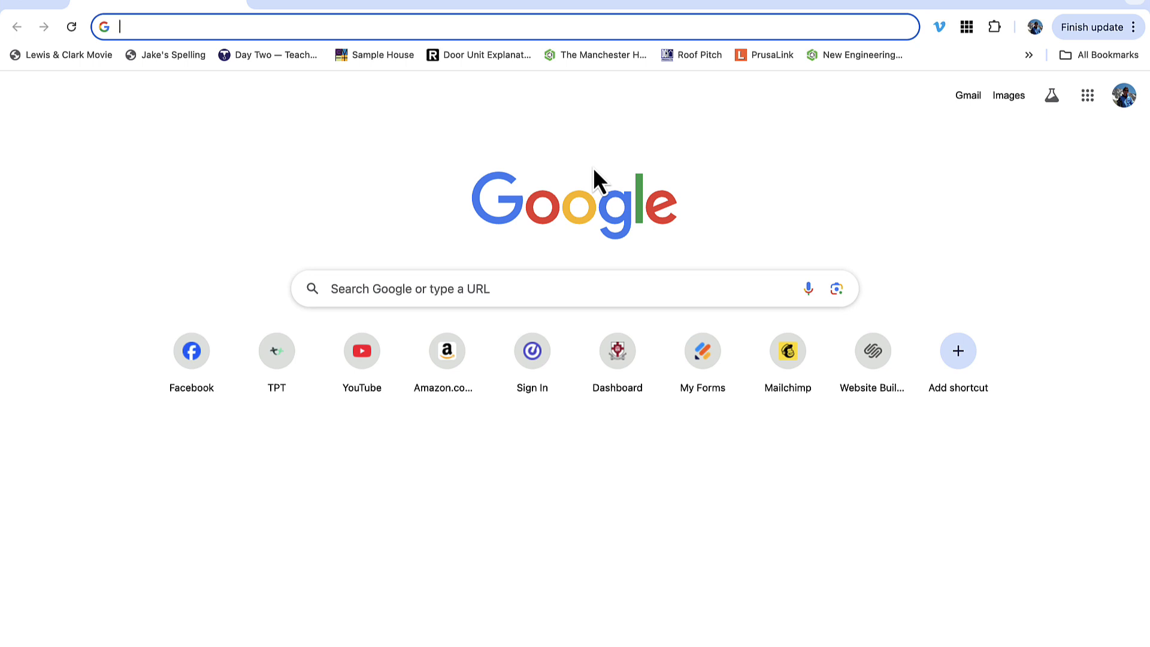
- Go to onshape.com and open the Onshape documents page
{"action": "type", "text": "onshape.co"}
{"action": "key", "text": "Return"}
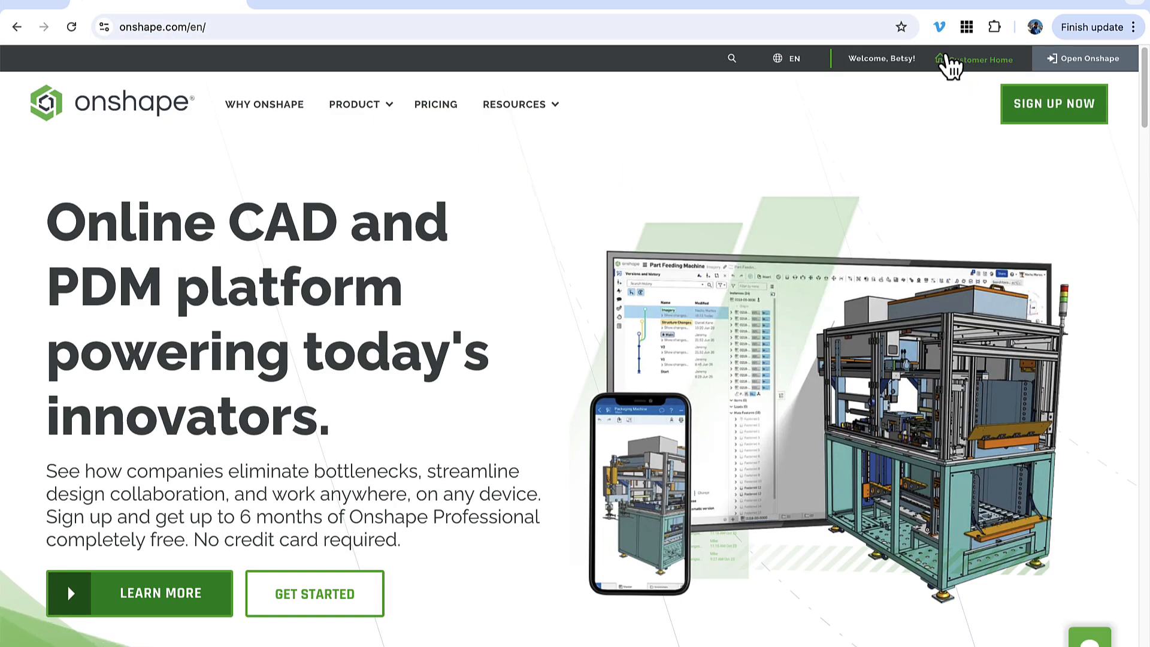
{"action": "left_click", "coordinate": [1106, 60]}
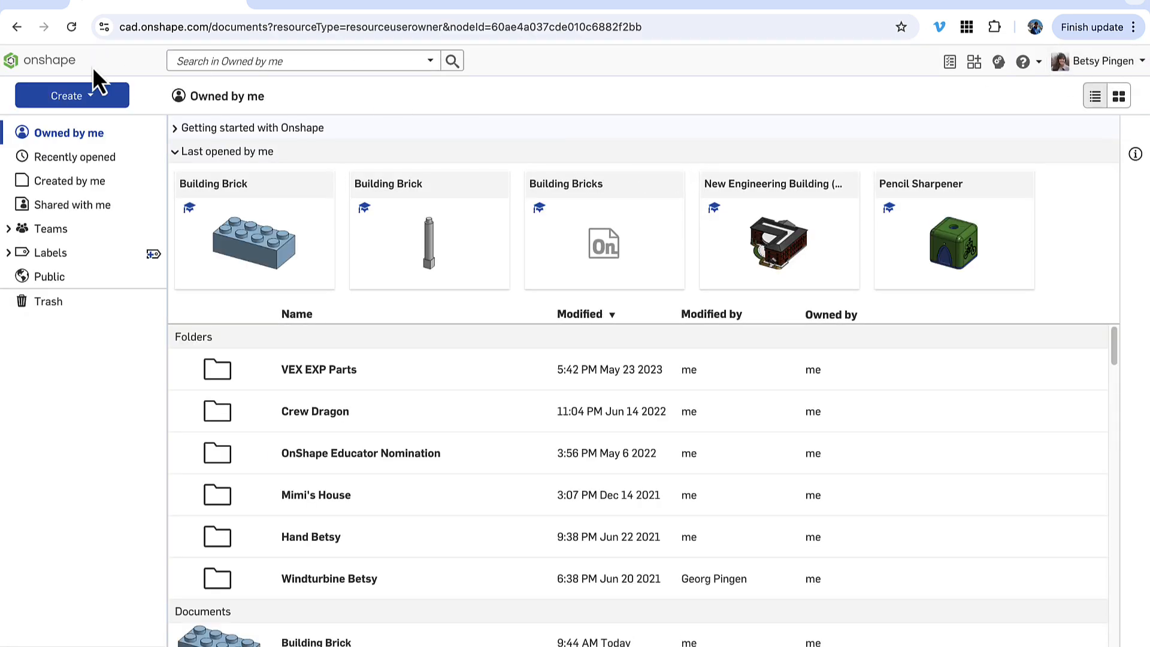
- Create a new document named "Building Brick"
{"action": "left_click", "coordinate": [71, 101]}
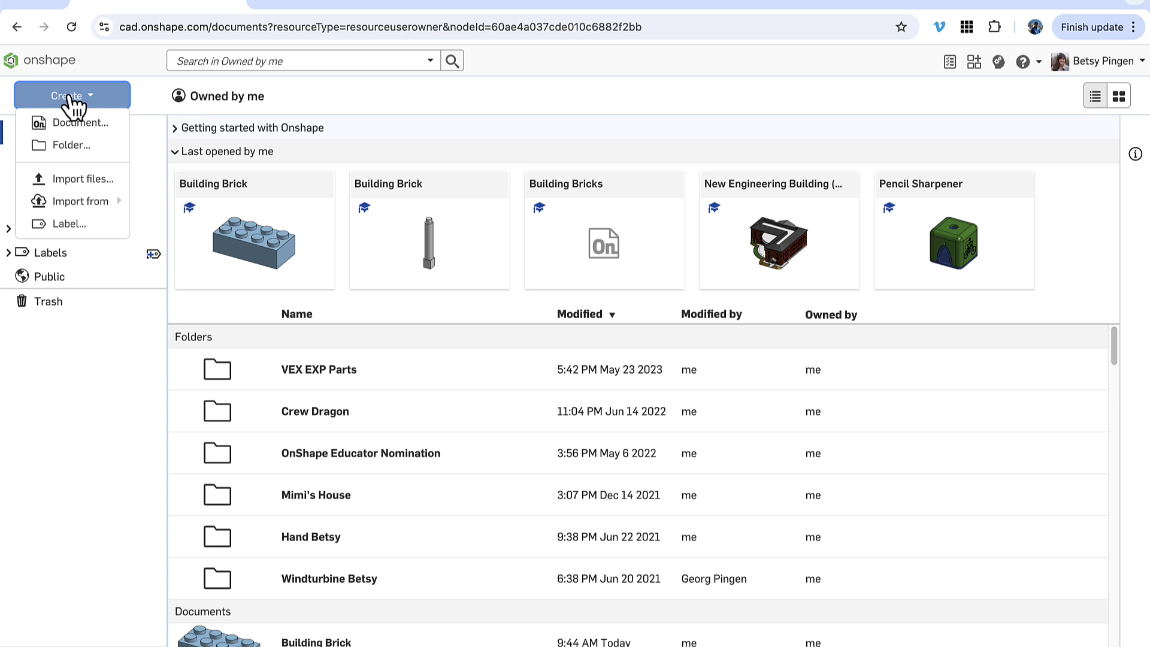
{"action": "left_click", "coordinate": [70, 125]}
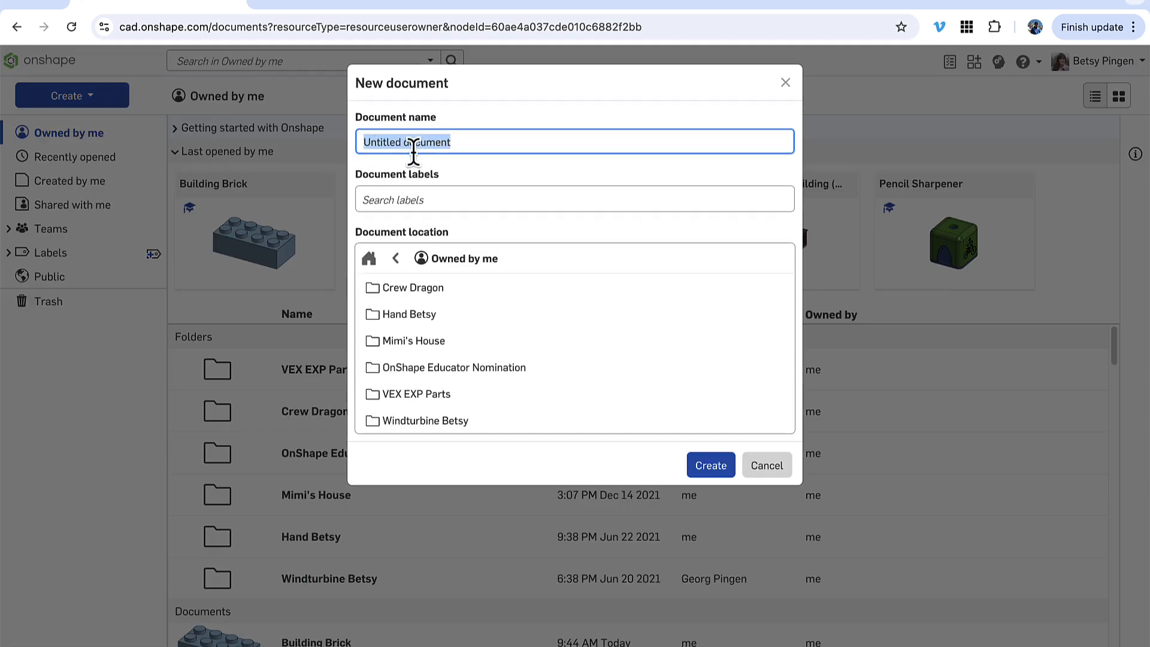
{"action": "type", "text": "Building b"}
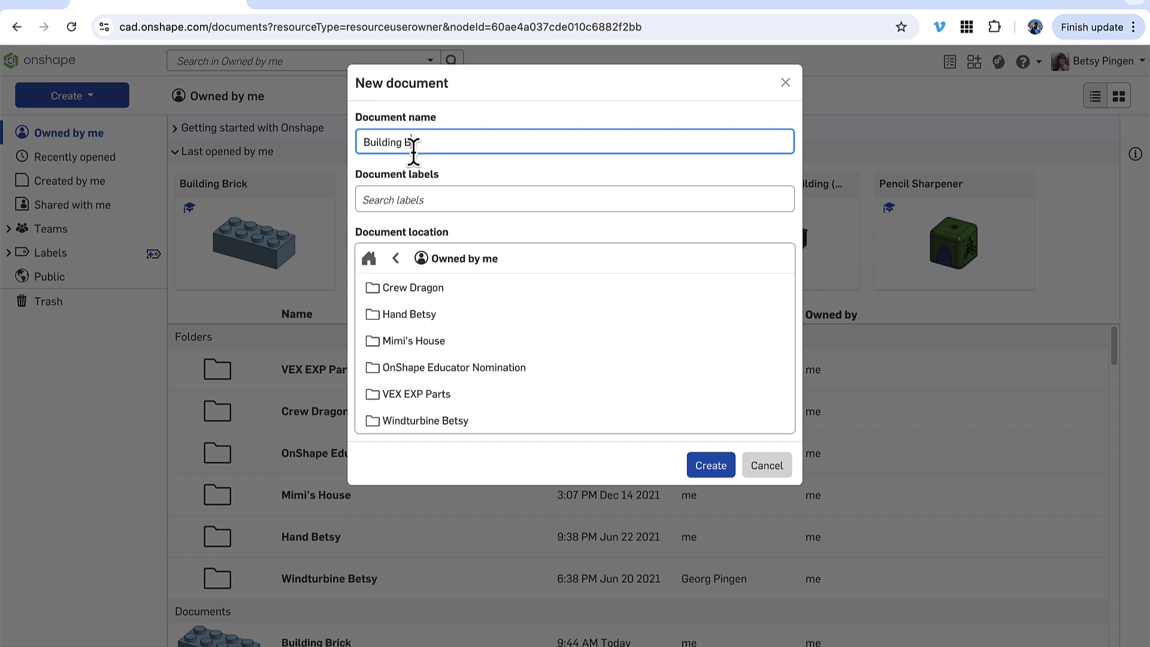
{"action": "type", "text": "rick"}
{"action": "left_click", "coordinate": [698, 473]}
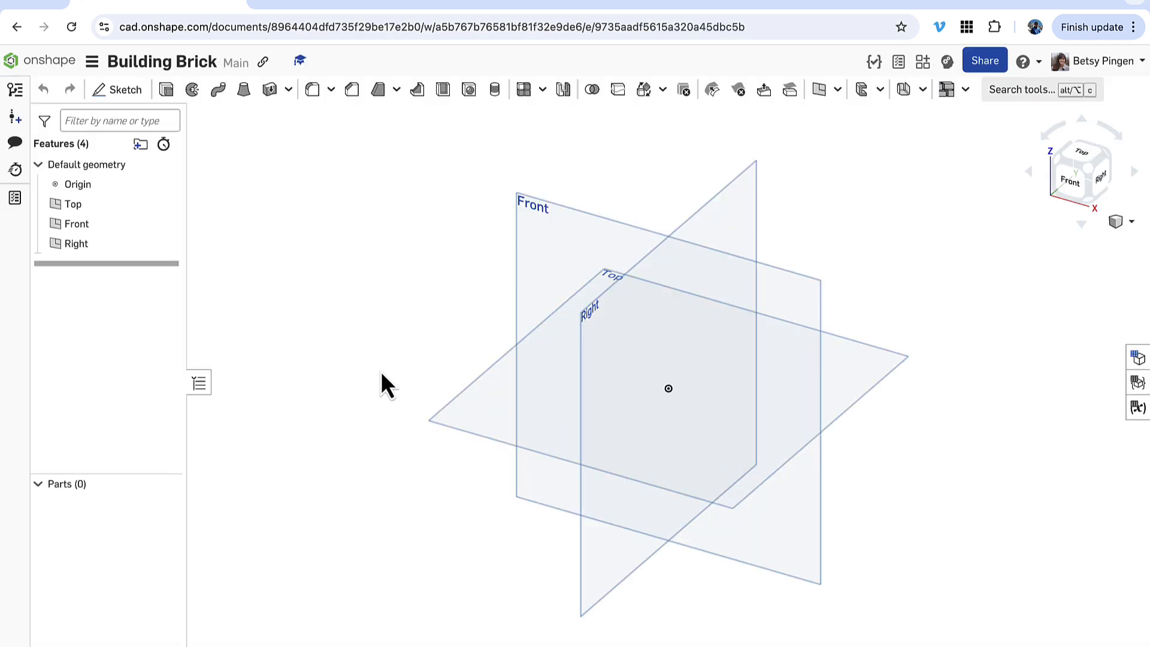
- Check in the workspace units that the default length unit is Millimeter
{"action": "left_click", "coordinate": [94, 66]}
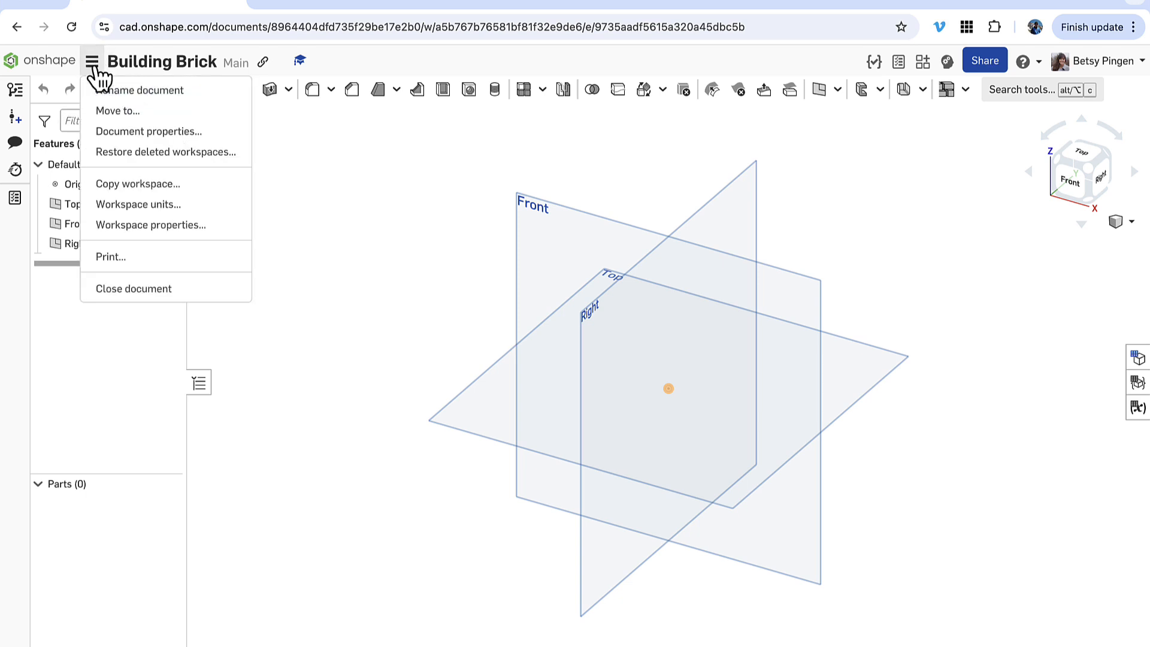
{"action": "left_click", "coordinate": [135, 204]}
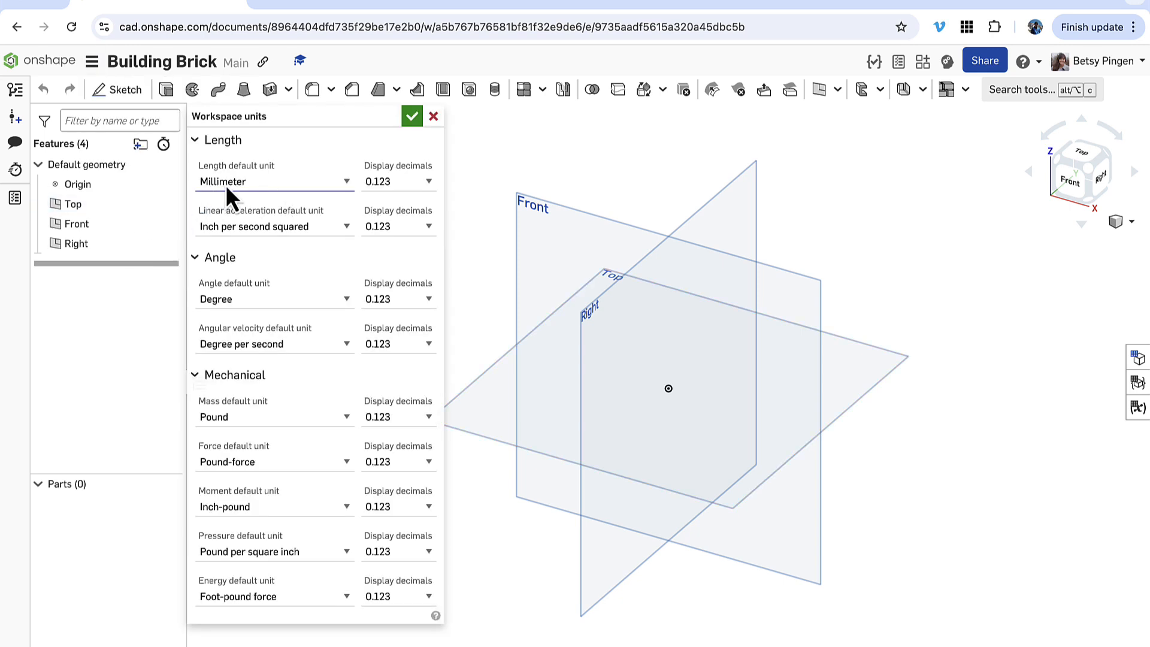
{"action": "left_click", "coordinate": [411, 118]}
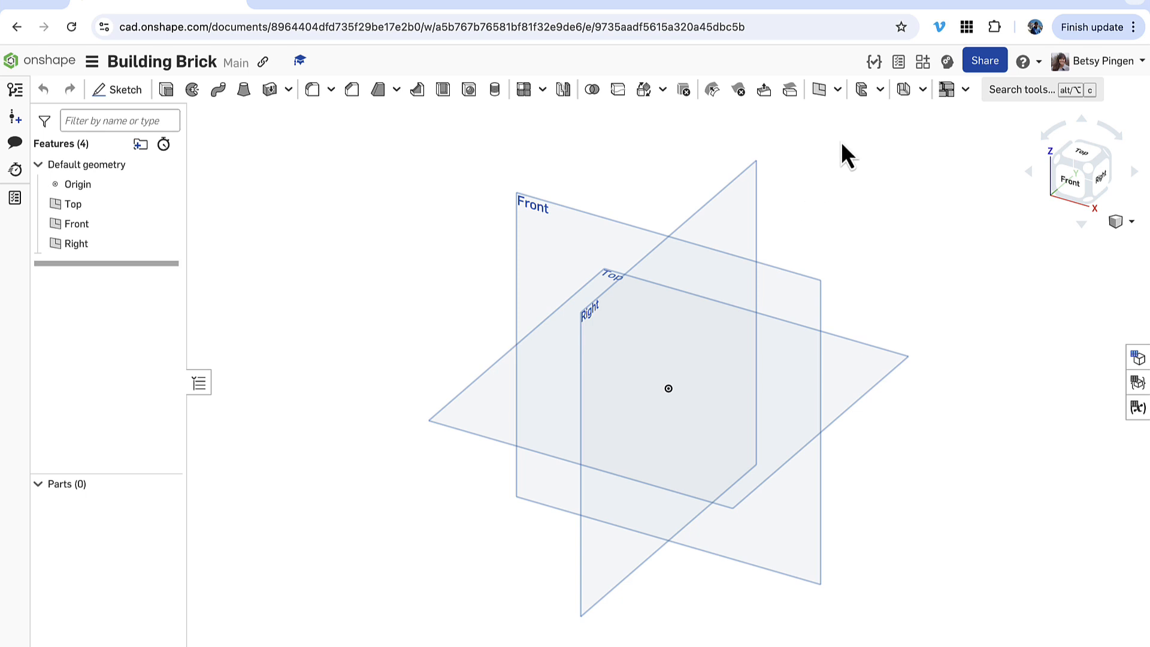
- Create a Number variable named "columns" with a value of 4
{"action": "left_click", "coordinate": [839, 91]}
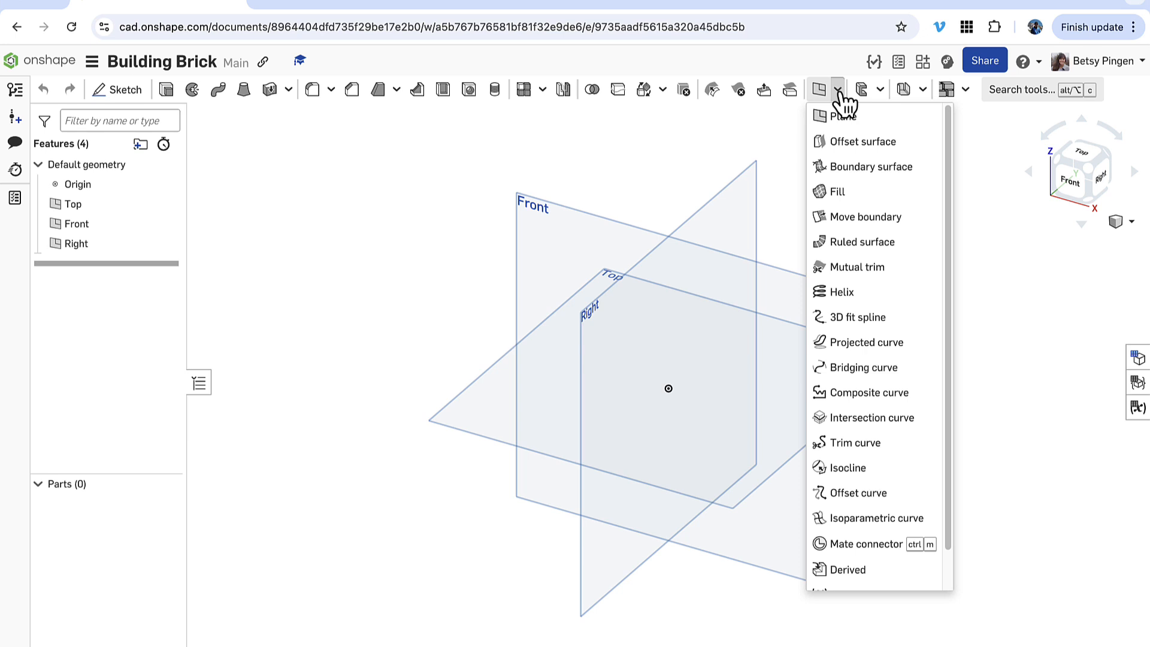
{"action": "scroll", "coordinate": [837, 532], "scroll_direction": "down", "scroll_amount": 1}
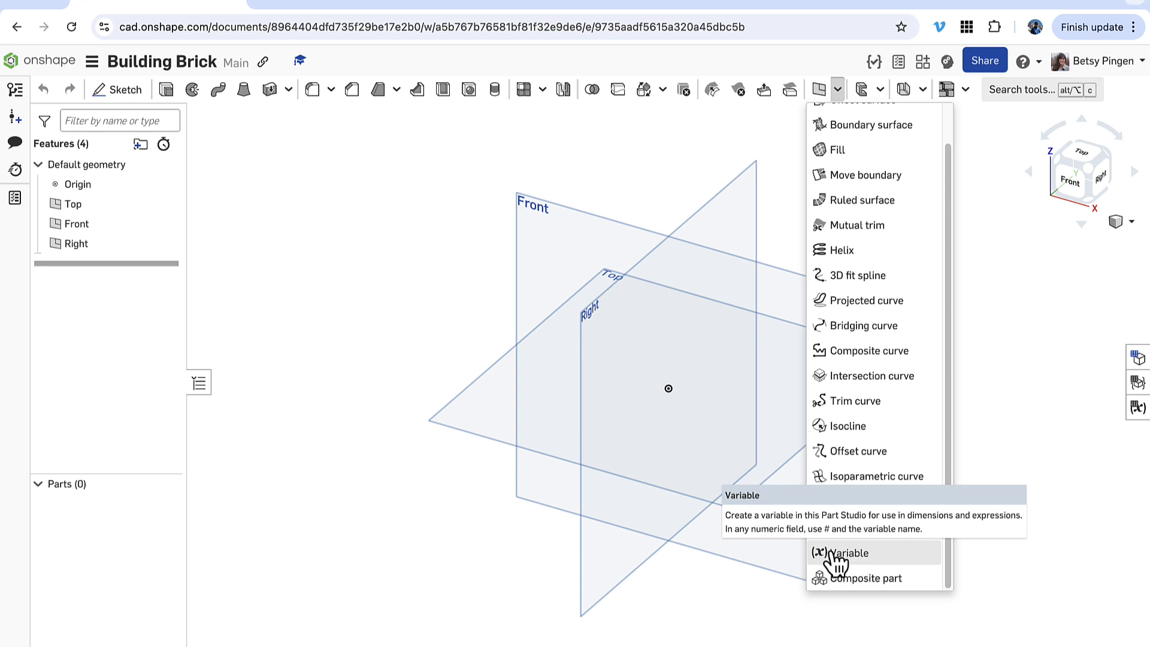
{"action": "left_click", "coordinate": [845, 555]}
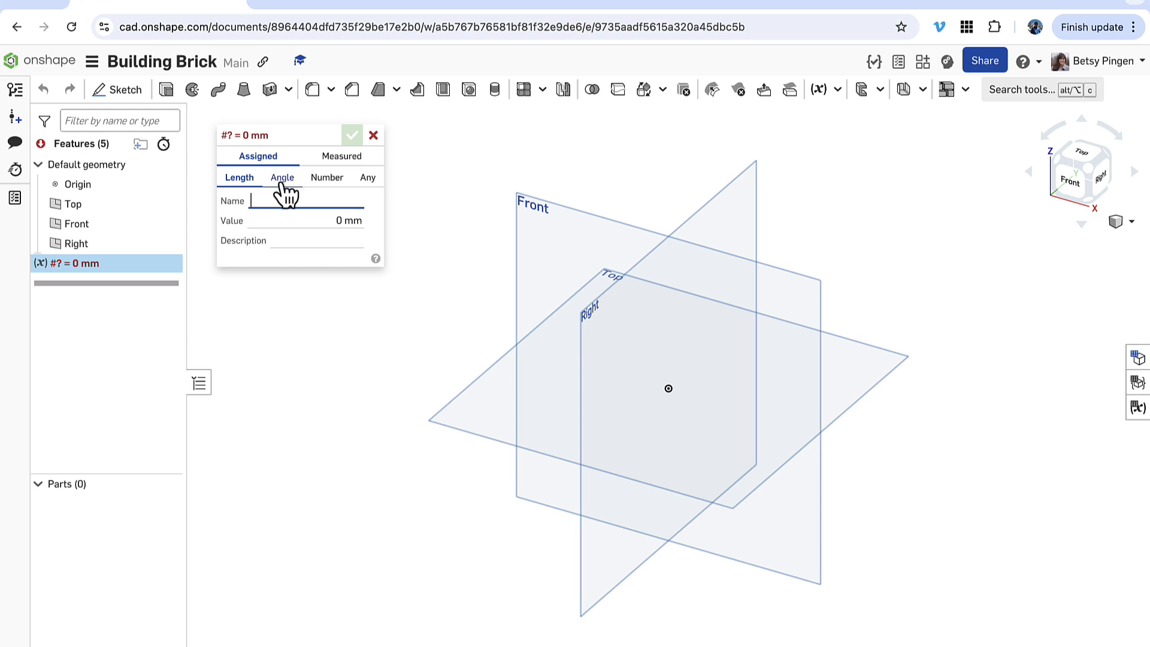
{"action": "left_click", "coordinate": [328, 180]}
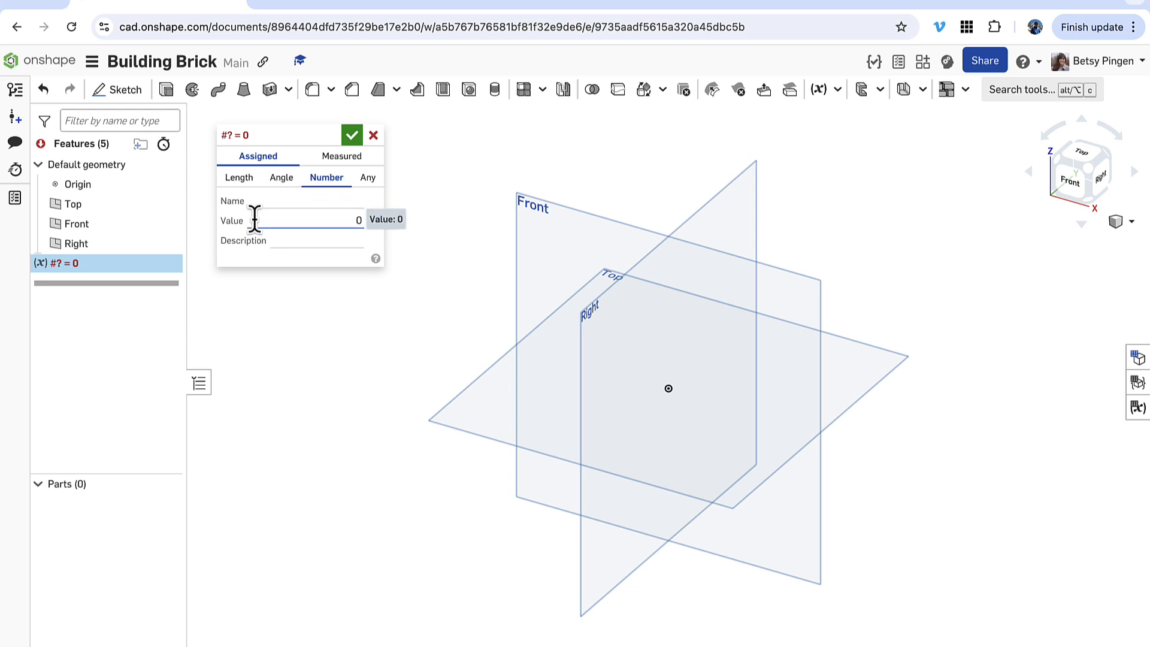
{"action": "left_click", "coordinate": [296, 201]}
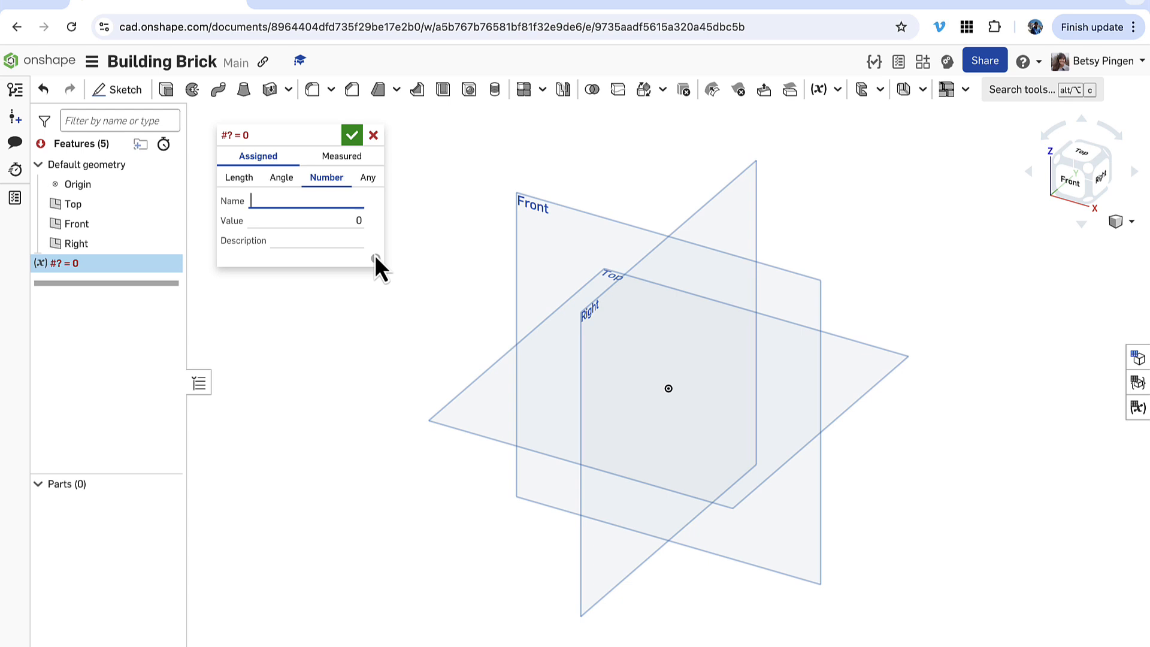
{"action": "type", "text": "columns"}
{"action": "left_click", "coordinate": [343, 220]}
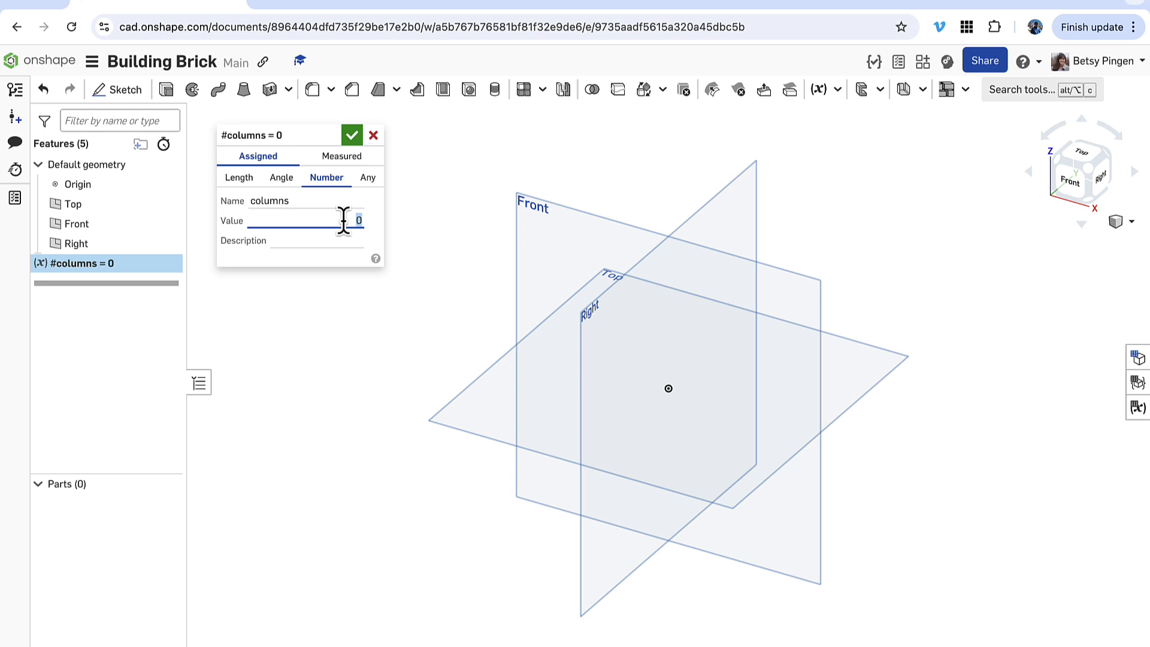
{"action": "type", "text": "4"}
{"action": "left_click", "coordinate": [353, 135]}
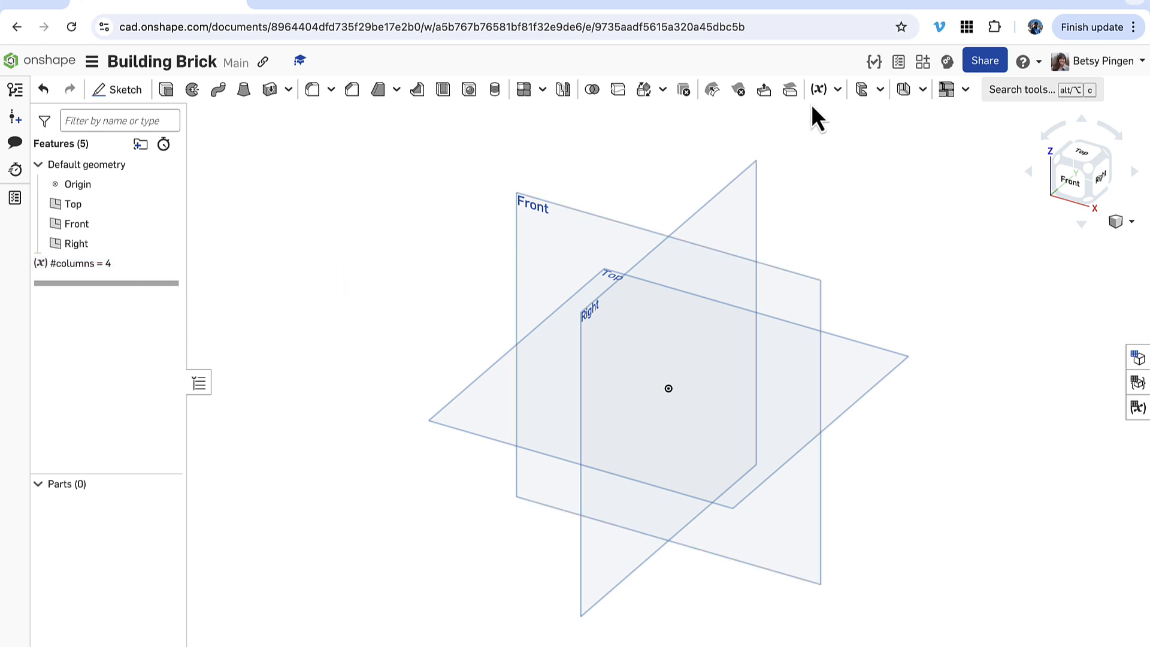
- Add a Number variable named "rows" with a value of 2
{"action": "left_click", "coordinate": [819, 90]}
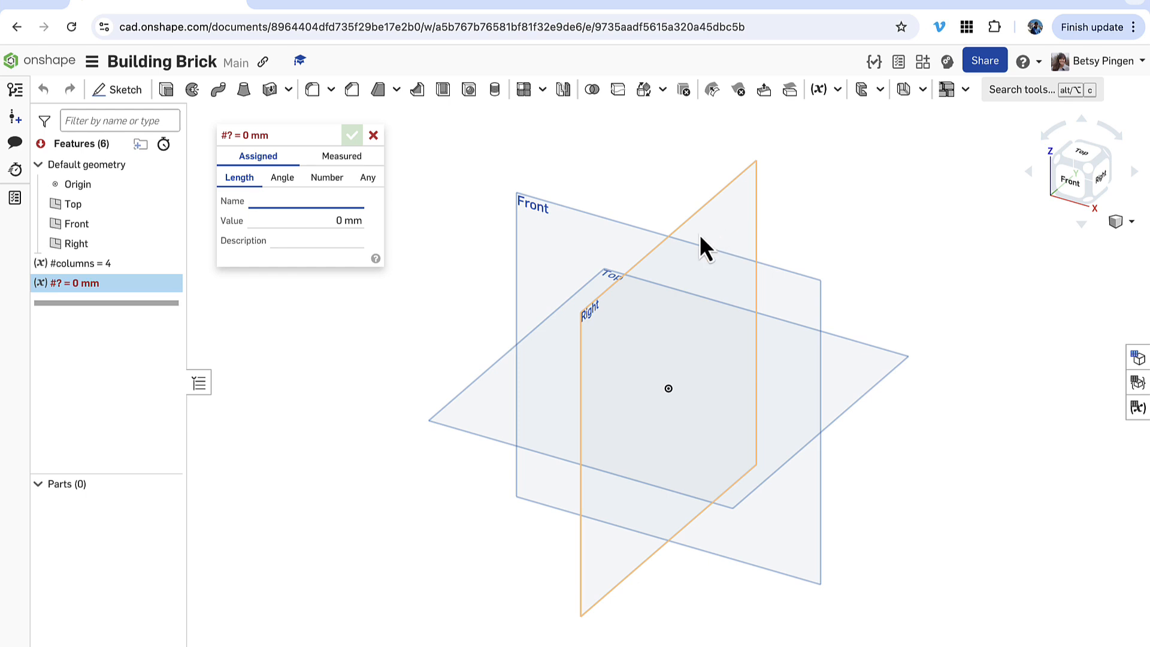
{"action": "left_click", "coordinate": [327, 180]}
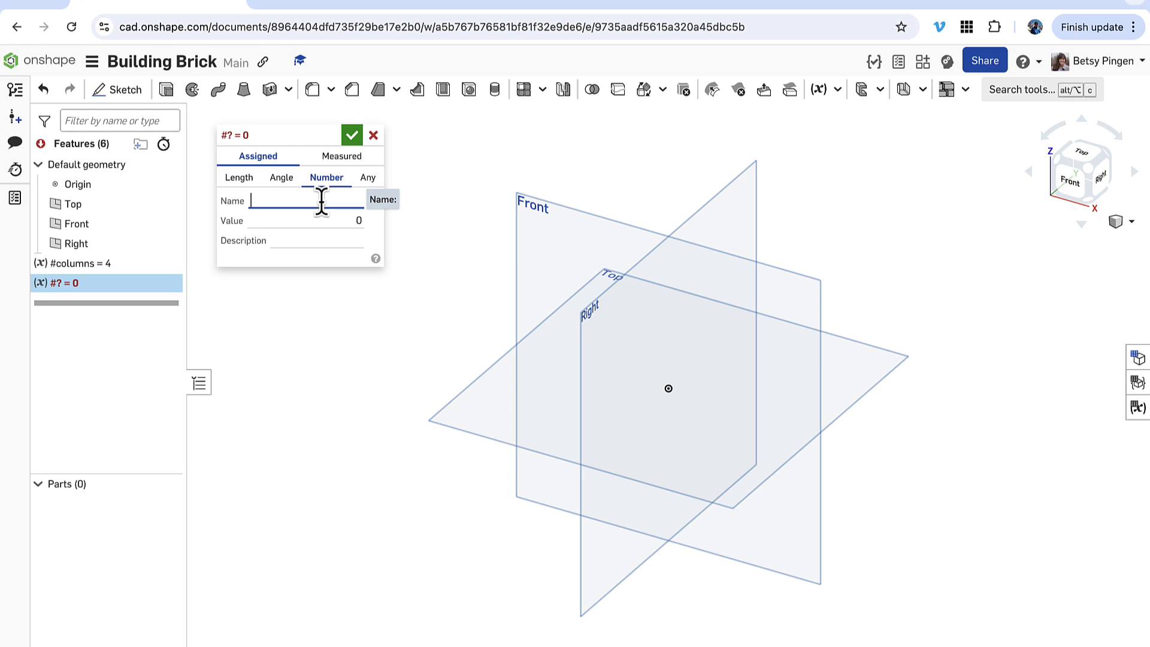
{"action": "type", "text": "rows"}
{"action": "left_click", "coordinate": [345, 222]}
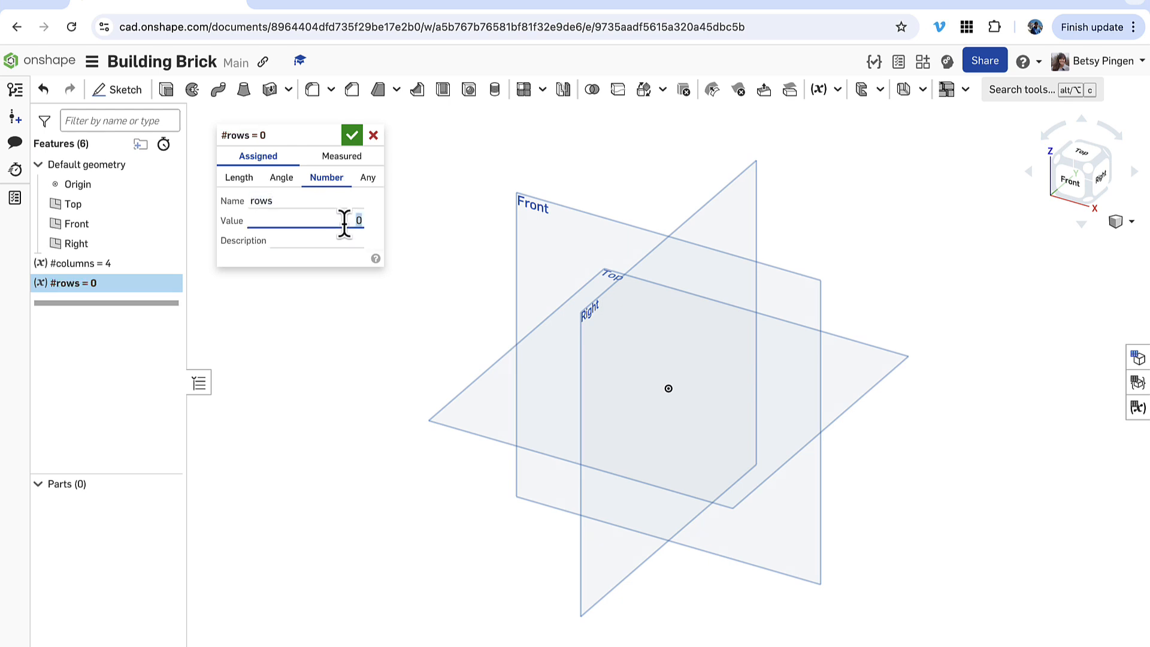
{"action": "type", "text": "2"}
{"action": "left_click", "coordinate": [352, 140]}
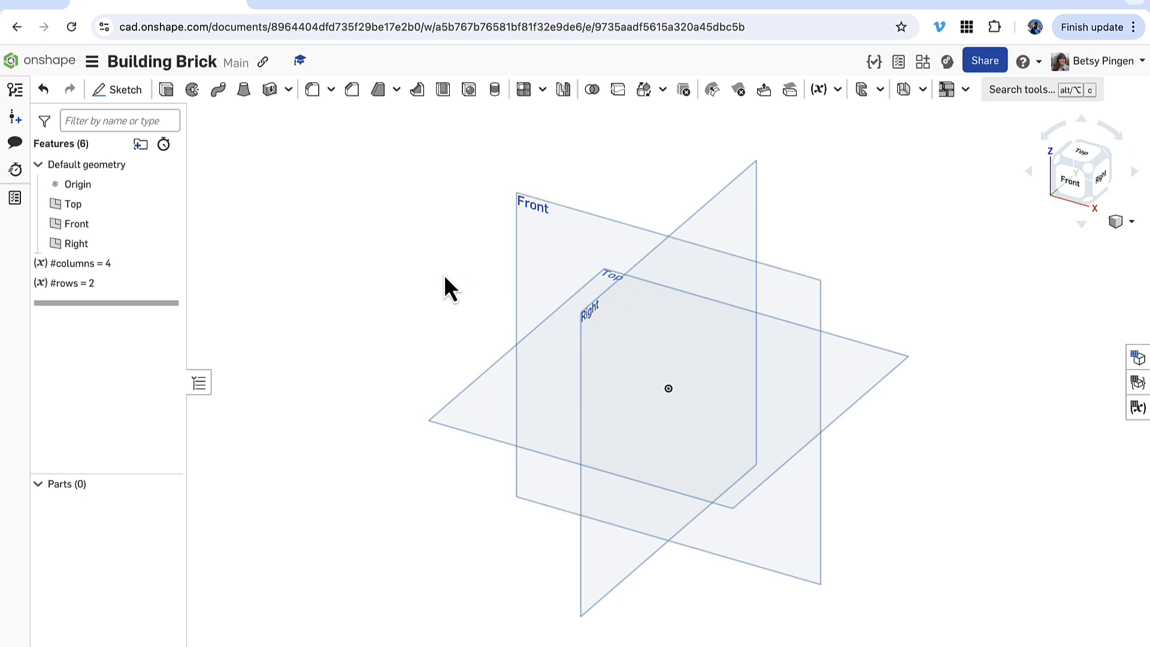
- Add a Number variable named "height" with a value of 3
{"action": "left_click", "coordinate": [818, 91]}
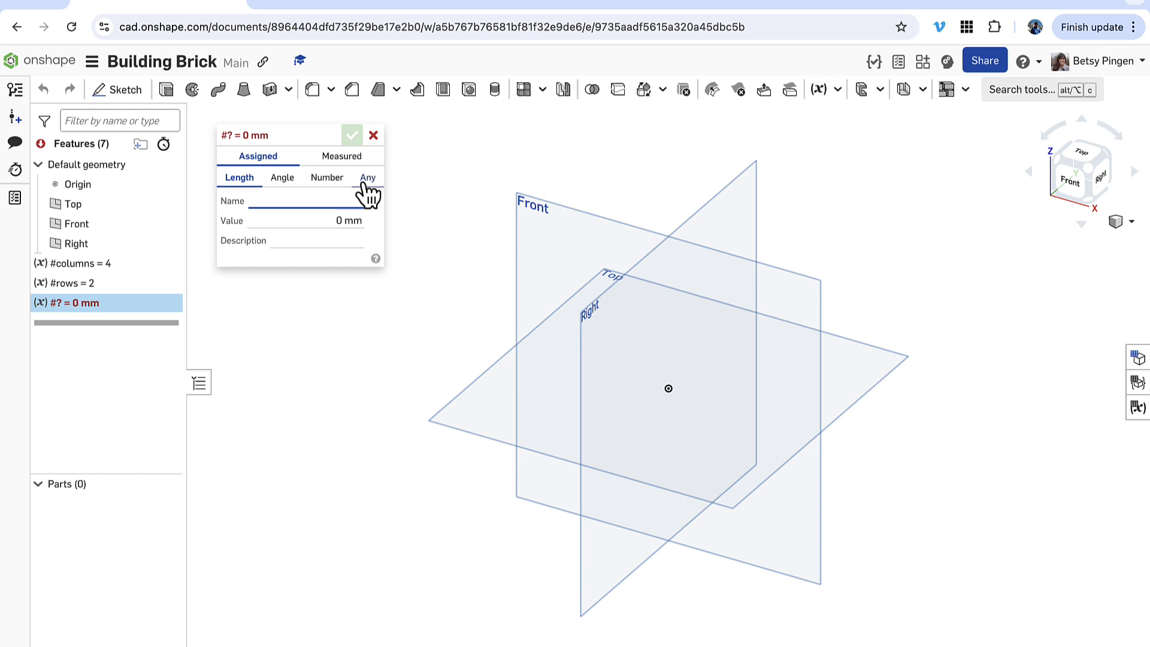
{"action": "type", "text": "height"}
{"action": "left_click", "coordinate": [335, 181]}
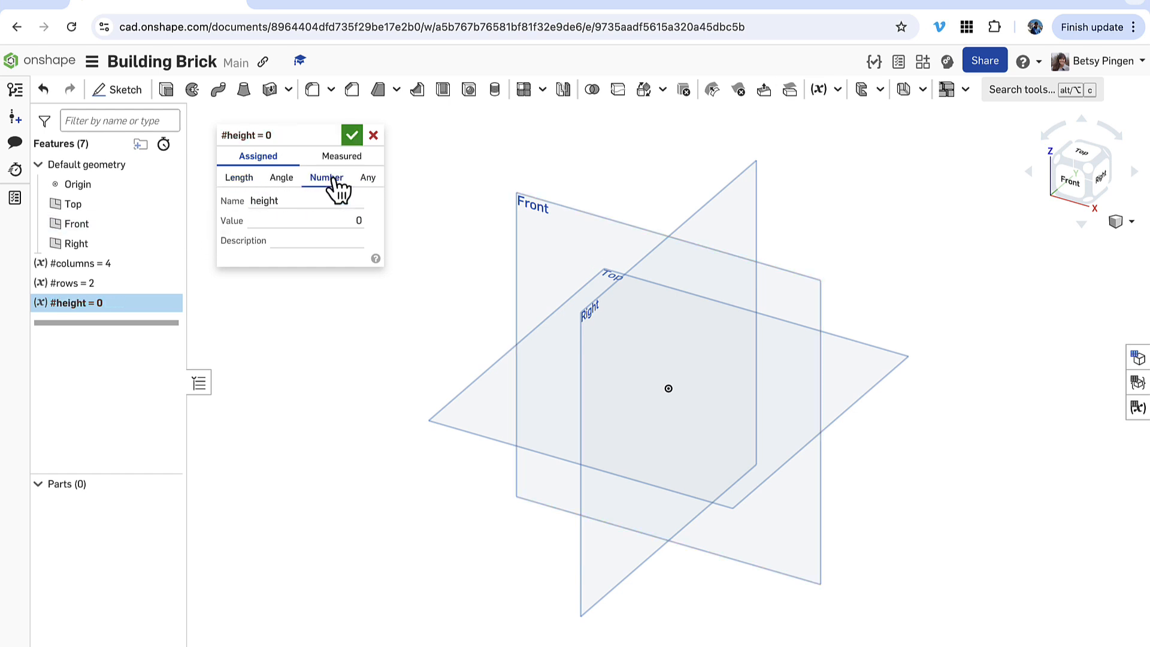
{"action": "left_click", "coordinate": [341, 226]}
{"action": "type", "text": "3"}
{"action": "left_click", "coordinate": [353, 136]}
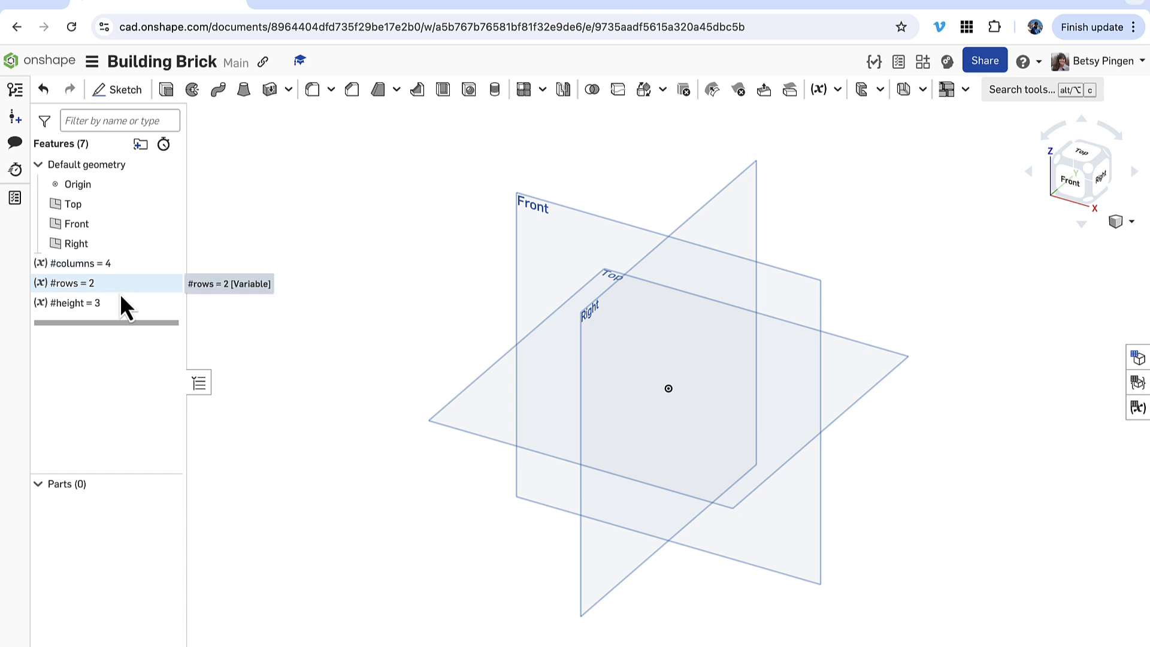
- Sketch a center point rectangle about 80 mm wide on the Top plane, centred on the origin
{"action": "left_click", "coordinate": [114, 94]}
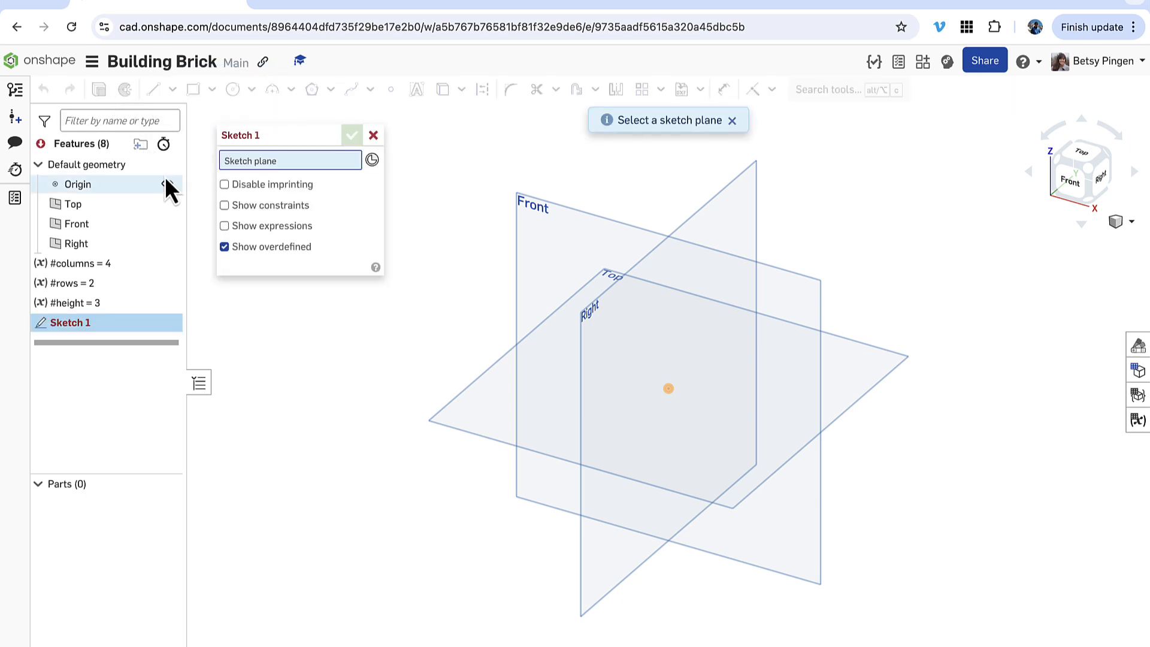
{"action": "left_click", "coordinate": [466, 418]}
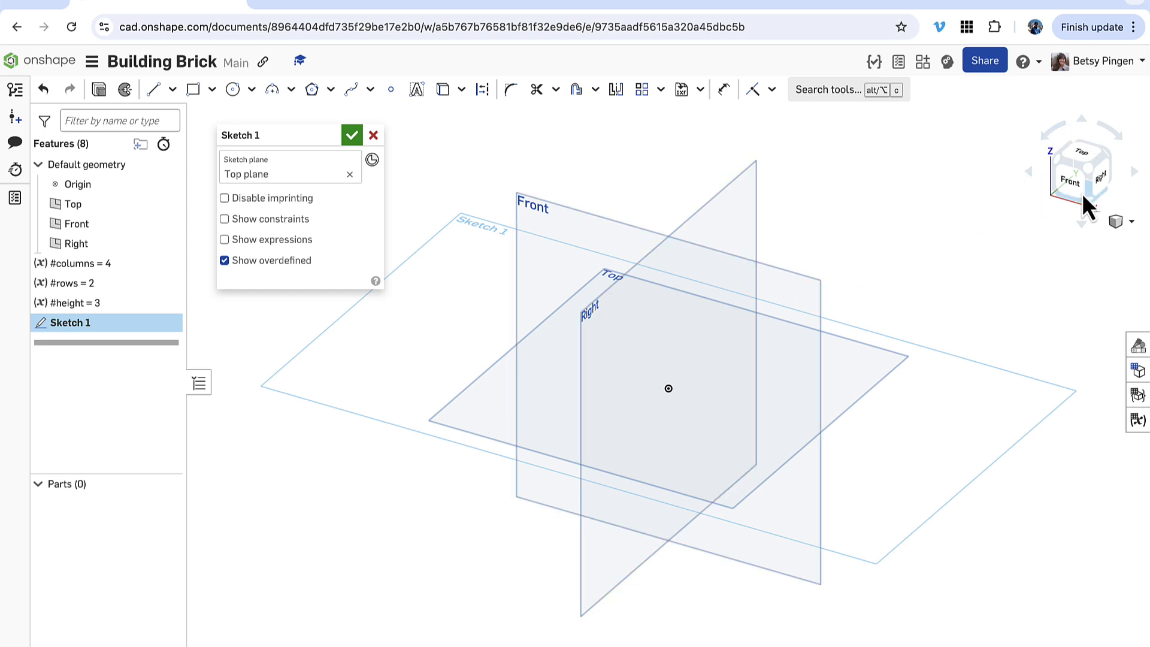
{"action": "left_click", "coordinate": [1087, 157]}
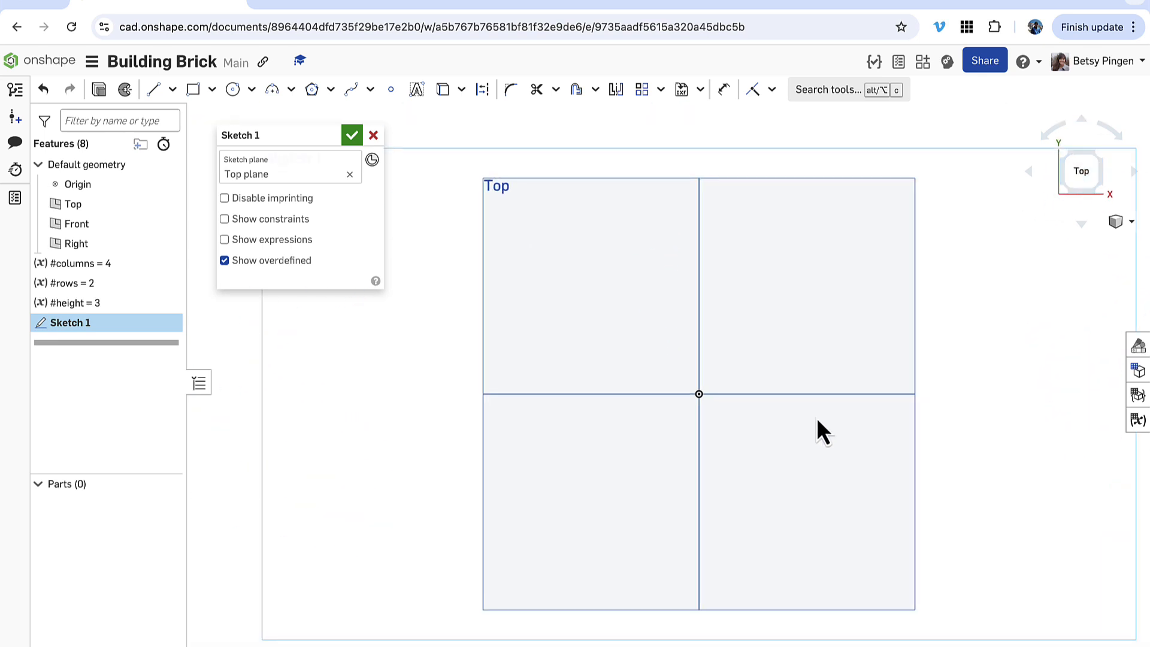
{"action": "scroll", "coordinate": [818, 421], "scroll_direction": "down", "scroll_amount": 1}
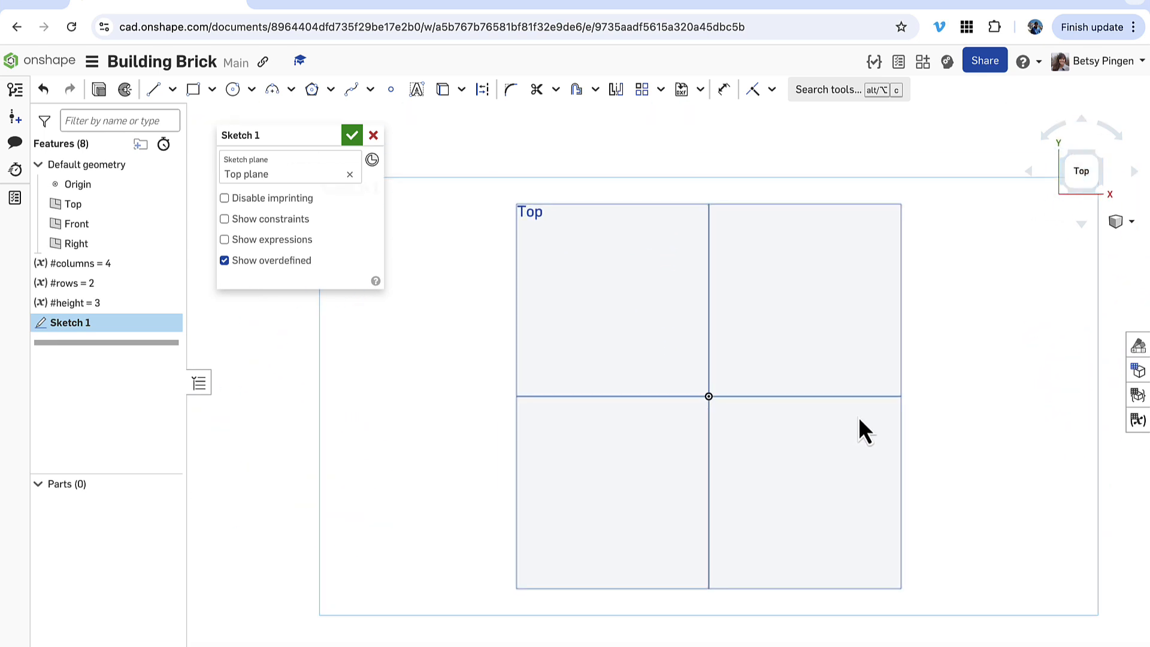
{"action": "middle_click_drag", "start_coordinate": [861, 417], "coordinate": [792, 391]}
{"action": "scroll", "coordinate": [762, 406], "scroll_direction": "down", "scroll_amount": 1}
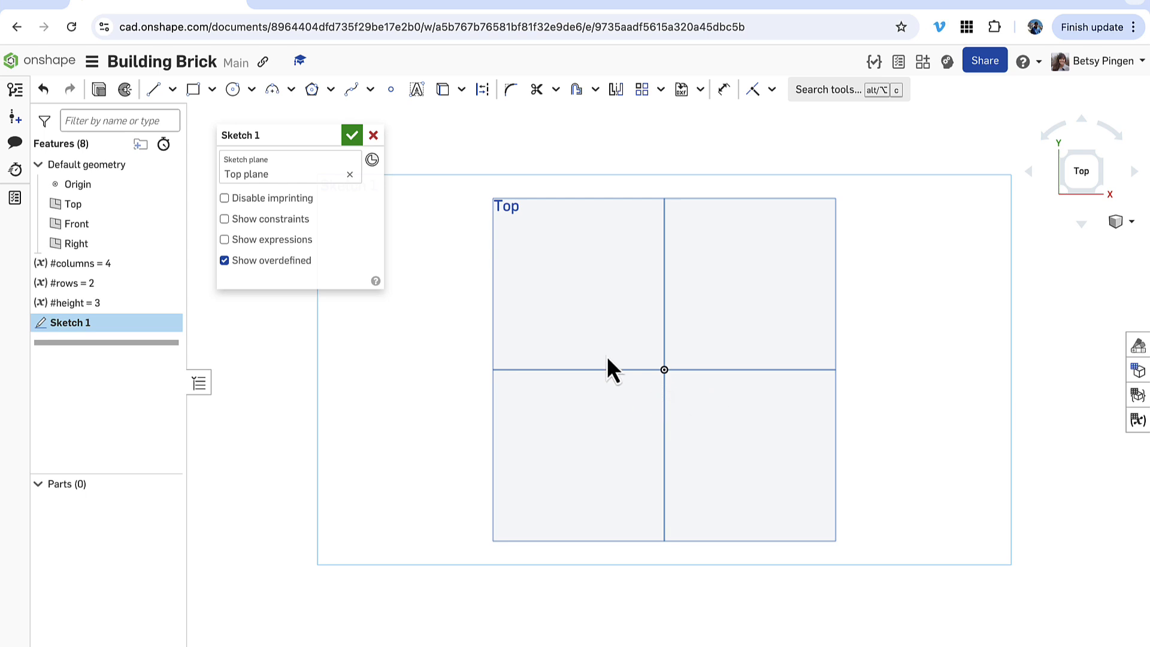
{"action": "left_click", "coordinate": [213, 89]}
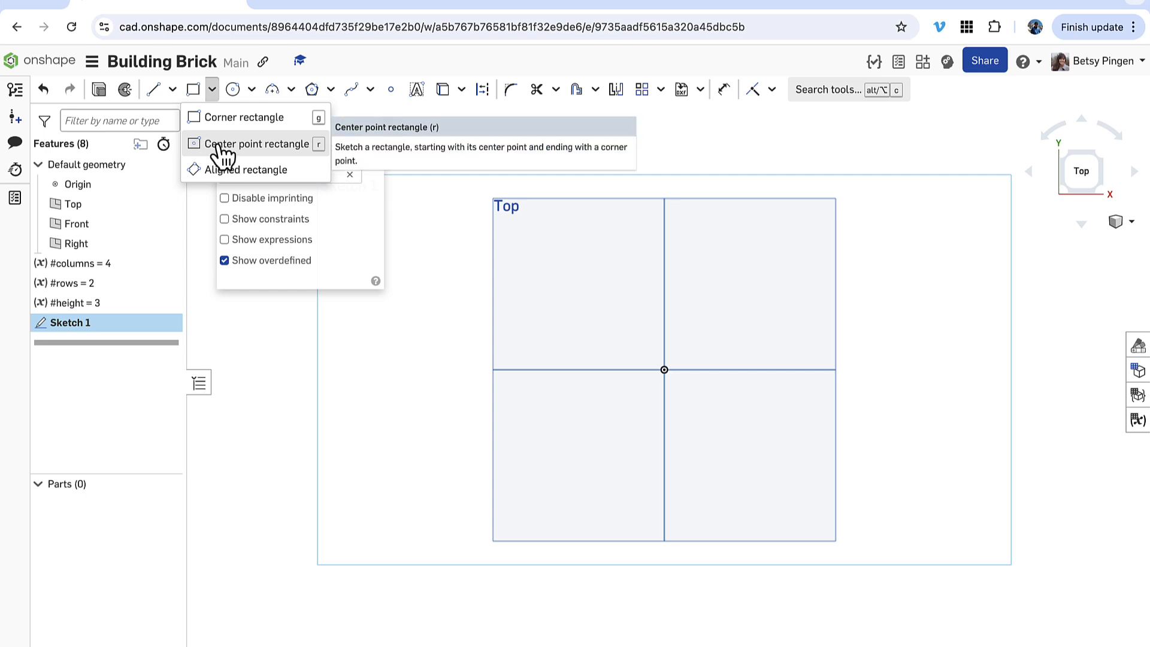
{"action": "left_click", "coordinate": [222, 146]}
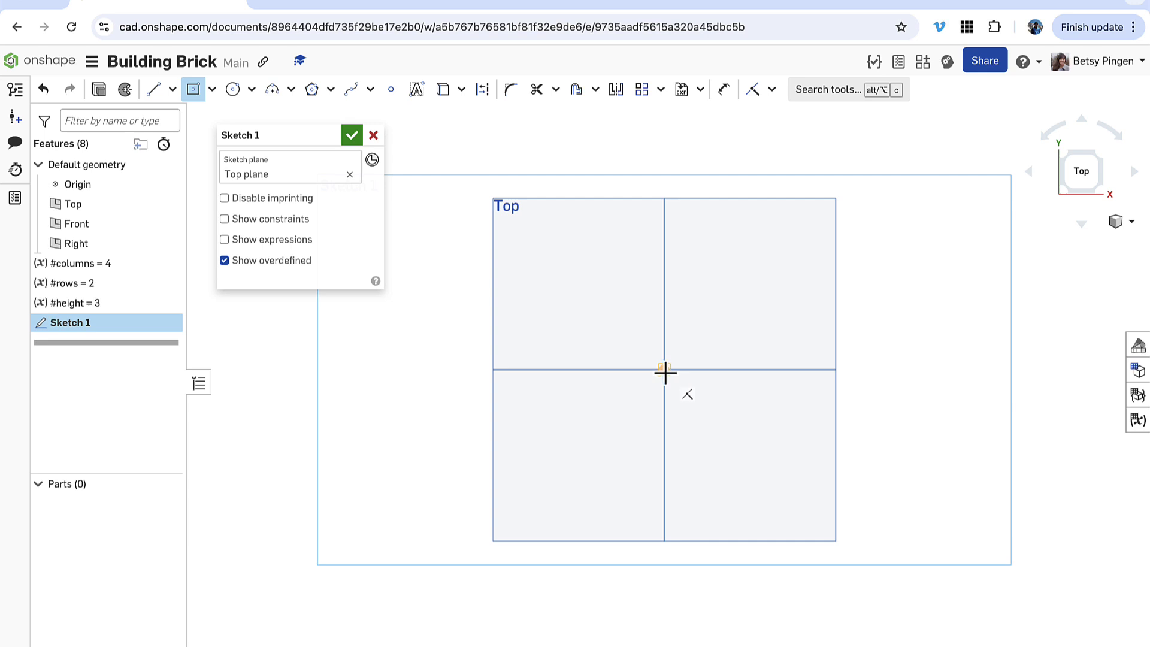
{"action": "left_click", "coordinate": [665, 371]}
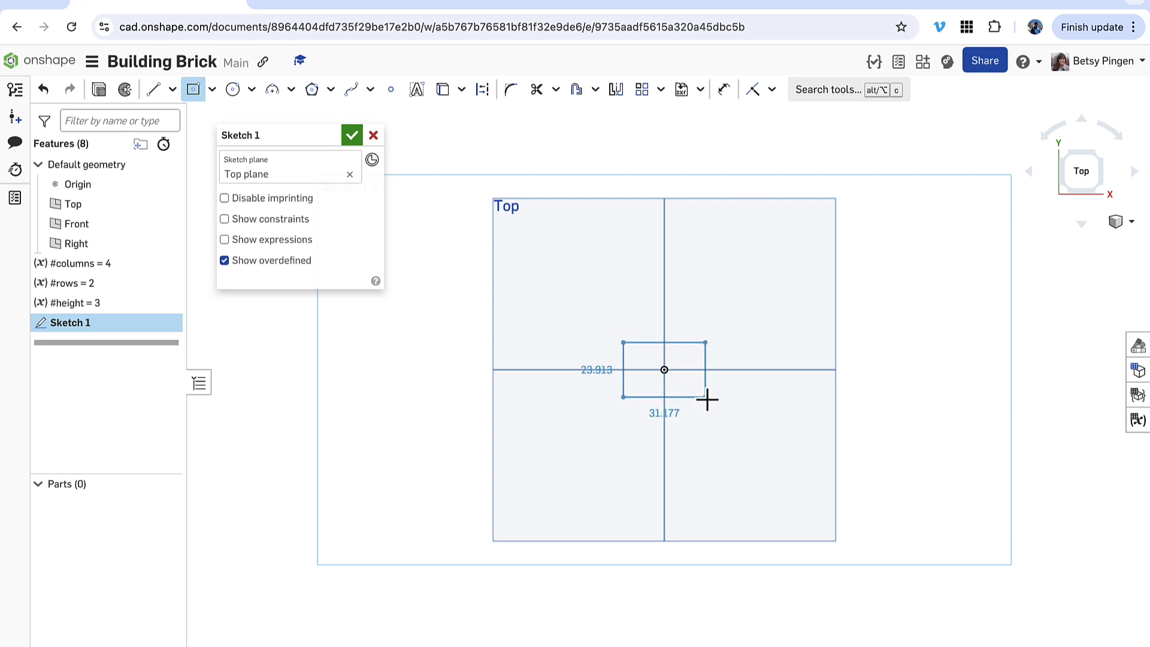
{"action": "left_click", "coordinate": [756, 418]}
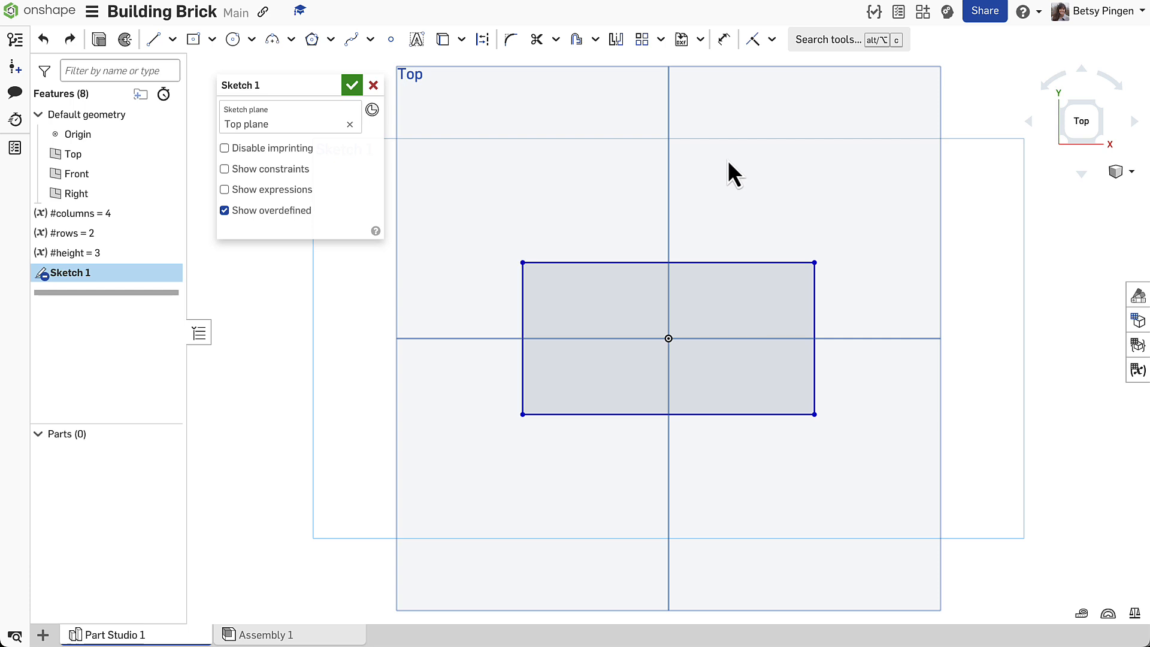
- Dimension the rectangle's horizontal width with the expression #columns*8-0.2
{"action": "left_click", "coordinate": [725, 41]}
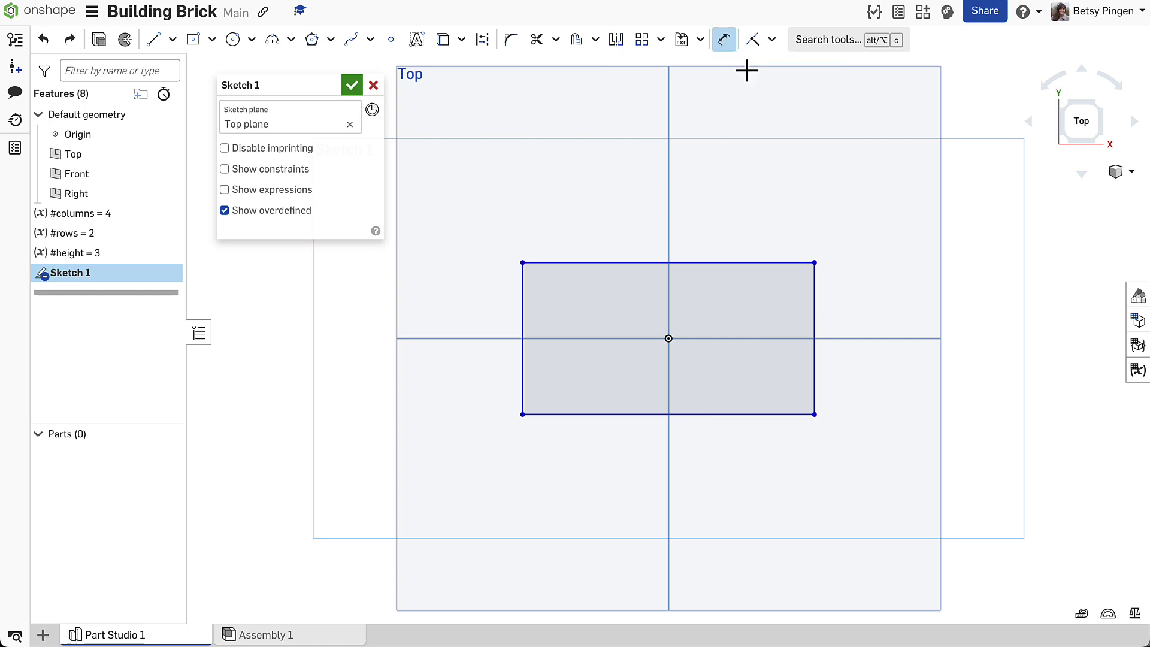
{"action": "left_click", "coordinate": [740, 414]}
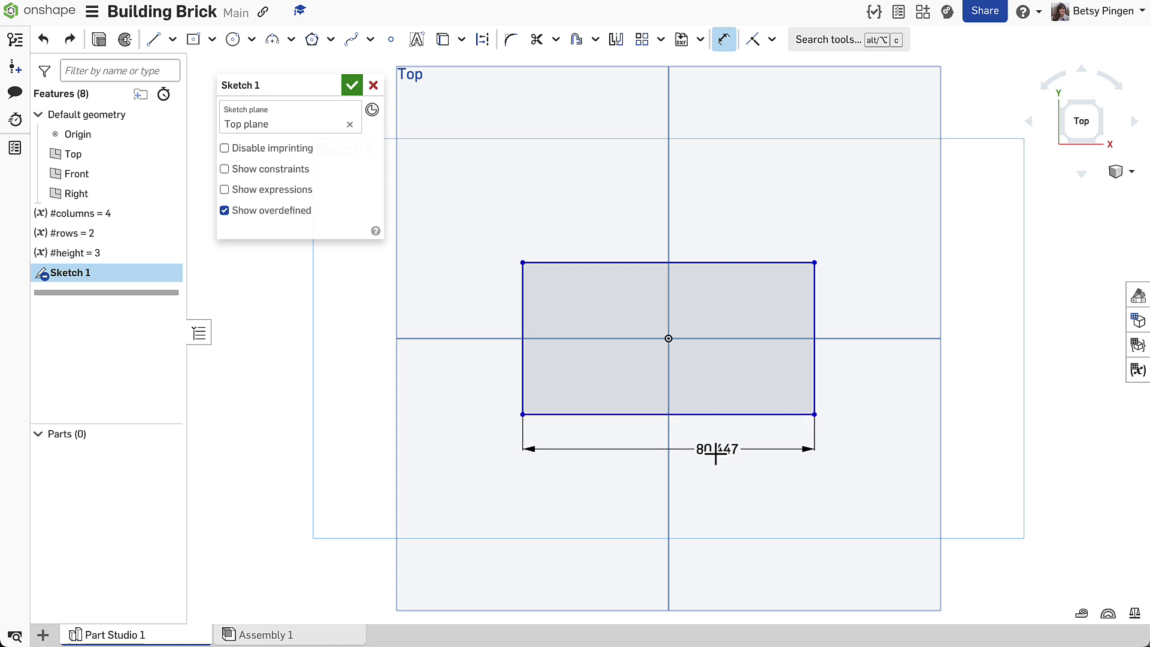
{"action": "left_click", "coordinate": [612, 448]}
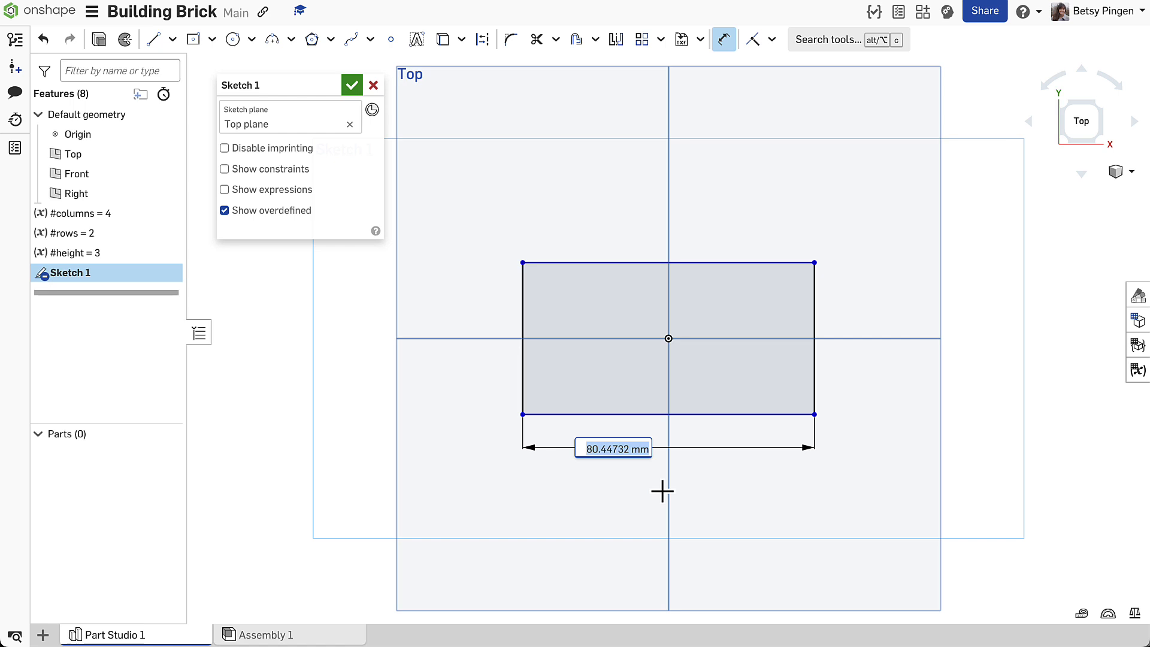
{"action": "type", "text": "#"}
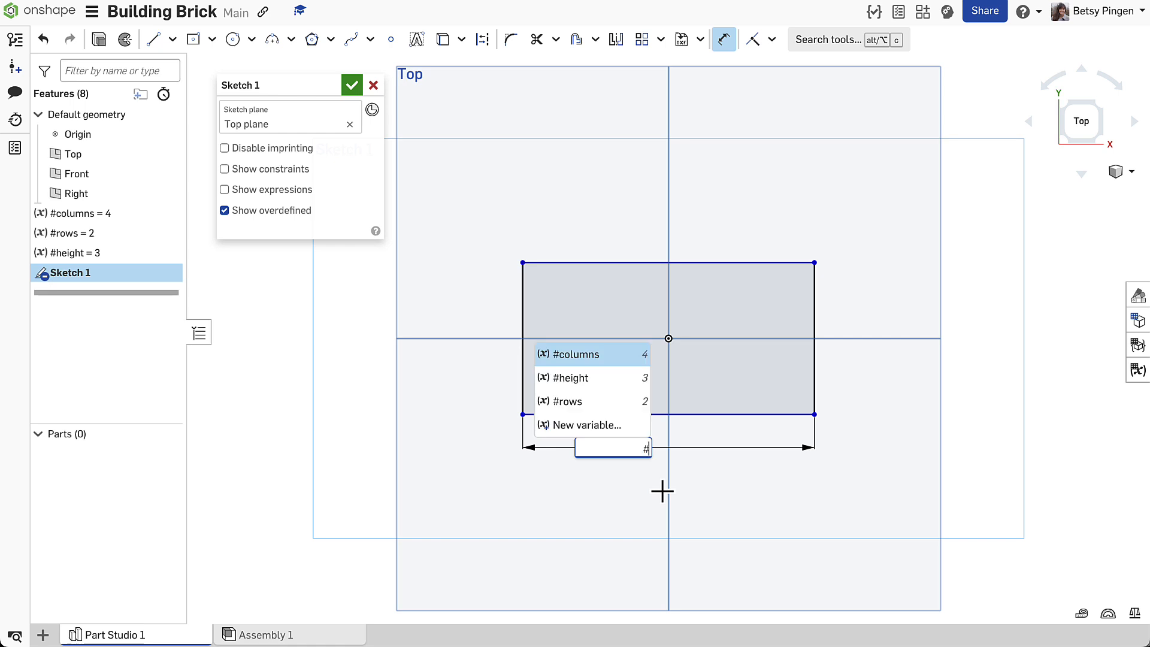
{"action": "left_click", "coordinate": [575, 359]}
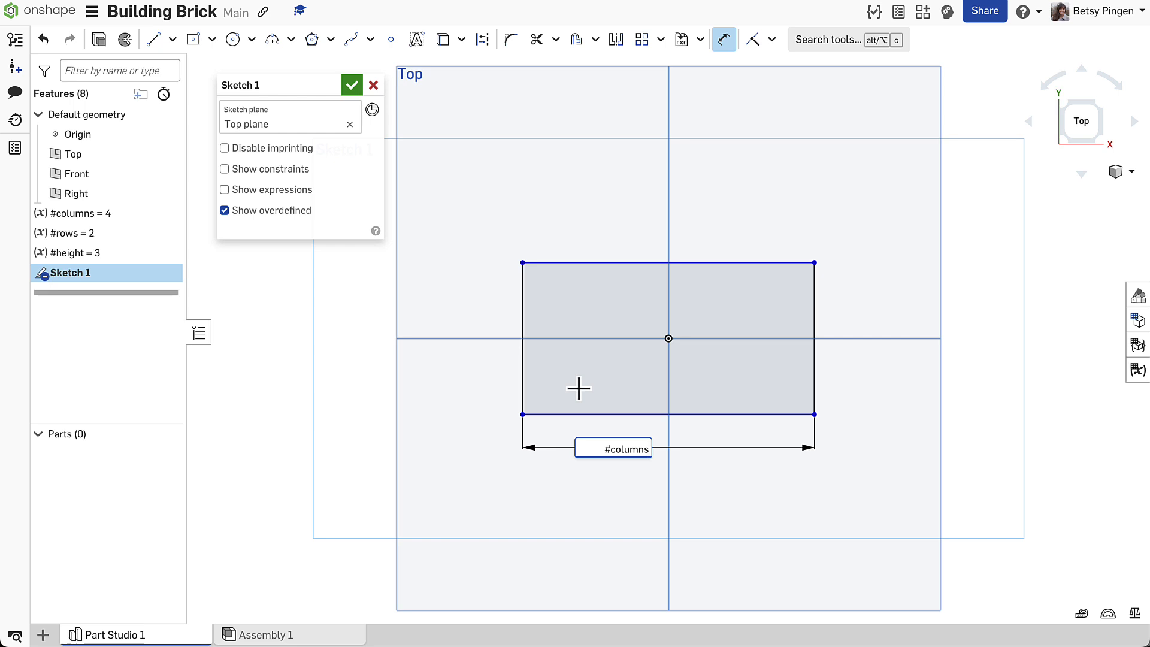
{"action": "type", "text": "*8-0.2"}
{"action": "left_click", "coordinate": [586, 451]}
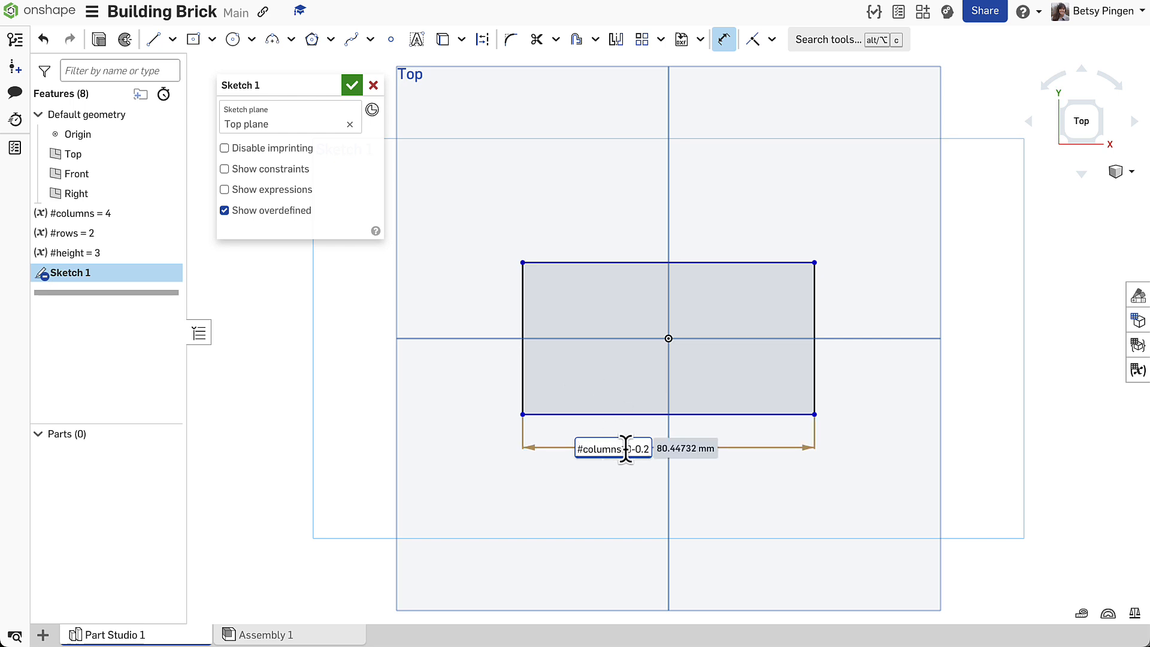
{"action": "key", "text": "Return"}
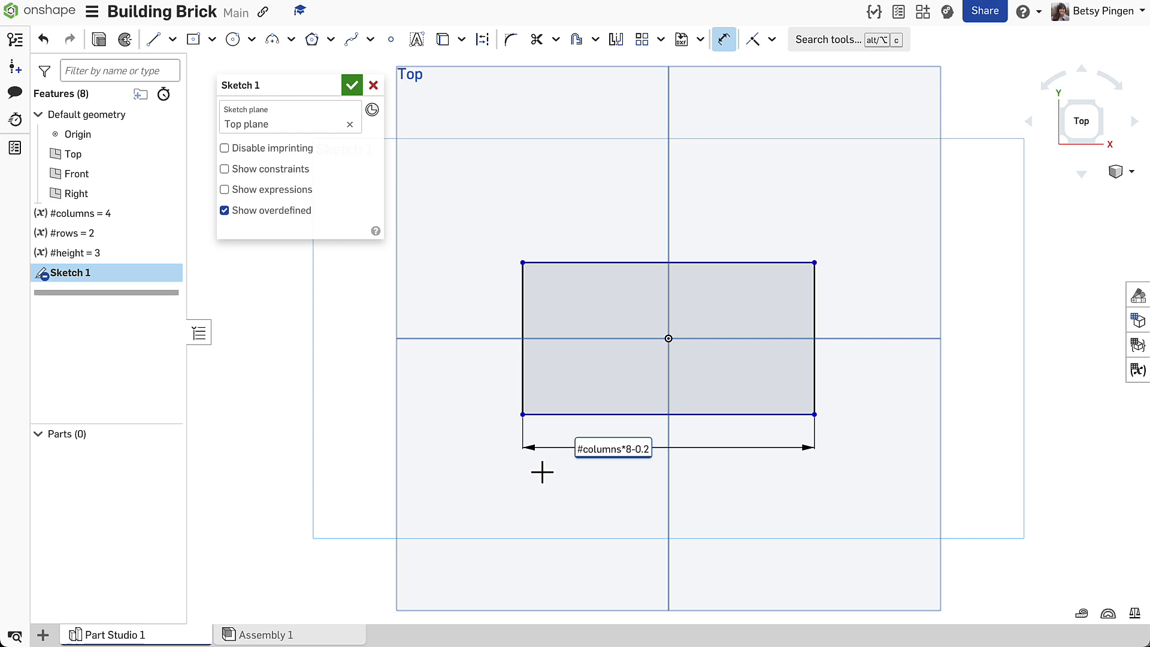
{"action": "key", "text": "Return"}
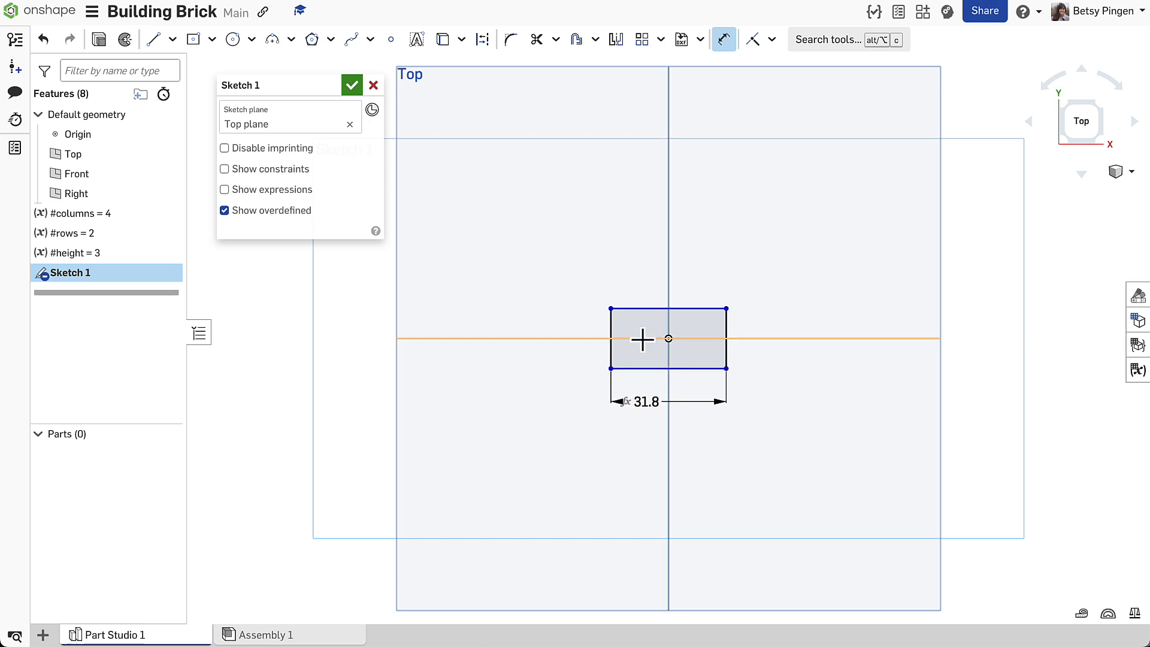
- Dimension the rectangle's vertical side with the expression #rows*8-0.2
{"action": "scroll", "coordinate": [627, 323], "scroll_direction": "up", "scroll_amount": 4}
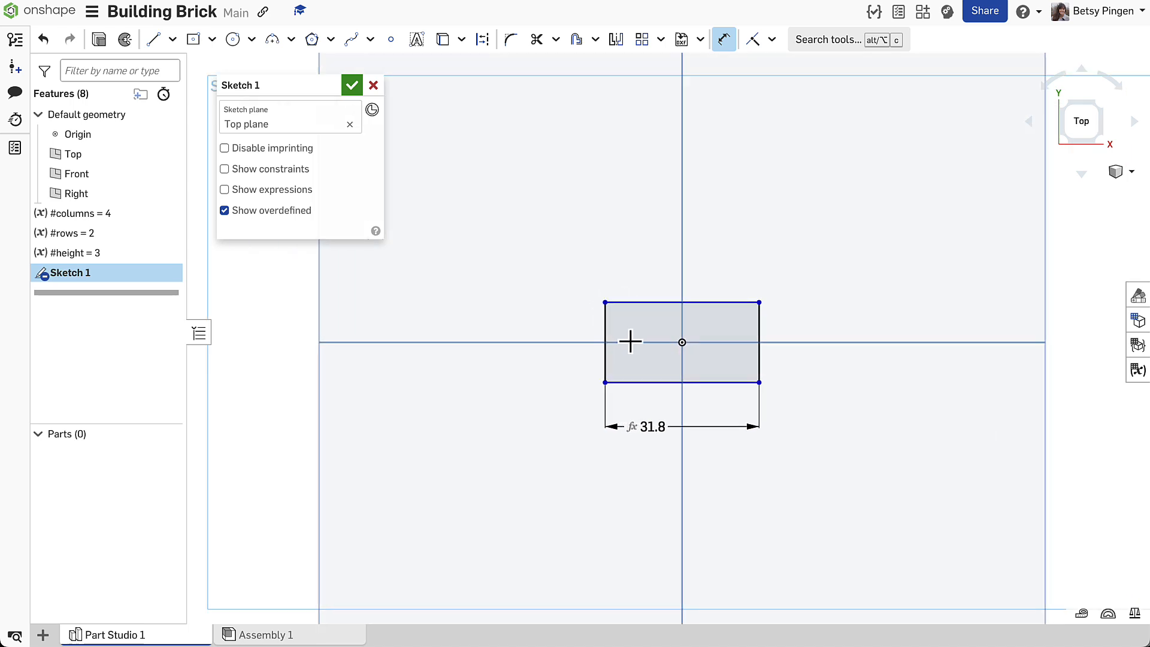
{"action": "scroll", "coordinate": [682, 345], "scroll_direction": "up", "scroll_amount": 1}
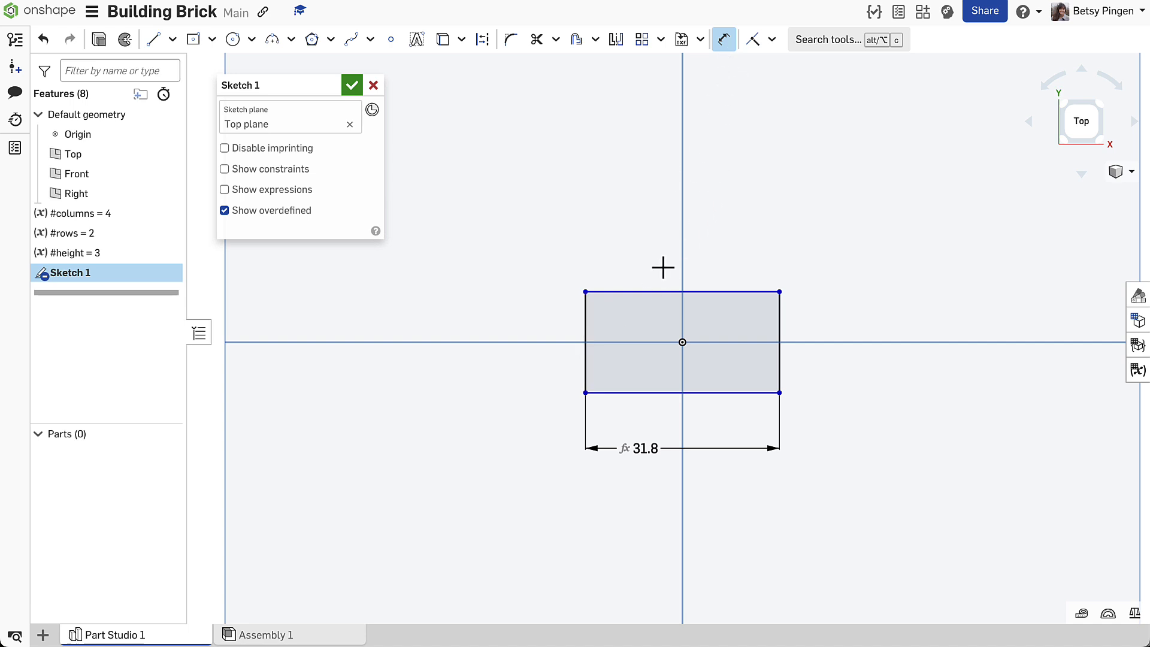
{"action": "left_click", "coordinate": [586, 326]}
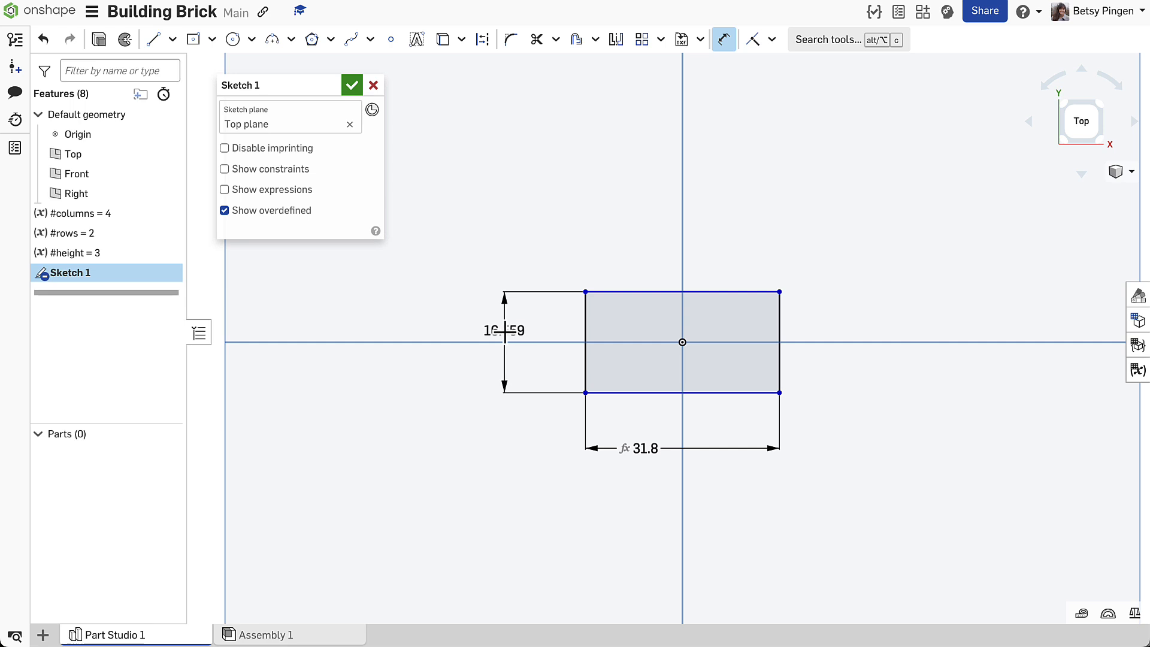
{"action": "left_click", "coordinate": [501, 331]}
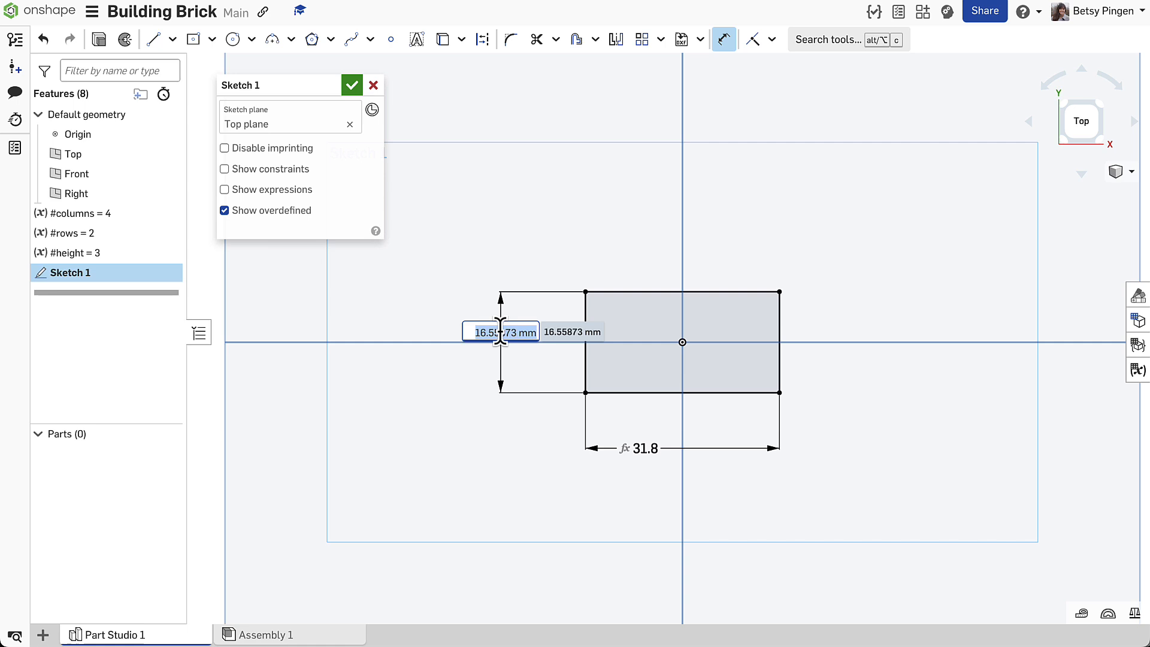
{"action": "type", "text": "#"}
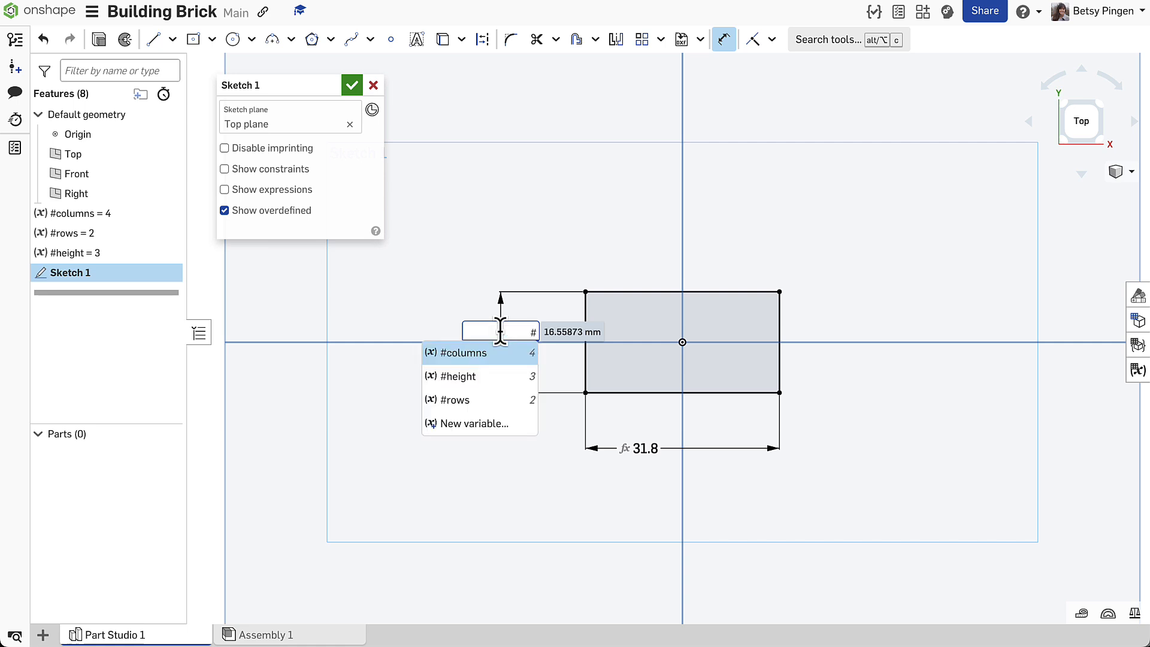
{"action": "left_click", "coordinate": [484, 400]}
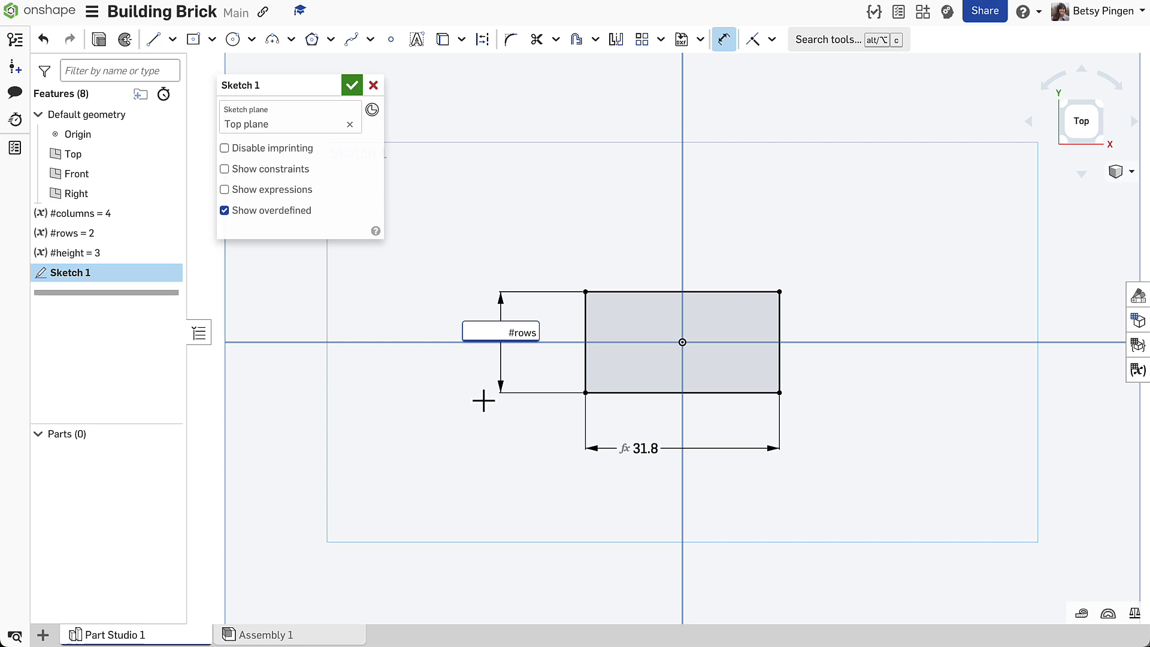
{"action": "type", "text": "*8-0.2"}
{"action": "key", "text": "Return"}
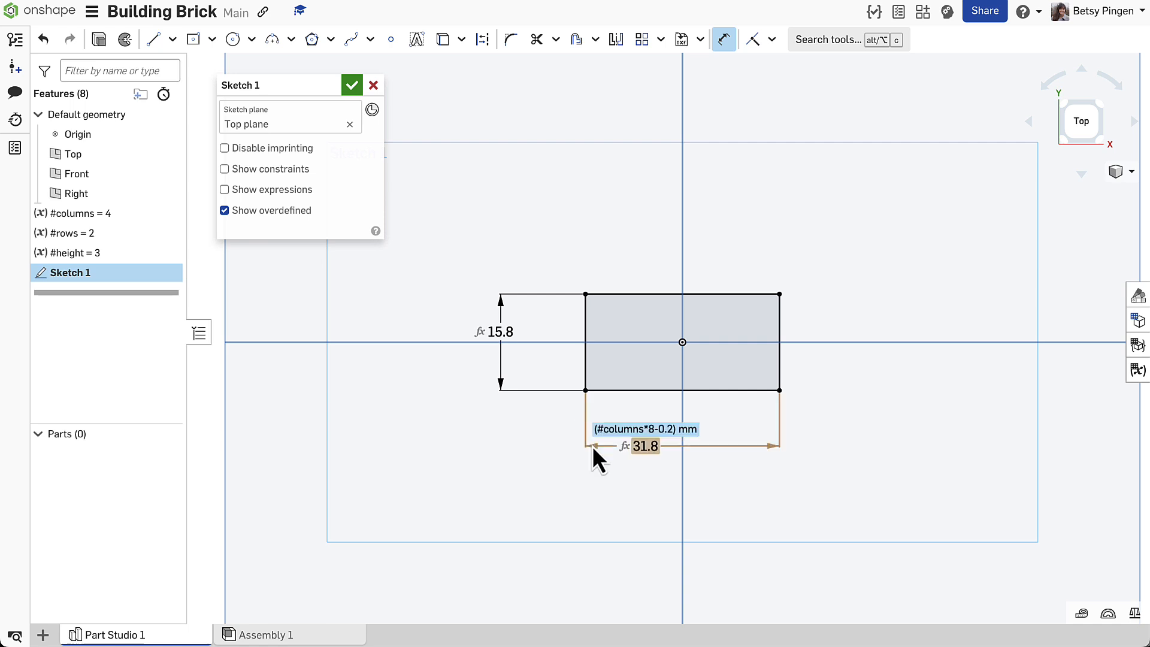
- Extrude the rectangle as a new solid with a blind depth of #height*3.2
{"action": "mouse_move", "coordinate": [491, 464]}
{"action": "right_mouse_down"}
{"action": "mouse_move", "coordinate": [498, 452]}
{"action": "mouse_move", "coordinate": [519, 488]}
{"action": "right_mouse_up"}
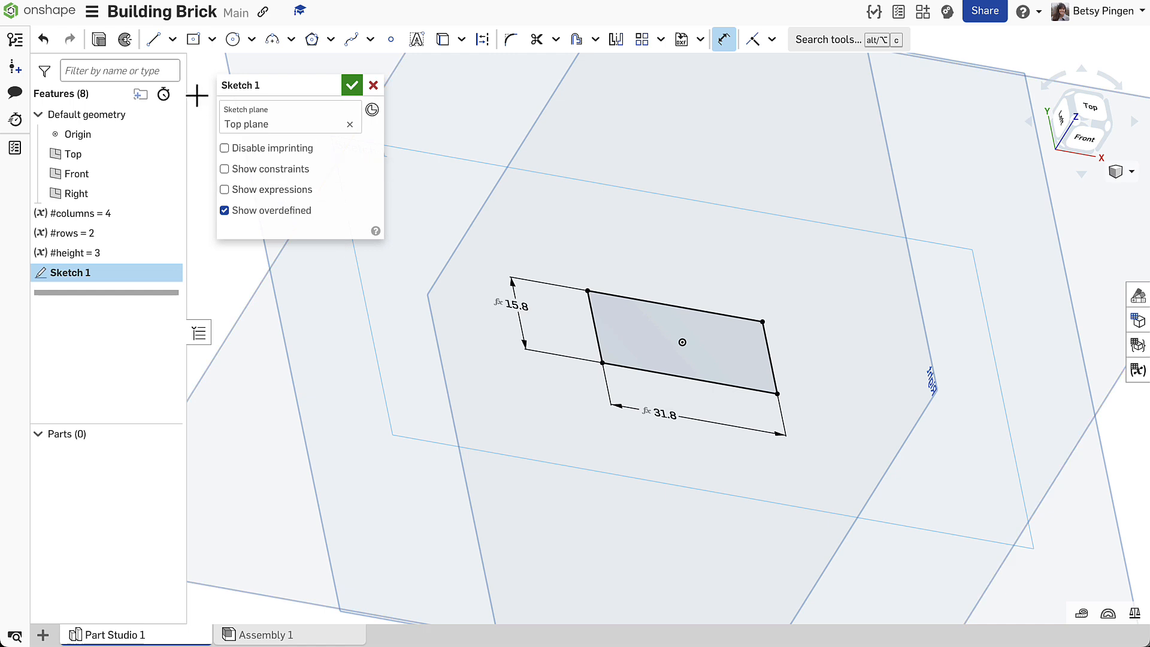
{"action": "left_click", "coordinate": [100, 41]}
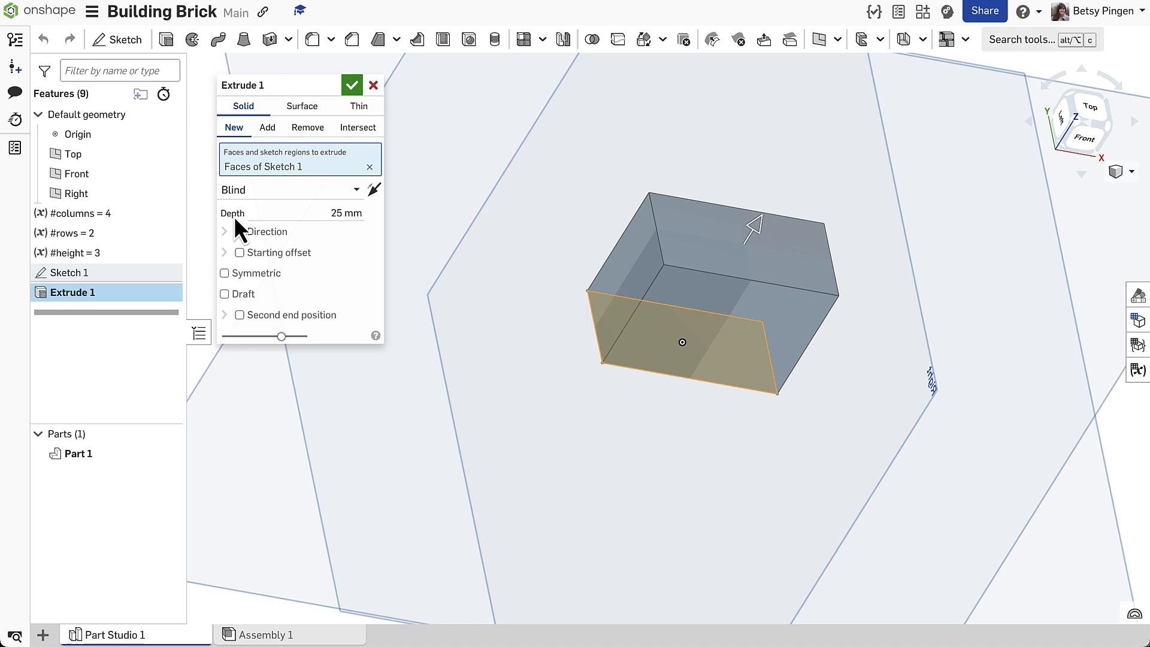
{"action": "left_click", "coordinate": [304, 214]}
{"action": "type", "text": "#"}
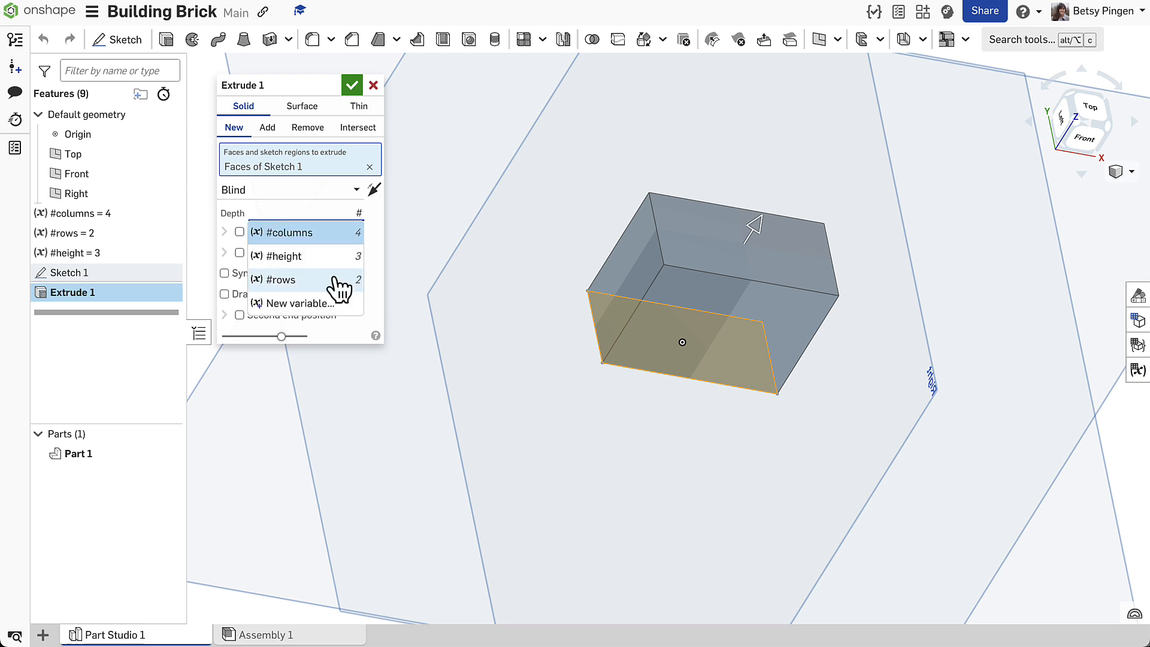
{"action": "left_click", "coordinate": [295, 256]}
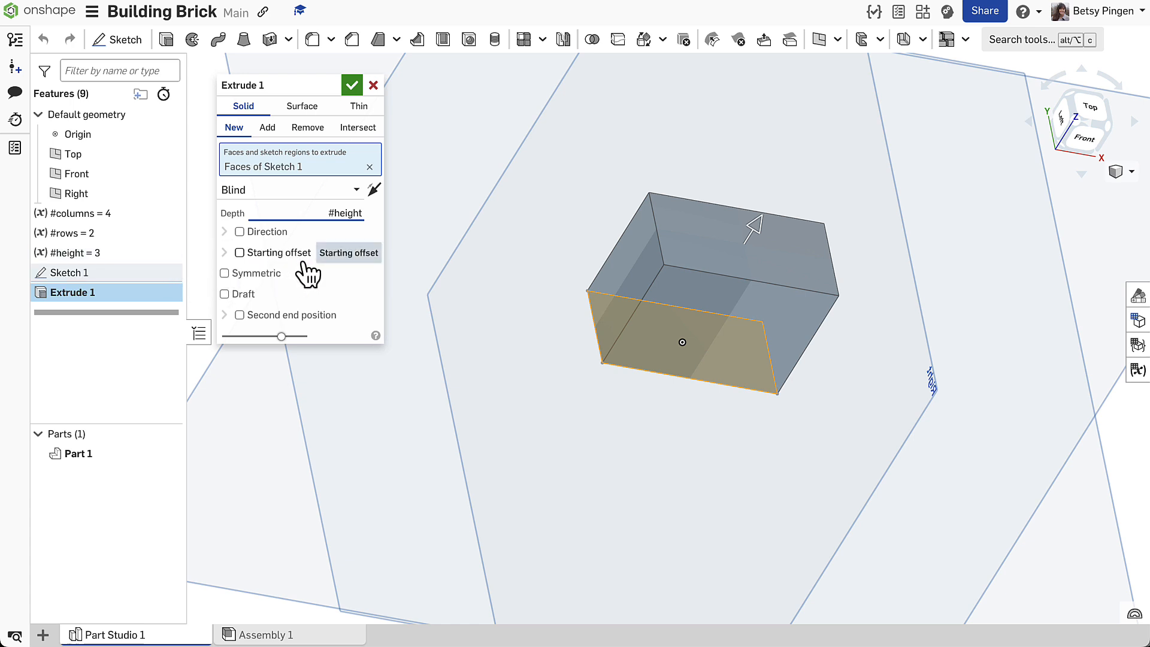
{"action": "type", "text": "*3.2"}
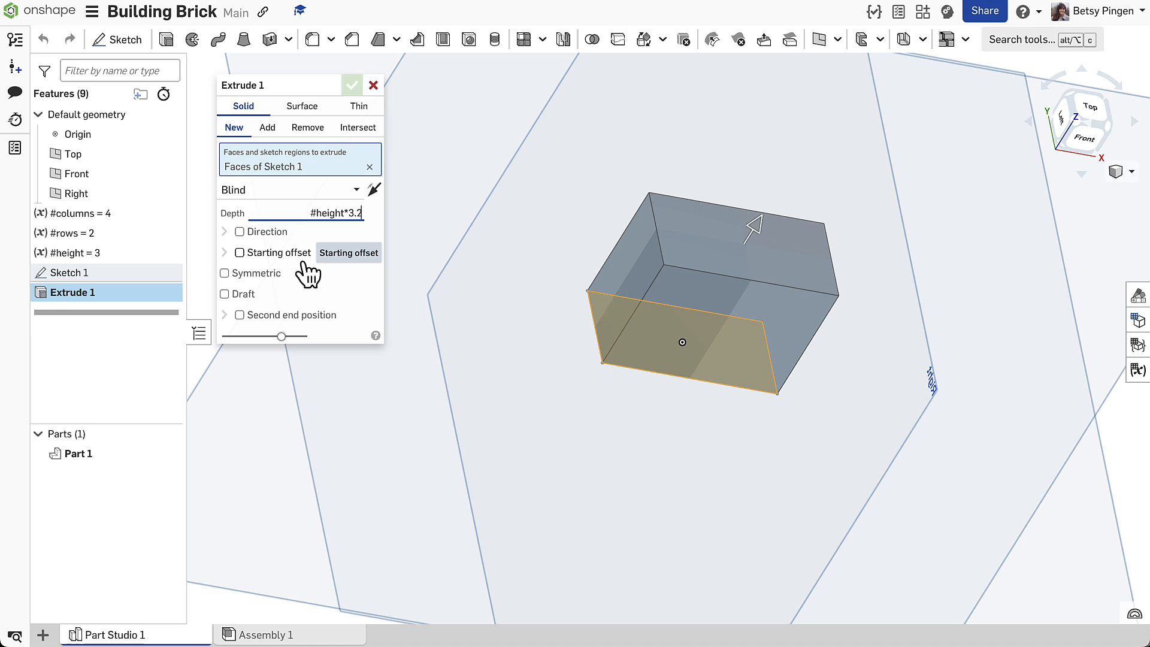
{"action": "key", "text": "Return"}
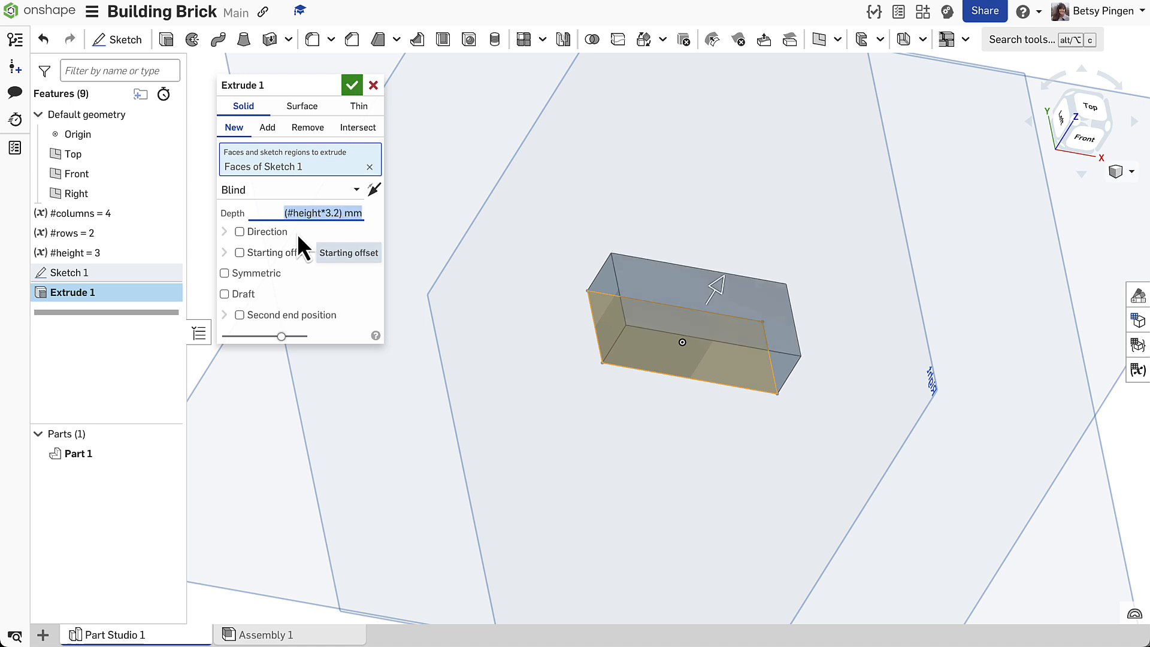
{"action": "left_click", "coordinate": [352, 86]}
- Shell the block with a 1.2 mm wall thickness, removing its bottom face
{"action": "mouse_move", "coordinate": [603, 377]}
{"action": "right_mouse_down"}
{"action": "mouse_move", "coordinate": [620, 352]}
{"action": "mouse_move", "coordinate": [588, 388]}
{"action": "mouse_move", "coordinate": [600, 380]}
{"action": "right_mouse_up"}
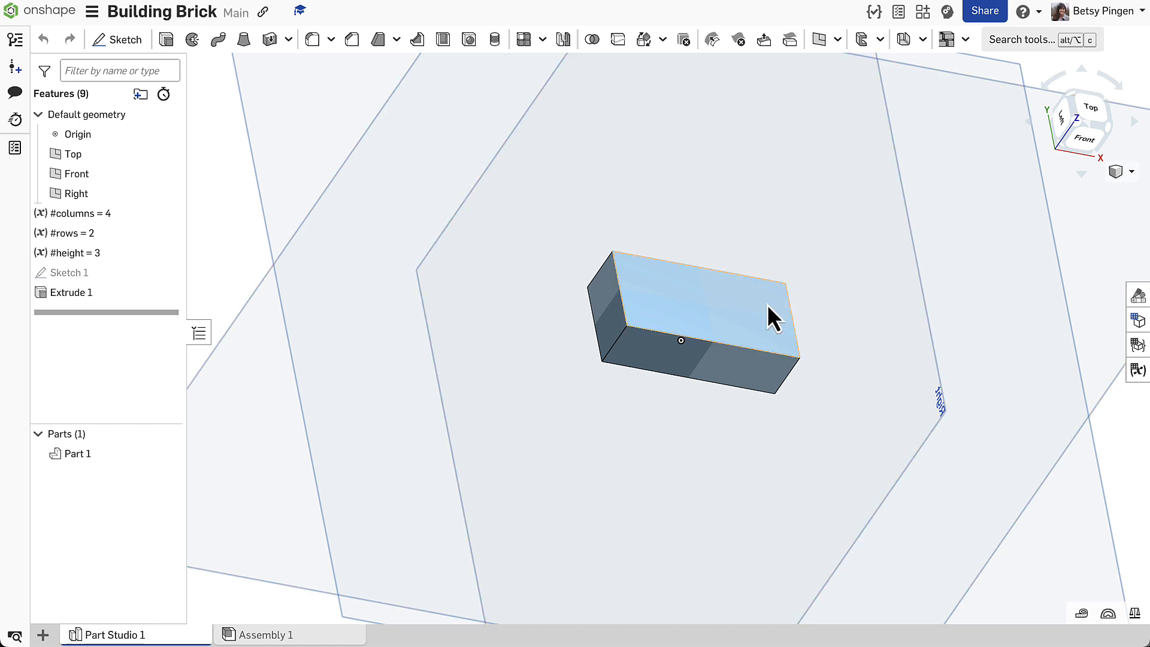
{"action": "scroll", "coordinate": [770, 319], "scroll_direction": "down", "scroll_amount": 4}
{"action": "right_click_drag", "start_coordinate": [769, 327], "coordinate": [821, 245]}
{"action": "scroll", "coordinate": [821, 288], "scroll_direction": "up", "scroll_amount": 3}
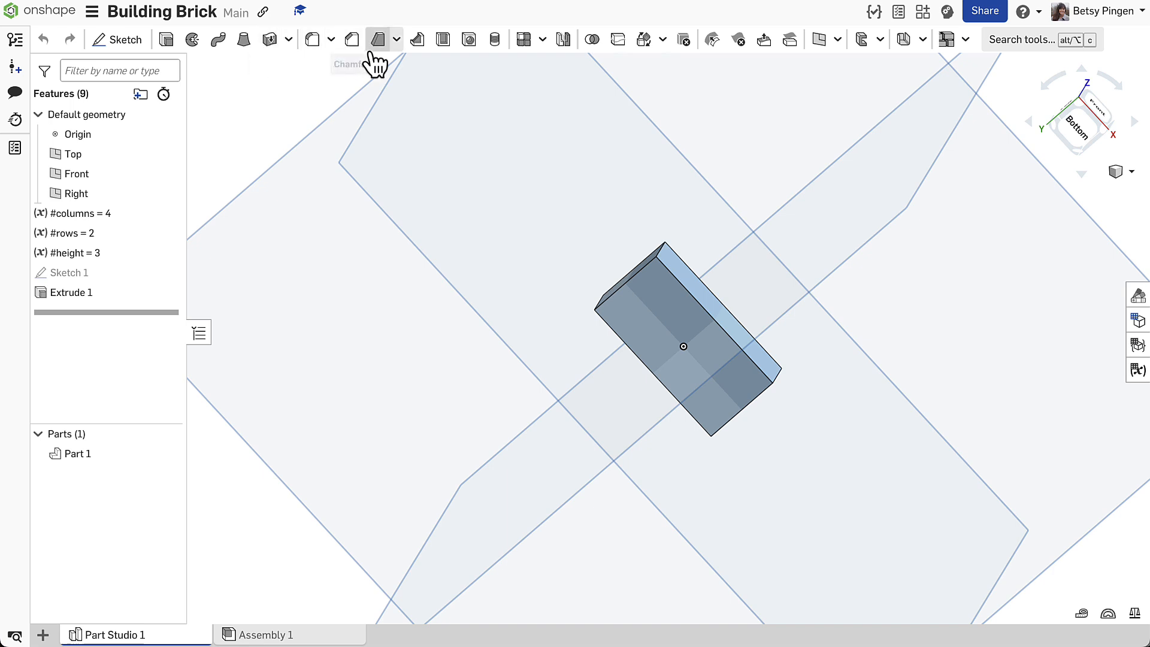
{"action": "left_click", "coordinate": [444, 41]}
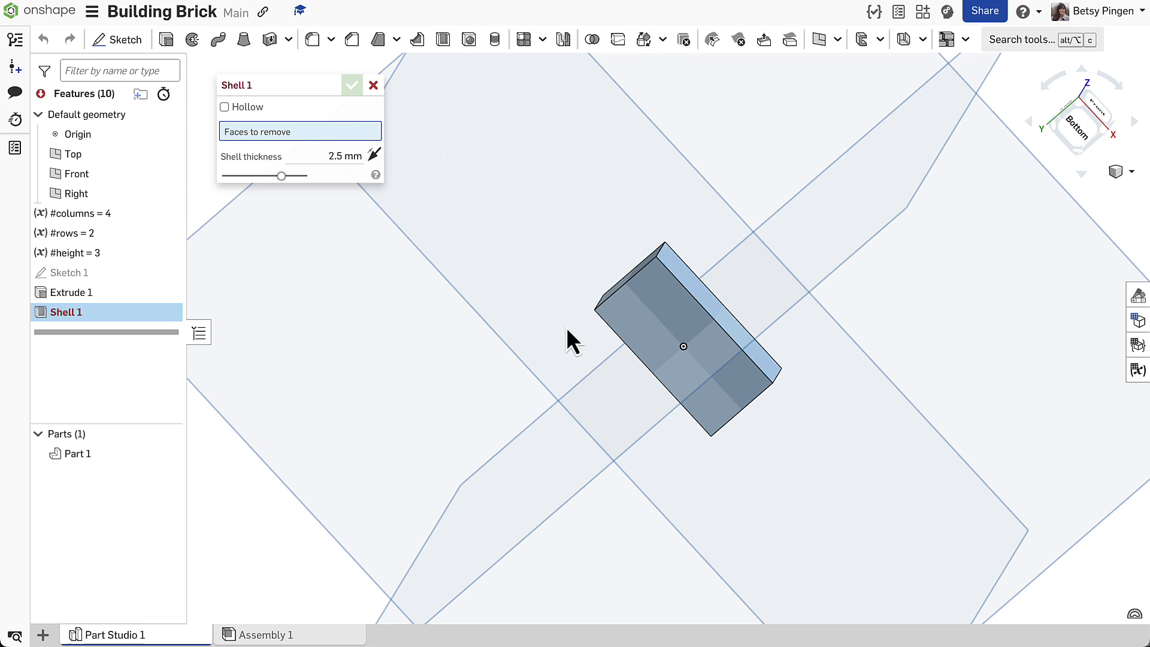
{"action": "left_click", "coordinate": [655, 312]}
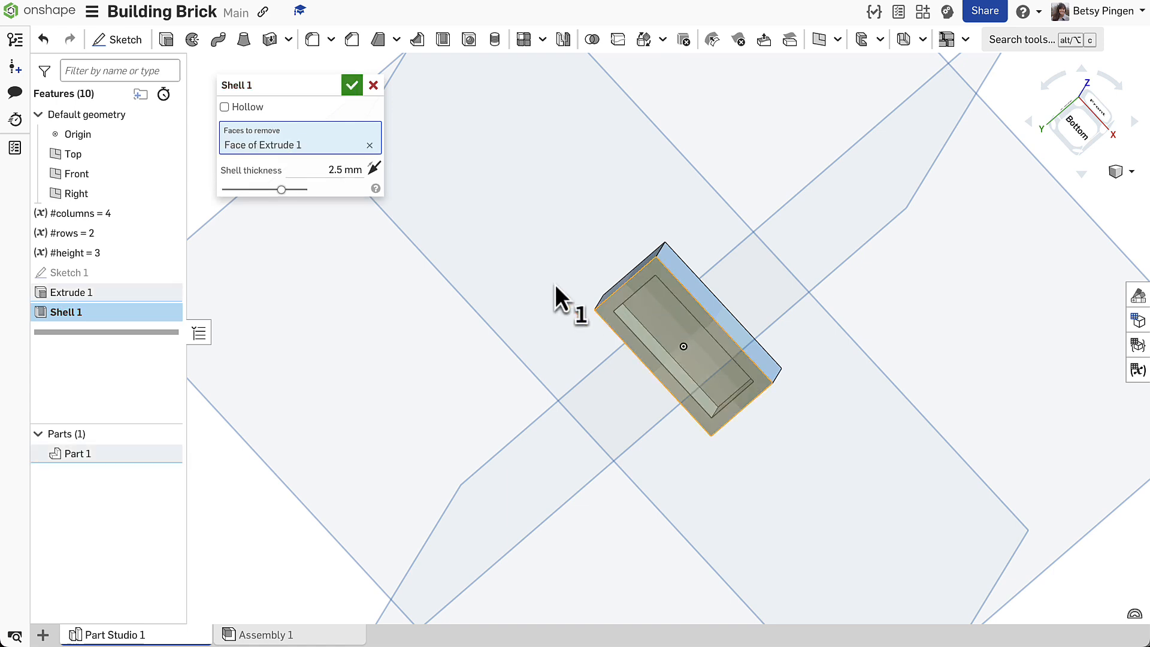
{"action": "left_click", "coordinate": [337, 170]}
{"action": "type", "text": "1.2"}
{"action": "key", "text": "Return"}
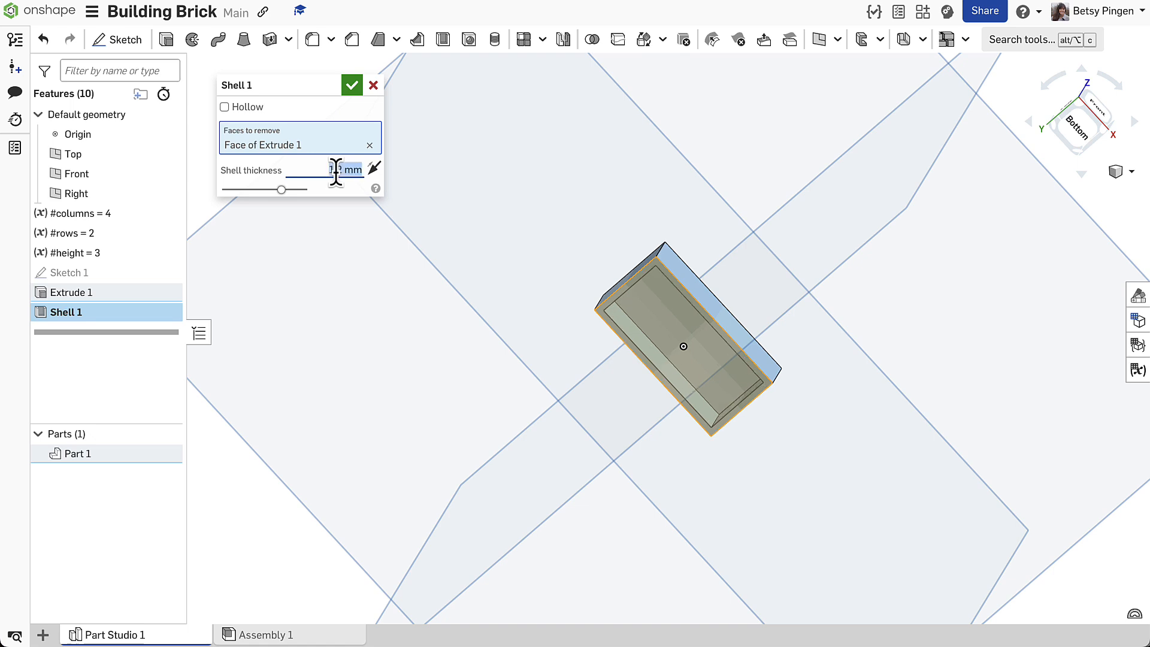
{"action": "scroll", "coordinate": [695, 198], "scroll_direction": "up", "scroll_amount": 4}
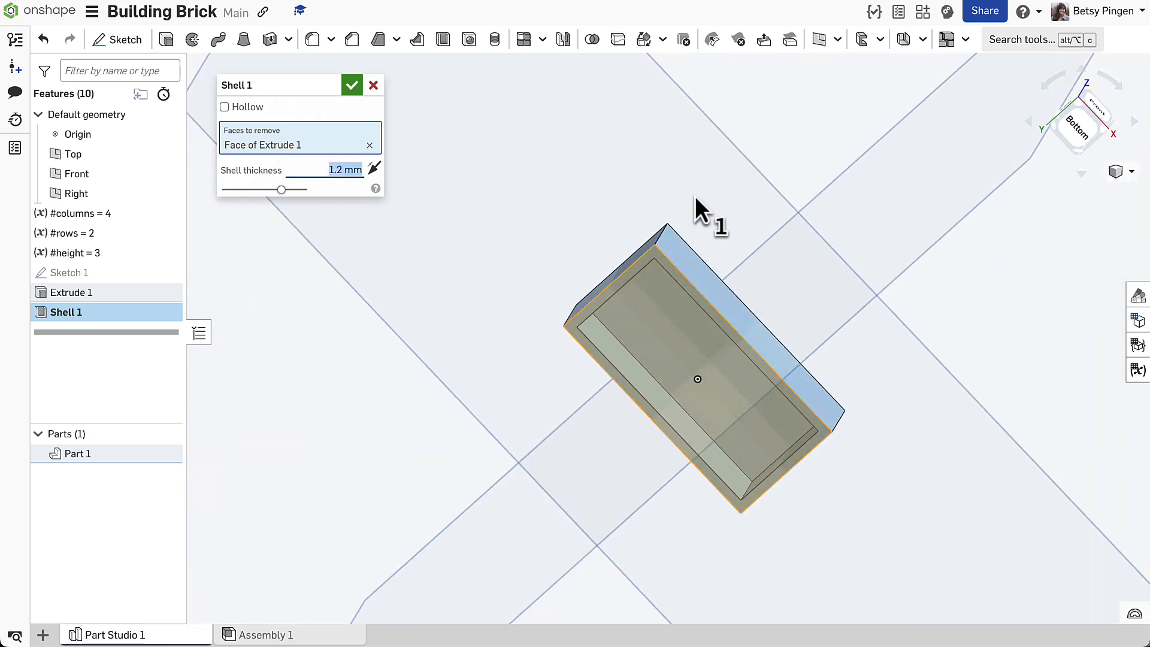
{"action": "right_click_drag", "start_coordinate": [695, 196], "coordinate": [693, 214]}
{"action": "left_click", "coordinate": [348, 90]}
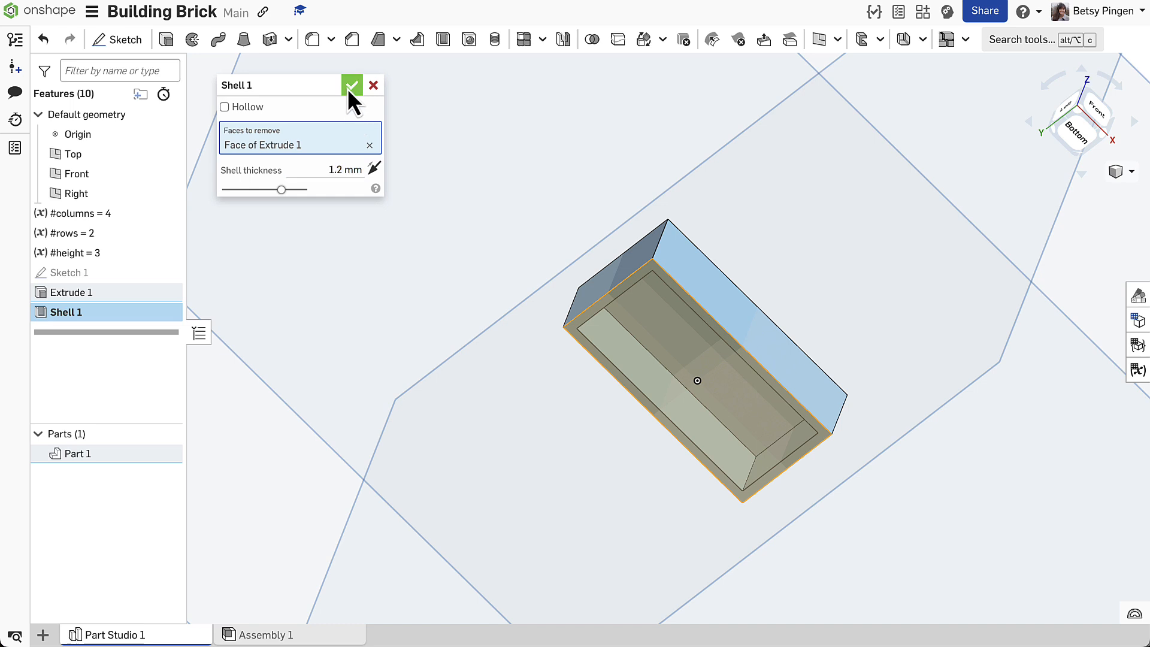
- Start a sketch on the block's top face and draw a 5 mm diameter center point circle near its back-left corner
{"action": "right_click_drag", "start_coordinate": [527, 221], "coordinate": [568, 326]}
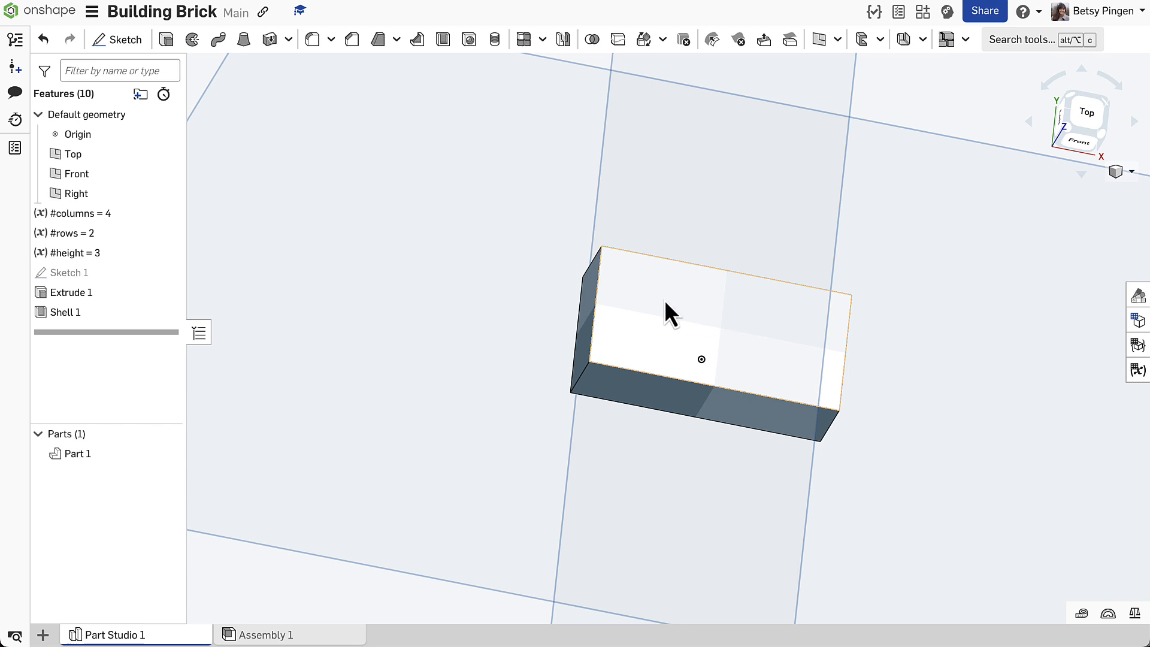
{"action": "left_click", "coordinate": [119, 44]}
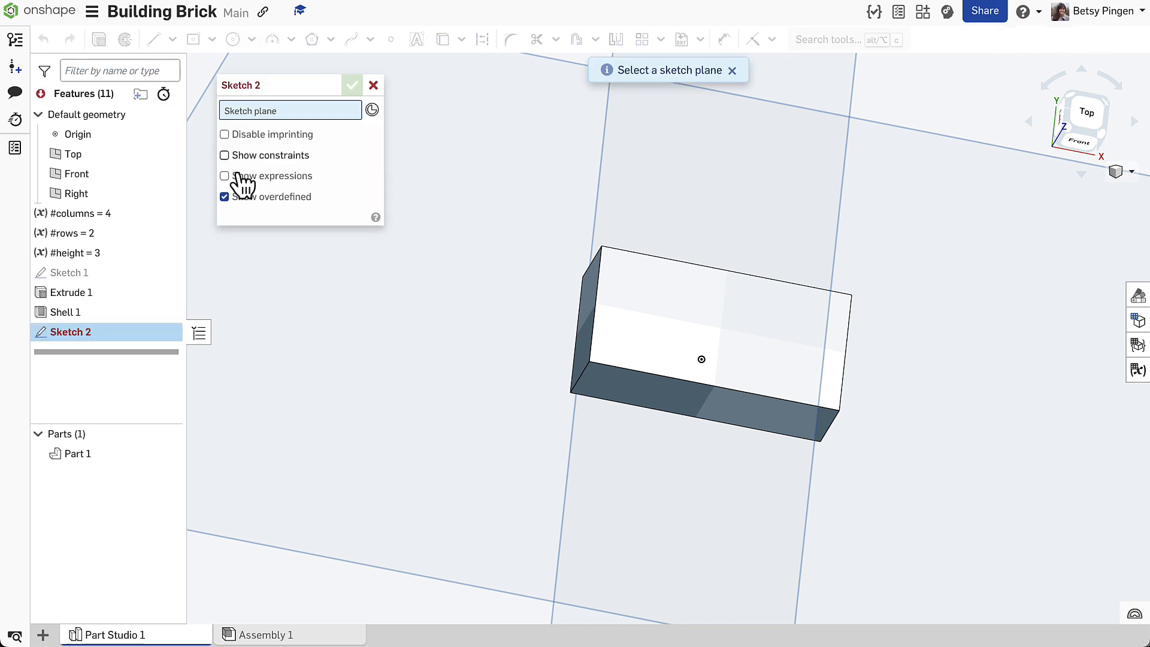
{"action": "left_click", "coordinate": [639, 330]}
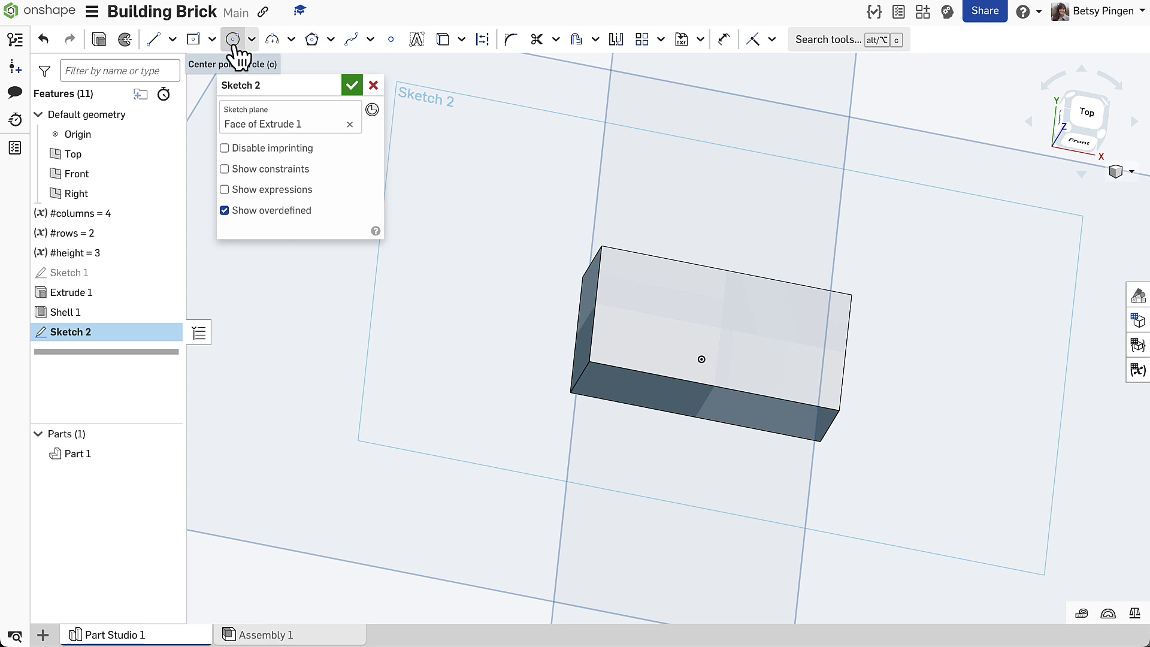
{"action": "left_click", "coordinate": [252, 40]}
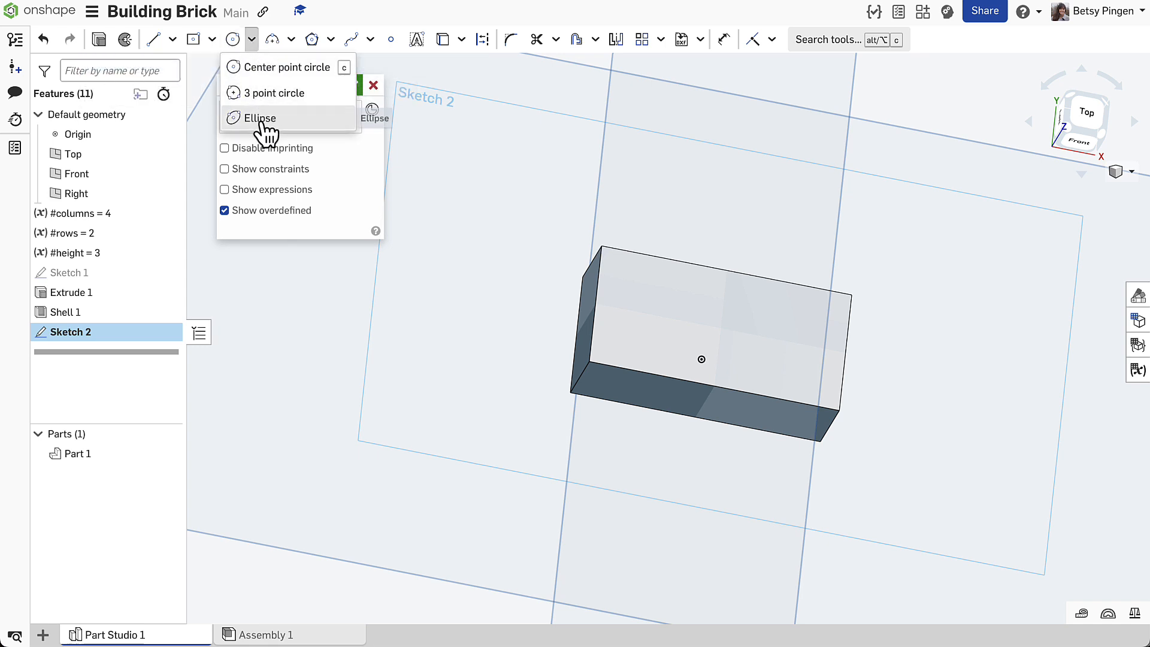
{"action": "left_click", "coordinate": [254, 71]}
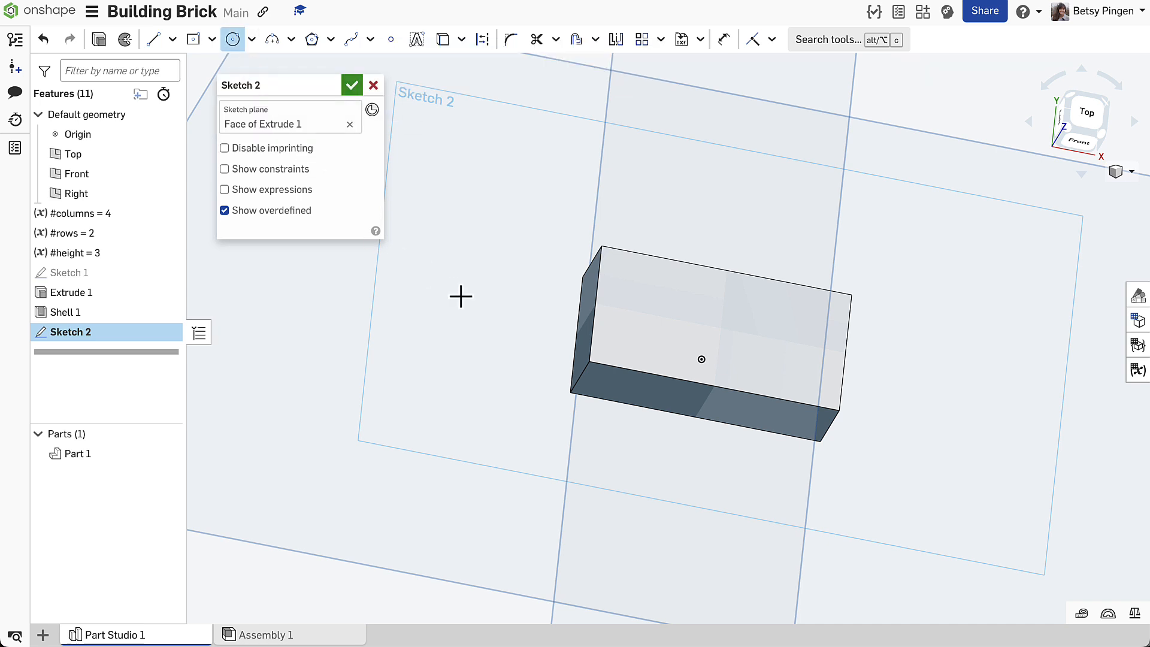
{"action": "left_click", "coordinate": [640, 282]}
{"action": "left_click", "coordinate": [647, 307]}
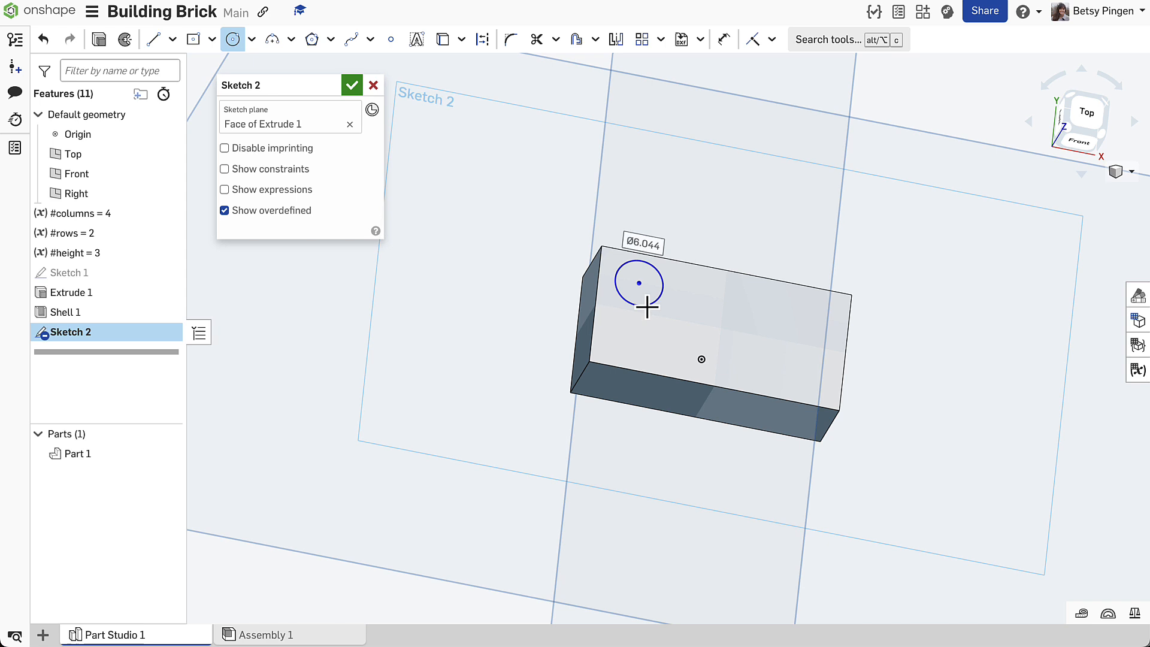
{"action": "type", "text": "5"}
{"action": "key", "text": "Return"}
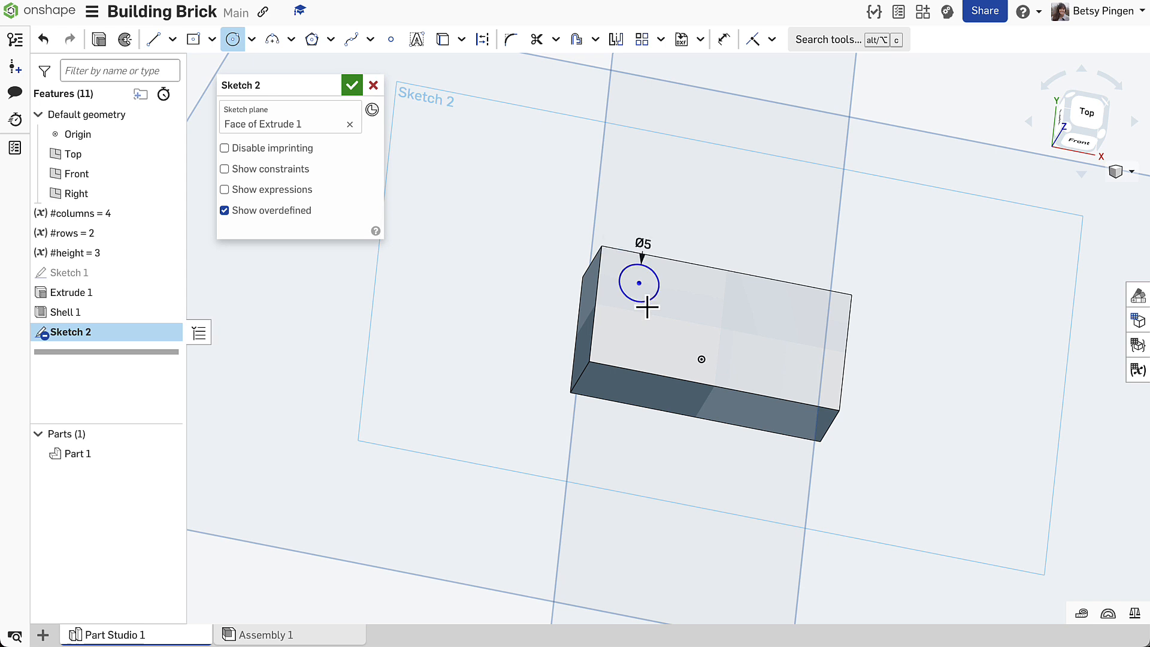
- Dimension the circle's center 3.9 mm from the top face's long back edge
{"action": "scroll", "coordinate": [648, 246], "scroll_direction": "up", "scroll_amount": 2}
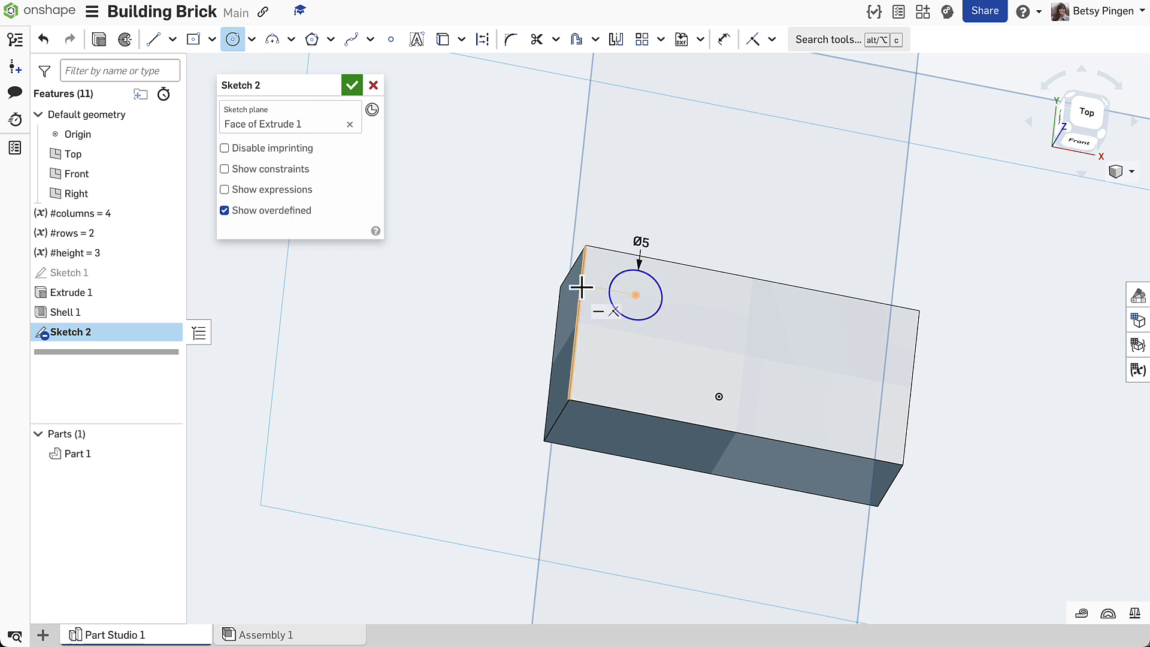
{"action": "left_click", "coordinate": [724, 40]}
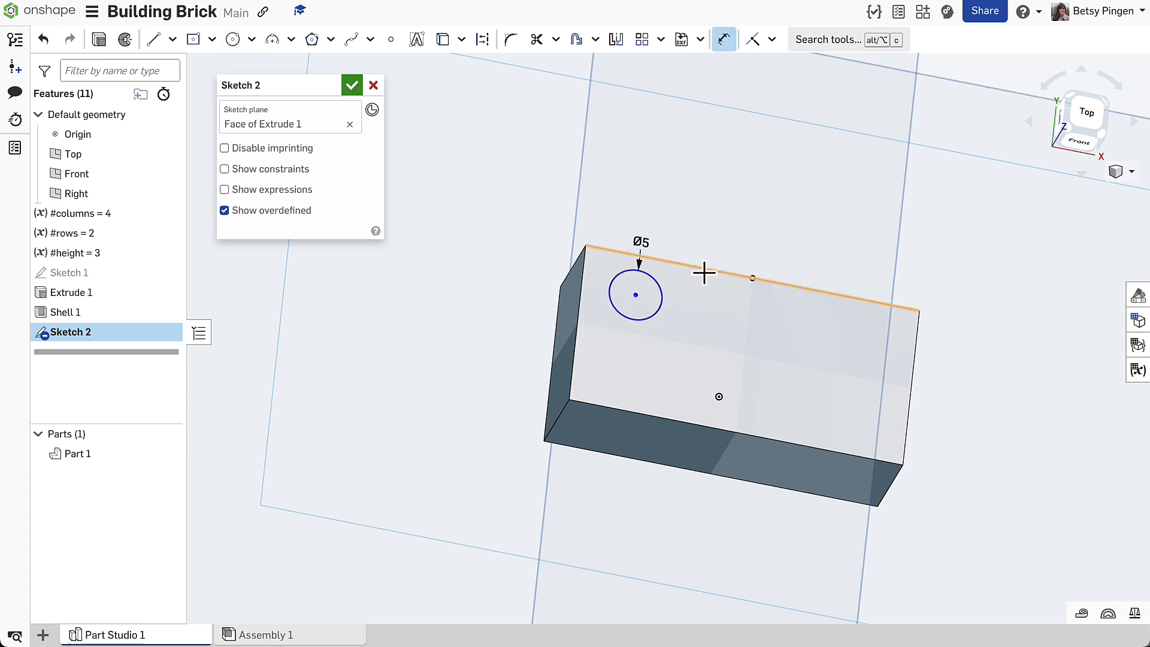
{"action": "left_click", "coordinate": [637, 297]}
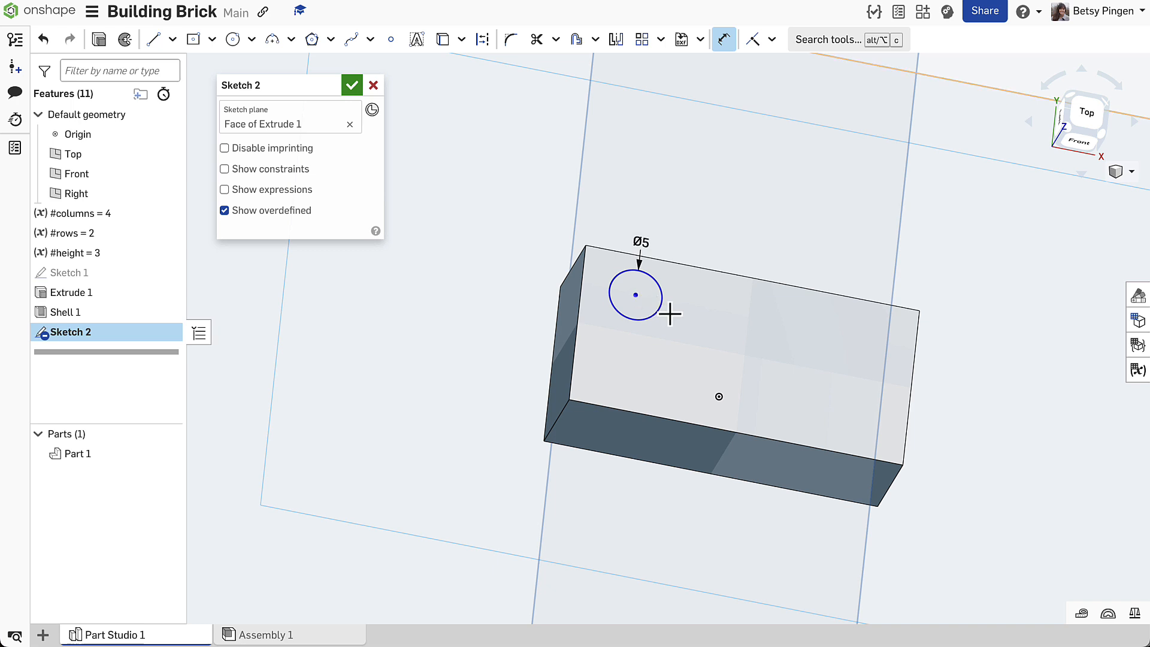
{"action": "left_click", "coordinate": [672, 264]}
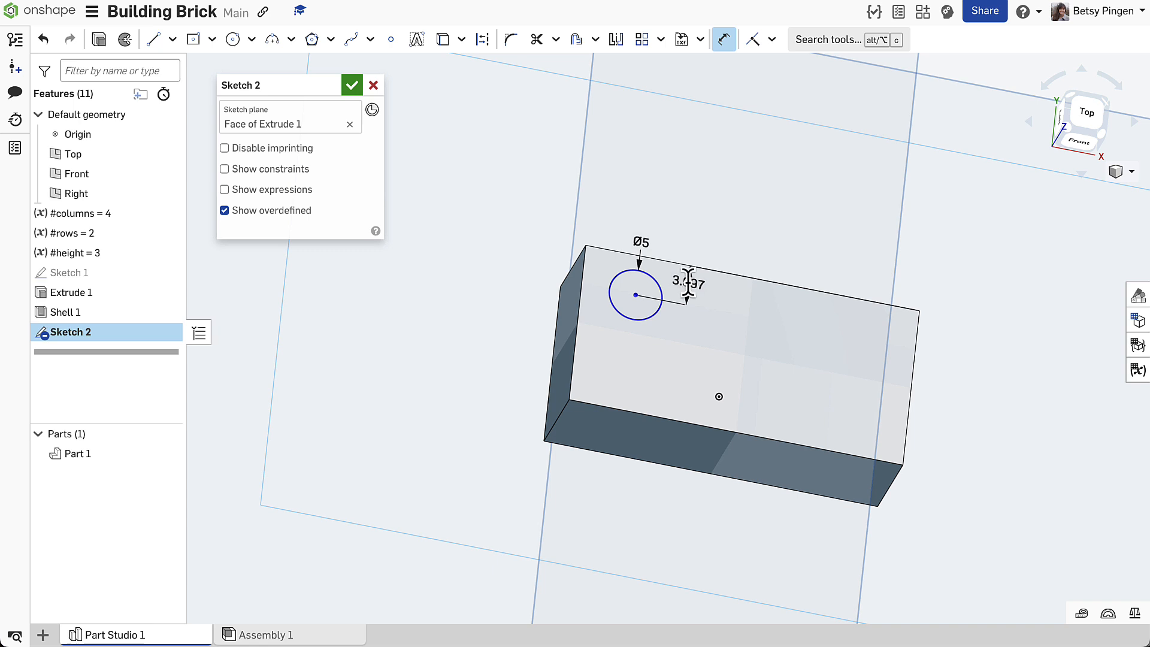
{"action": "left_click", "coordinate": [688, 281]}
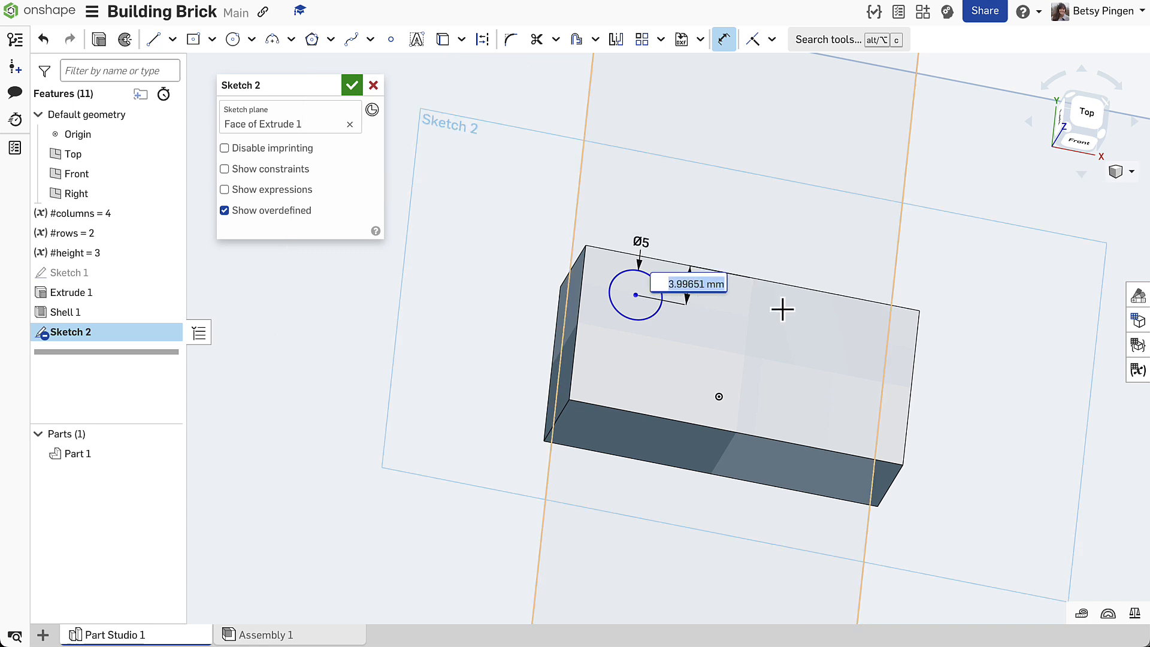
{"action": "type", "text": "3."}
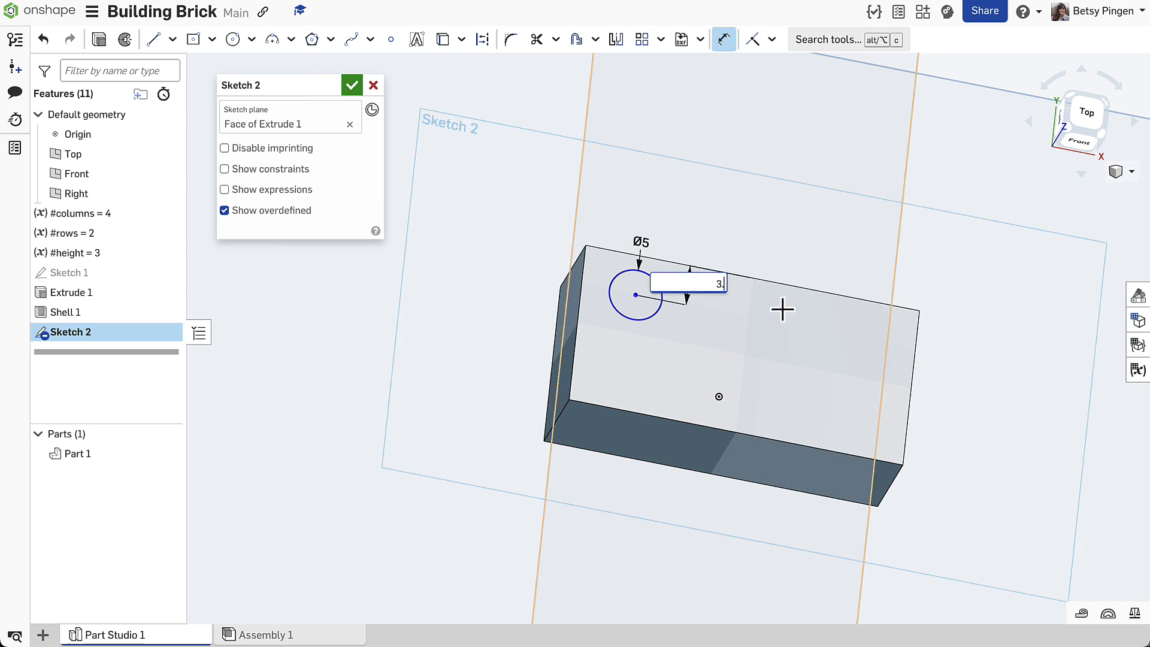
{"action": "type", "text": "9"}
{"action": "key", "text": "Return"}
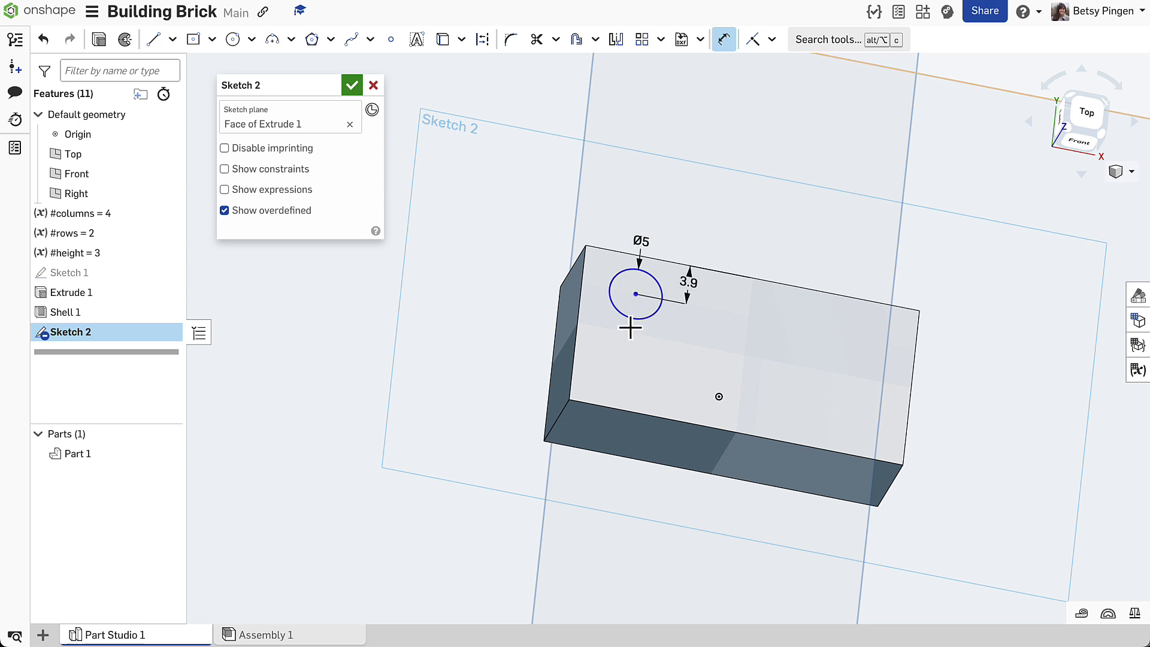
- Dimension the circle's center 3.9 mm from the top face's short left edge
{"action": "left_click", "coordinate": [582, 293]}
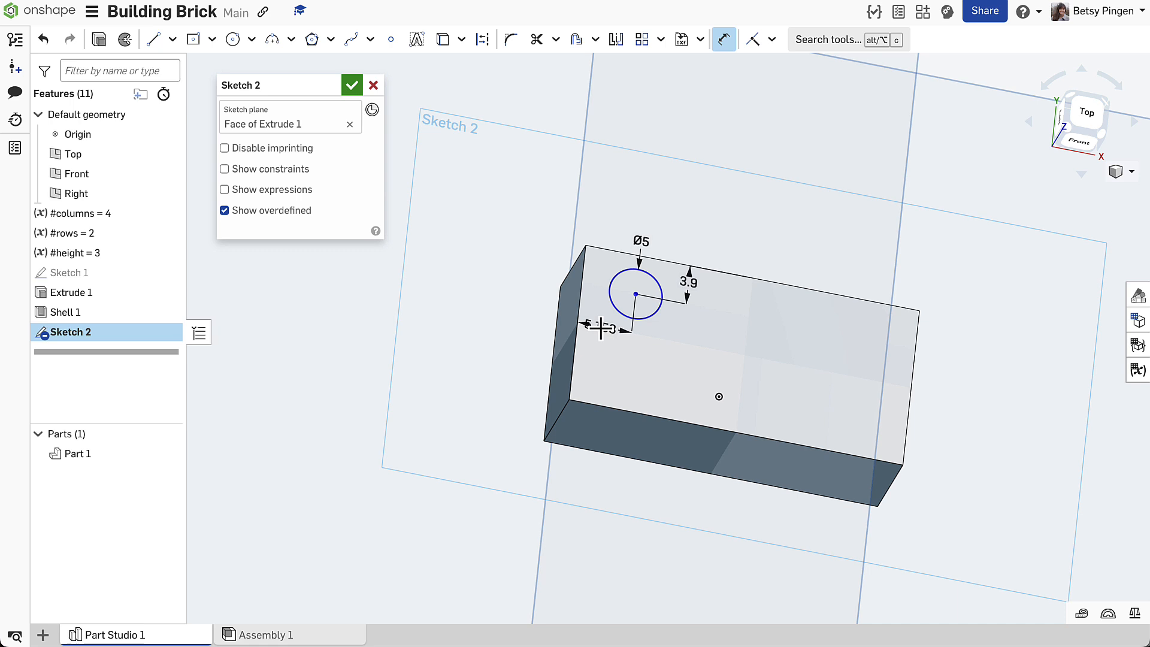
{"action": "left_click", "coordinate": [606, 326]}
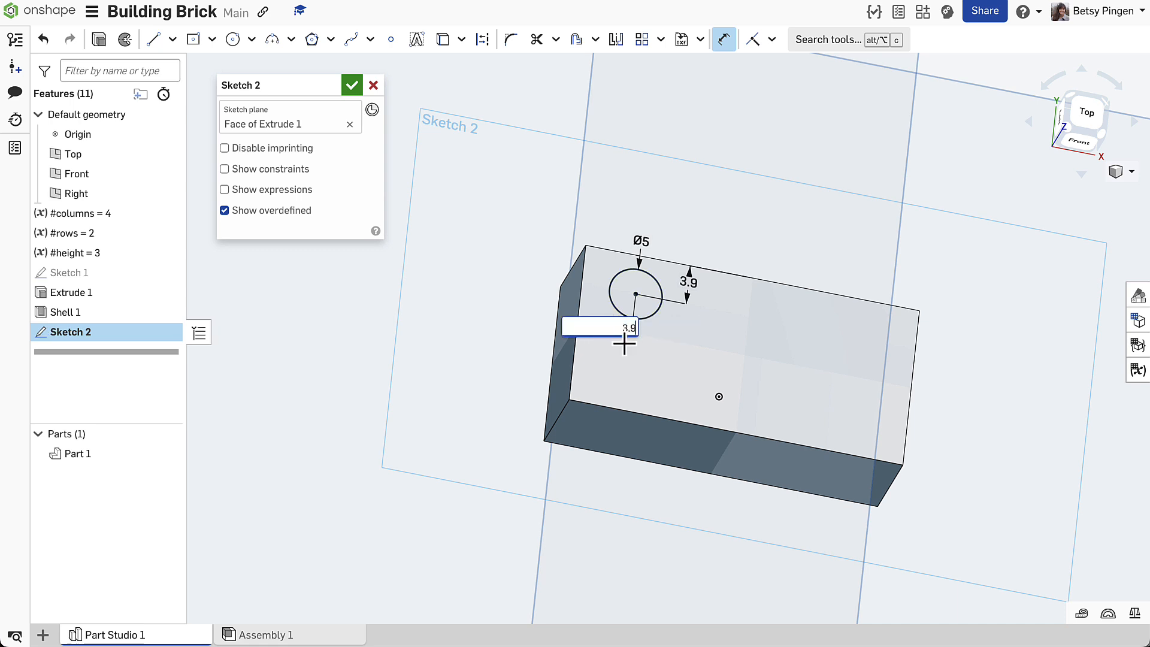
{"action": "key", "text": "Return"}
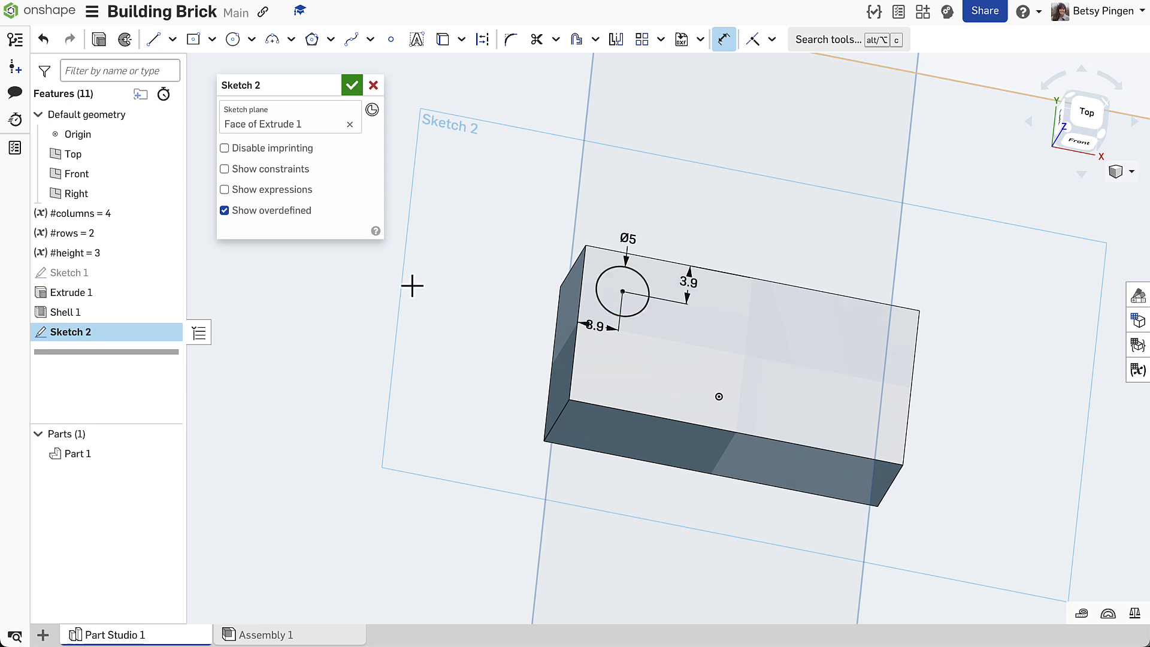
- Extrude the circle 1.8 mm blind, adding it to the block, and name the feature Knobs
{"action": "left_click", "coordinate": [99, 42]}
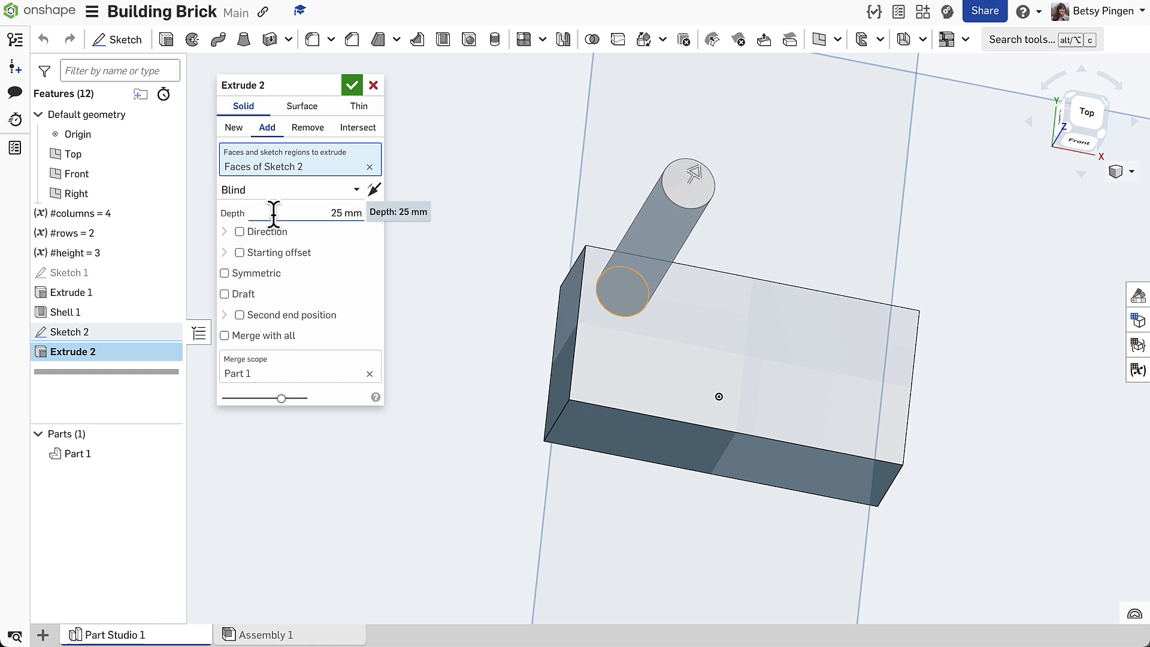
{"action": "left_click", "coordinate": [335, 214]}
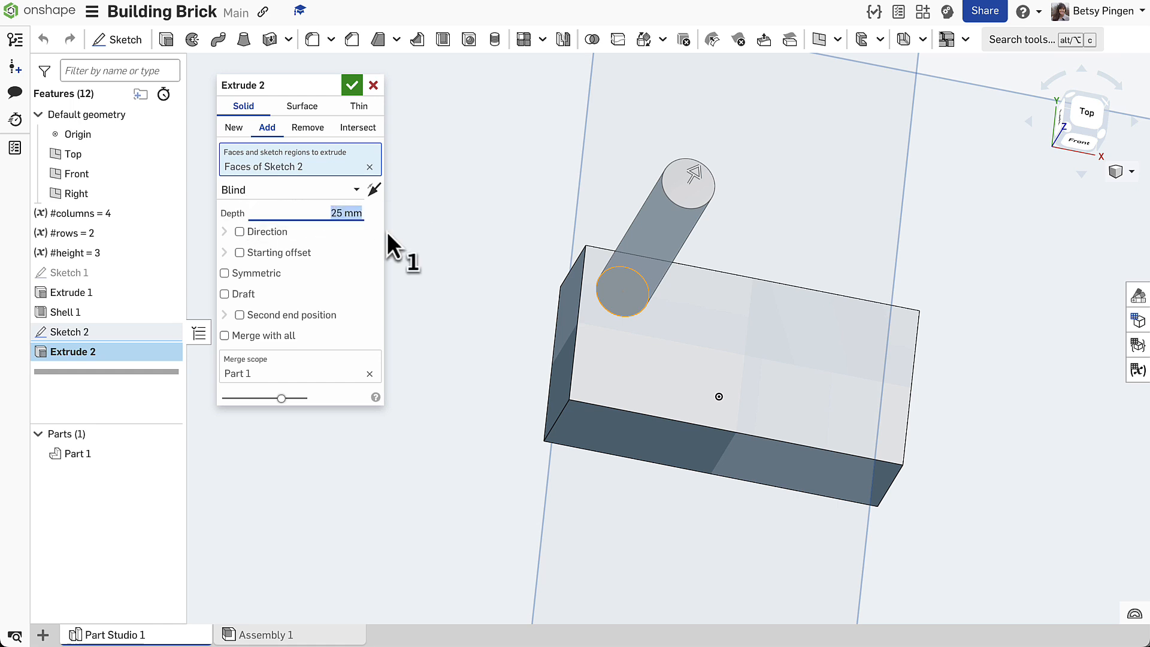
{"action": "type", "text": "1"}
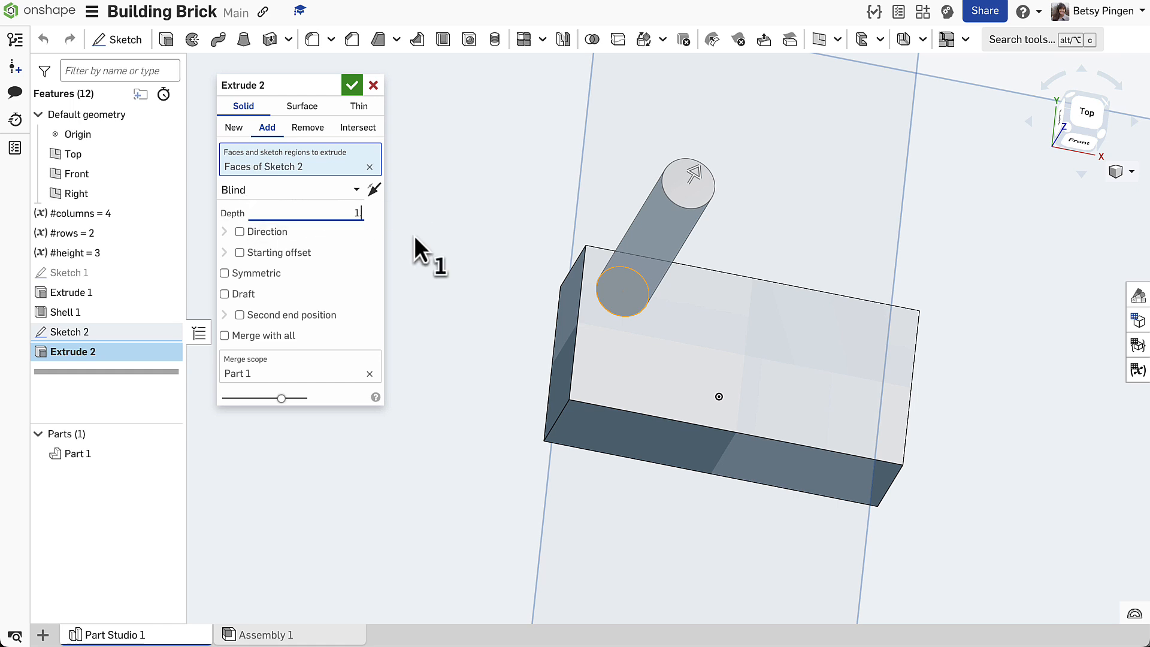
{"action": "type", "text": ".8"}
{"action": "key", "text": "Return"}
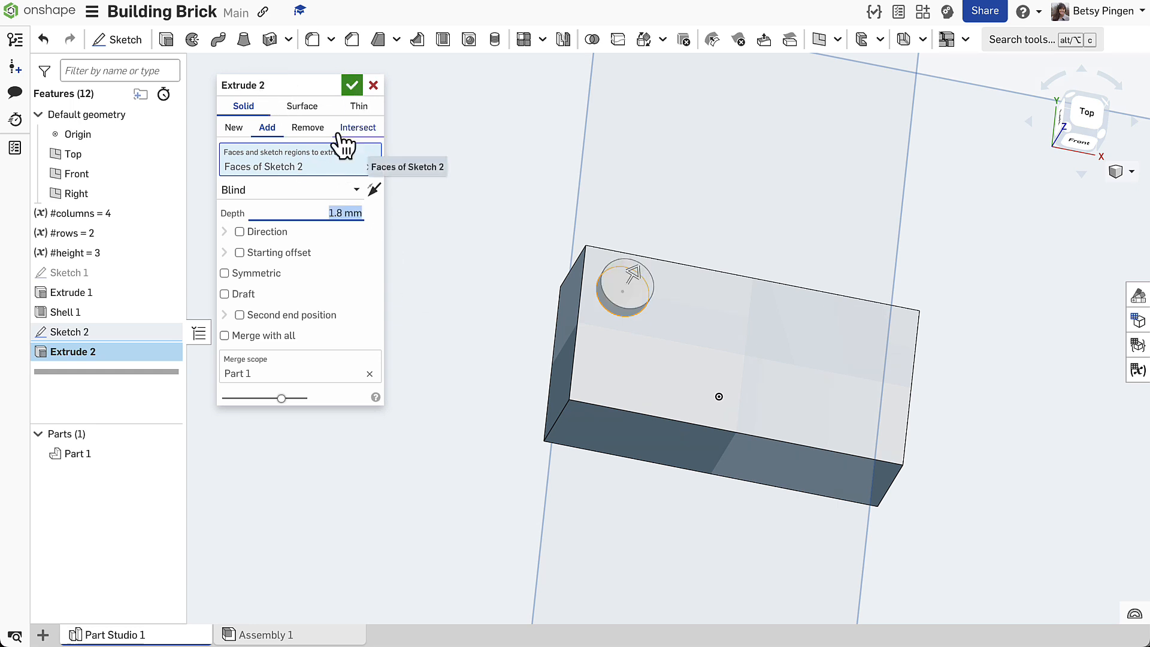
{"action": "left_click", "coordinate": [328, 85]}
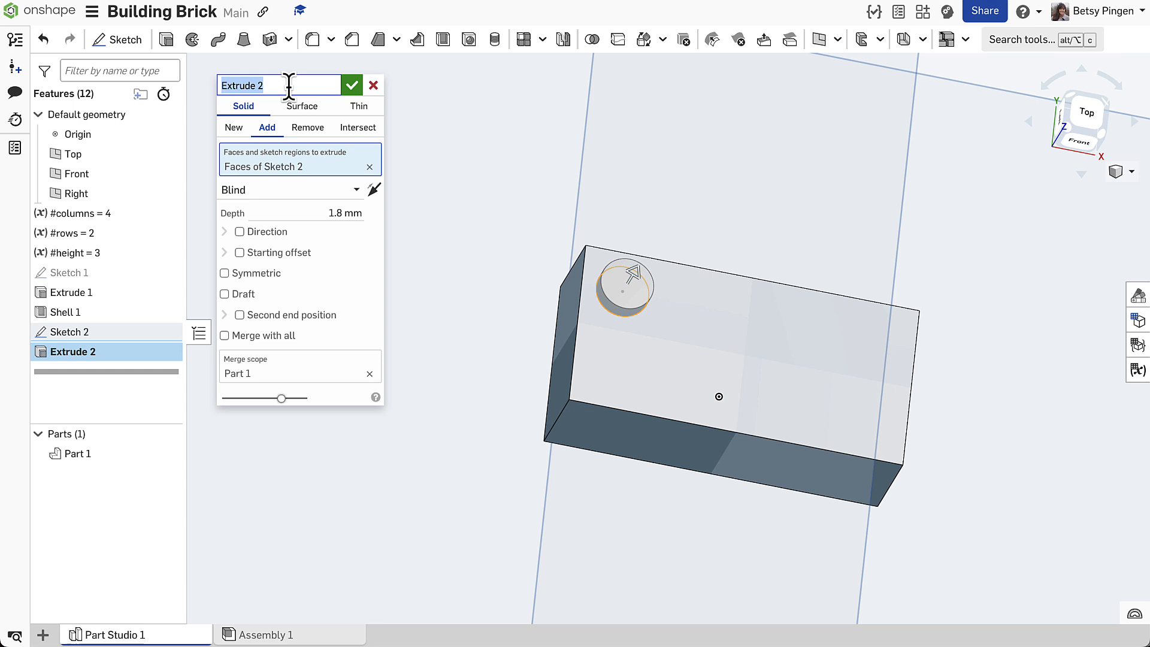
{"action": "type", "text": "Knobs"}
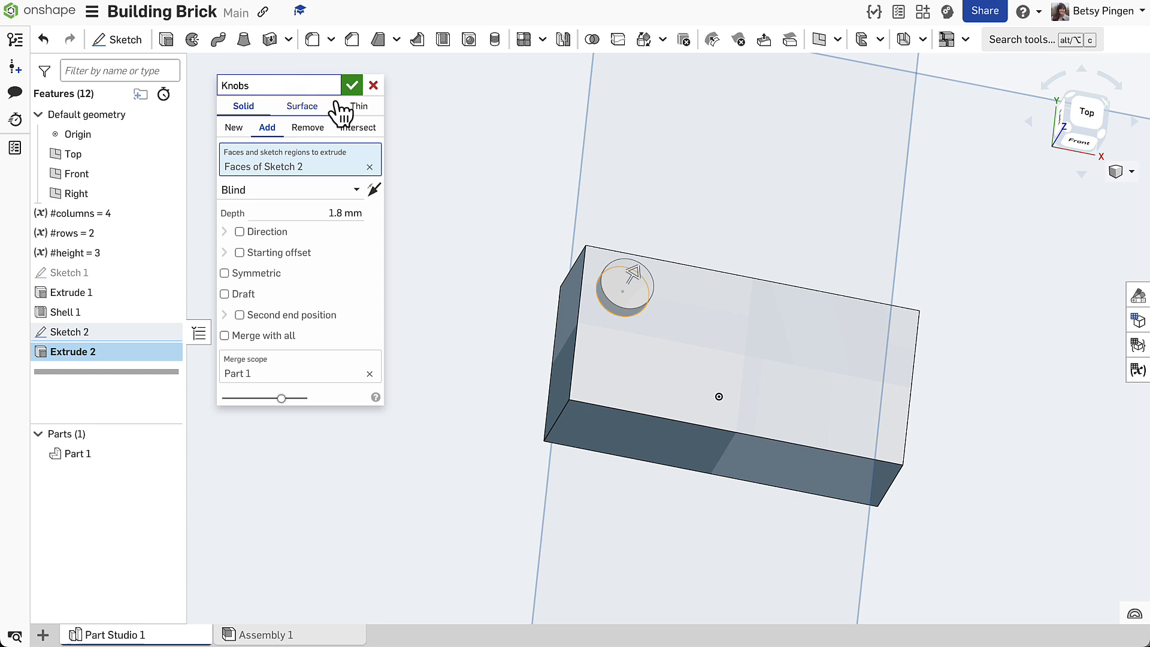
{"action": "left_click", "coordinate": [351, 87]}
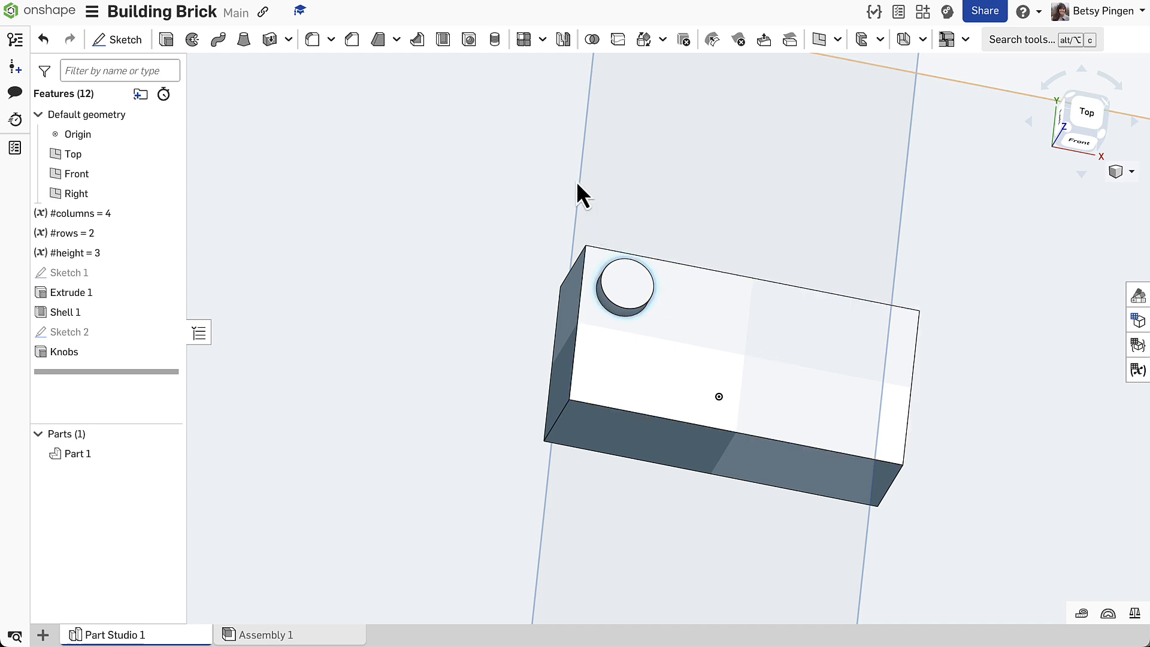
- Start a linear feature pattern of the Knobs feature, using the top face's long back edge as its direction
{"action": "left_click", "coordinate": [525, 40]}
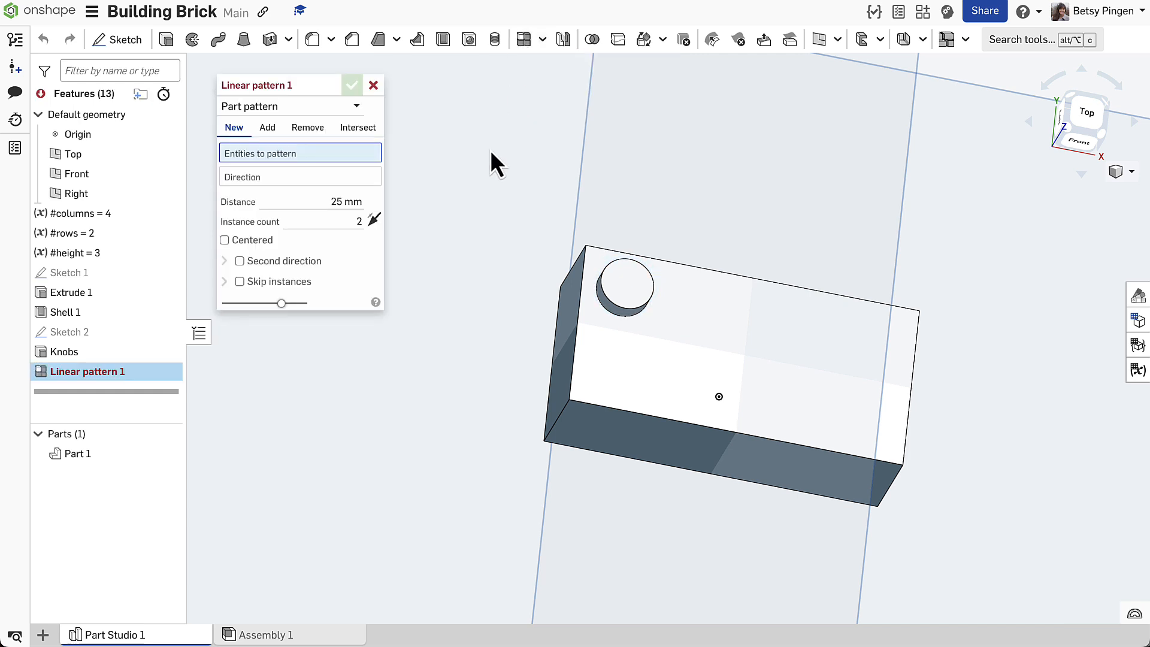
{"action": "left_click", "coordinate": [295, 107]}
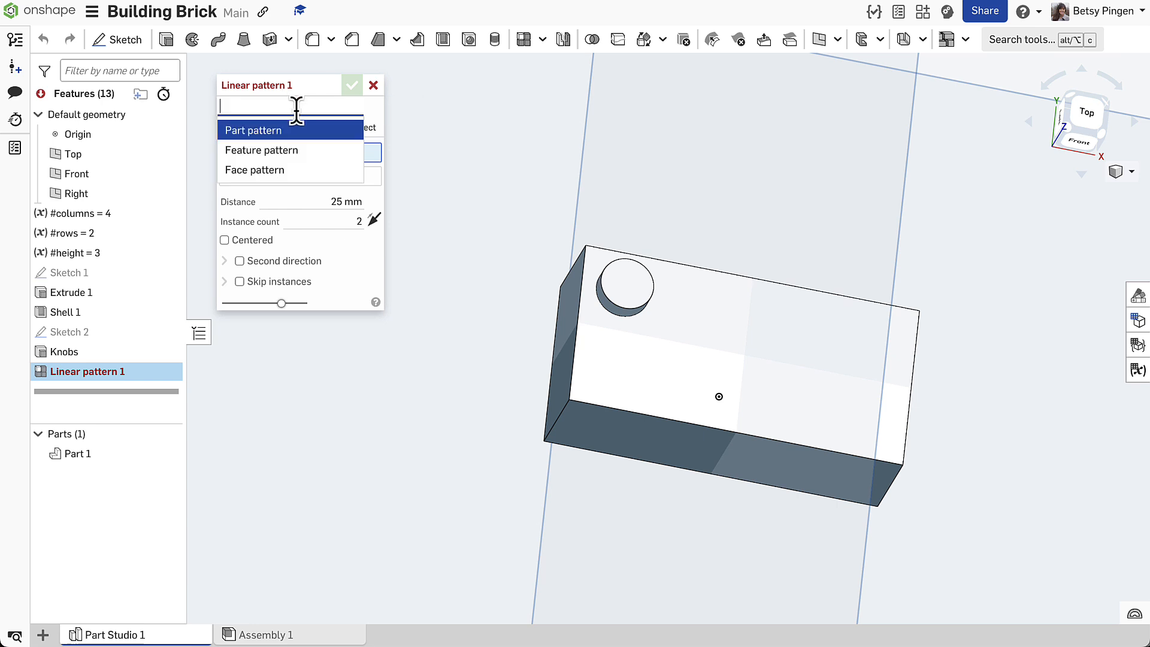
{"action": "left_click", "coordinate": [293, 153]}
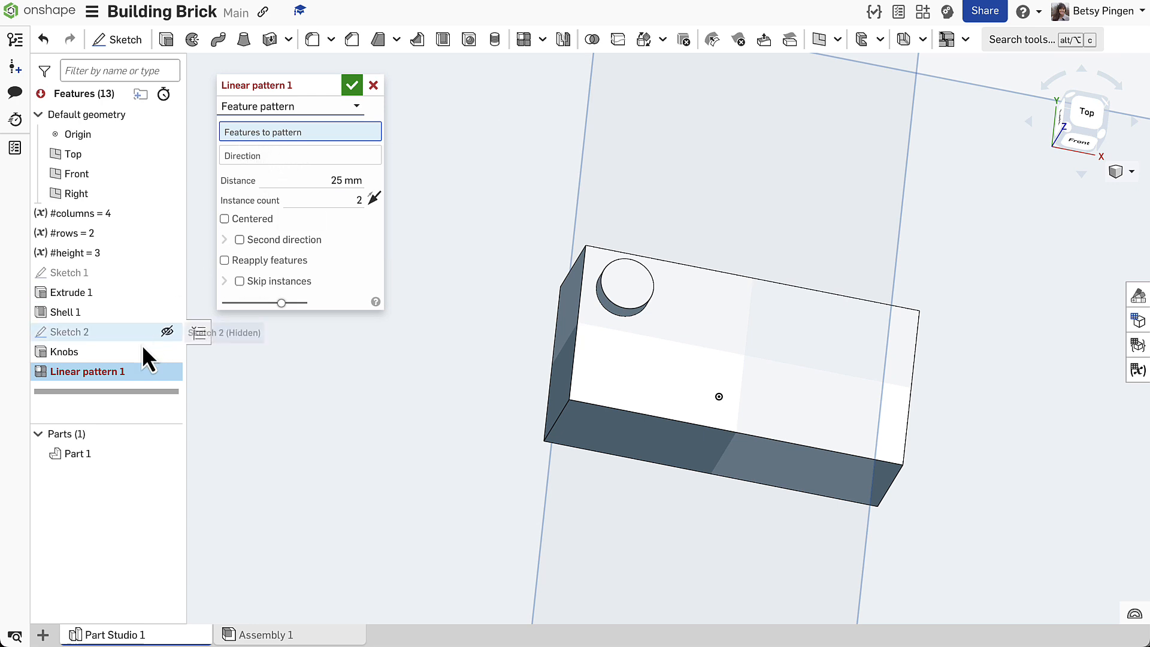
{"action": "left_click", "coordinate": [116, 354]}
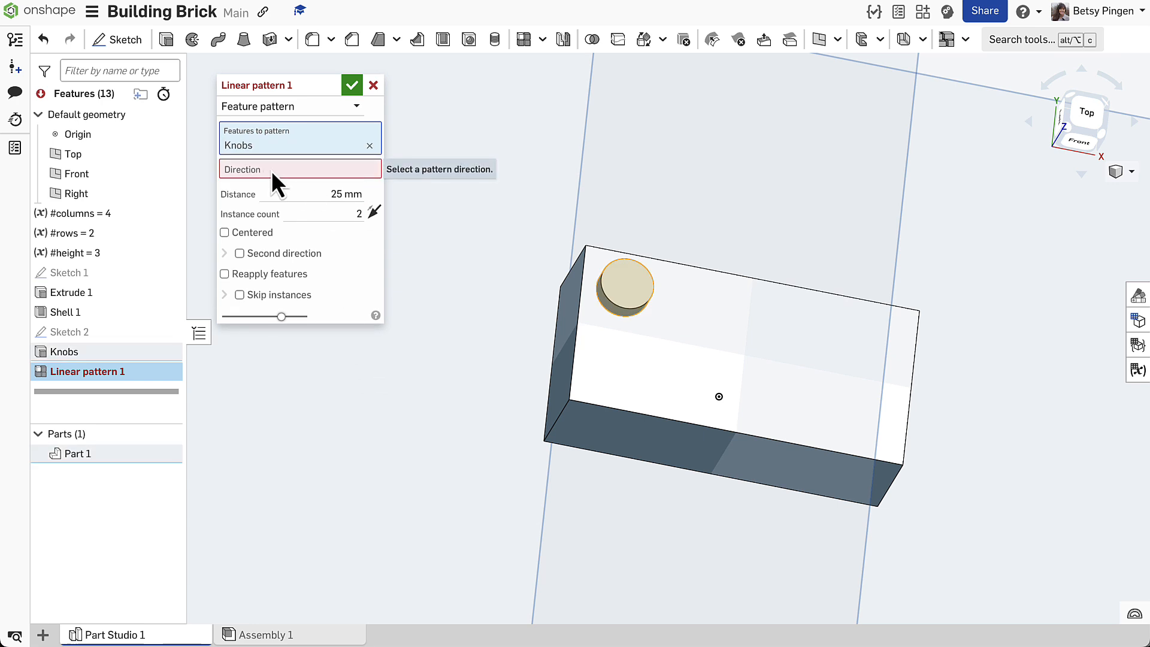
{"action": "left_click", "coordinate": [250, 171]}
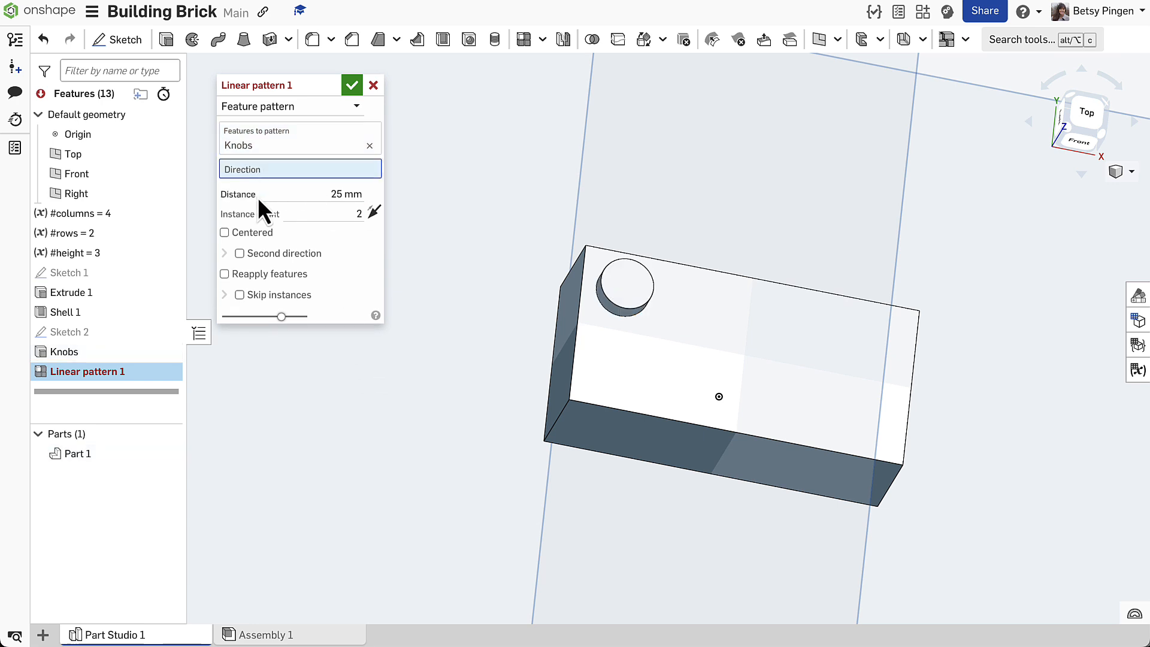
{"action": "left_click", "coordinate": [693, 268]}
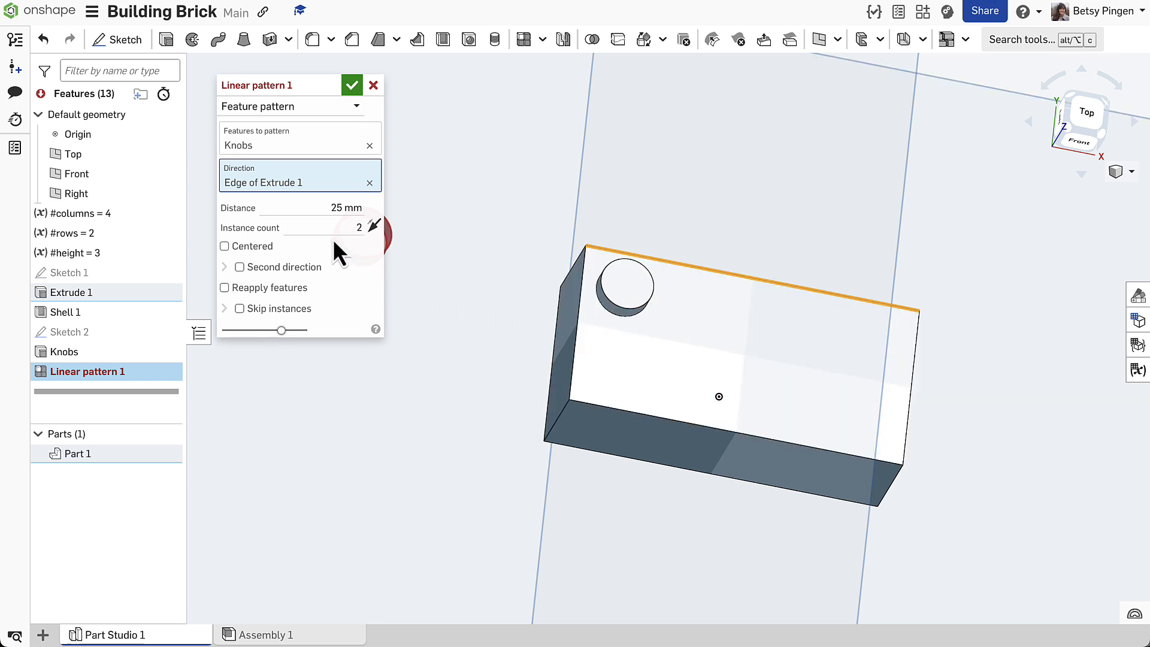
- Set the first direction's pattern distance to 8 mm and reverse it so the copies run across the block
{"action": "left_click", "coordinate": [332, 208]}
{"action": "type", "text": "8"}
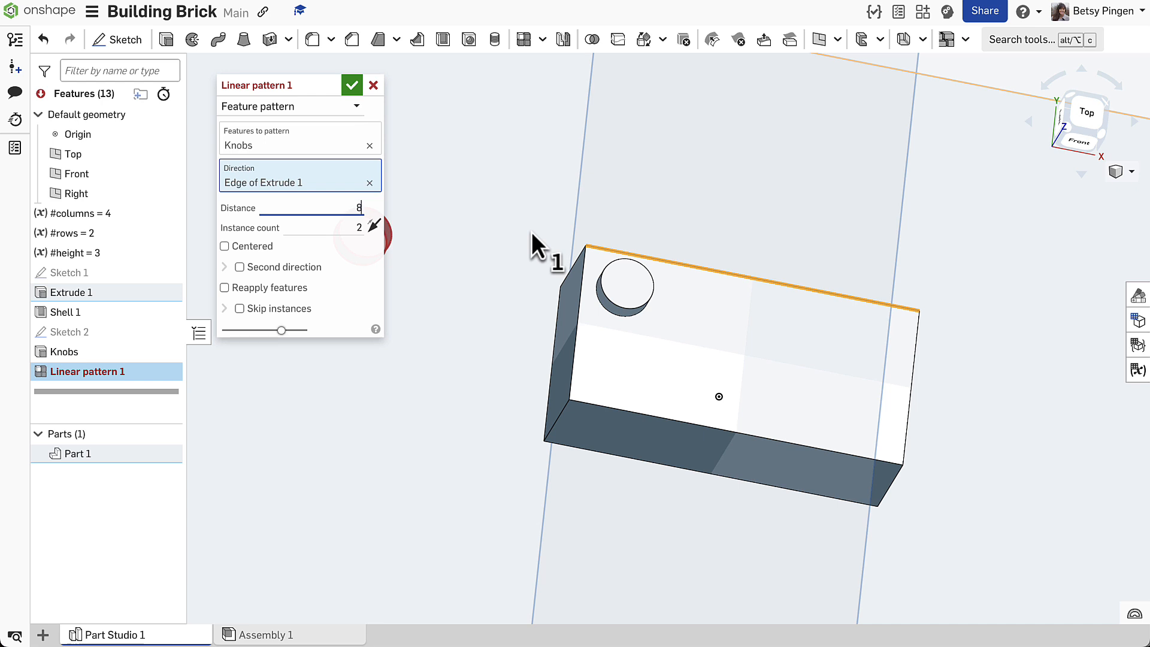
{"action": "left_click", "coordinate": [533, 234]}
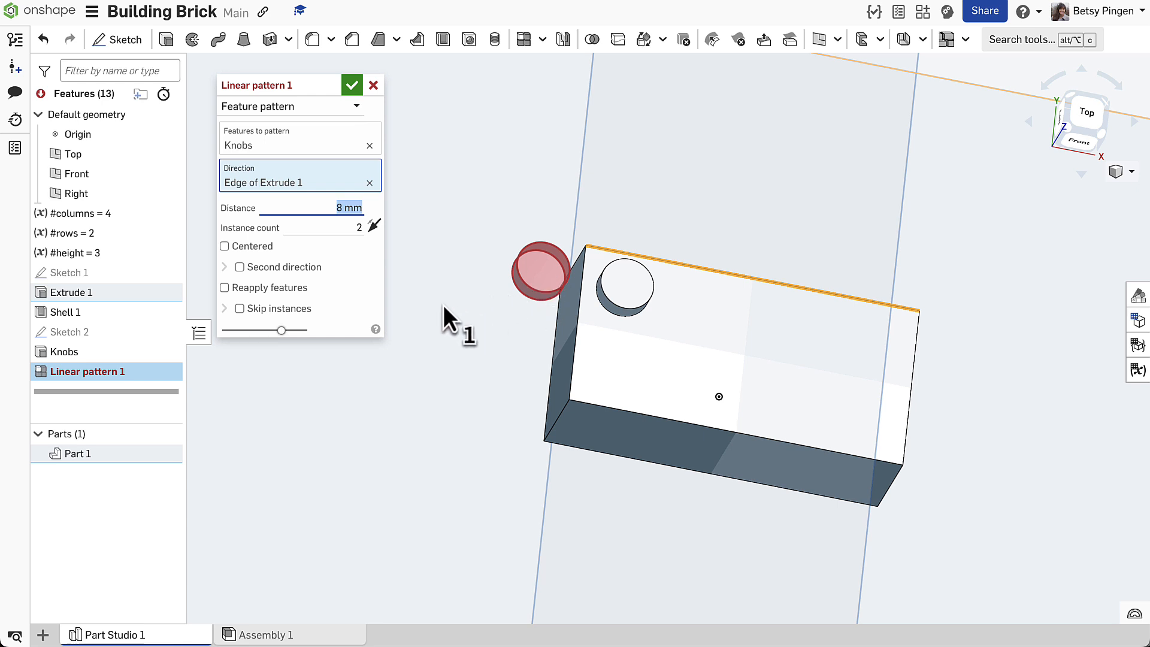
{"action": "left_click", "coordinate": [375, 227]}
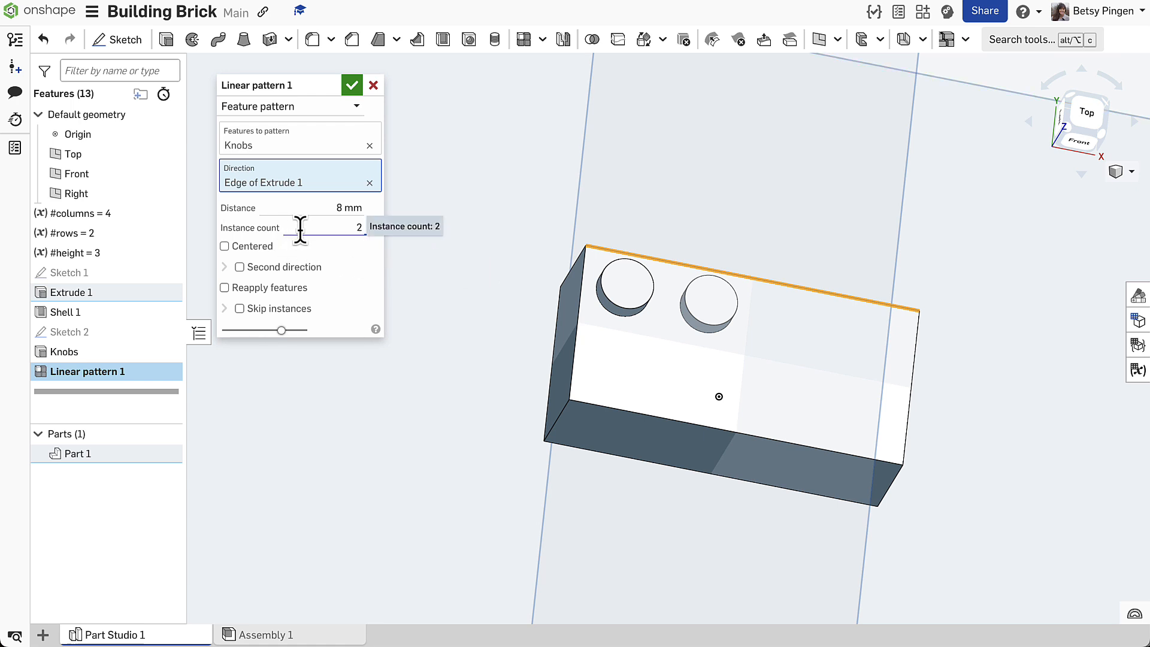
- Set the first direction's instance count to the variable #columns
{"action": "left_click", "coordinate": [346, 228]}
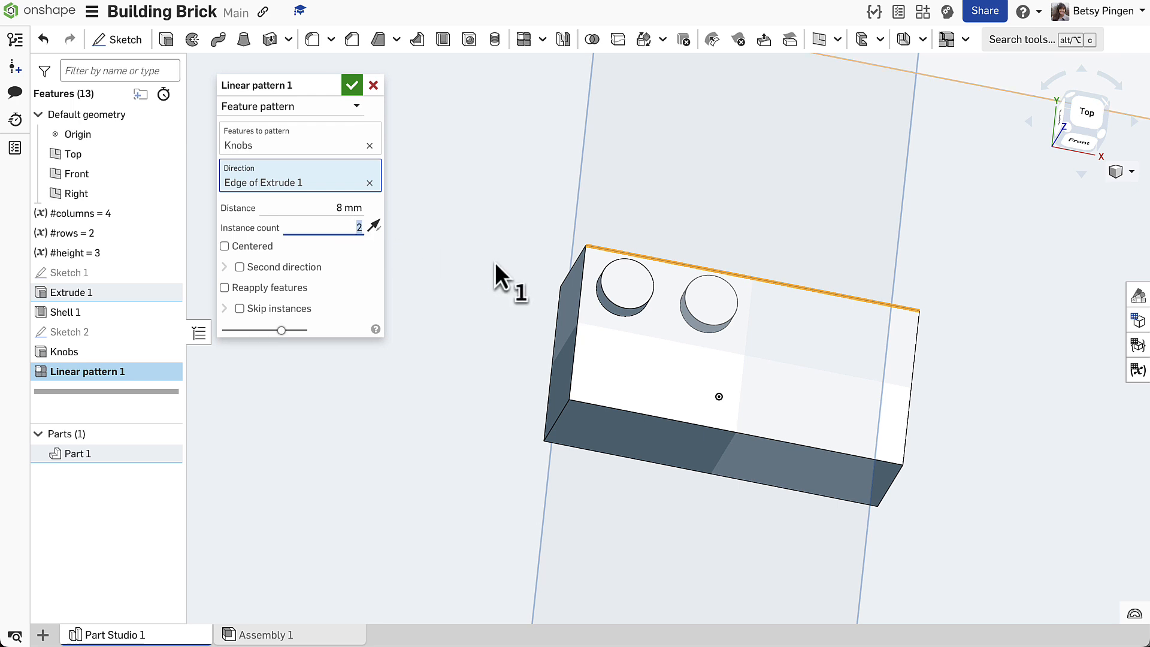
{"action": "type", "text": "#"}
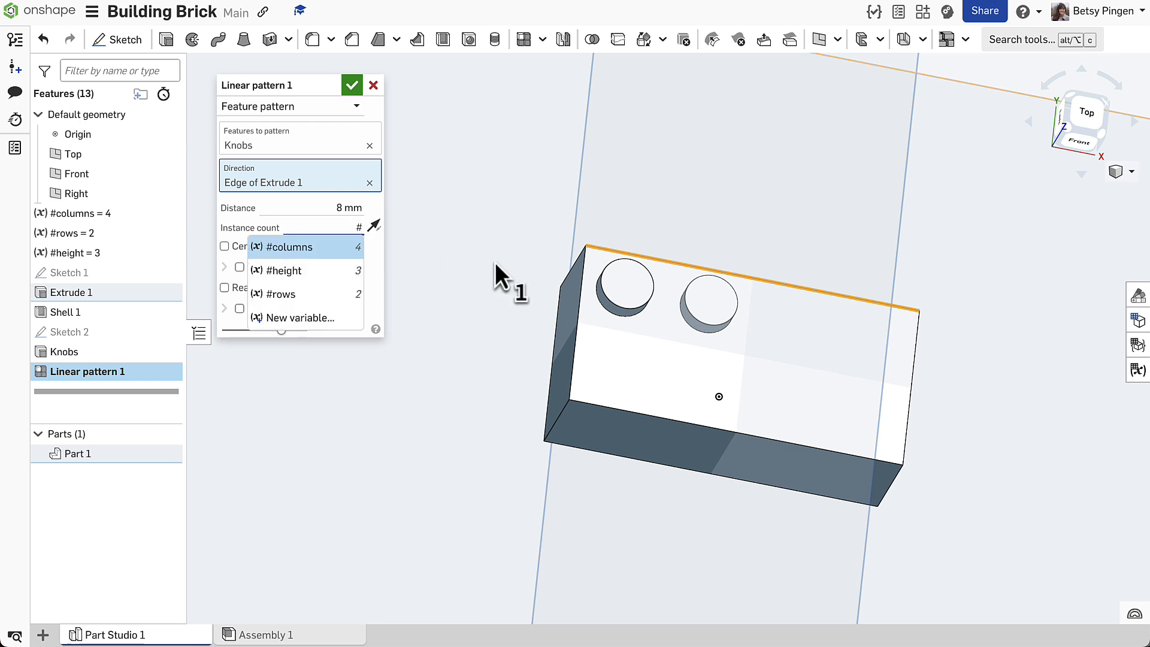
{"action": "left_click", "coordinate": [340, 253]}
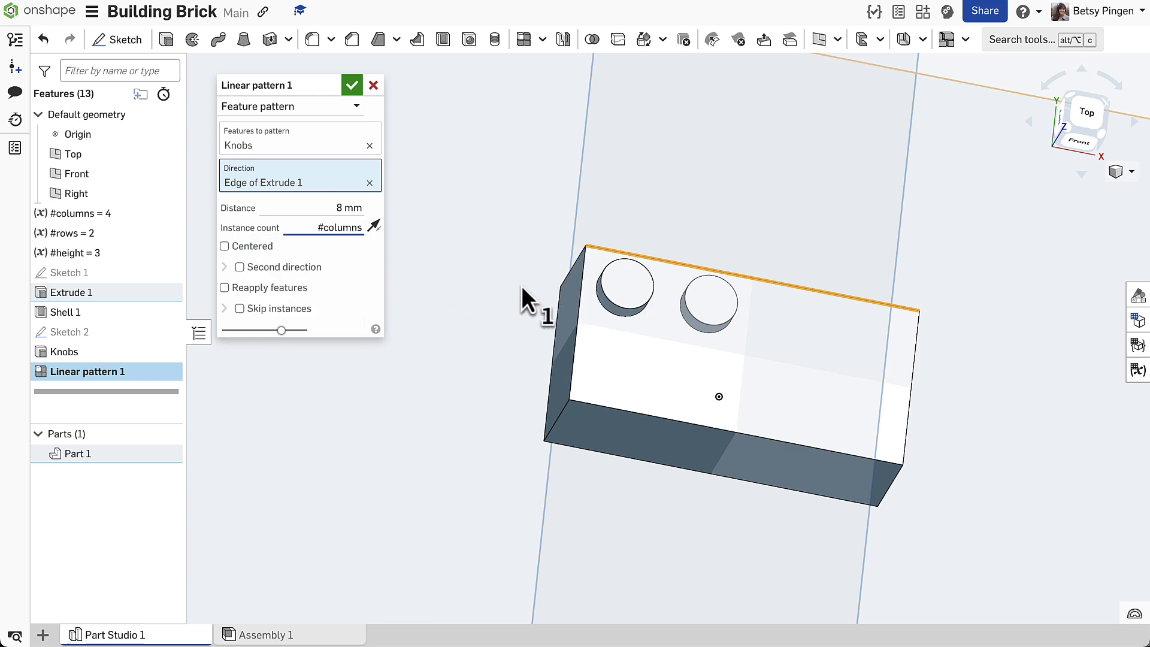
{"action": "key", "text": "Return"}
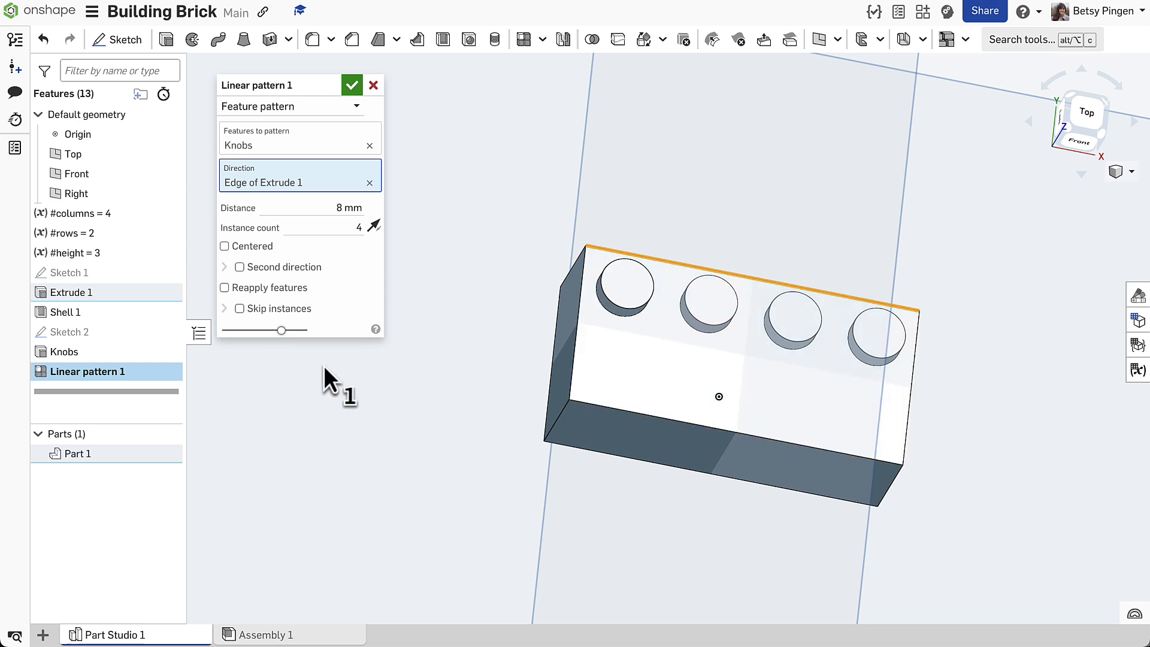
- Add a second pattern direction along the top face's short left edge with a distance of 8 mm
{"action": "left_click", "coordinate": [240, 267]}
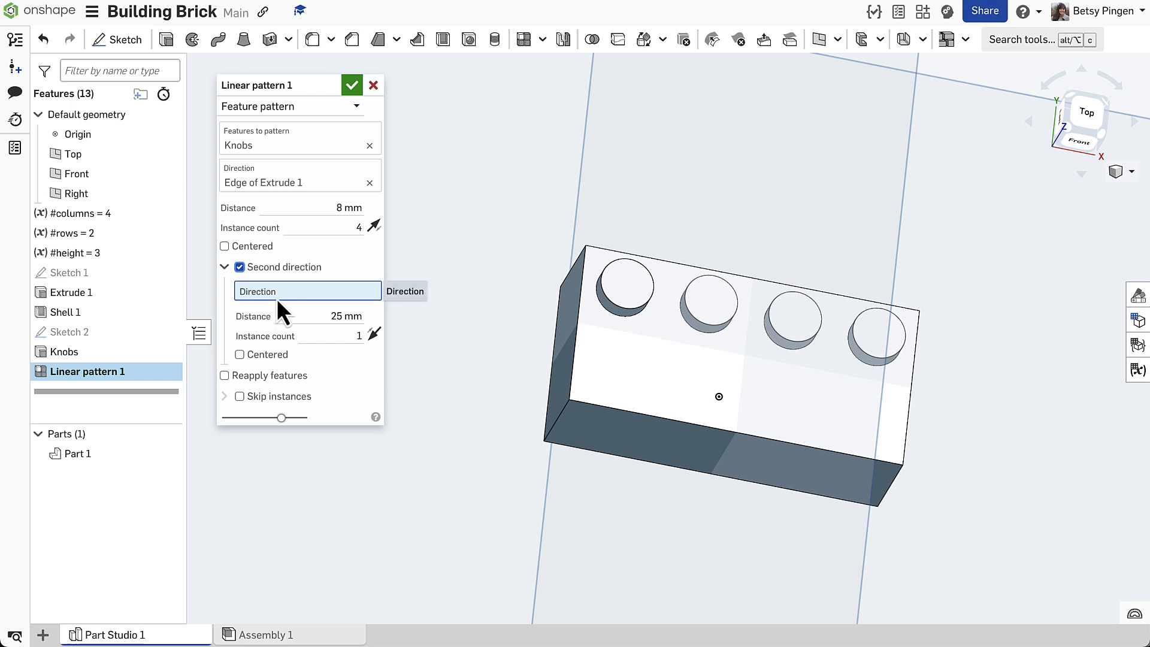
{"action": "left_click", "coordinate": [574, 366]}
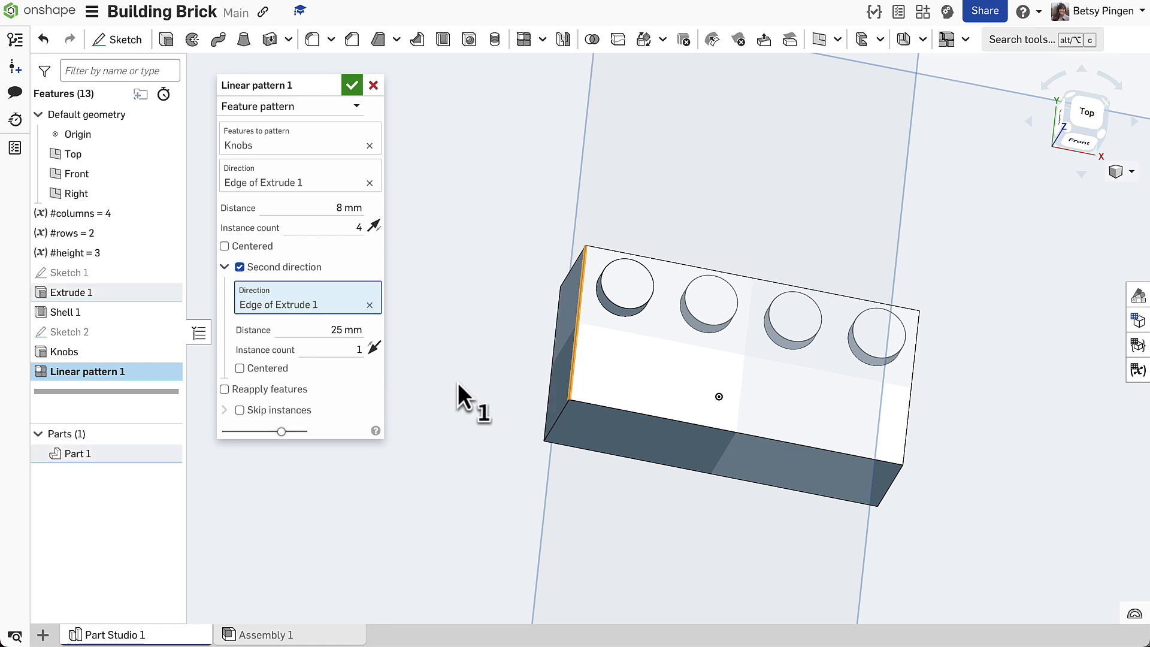
{"action": "left_click", "coordinate": [311, 329]}
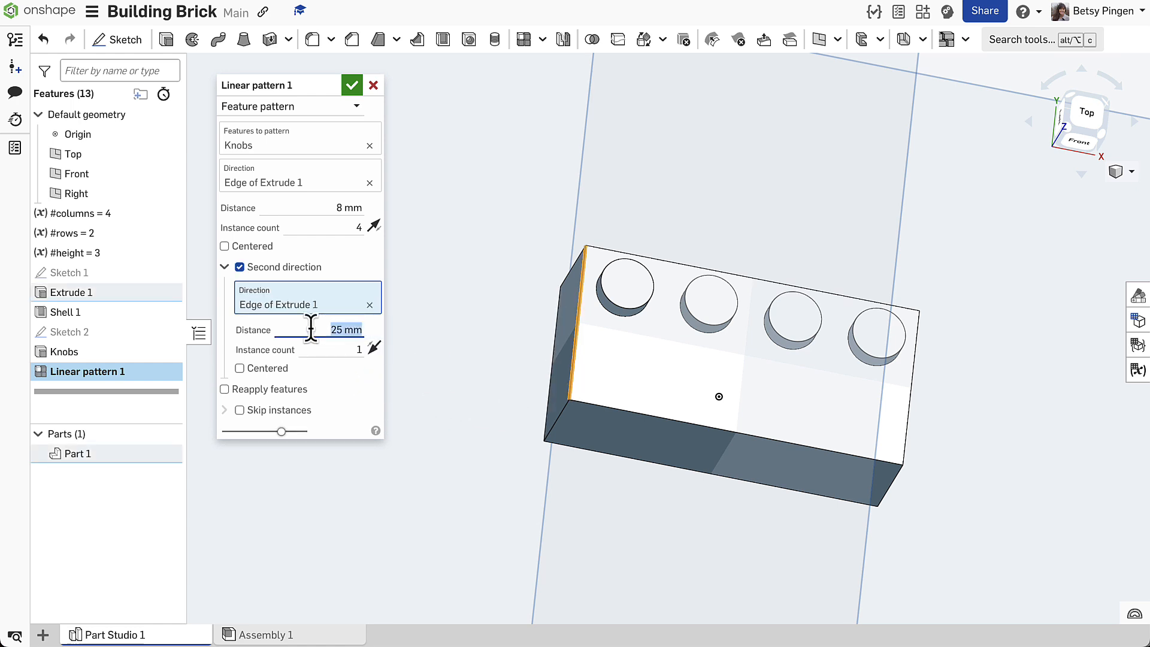
{"action": "type", "text": "8"}
{"action": "key", "text": "Return"}
- Set the second direction's instance count to the variable #rows, reverse it so the knobs land on the block, and accept the pattern
{"action": "left_click", "coordinate": [340, 350]}
{"action": "type", "text": "#"}
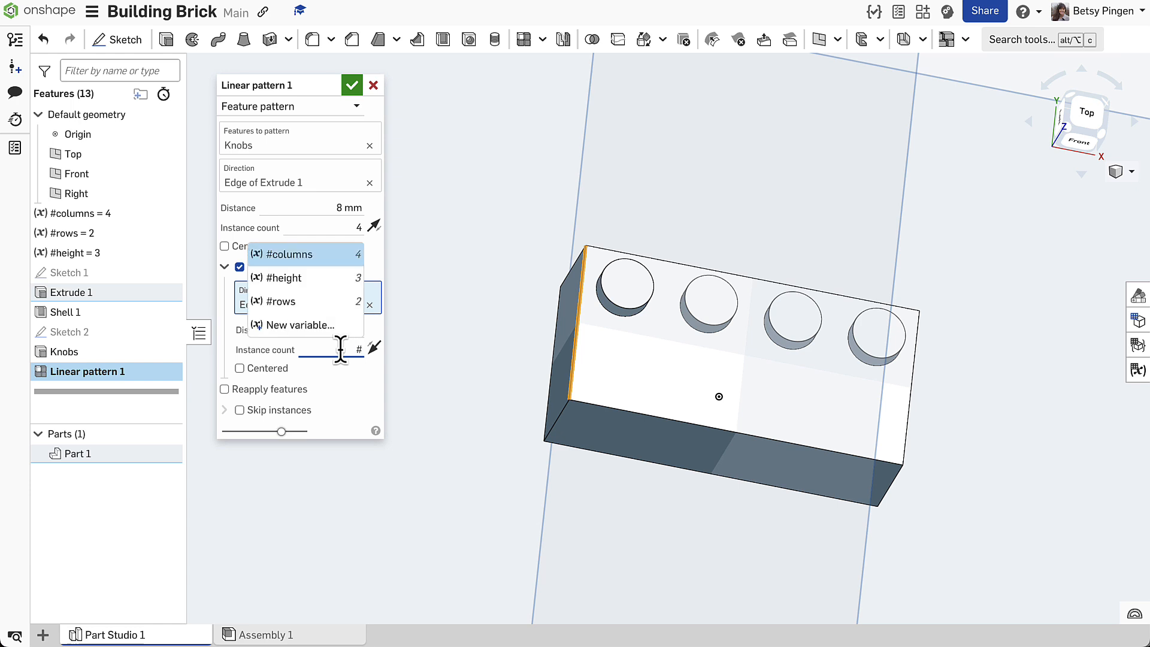
{"action": "left_click", "coordinate": [298, 302]}
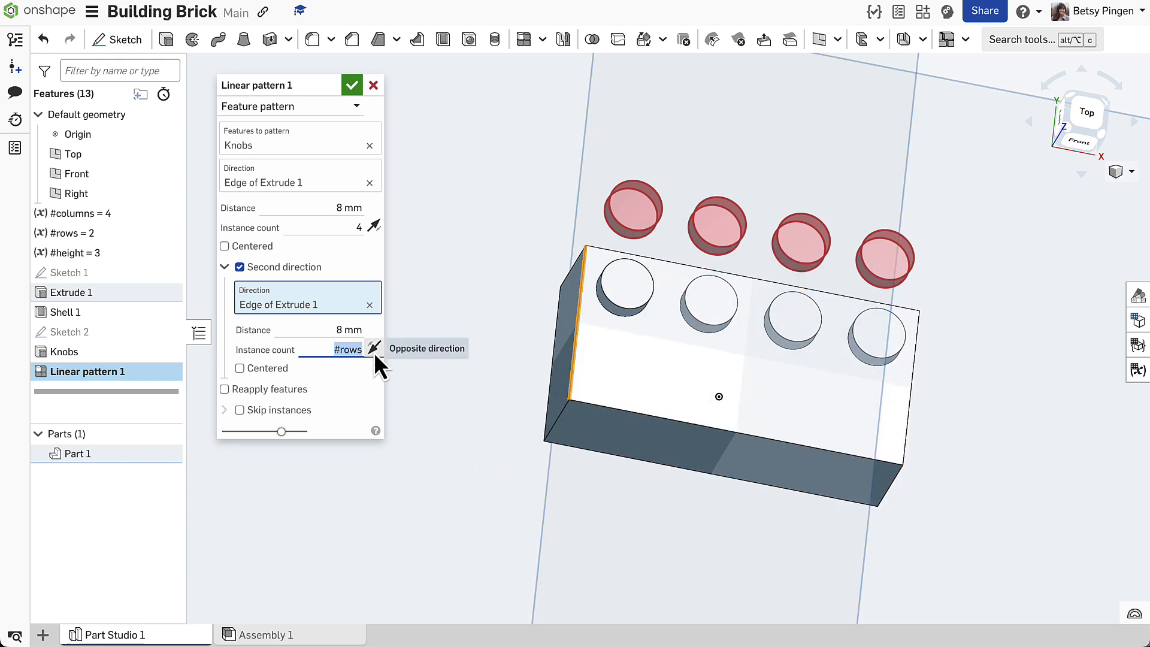
{"action": "key", "text": "Tab"}
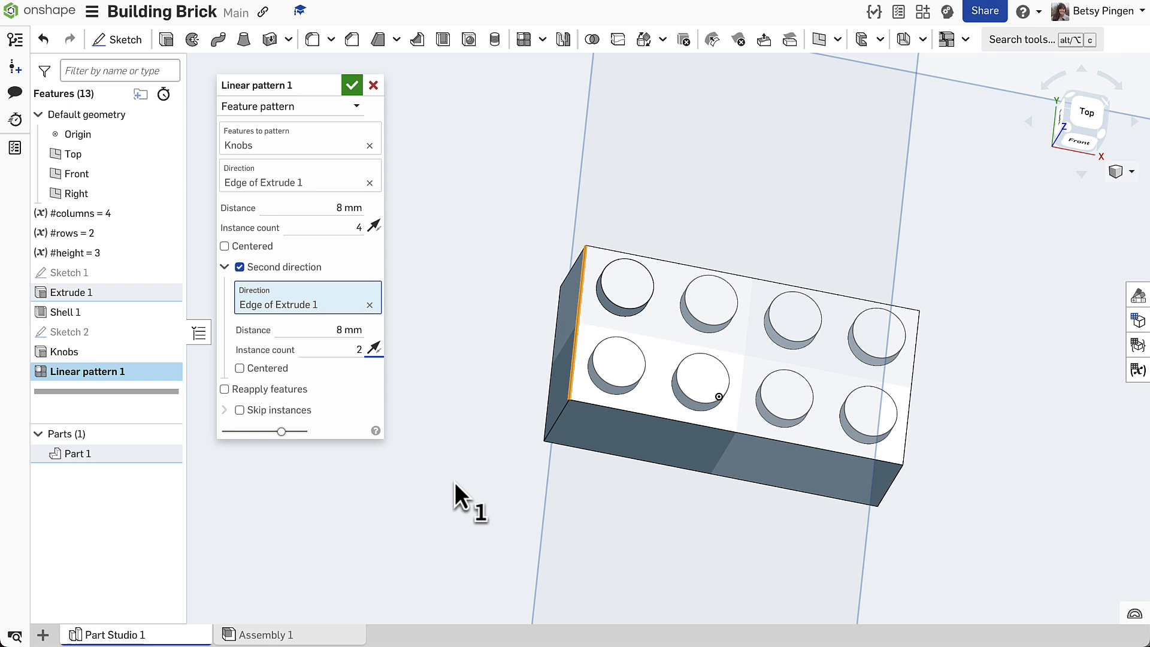
{"action": "left_click", "coordinate": [353, 85]}
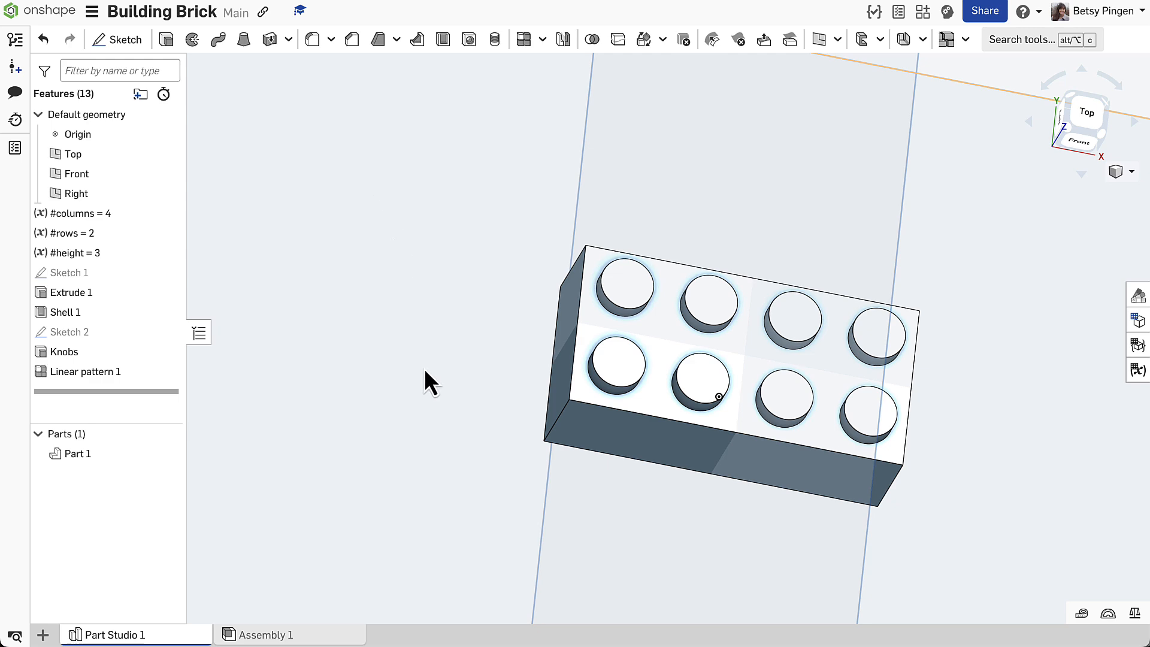
- Start a sketch on the inner face of the shelled cavity, seen from the brick's underside
{"action": "right_click_drag", "start_coordinate": [431, 395], "coordinate": [499, 260]}
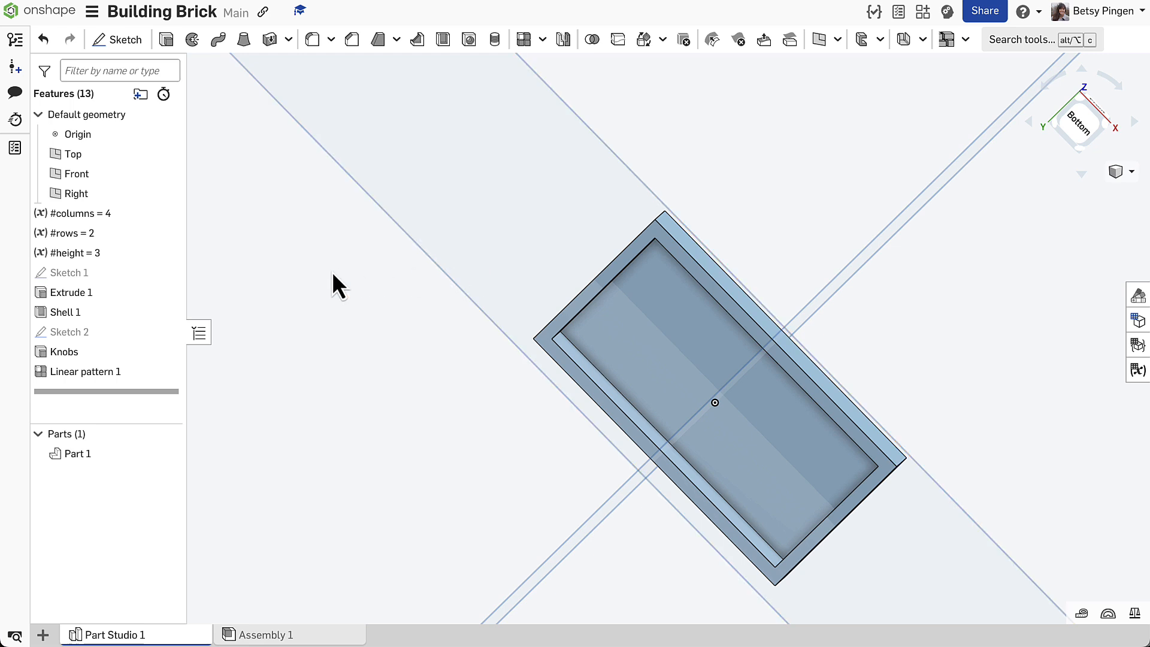
{"action": "left_click", "coordinate": [123, 40]}
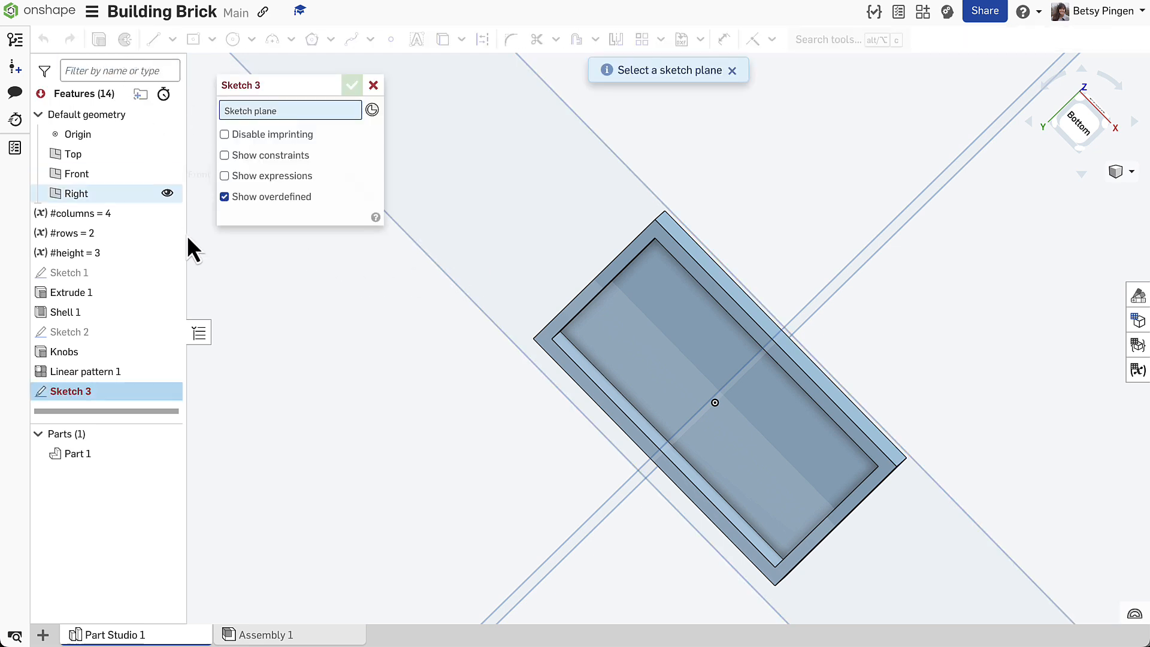
{"action": "left_click", "coordinate": [639, 333]}
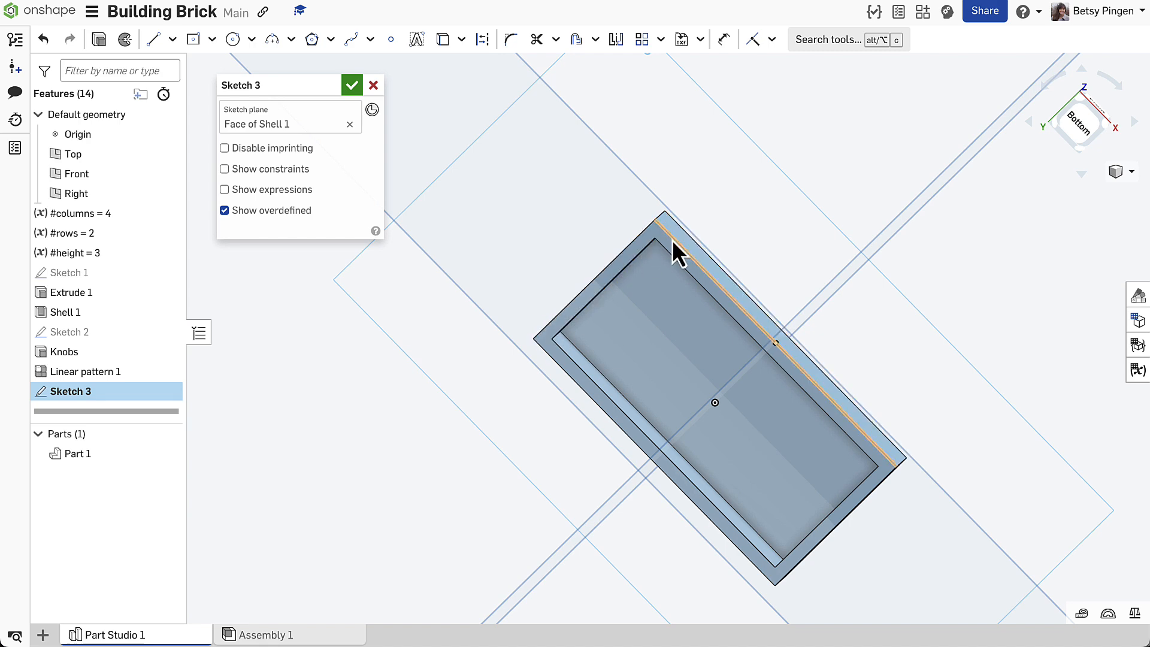
{"action": "right_click_drag", "start_coordinate": [660, 403], "coordinate": [645, 459]}
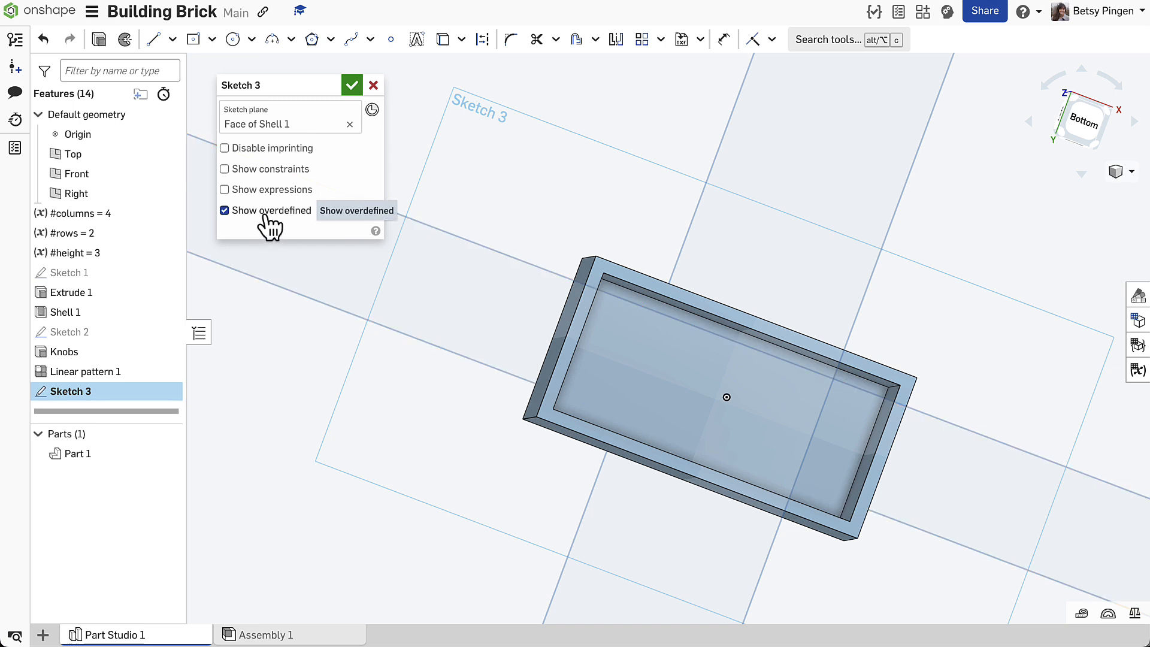
- Sketch a circle inside the cavity near its upper-left corner in the bottom view and set its diameter to 6.51 mm
{"action": "left_click", "coordinate": [234, 42]}
{"action": "left_click", "coordinate": [1083, 121]}
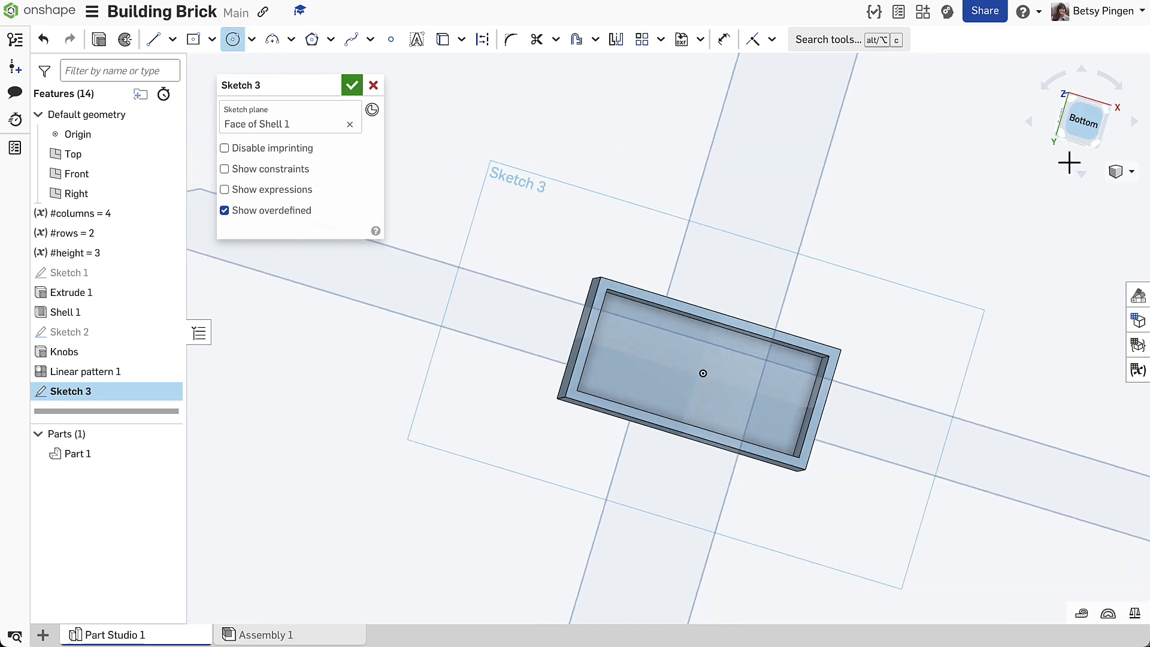
{"action": "scroll", "coordinate": [786, 290], "scroll_direction": "up", "scroll_amount": 3}
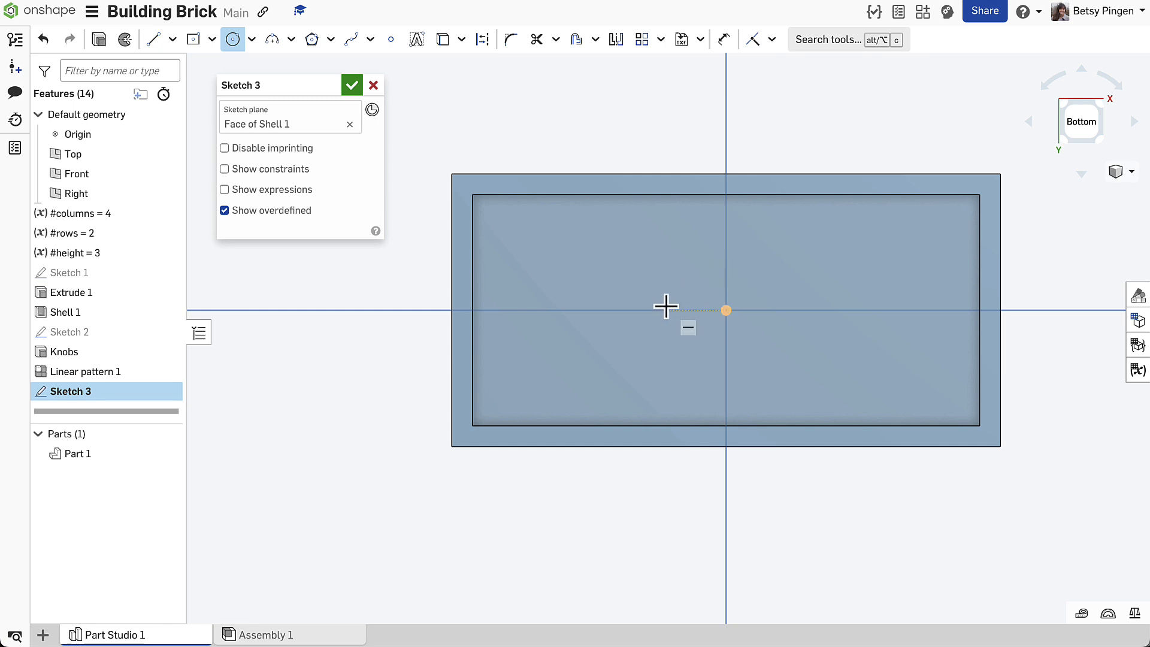
{"action": "left_click", "coordinate": [553, 268]}
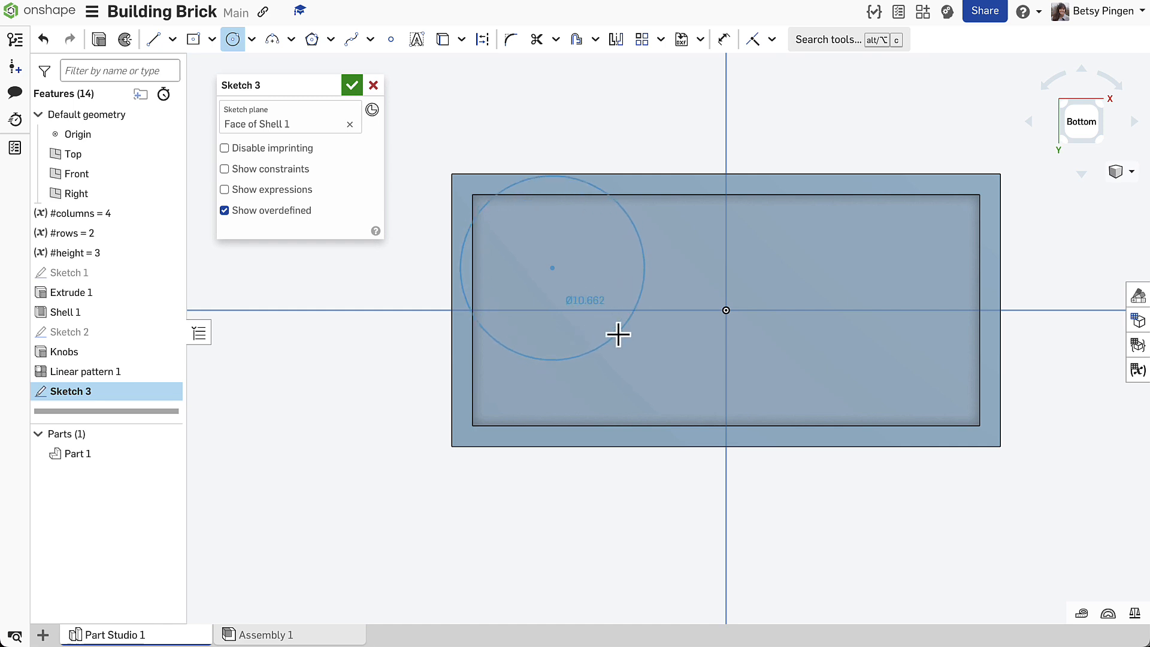
{"action": "left_click", "coordinate": [618, 335]}
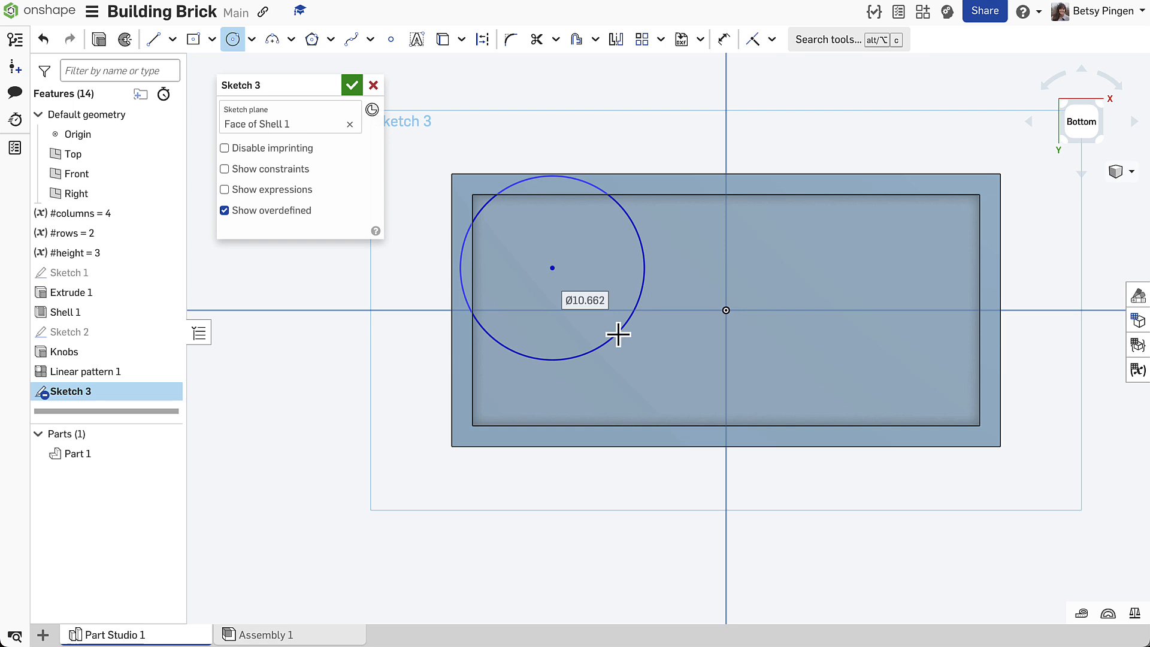
{"action": "type", "text": "6.51"}
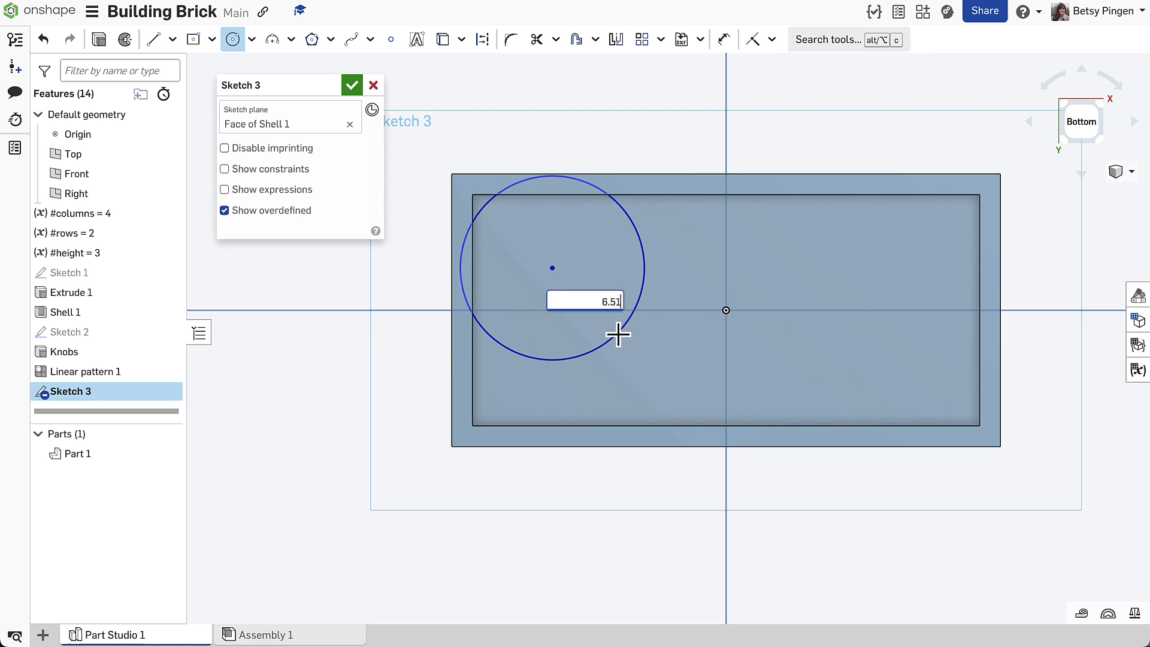
{"action": "key", "text": "Return"}
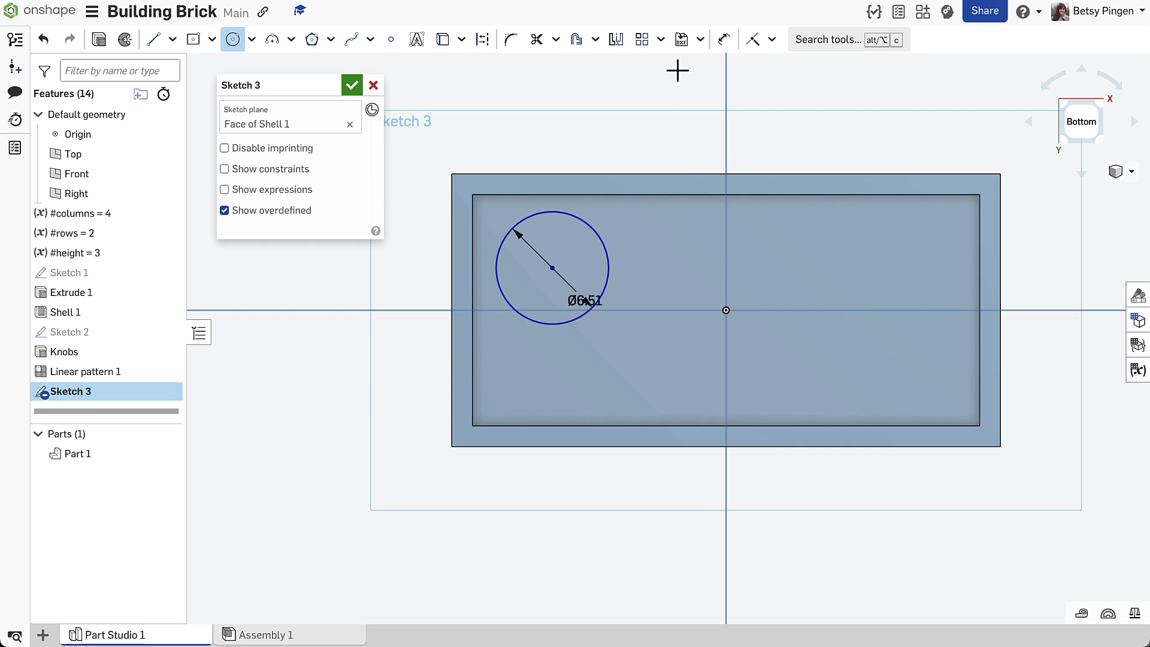
- Dimension the circle's center 7.9 mm from the brick's lower long outer edge
{"action": "left_click", "coordinate": [725, 40]}
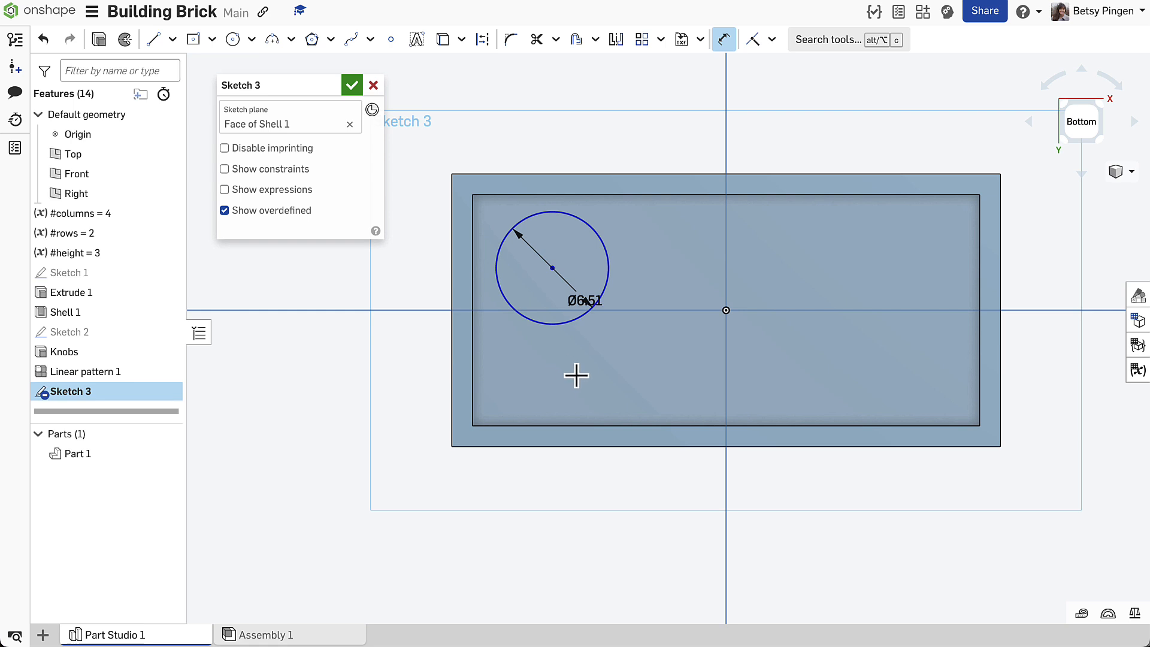
{"action": "left_click", "coordinate": [555, 448]}
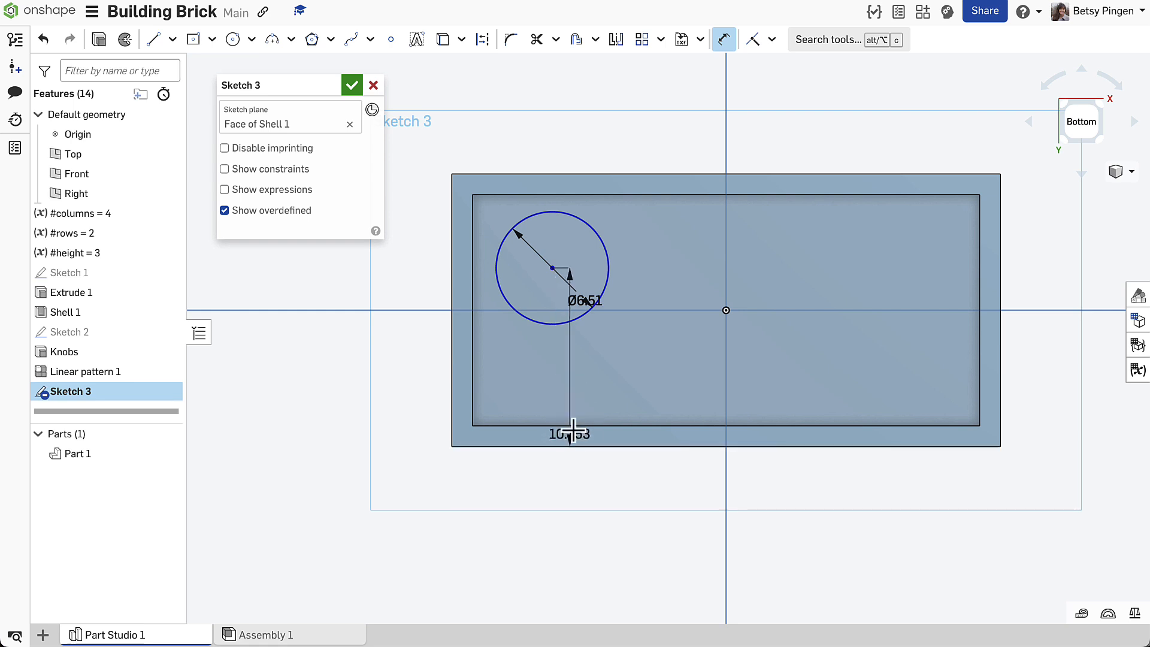
{"action": "left_click", "coordinate": [623, 380]}
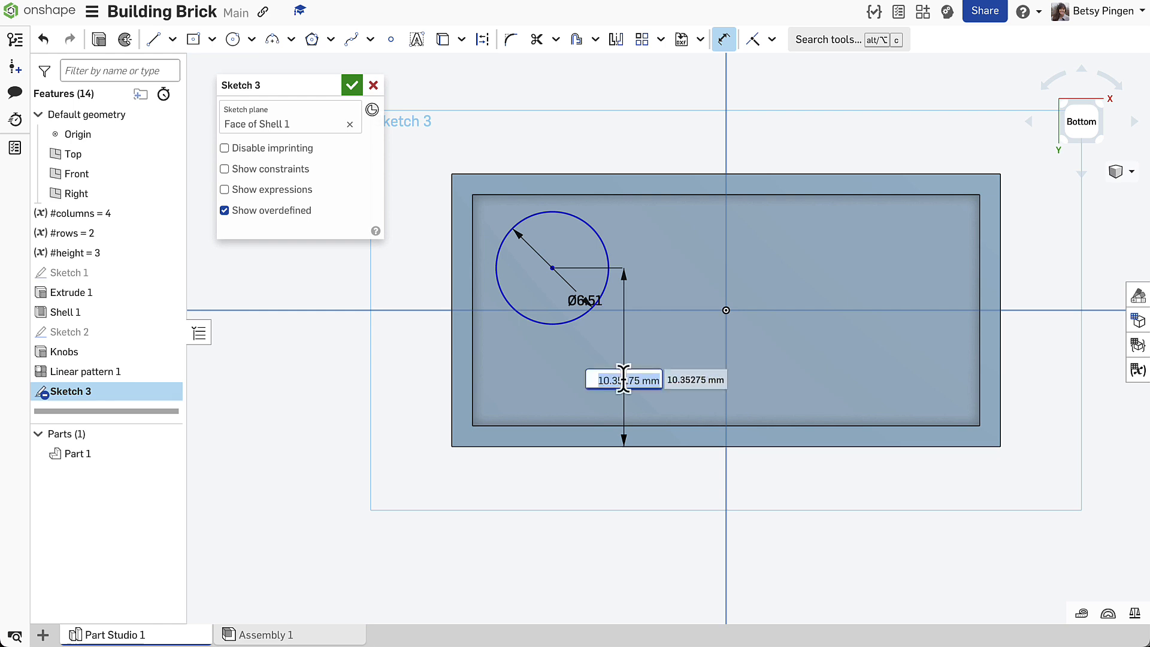
{"action": "key", "text": "BackSpace"}
{"action": "type", "text": "7.9"}
{"action": "key", "text": "Return"}
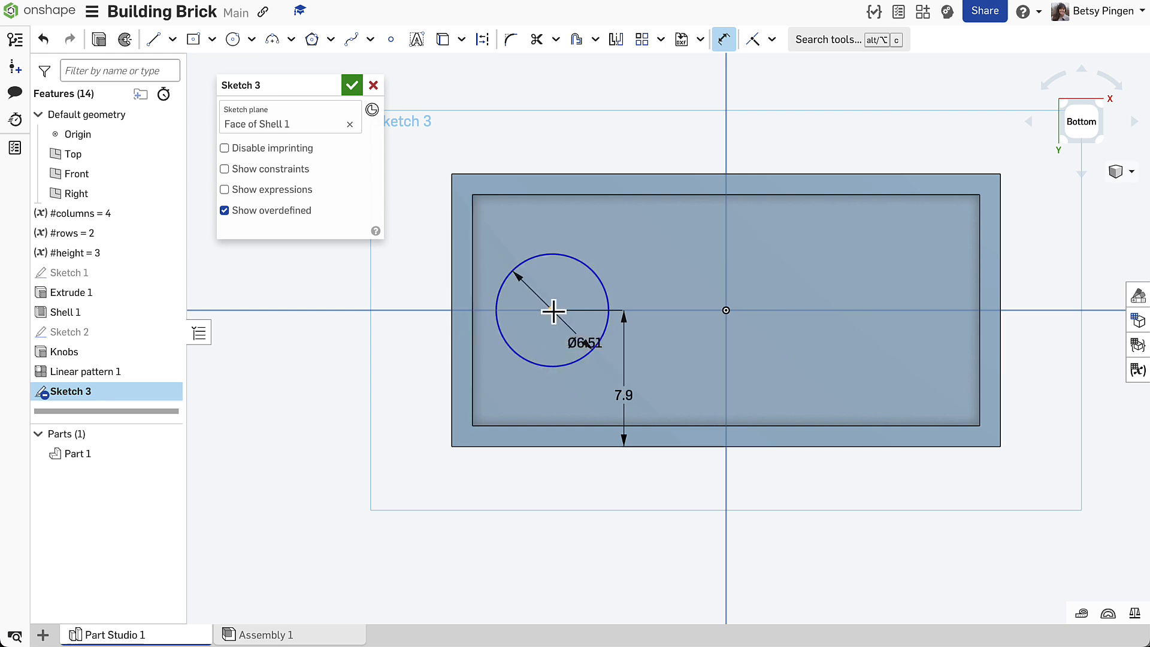
- Dimension the circle's center 7.9 mm from the brick's left short outer edge
{"action": "left_click", "coordinate": [452, 294]}
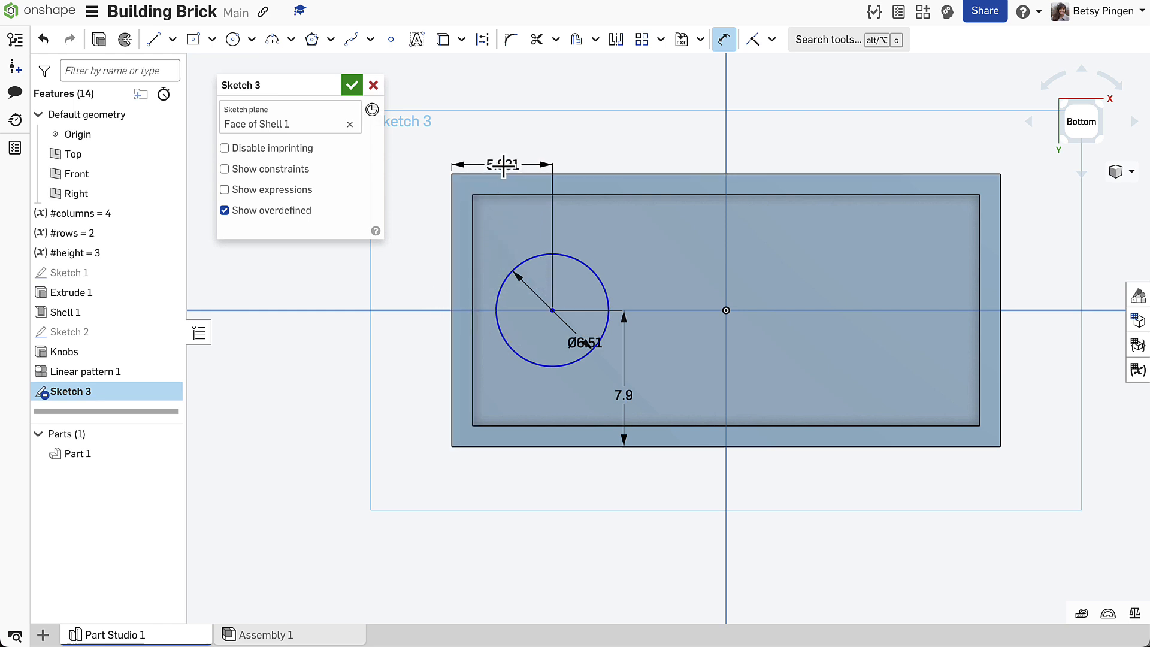
{"action": "left_click", "coordinate": [505, 234]}
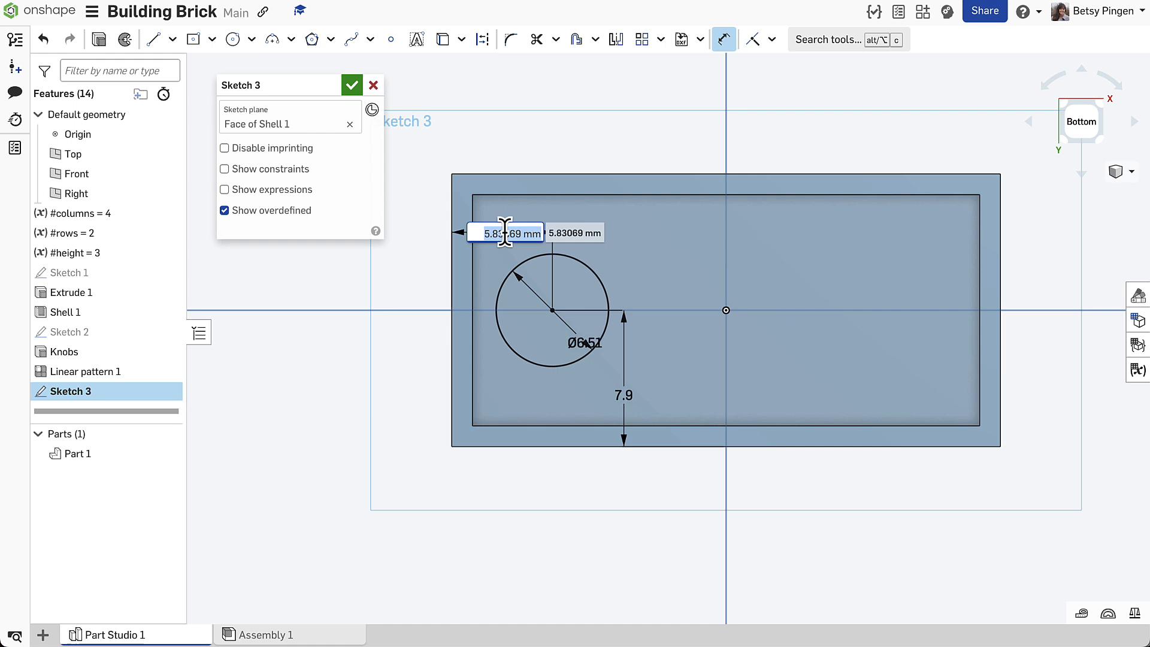
{"action": "type", "text": "7.9"}
{"action": "key", "text": "Return"}
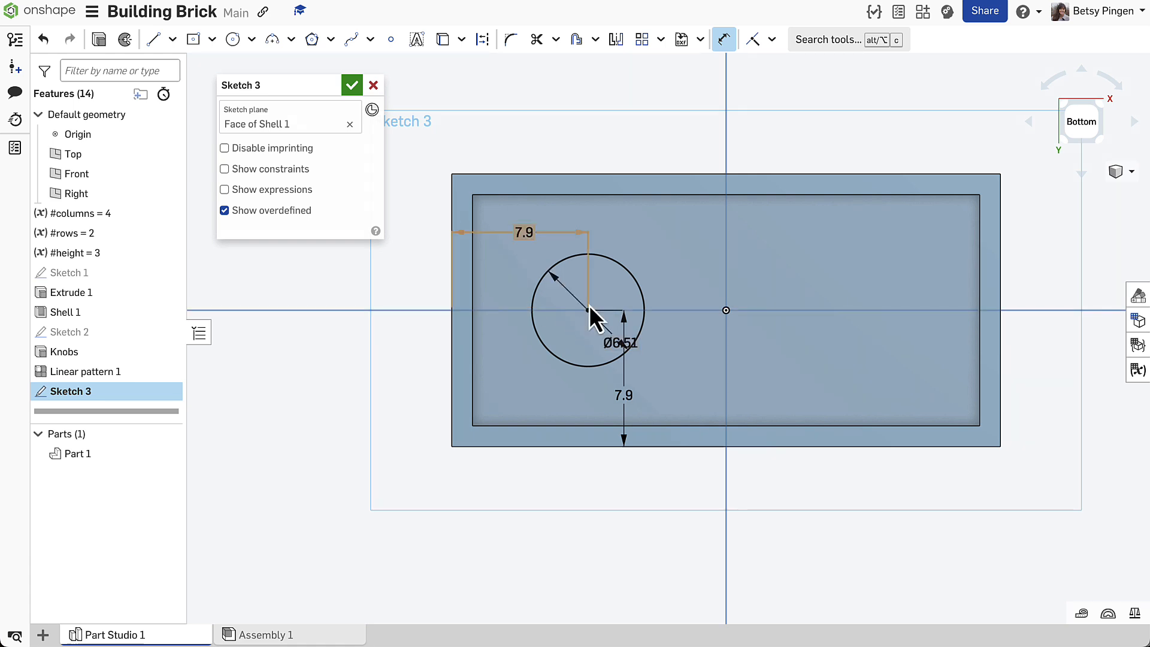
- Sketch a second circle concentric inside the first and set its diameter to 4.8 mm
{"action": "left_click", "coordinate": [234, 43]}
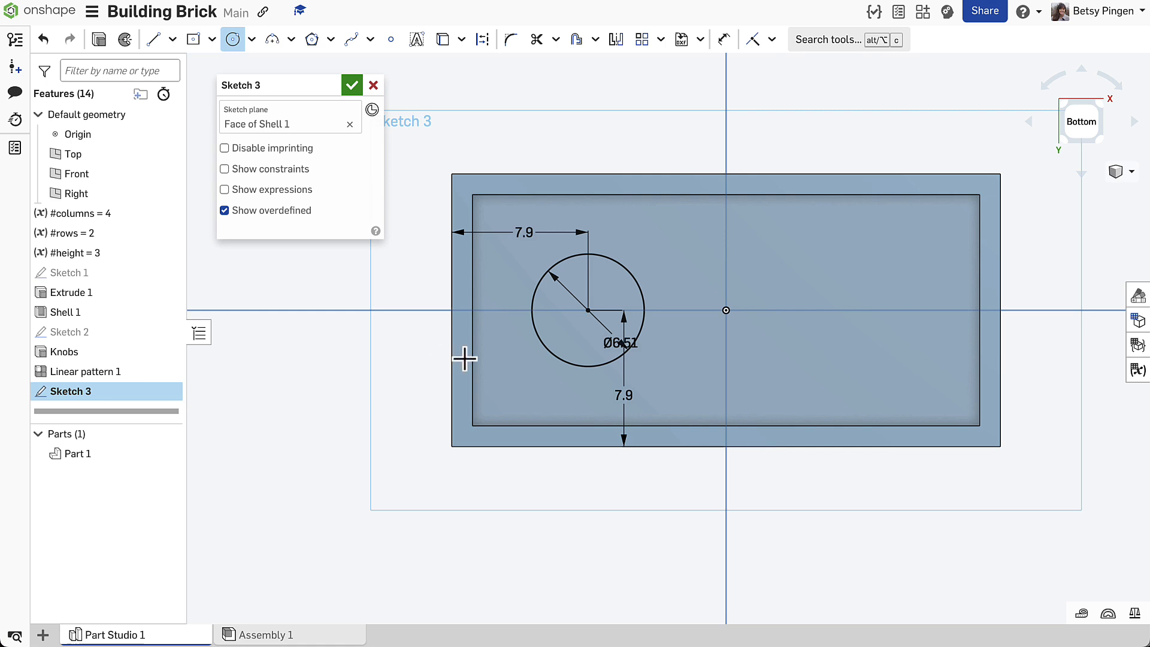
{"action": "left_click", "coordinate": [588, 310]}
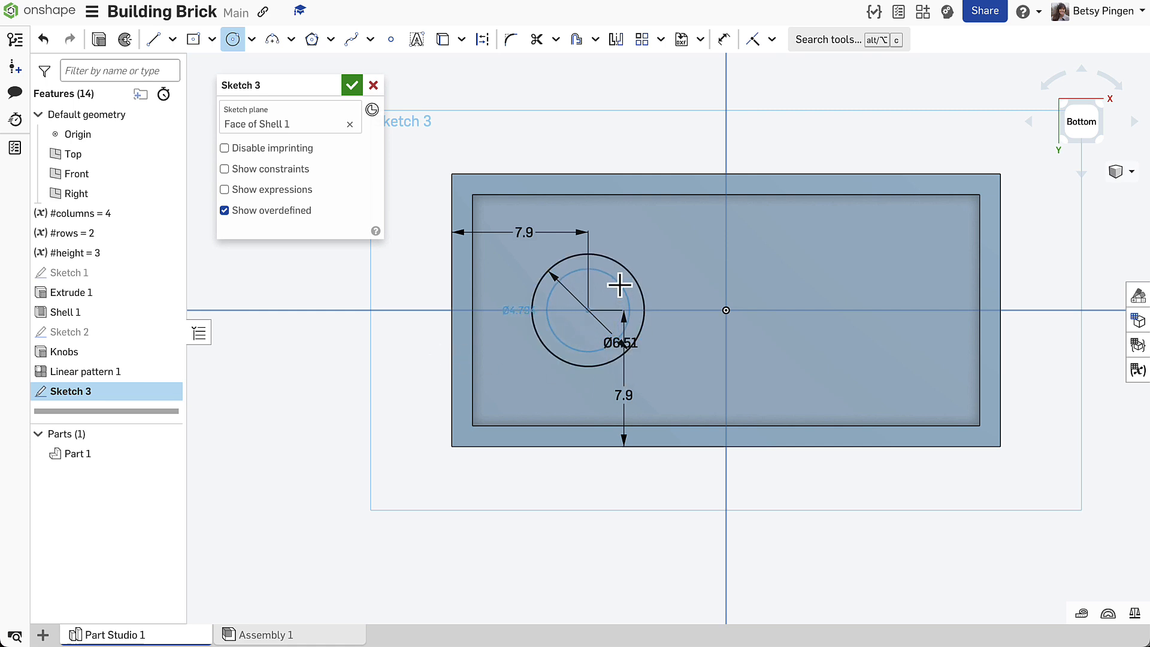
{"action": "left_click", "coordinate": [620, 284]}
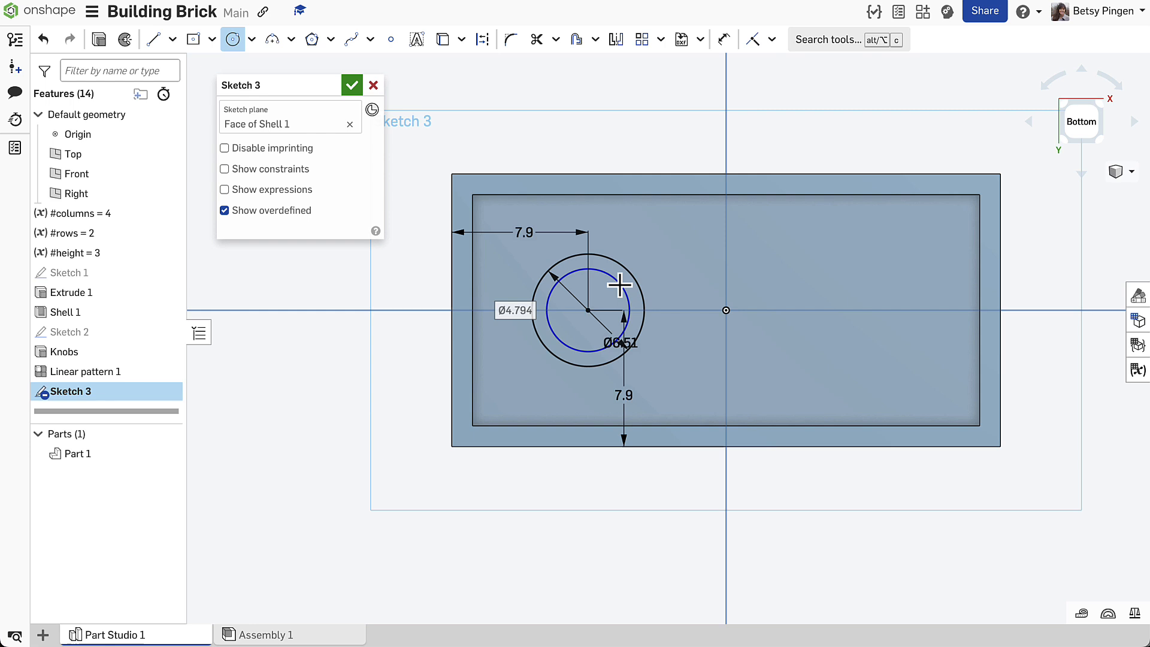
{"action": "type", "text": "4"}
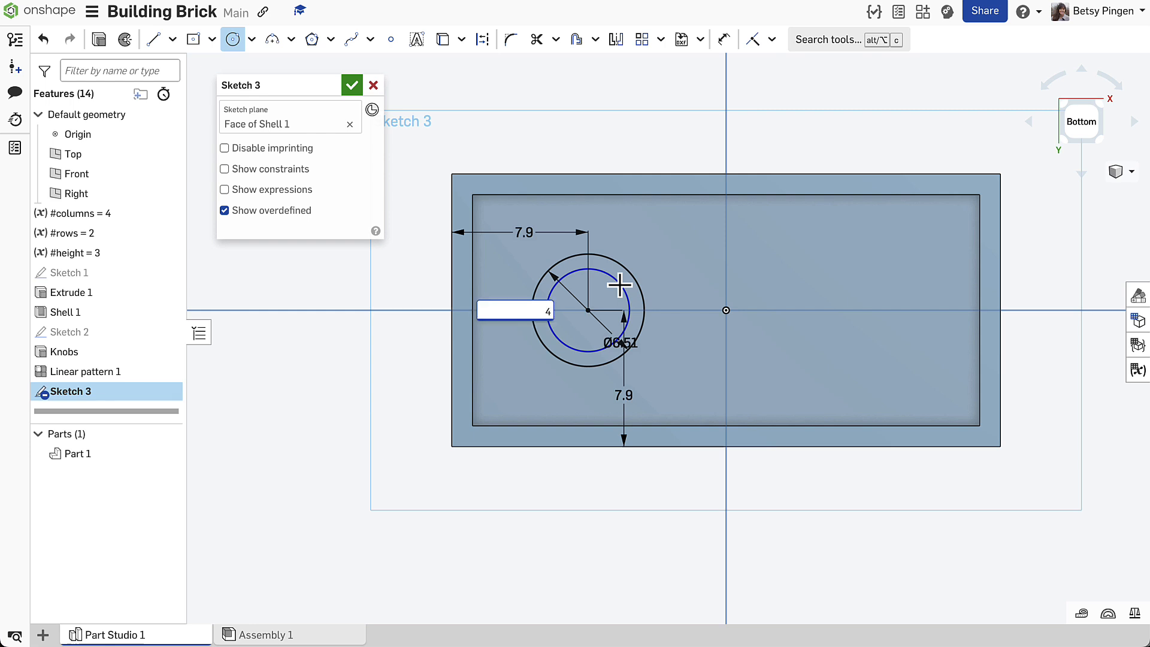
{"action": "type", "text": ".8"}
{"action": "key", "text": "Return"}
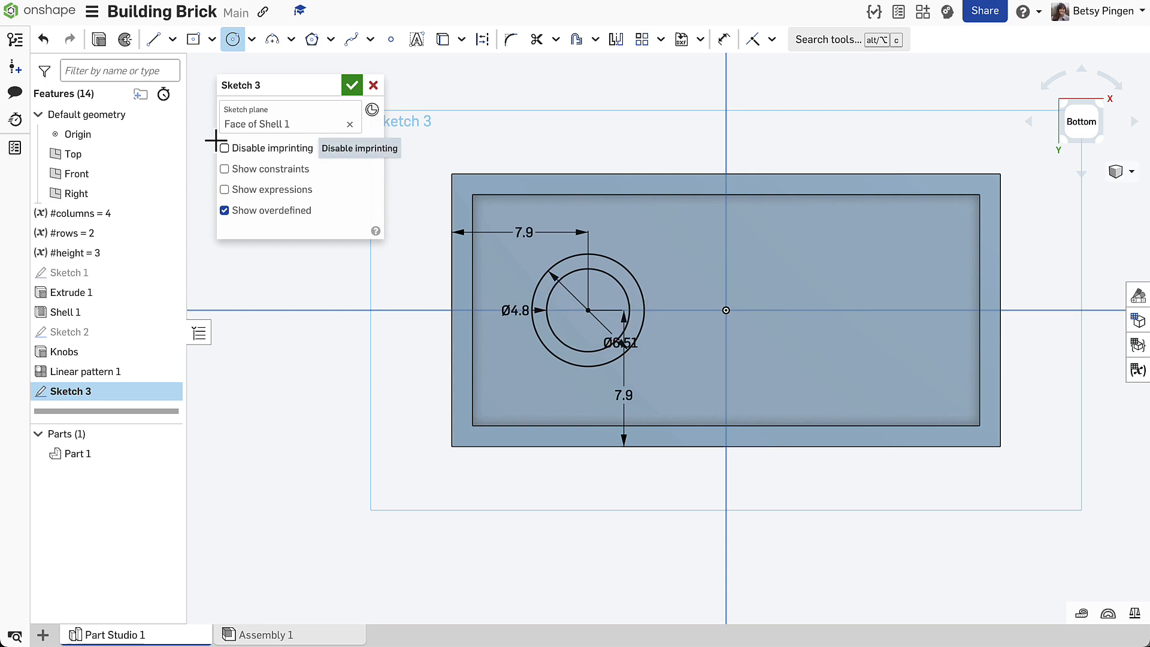
- Extrude the ring between the two circles as an added solid, using Up to face with the brick's open bottom rim as the end face
{"action": "left_click", "coordinate": [100, 41]}
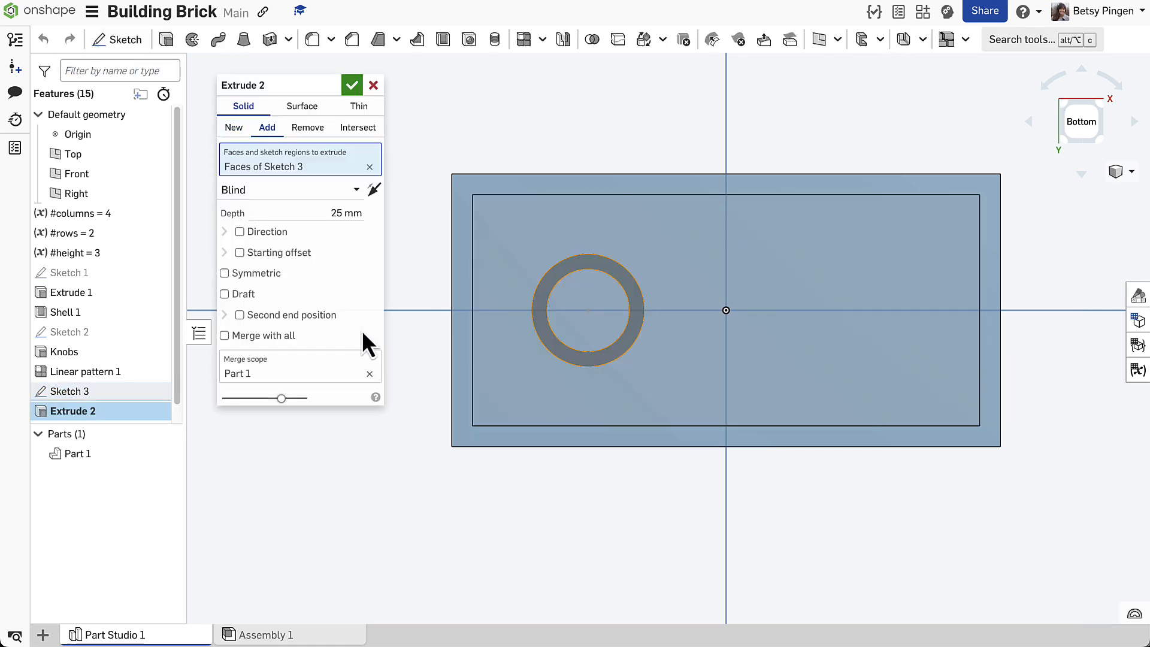
{"action": "mouse_move", "coordinate": [402, 332]}
{"action": "right_mouse_down"}
{"action": "mouse_move", "coordinate": [419, 318]}
{"action": "mouse_move", "coordinate": [415, 326]}
{"action": "right_mouse_up"}
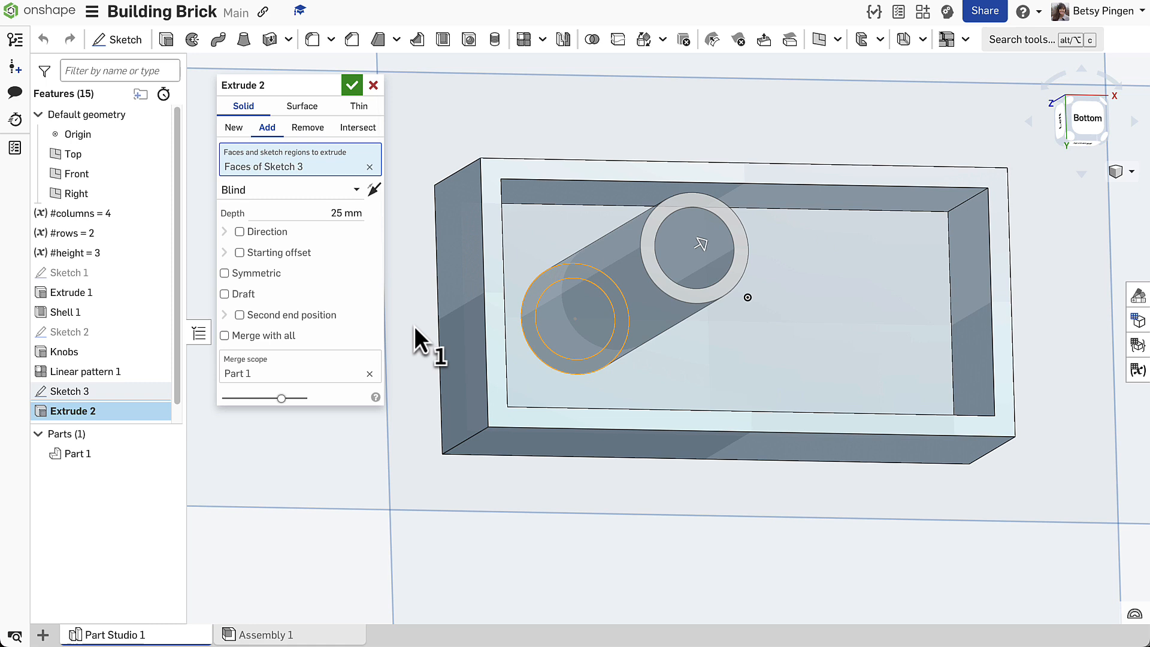
{"action": "left_click", "coordinate": [259, 195]}
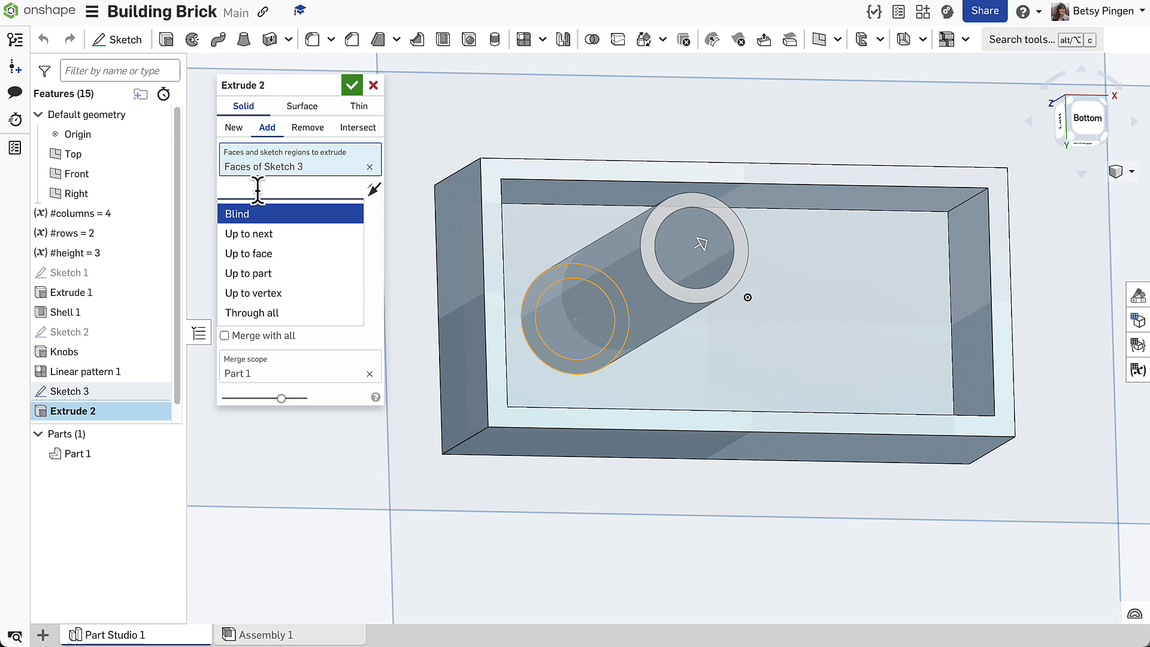
{"action": "left_click", "coordinate": [279, 257]}
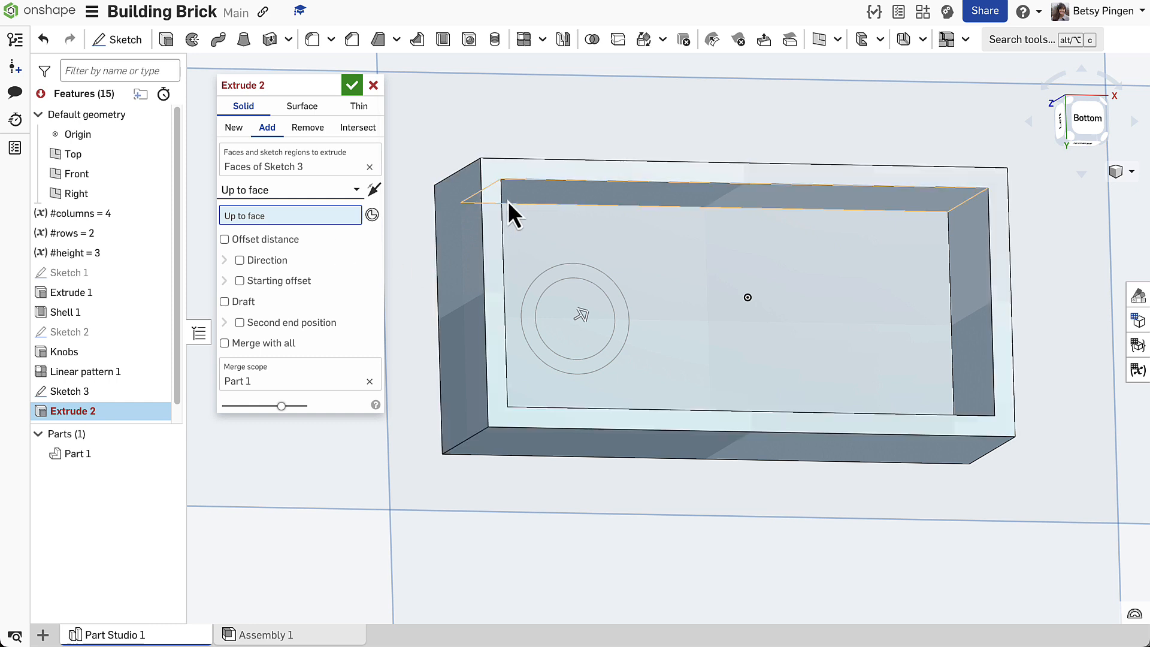
{"action": "left_click", "coordinate": [509, 167]}
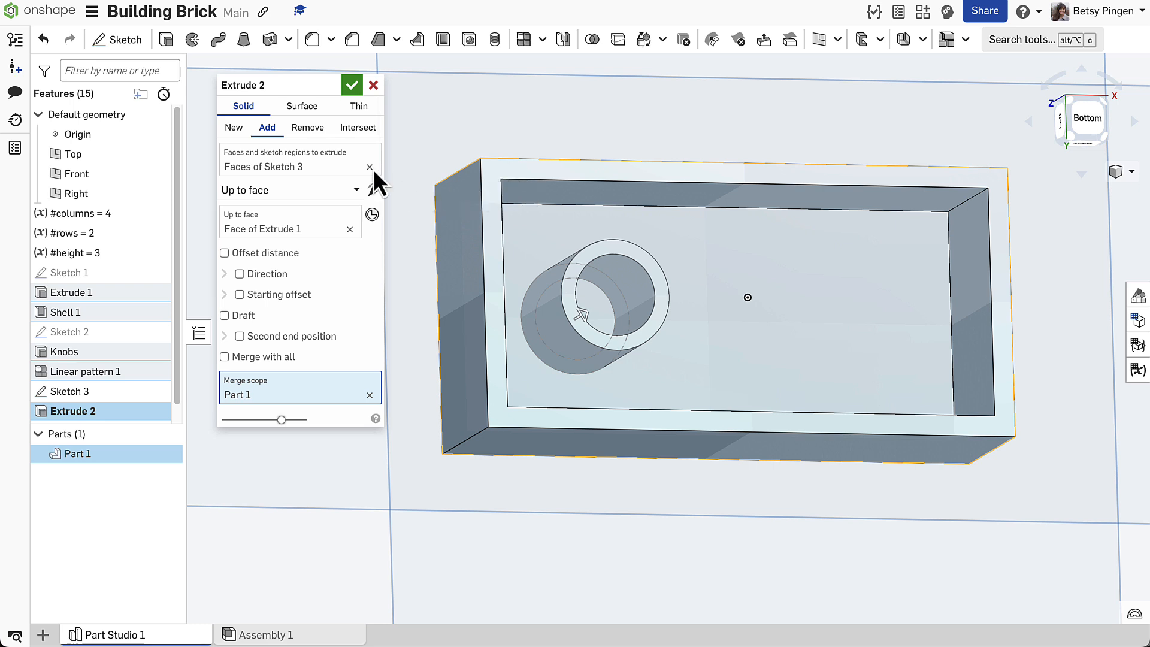
- Rename the tube extrusion as Center Circles and accept the feature
{"action": "left_click", "coordinate": [331, 87]}
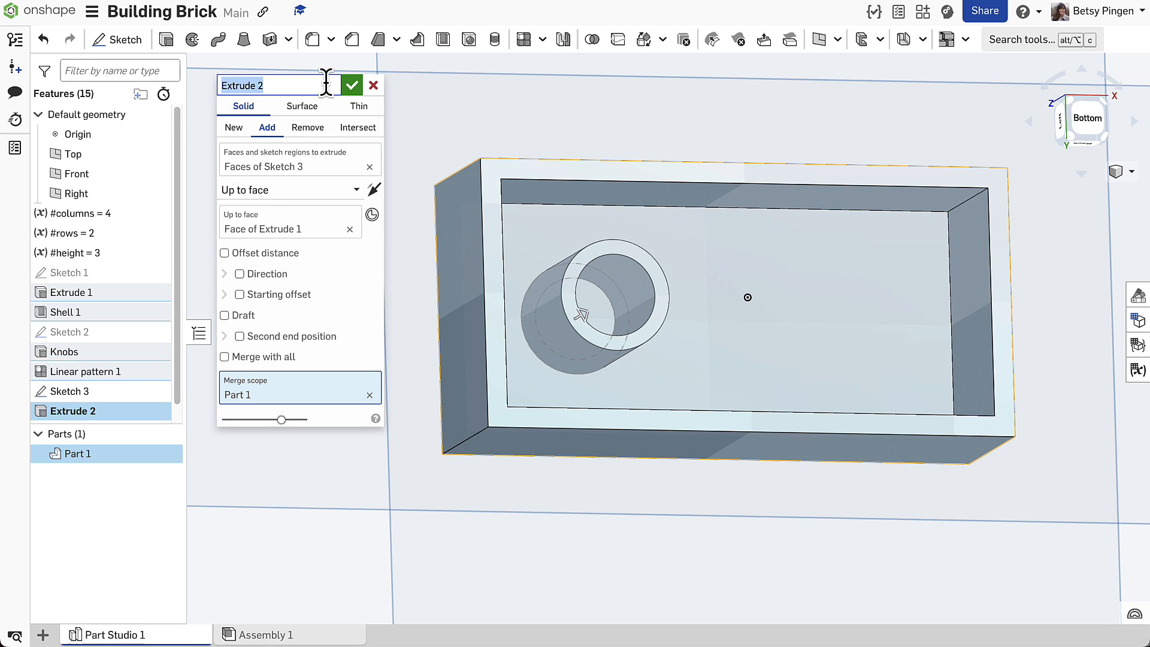
{"action": "type", "text": "Center Circles"}
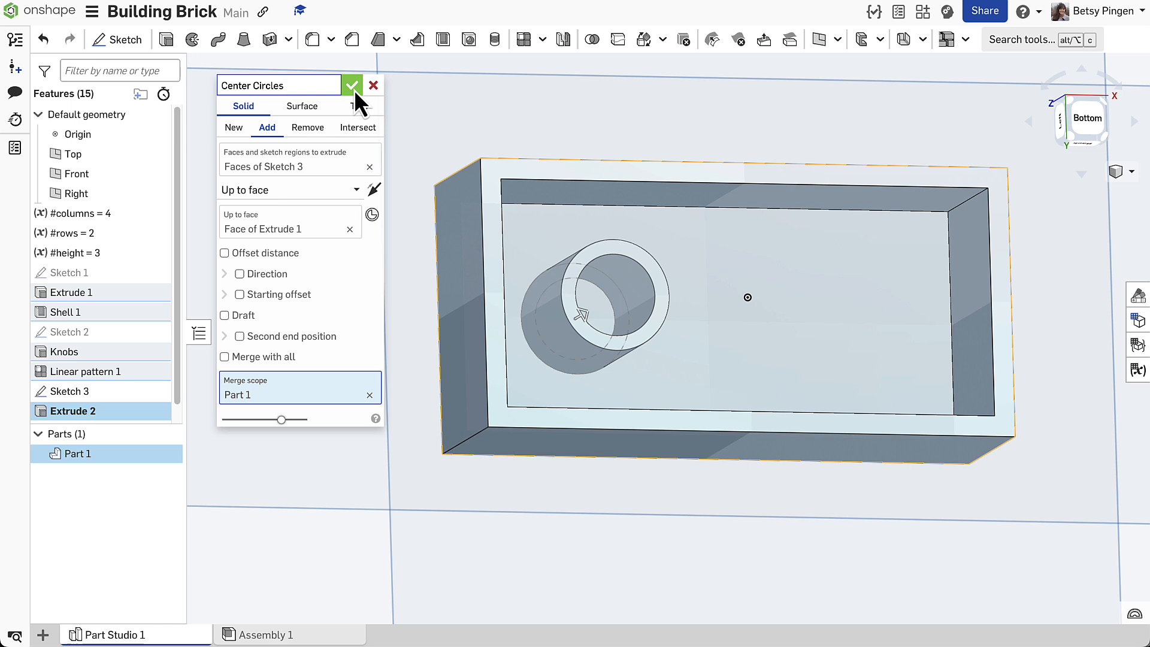
{"action": "left_click", "coordinate": [353, 86]}
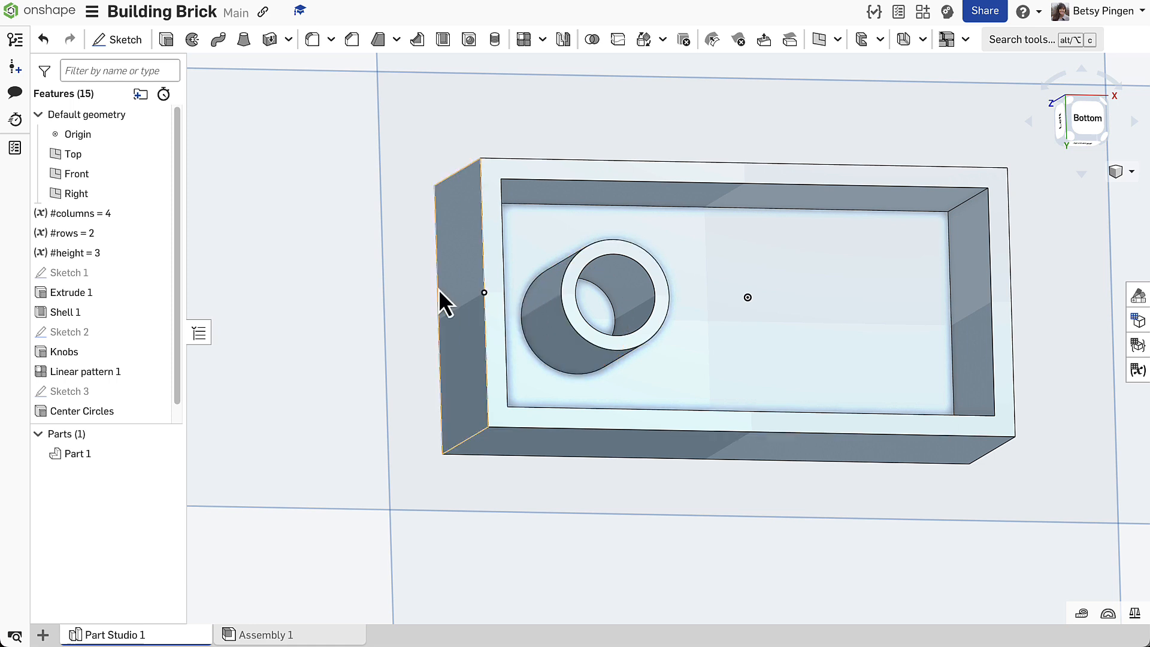
- Fillet the tube's outer base edge, where it meets the brick's inner floor, with a 0.2 mm radius
{"action": "left_click", "coordinate": [313, 39]}
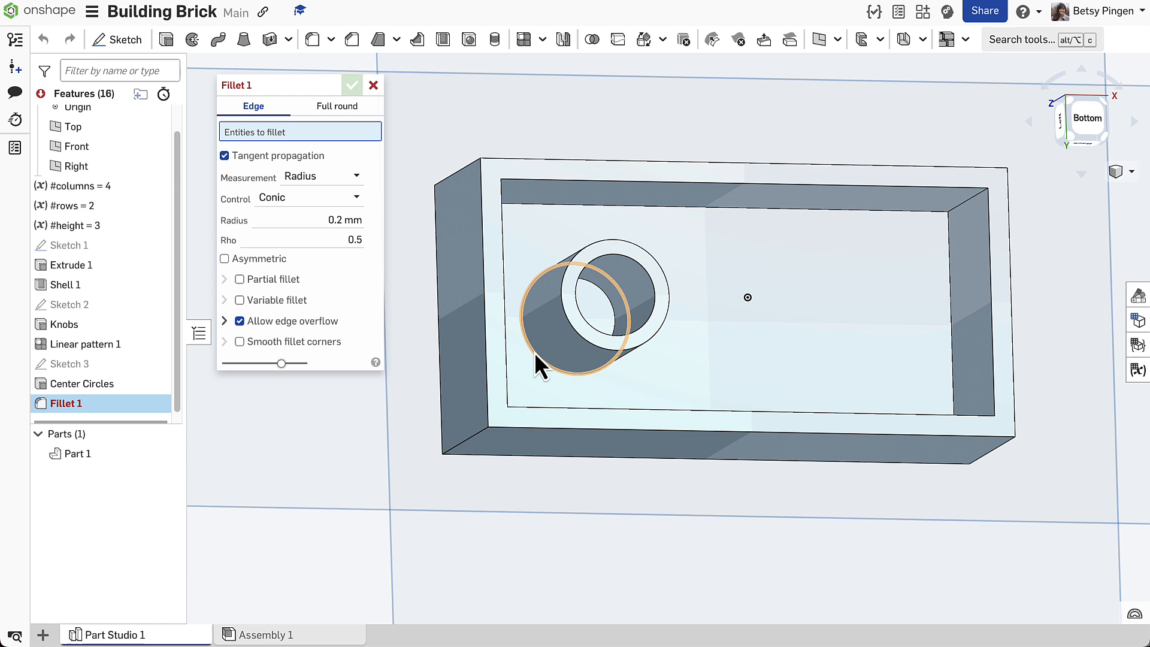
{"action": "left_click", "coordinate": [535, 354]}
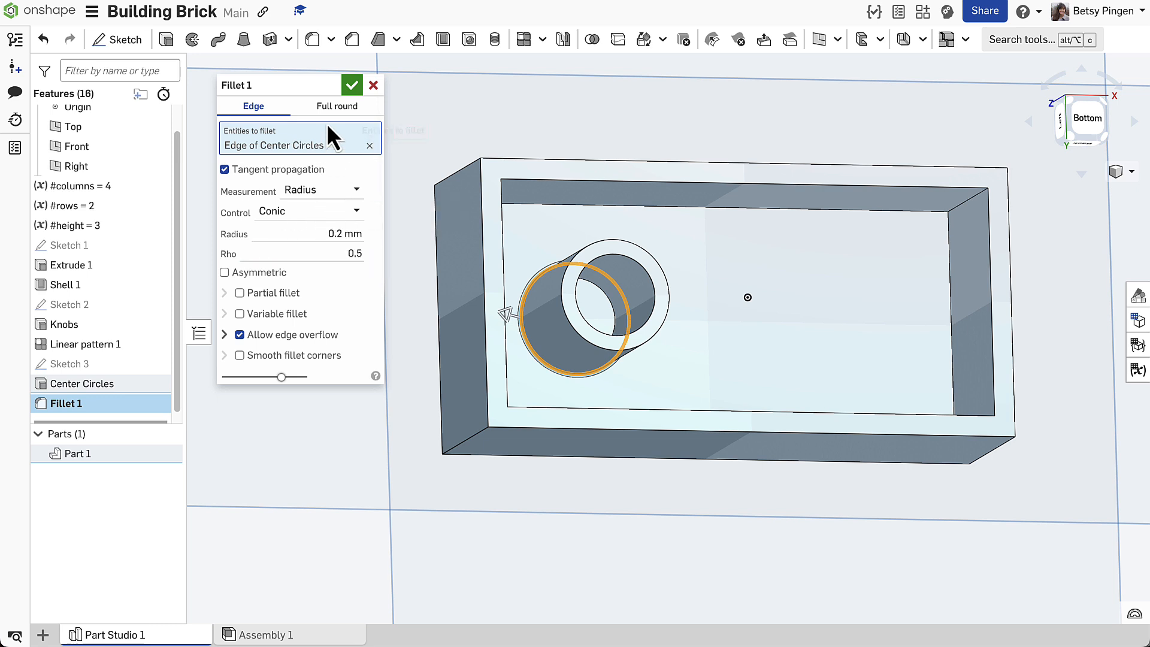
{"action": "left_click", "coordinate": [351, 85]}
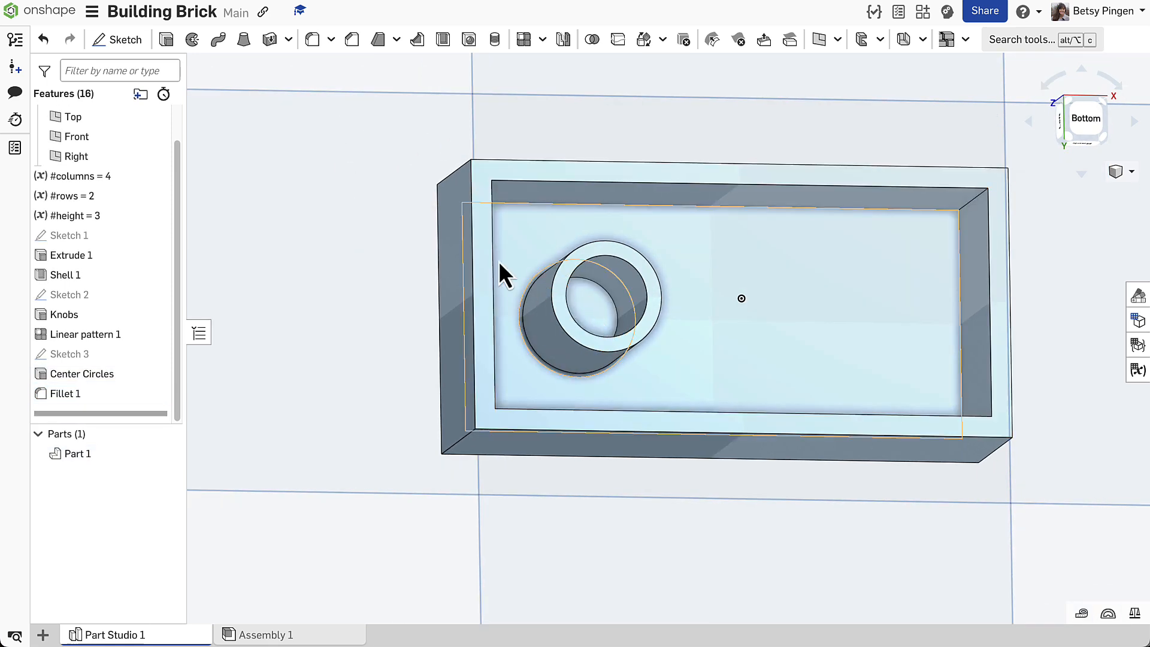
- Start a linear Feature pattern of the Center Circles extrusion and its Fillet 1
{"action": "left_click", "coordinate": [525, 42]}
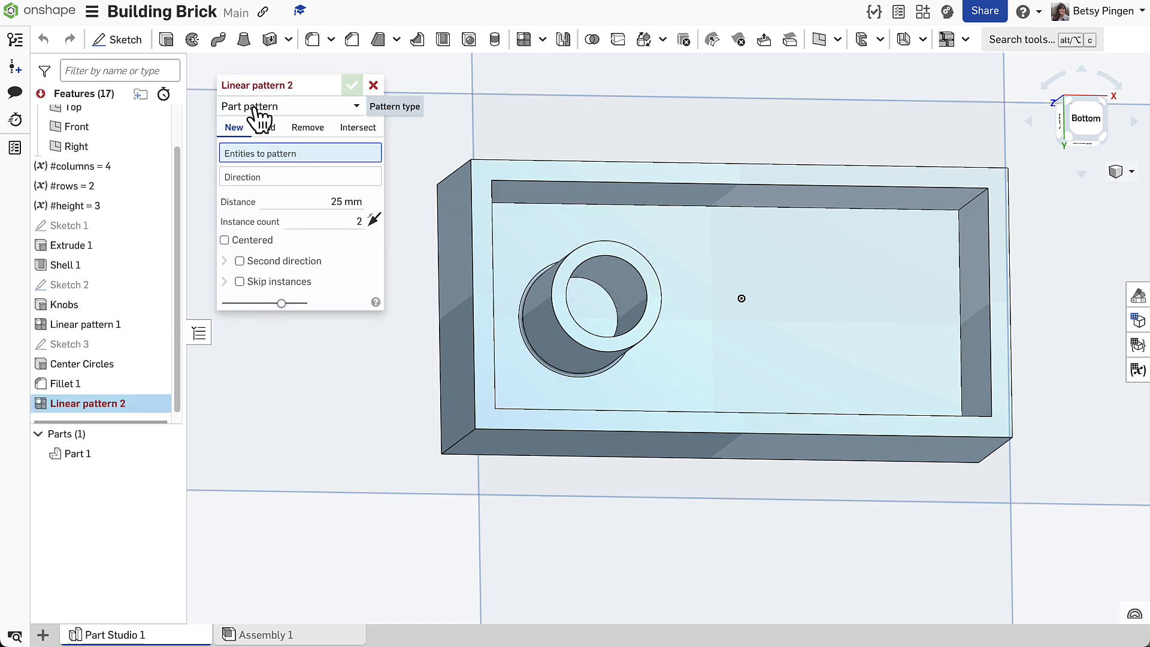
{"action": "left_click", "coordinate": [257, 108]}
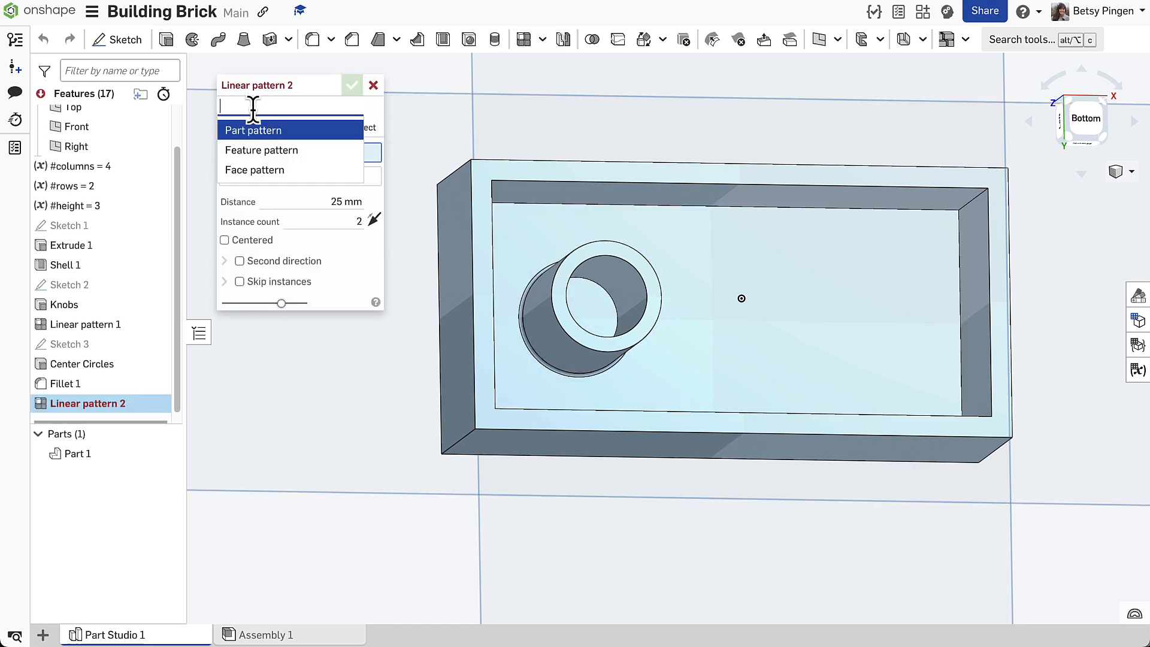
{"action": "left_click", "coordinate": [263, 148]}
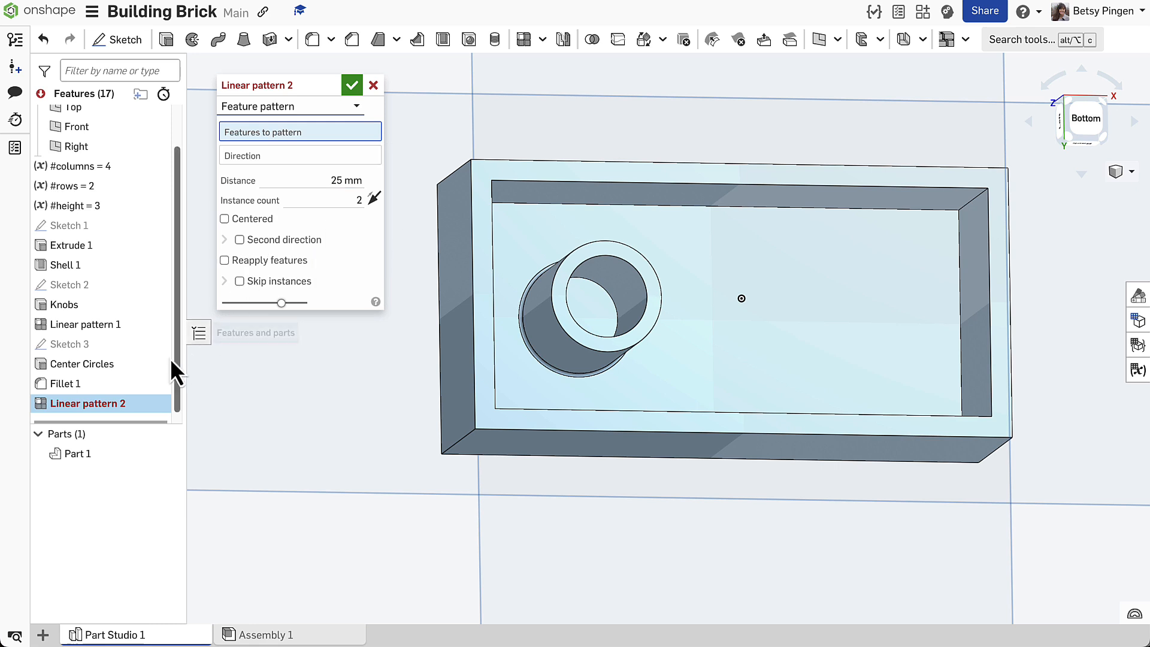
{"action": "left_click", "coordinate": [109, 364]}
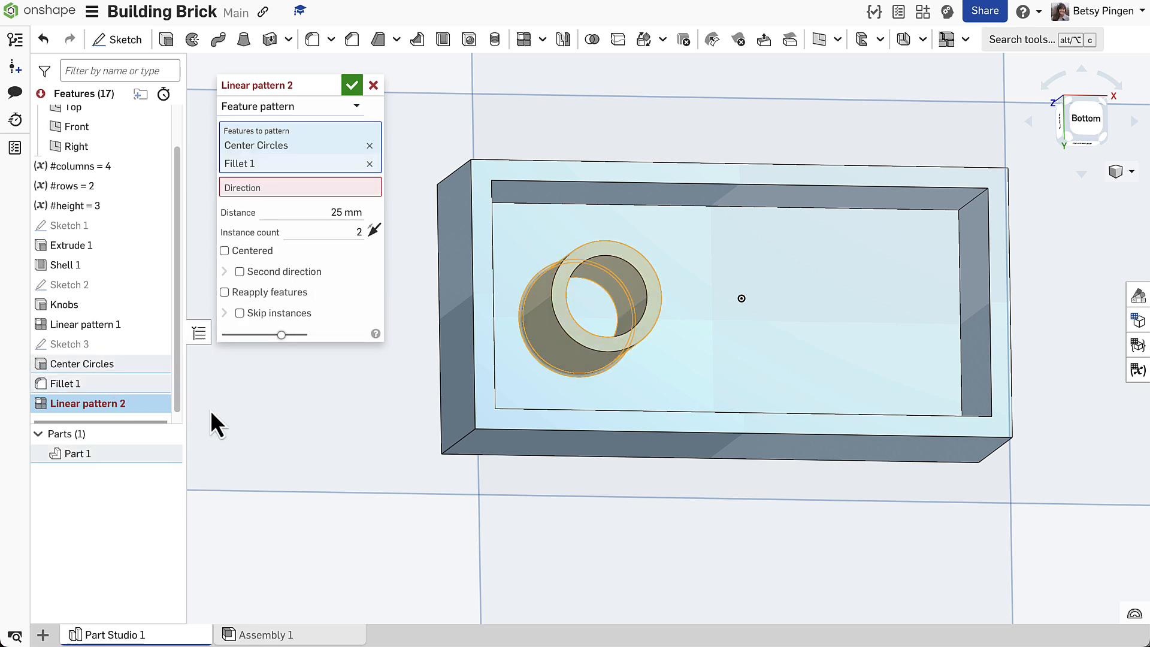
- Run the pattern along the brick's long outer edge at 8 mm distance, reversed so the copies stay inside the brick
{"action": "left_click", "coordinate": [239, 189]}
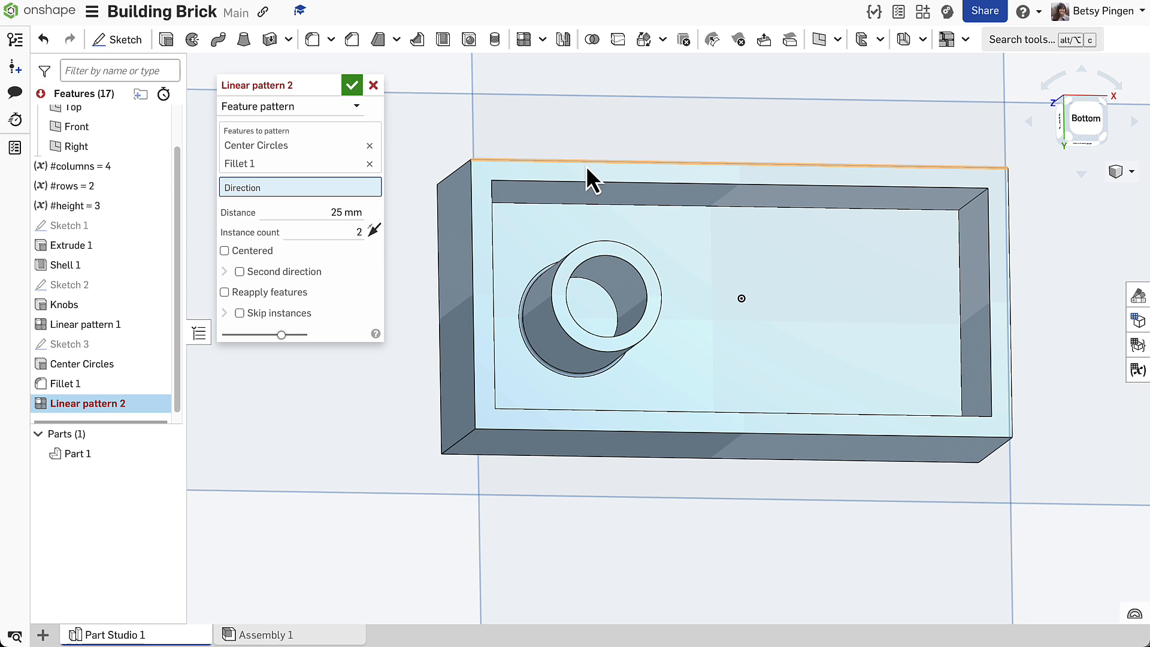
{"action": "left_click", "coordinate": [586, 165]}
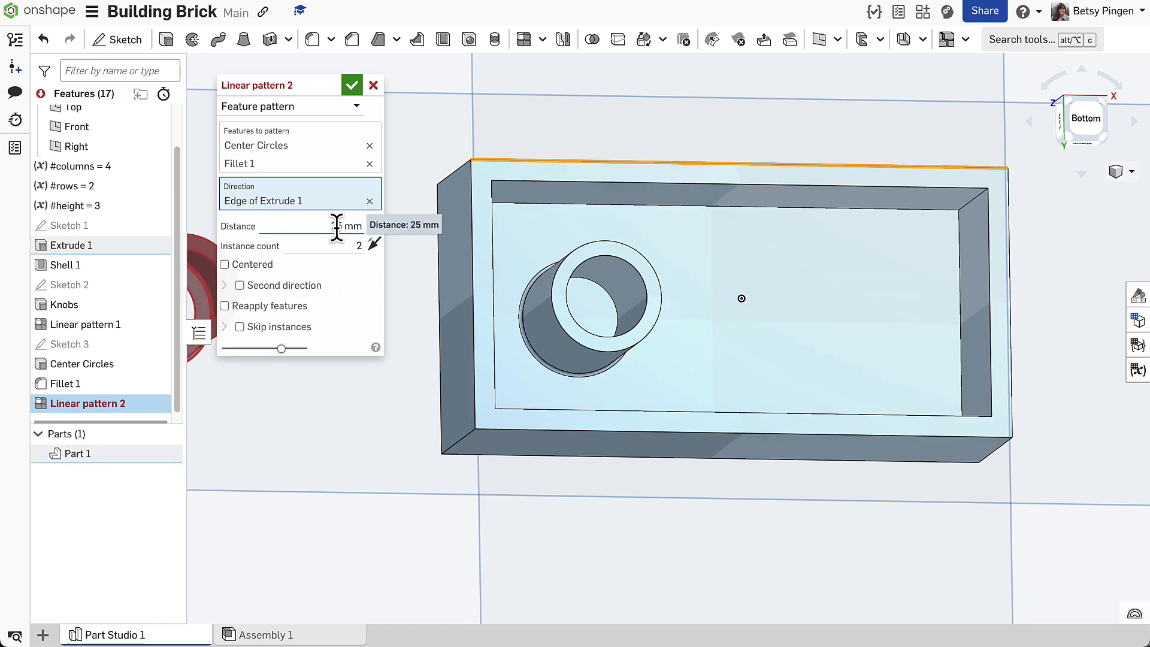
{"action": "left_click", "coordinate": [337, 226]}
{"action": "type", "text": "8"}
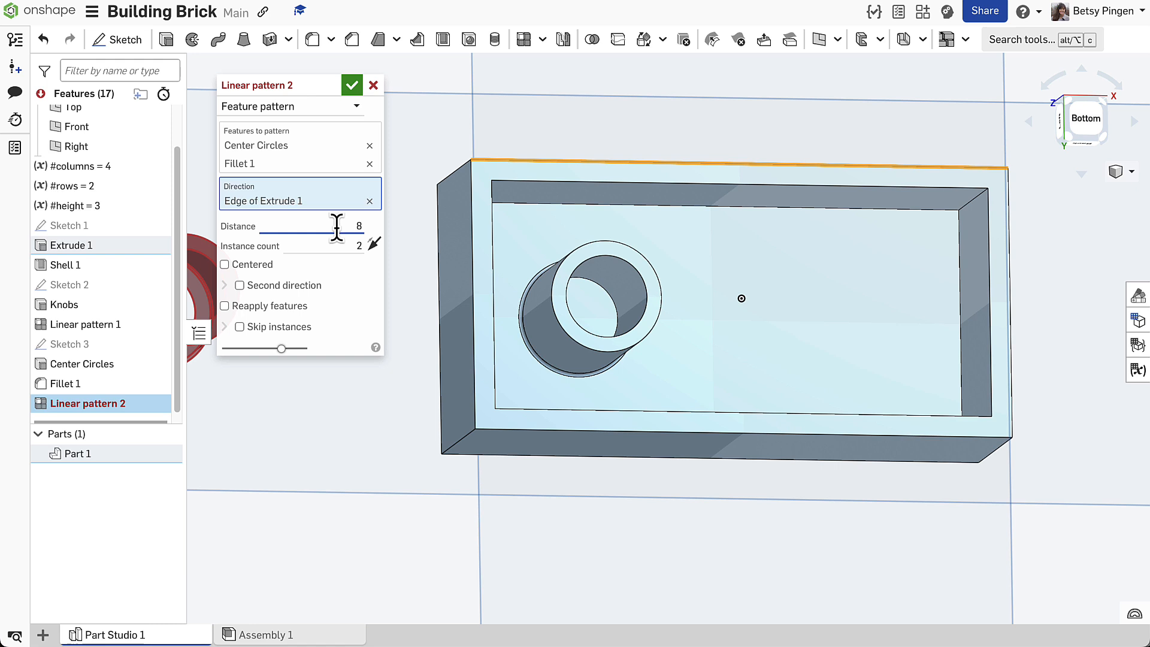
{"action": "key", "text": "Return"}
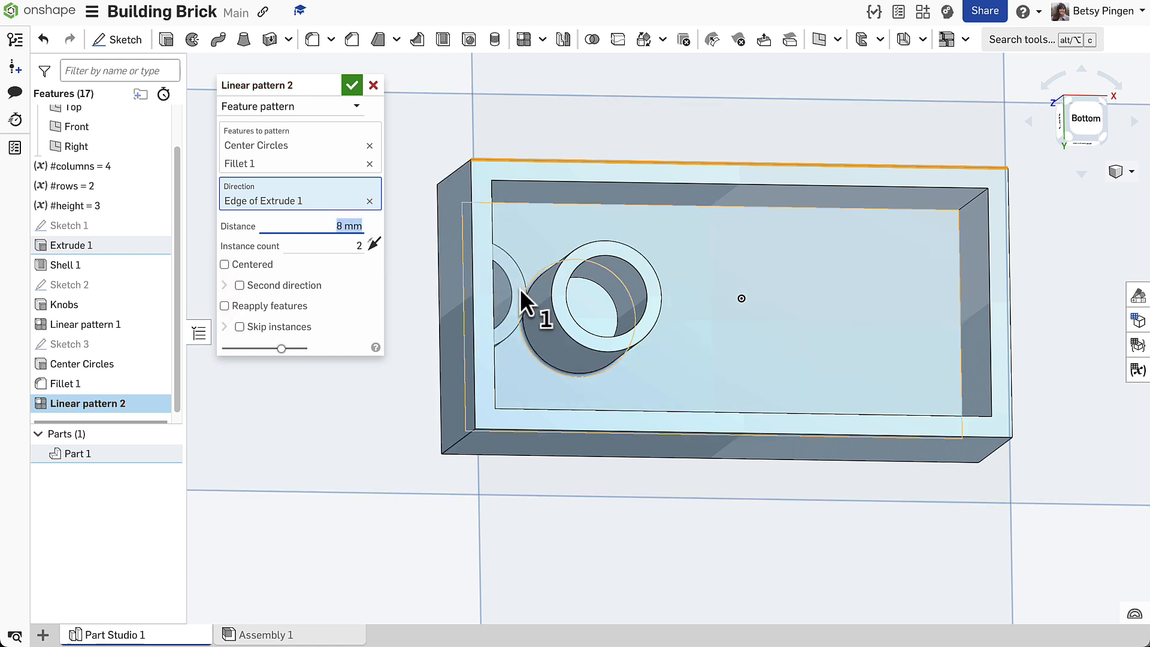
{"action": "left_click", "coordinate": [374, 245]}
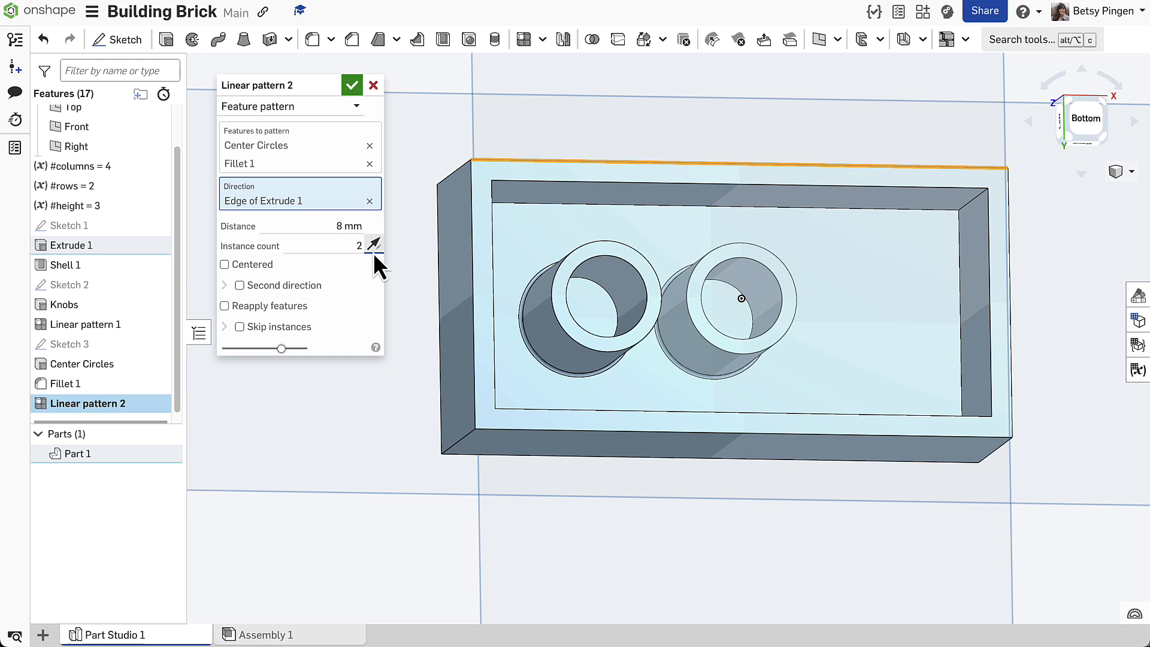
- Set the first direction's instance count to #columns-1
{"action": "left_click", "coordinate": [323, 248]}
{"action": "type", "text": "#"}
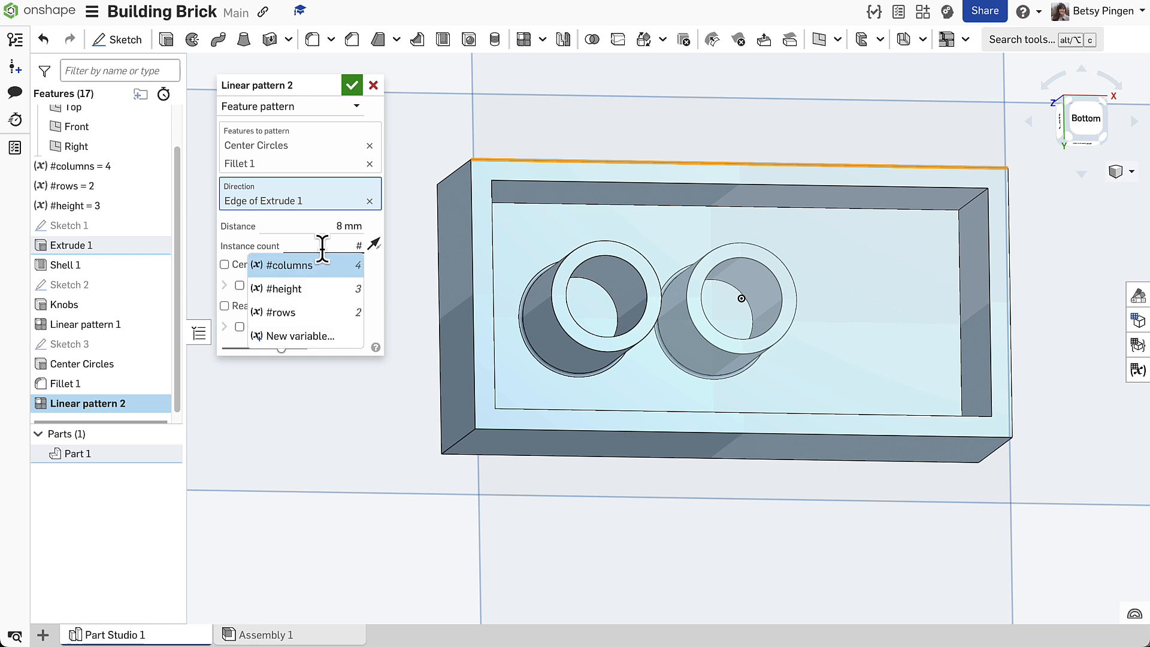
{"action": "left_click", "coordinate": [312, 268]}
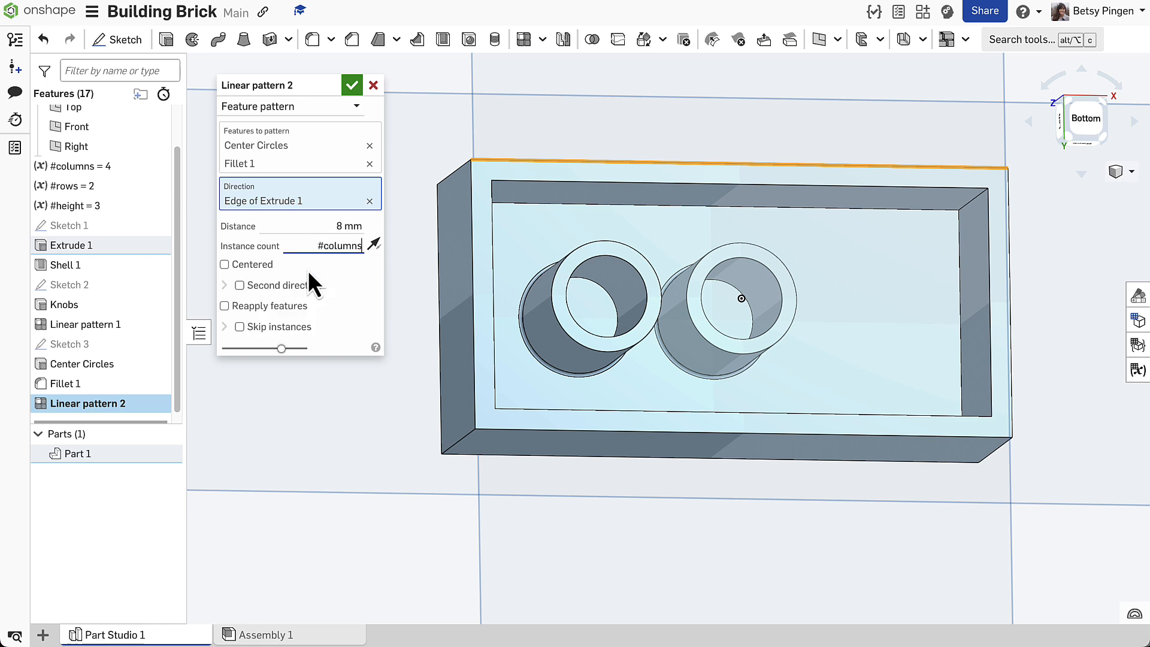
{"action": "type", "text": "-1"}
{"action": "key", "text": "Return"}
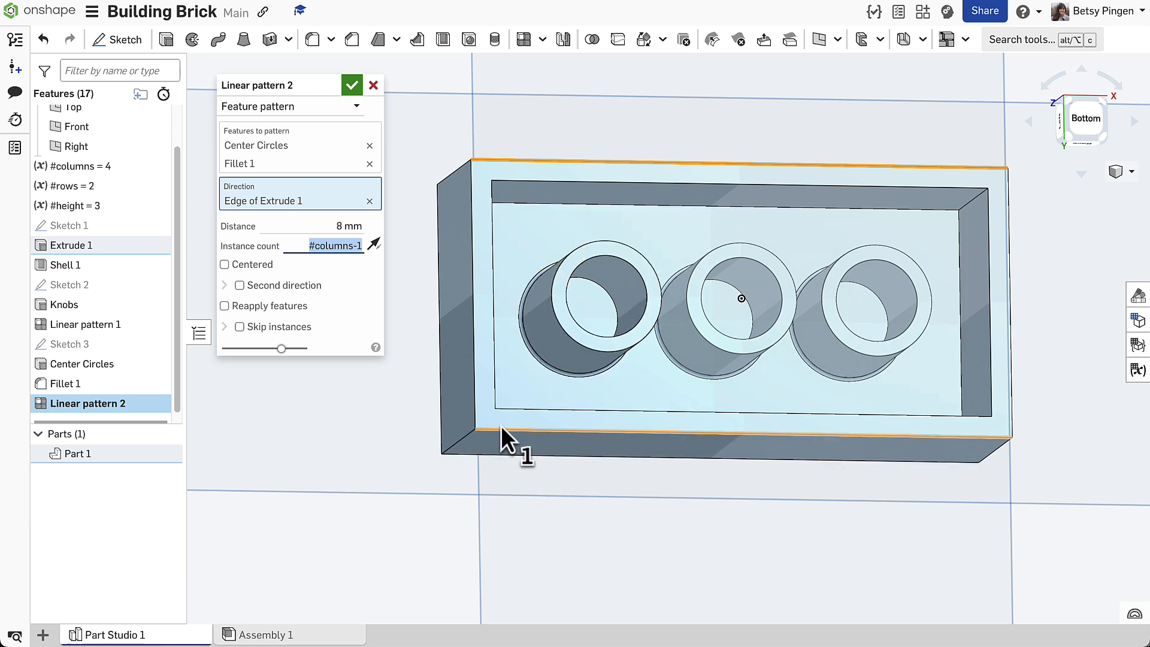
- Add a second pattern direction along the brick's short outer edge with a distance of 8 mm
{"action": "left_click", "coordinate": [240, 286]}
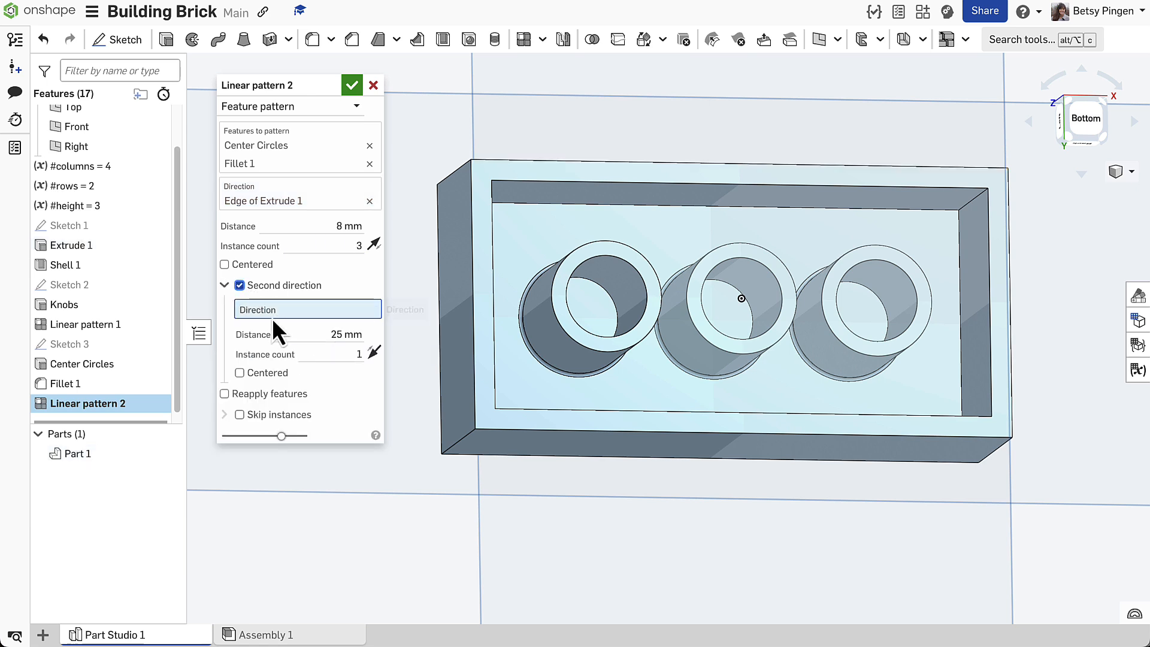
{"action": "left_click", "coordinate": [474, 303]}
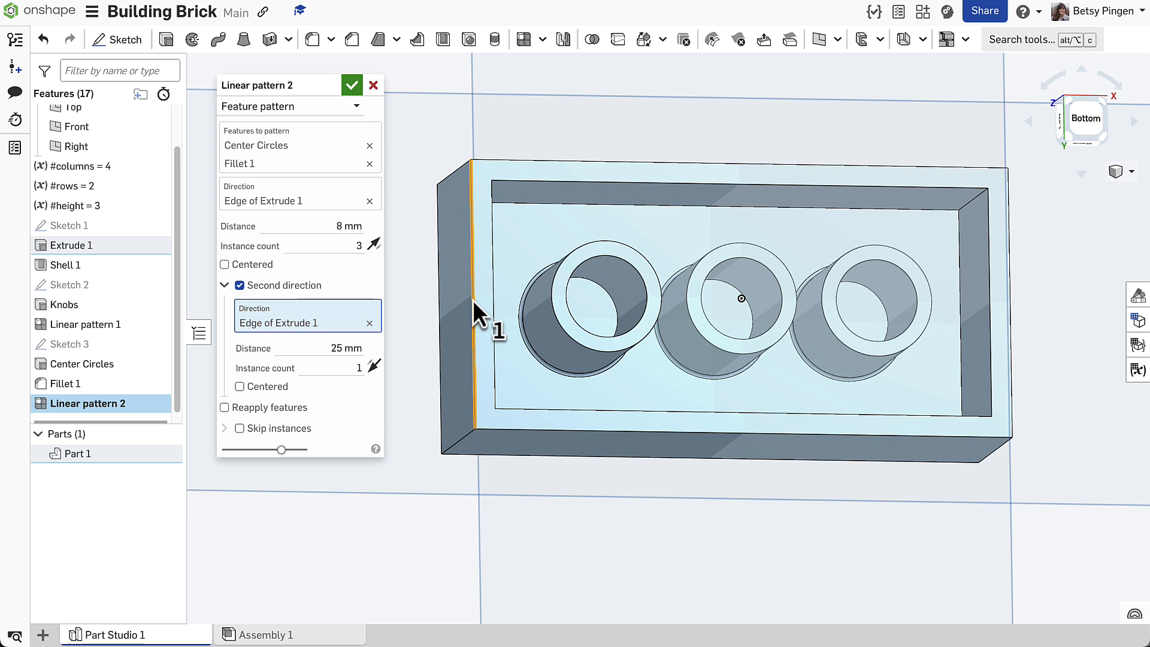
{"action": "left_click", "coordinate": [331, 348]}
{"action": "type", "text": "8"}
{"action": "key", "text": "Return"}
- Set the second direction's instance count to #rows-1 and reverse that direction
{"action": "left_click", "coordinate": [336, 367]}
{"action": "type", "text": "#"}
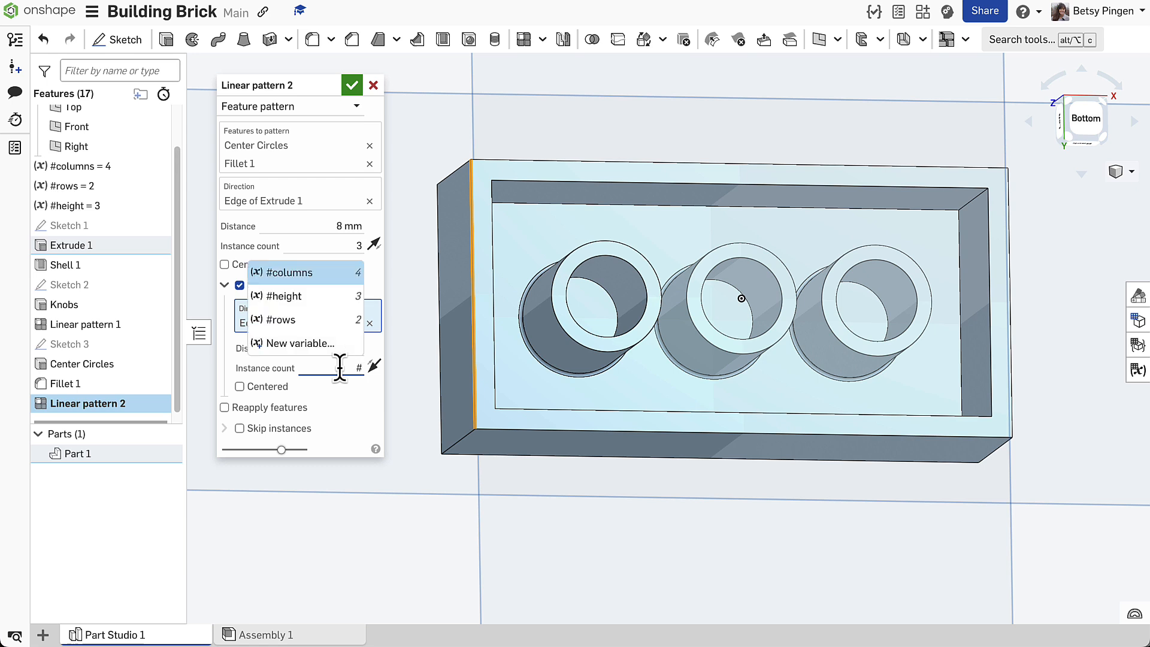
{"action": "left_click", "coordinate": [307, 320]}
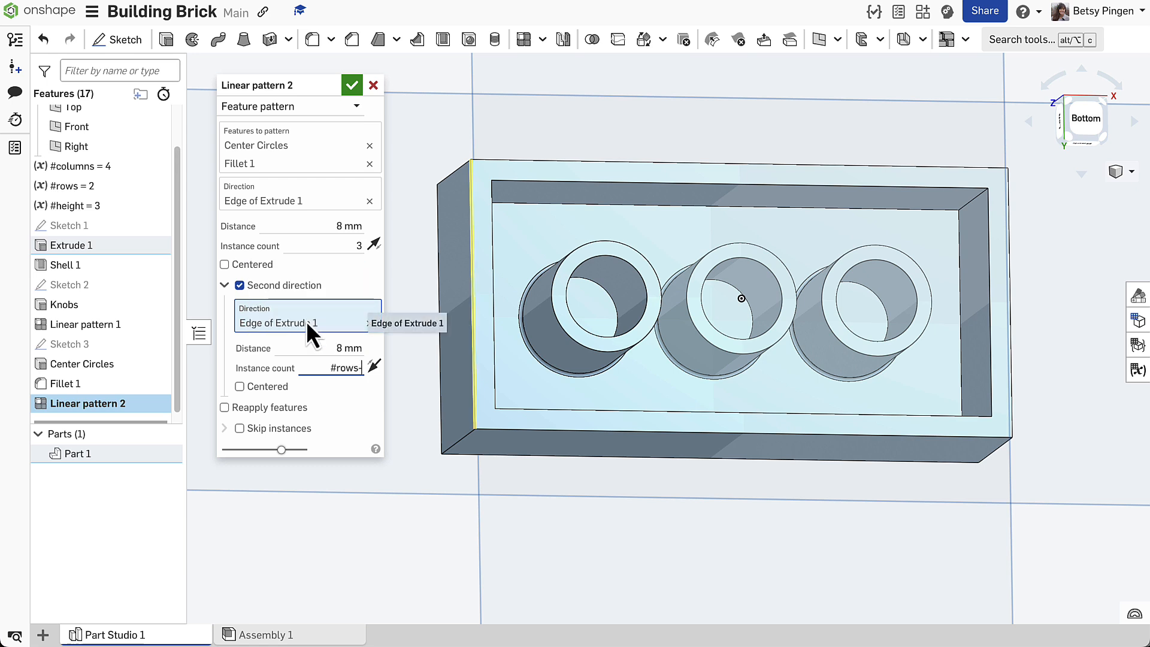
{"action": "type", "text": "-1"}
{"action": "key", "text": "Return"}
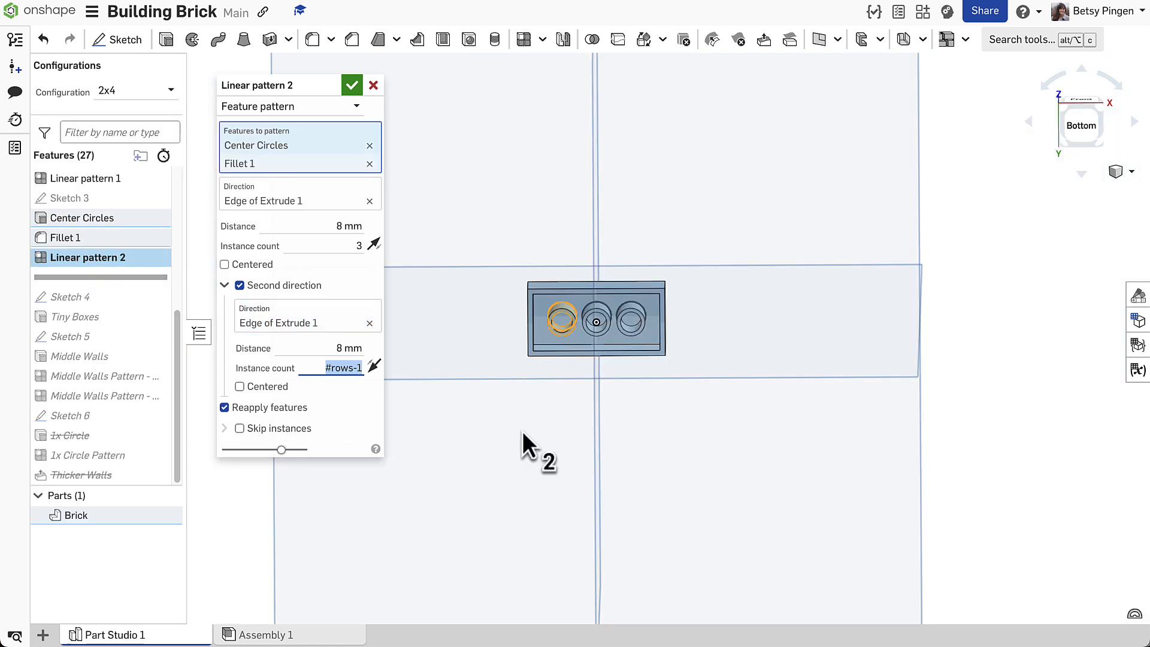
{"action": "left_click", "coordinate": [375, 370]}
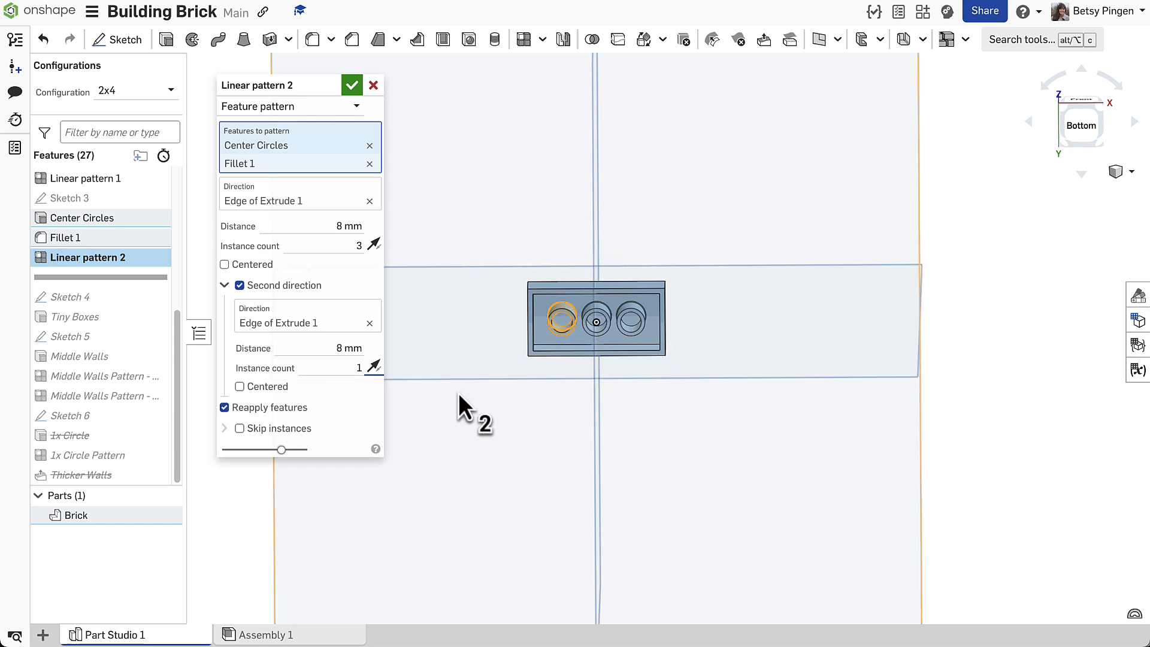
- Enable Reapply features for the tube pattern and accept it
{"action": "left_click", "coordinate": [225, 407]}
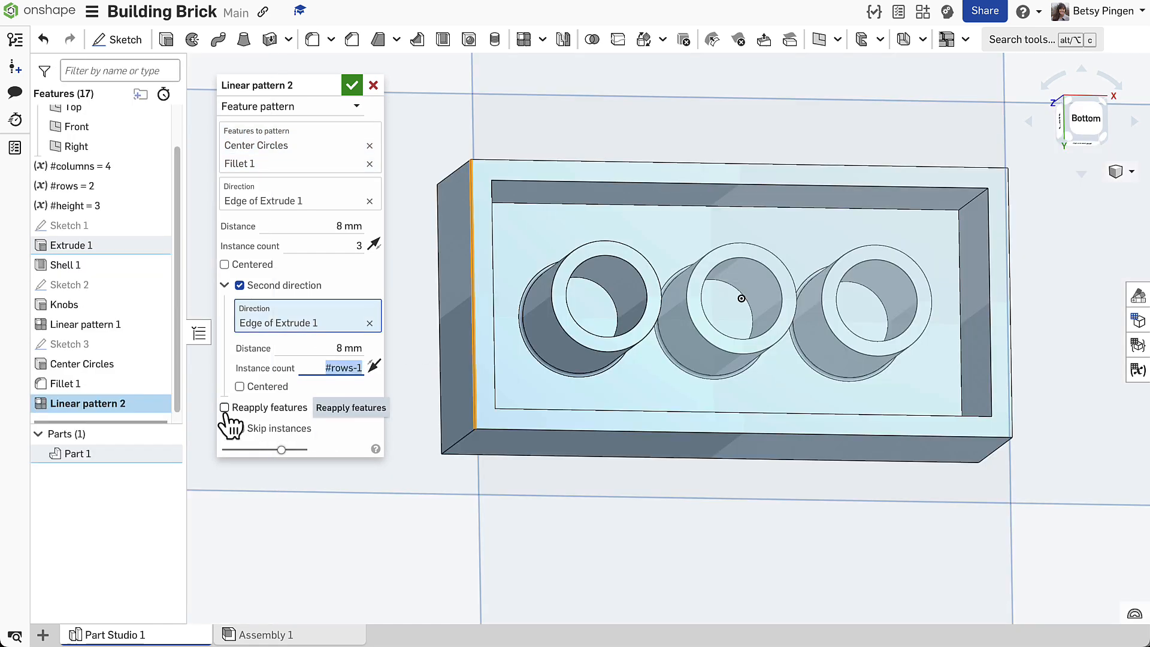
{"action": "left_click", "coordinate": [225, 408]}
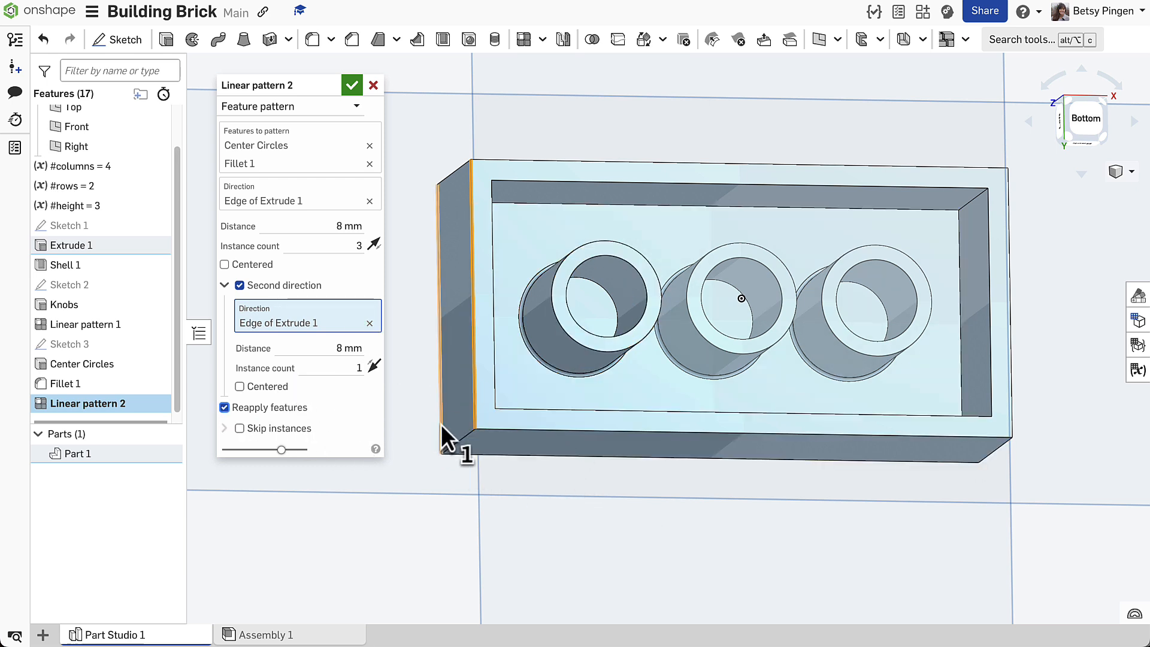
{"action": "left_click", "coordinate": [352, 85]}
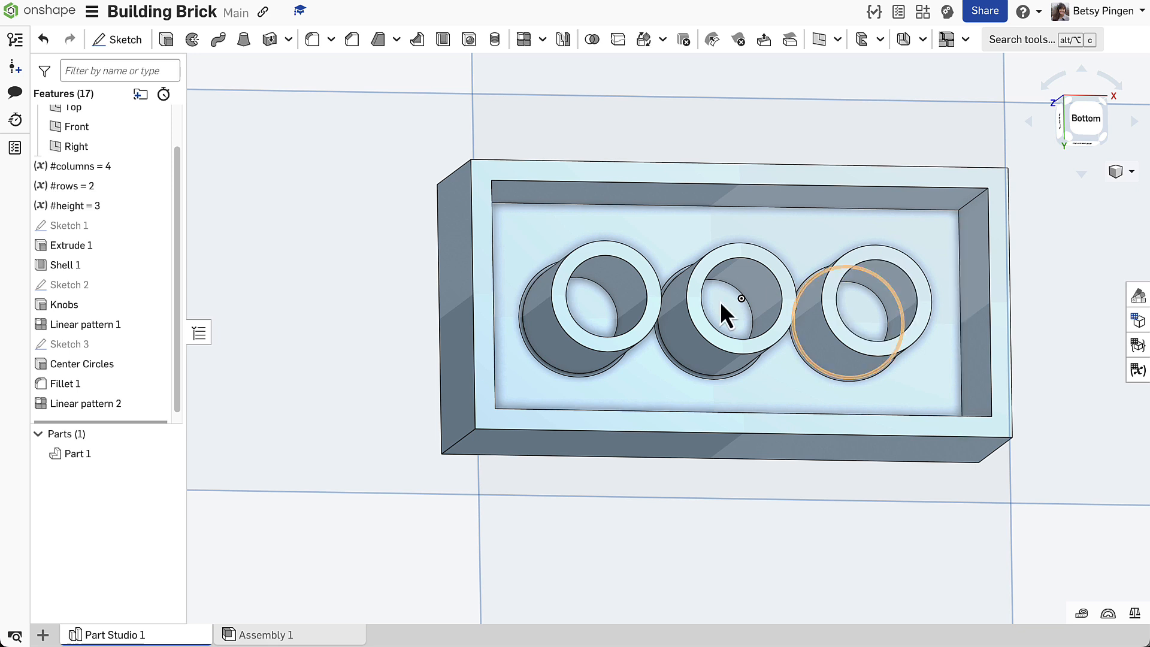
- On the brick's inner floor face, sketch a corner rectangle about 1.8 by 1.3 mm starting at the upper long inner wall, above the first tube
{"action": "right_click_drag", "start_coordinate": [415, 286], "coordinate": [404, 290]}
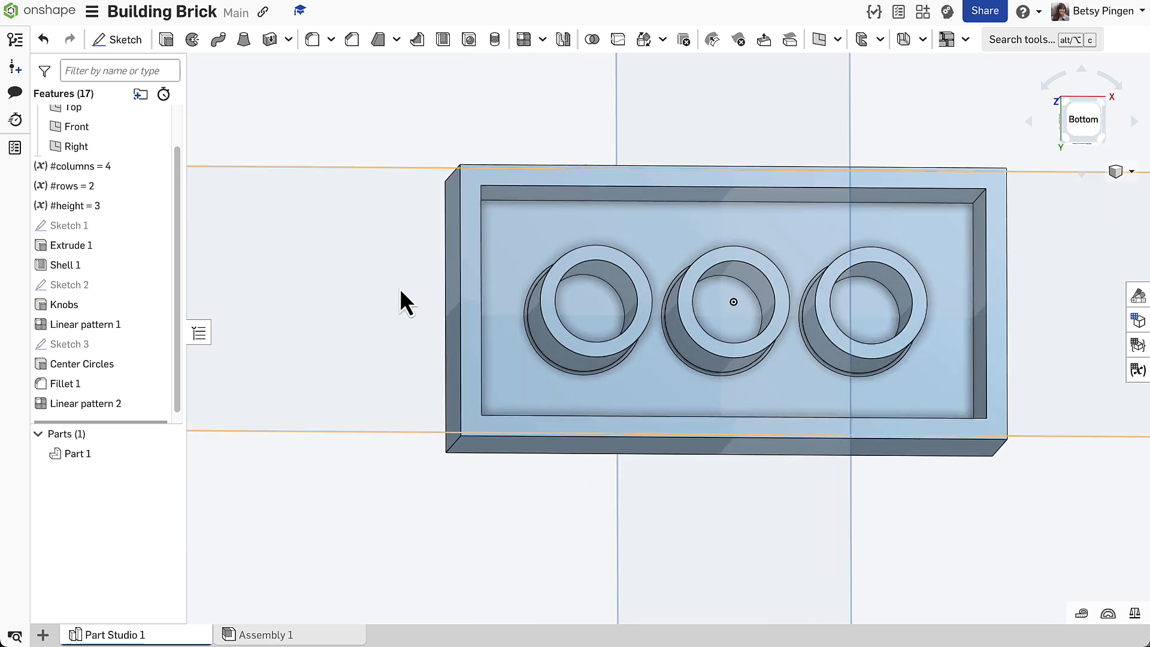
{"action": "left_click", "coordinate": [120, 40]}
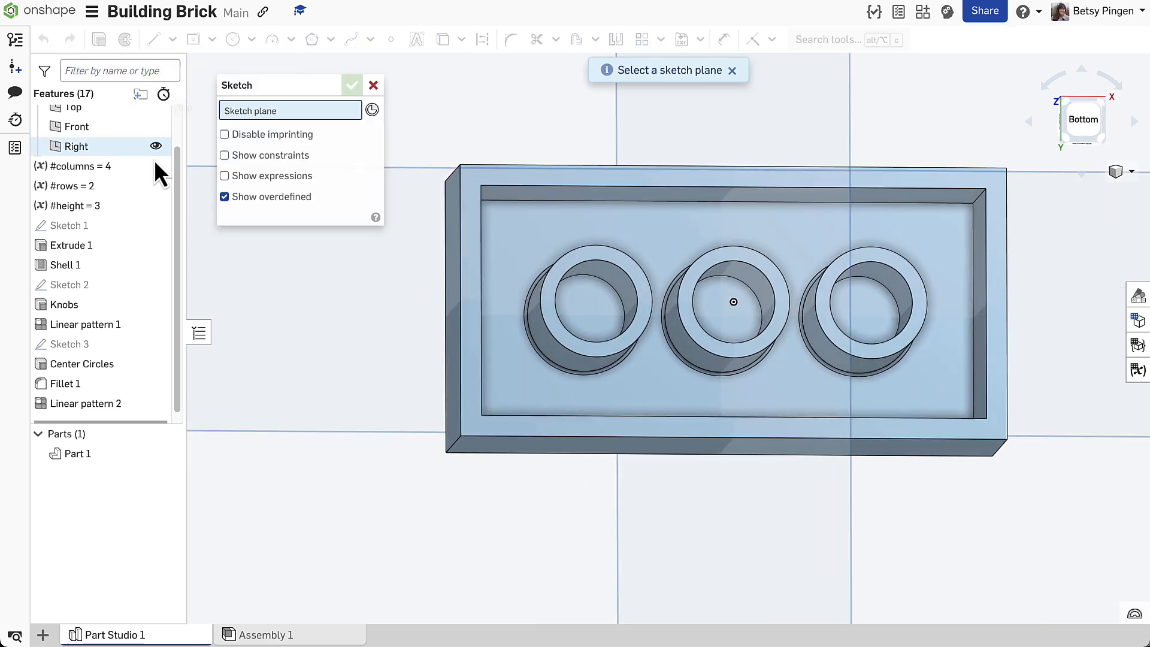
{"action": "left_click", "coordinate": [511, 246]}
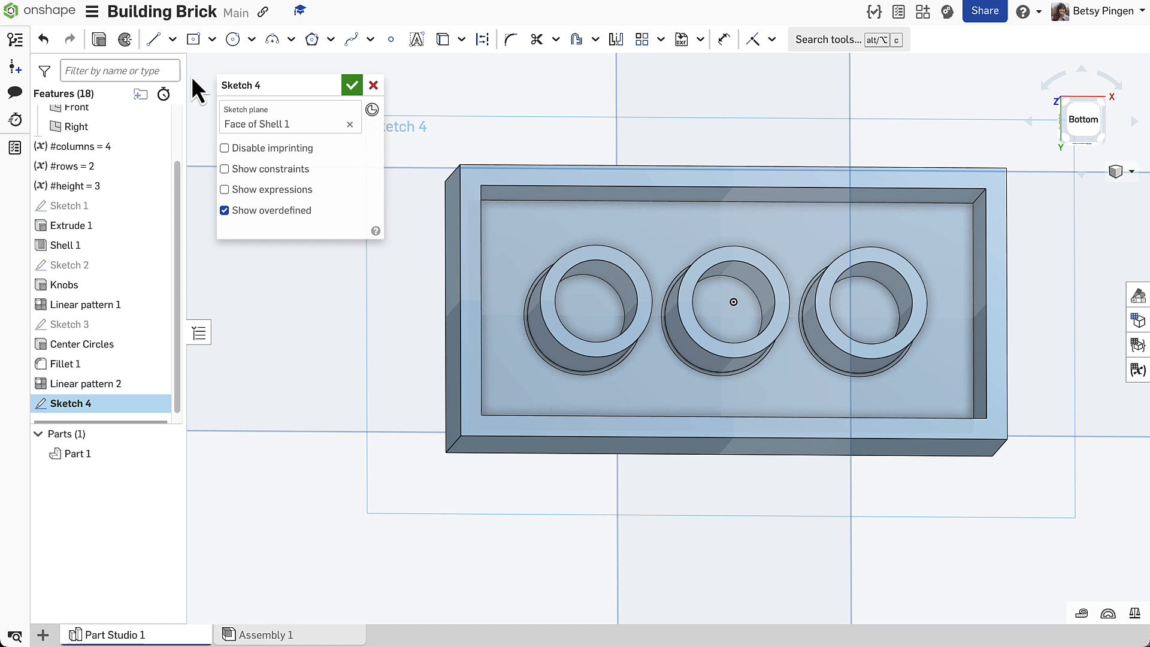
{"action": "left_click", "coordinate": [213, 40]}
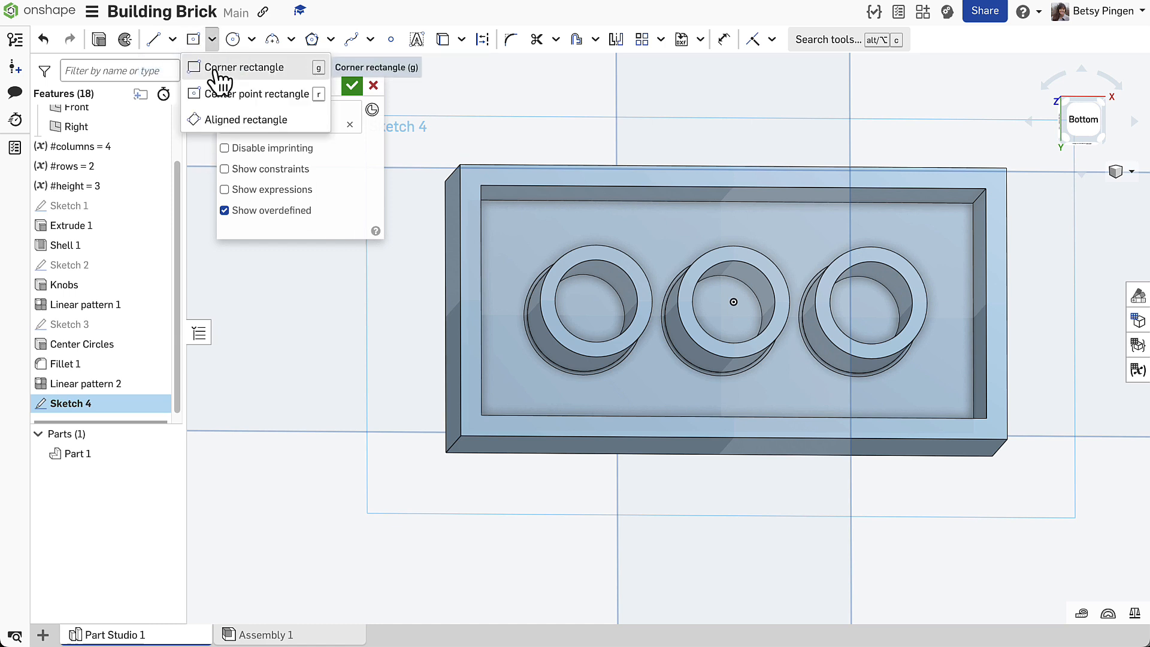
{"action": "left_click", "coordinate": [219, 69]}
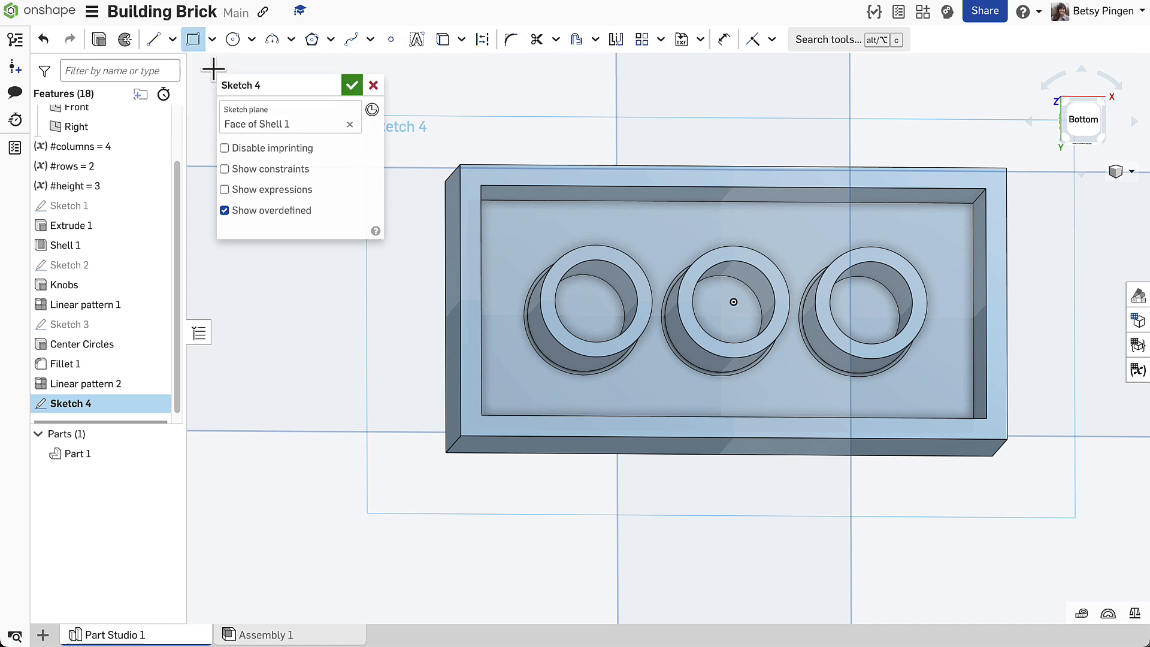
{"action": "left_click", "coordinate": [527, 201]}
{"action": "left_click", "coordinate": [559, 224]}
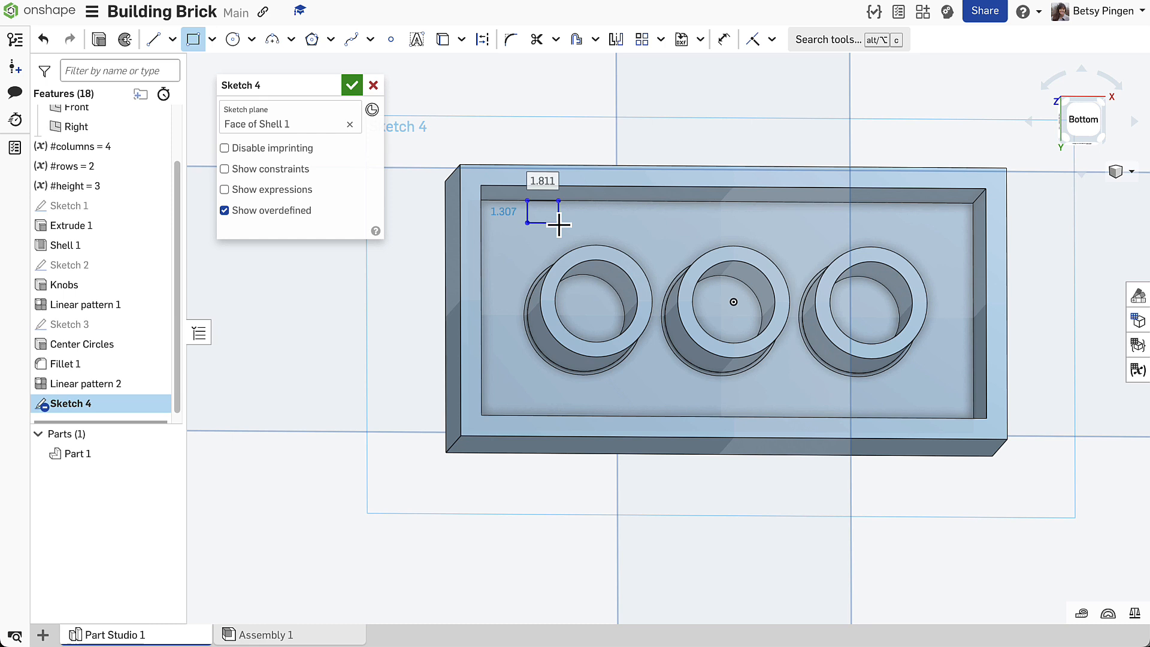
- Set the sketched rib rectangle's width to 0.8 mm and its height to 0.4 mm
{"action": "type", "text": "0"}
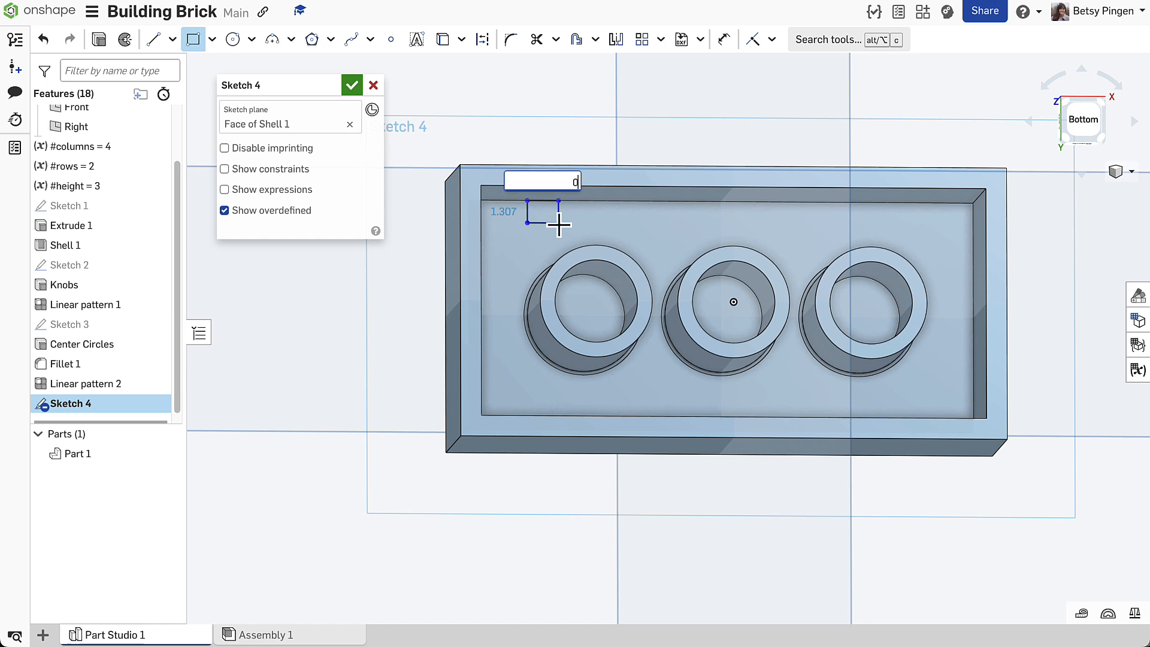
{"action": "type", "text": ".8"}
{"action": "key", "text": "Tab"}
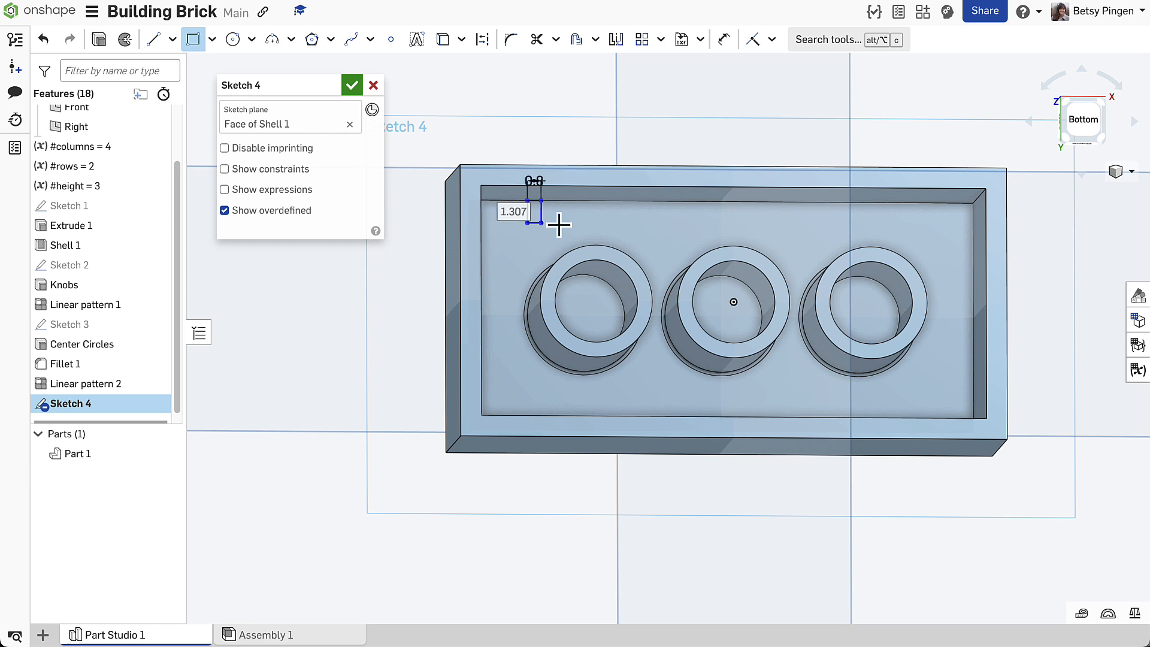
{"action": "type", "text": "0.4"}
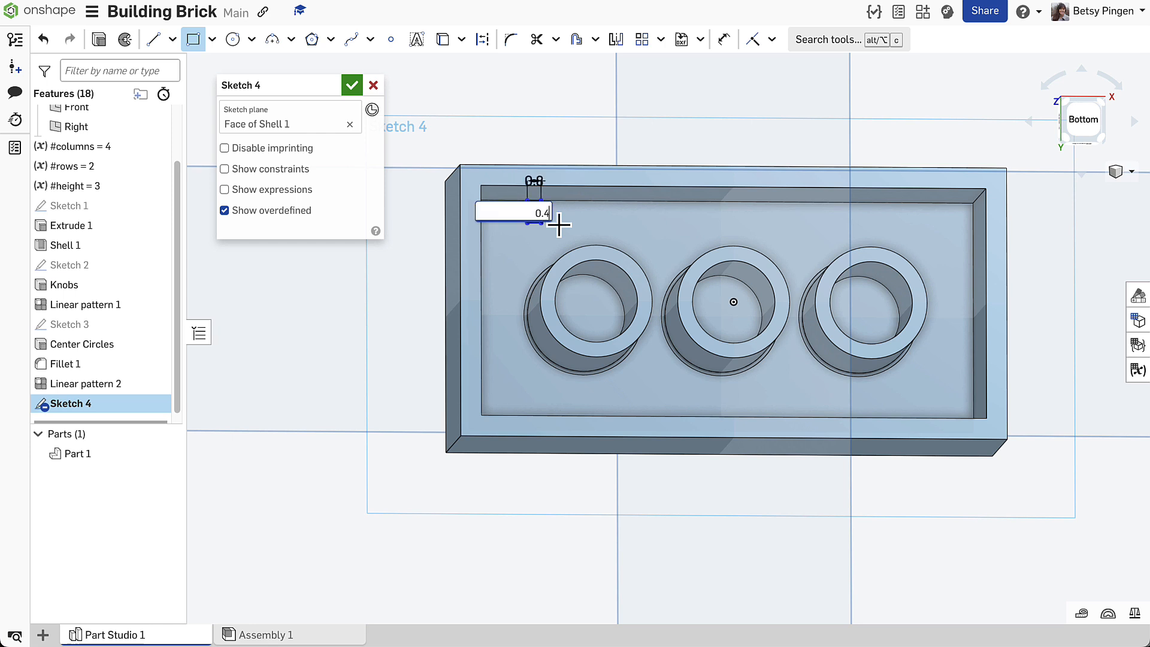
{"action": "key", "text": "Return"}
- Dimension the rib rectangle 3.5 mm from the brick's left short outer edge
{"action": "scroll", "coordinate": [546, 215], "scroll_direction": "up", "scroll_amount": 3}
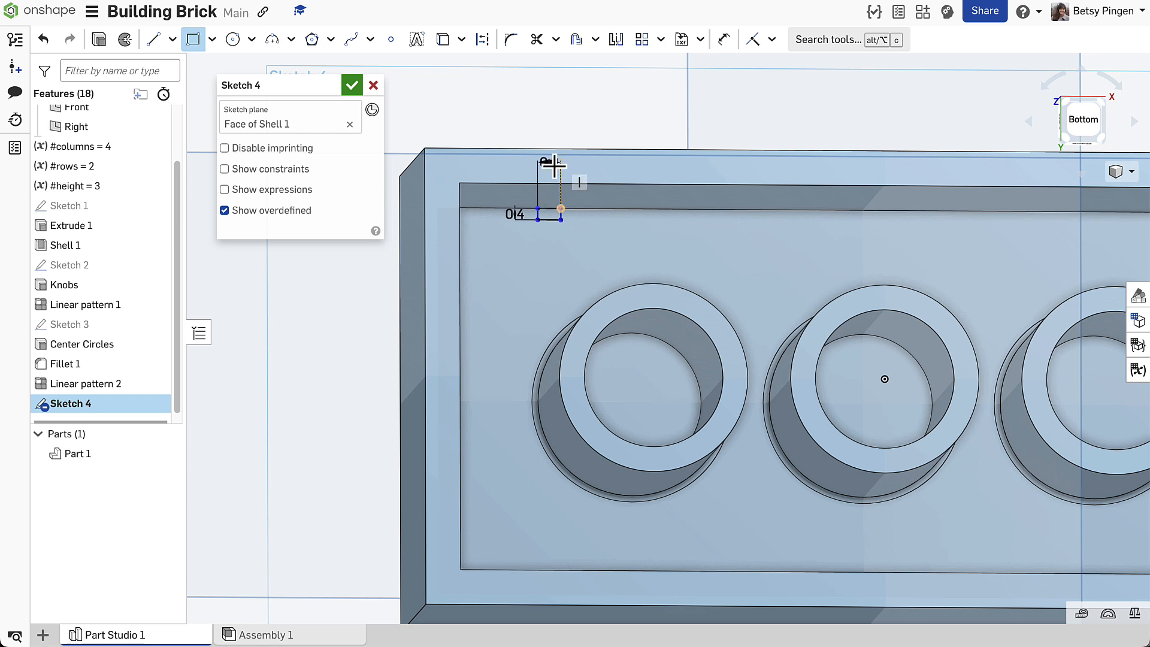
{"action": "scroll", "coordinate": [589, 245], "scroll_direction": "down", "scroll_amount": 2}
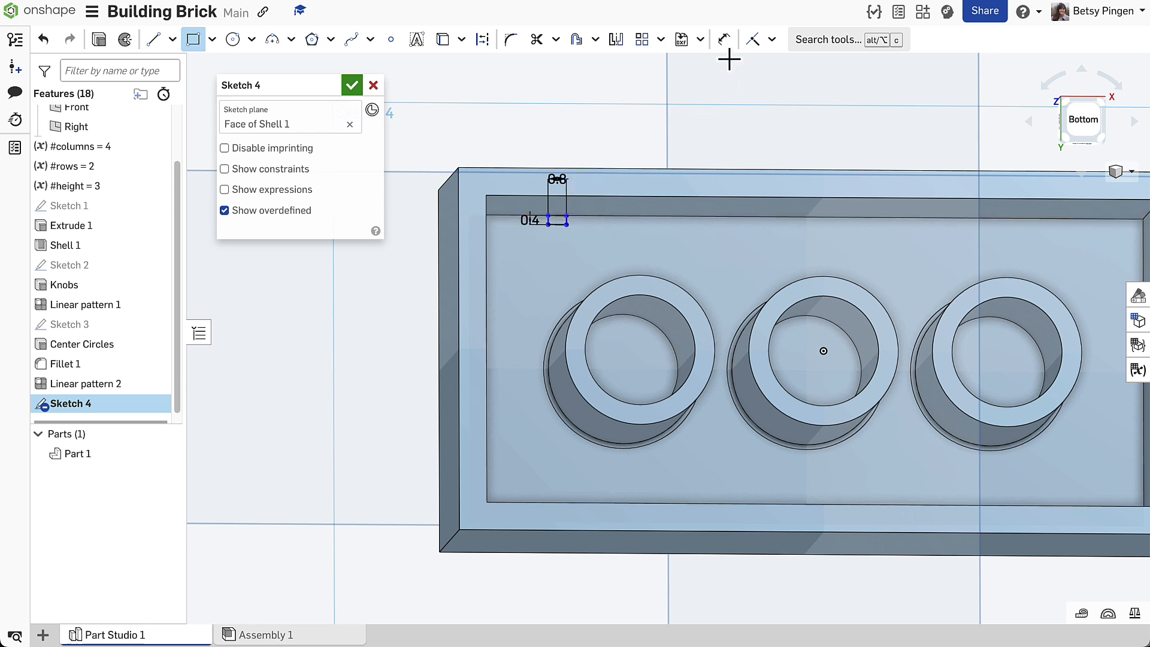
{"action": "left_click", "coordinate": [725, 41]}
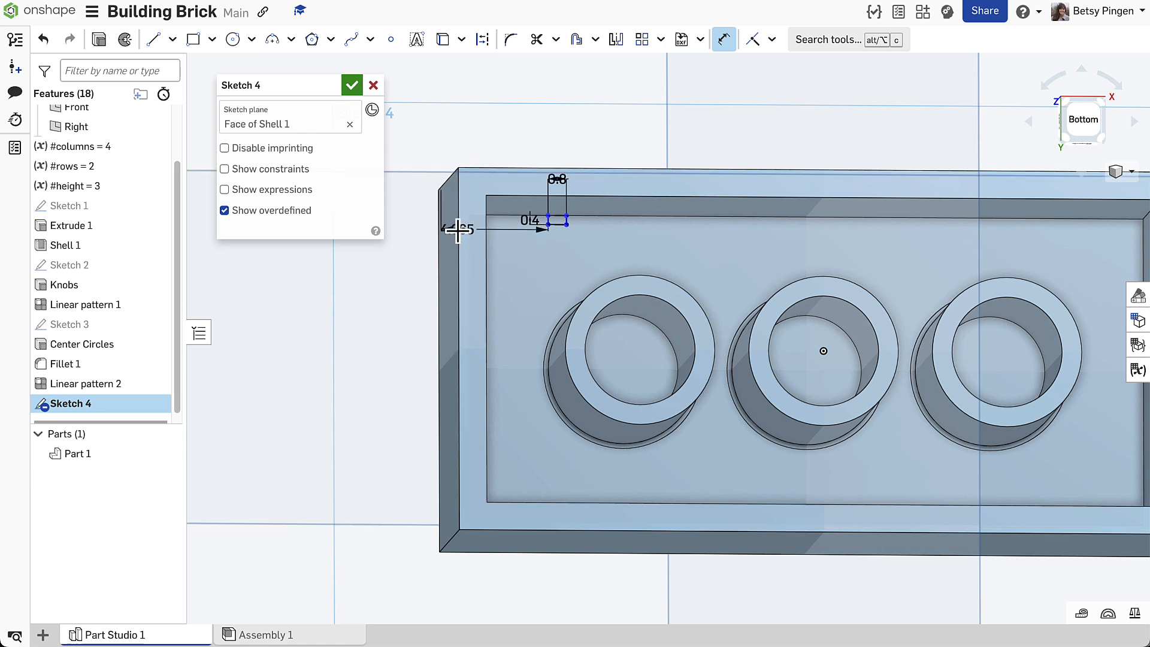
{"action": "left_click", "coordinate": [457, 230]}
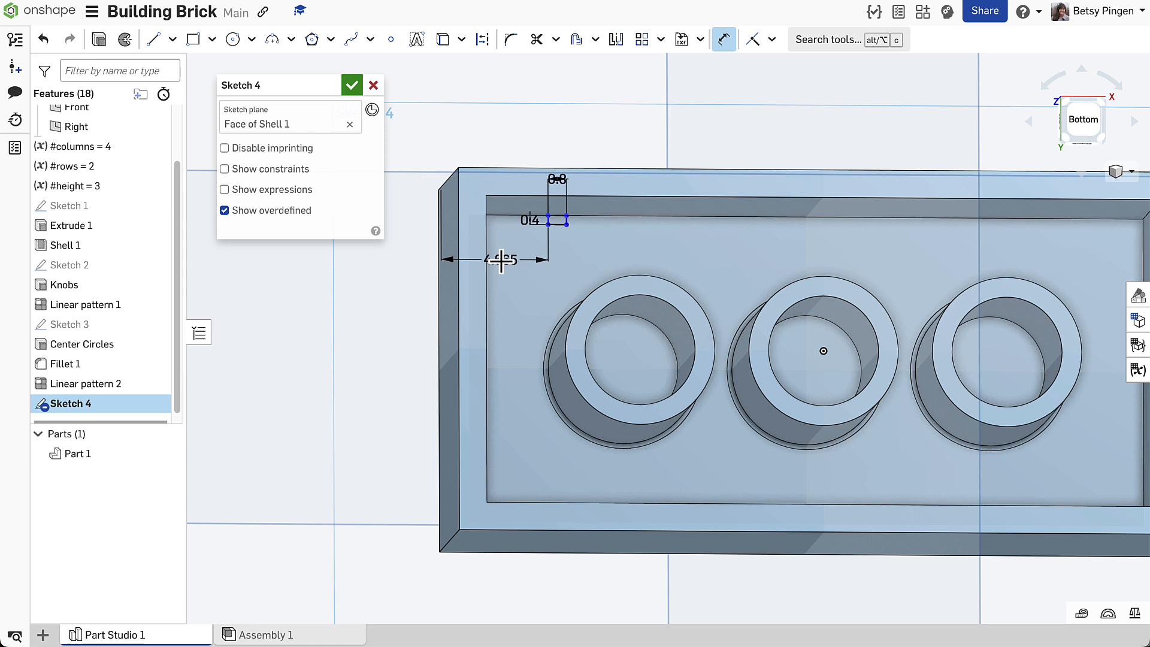
{"action": "left_click", "coordinate": [501, 260]}
{"action": "type", "text": "3."}
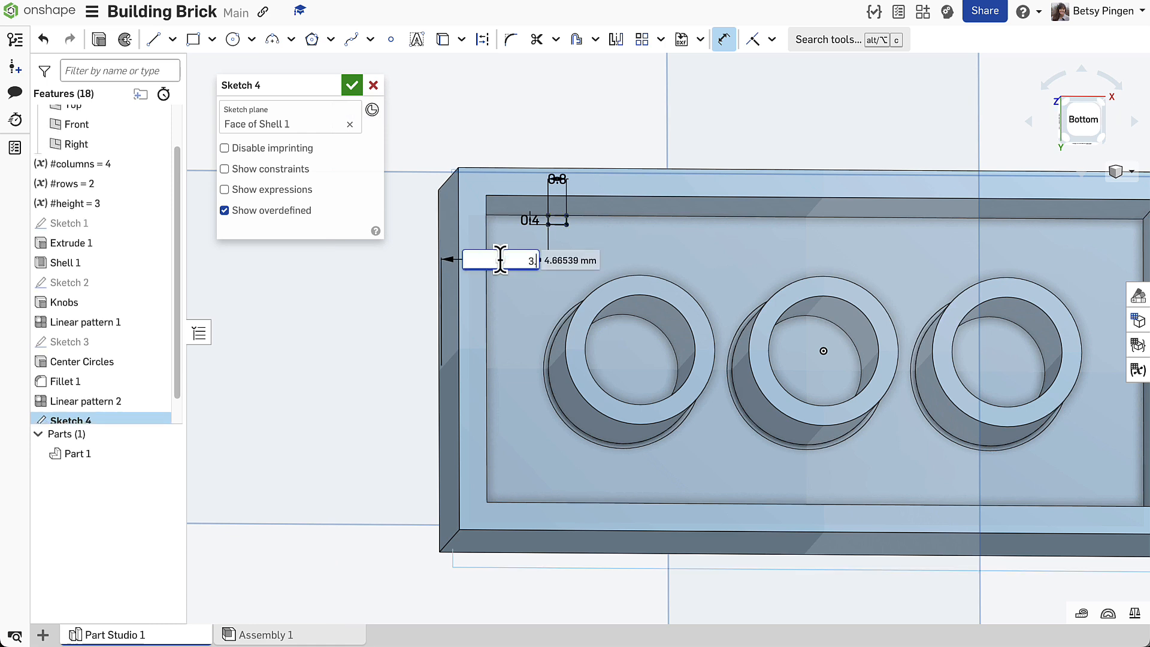
{"action": "type", "text": "5"}
{"action": "key", "text": "Return"}
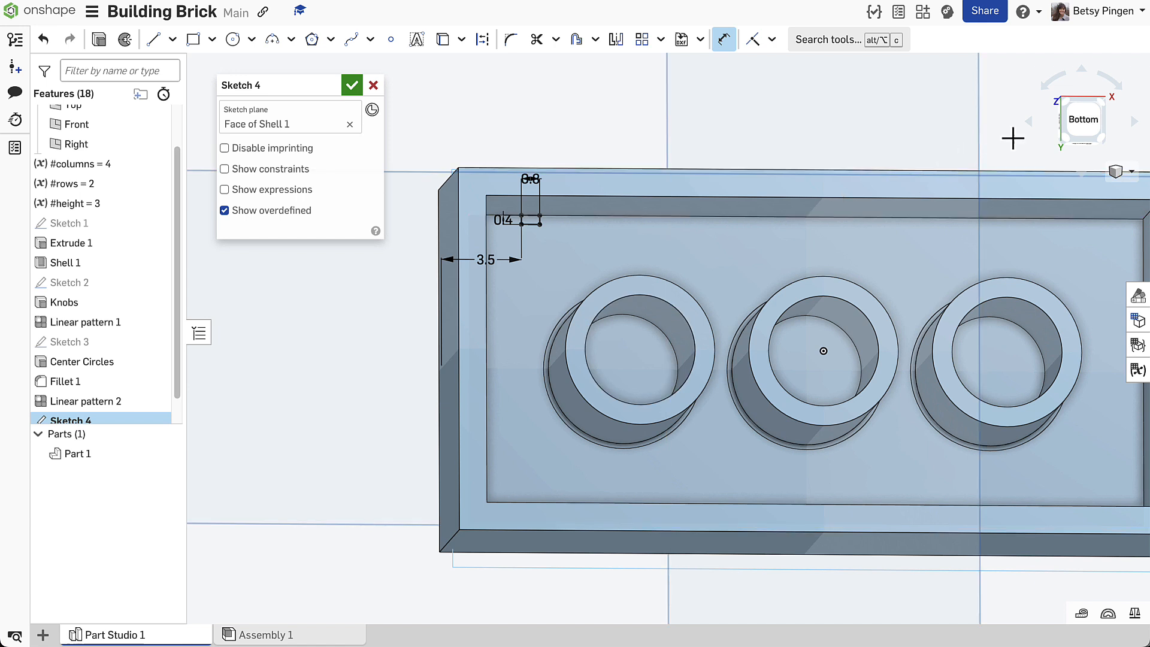
- In a straight Bottom view, mirror the rib rectangle about the Front plane onto the opposite long inner wall
{"action": "left_click", "coordinate": [1089, 121]}
{"action": "scroll", "coordinate": [746, 301], "scroll_direction": "up", "scroll_amount": 8}
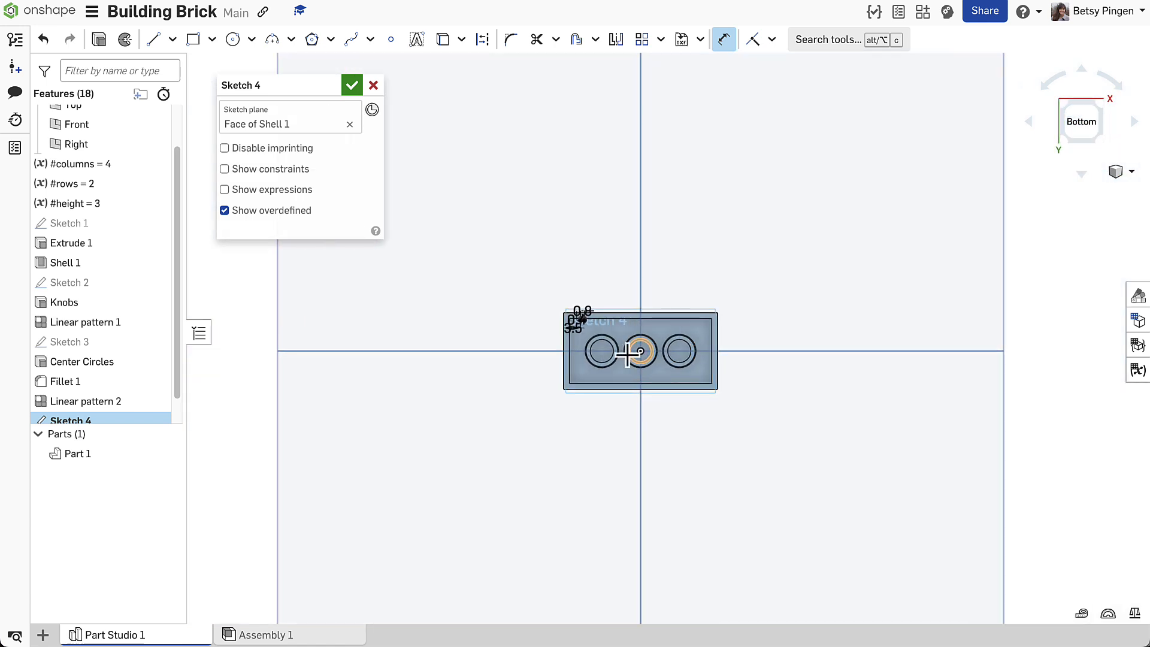
{"action": "scroll", "coordinate": [613, 293], "scroll_direction": "up", "scroll_amount": 3}
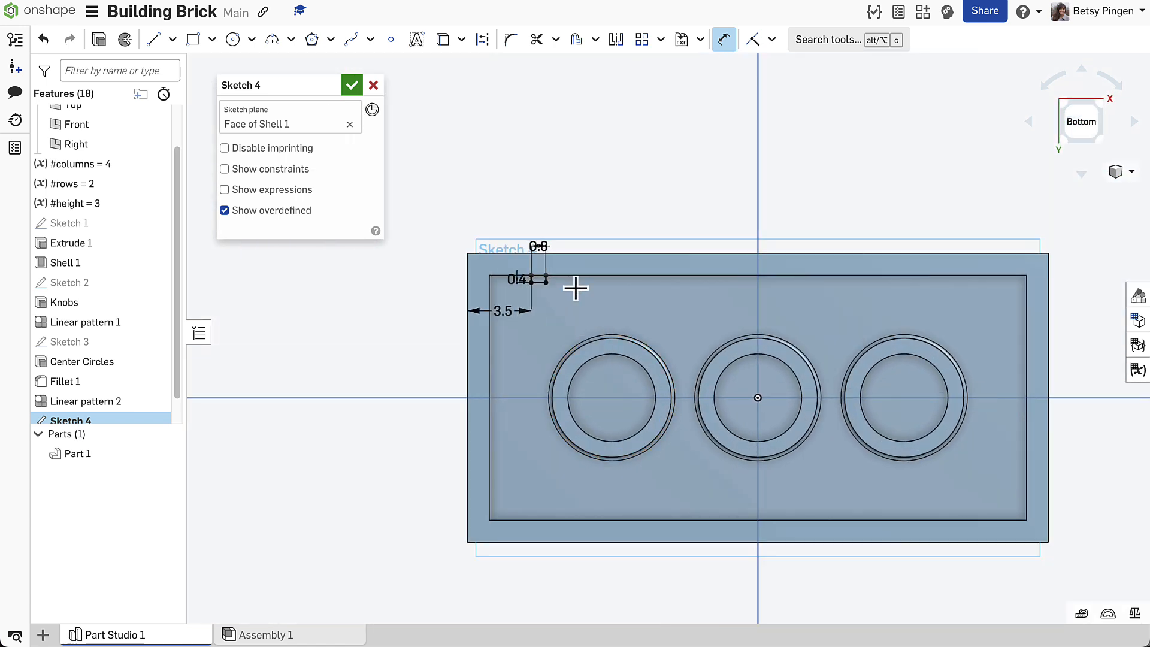
{"action": "left_click", "coordinate": [619, 52]}
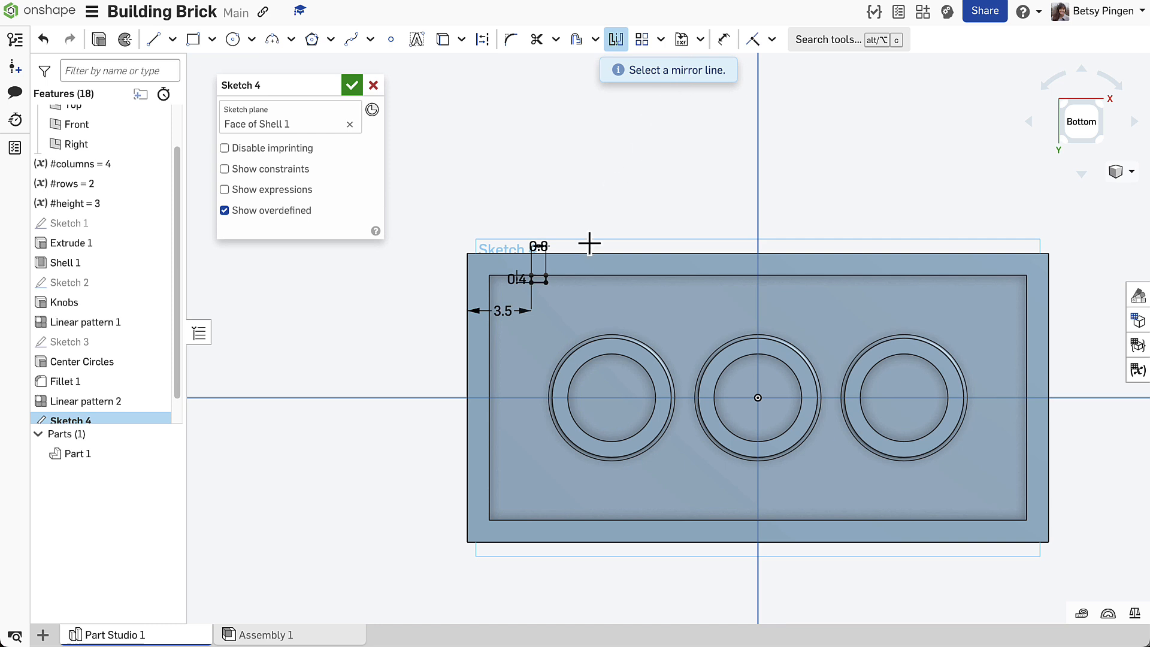
{"action": "left_click", "coordinate": [412, 397]}
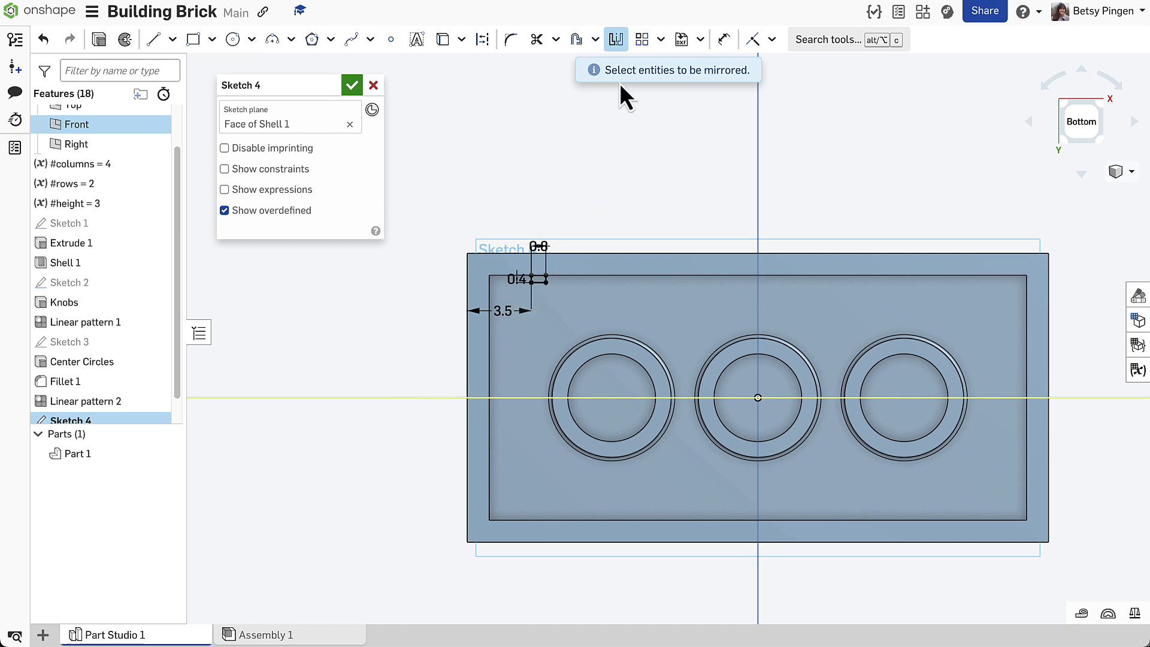
{"action": "left_click_drag", "start_coordinate": [513, 258], "coordinate": [569, 297]}
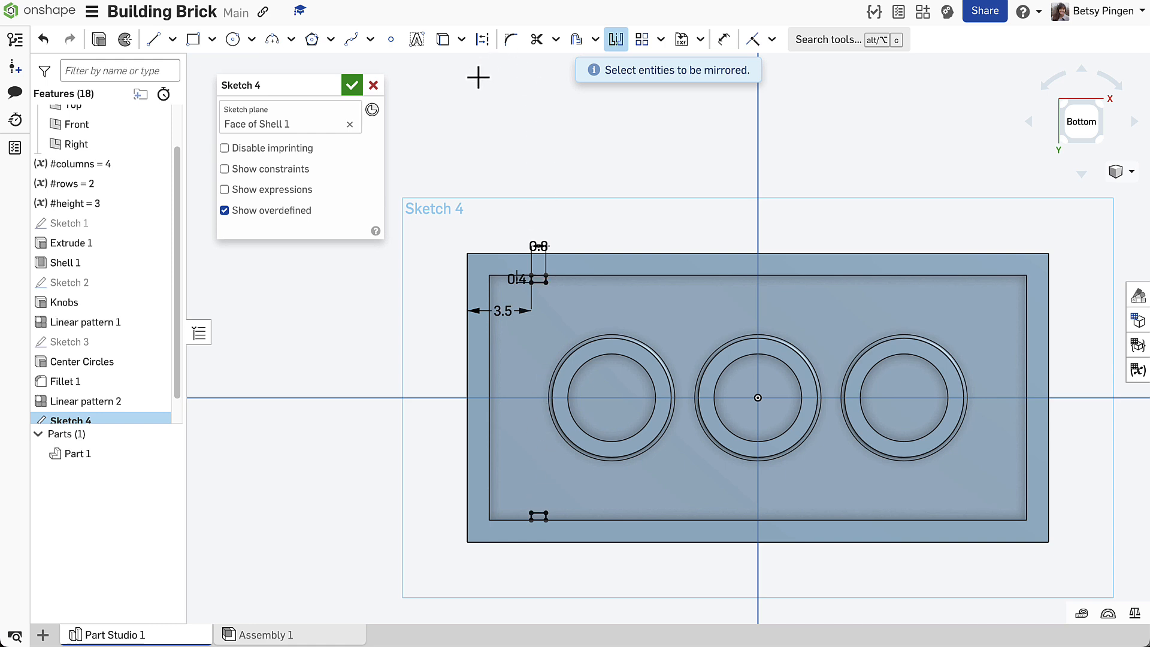
- Create a sketch linear pattern of both rib rectangles along the long walls with a spacing of 8 mm
{"action": "left_click", "coordinate": [643, 39]}
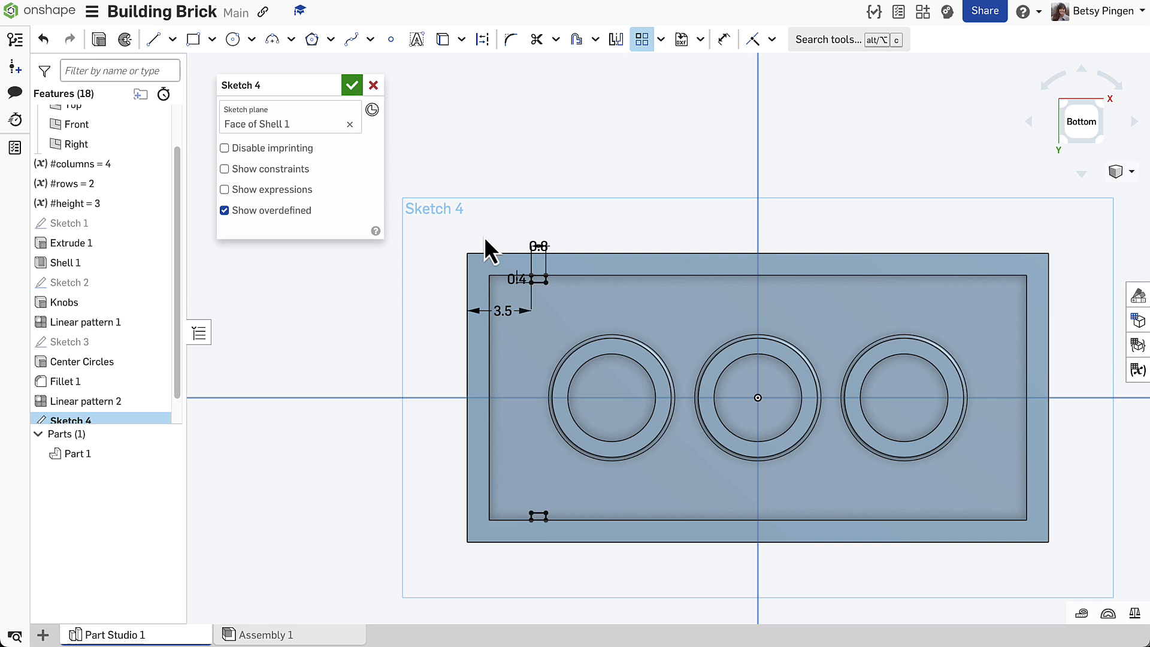
{"action": "mouse_move", "coordinate": [484, 236]}
{"action": "left_mouse_down"}
{"action": "mouse_move", "coordinate": [574, 364]}
{"action": "mouse_move", "coordinate": [574, 556]}
{"action": "left_mouse_up"}
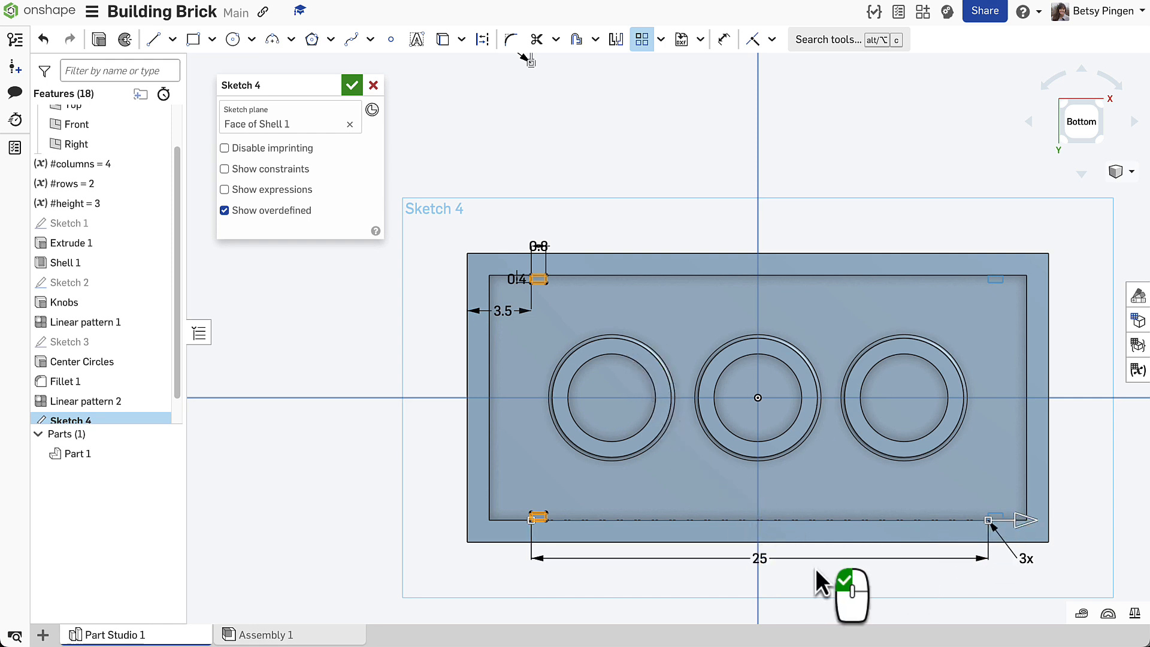
{"action": "scroll", "coordinate": [780, 571], "scroll_direction": "down", "scroll_amount": 2}
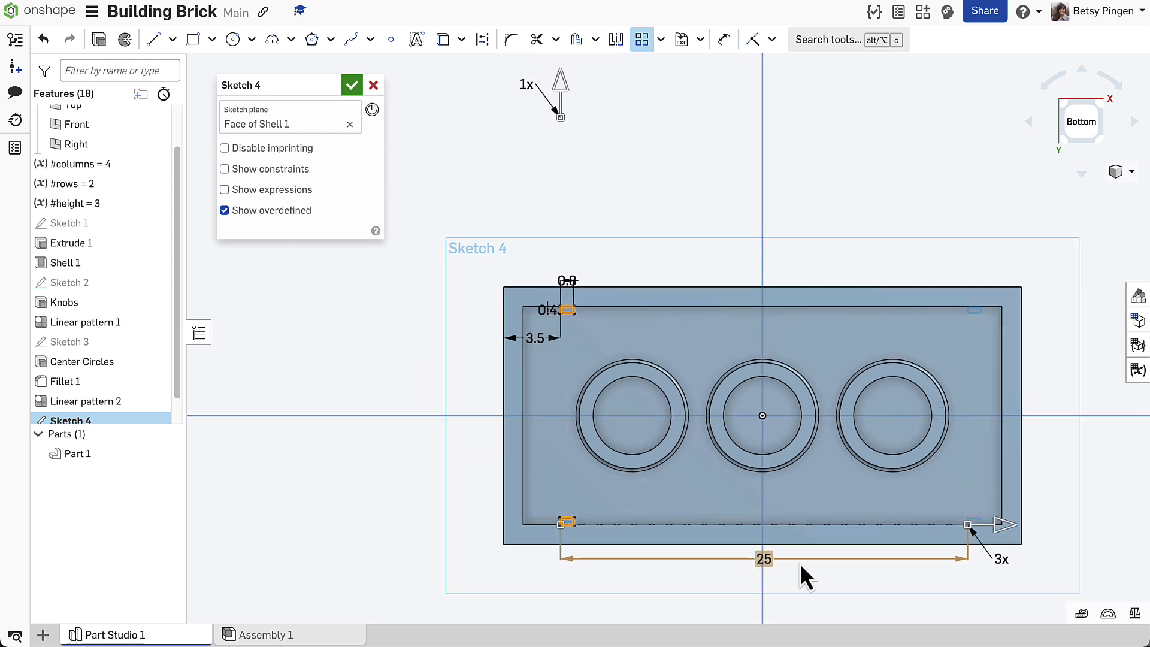
{"action": "mouse_move", "coordinate": [804, 576]}
{"action": "middle_mouse_down"}
{"action": "mouse_move", "coordinate": [687, 403]}
{"action": "mouse_move", "coordinate": [693, 415]}
{"action": "middle_mouse_up"}
{"action": "scroll", "coordinate": [693, 415], "scroll_direction": "down", "scroll_amount": 1}
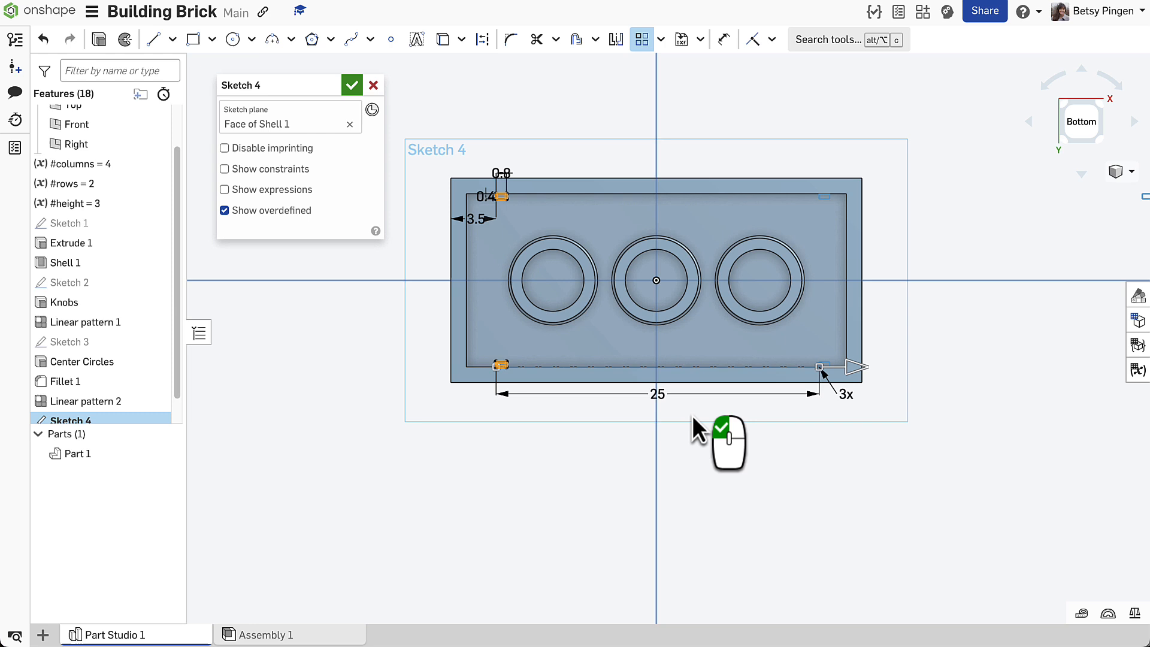
{"action": "double_click", "coordinate": [658, 397]}
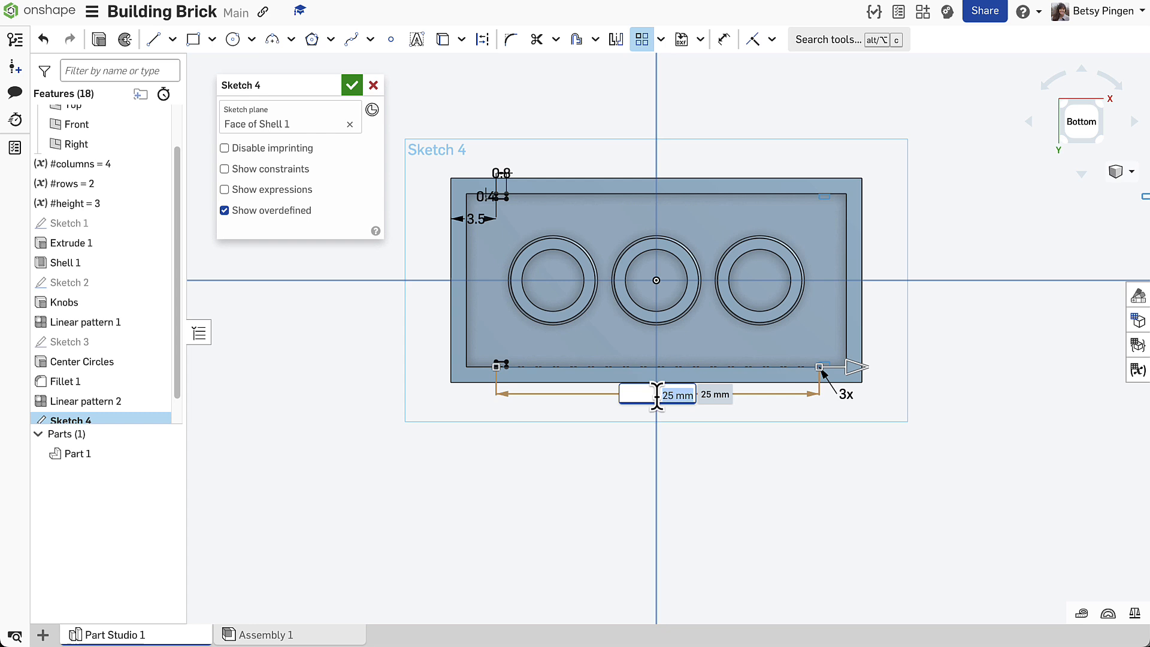
{"action": "type", "text": "8"}
{"action": "key", "text": "Return"}
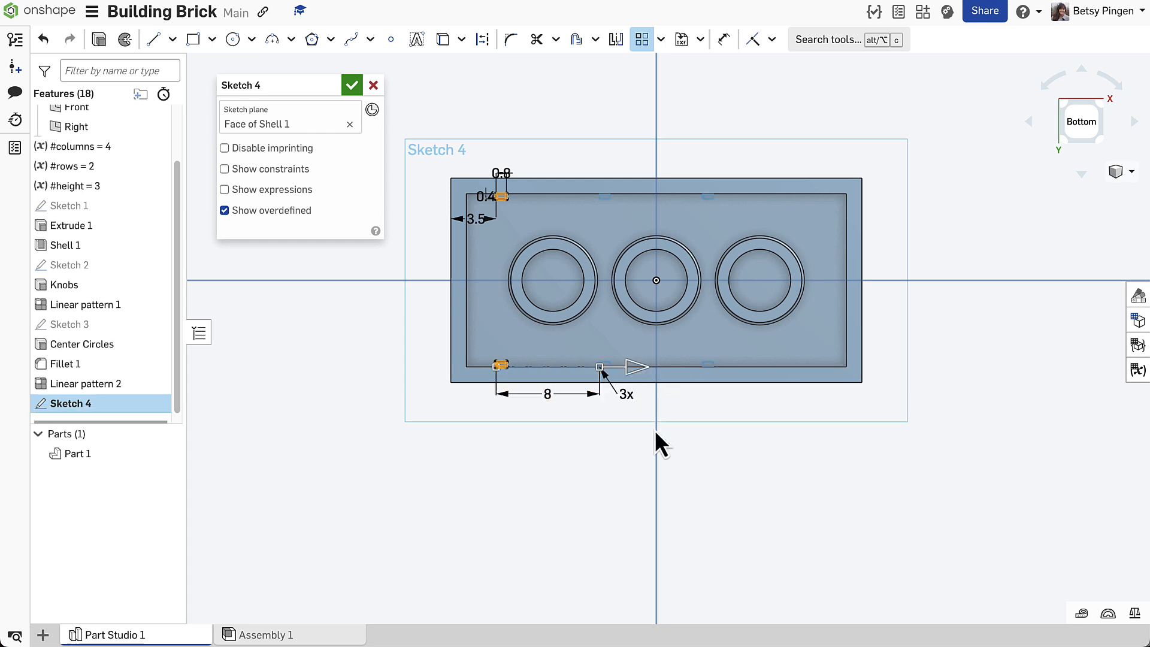
- Set the rib pattern's instance count to #columns and accept the pattern
{"action": "double_click", "coordinate": [628, 400]}
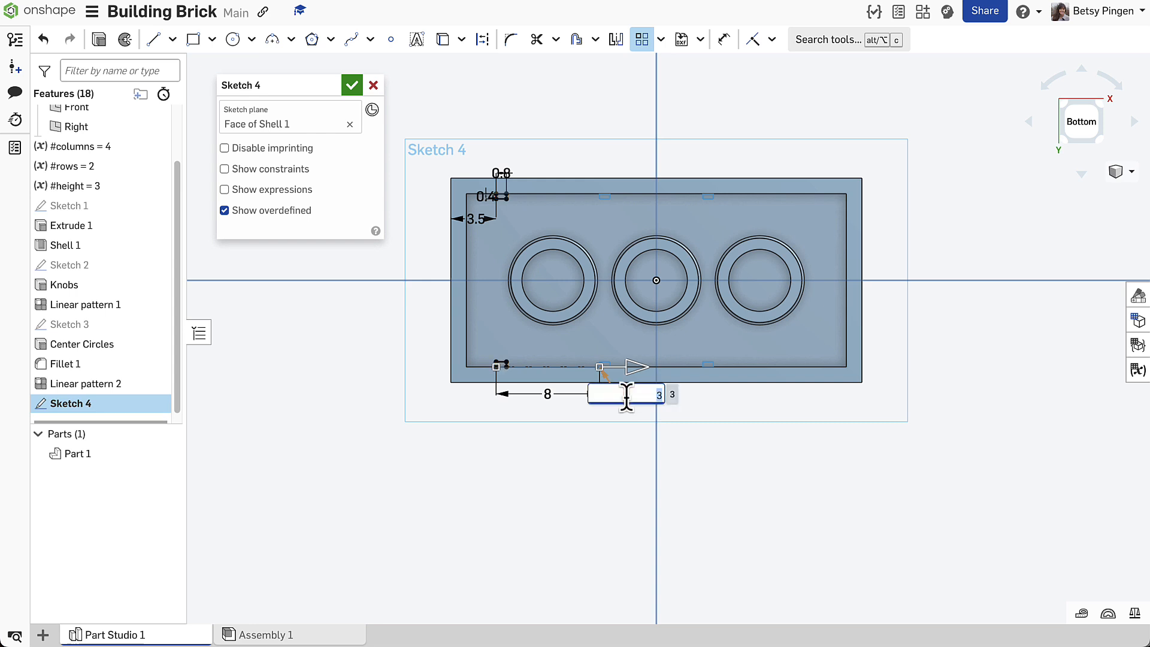
{"action": "type", "text": "#"}
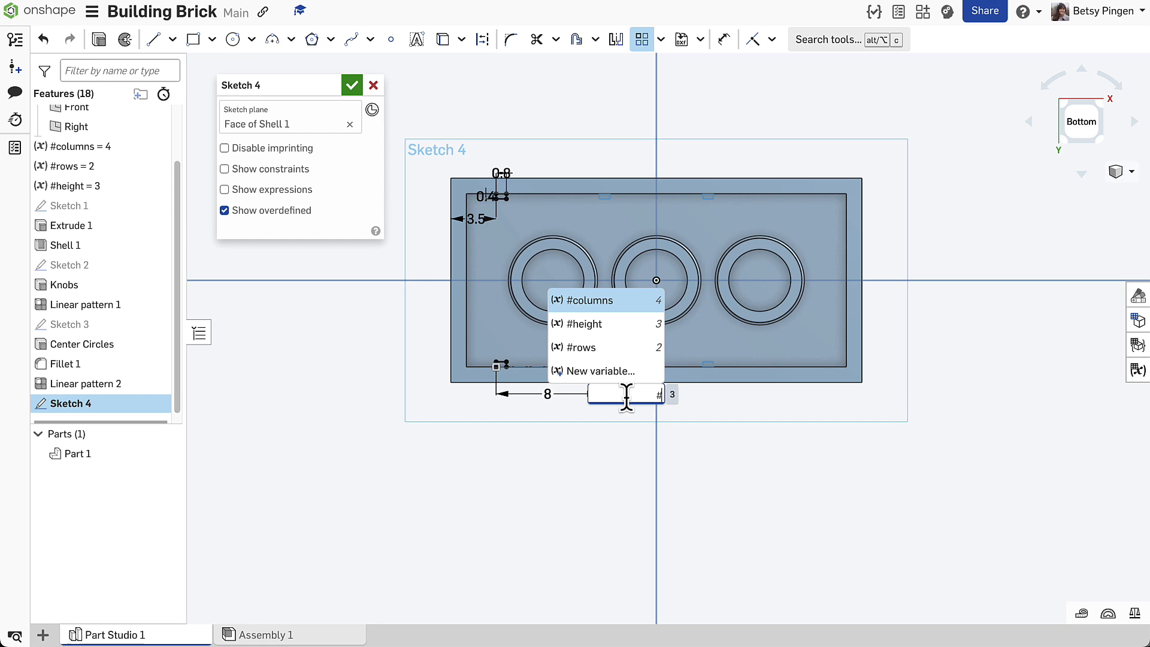
{"action": "left_click", "coordinate": [596, 303]}
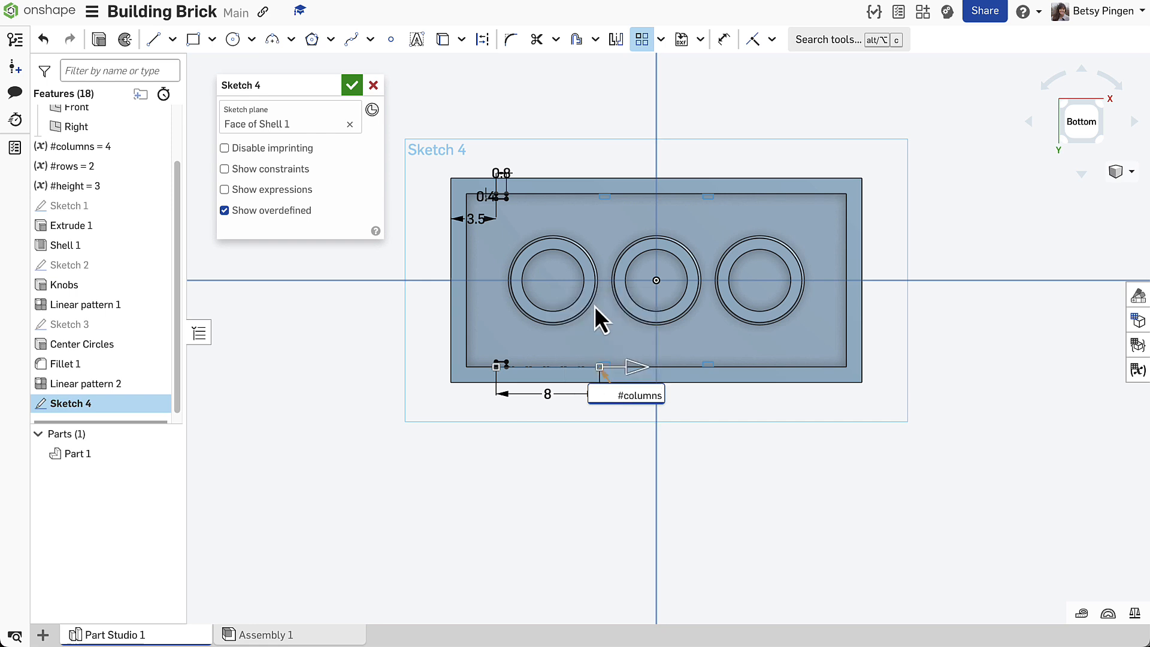
{"action": "key", "text": "Return"}
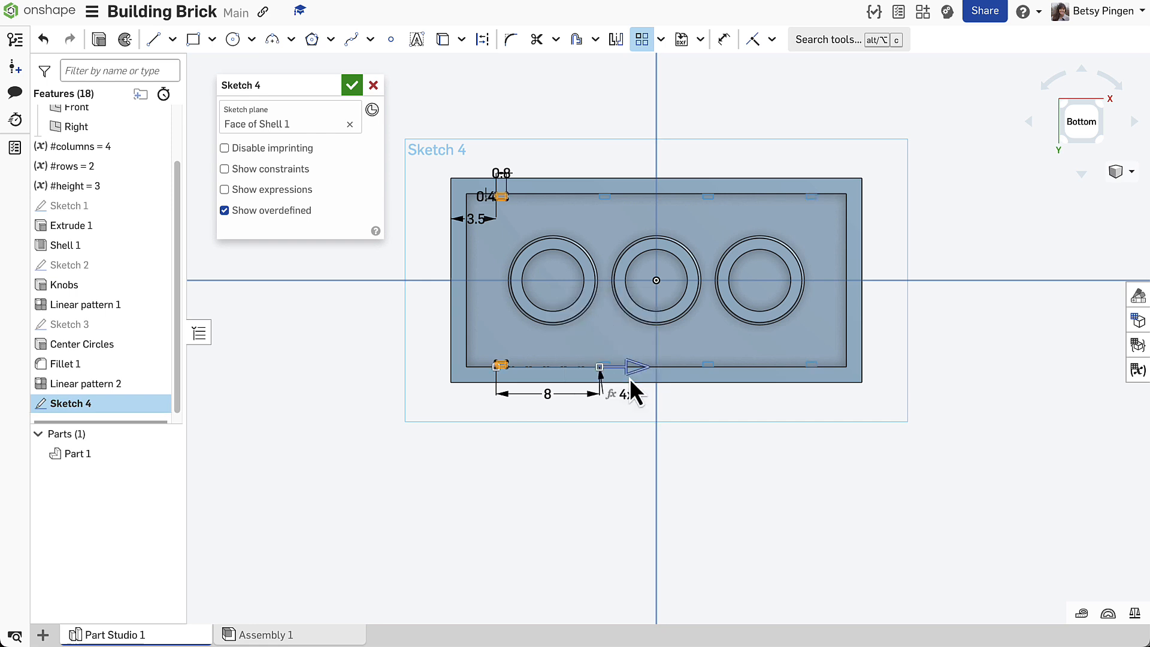
{"action": "left_click", "coordinate": [685, 472]}
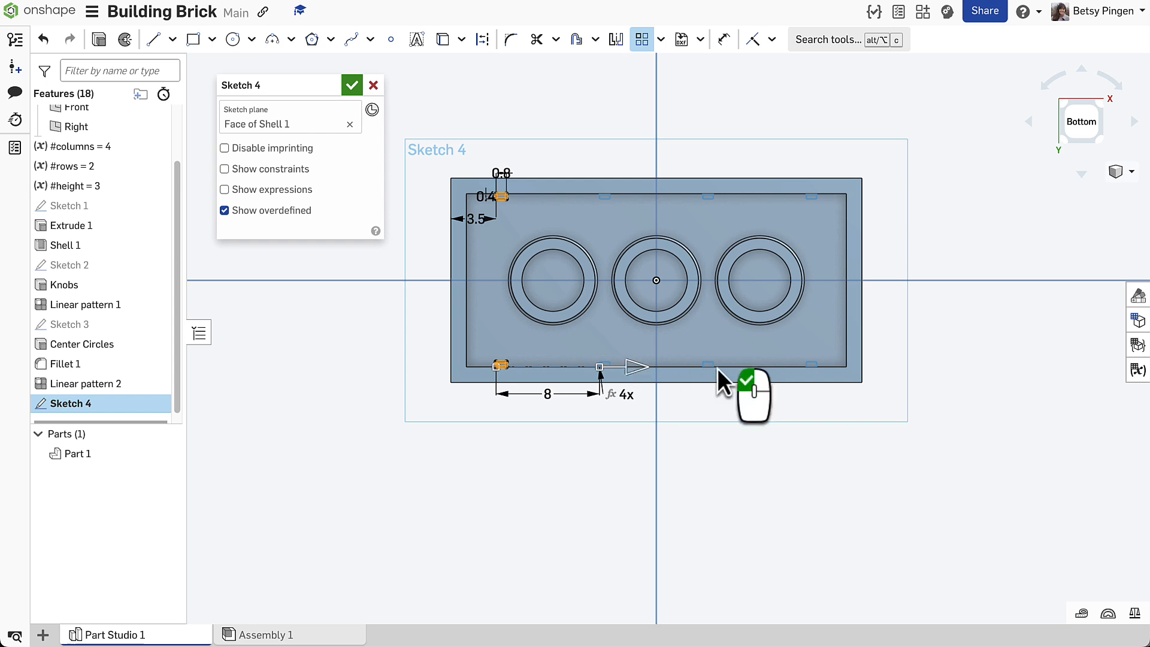
{"action": "left_click", "coordinate": [922, 451]}
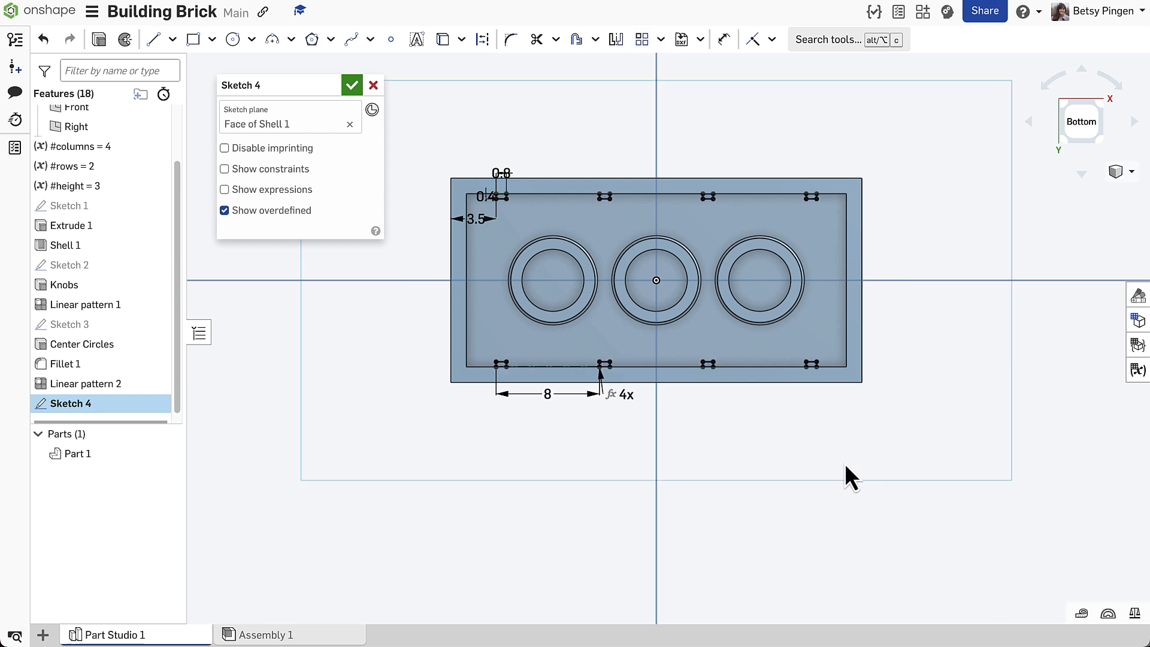
- Sketch a corner rectangle 0.4 mm wide and 0.8 mm high against the right short inner wall, above the brick's horizontal centerline
{"action": "middle_click_drag", "start_coordinate": [689, 422], "coordinate": [758, 477]}
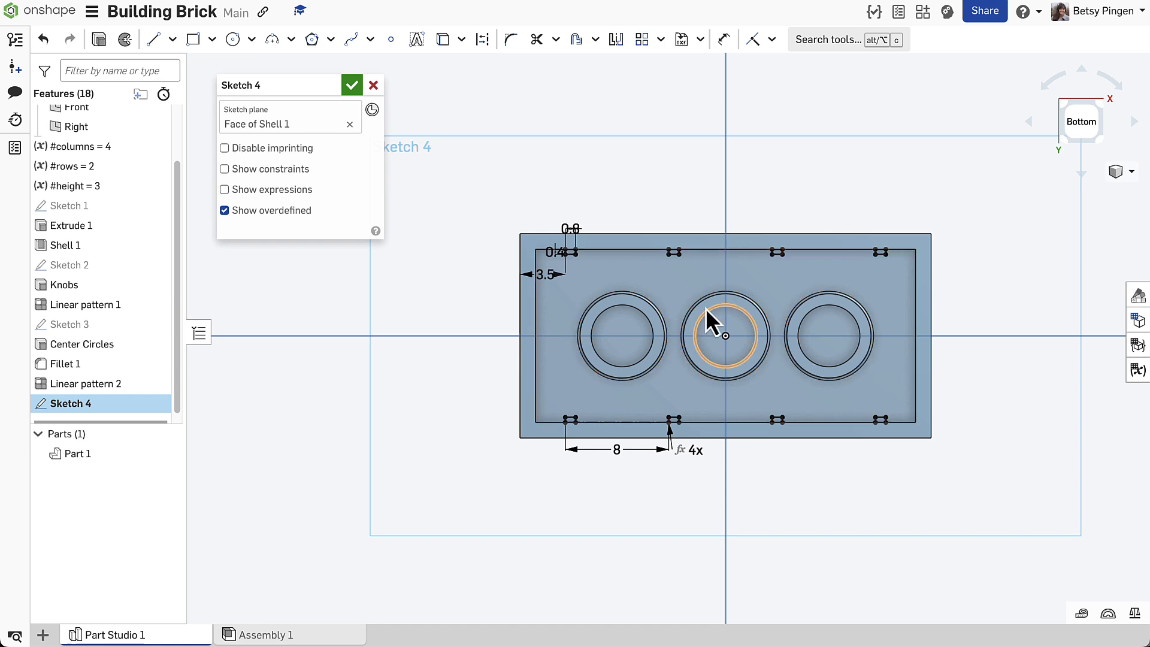
{"action": "left_click", "coordinate": [194, 40]}
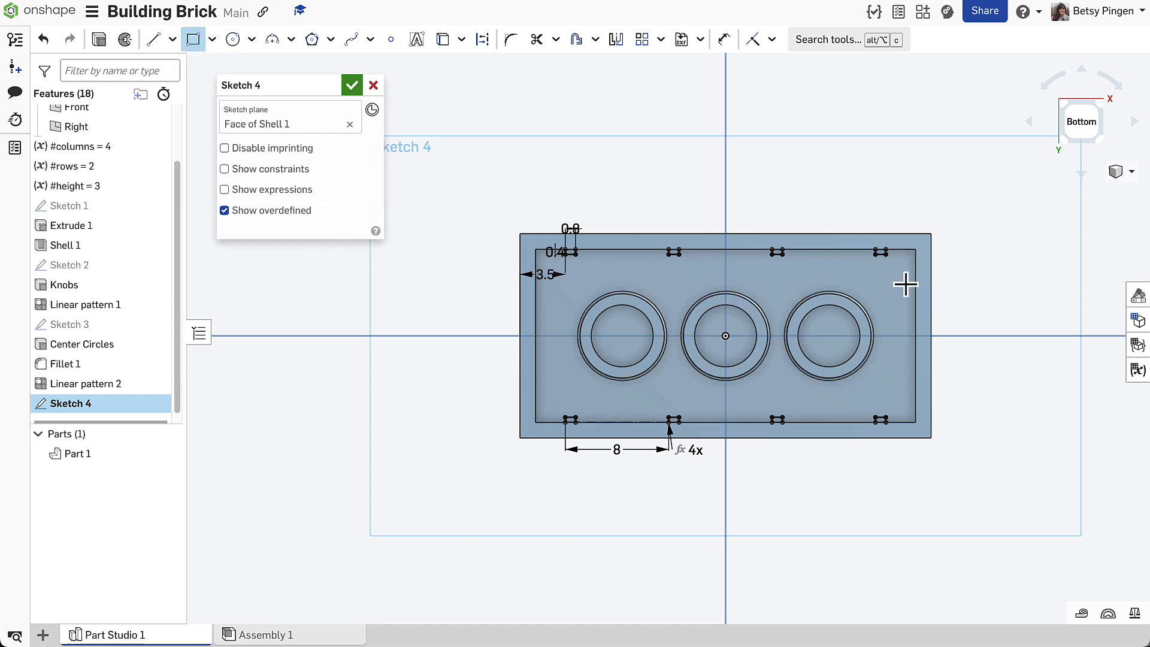
{"action": "scroll", "coordinate": [915, 286], "scroll_direction": "up", "scroll_amount": 3}
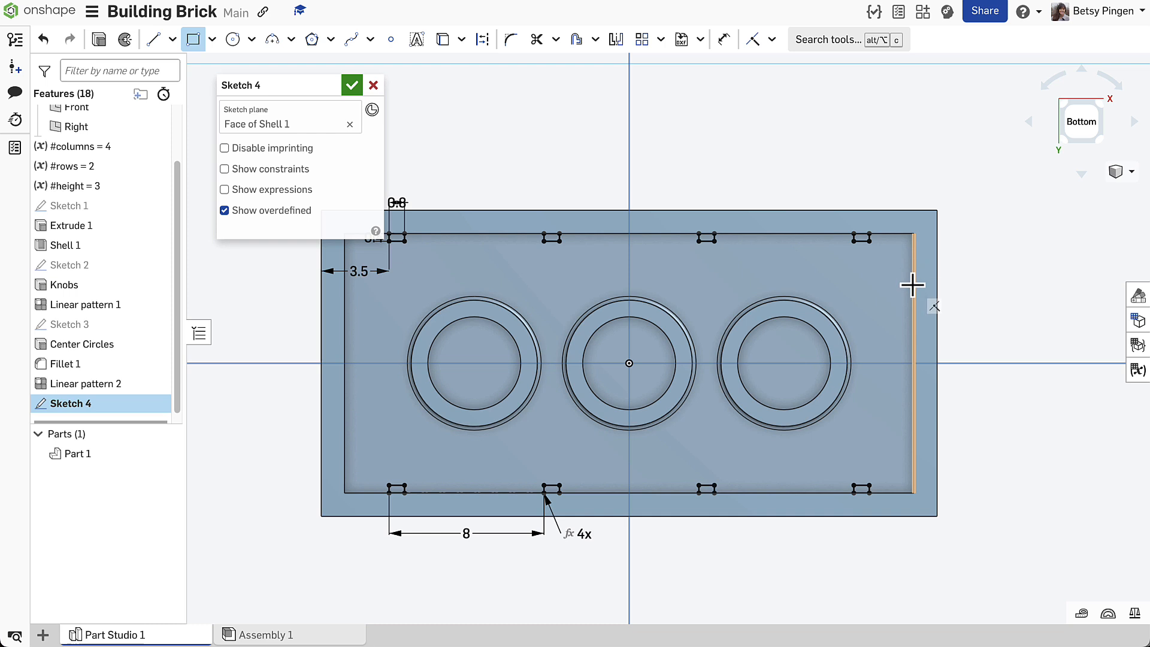
{"action": "left_click", "coordinate": [914, 282]}
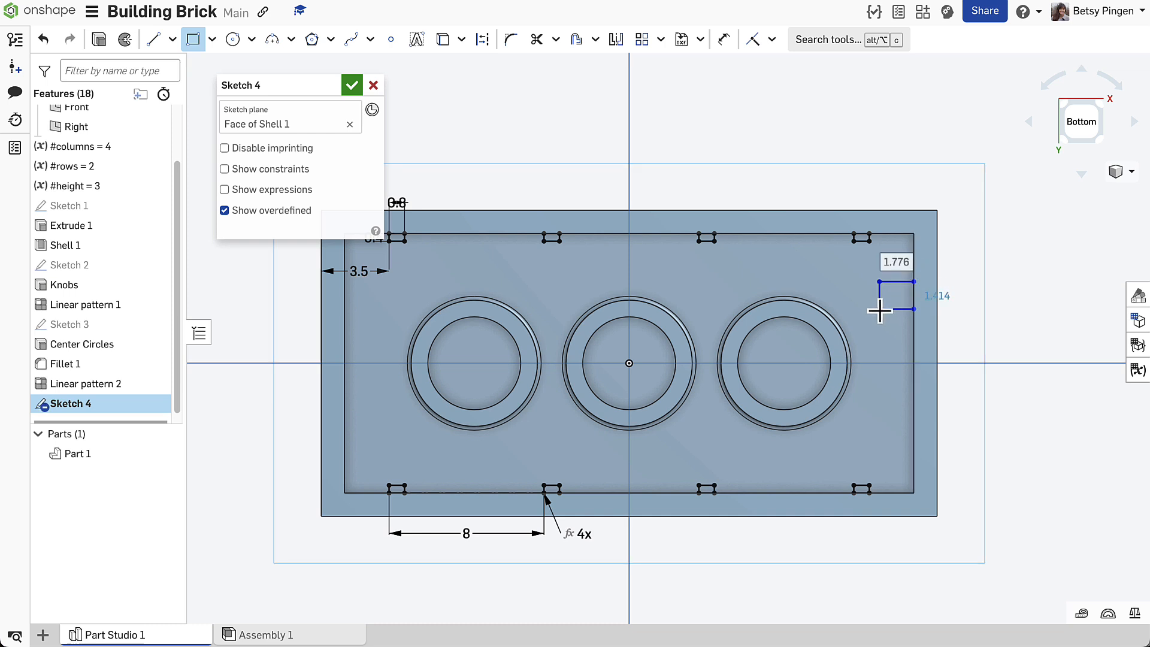
{"action": "key", "text": "Tab"}
{"action": "type", "text": ".4"}
{"action": "key", "text": "Tab"}
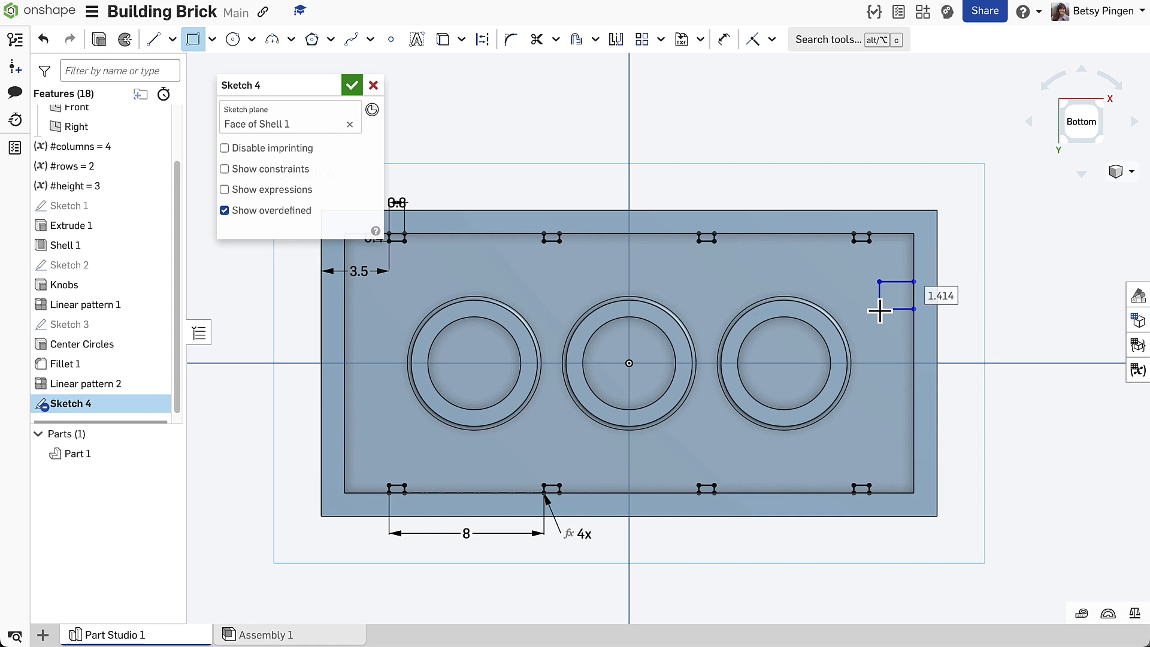
{"action": "type", "text": ".8"}
{"action": "key", "text": "Return"}
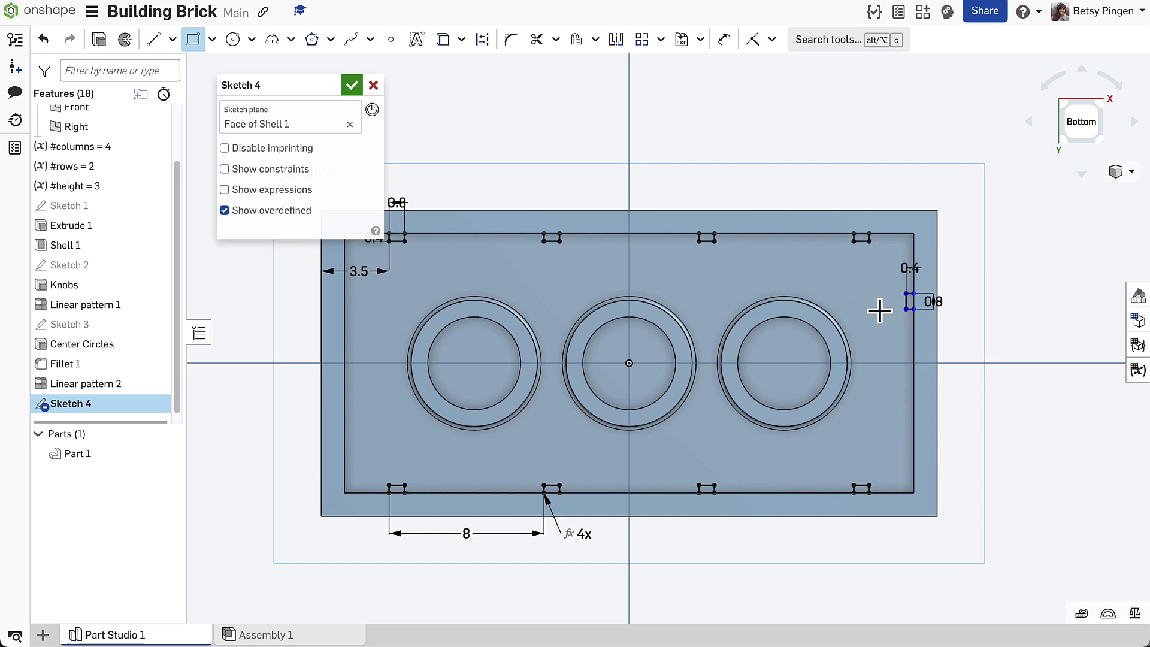
- Dimension the short-wall rib rectangle 3.5 mm from the brick's outer long edge above it
{"action": "left_click", "coordinate": [724, 40]}
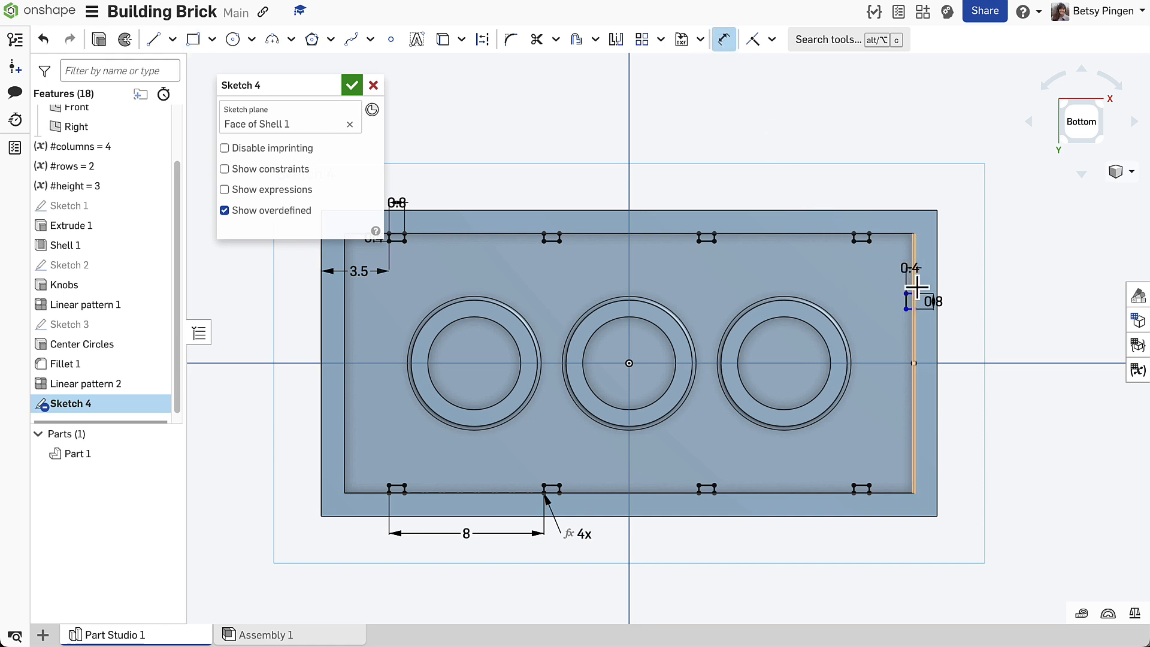
{"action": "scroll", "coordinate": [914, 295], "scroll_direction": "up", "scroll_amount": 4}
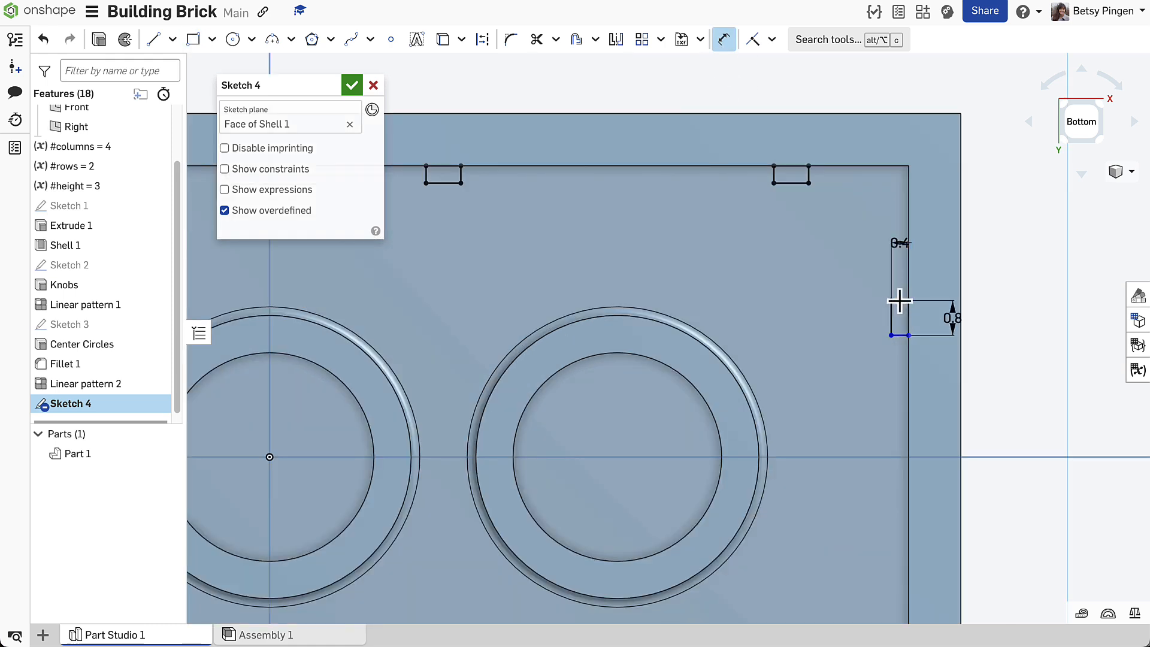
{"action": "left_click", "coordinate": [898, 301]}
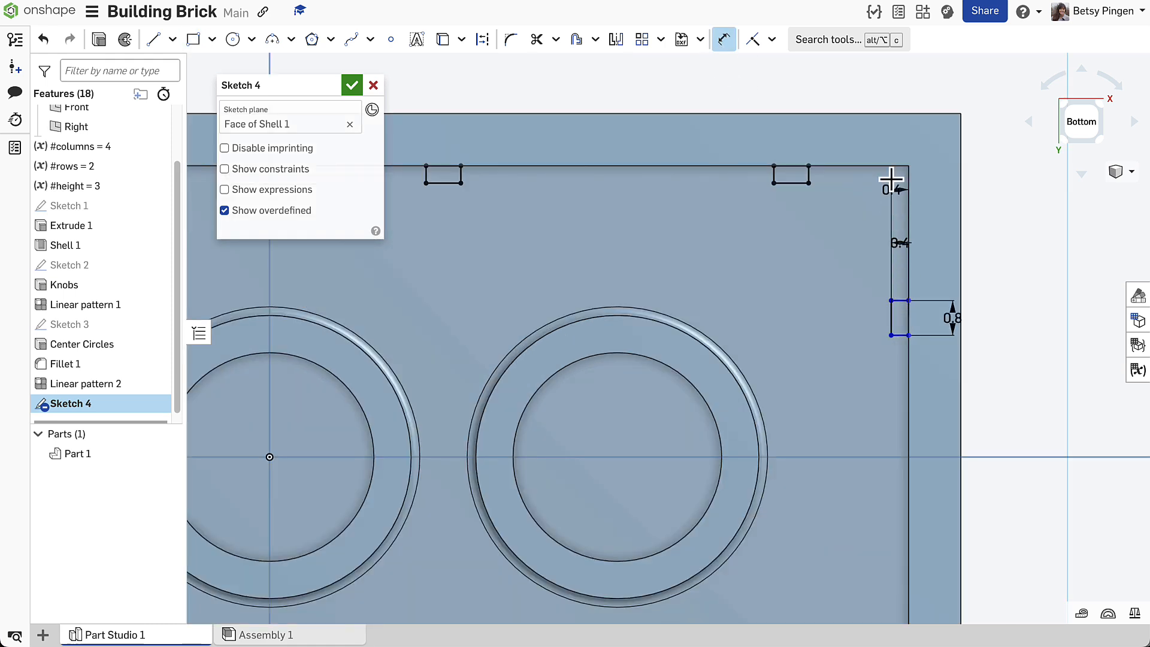
{"action": "left_click", "coordinate": [881, 115]}
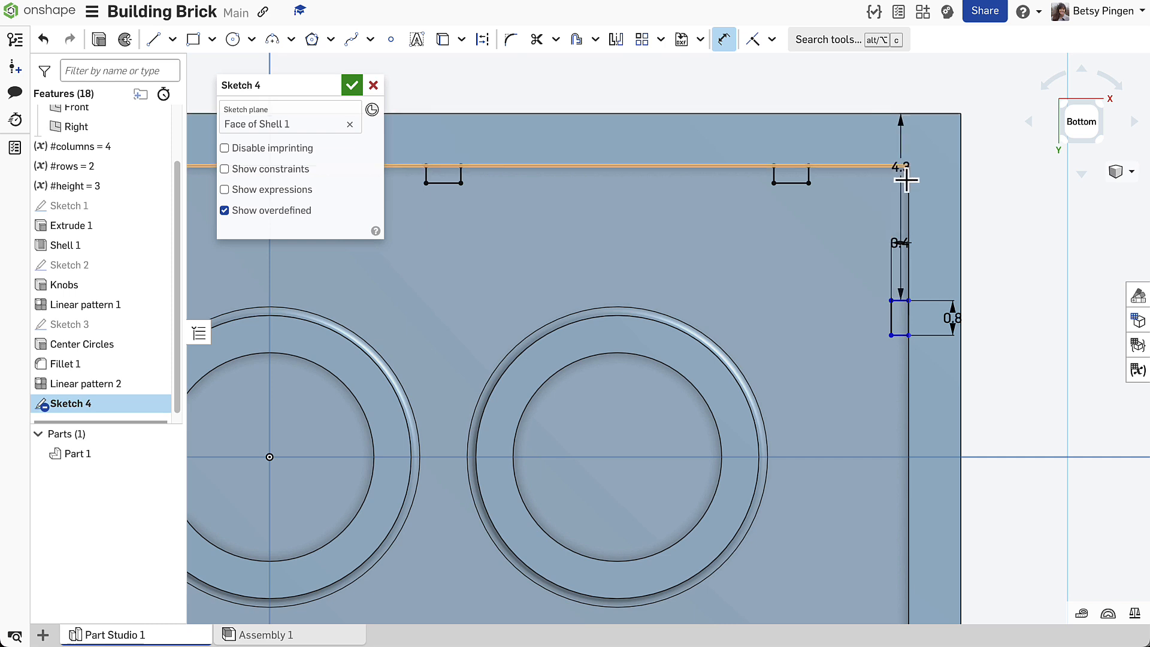
{"action": "left_click", "coordinate": [1001, 205]}
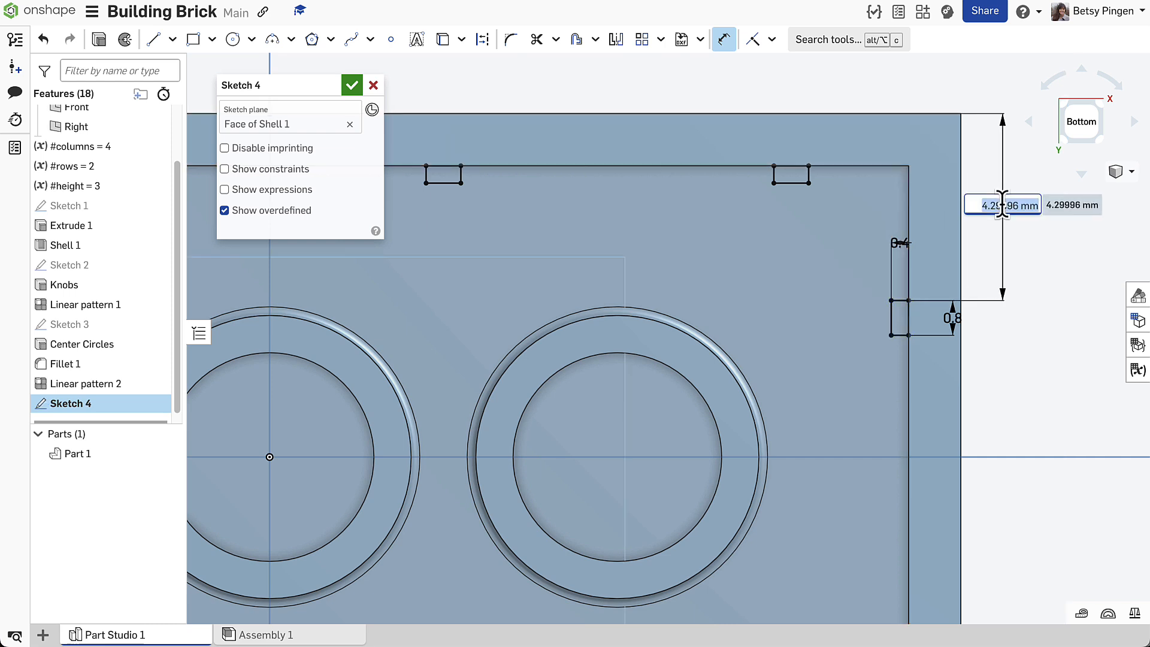
{"action": "type", "text": "3.5"}
{"action": "key", "text": "Return"}
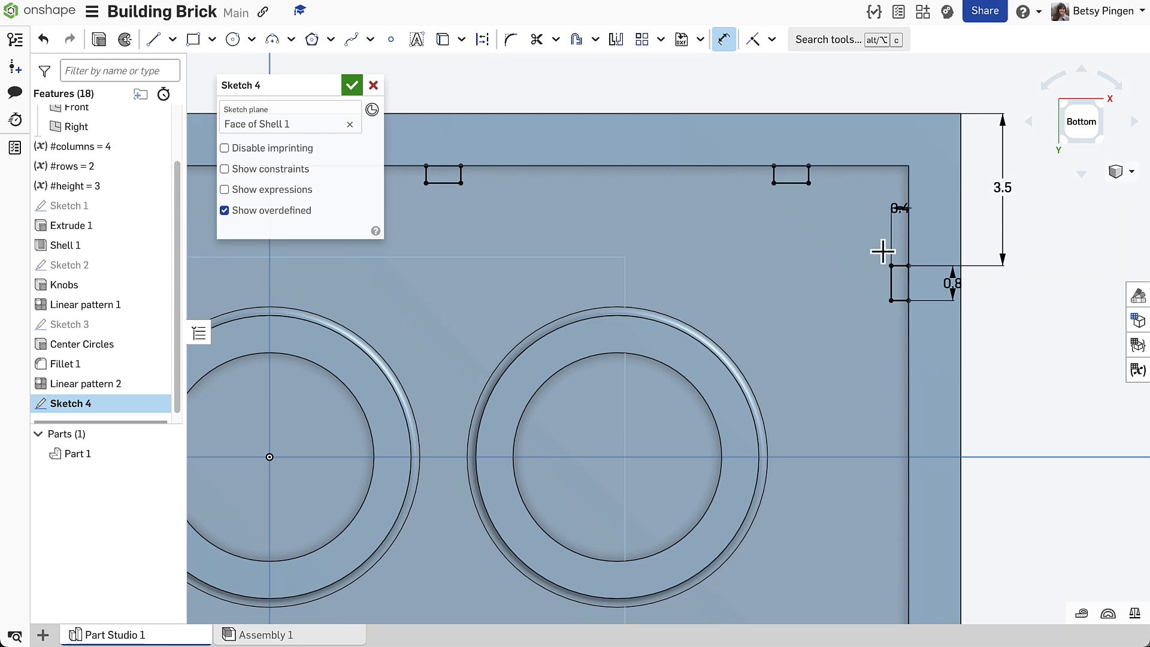
- Mirror the short-wall rib rectangle about the Right plane onto the opposite short inner wall
{"action": "scroll", "coordinate": [680, 364], "scroll_direction": "down", "scroll_amount": 5}
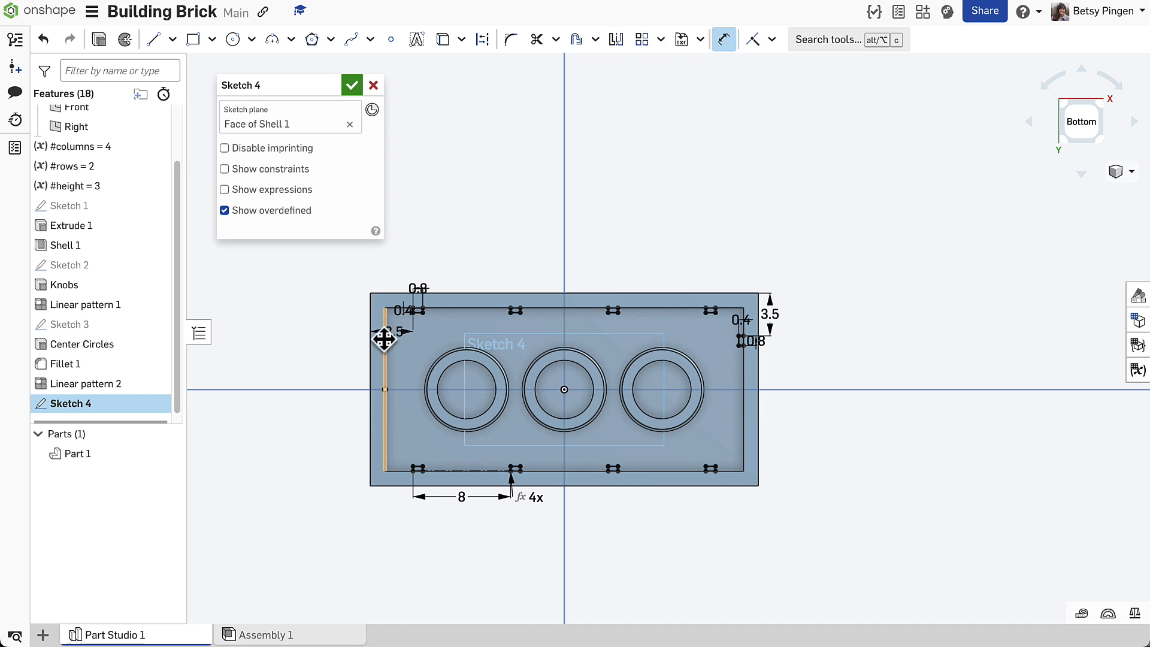
{"action": "left_click", "coordinate": [616, 39]}
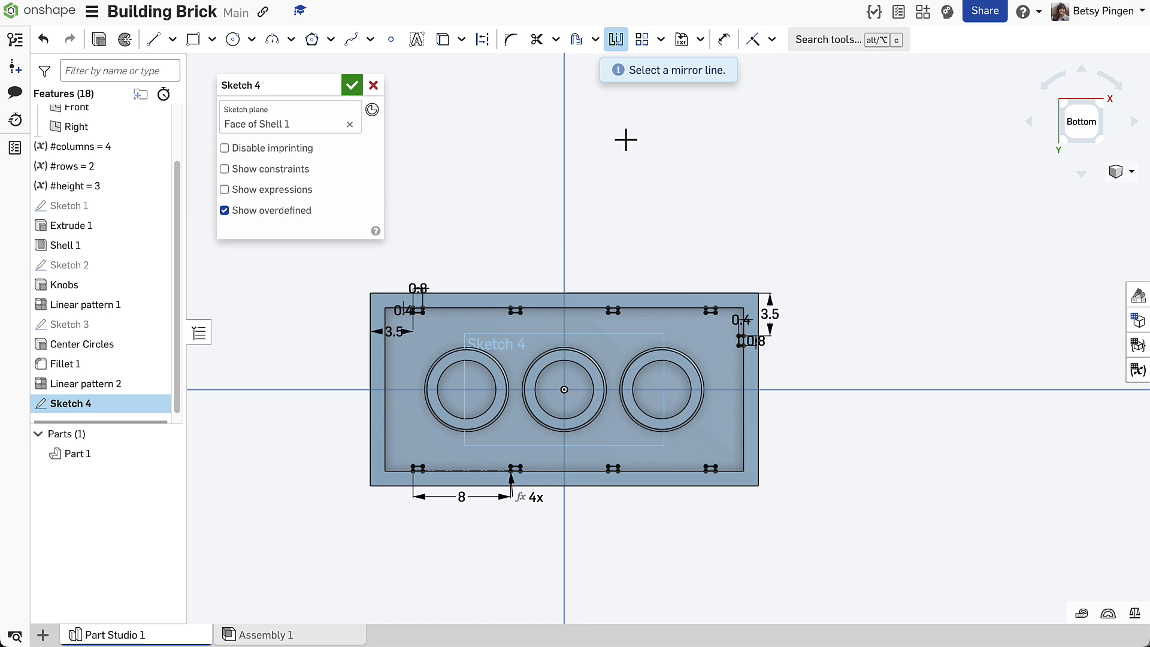
{"action": "left_click", "coordinate": [564, 181]}
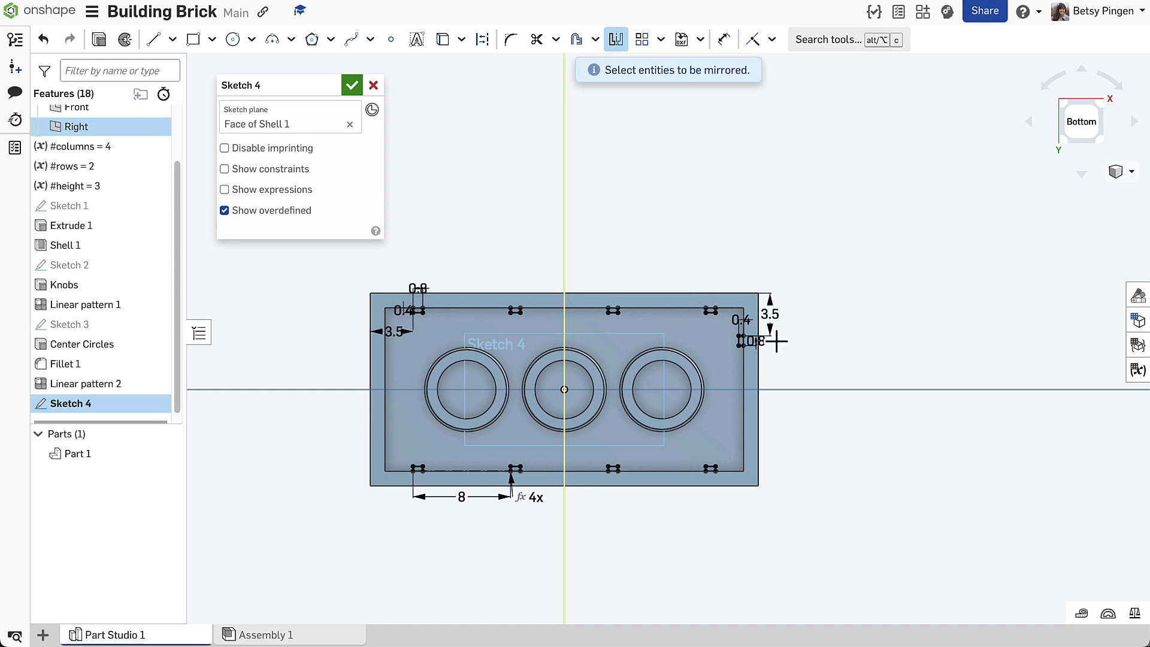
{"action": "scroll", "coordinate": [773, 341], "scroll_direction": "up", "scroll_amount": 3}
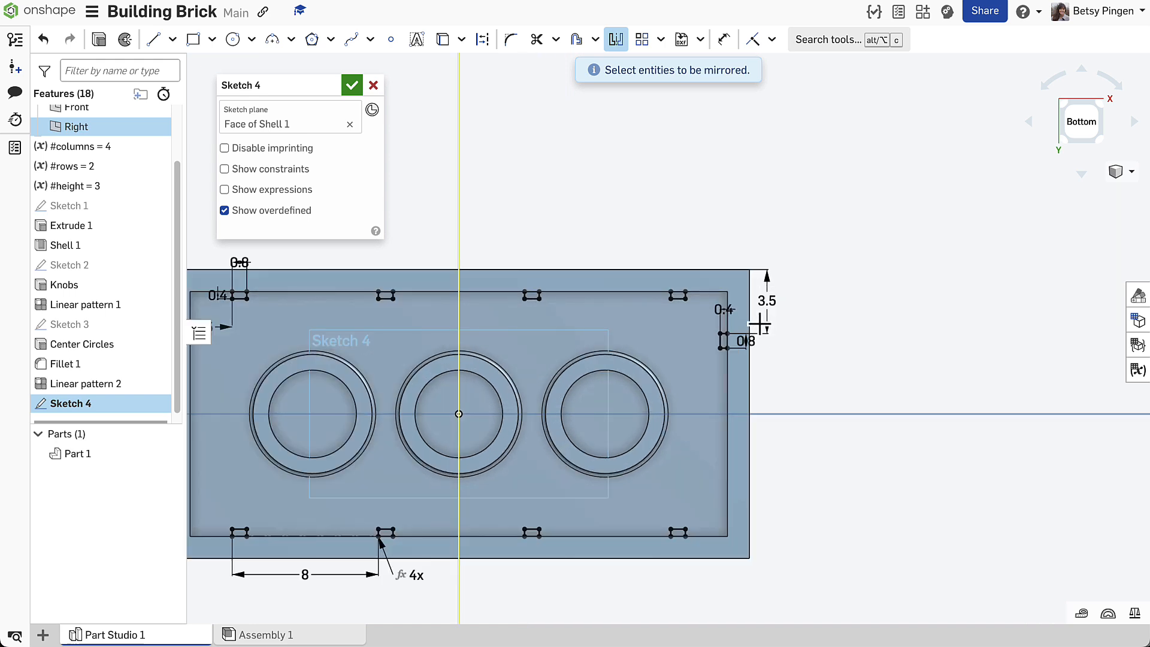
{"action": "left_click_drag", "start_coordinate": [760, 323], "coordinate": [699, 362]}
{"action": "scroll", "coordinate": [699, 362], "scroll_direction": "down", "scroll_amount": 3}
{"action": "middle_click_drag", "start_coordinate": [592, 392], "coordinate": [597, 390]}
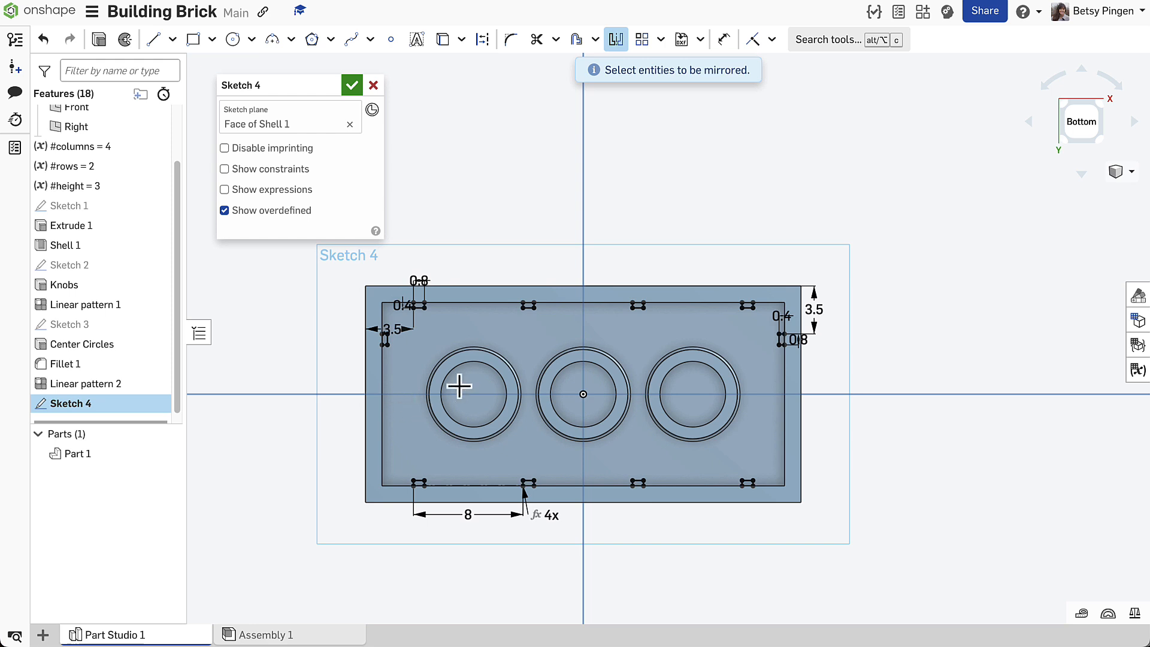
- Start a sketch linear pattern of both short-wall rib rectangles with 1 instance in the horizontal direction
{"action": "left_click", "coordinate": [642, 39]}
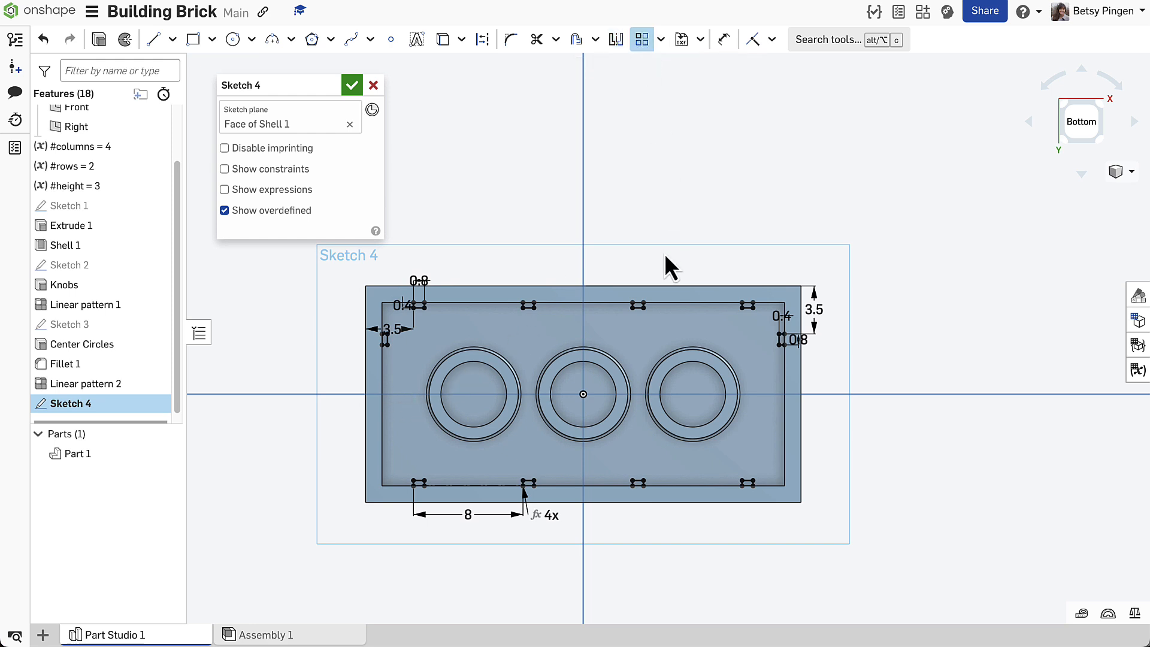
{"action": "left_click_drag", "start_coordinate": [770, 340], "coordinate": [356, 393]}
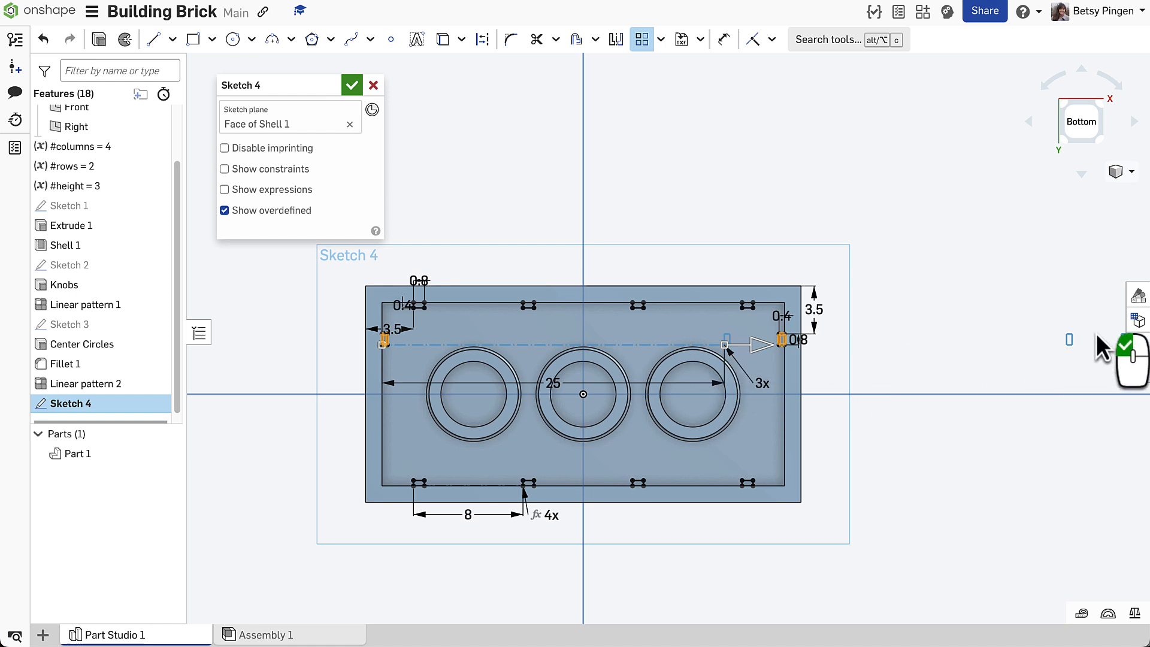
{"action": "double_click", "coordinate": [763, 390]}
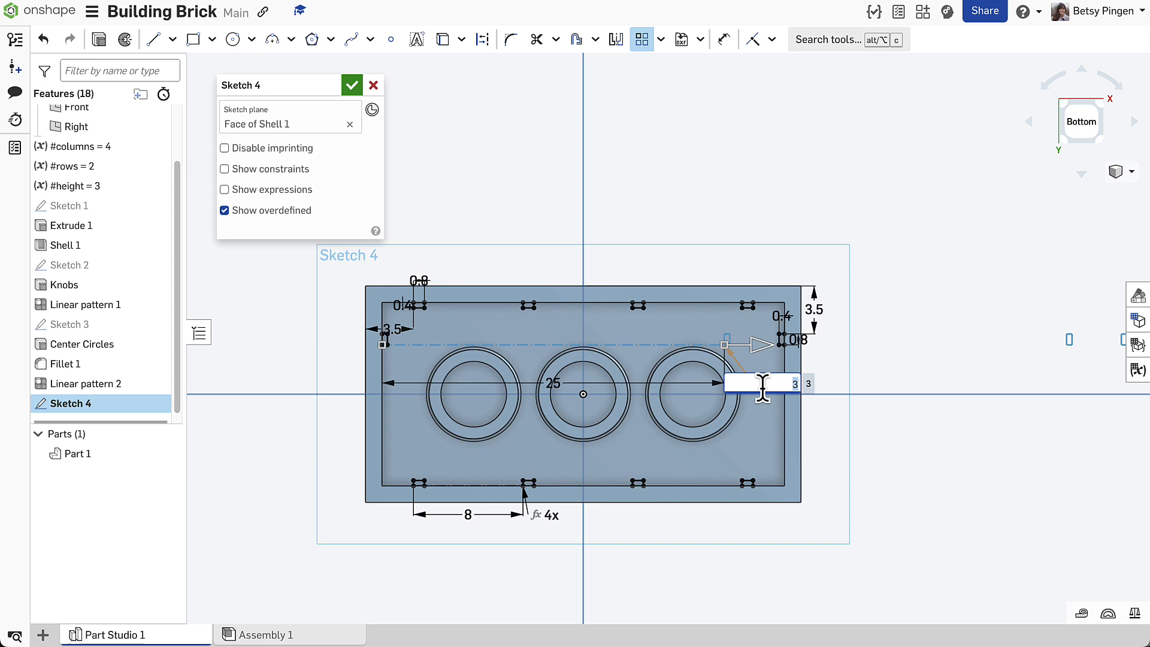
{"action": "type", "text": "1"}
{"action": "key", "text": "Return"}
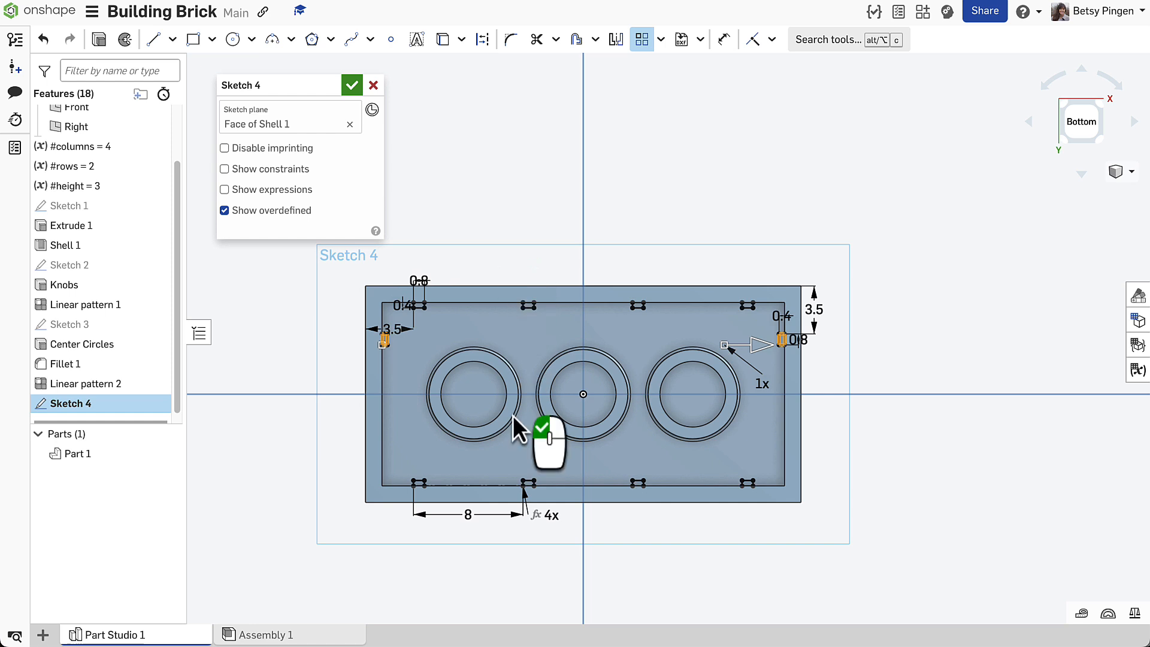
- Flip the pattern's vertical direction toward the opposite long wall and set its instance count to #rows
{"action": "scroll", "coordinate": [513, 415], "scroll_direction": "down", "scroll_amount": 5}
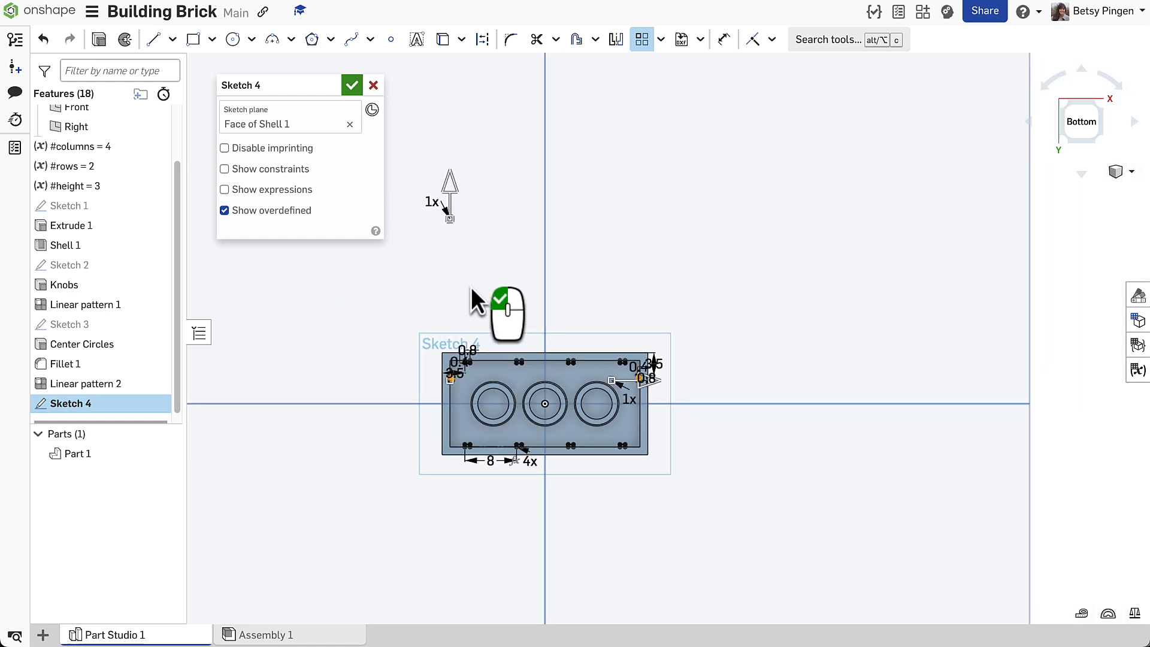
{"action": "left_click", "coordinate": [456, 189]}
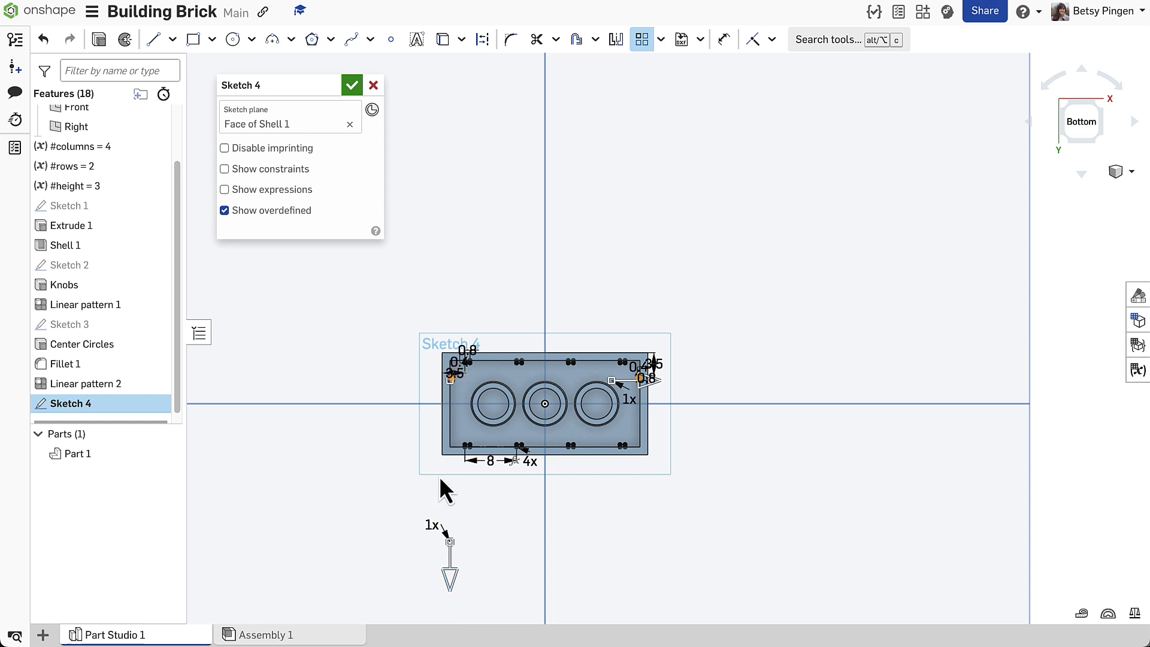
{"action": "double_click", "coordinate": [434, 526]}
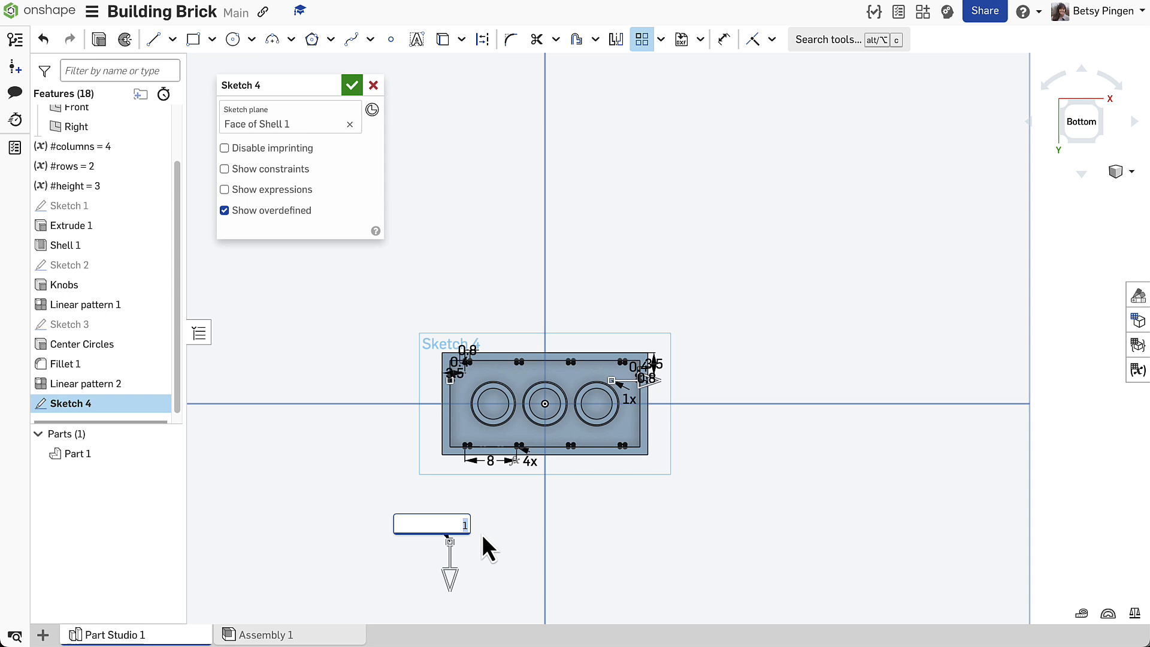
{"action": "type", "text": "#"}
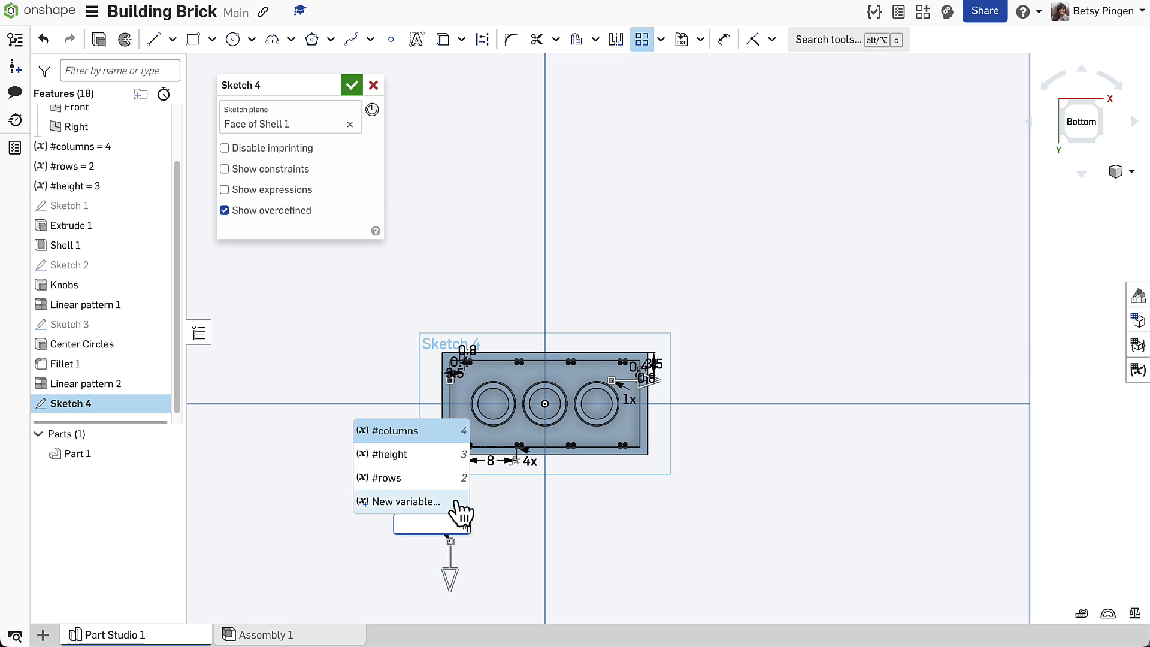
{"action": "left_click", "coordinate": [418, 484]}
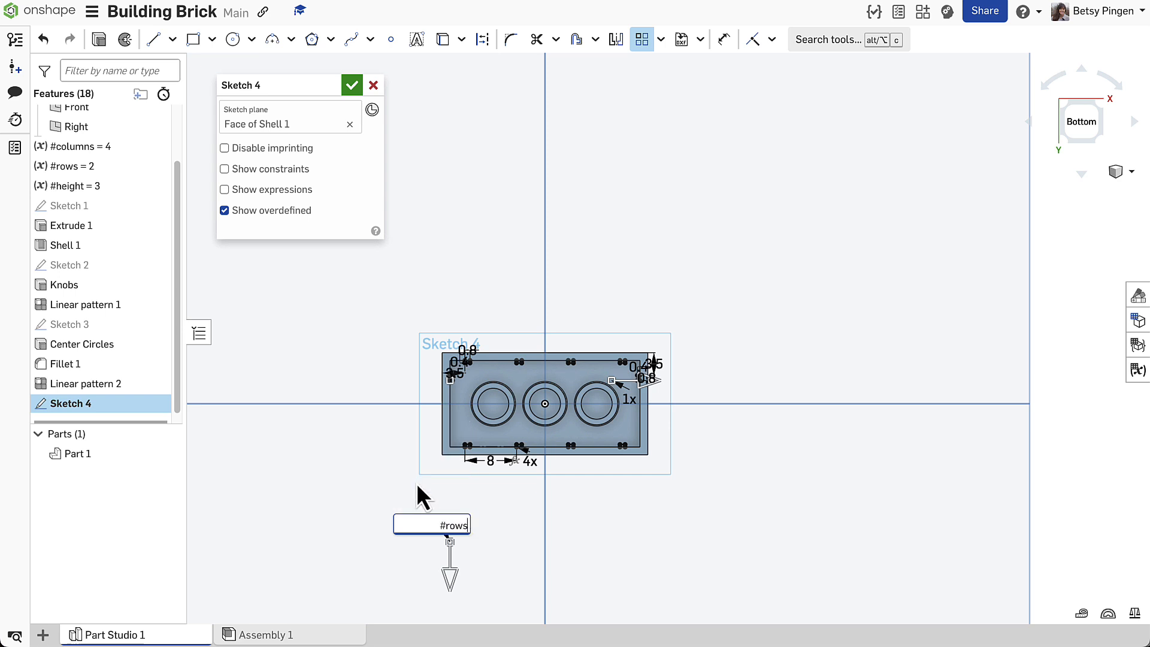
{"action": "left_click", "coordinate": [424, 497]}
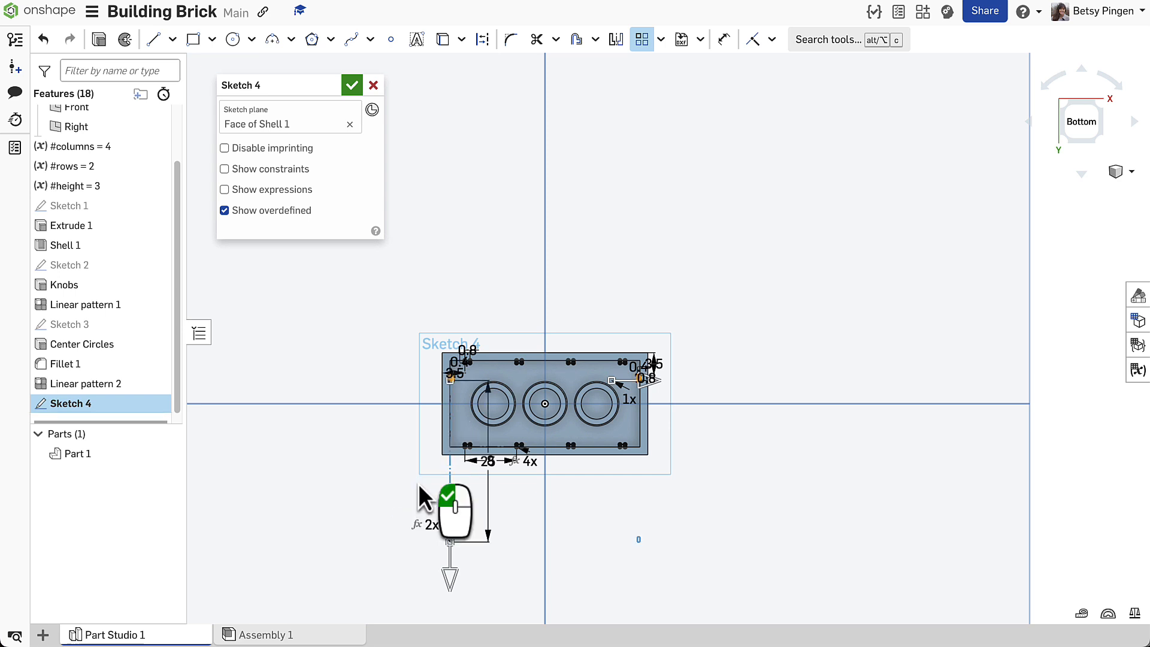
- Set the vertical spacing of the short-wall rib pattern to 8 mm and accept the pattern
{"action": "scroll", "coordinate": [392, 483], "scroll_direction": "down", "scroll_amount": 1}
{"action": "scroll", "coordinate": [392, 481], "scroll_direction": "up", "scroll_amount": 1}
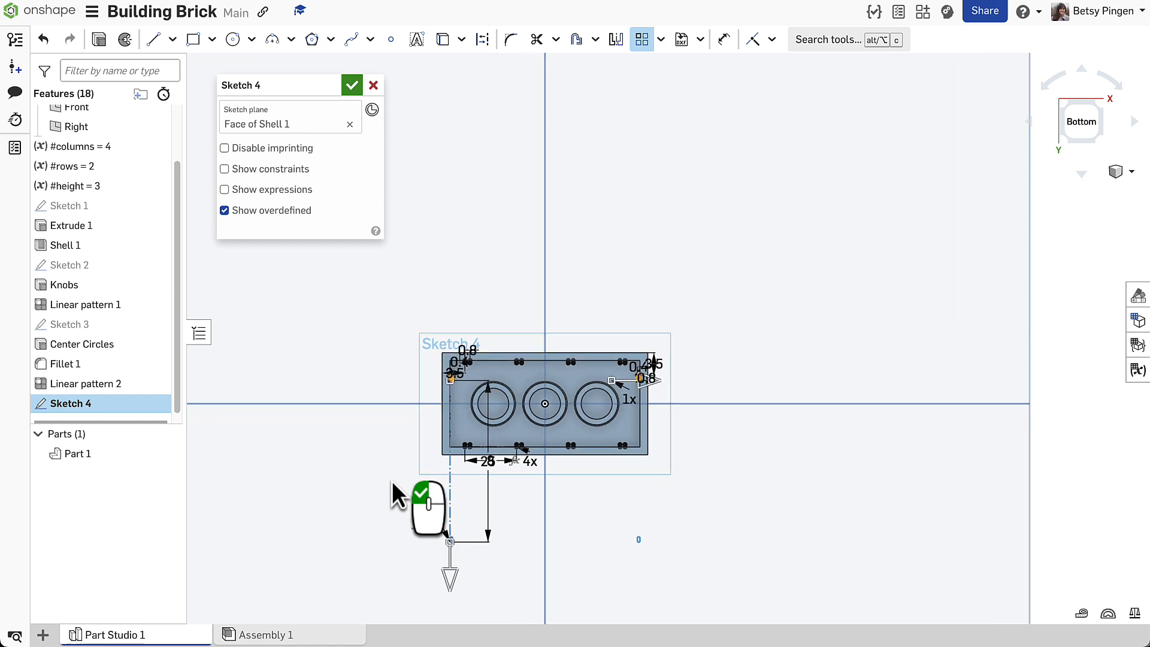
{"action": "left_click_drag", "start_coordinate": [487, 463], "coordinate": [405, 464]}
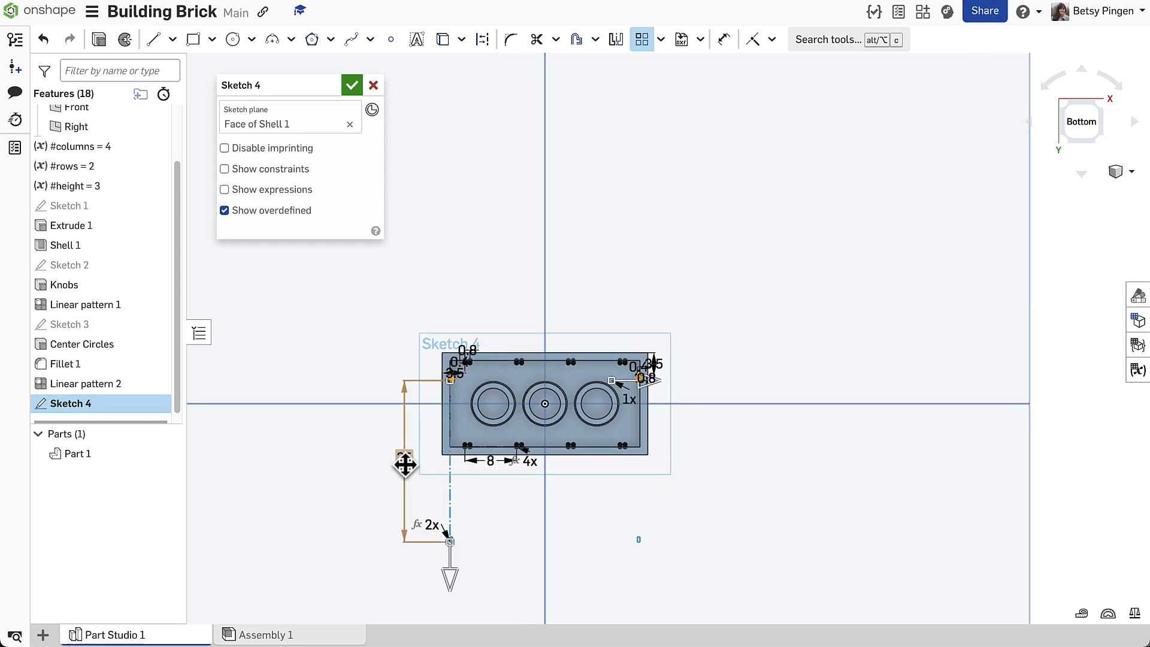
{"action": "left_click", "coordinate": [454, 497]}
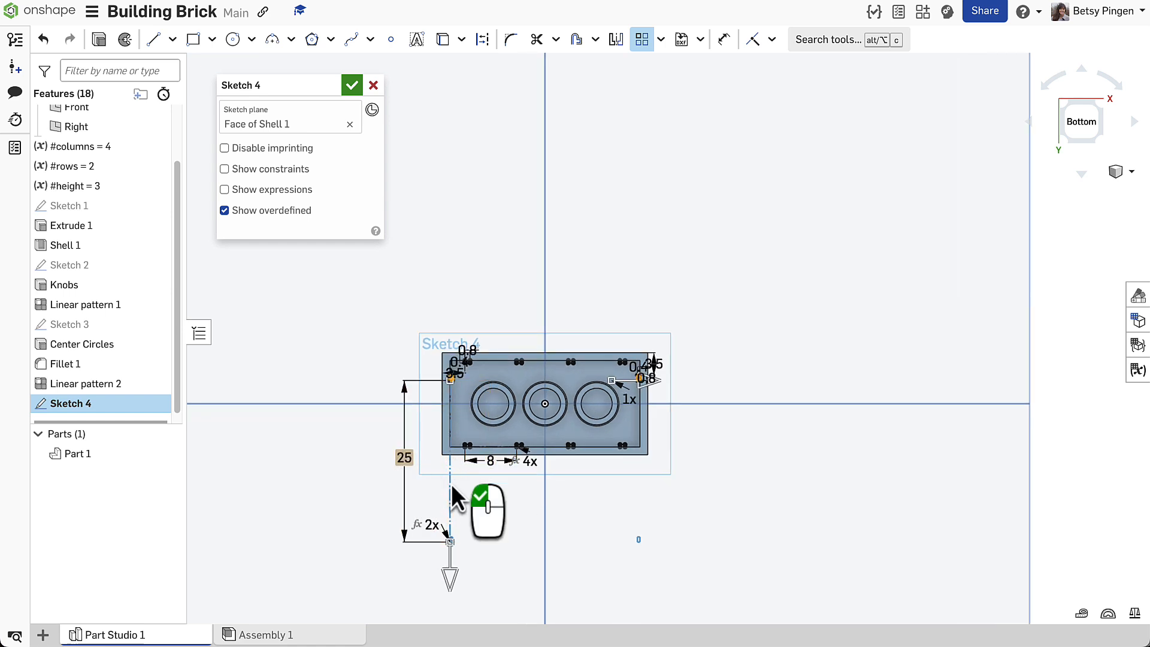
{"action": "scroll", "coordinate": [422, 481], "scroll_direction": "up", "scroll_amount": 1}
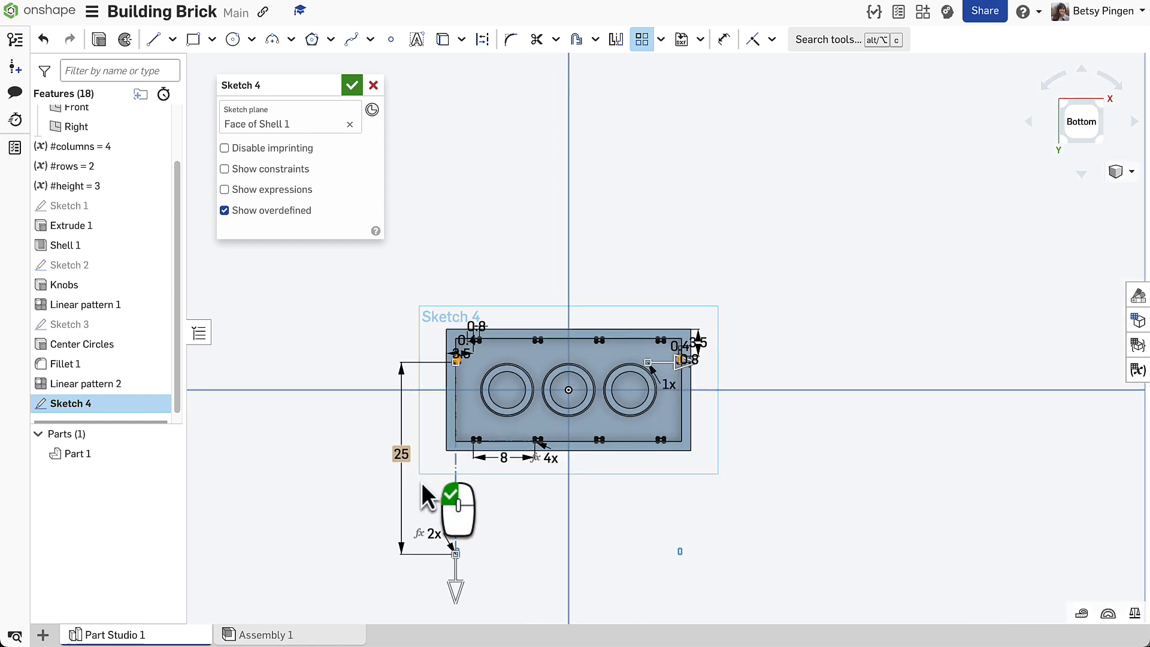
{"action": "double_click", "coordinate": [402, 459]}
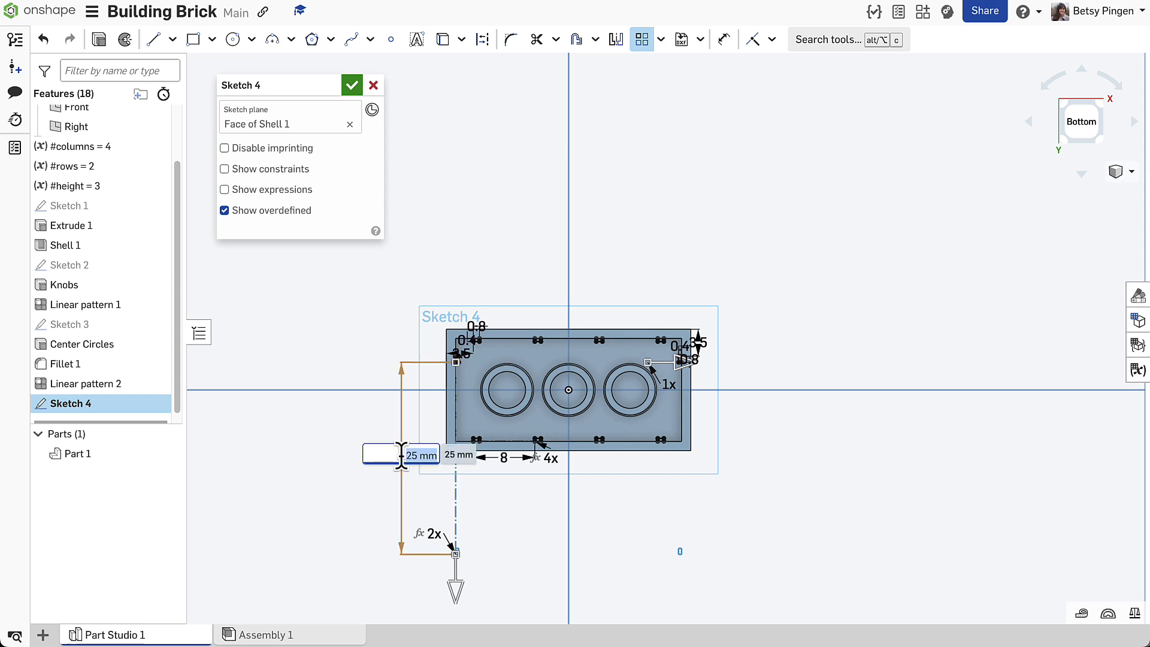
{"action": "type", "text": "8"}
{"action": "key", "text": "Return"}
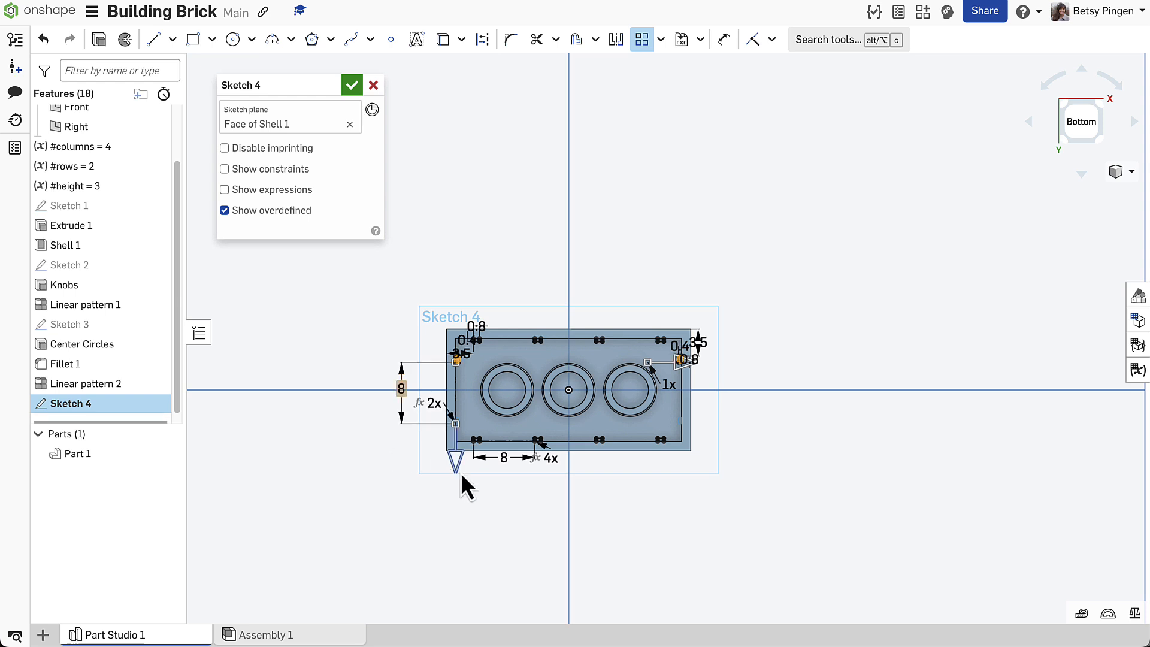
{"action": "scroll", "coordinate": [458, 458], "scroll_direction": "up", "scroll_amount": 5}
{"action": "scroll", "coordinate": [455, 458], "scroll_direction": "down", "scroll_amount": 3}
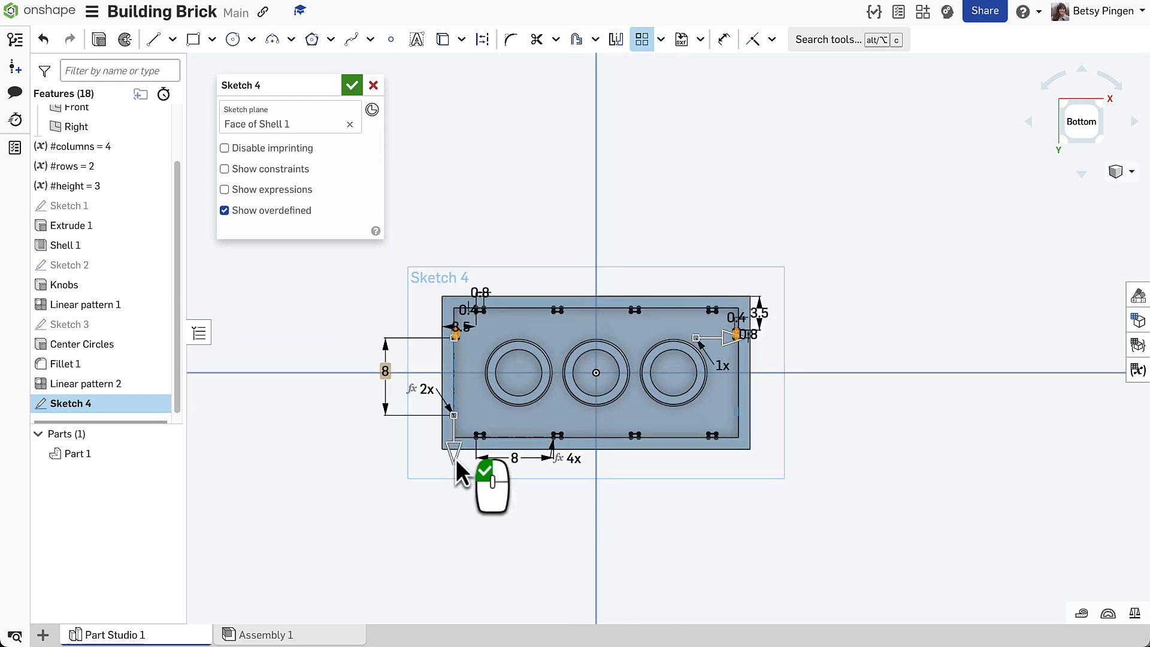
{"action": "left_click", "coordinate": [869, 414]}
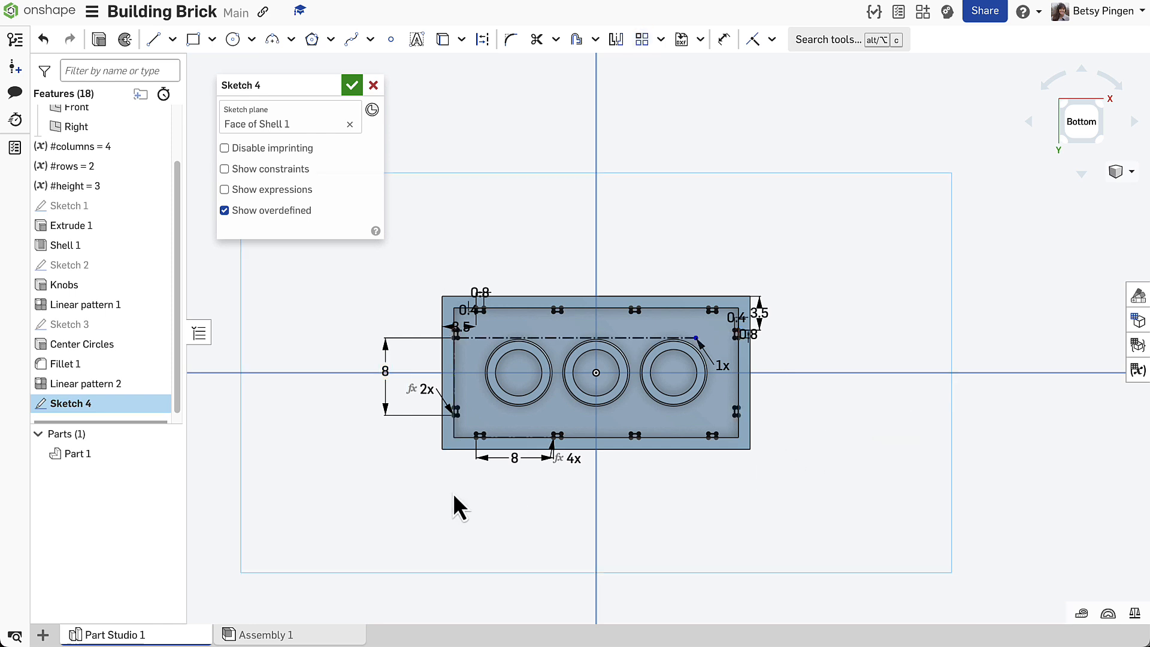
- Extrude all the wall-rib rectangles as an Add up to the brick's open bottom rim face
{"action": "left_click", "coordinate": [455, 339]}
{"action": "scroll", "coordinate": [461, 402], "scroll_direction": "up", "scroll_amount": 3}
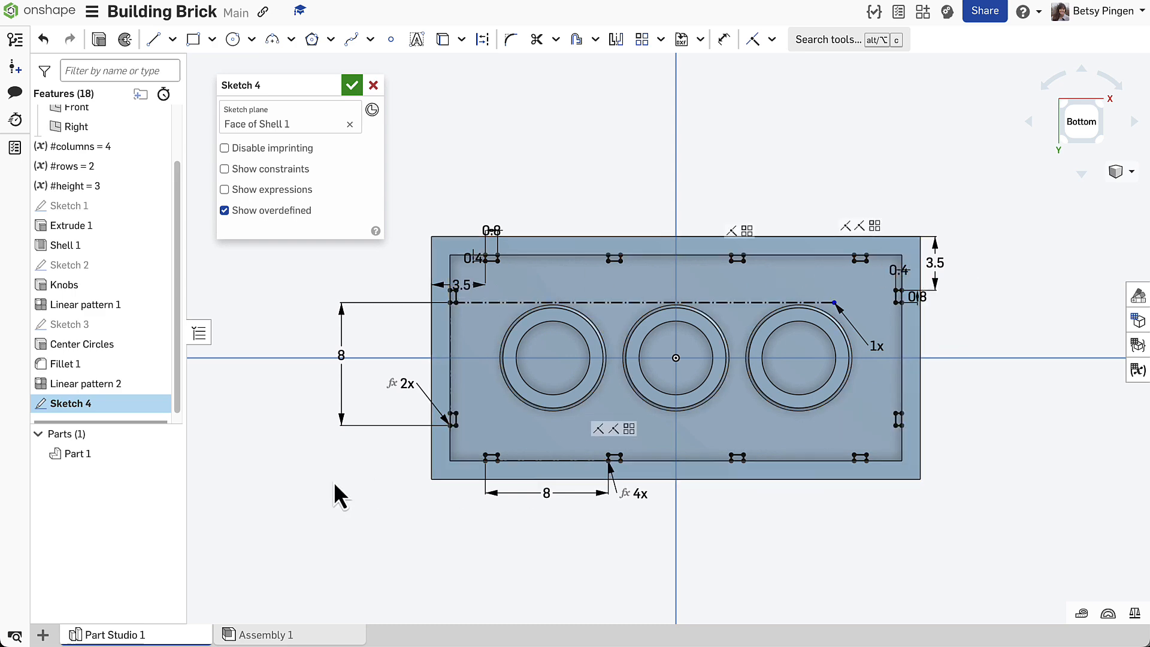
{"action": "mouse_move", "coordinate": [334, 494]}
{"action": "right_mouse_down"}
{"action": "mouse_move", "coordinate": [347, 467]}
{"action": "mouse_move", "coordinate": [341, 475]}
{"action": "right_mouse_up"}
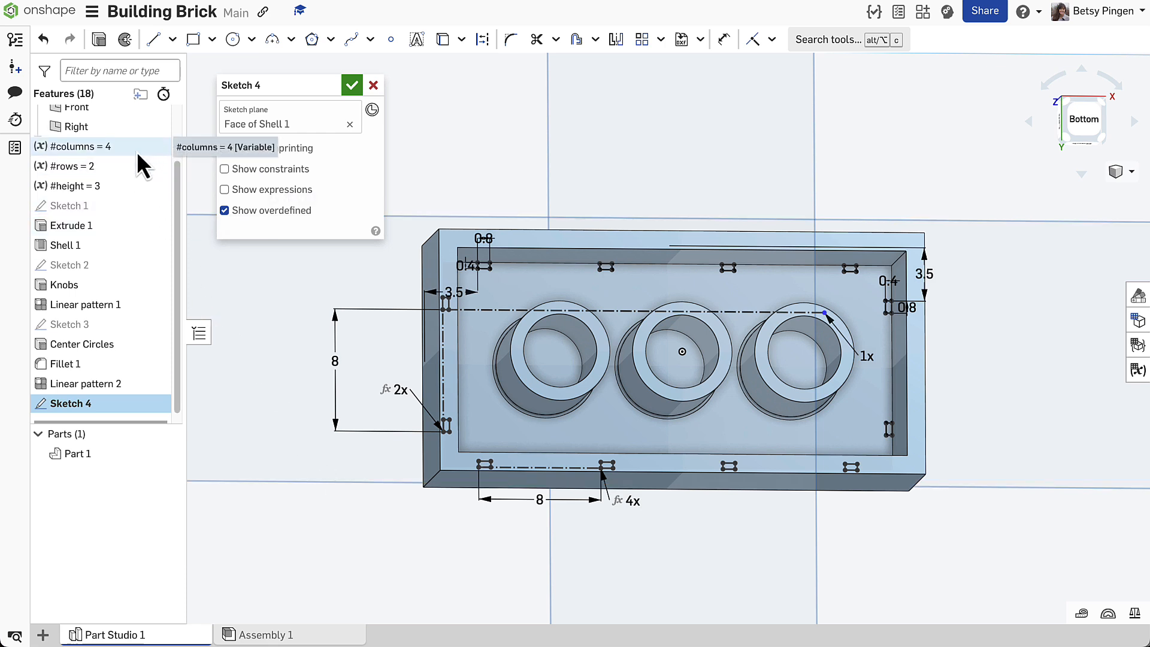
{"action": "left_click", "coordinate": [100, 40]}
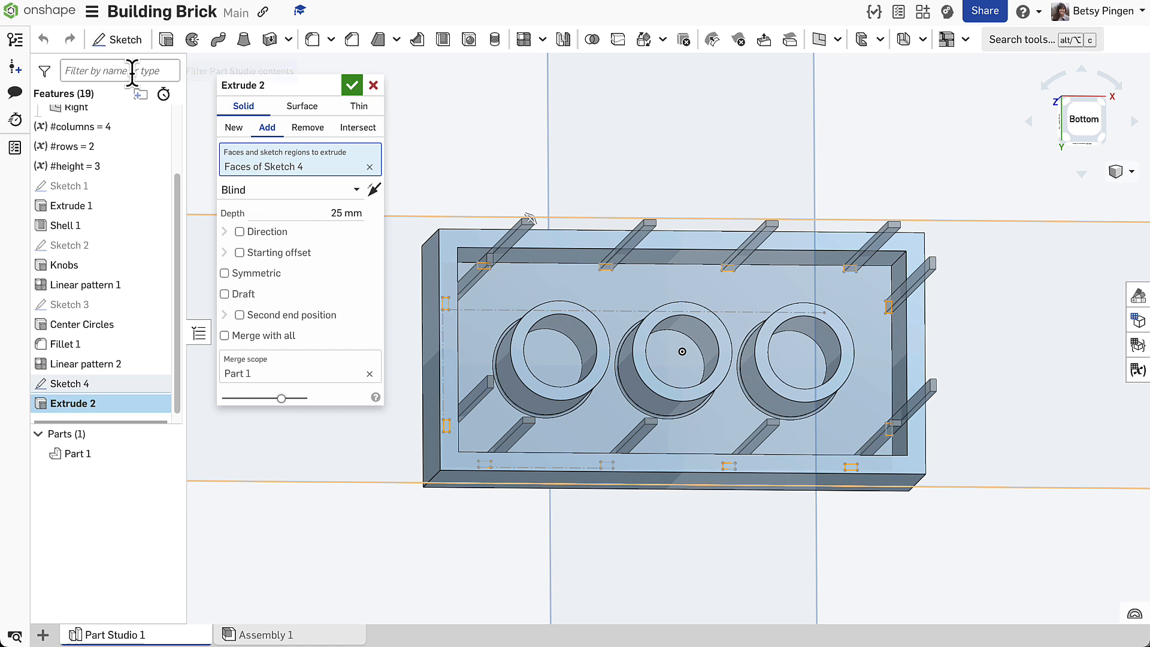
{"action": "left_click", "coordinate": [243, 190]}
{"action": "left_click", "coordinate": [267, 256]}
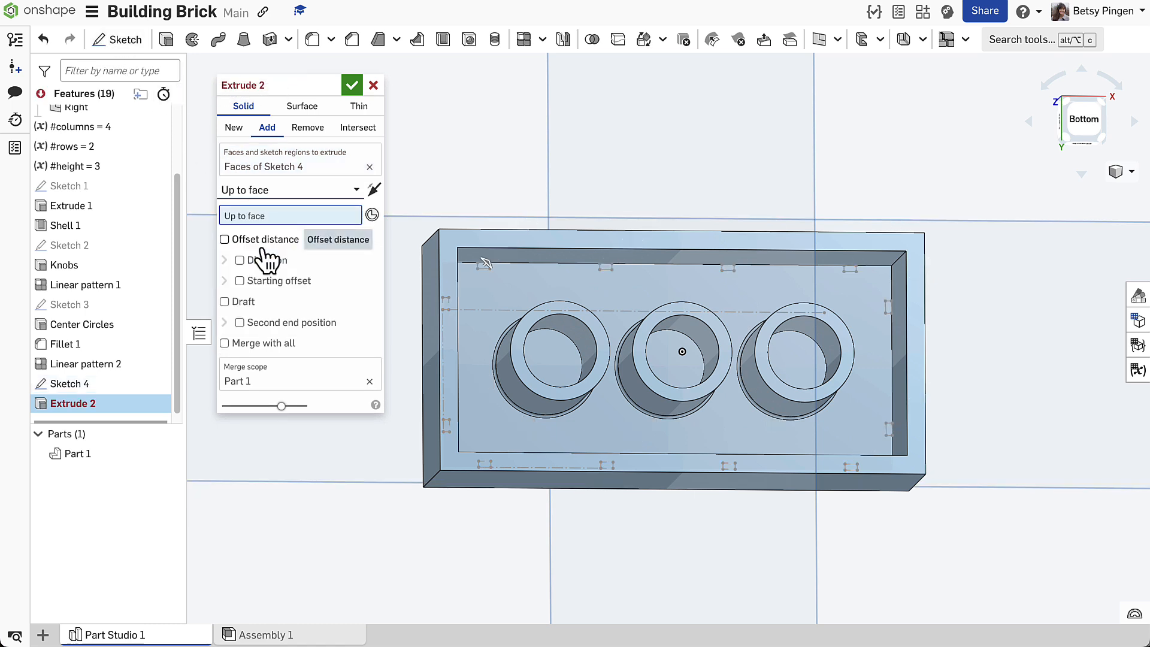
{"action": "left_click", "coordinate": [450, 243]}
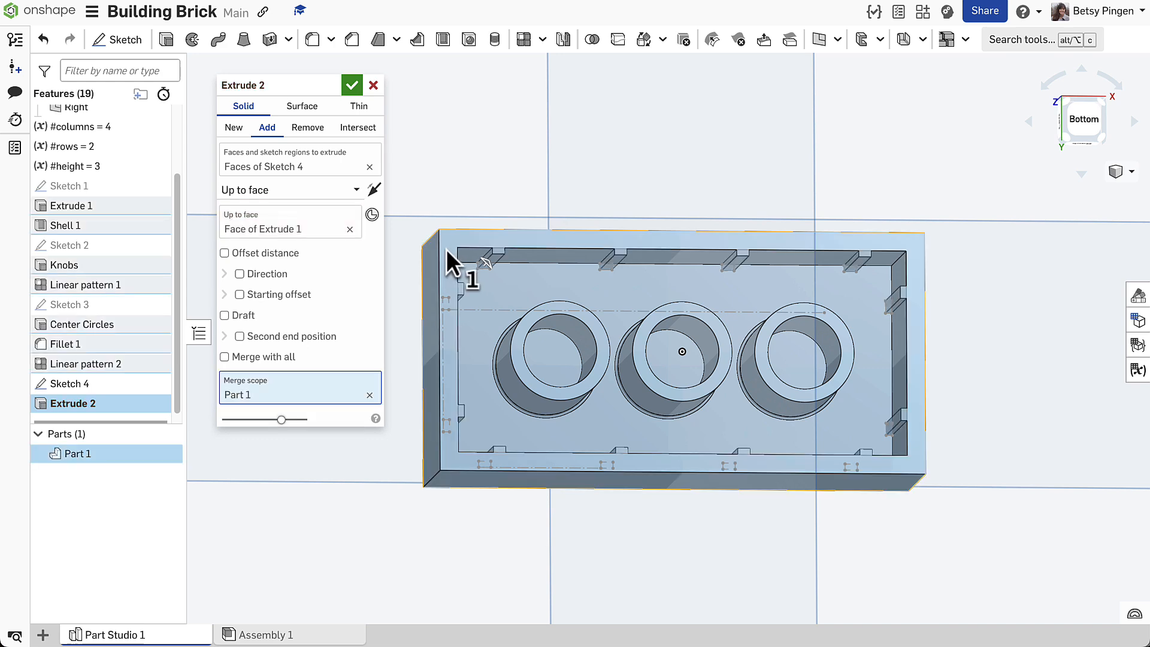
{"action": "mouse_move", "coordinate": [419, 236]}
{"action": "right_mouse_down"}
{"action": "mouse_move", "coordinate": [424, 217]}
{"action": "mouse_move", "coordinate": [420, 239]}
{"action": "right_mouse_up"}
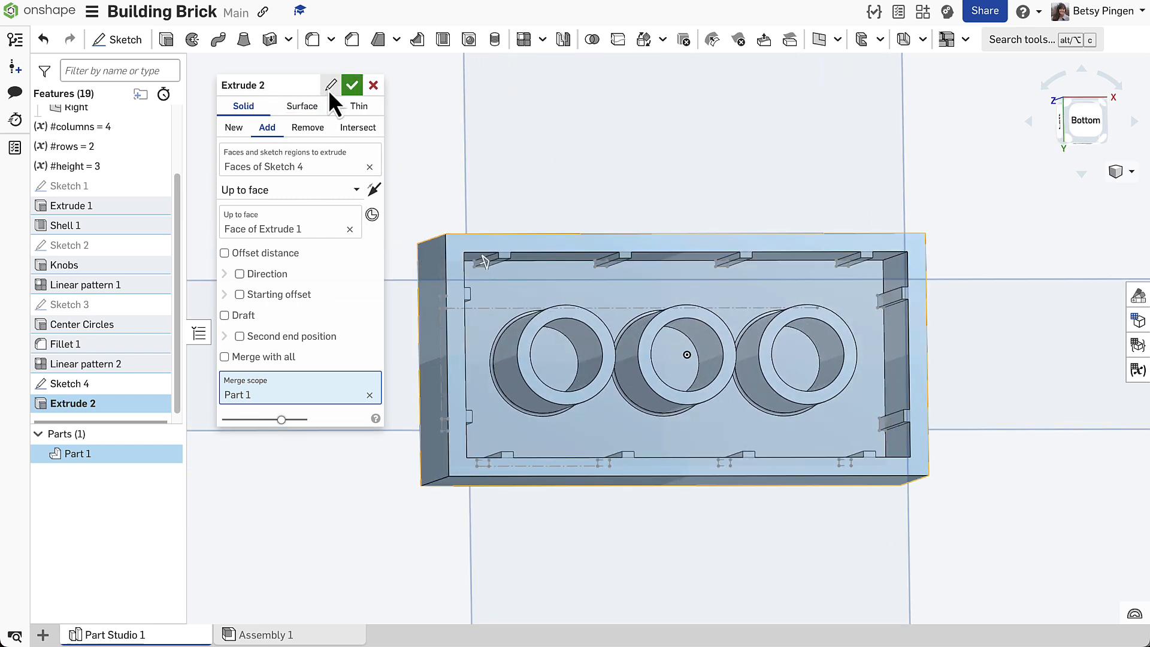
- Rename the rib extrusion as Tiny Boxes and accept the feature
{"action": "left_click", "coordinate": [330, 89]}
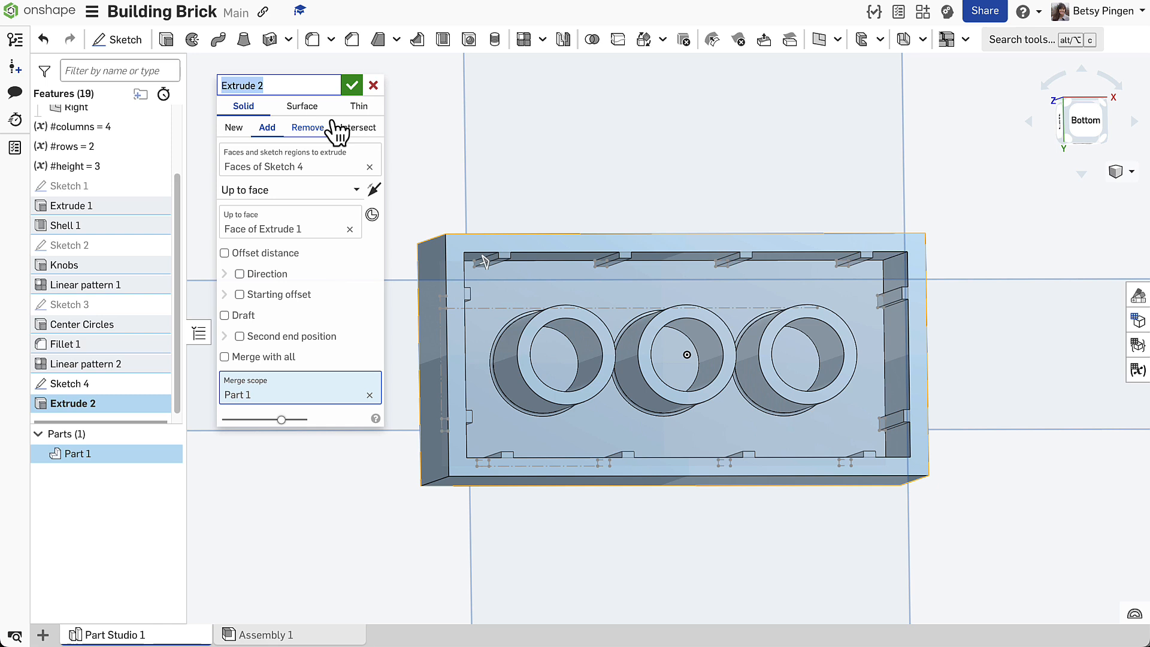
{"action": "type", "text": "Tiny Boxes"}
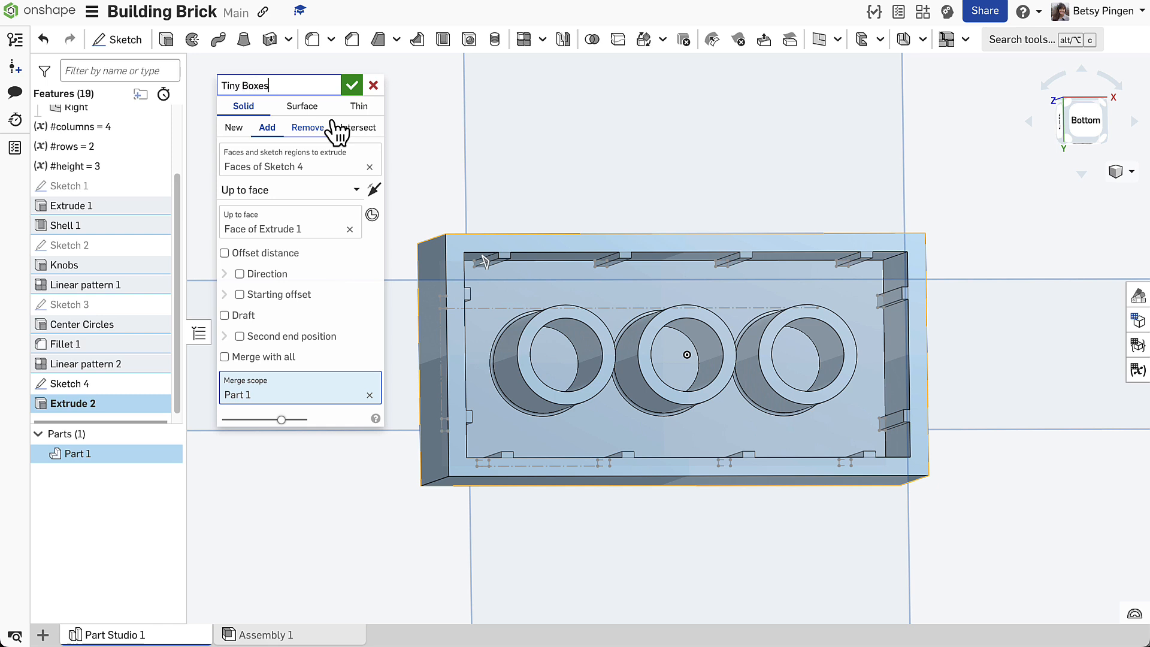
{"action": "left_click", "coordinate": [353, 85]}
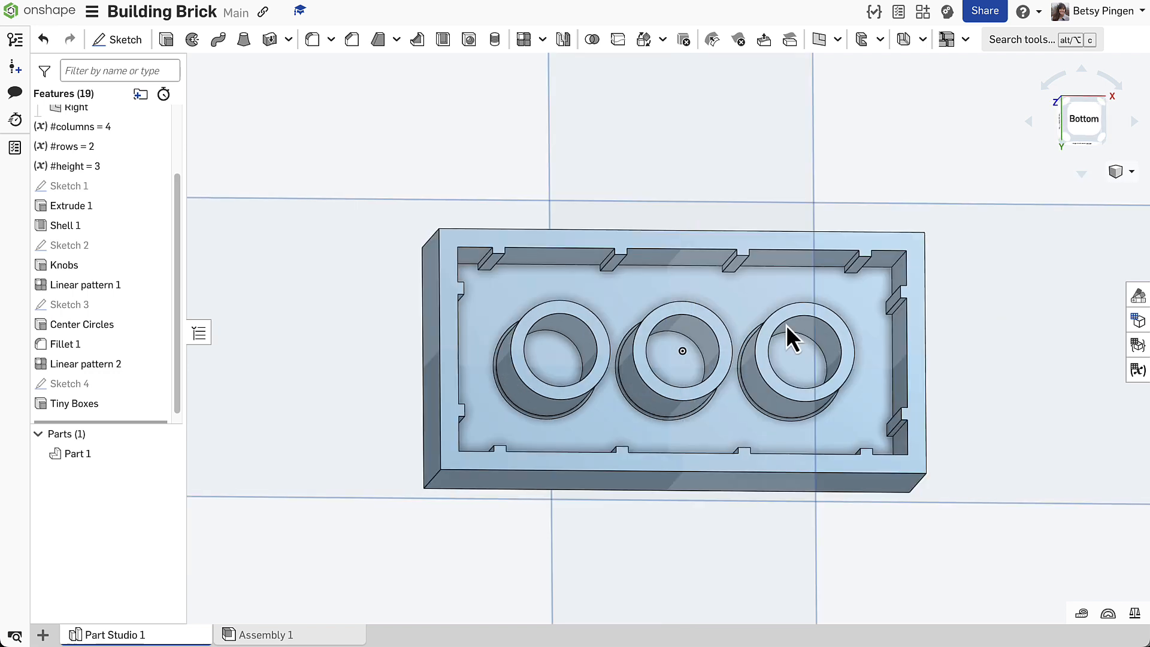
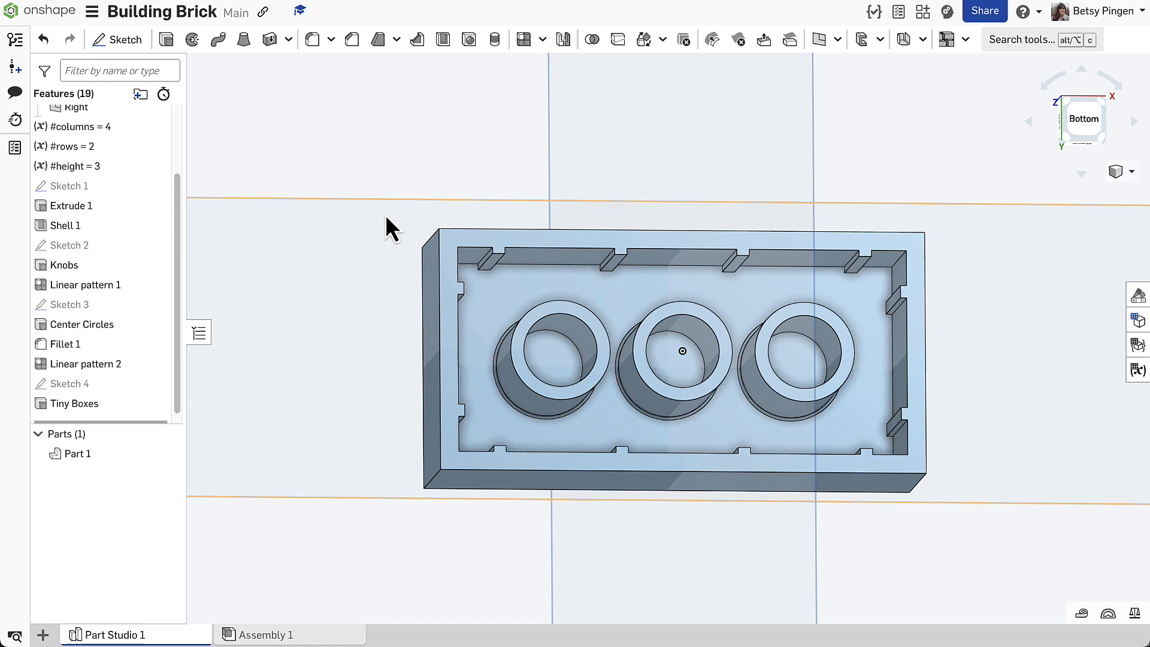
- Sketch a 0.6 mm wide, 4 mm long corner rectangle on the shell's inner face, starting from the long inner wall's edge
{"action": "left_click", "coordinate": [118, 39]}
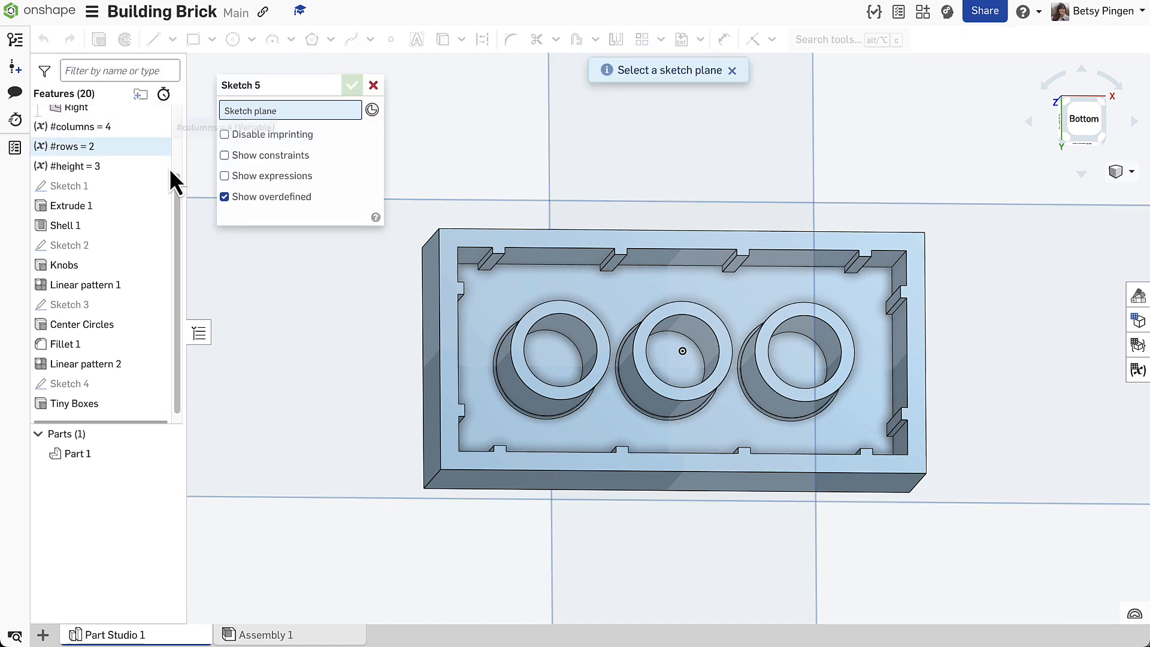
{"action": "left_click", "coordinate": [517, 293]}
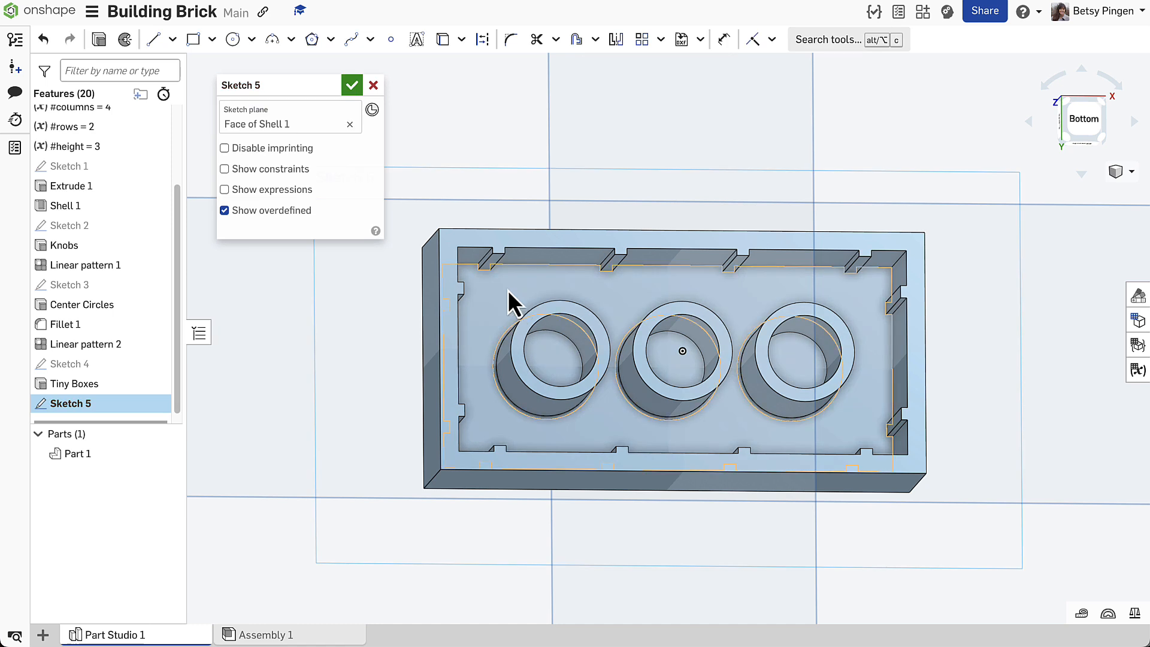
{"action": "left_click", "coordinate": [193, 39]}
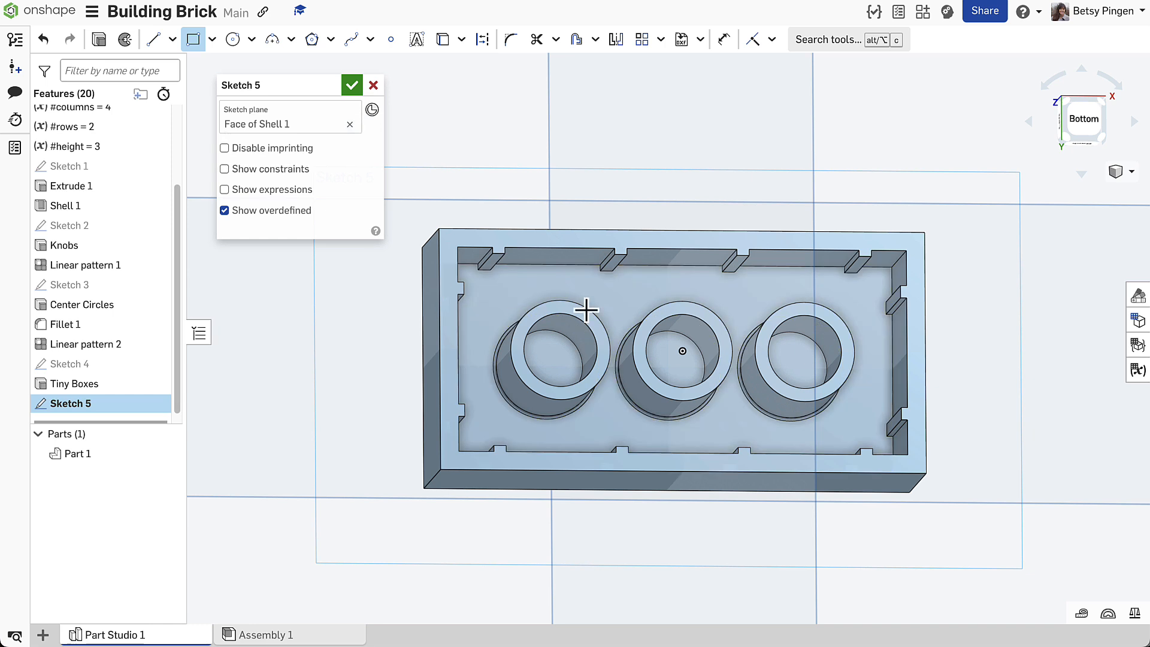
{"action": "left_click", "coordinate": [639, 265]}
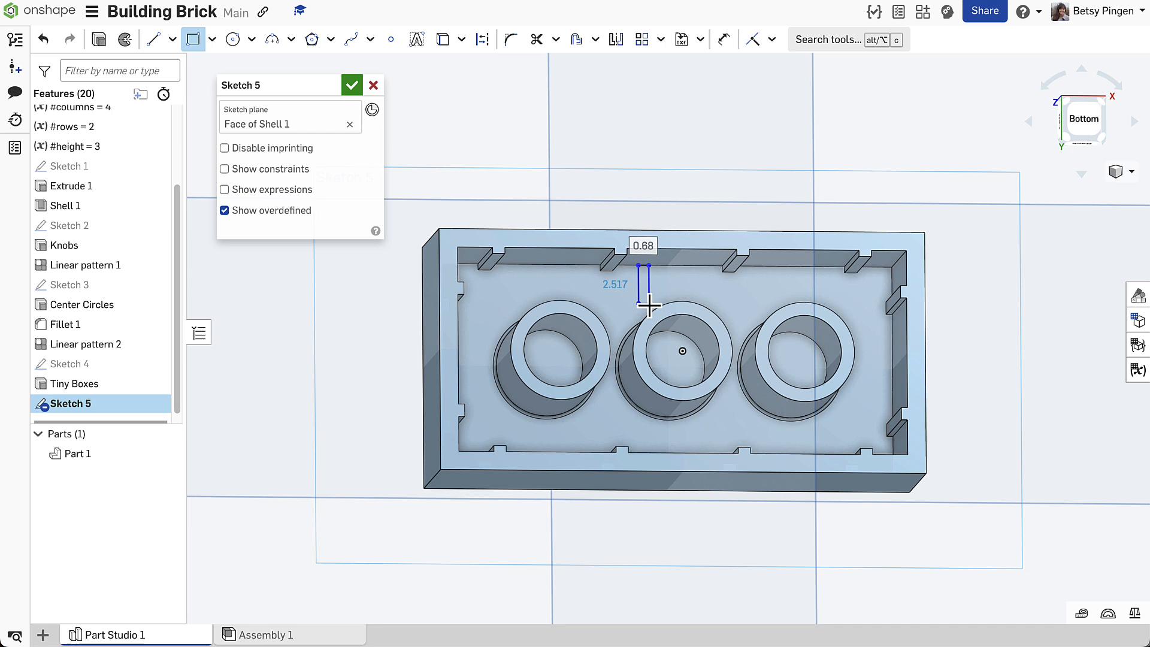
{"action": "type", "text": "0.6"}
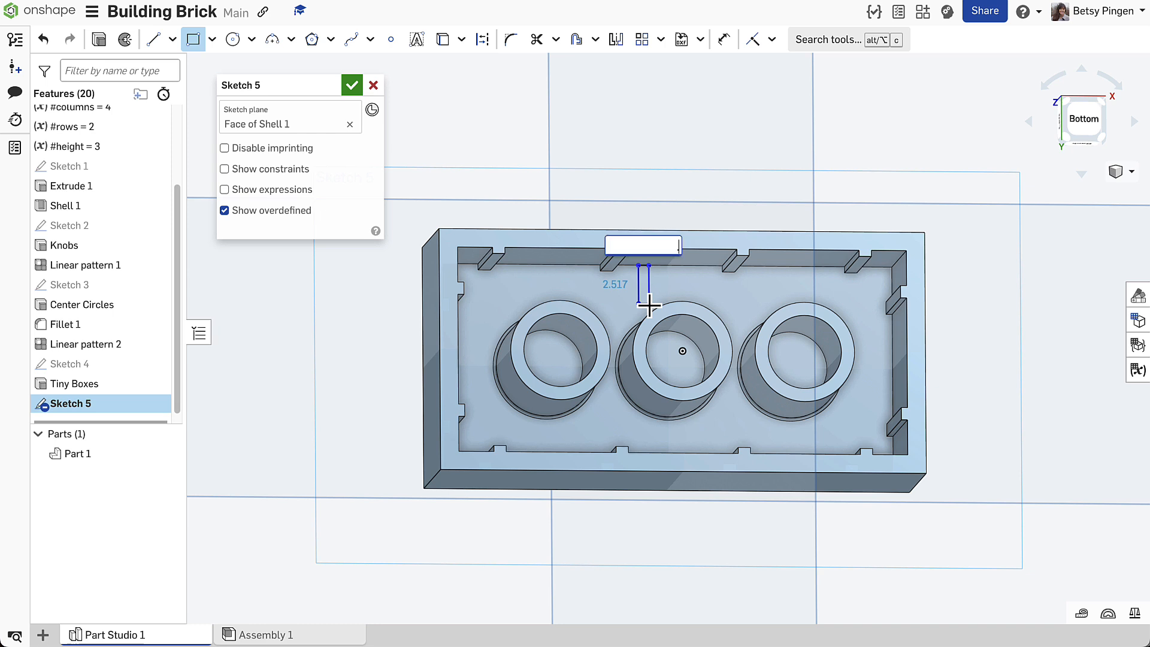
{"action": "key", "text": "Tab"}
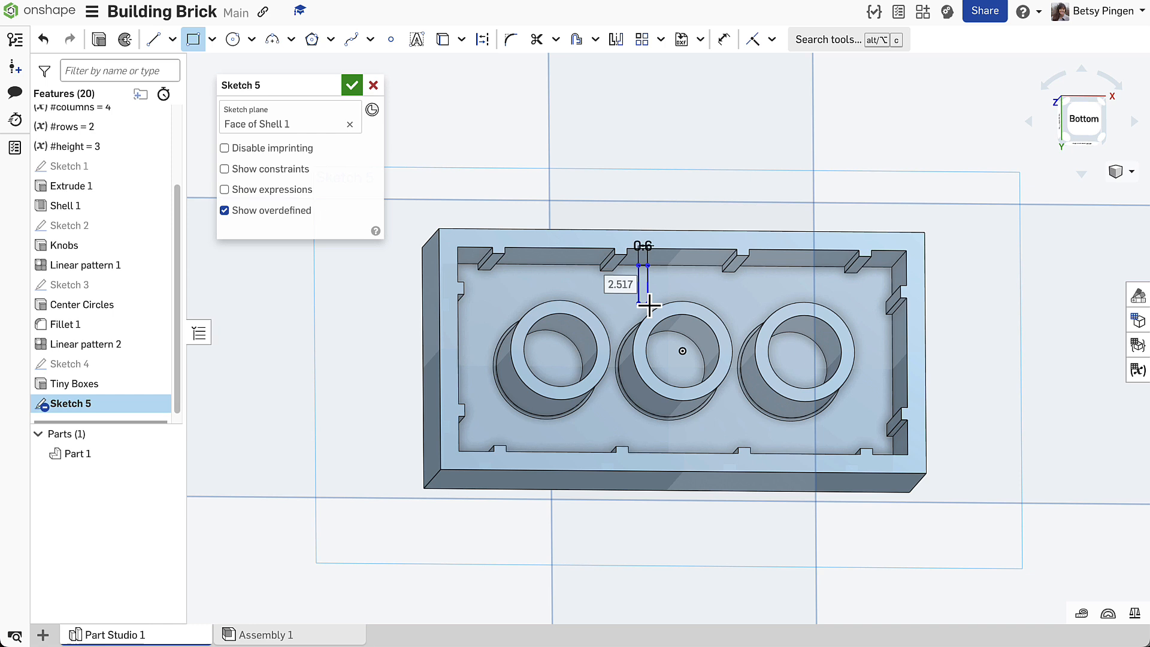
{"action": "type", "text": "4"}
{"action": "key", "text": "Return"}
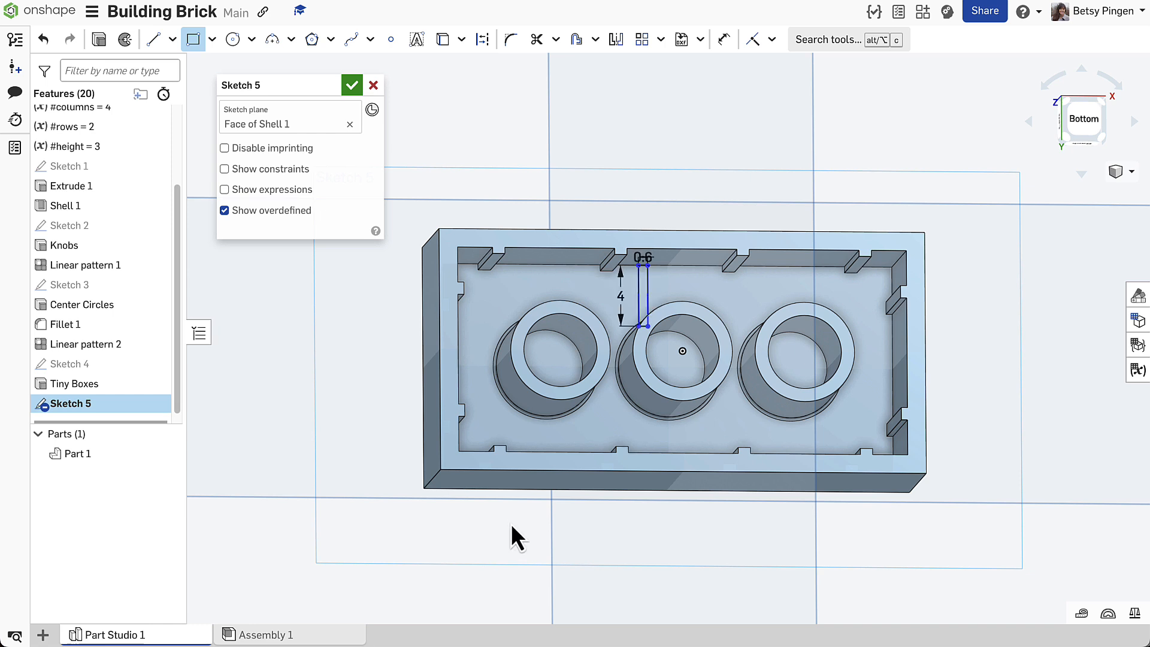
- Place sketch points at the midpoint of the rectangle's wall-side edge and at the midpoint of the long inner wall edge
{"action": "left_click", "coordinate": [392, 40]}
{"action": "scroll", "coordinate": [623, 255], "scroll_direction": "up", "scroll_amount": 6}
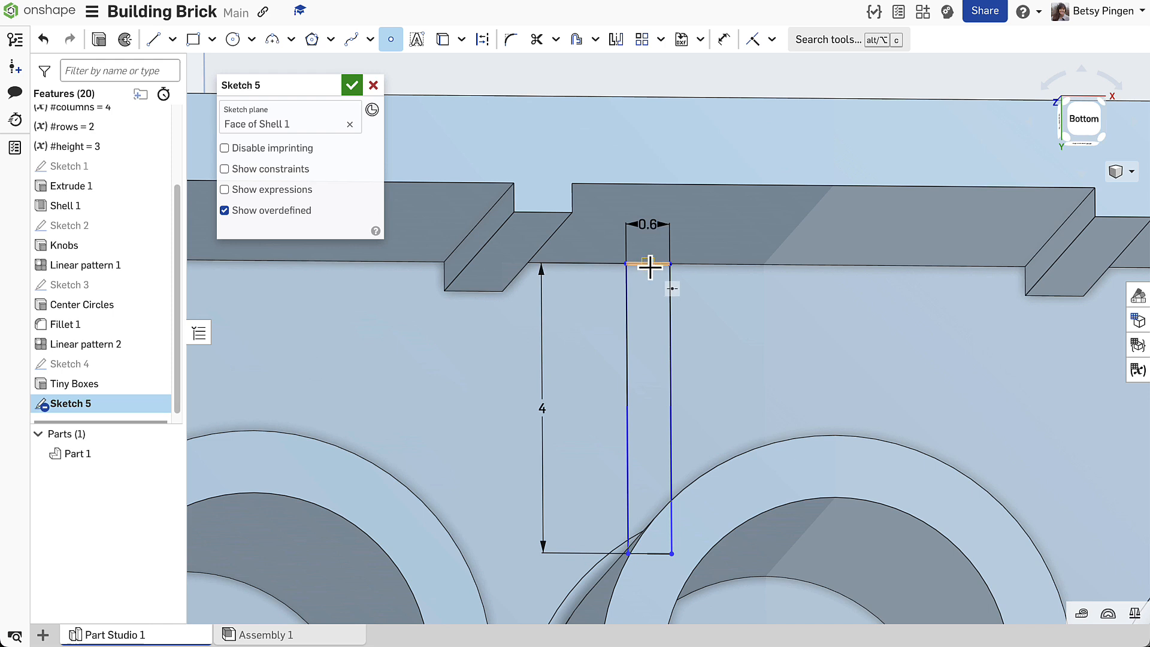
{"action": "left_click", "coordinate": [649, 264]}
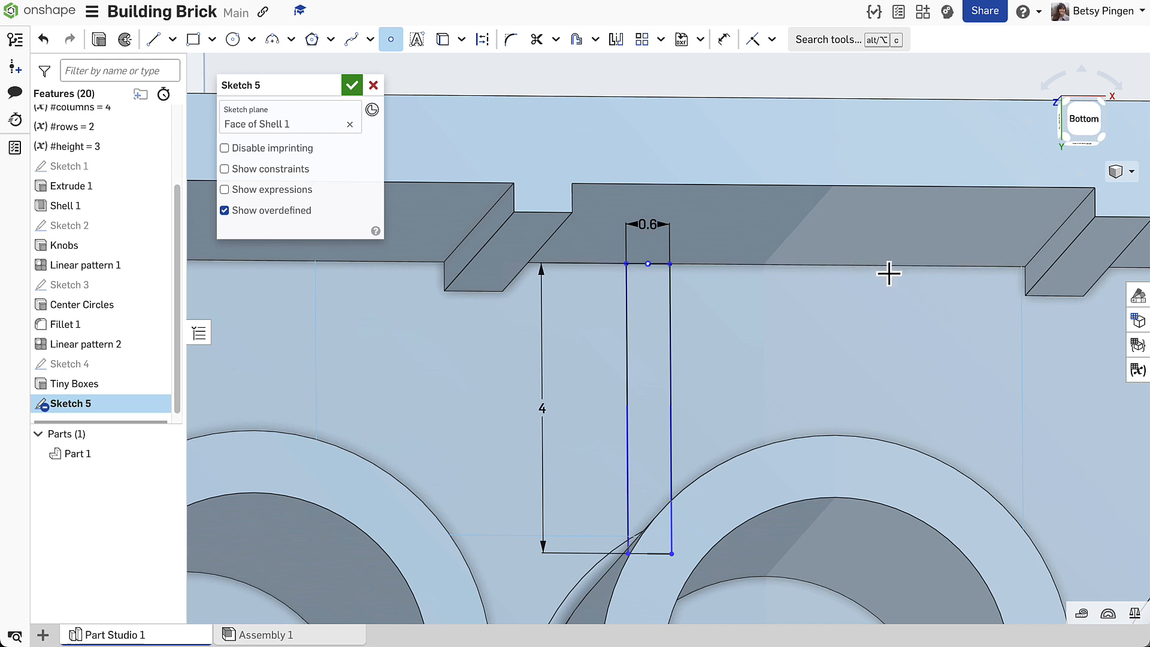
{"action": "left_click", "coordinate": [765, 265]}
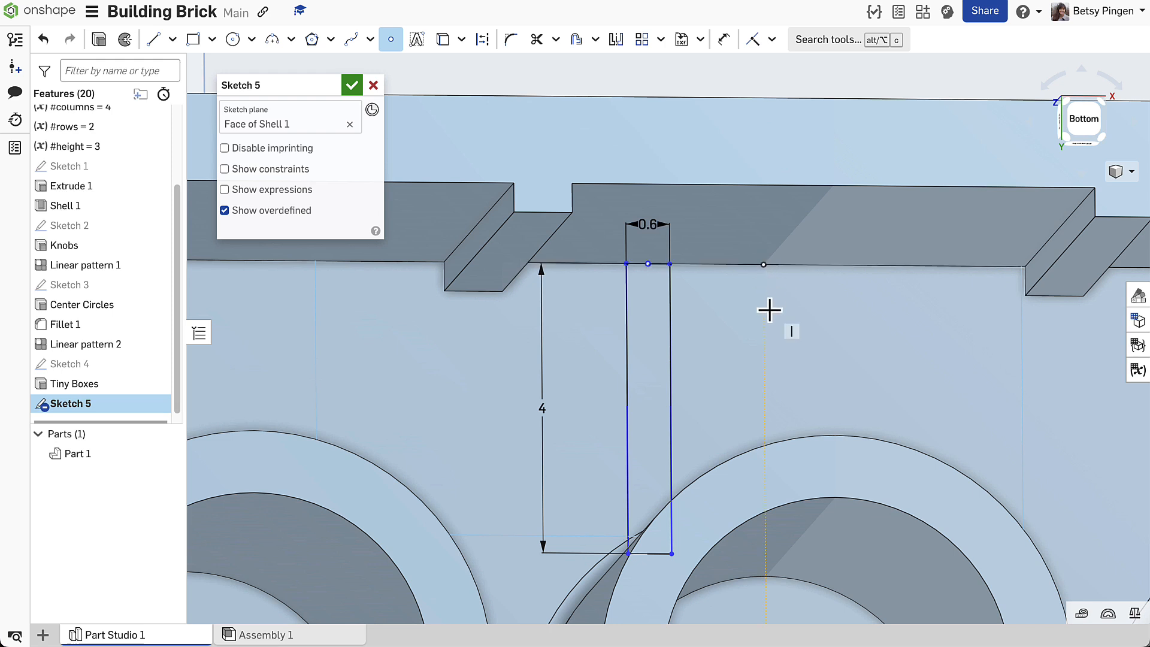
{"action": "scroll", "coordinate": [662, 333], "scroll_direction": "down", "scroll_amount": 5}
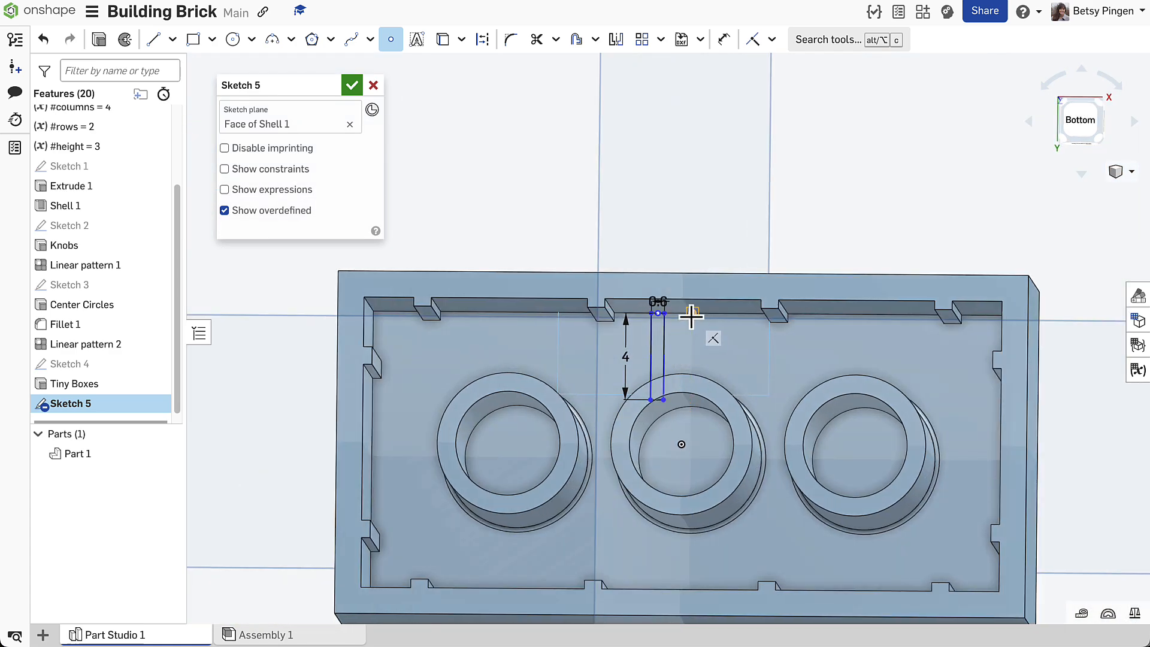
{"action": "right_click_drag", "start_coordinate": [714, 339], "coordinate": [720, 339]}
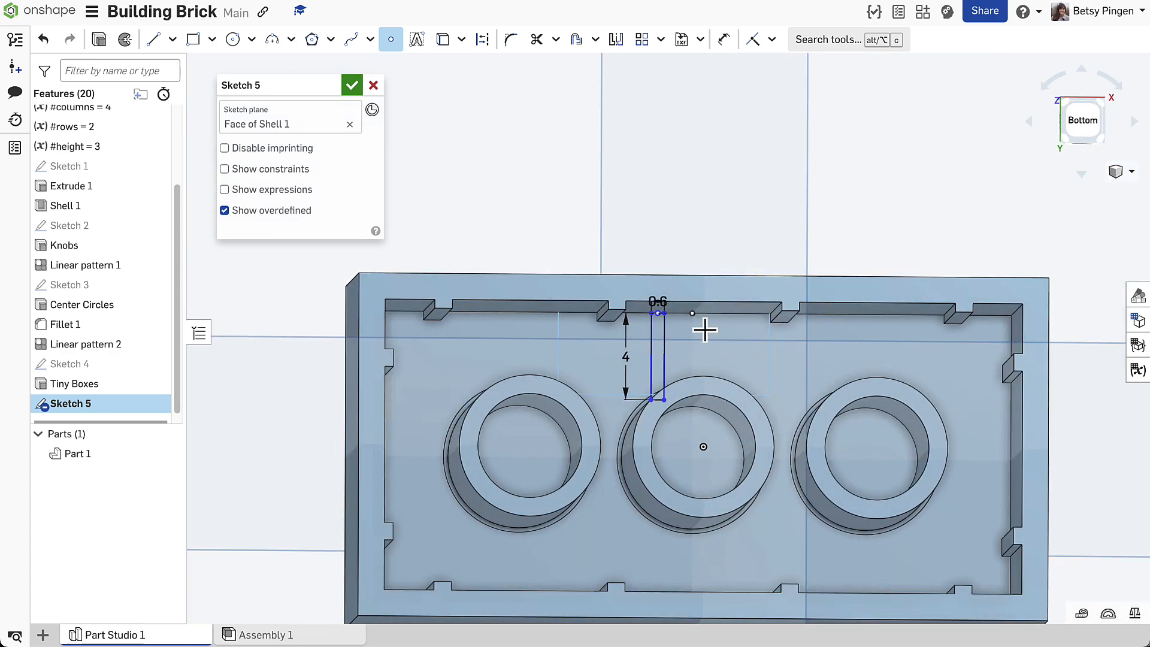
{"action": "left_click", "coordinate": [693, 313]}
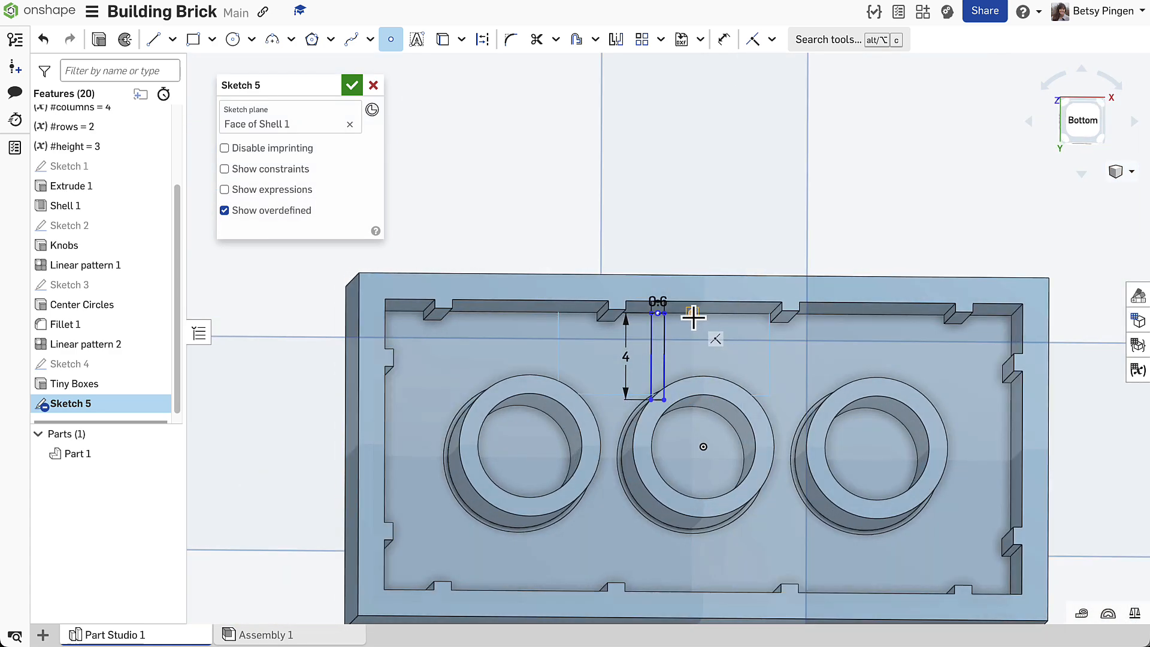
- Make the two midpoints coincident to centre the rectangle along the long inner wall
{"action": "left_click", "coordinate": [755, 41]}
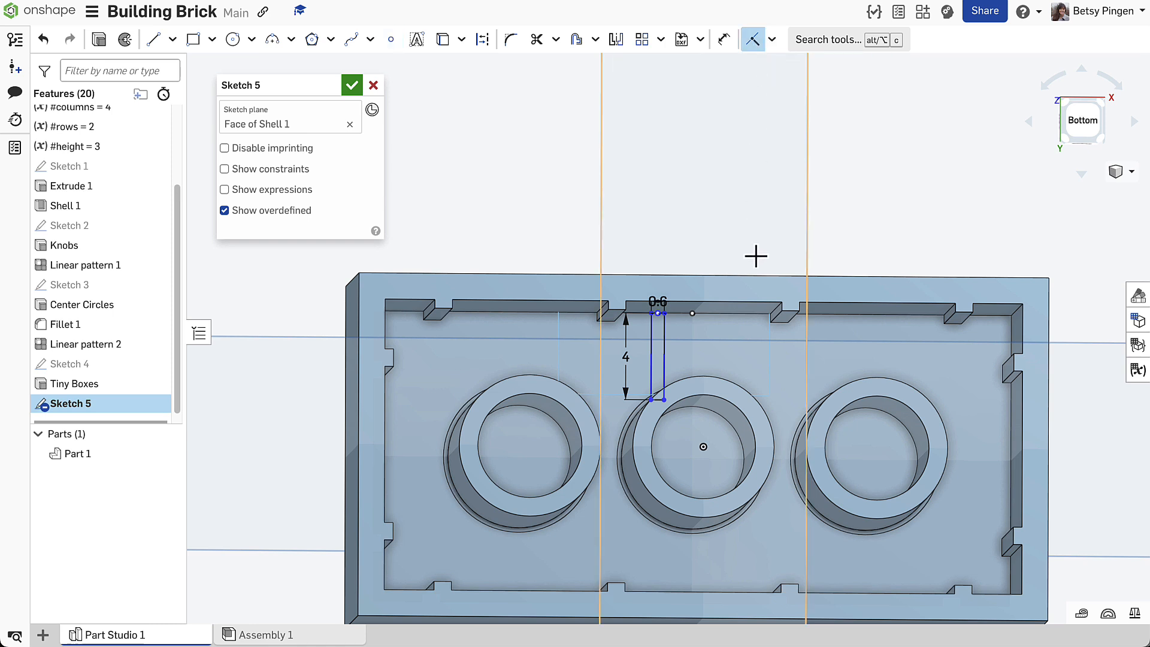
{"action": "scroll", "coordinate": [686, 312], "scroll_direction": "up", "scroll_amount": 3}
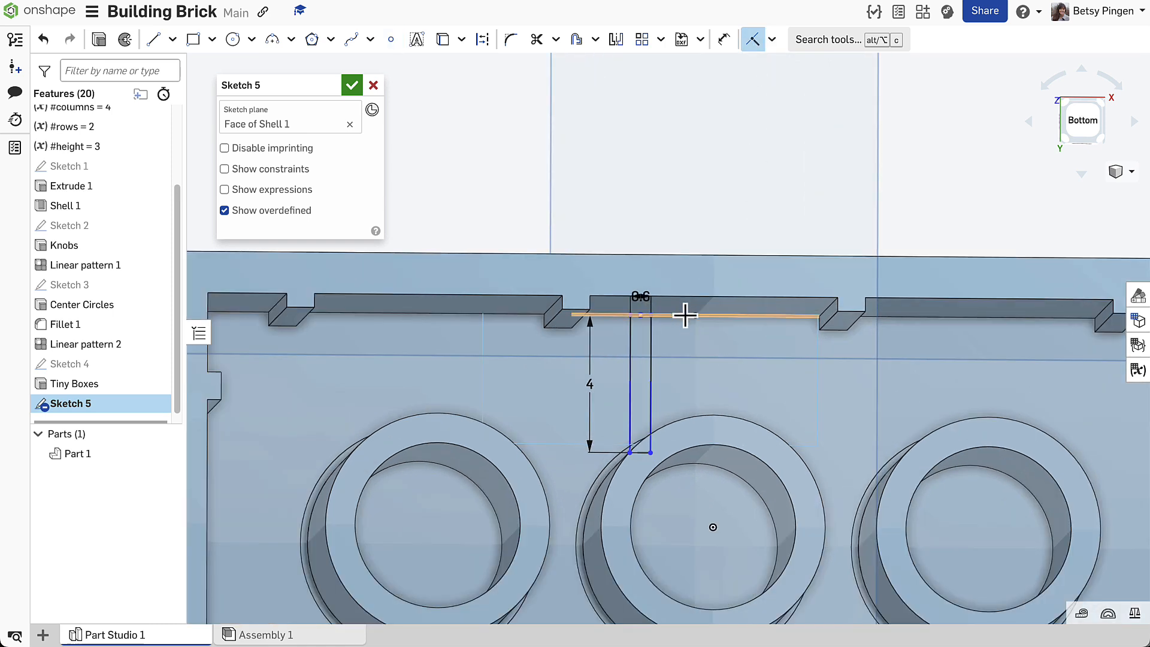
{"action": "left_click", "coordinate": [641, 315]}
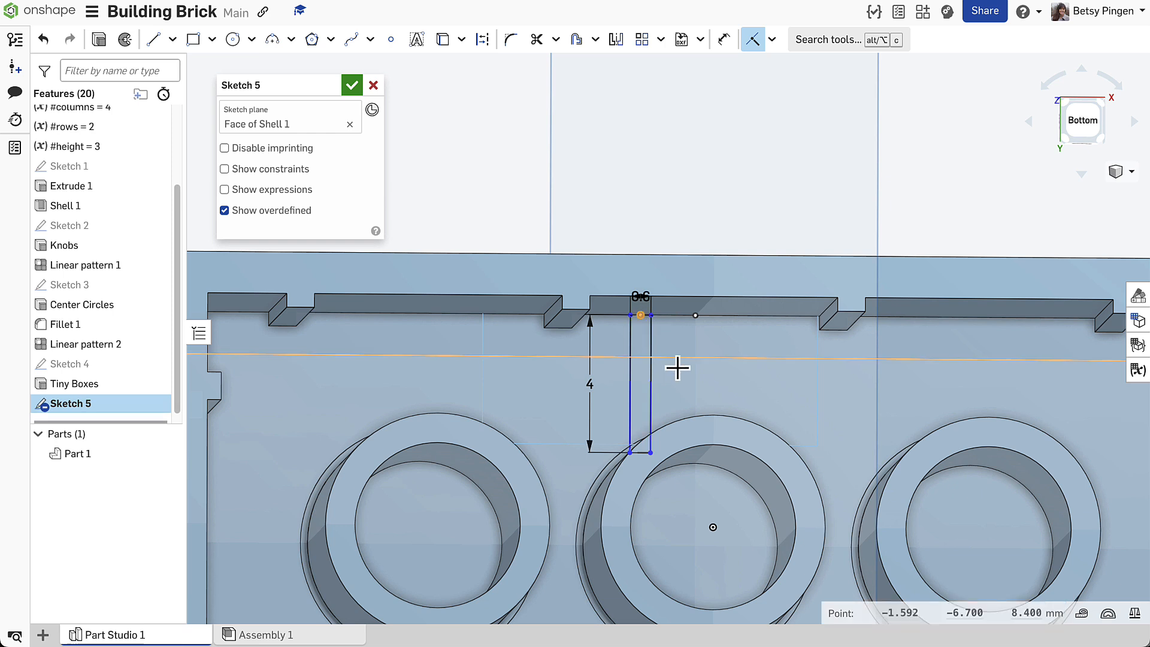
{"action": "left_click", "coordinate": [693, 316]}
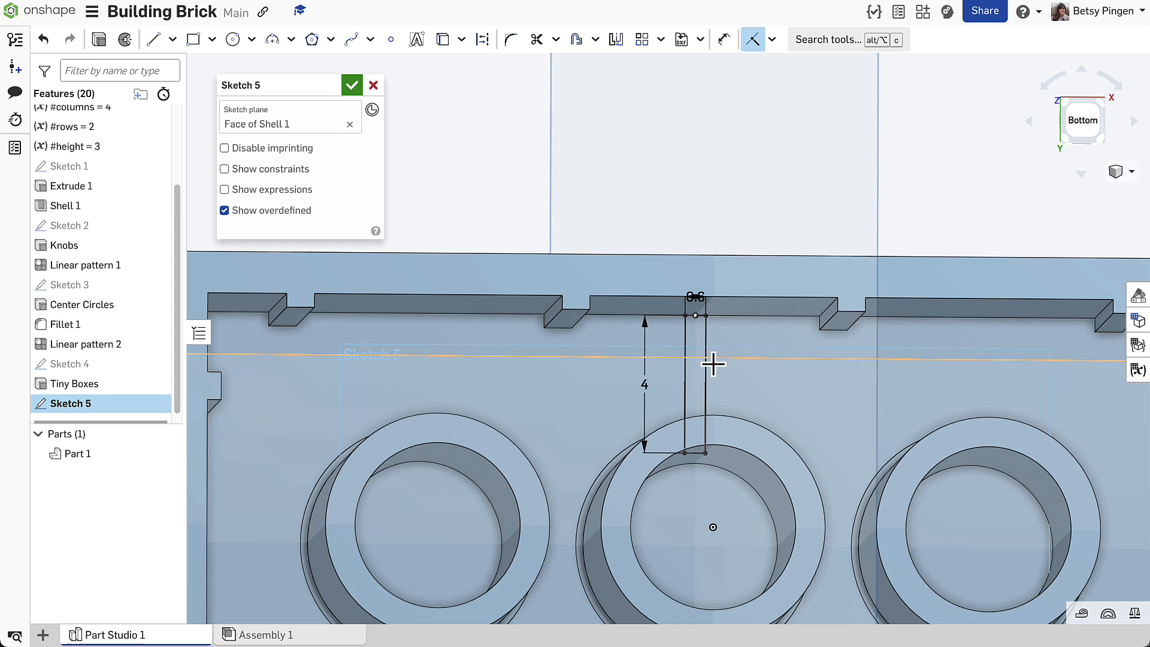
{"action": "scroll", "coordinate": [771, 393], "scroll_direction": "down", "scroll_amount": 5}
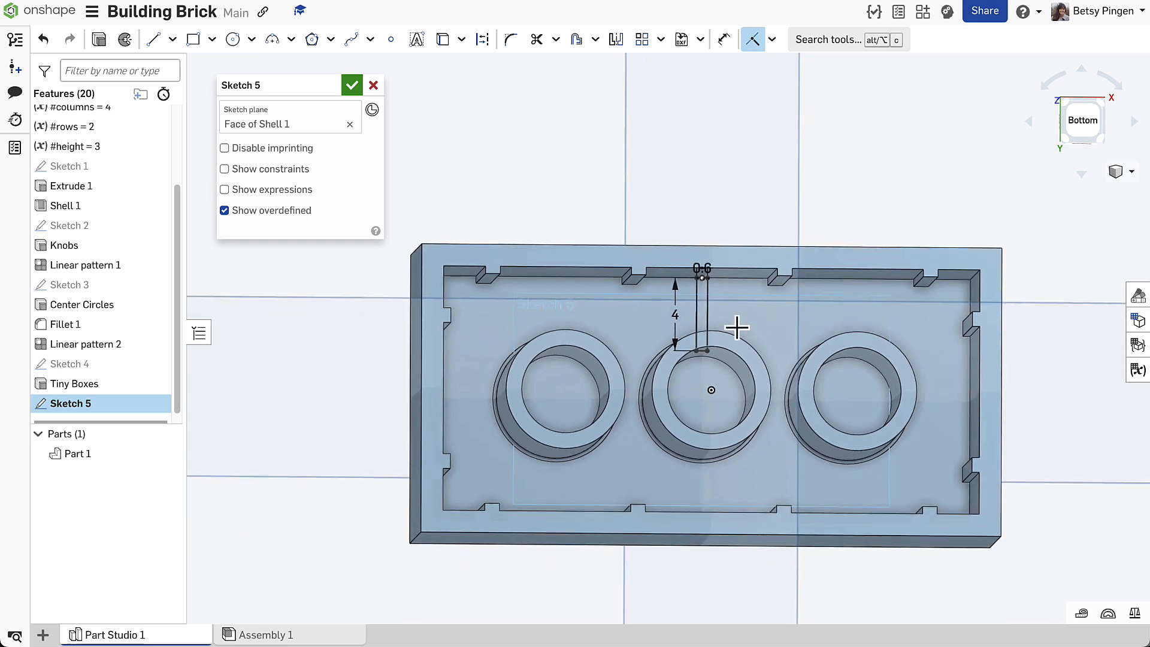
- Mirror the thin rectangle about the Front plane onto the opposite long inner wall
{"action": "left_click", "coordinate": [1084, 120]}
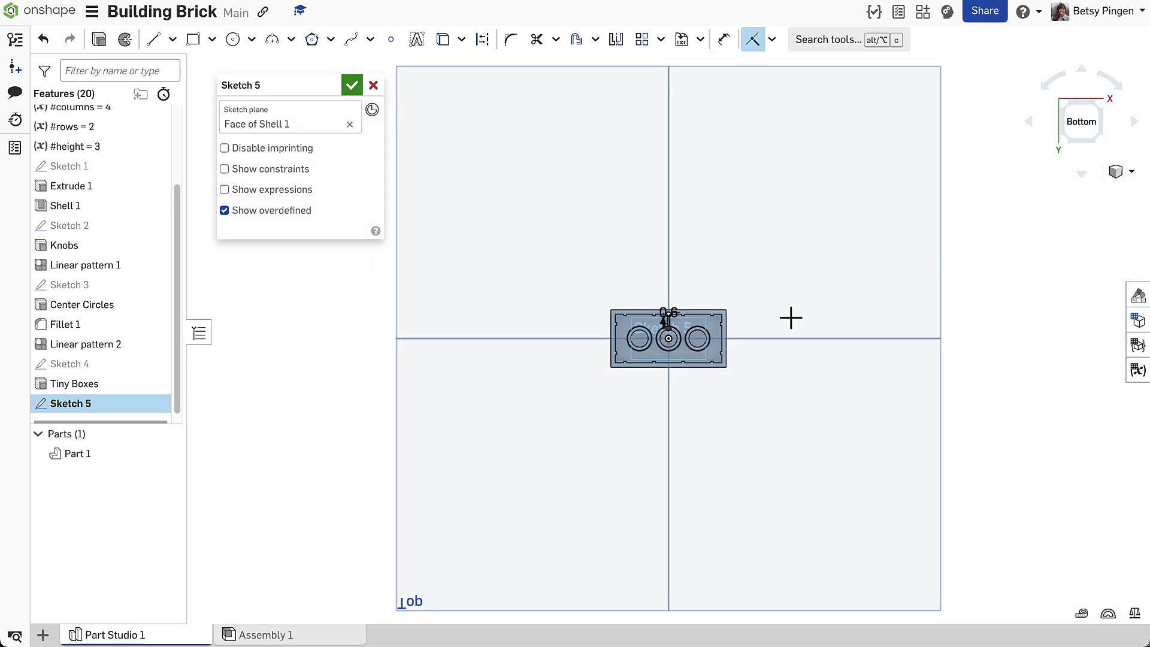
{"action": "scroll", "coordinate": [791, 318], "scroll_direction": "up", "scroll_amount": 5}
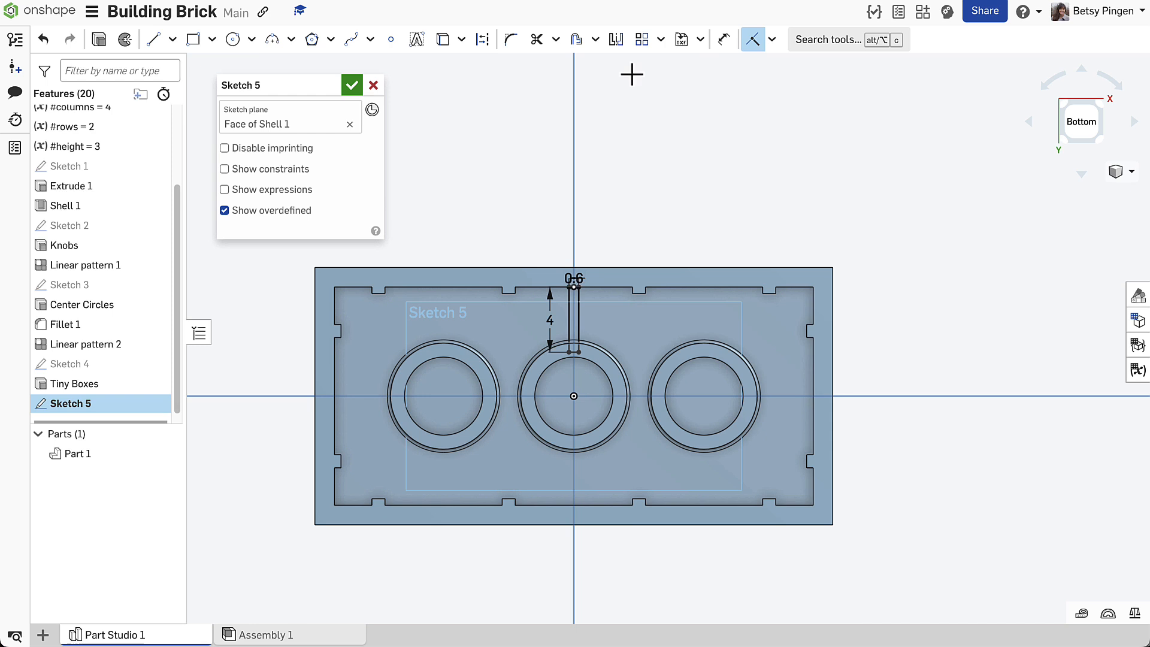
{"action": "left_click", "coordinate": [617, 41]}
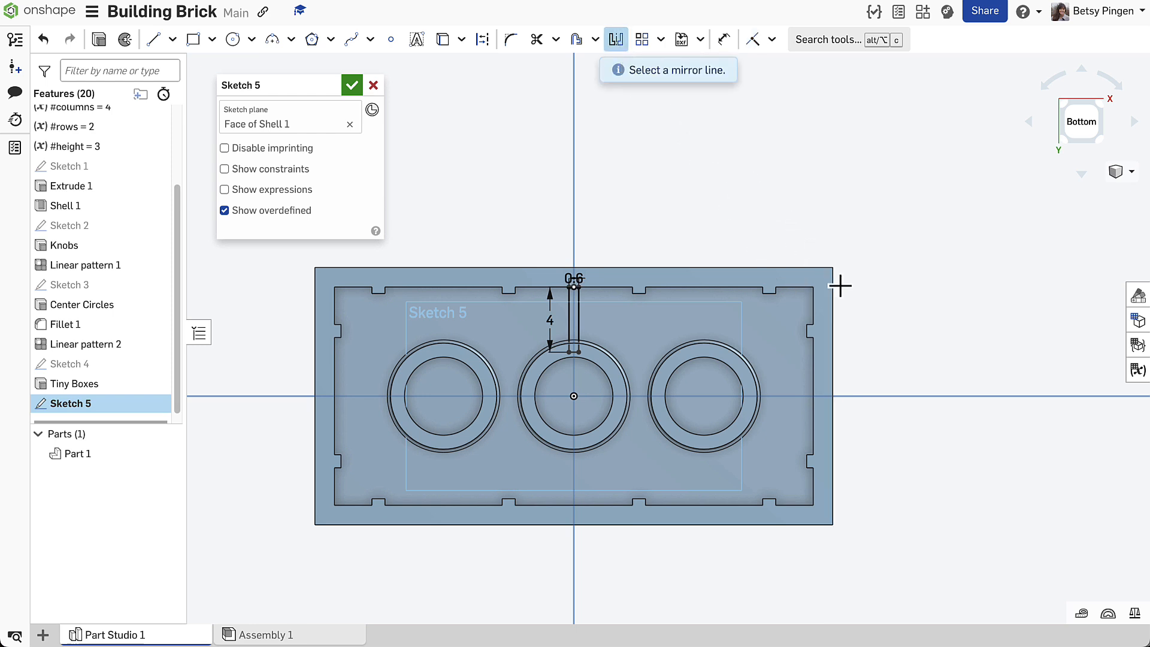
{"action": "left_click", "coordinate": [887, 397]}
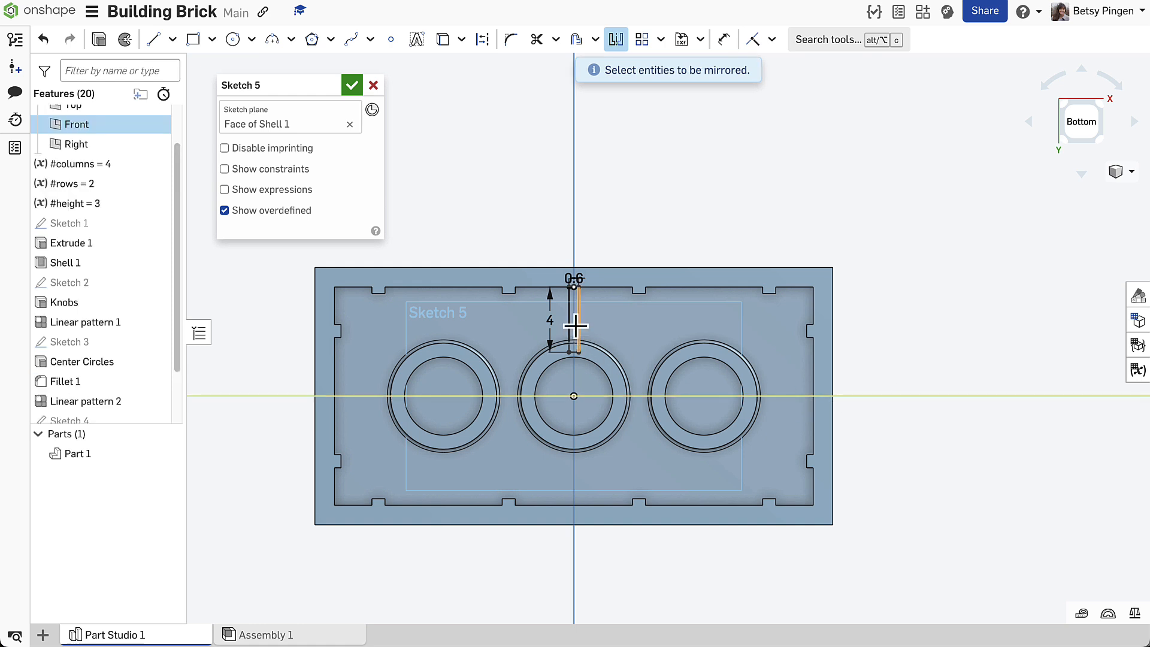
{"action": "left_click_drag", "start_coordinate": [624, 245], "coordinate": [558, 370]}
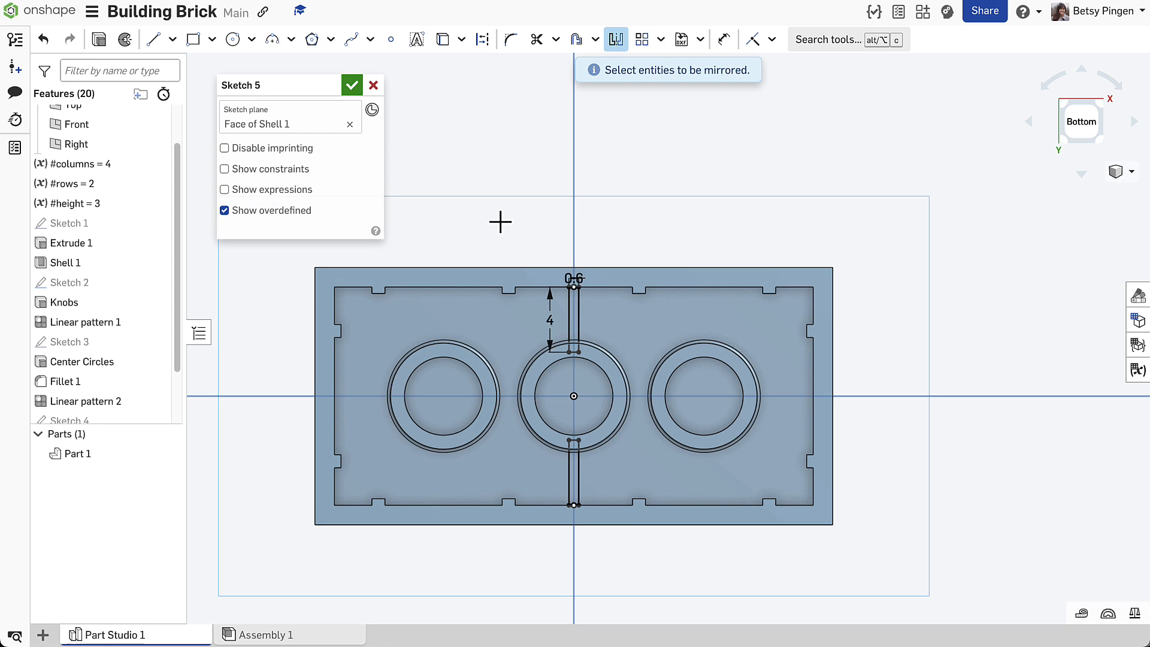
- Start an Add extrusion of both thin rectangles next to the middle tube
{"action": "left_click", "coordinate": [100, 41]}
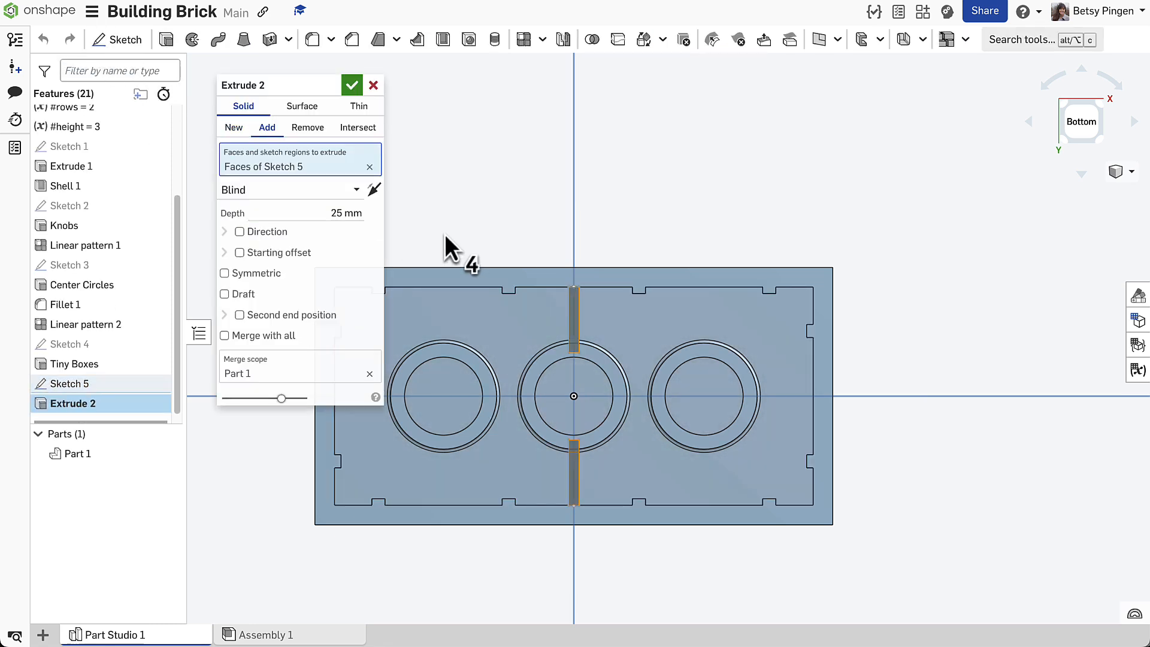
- Extrude the Sketch 5 wall regions up to the brick's open rim face with a 3.2 mm offset distance
{"action": "right_click_drag", "start_coordinate": [444, 234], "coordinate": [459, 232]}
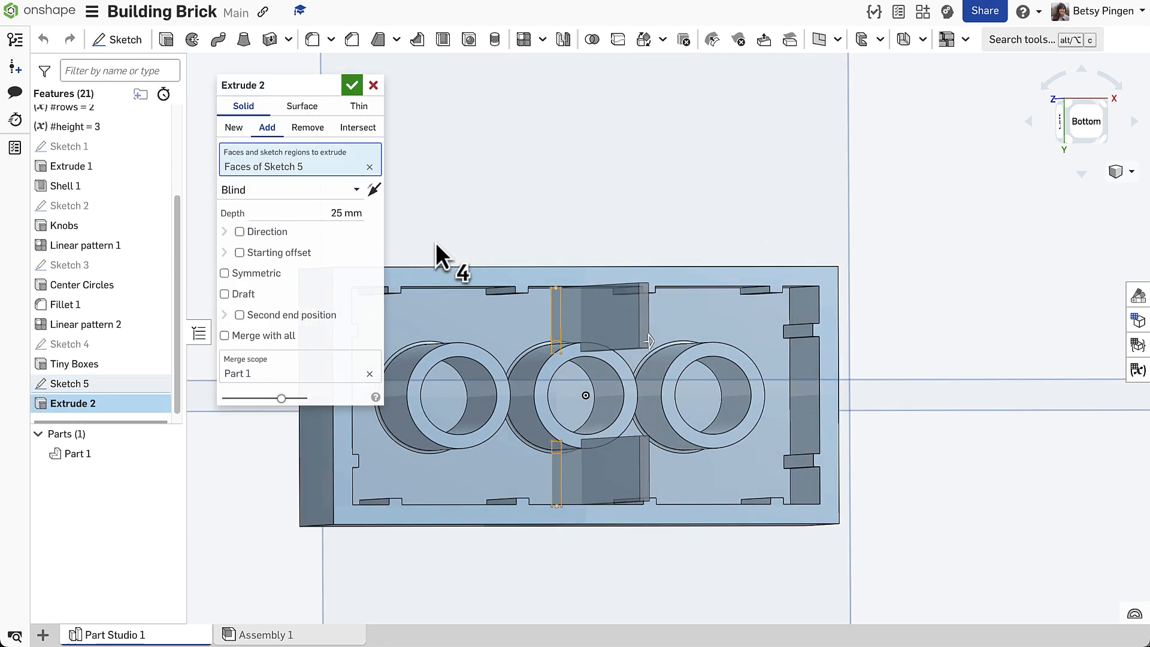
{"action": "left_click", "coordinate": [290, 200]}
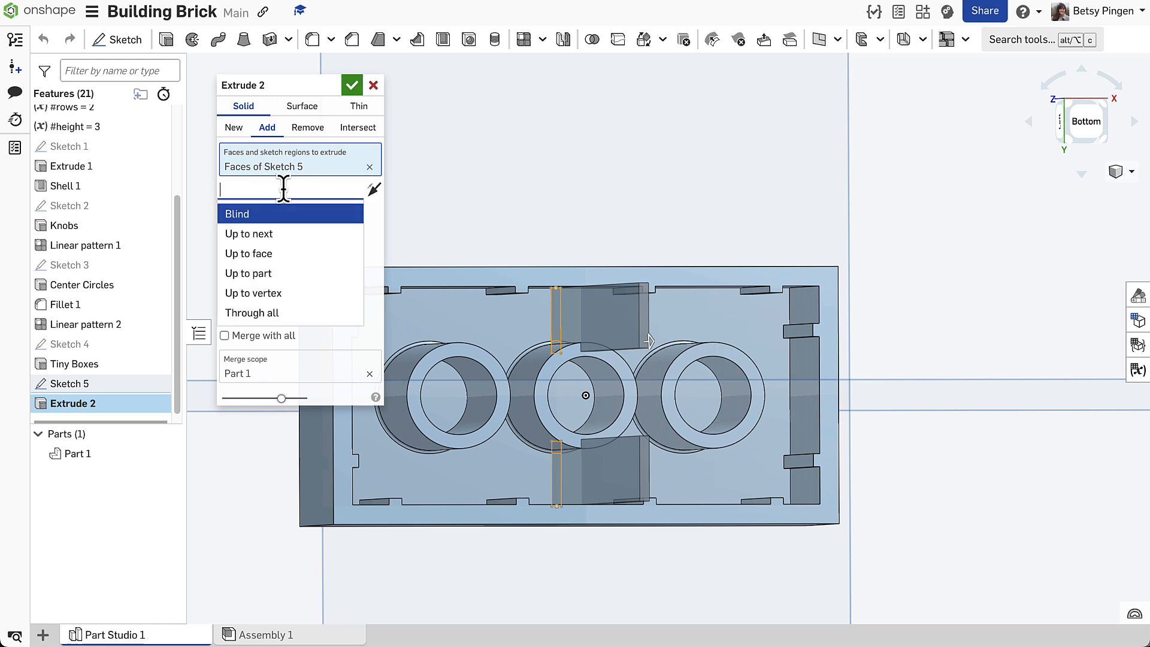
{"action": "left_click", "coordinate": [289, 255]}
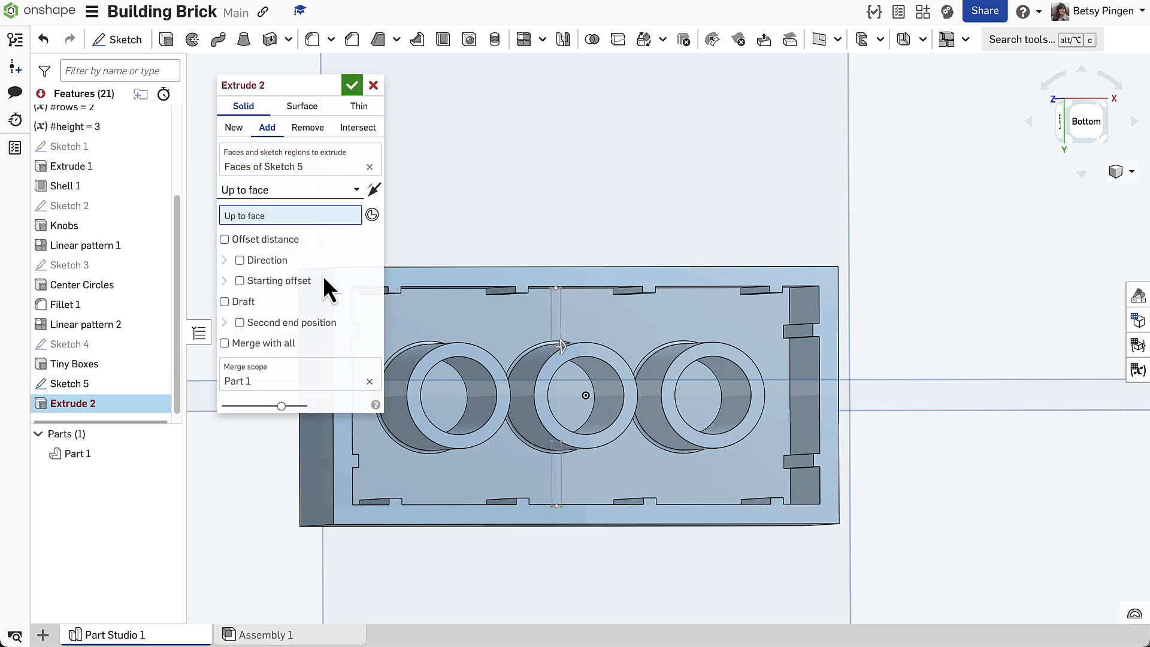
{"action": "left_click", "coordinate": [475, 278]}
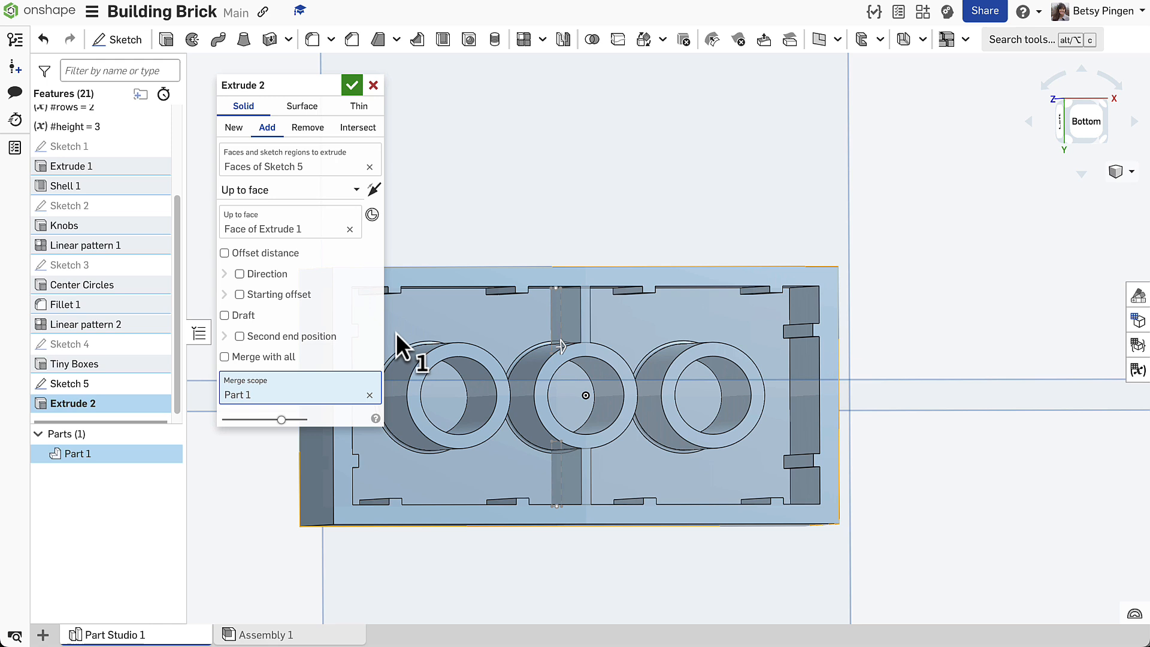
{"action": "left_click", "coordinate": [224, 253]}
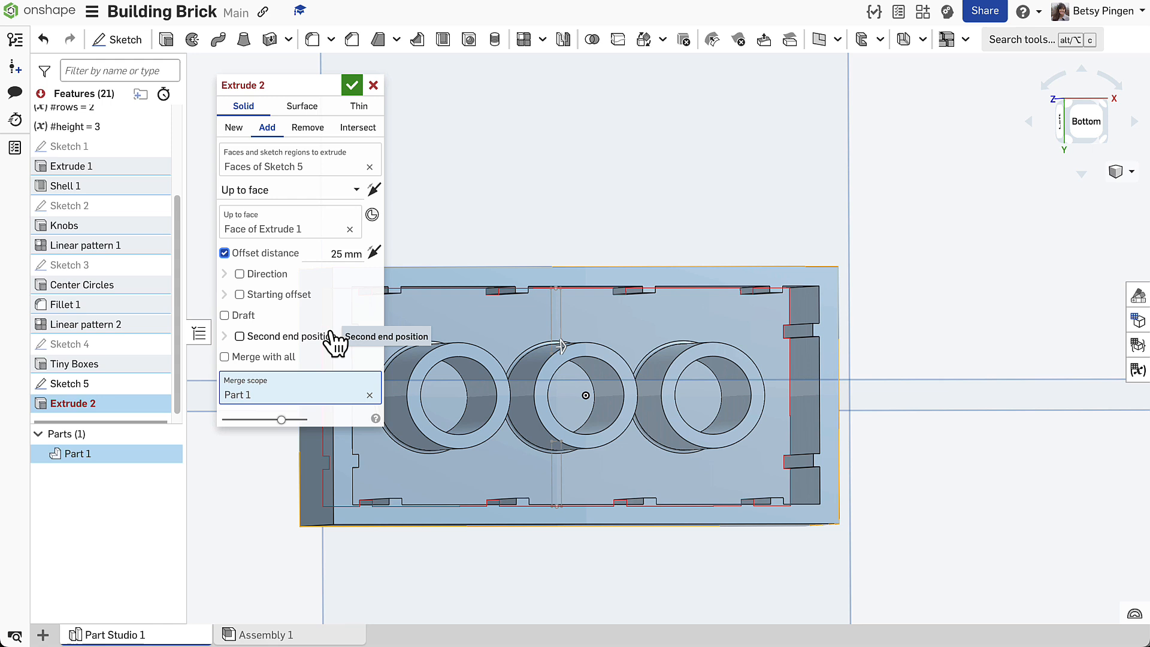
{"action": "left_click", "coordinate": [342, 253]}
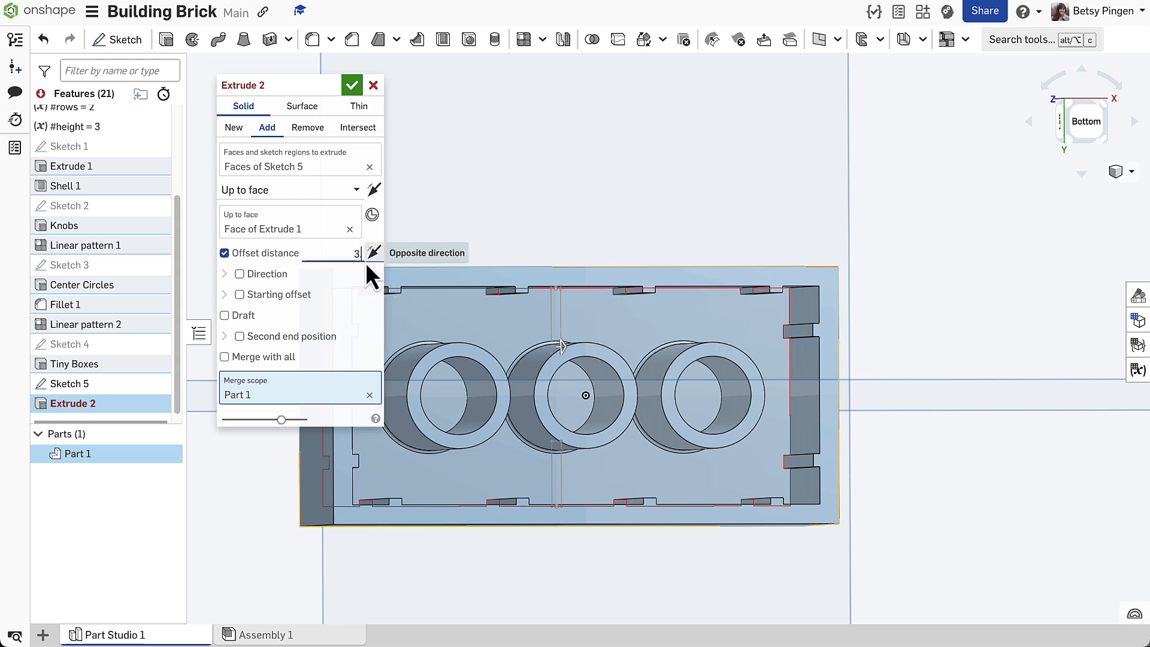
{"action": "type", "text": "3.2"}
{"action": "key", "text": "Return"}
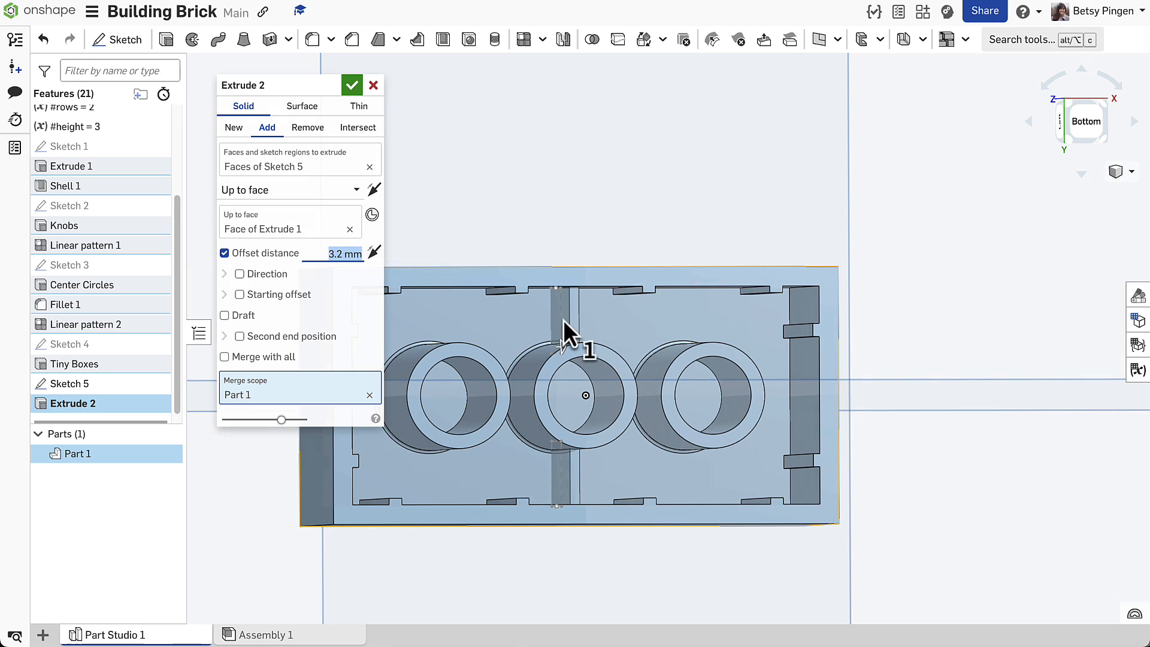
{"action": "right_click_drag", "start_coordinate": [564, 318], "coordinate": [587, 340]}
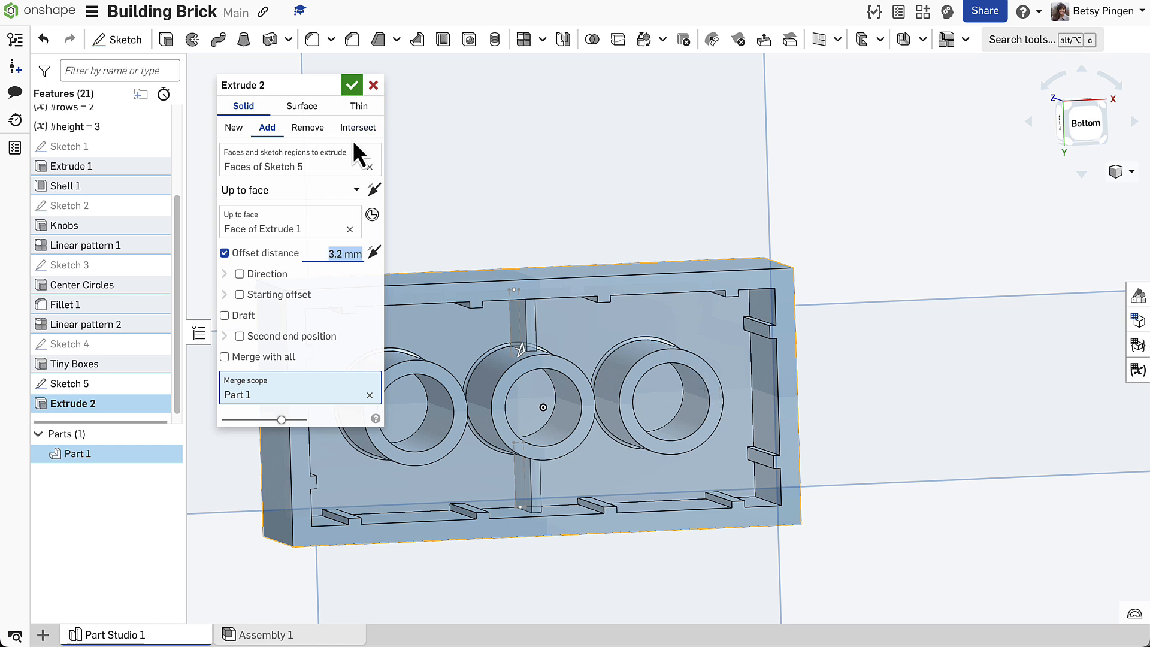
- Name the extrusion "Middle Walls" and accept it
{"action": "left_click", "coordinate": [329, 86]}
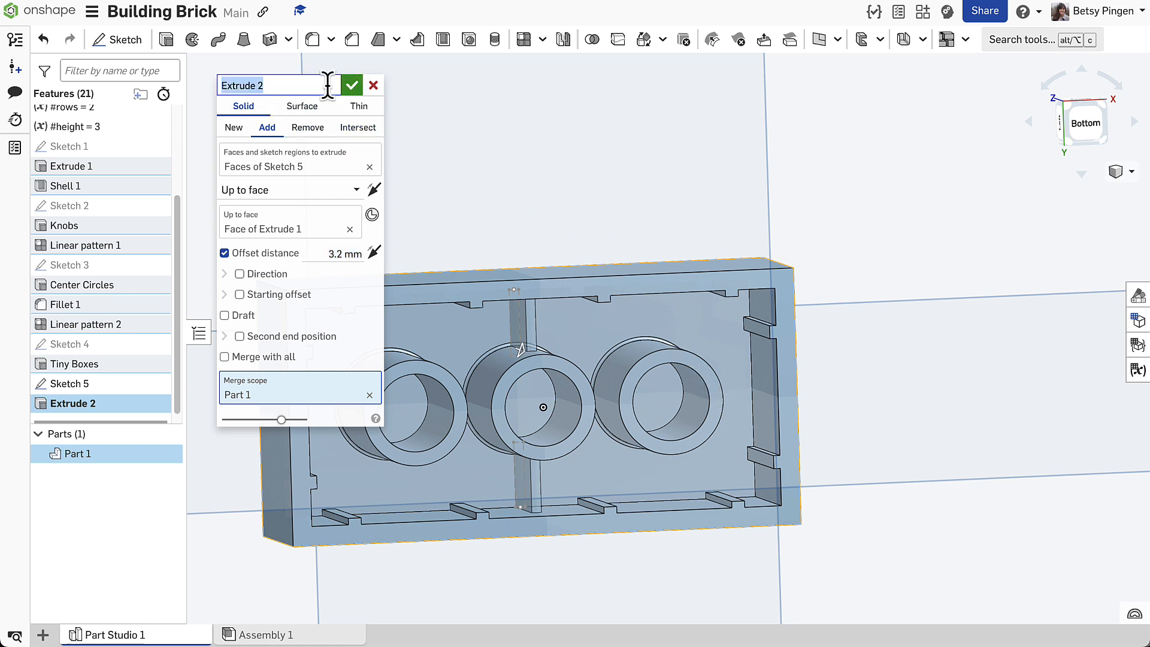
{"action": "type", "text": "Middle Walls"}
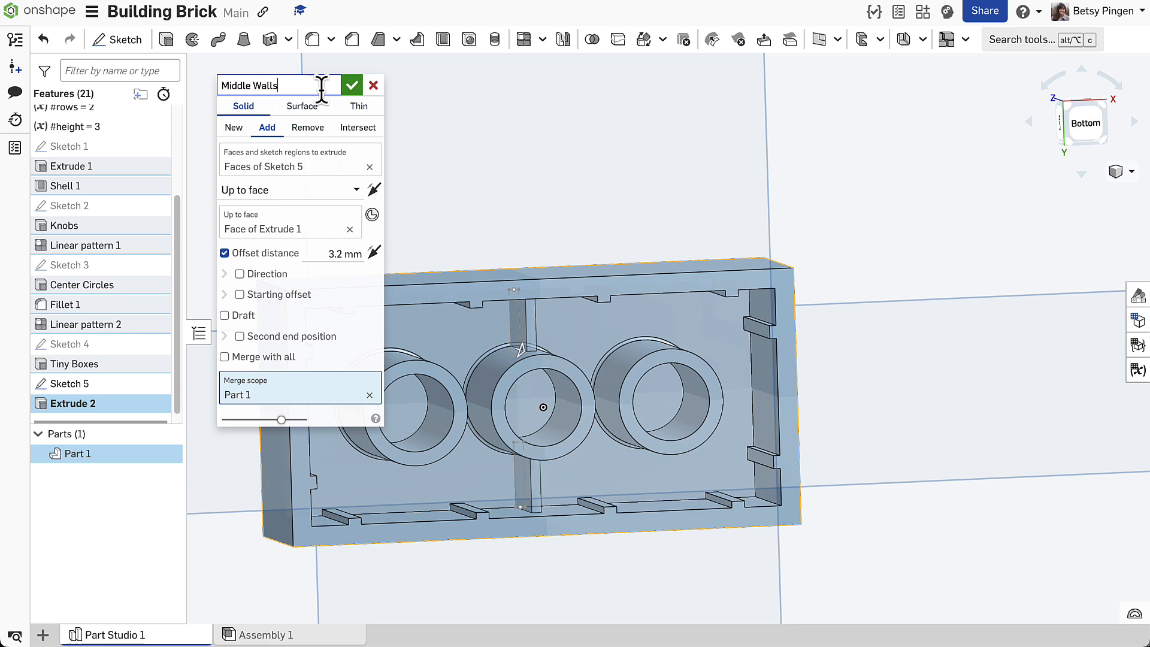
{"action": "left_click", "coordinate": [354, 87]}
{"action": "middle_click_drag", "start_coordinate": [465, 232], "coordinate": [529, 199]}
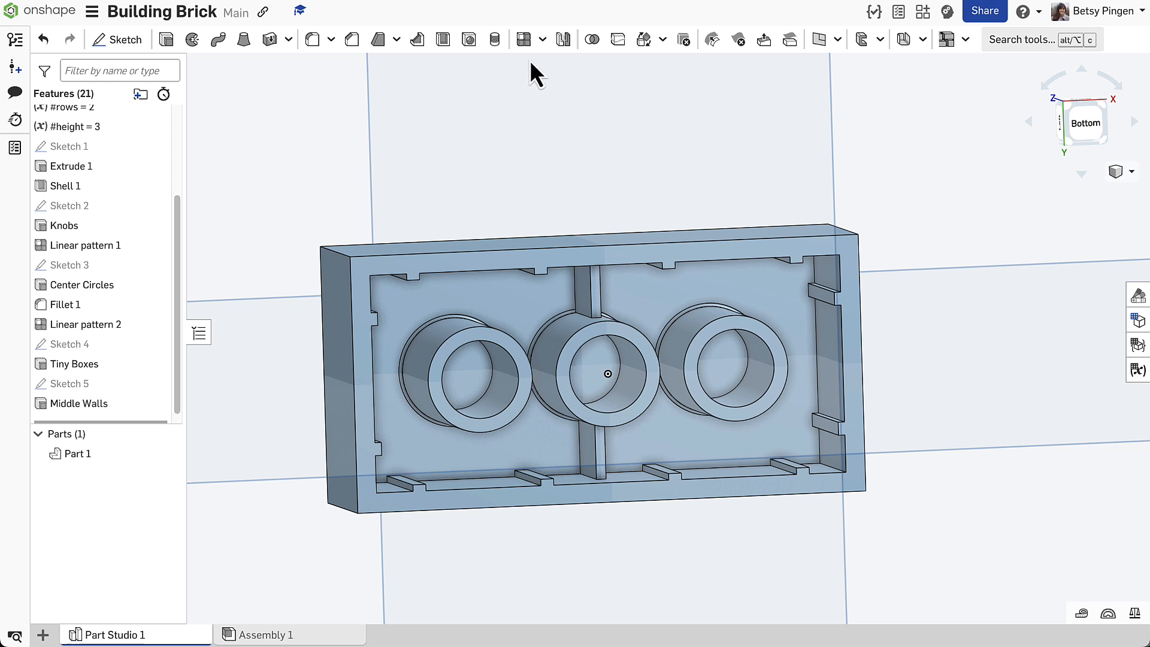
- Start a linear pattern and name it "Middle Walls Pattern - even"
{"action": "left_click", "coordinate": [524, 40]}
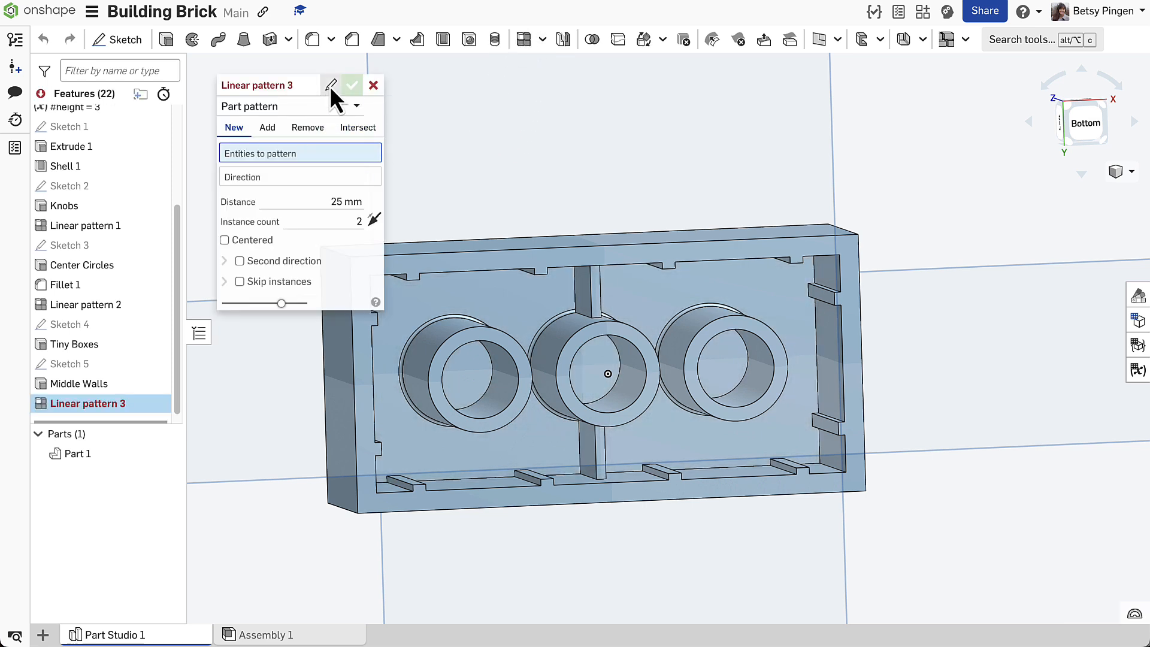
{"action": "left_click", "coordinate": [331, 85]}
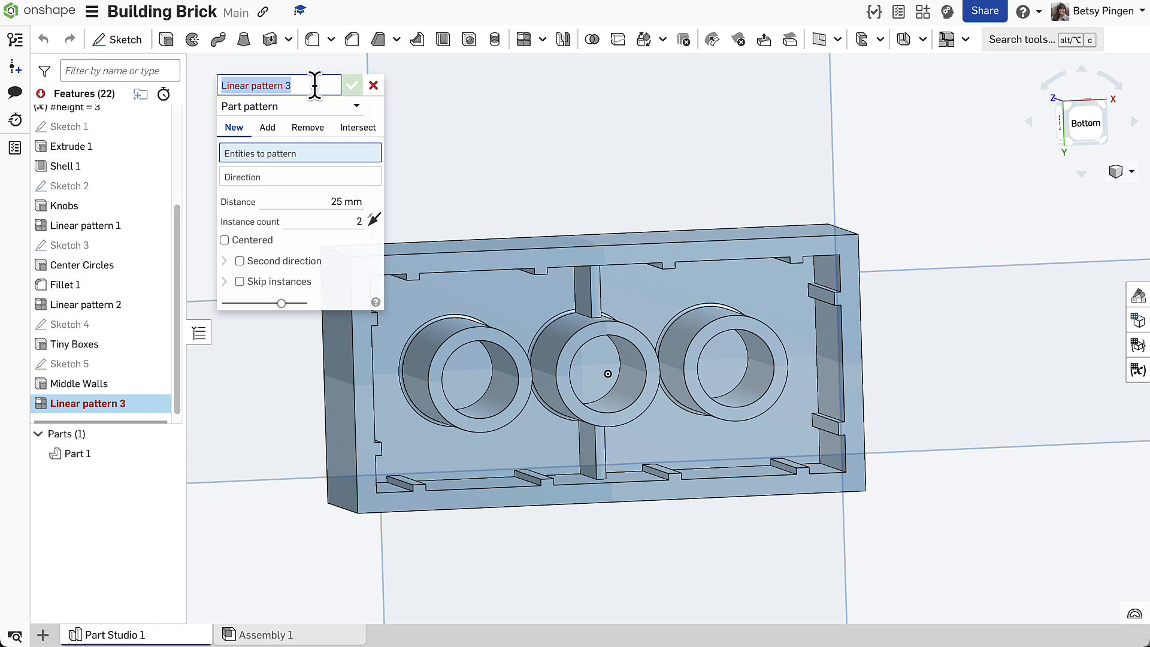
{"action": "type", "text": "Mi"}
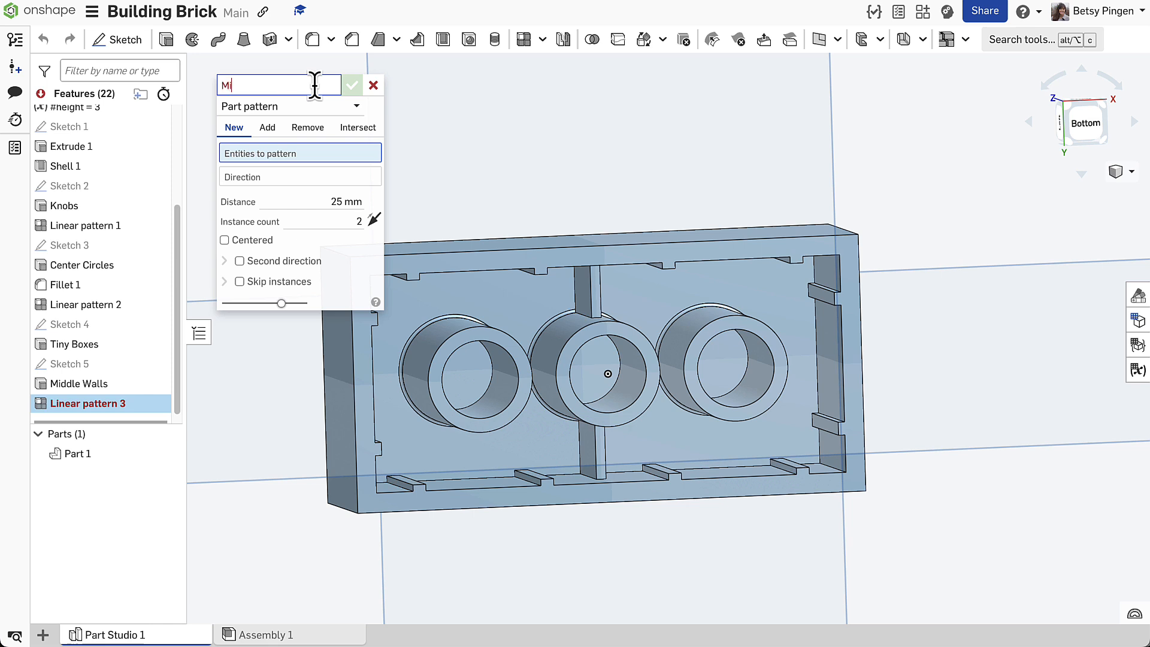
{"action": "type", "text": "ddle Walls Pattern - Seven"}
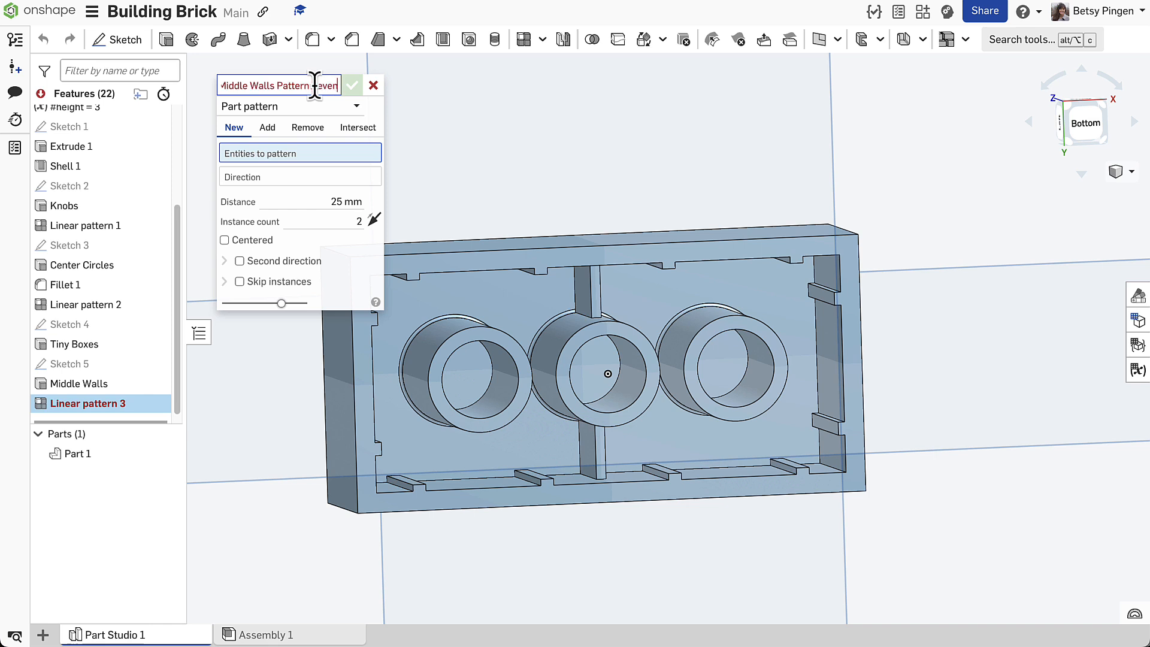
- Make it a feature pattern of Middle Walls, using the brick's long outer edge as the direction
{"action": "left_click", "coordinate": [252, 108]}
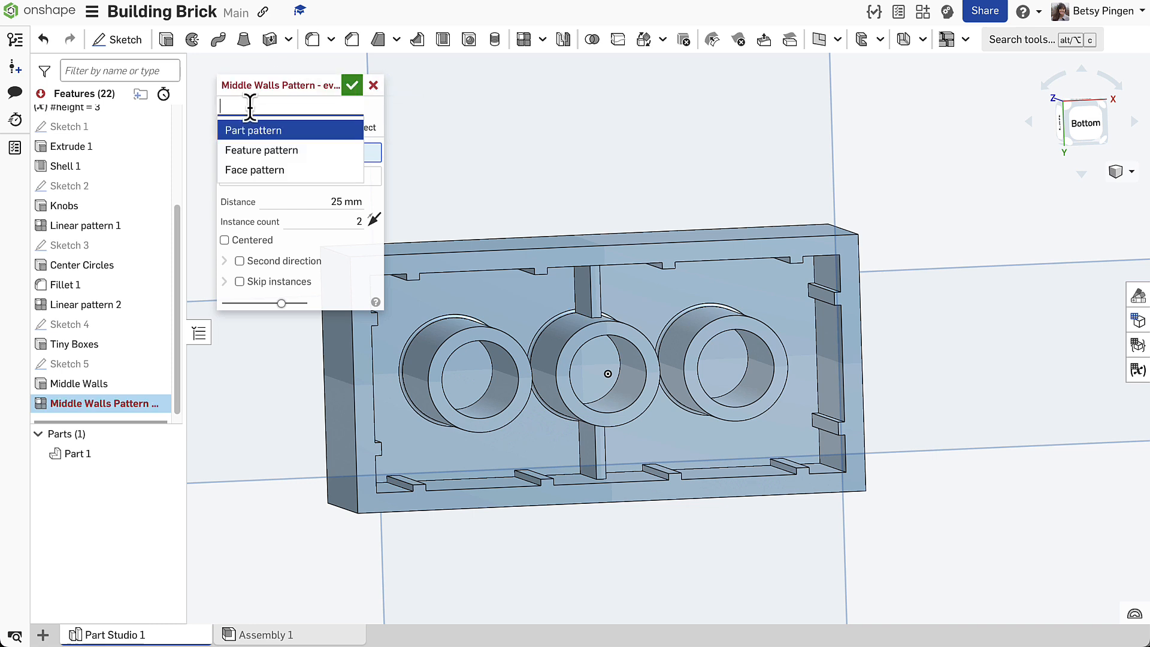
{"action": "left_click", "coordinate": [268, 151]}
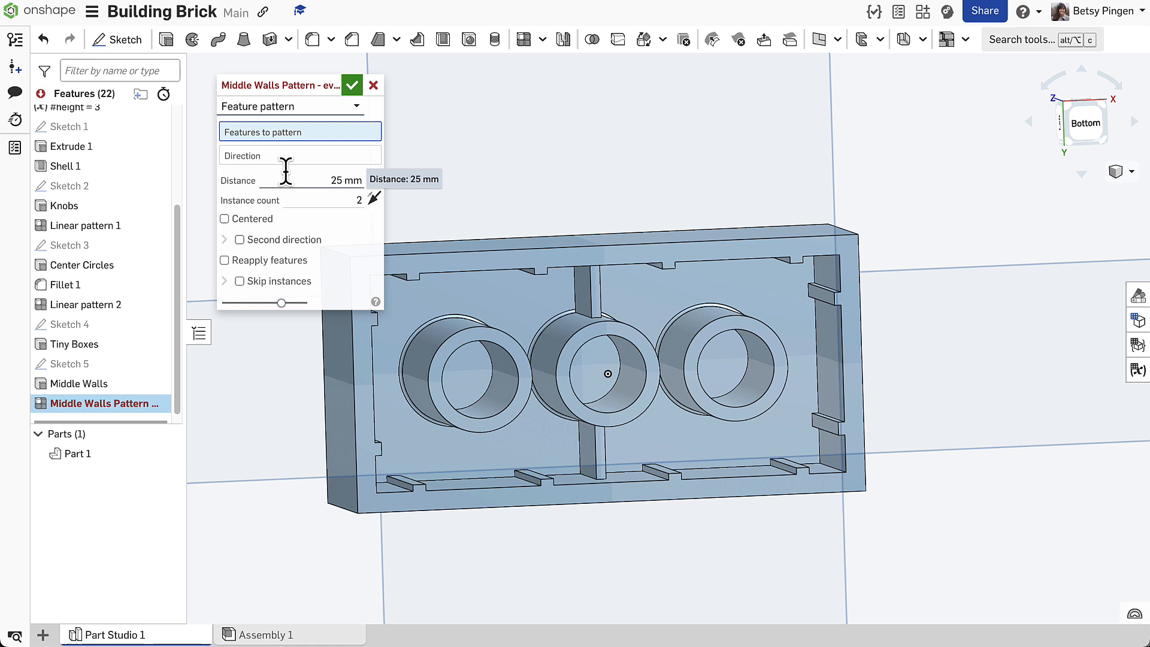
{"action": "left_click", "coordinate": [121, 382]}
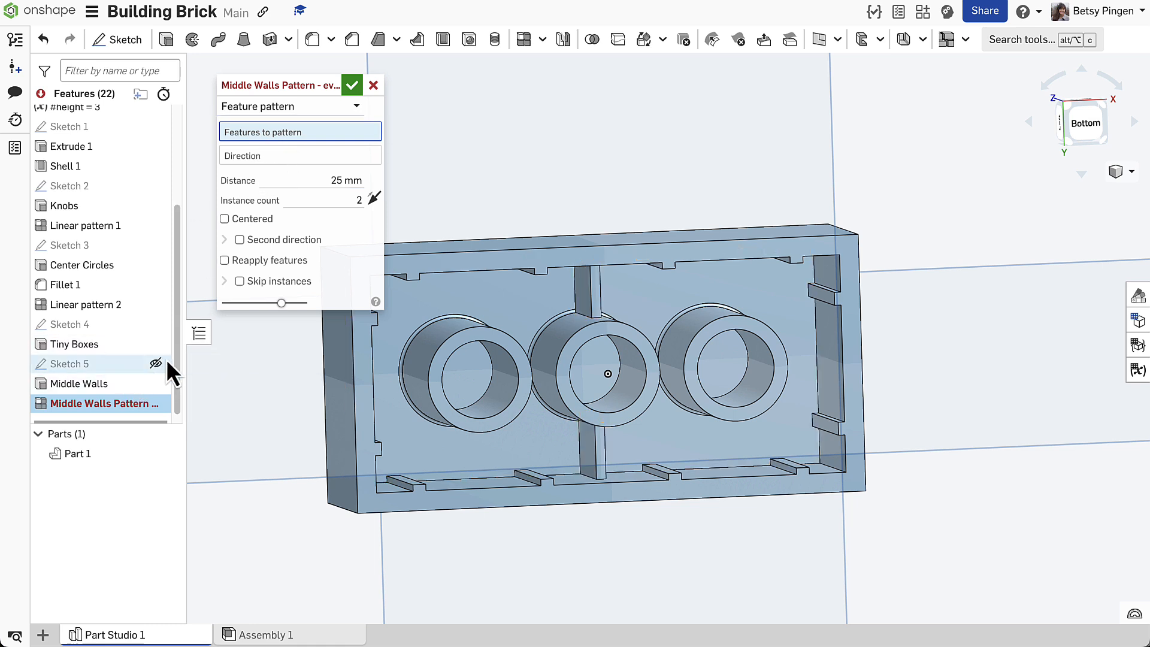
{"action": "left_click", "coordinate": [287, 170]}
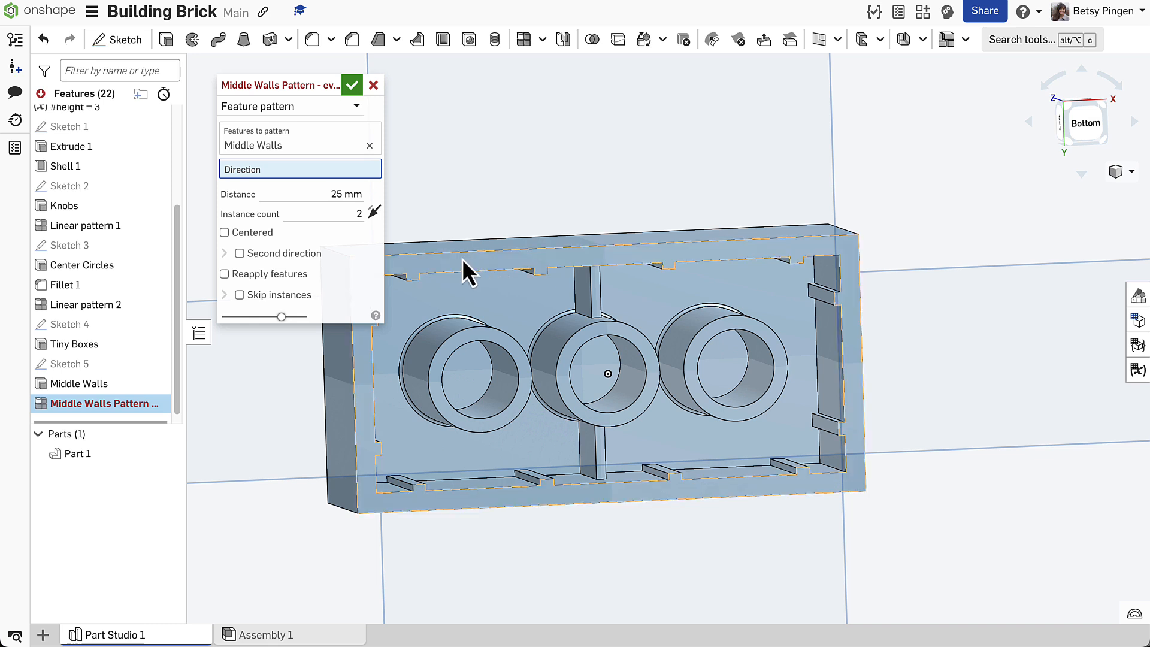
{"action": "left_click", "coordinate": [488, 254]}
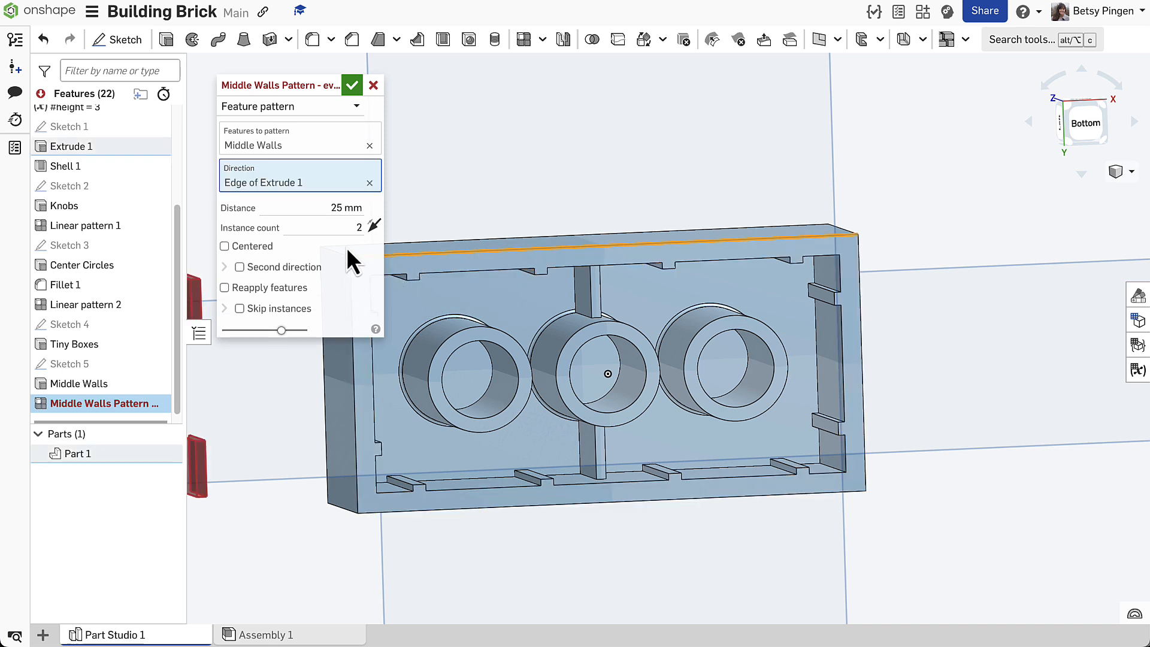
- Set the pattern distance to 16 mm and reverse its direction
{"action": "left_click", "coordinate": [339, 211]}
{"action": "type", "text": "16"}
{"action": "key", "text": "Return"}
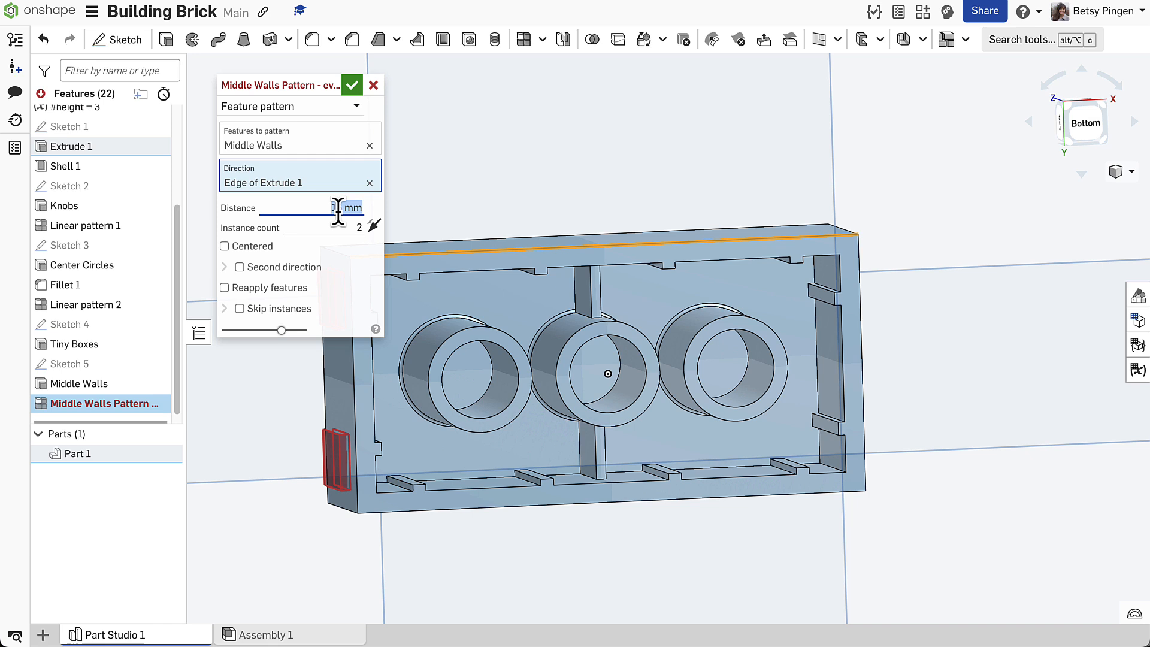
{"action": "left_click", "coordinate": [375, 227]}
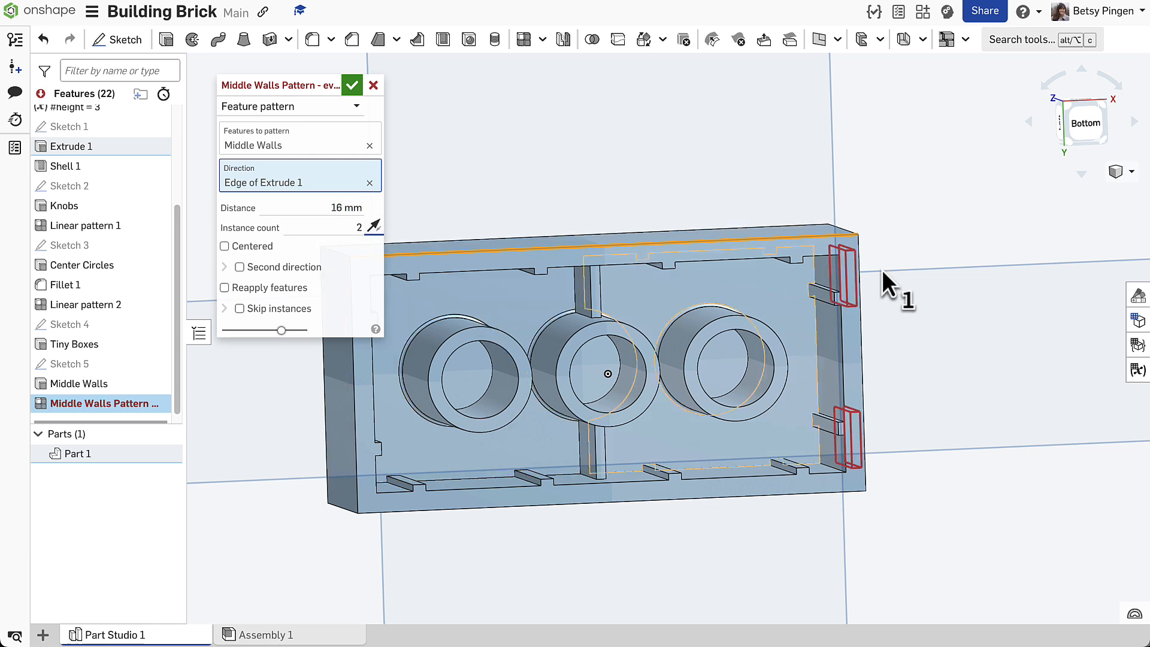
- Set the pattern's instance count to #columns/2-1, enable Reapply features and accept the pattern
{"action": "left_click", "coordinate": [328, 233]}
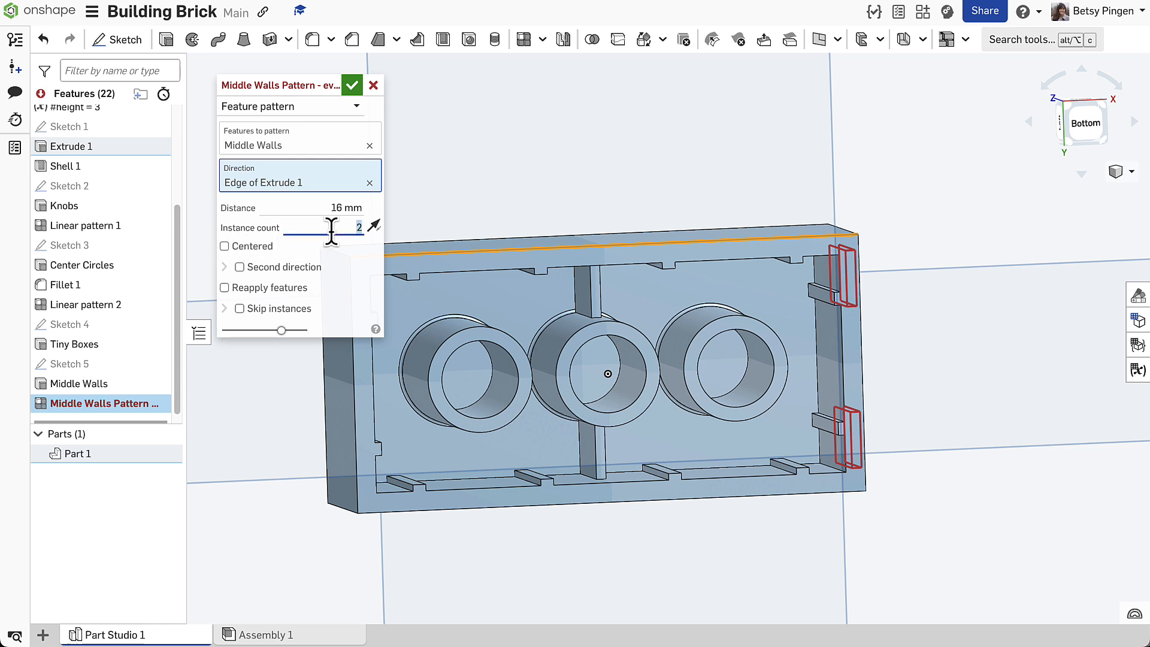
{"action": "type", "text": "#"}
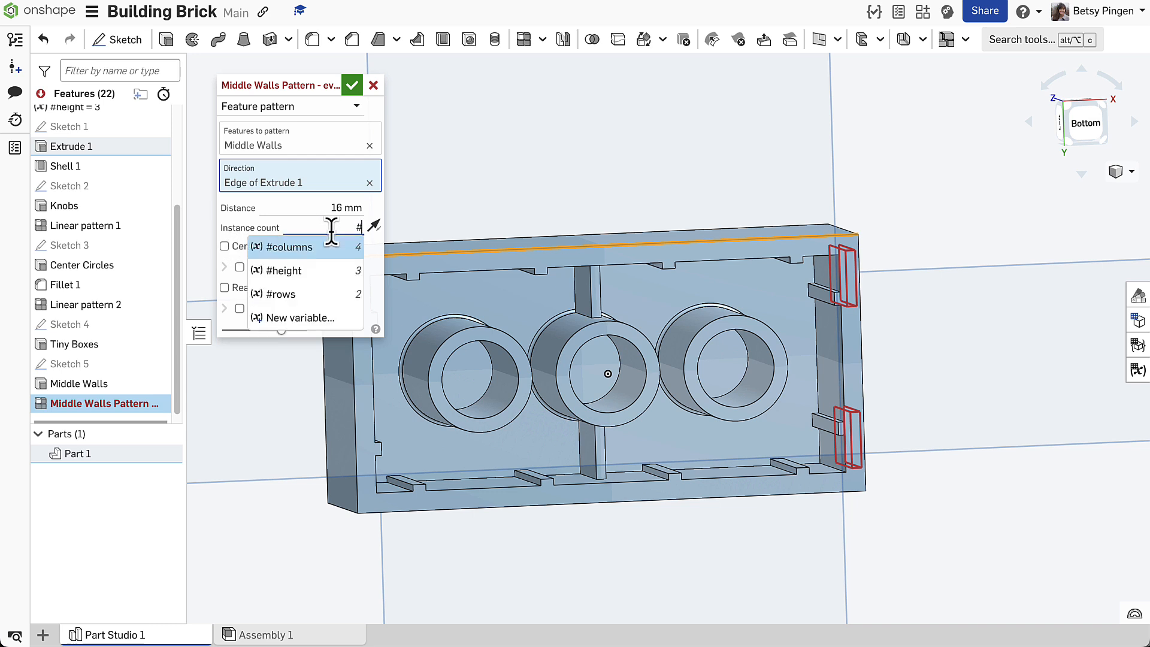
{"action": "type", "text": "c"}
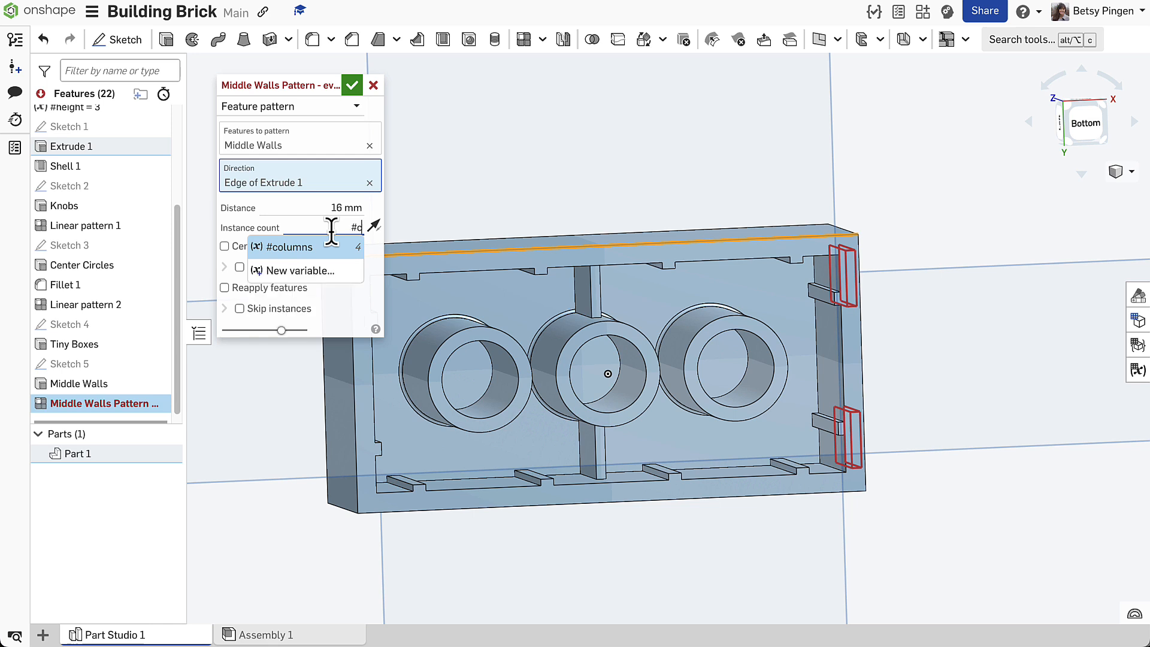
{"action": "type", "text": "olumns/"}
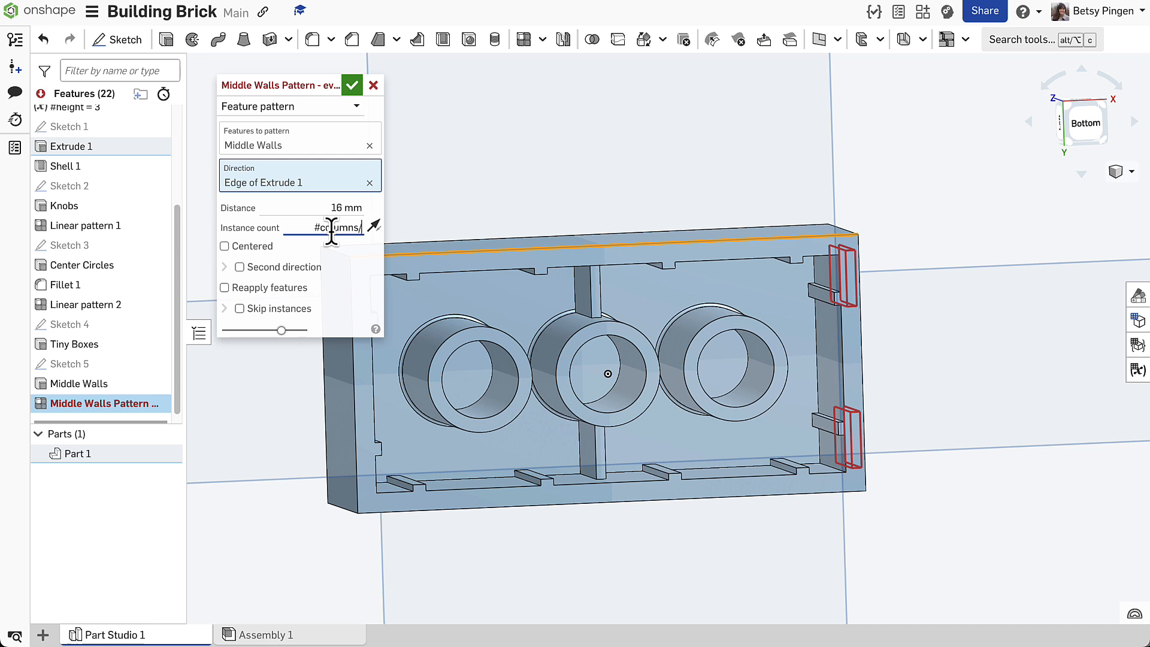
{"action": "type", "text": "2-1"}
{"action": "left_click", "coordinate": [273, 220]}
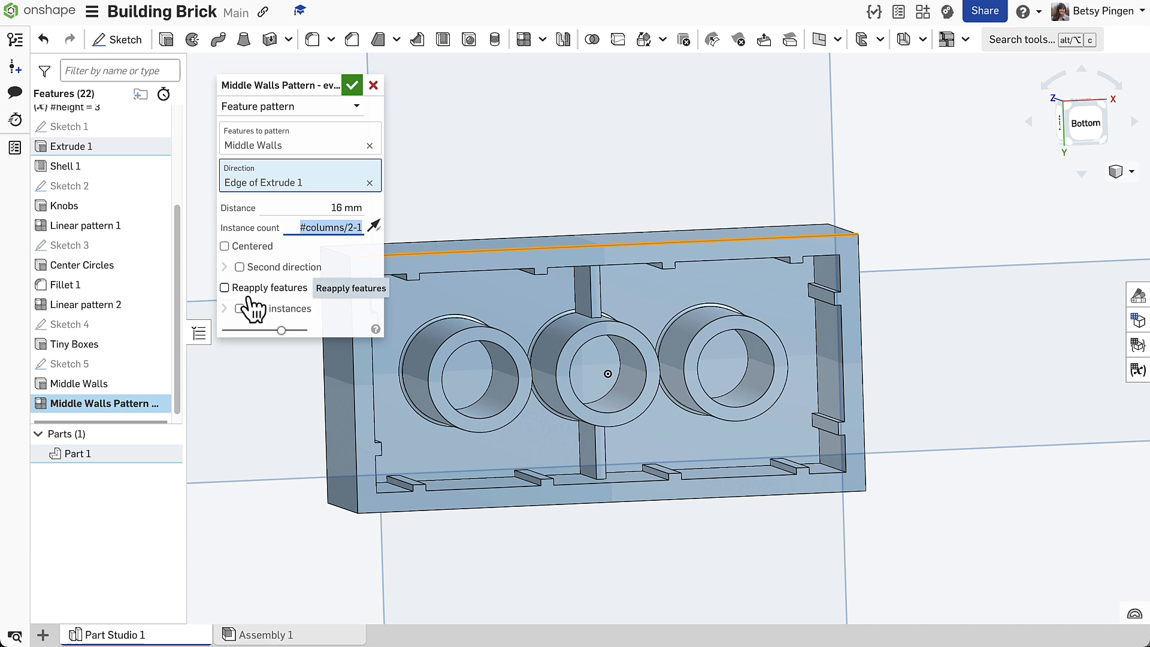
{"action": "left_click", "coordinate": [225, 287]}
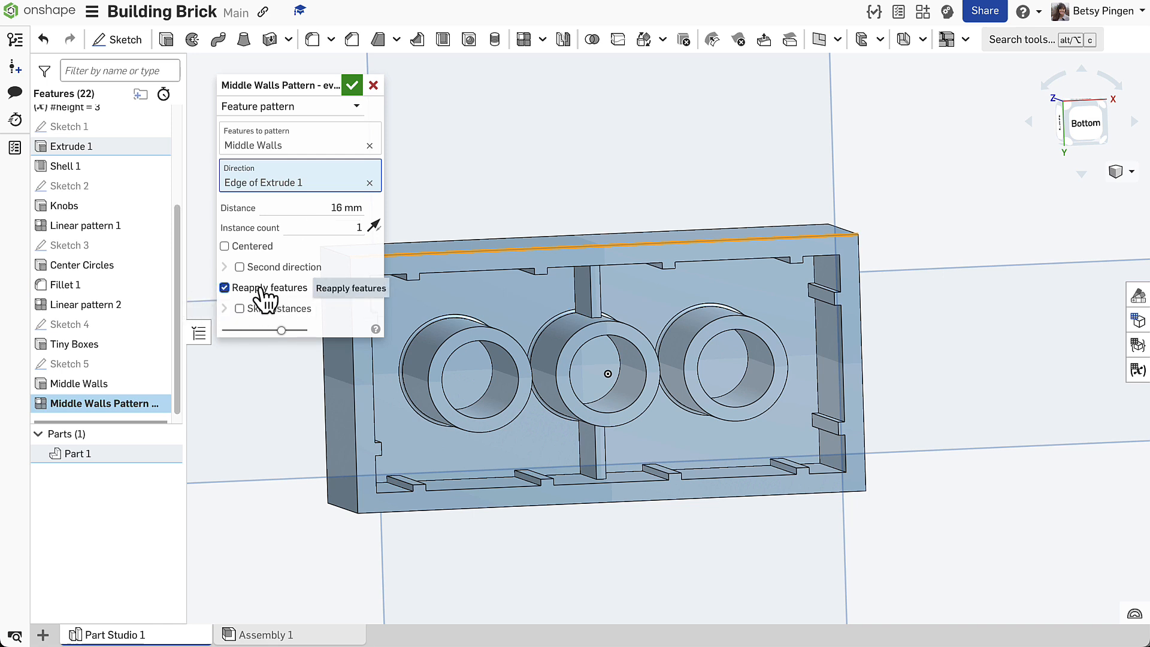
{"action": "left_click", "coordinate": [352, 88]}
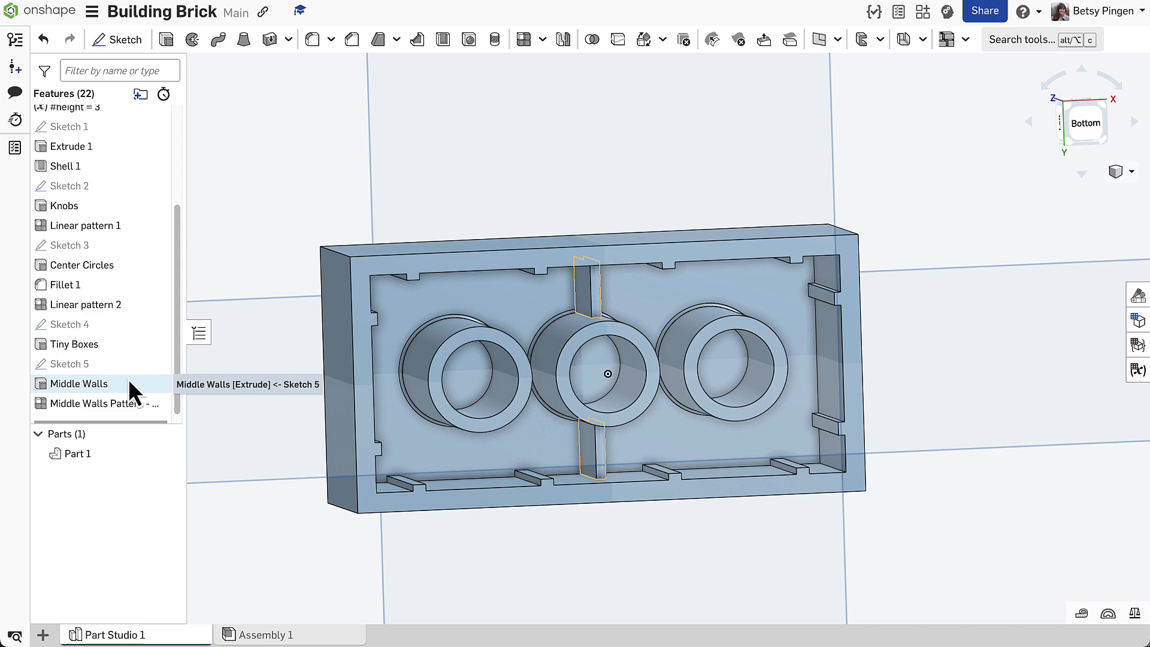
- Set the #columns variable to 7 and check the middle walls on the underside of the brick
{"action": "right_click_drag", "start_coordinate": [295, 239], "coordinate": [329, 259]}
{"action": "left_click_drag", "start_coordinate": [175, 279], "coordinate": [174, 182]}
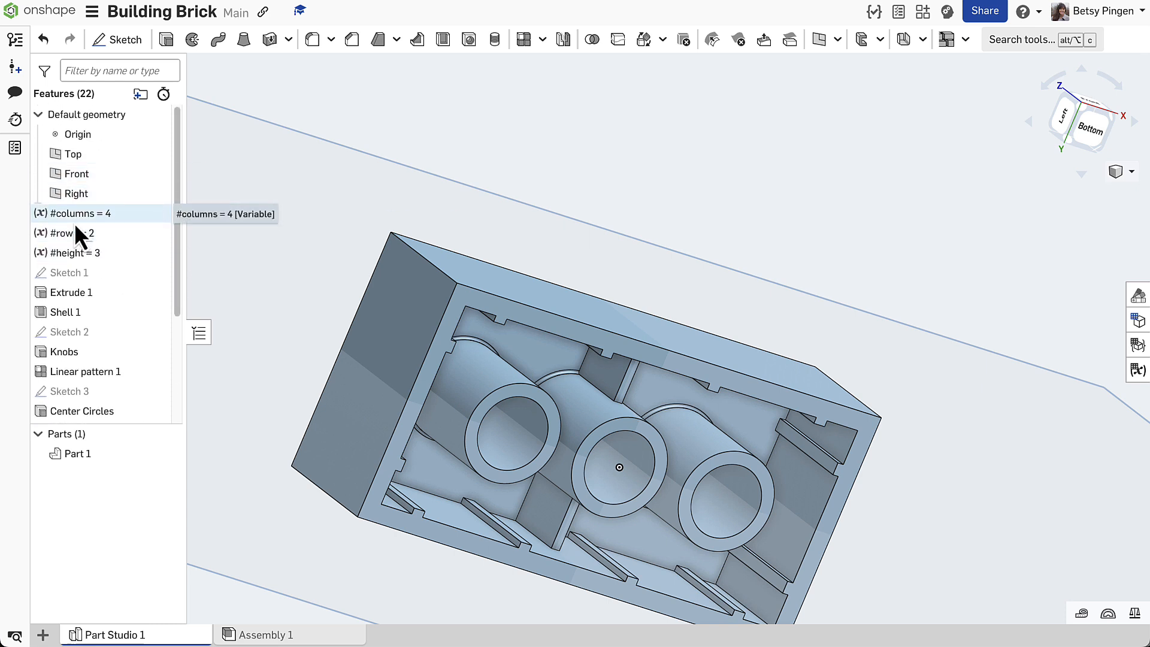
{"action": "double_click", "coordinate": [110, 214]}
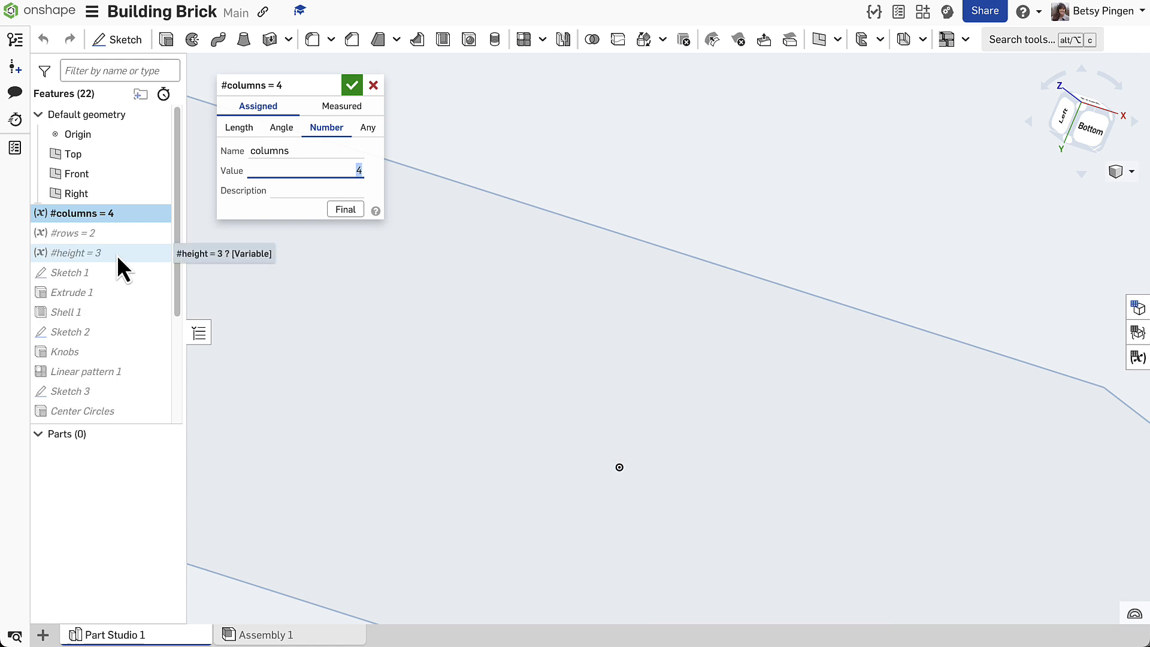
{"action": "type", "text": "7"}
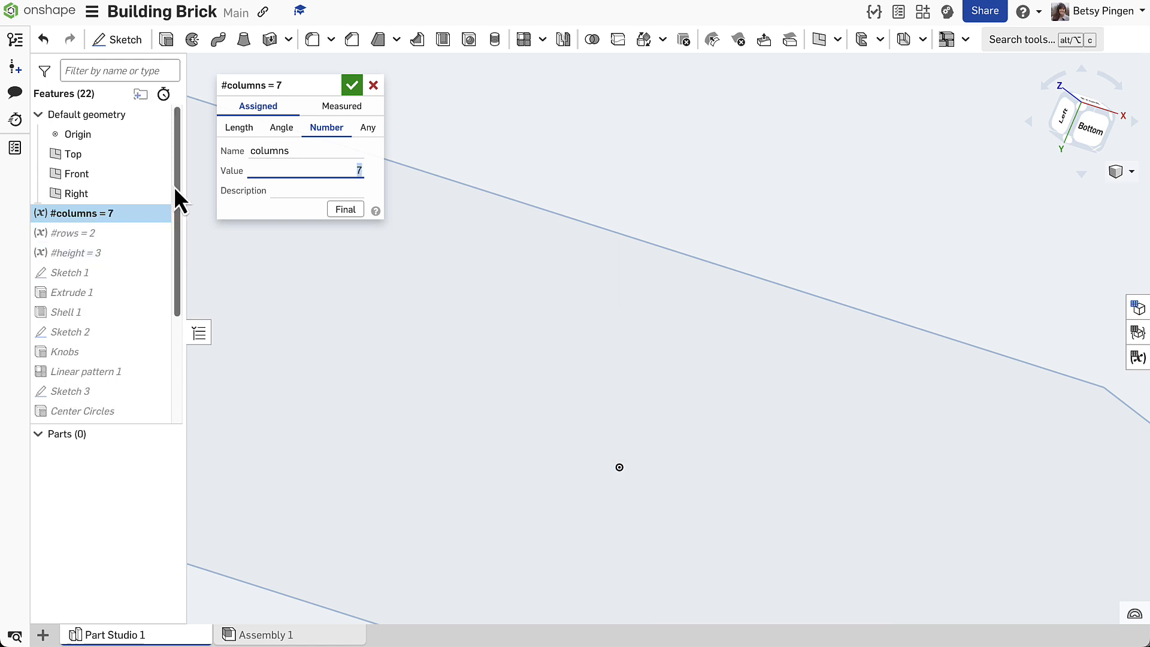
{"action": "left_click", "coordinate": [351, 86]}
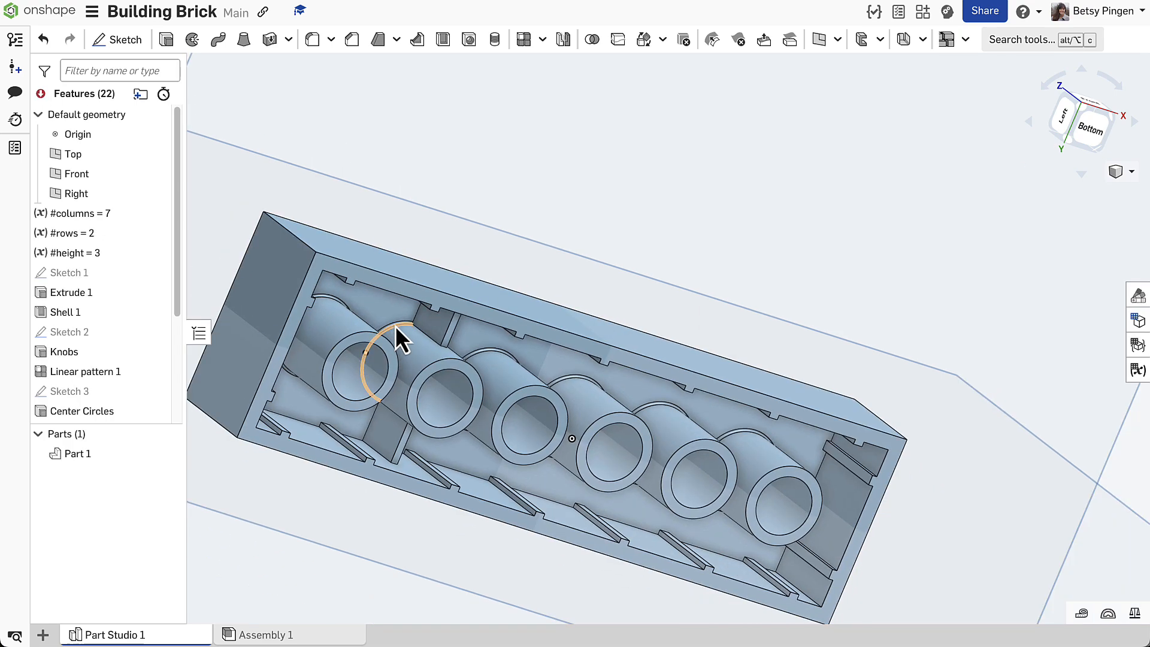
{"action": "right_click_drag", "start_coordinate": [395, 326], "coordinate": [484, 170]}
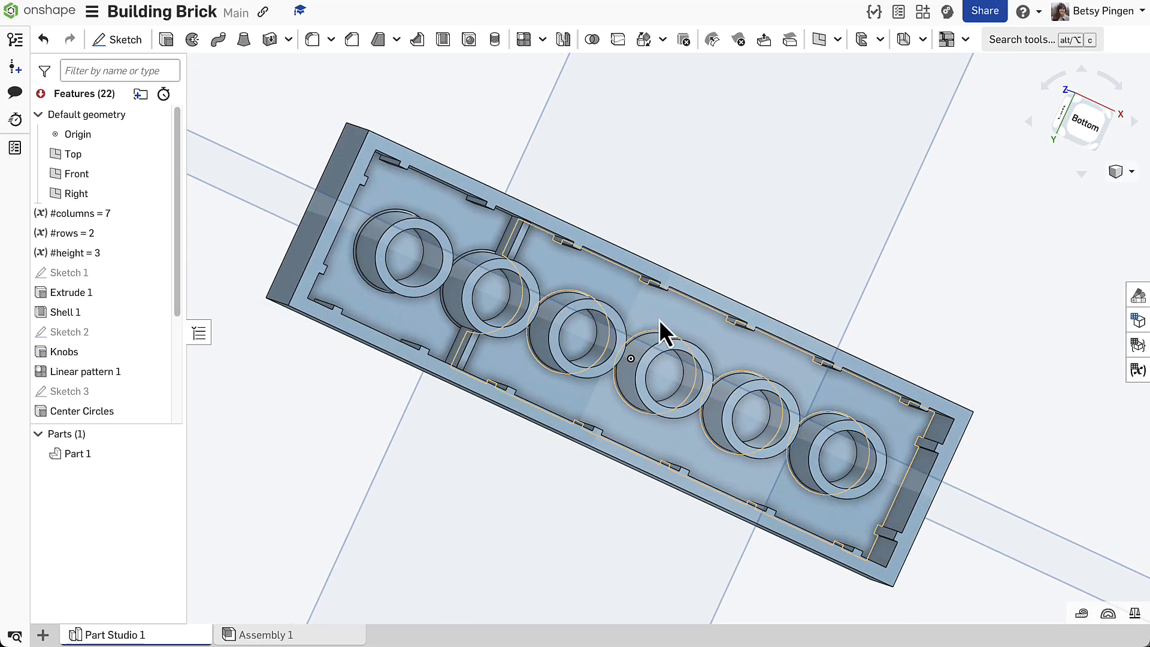
{"action": "scroll", "coordinate": [472, 409], "scroll_direction": "up", "scroll_amount": 3}
{"action": "middle_click_drag", "start_coordinate": [472, 408], "coordinate": [421, 411]}
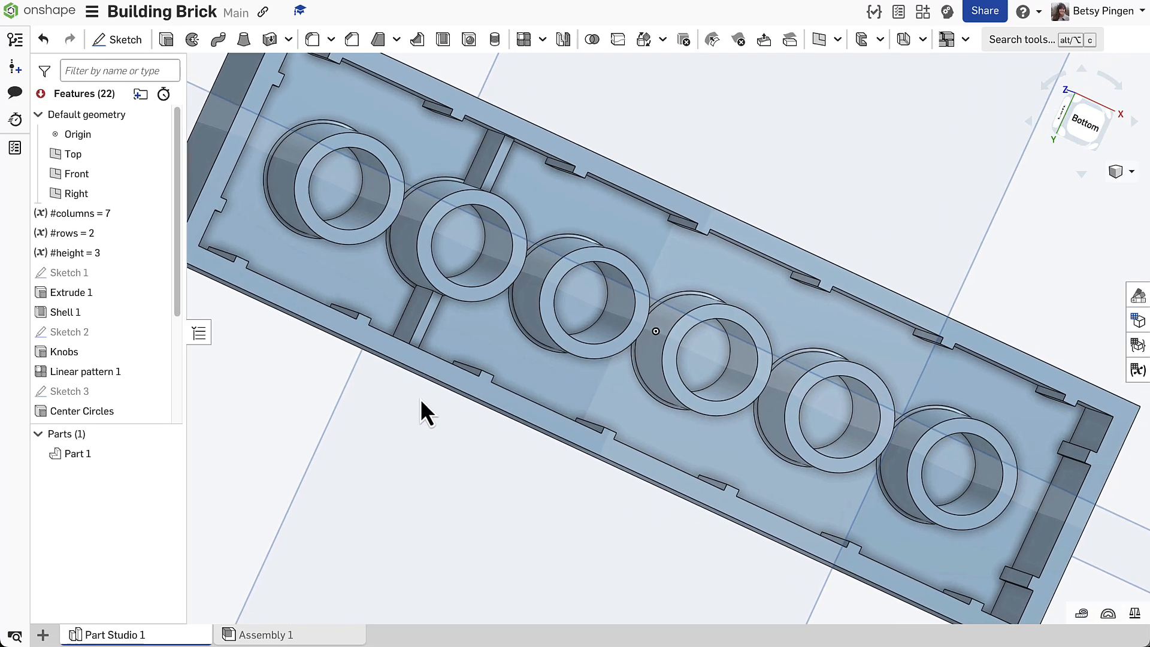
- Start a linear feature pattern of Middle Walls, using the brick's long outer edge as the direction
{"action": "scroll", "coordinate": [416, 407], "scroll_direction": "down", "scroll_amount": 2}
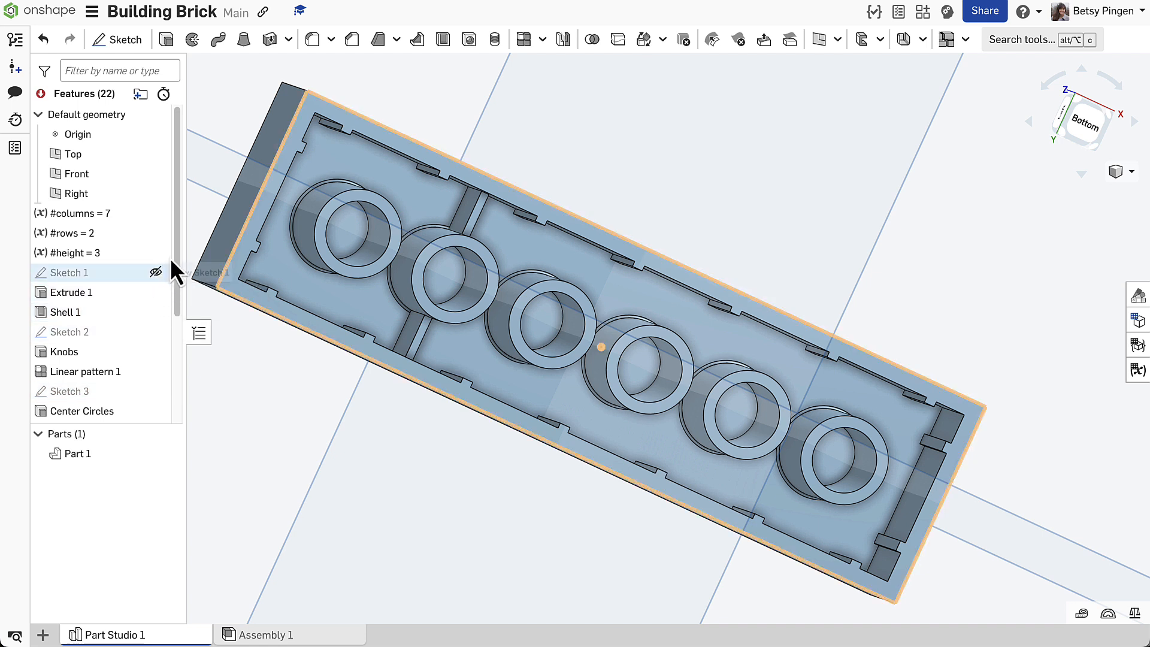
{"action": "left_click_drag", "start_coordinate": [181, 236], "coordinate": [175, 339]}
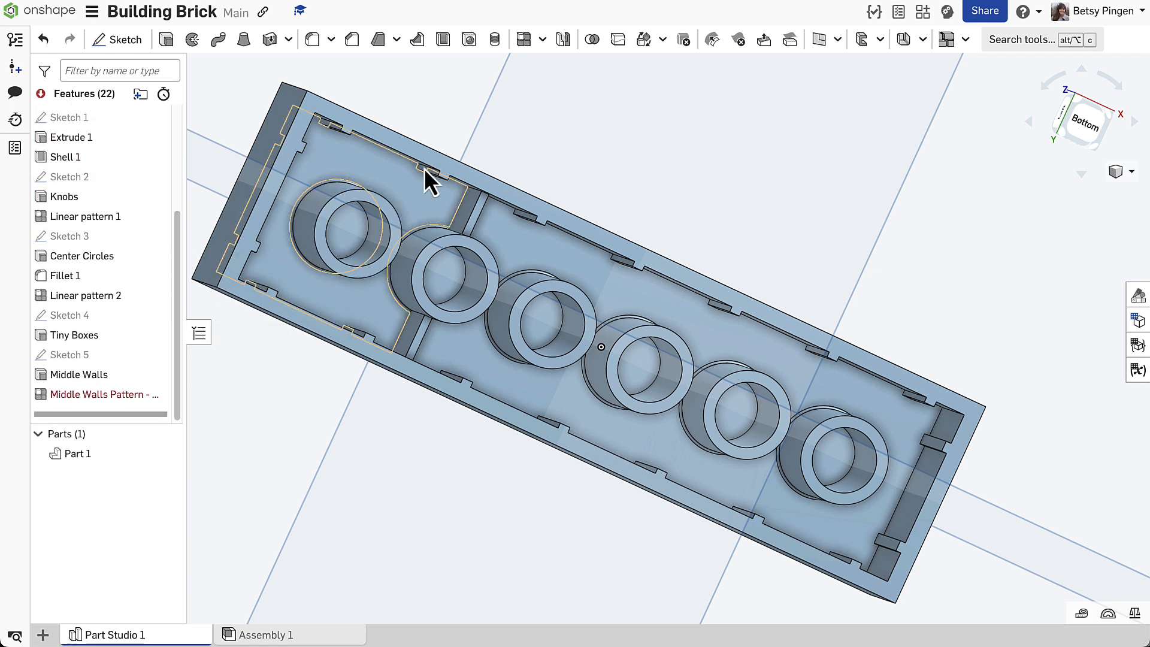
{"action": "left_click", "coordinate": [524, 41]}
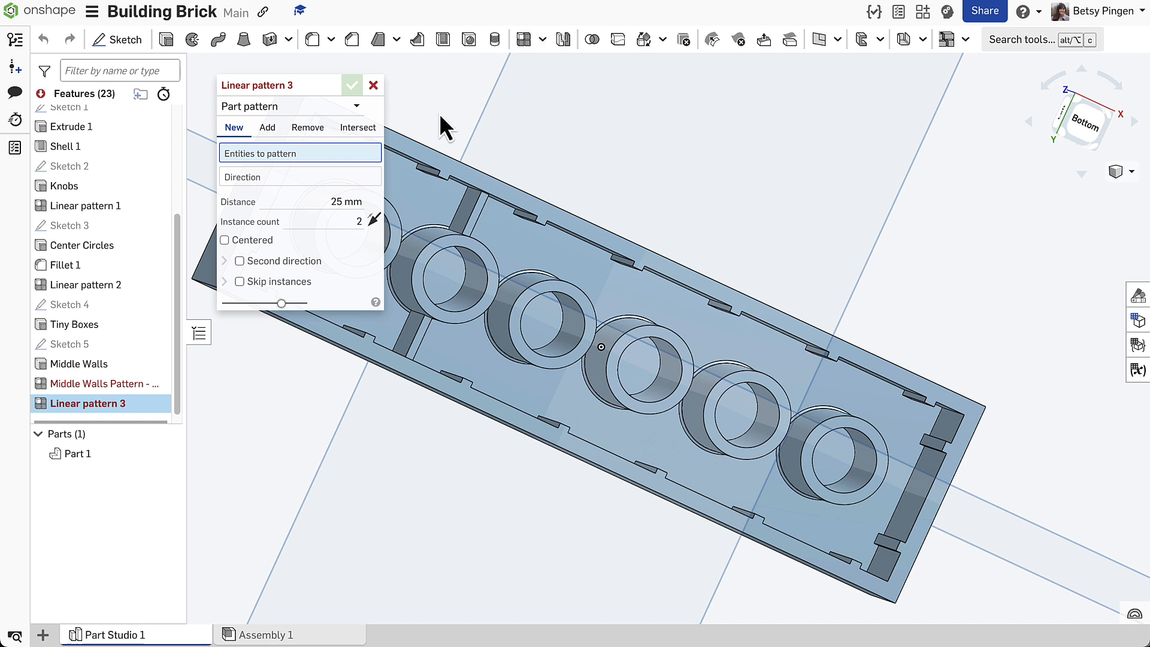
{"action": "left_click", "coordinate": [311, 110]}
{"action": "left_click", "coordinate": [303, 148]}
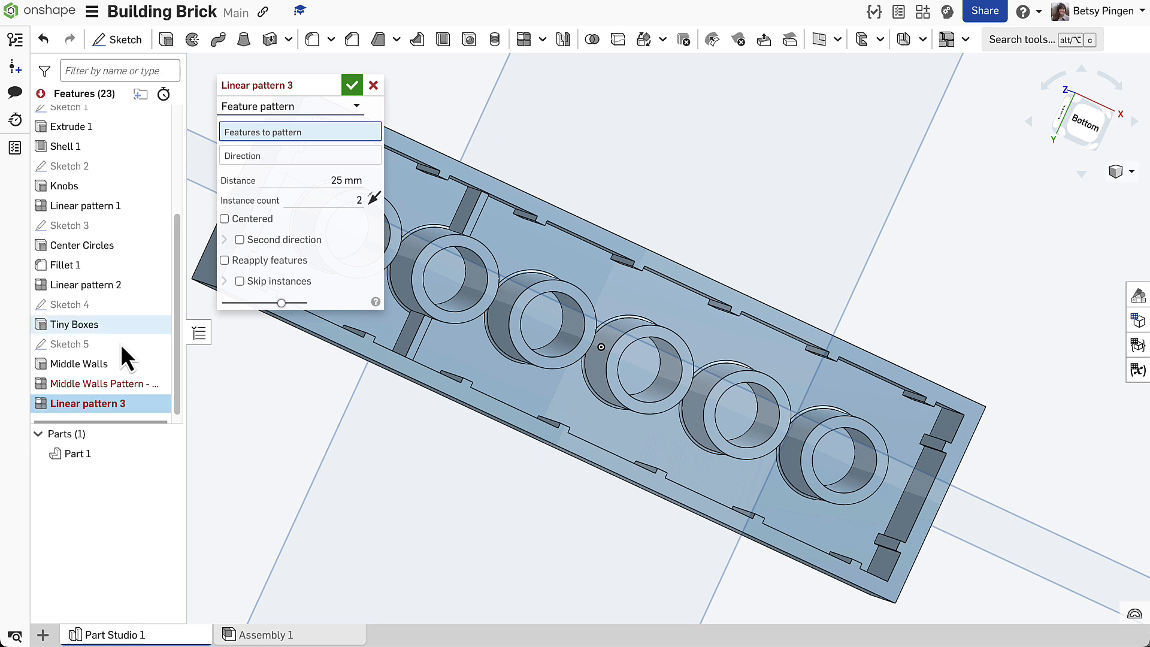
{"action": "left_click", "coordinate": [100, 366]}
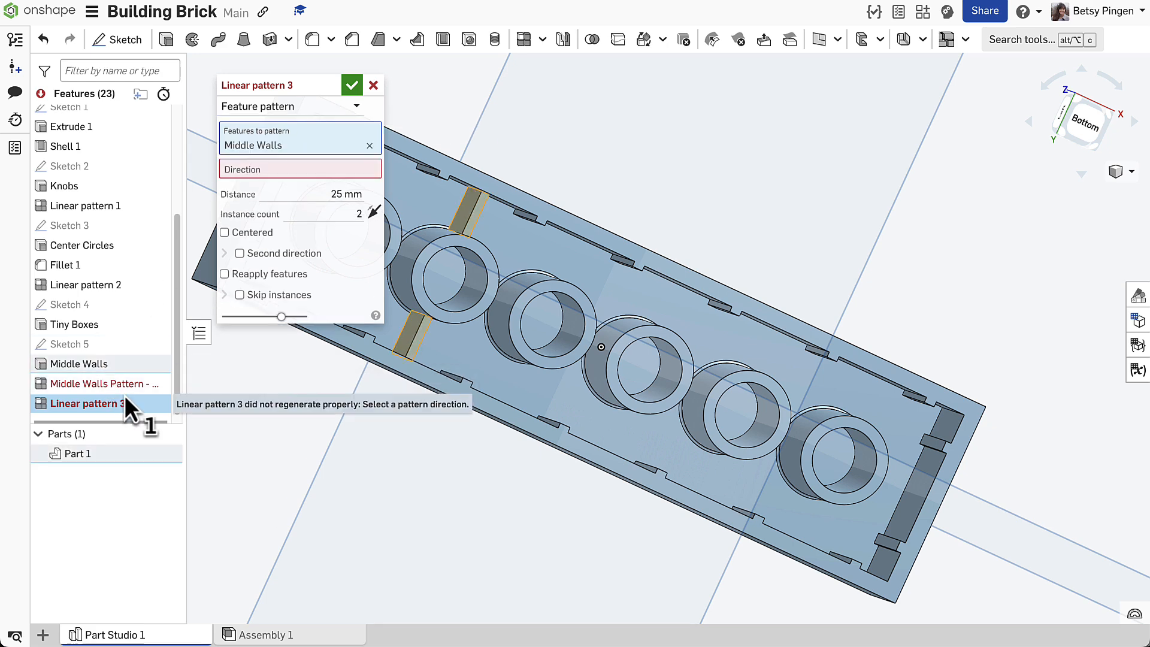
{"action": "left_click", "coordinate": [250, 174]}
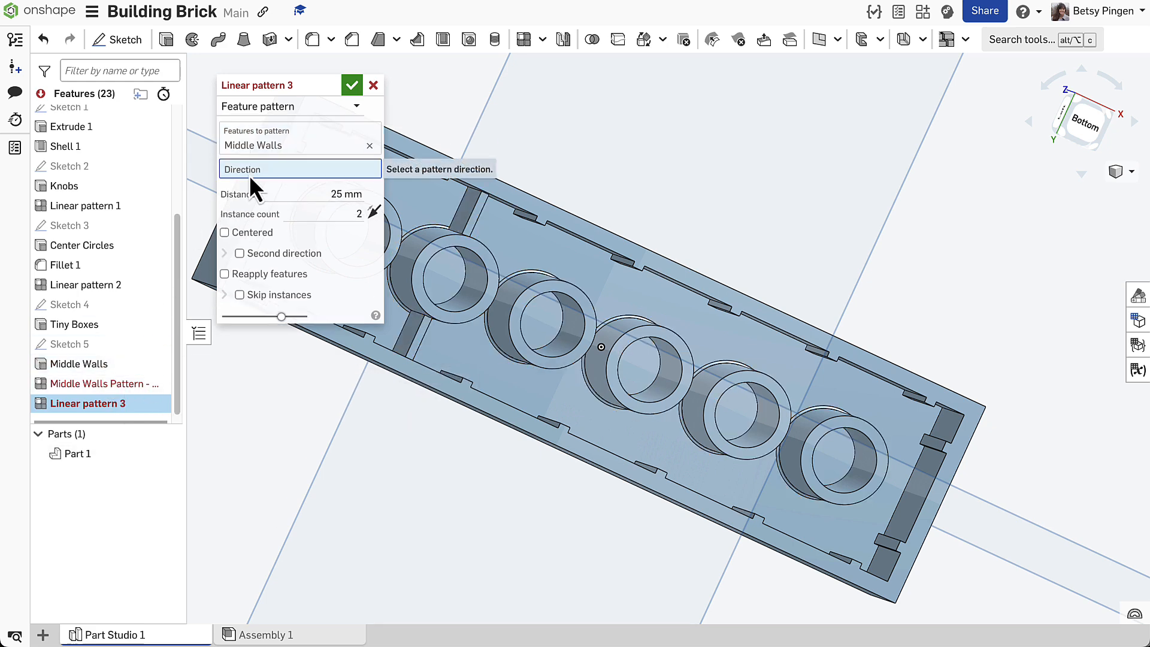
{"action": "left_click", "coordinate": [515, 189]}
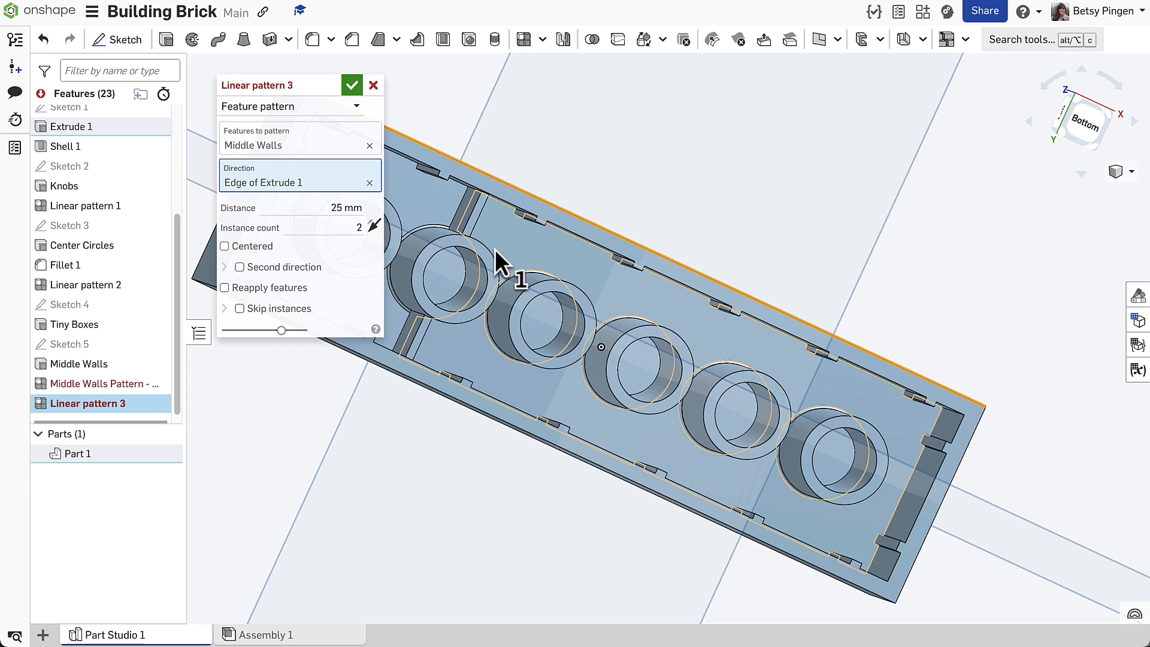
- Set the new wall pattern's distance to 16 mm and reverse its direction
{"action": "left_click", "coordinate": [324, 210]}
{"action": "type", "text": "16"}
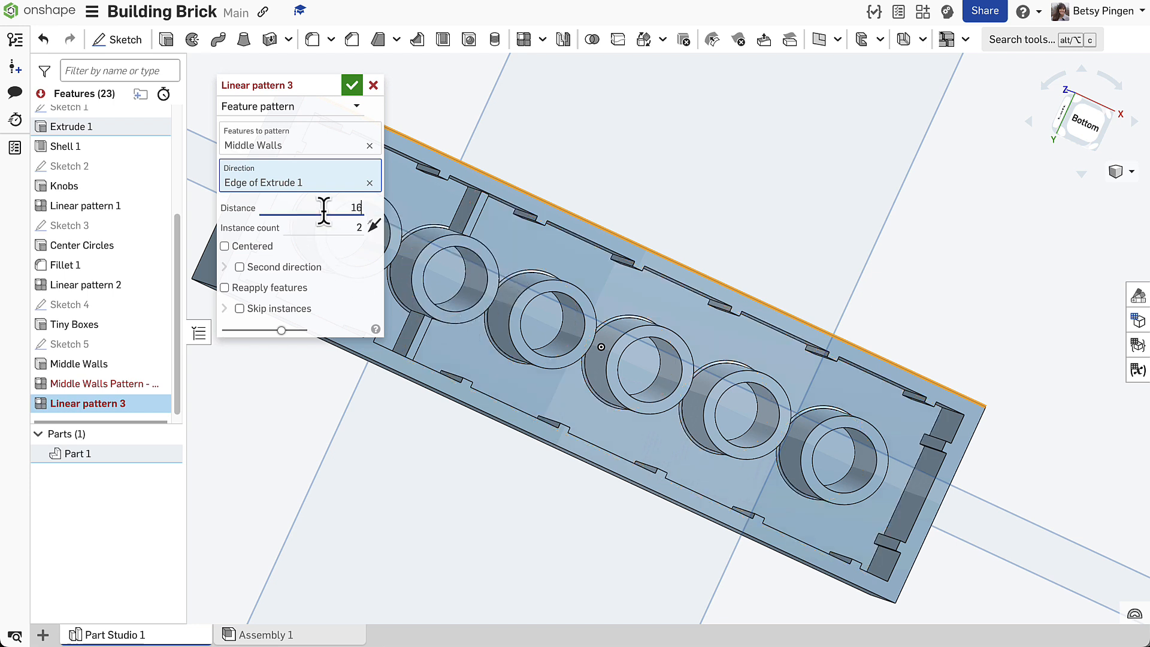
{"action": "key", "text": "Return"}
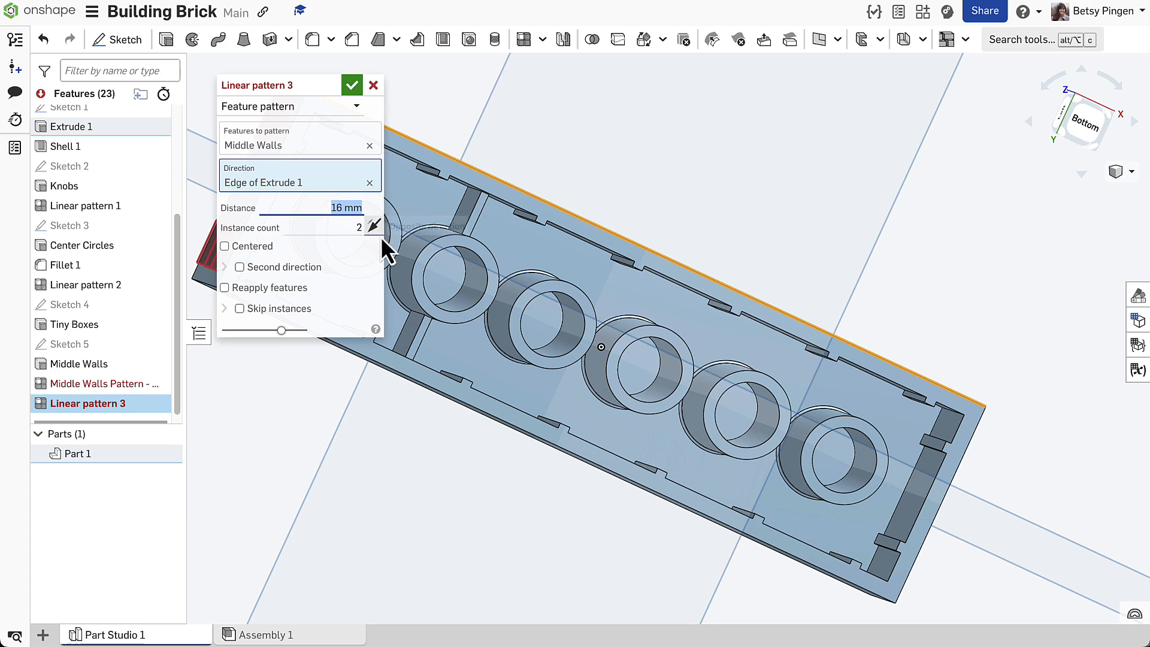
{"action": "scroll", "coordinate": [498, 231], "scroll_direction": "down", "scroll_amount": 5}
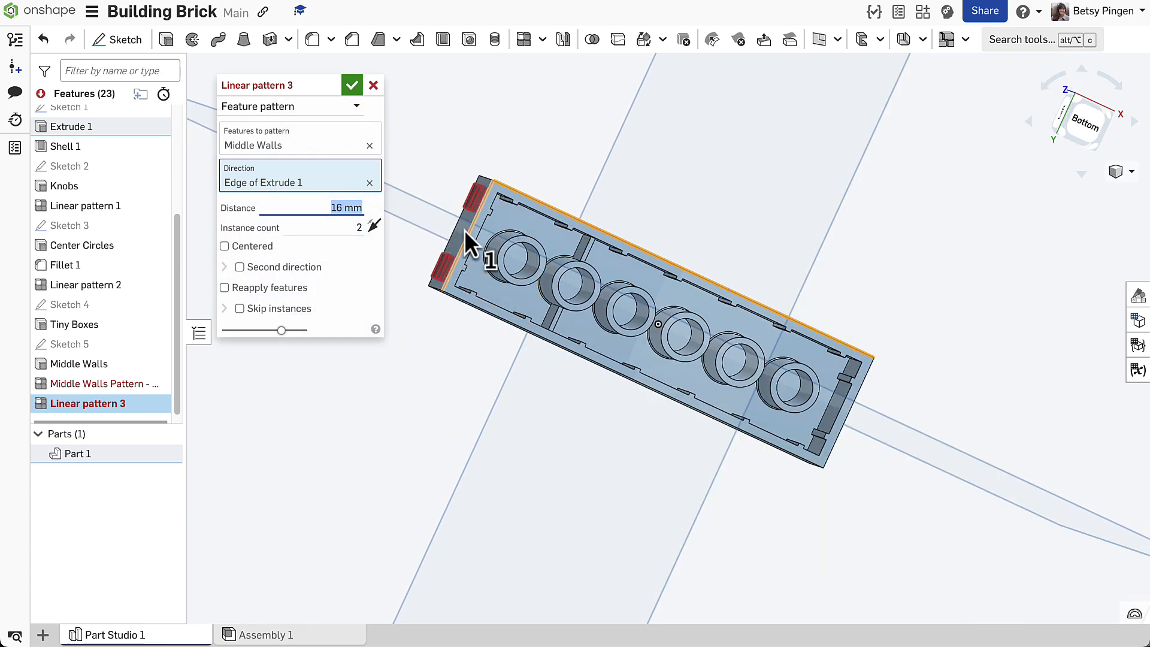
{"action": "left_click", "coordinate": [374, 226]}
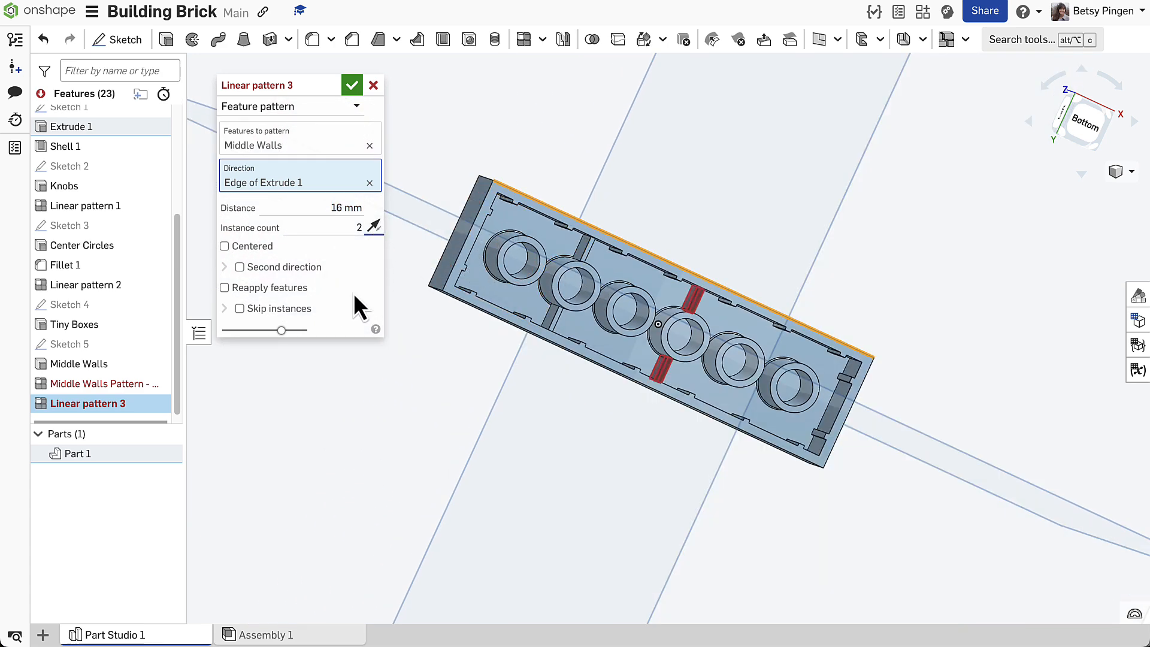
- Set the pattern's instance count to (#columns-1)/2 and enable Reapply features
{"action": "left_click", "coordinate": [335, 229]}
{"action": "key", "text": "BackSpace"}
{"action": "type", "text": "(#"}
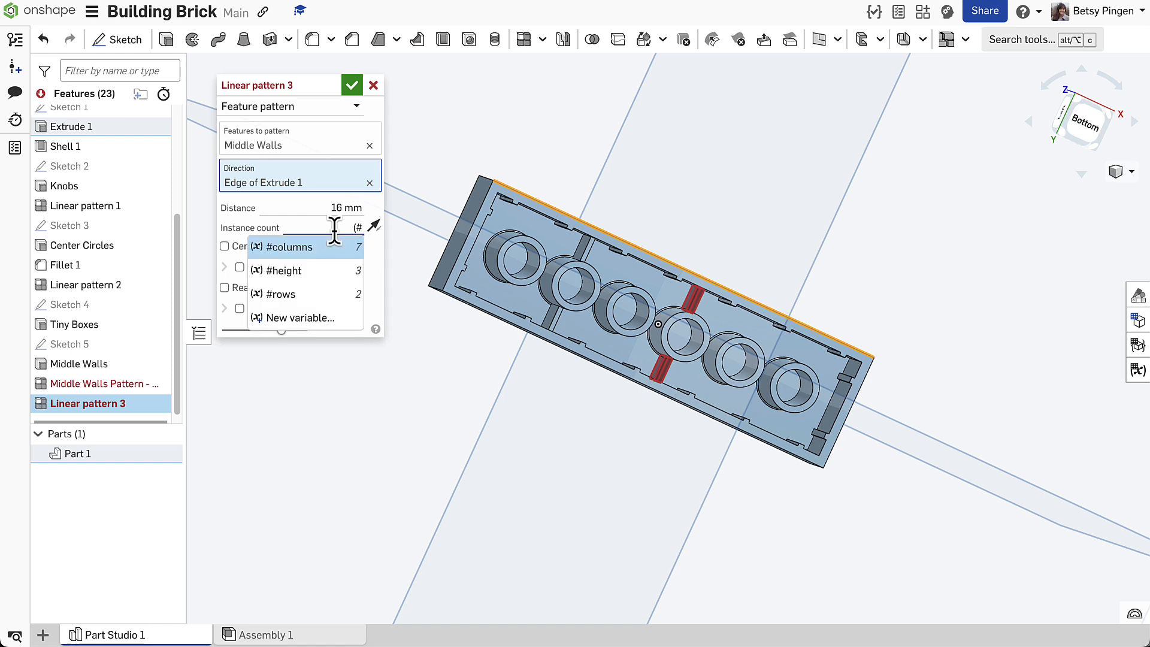
{"action": "left_click", "coordinate": [295, 252]}
{"action": "type", "text": "-"}
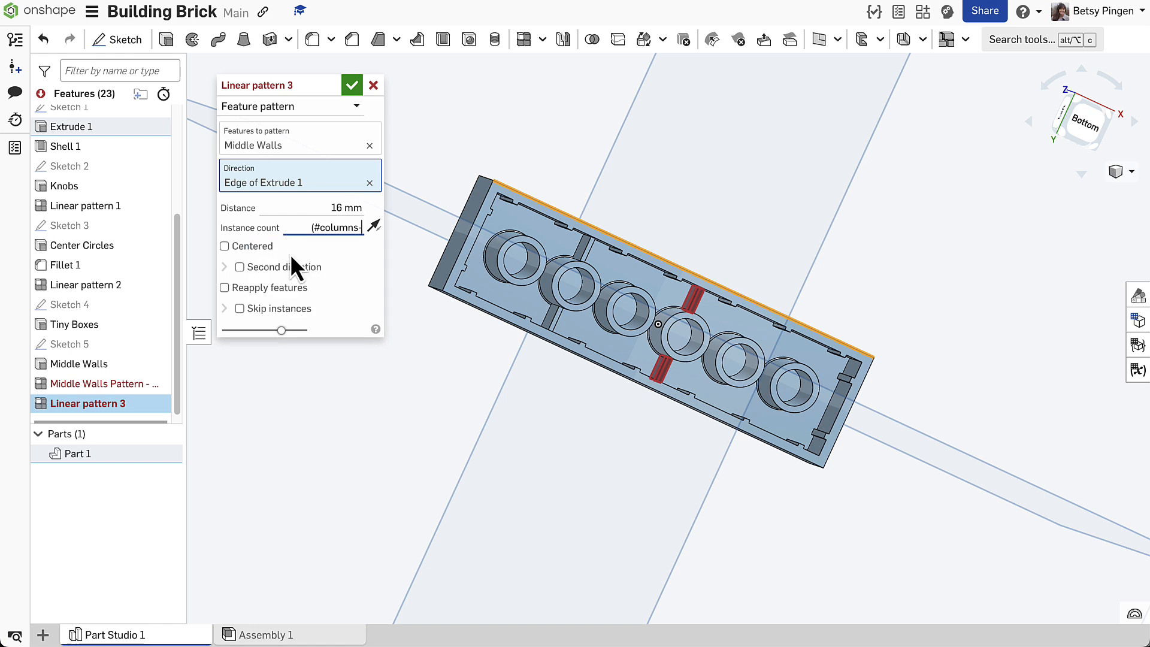
{"action": "type", "text": "1)/2"}
{"action": "mouse_move", "coordinate": [300, 228]}
{"action": "left_click", "coordinate": [225, 288]}
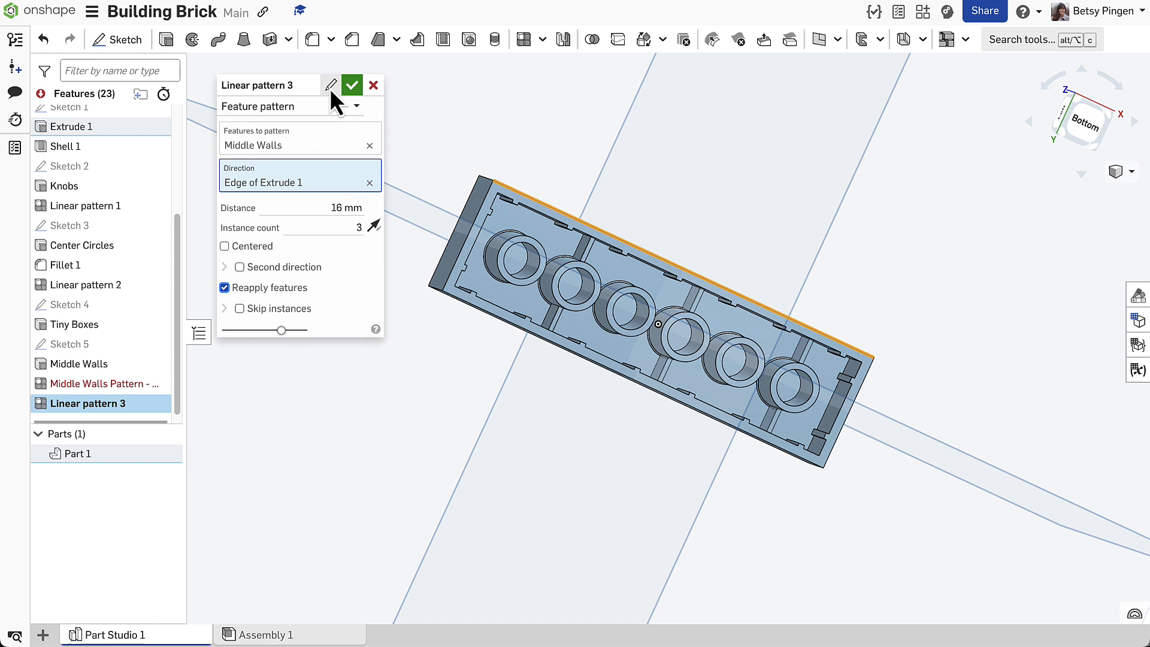
- Rename the pattern "Middle Walls Pattern - odd", accept it and inspect the walls on the brick's underside
{"action": "left_click", "coordinate": [330, 87]}
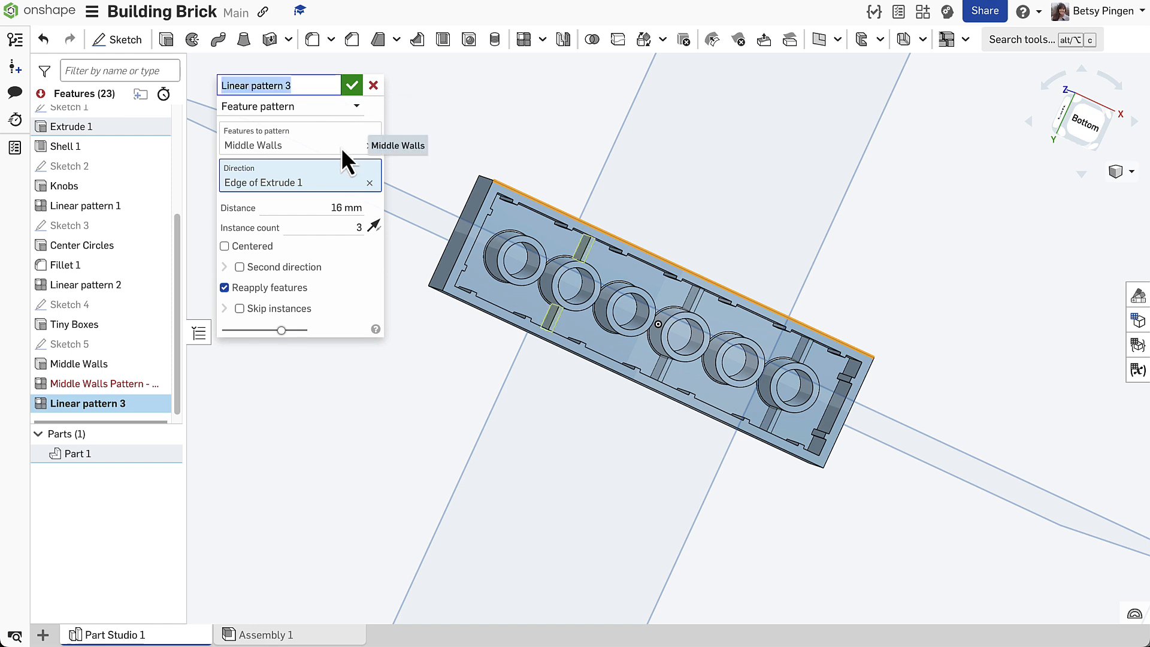
{"action": "type", "text": "Middl"}
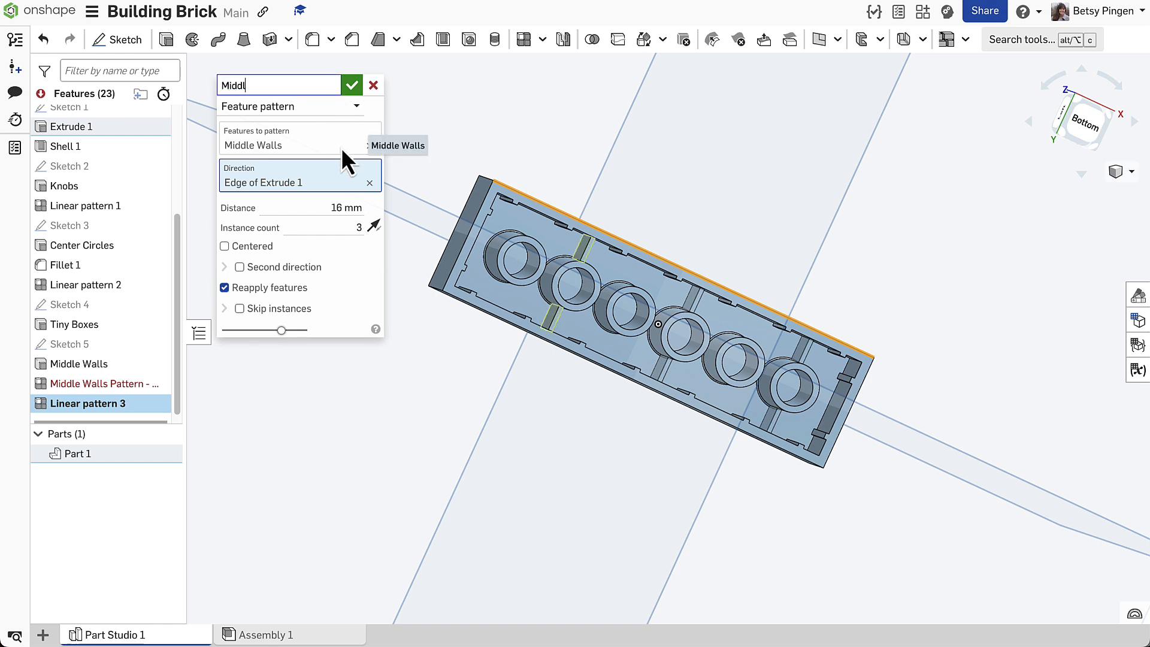
{"action": "type", "text": "e Walls Pattern - odd"}
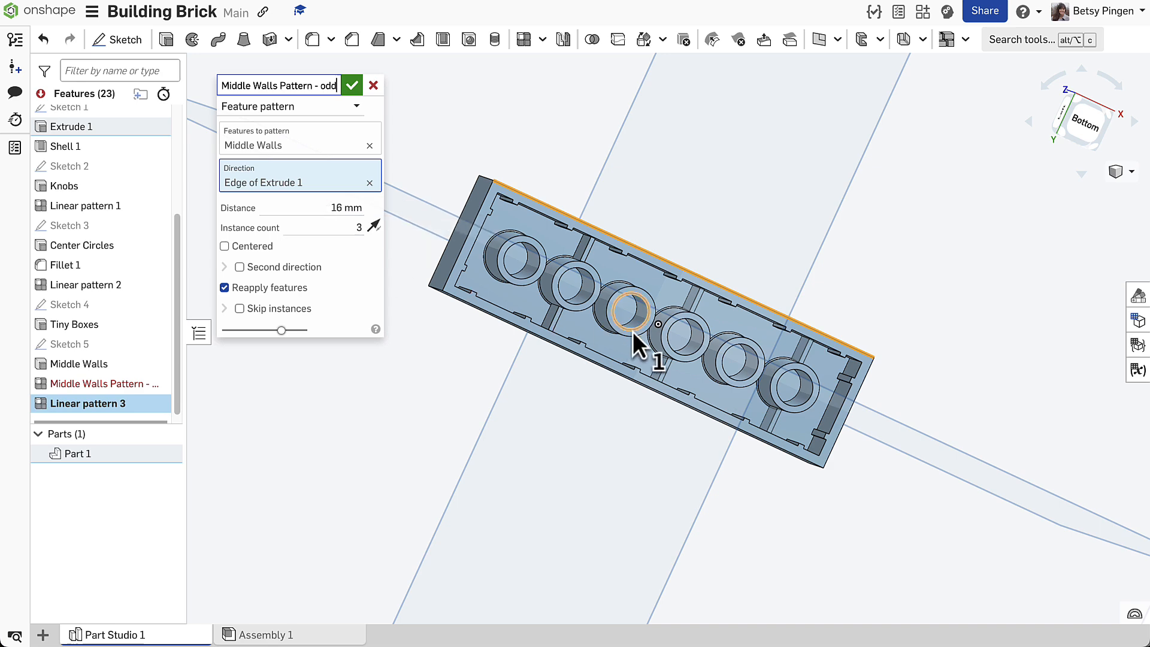
{"action": "right_click_drag", "start_coordinate": [783, 376], "coordinate": [754, 387]}
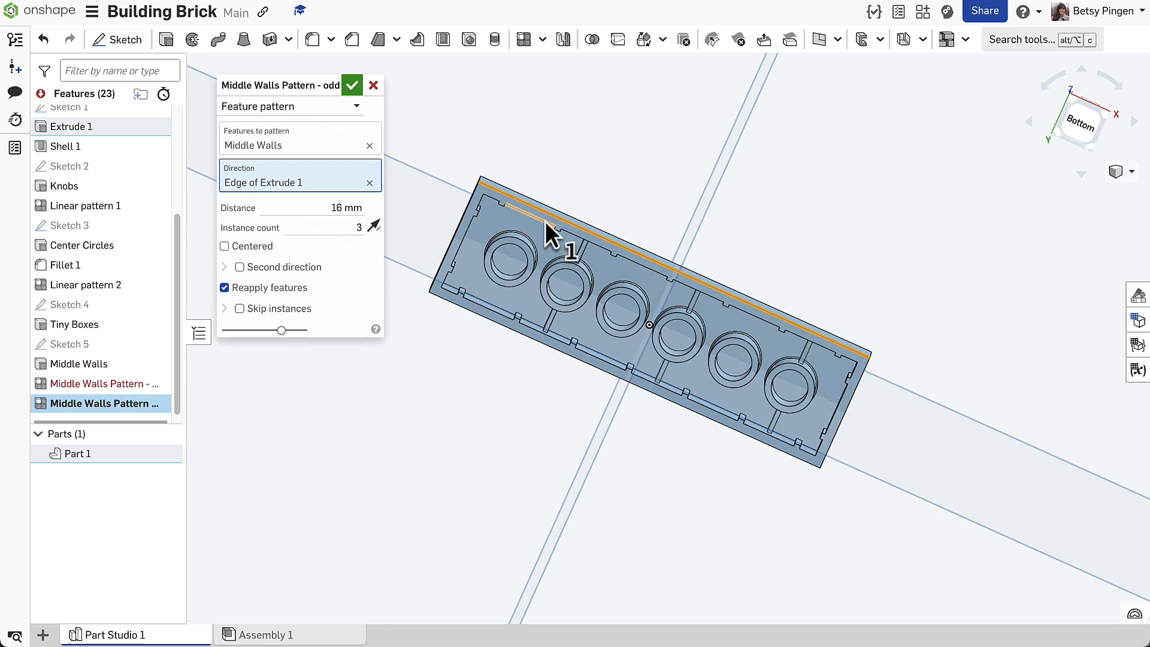
{"action": "right_click_drag", "start_coordinate": [545, 222], "coordinate": [621, 195]}
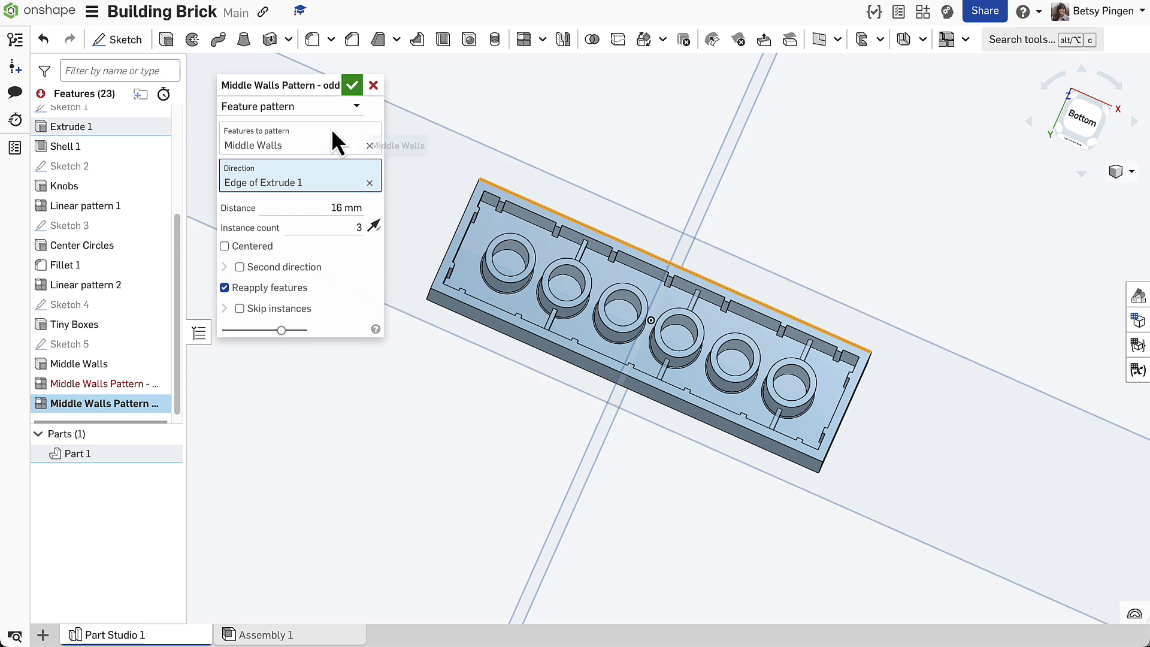
{"action": "left_click", "coordinate": [353, 88]}
{"action": "mouse_move", "coordinate": [342, 171]}
{"action": "right_mouse_down"}
{"action": "mouse_move", "coordinate": [331, 202]}
{"action": "mouse_move", "coordinate": [348, 154]}
{"action": "right_mouse_up"}
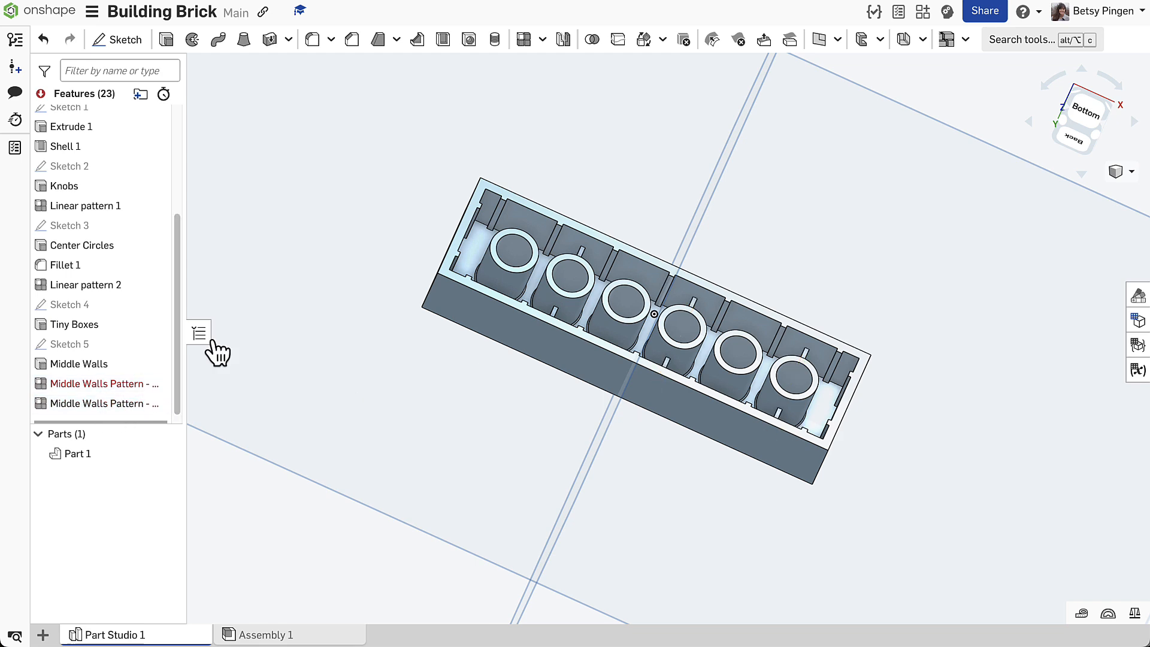
{"action": "mouse_move", "coordinate": [300, 199]}
{"action": "right_mouse_down"}
{"action": "mouse_move", "coordinate": [289, 229]}
{"action": "mouse_move", "coordinate": [303, 204]}
{"action": "right_mouse_up"}
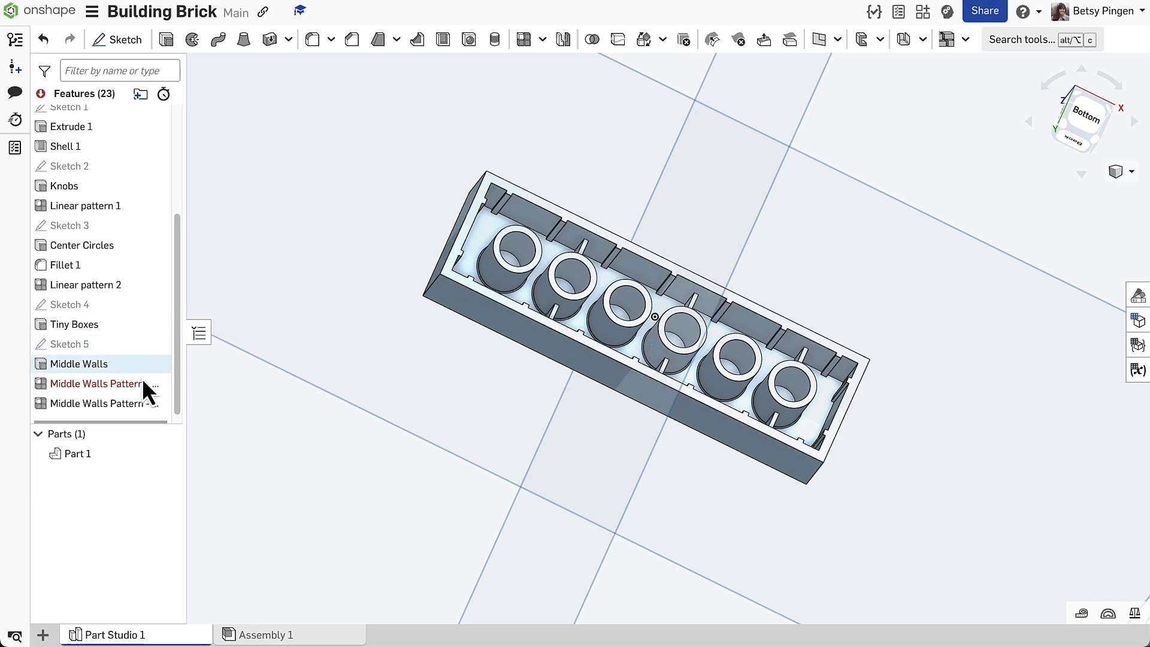
- Set the #columns variable to 4 and check the brick from below and above
{"action": "scroll", "coordinate": [178, 324], "scroll_direction": "up", "scroll_amount": 2}
{"action": "left_click_drag", "start_coordinate": [179, 310], "coordinate": [187, 225]}
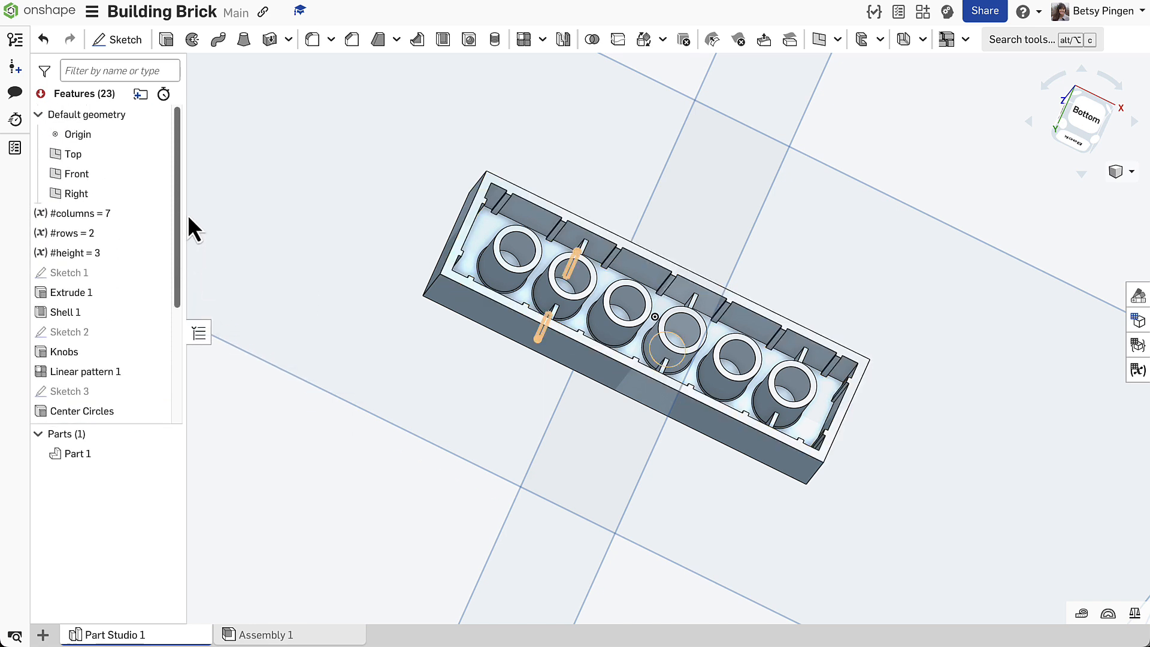
{"action": "double_click", "coordinate": [84, 218]}
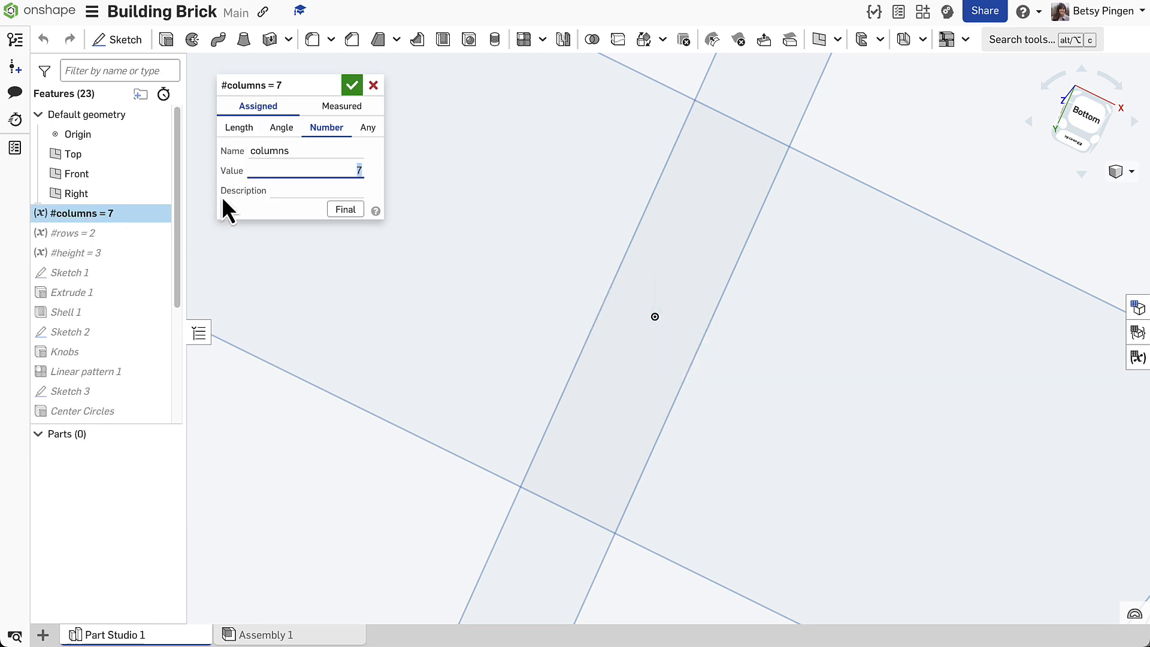
{"action": "type", "text": "4"}
{"action": "left_click", "coordinate": [352, 86]}
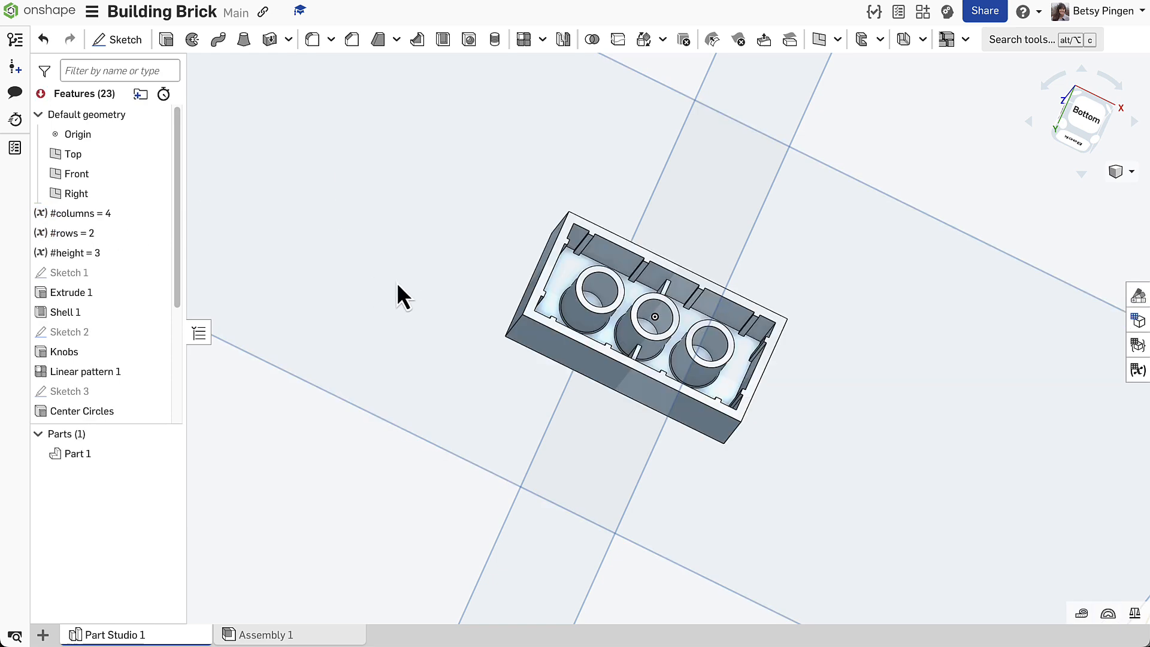
{"action": "right_click_drag", "start_coordinate": [396, 283], "coordinate": [416, 358]}
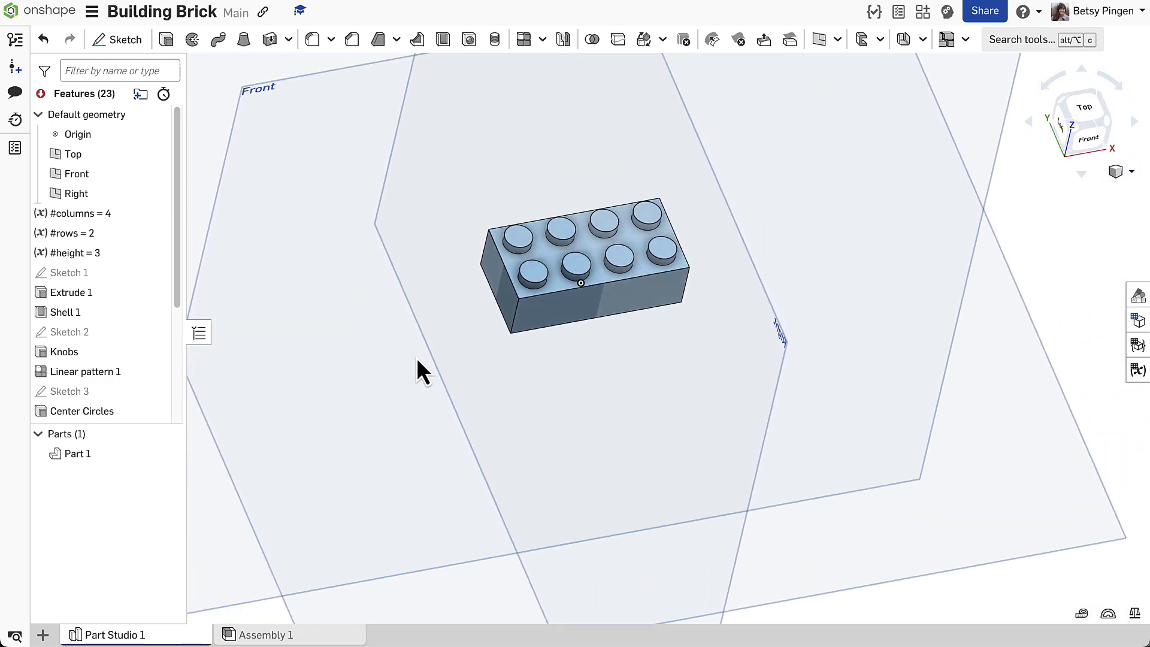
- Set the #columns variable to 8 and view the resized brick
{"action": "double_click", "coordinate": [110, 215]}
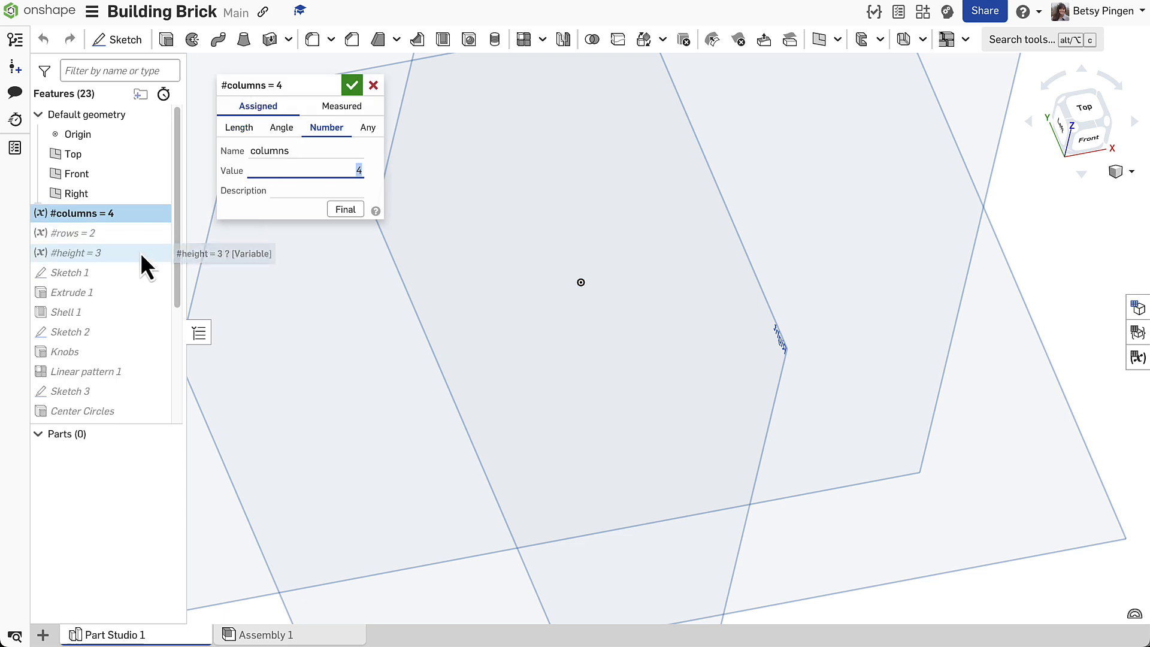
{"action": "type", "text": "8"}
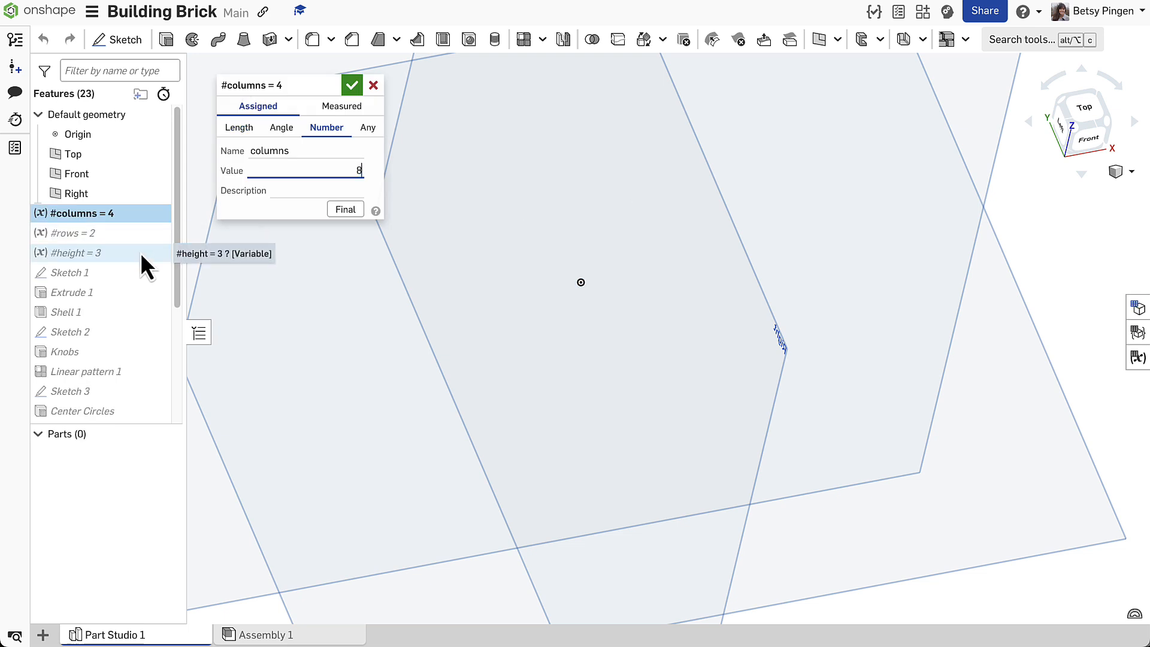
{"action": "left_click", "coordinate": [353, 87]}
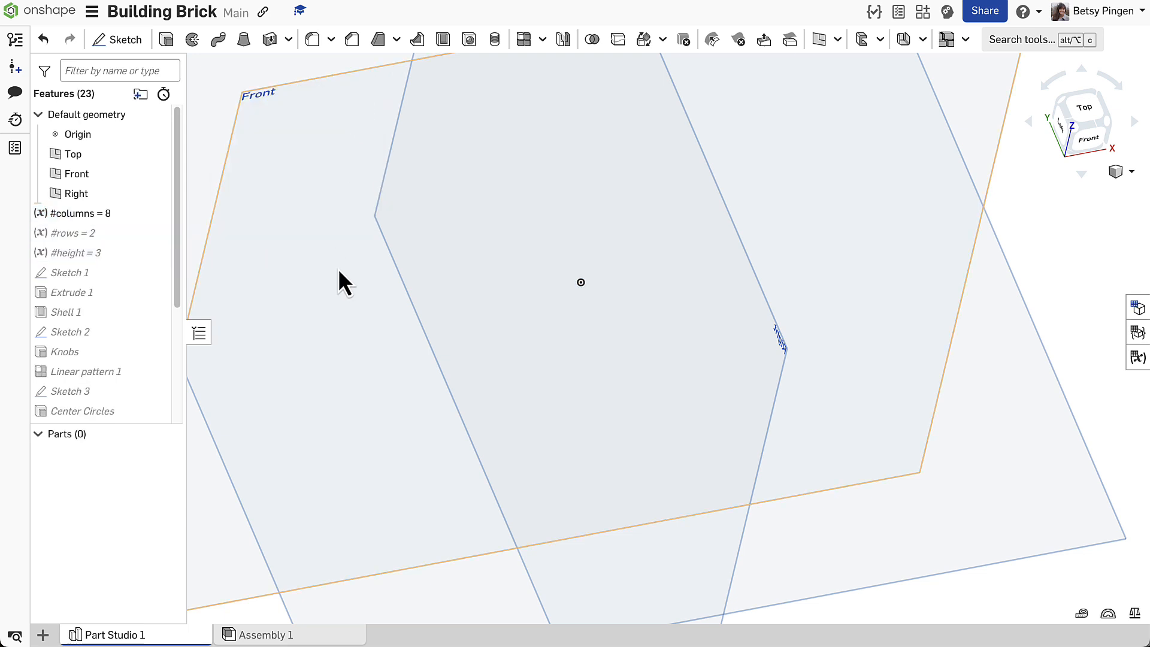
{"action": "right_click_drag", "start_coordinate": [338, 268], "coordinate": [347, 291]}
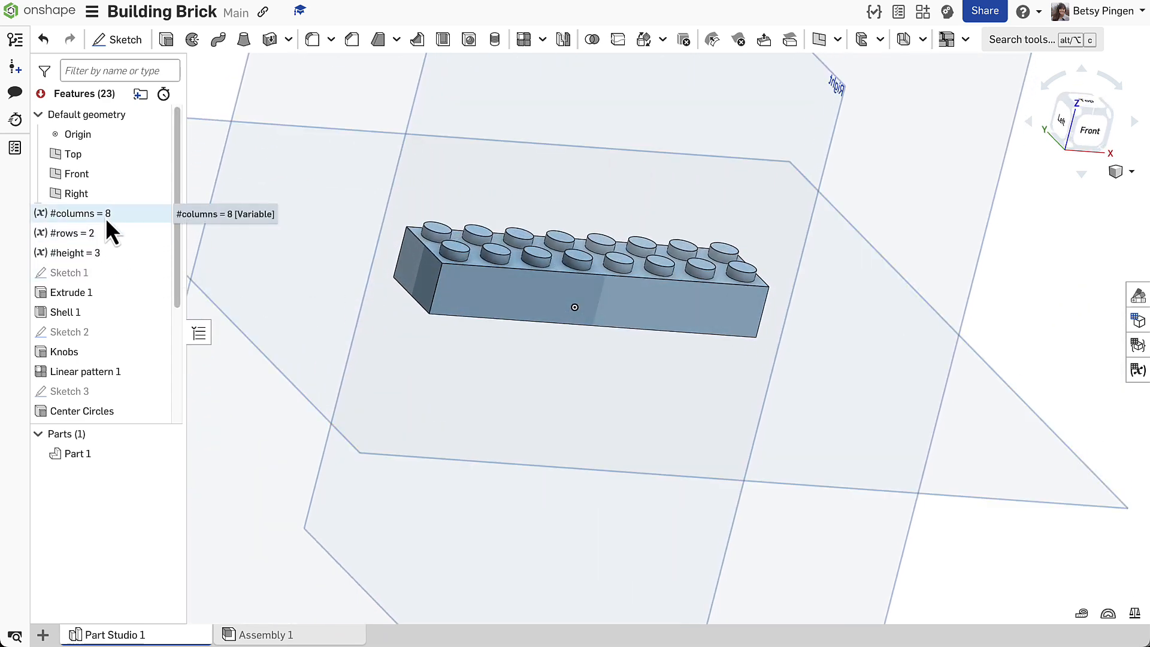
- Set the #rows variable to 4 and inspect the widened brick
{"action": "double_click", "coordinate": [99, 234]}
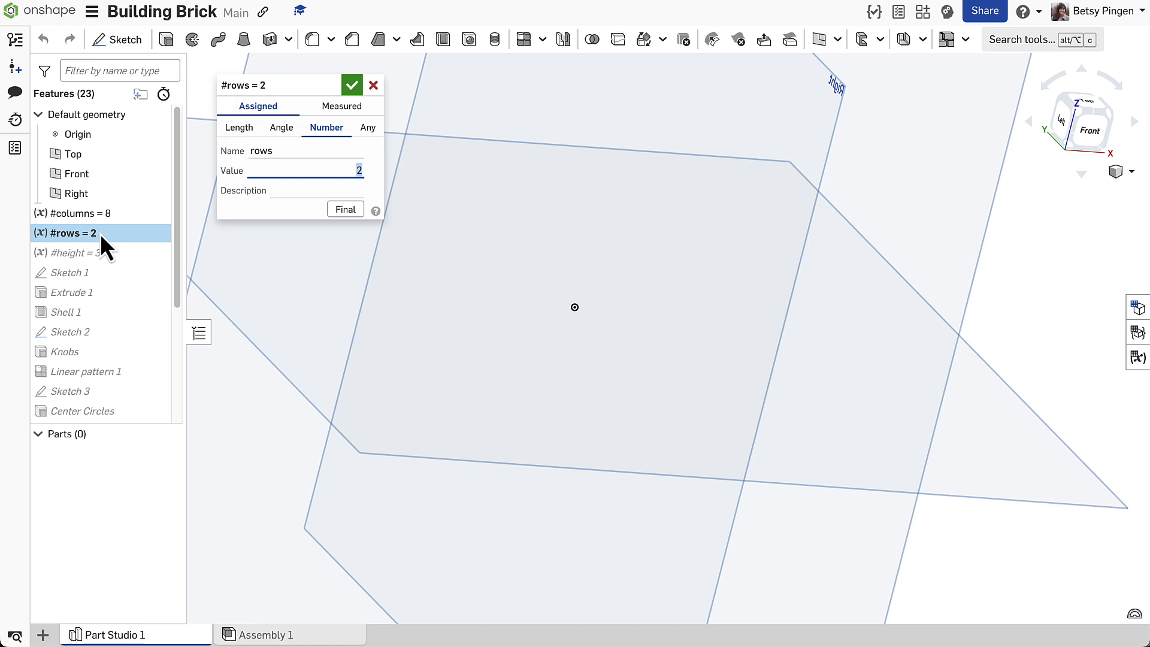
{"action": "type", "text": "4"}
{"action": "left_click", "coordinate": [352, 88]}
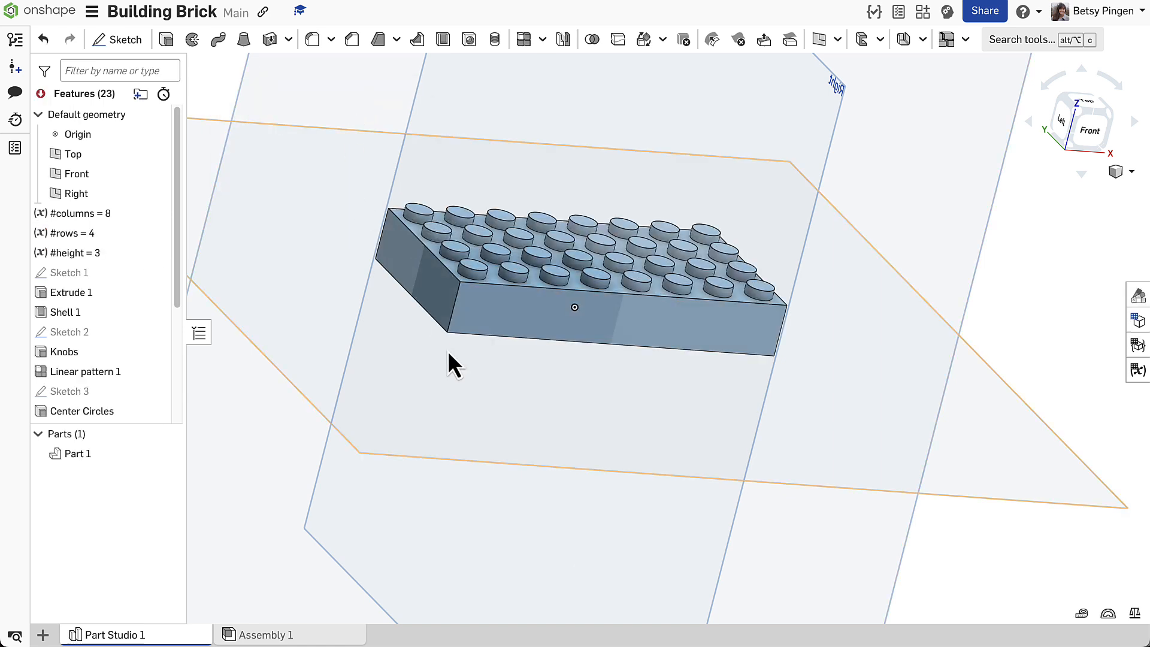
{"action": "key", "text": "shift+7"}
{"action": "right_click_drag", "start_coordinate": [442, 387], "coordinate": [453, 338]}
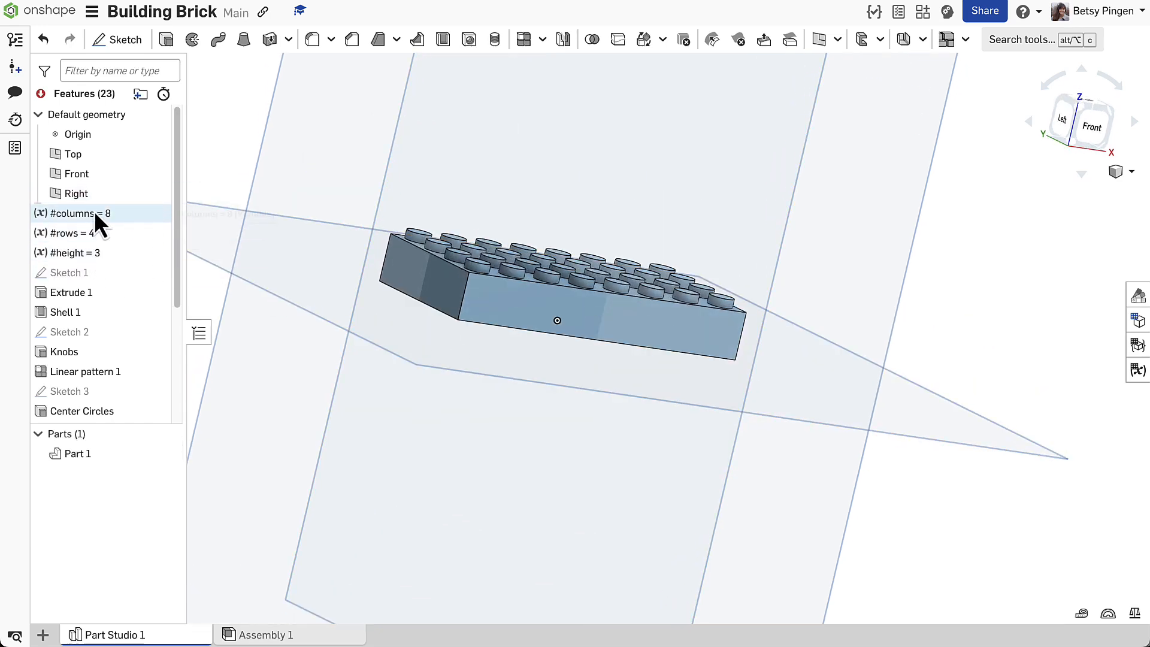
- Set the #height variable to 1 and view the brick from above
{"action": "double_click", "coordinate": [100, 255]}
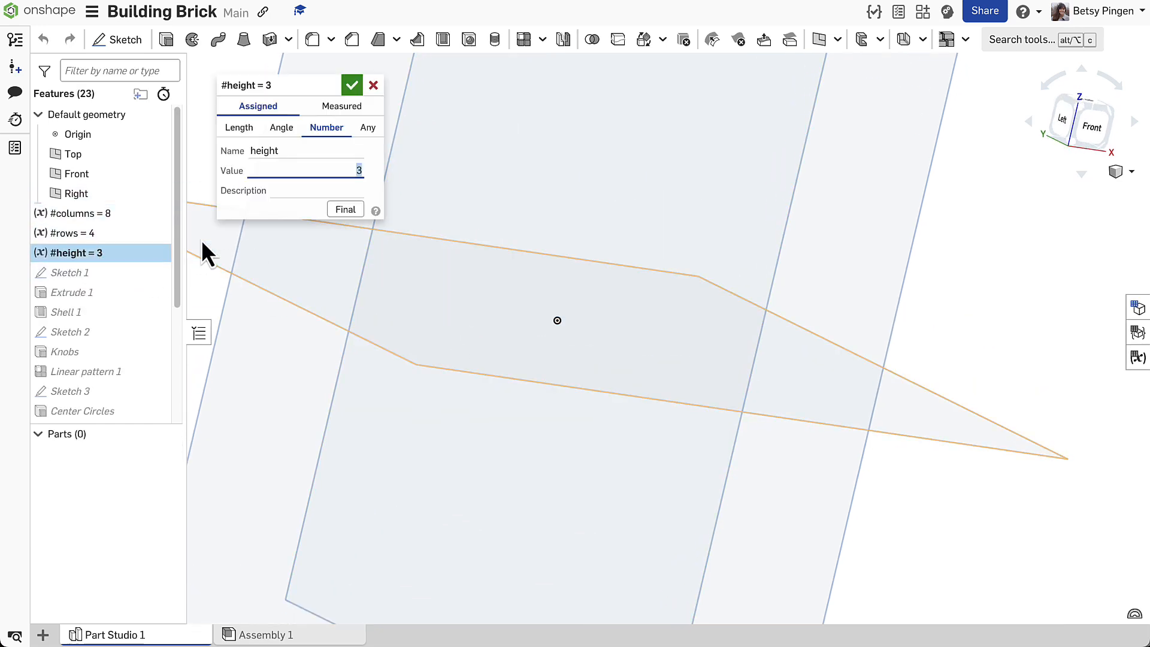
{"action": "type", "text": "1"}
{"action": "left_click", "coordinate": [351, 85]}
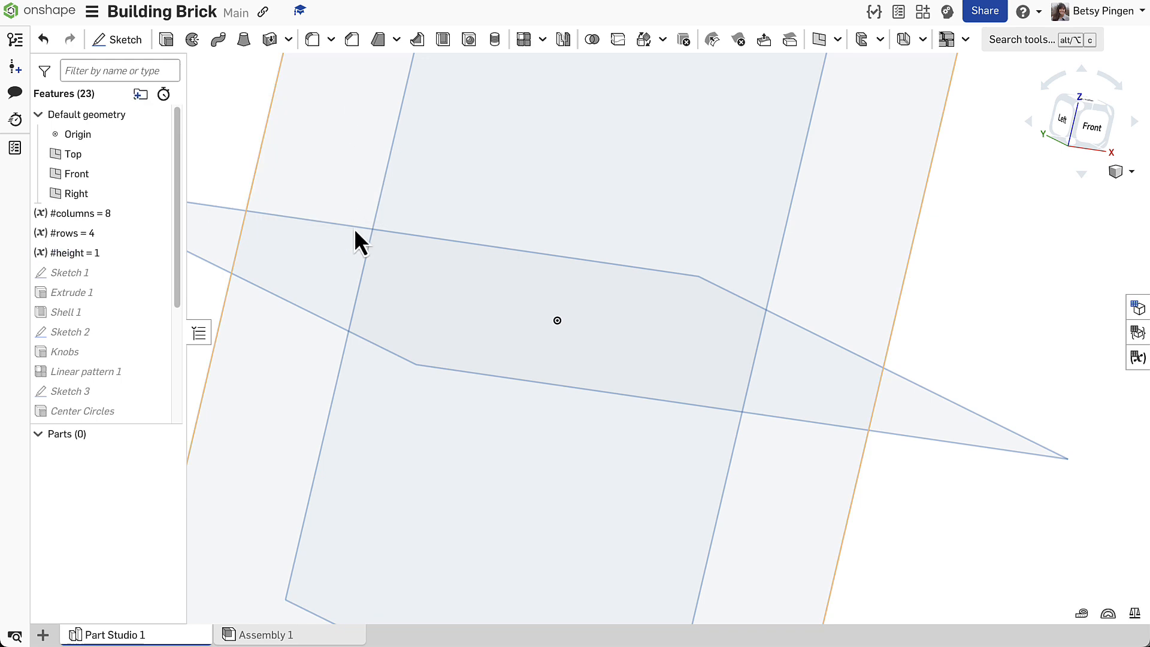
{"action": "right_click_drag", "start_coordinate": [352, 232], "coordinate": [354, 262]}
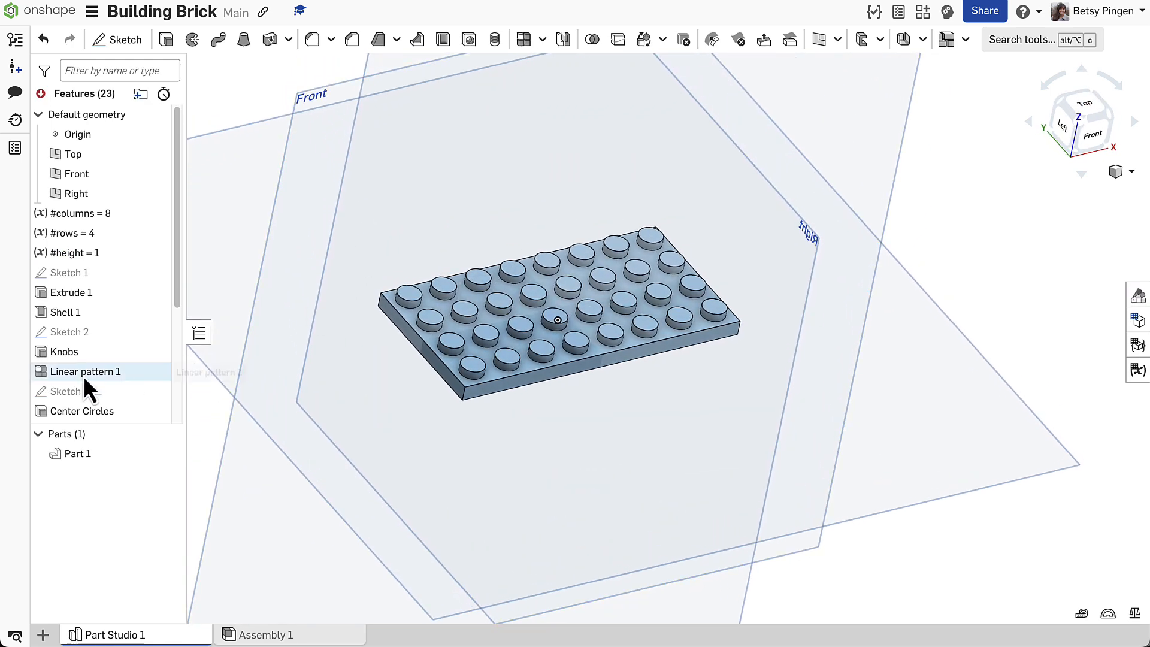
- Set the #rows variable to 1 and inspect the narrowed brick from below and above
{"action": "right_click_drag", "start_coordinate": [314, 296], "coordinate": [300, 355]}
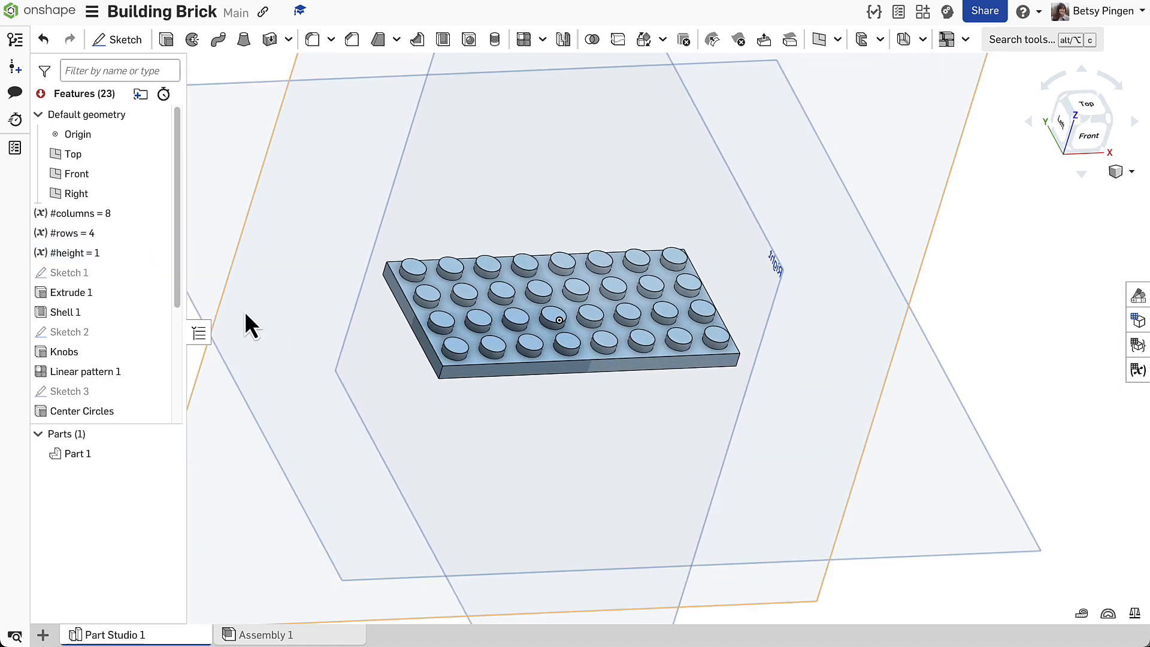
{"action": "double_click", "coordinate": [88, 233]}
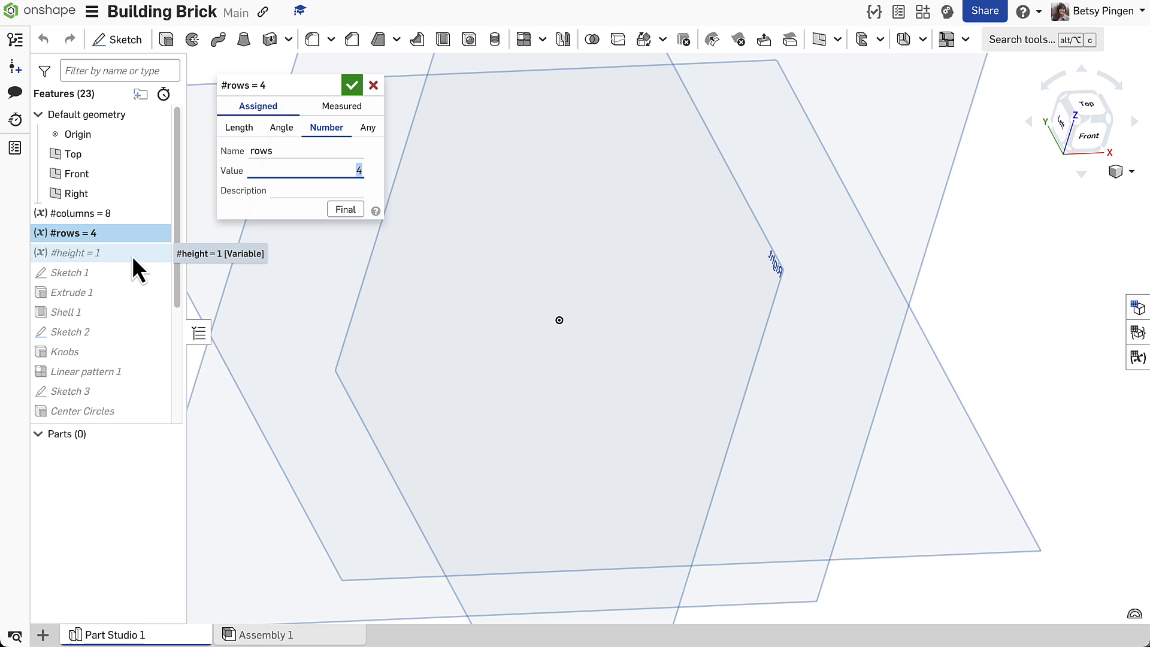
{"action": "type", "text": "1"}
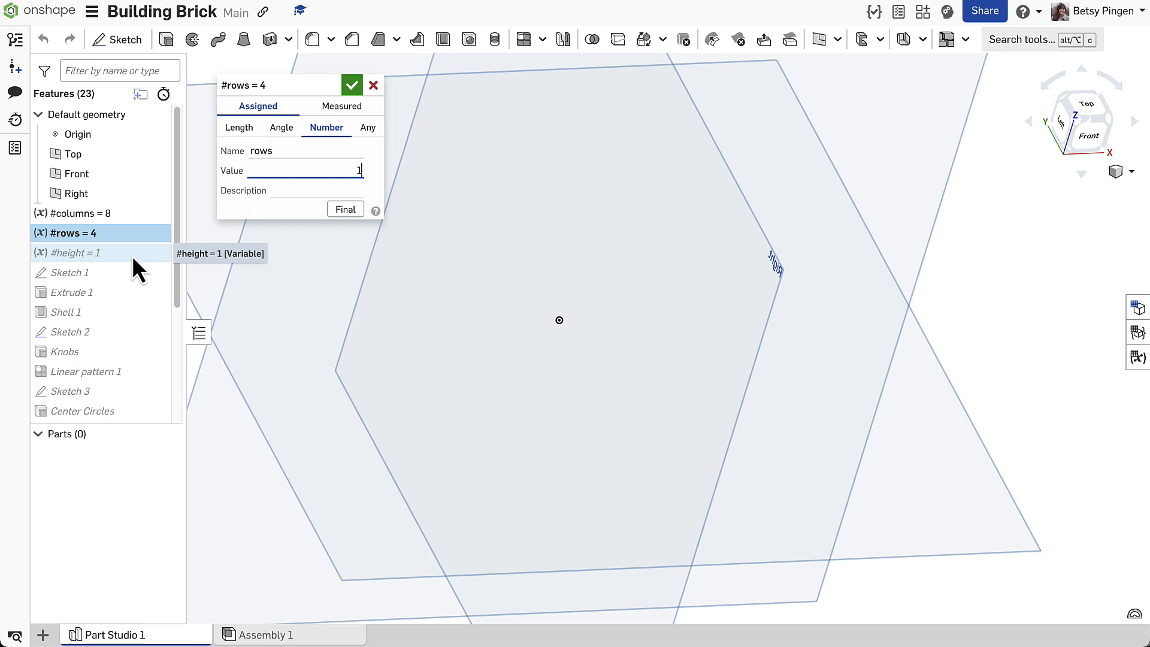
{"action": "left_click", "coordinate": [352, 85]}
{"action": "right_click_drag", "start_coordinate": [365, 323], "coordinate": [509, 221]}
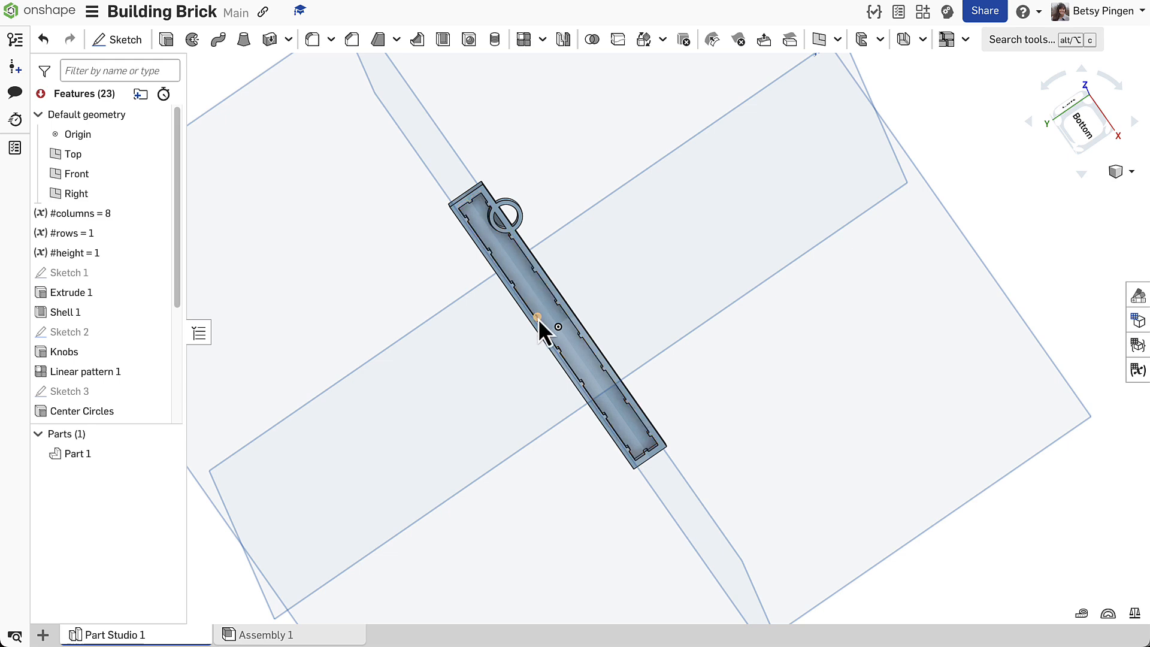
{"action": "right_click_drag", "start_coordinate": [538, 319], "coordinate": [380, 358]}
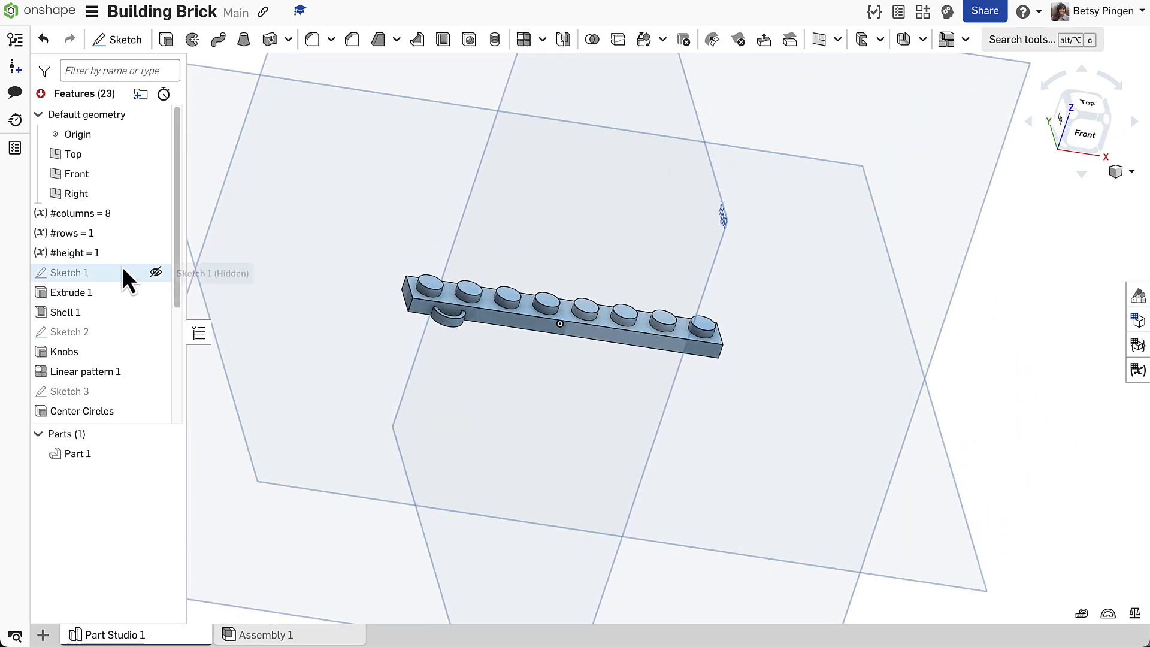
- Set the #columns variable to 4 and the #rows variable to 2
{"action": "double_click", "coordinate": [114, 211]}
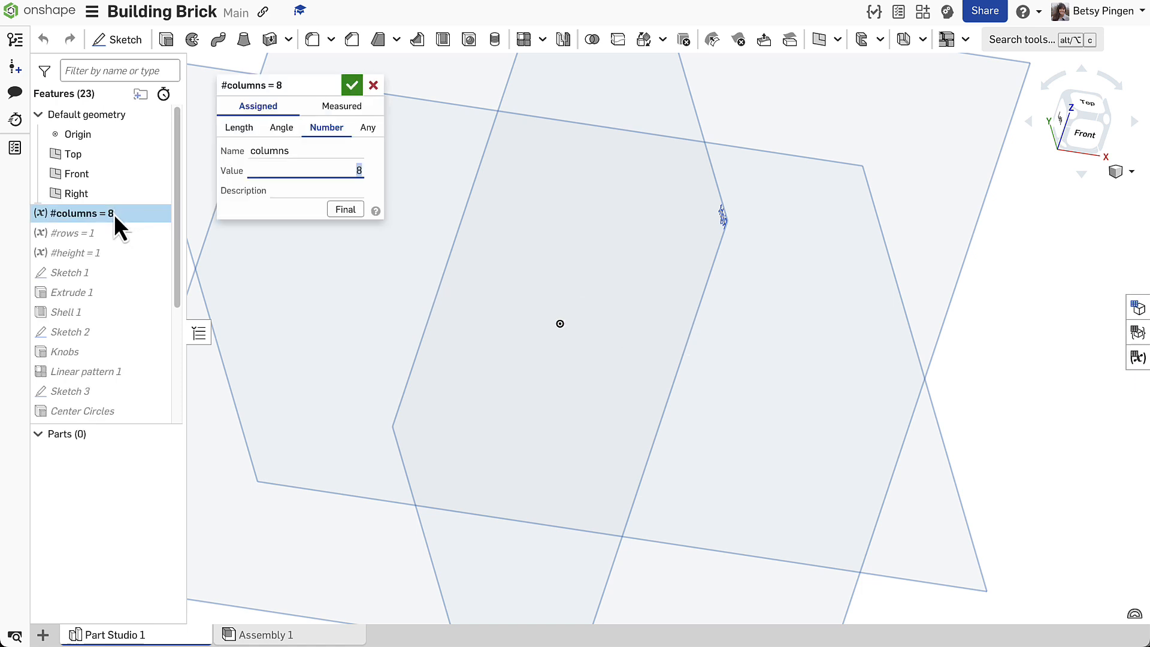
{"action": "type", "text": "4"}
{"action": "left_click", "coordinate": [357, 88]}
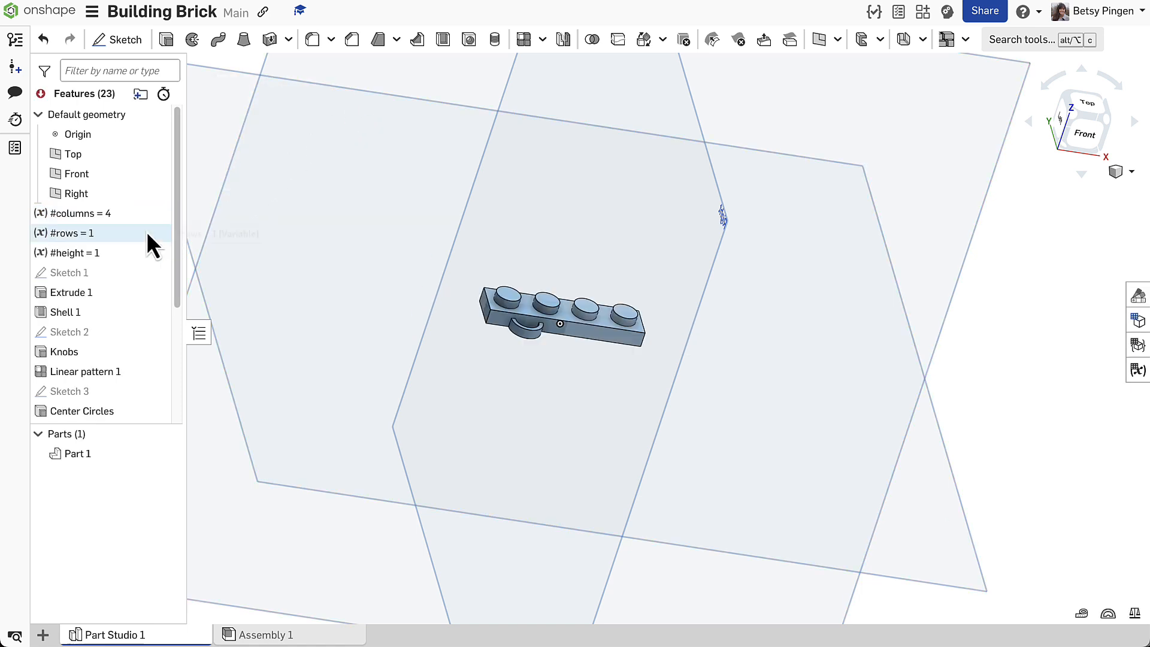
{"action": "double_click", "coordinate": [100, 232]}
{"action": "type", "text": "2"}
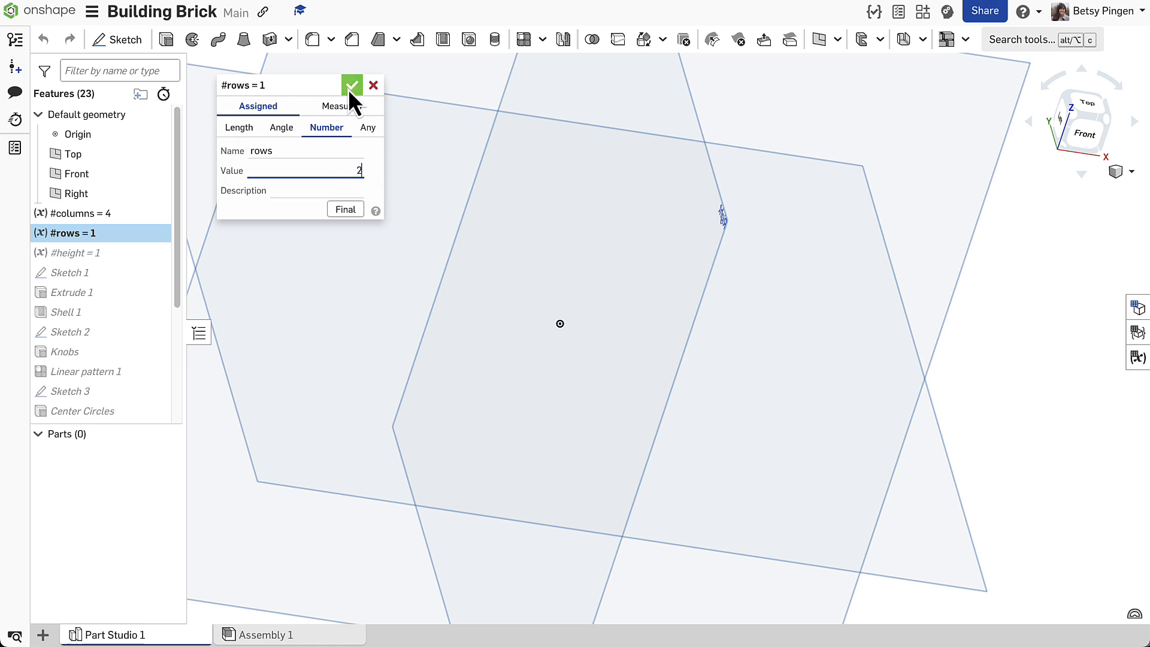
{"action": "left_click", "coordinate": [351, 86]}
- Set the #height variable to 3 and view the resized brick from above
{"action": "double_click", "coordinate": [120, 259]}
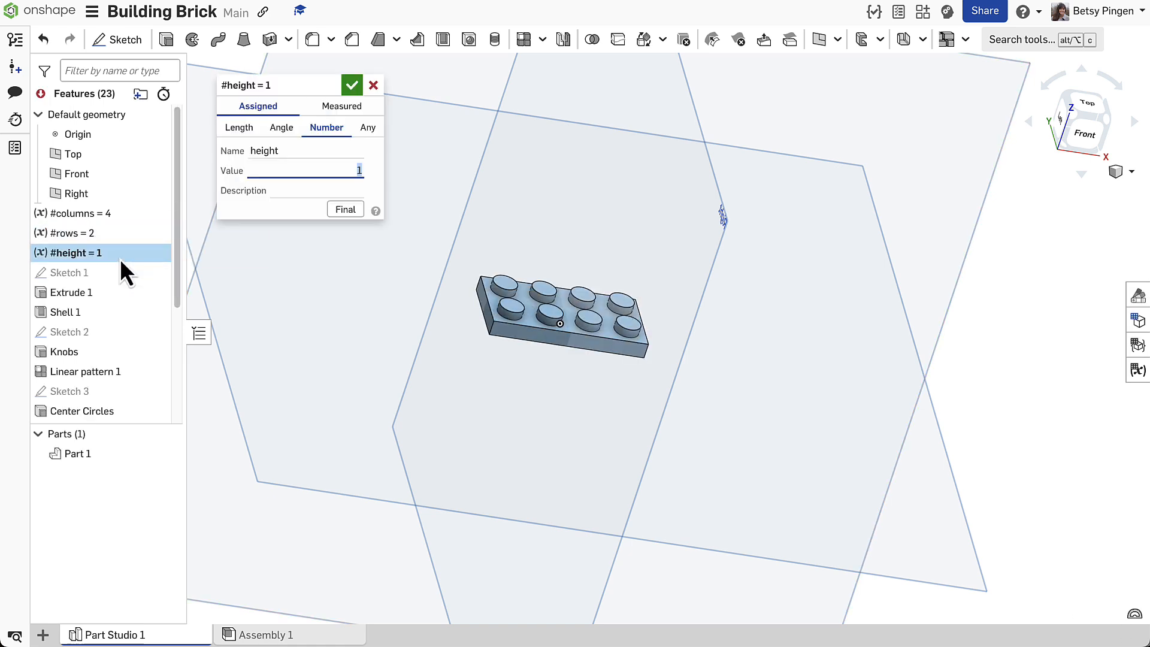
{"action": "type", "text": "3"}
{"action": "left_click", "coordinate": [350, 88]}
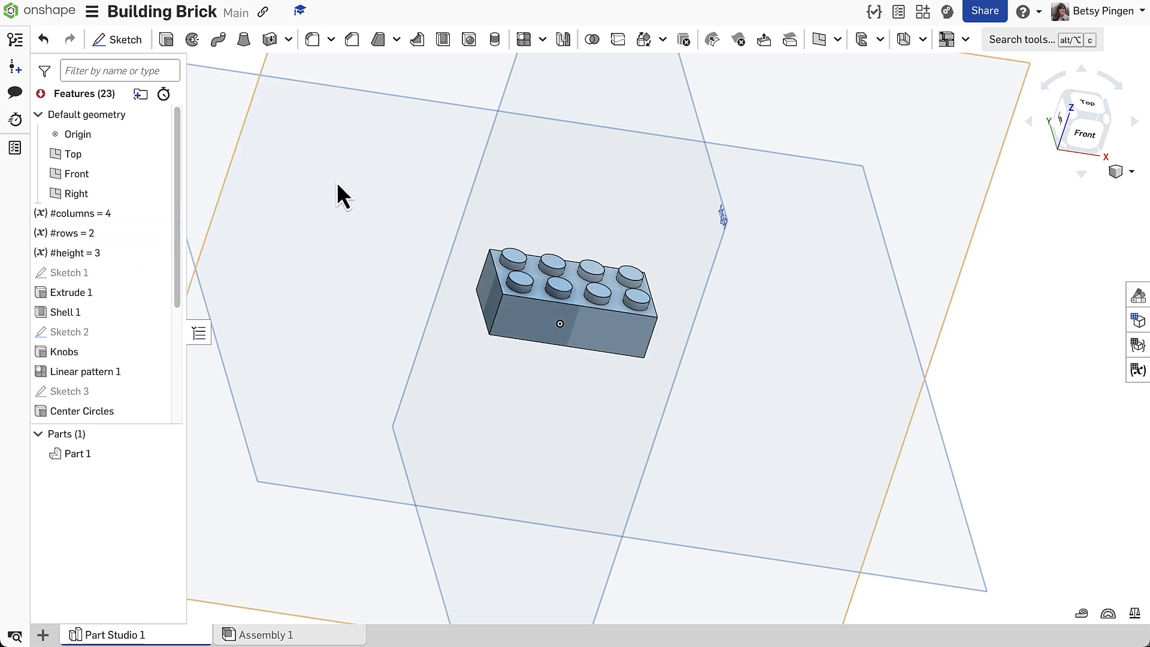
{"action": "right_click_drag", "start_coordinate": [358, 240], "coordinate": [368, 295]}
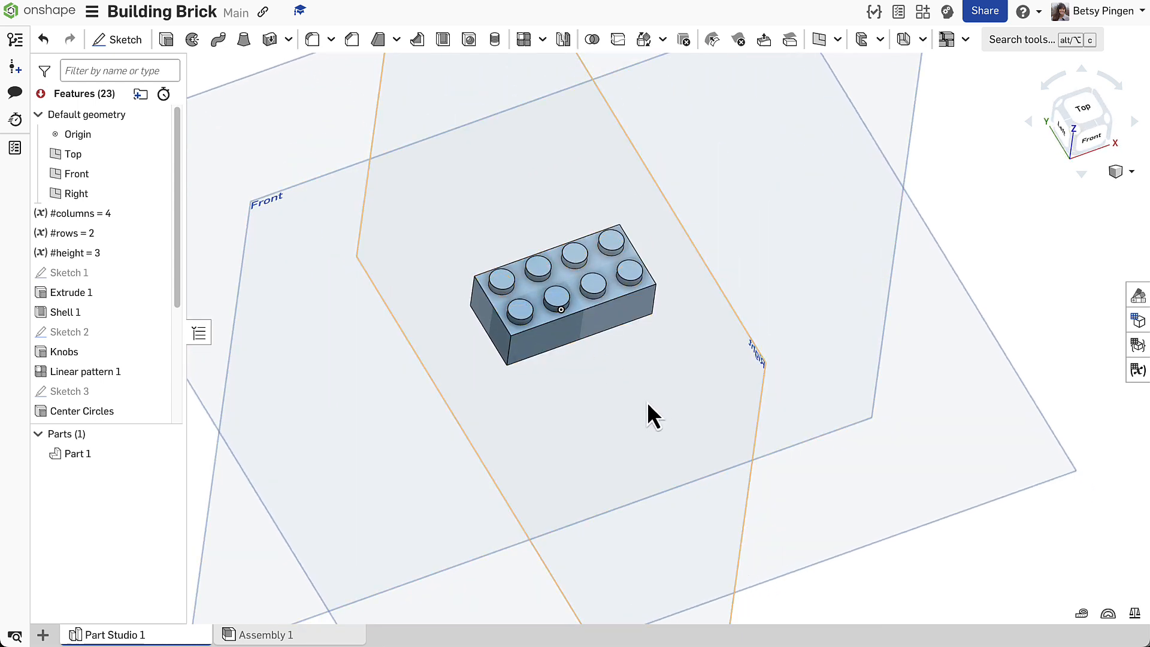
{"action": "mouse_move", "coordinate": [485, 406]}
{"action": "right_mouse_down"}
{"action": "mouse_move", "coordinate": [484, 312]}
{"action": "mouse_move", "coordinate": [470, 387]}
{"action": "mouse_move", "coordinate": [485, 396]}
{"action": "right_mouse_up"}
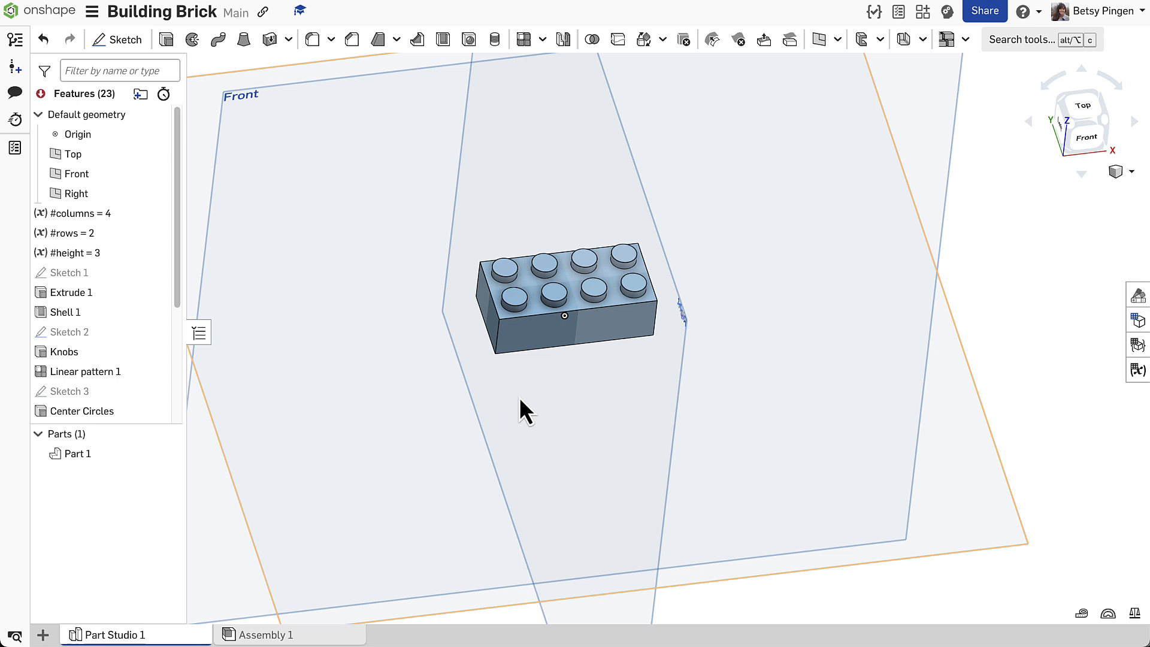
- Configure the Part Studio and add a configuration named 2x4 to the table
{"action": "left_click", "coordinate": [1138, 321]}
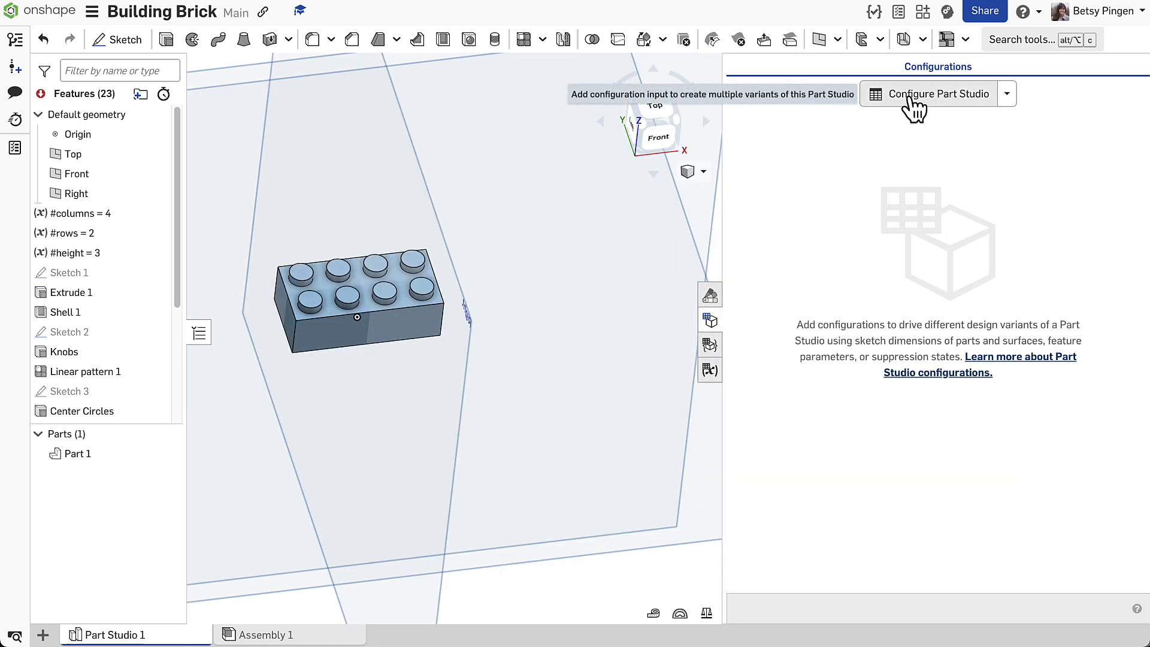
{"action": "left_click", "coordinate": [913, 103]}
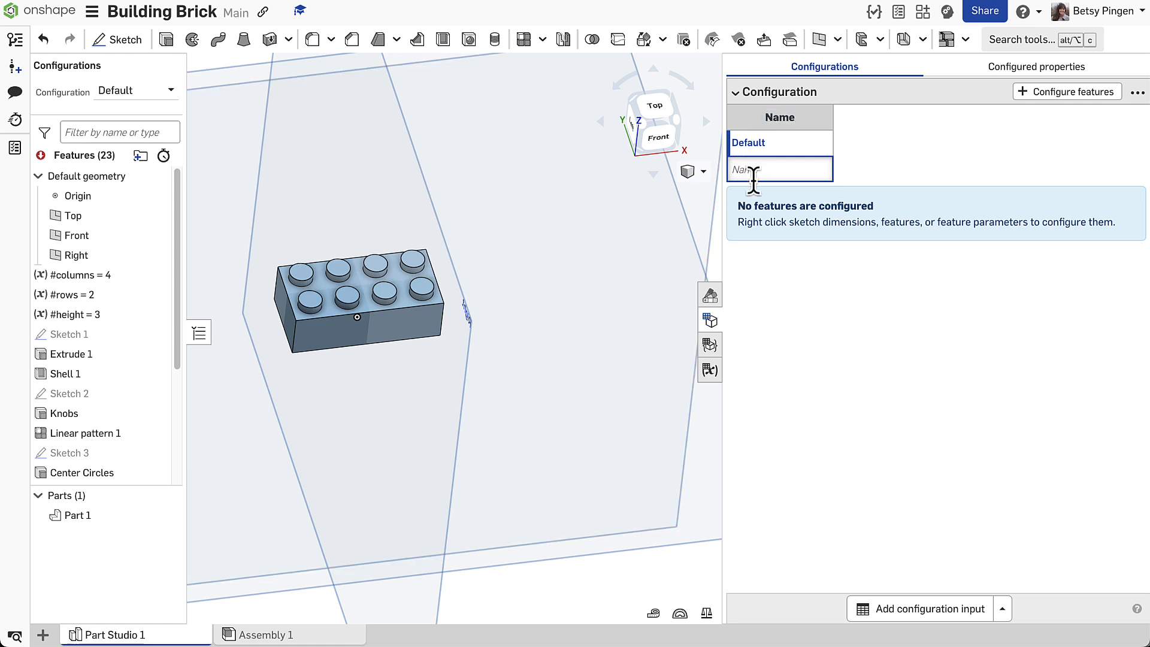
{"action": "type", "text": "2x4"}
{"action": "key", "text": "Return"}
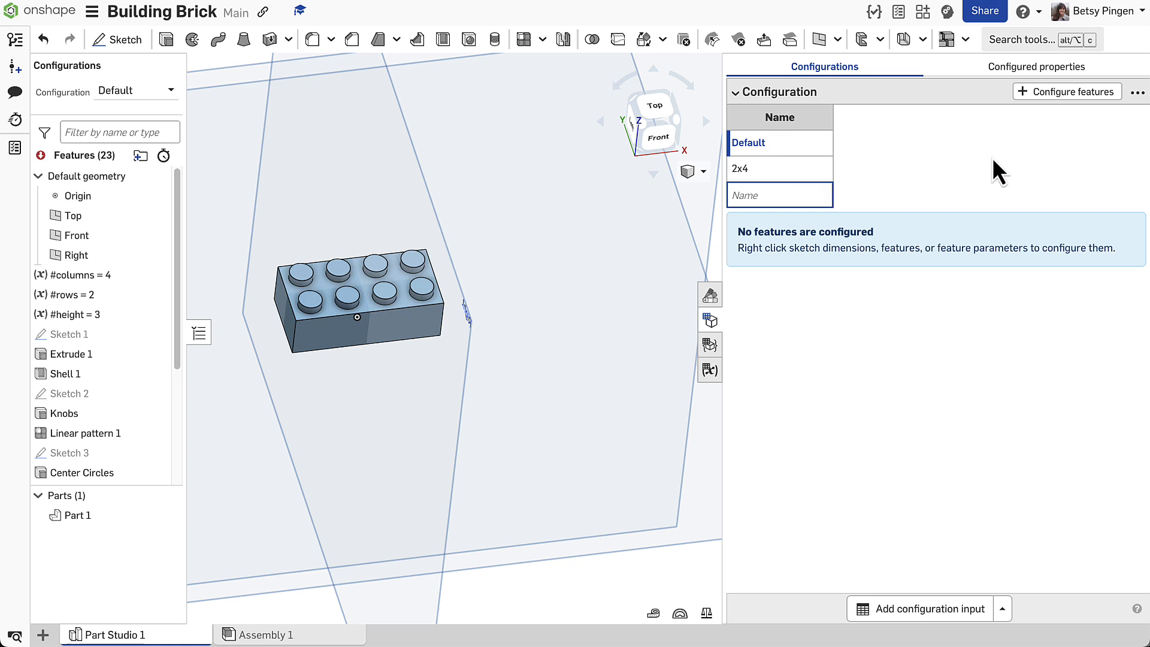
- Add the value of the #columns variable as a configured parameter in the configuration table
{"action": "left_click", "coordinate": [1059, 93]}
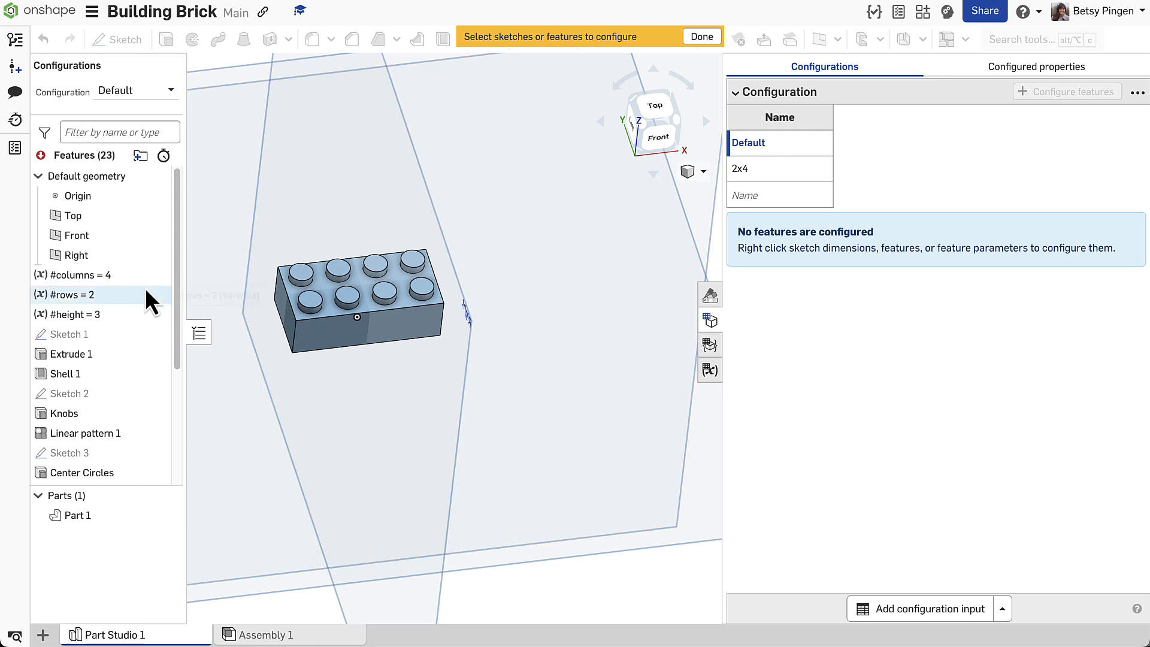
{"action": "left_click", "coordinate": [70, 281]}
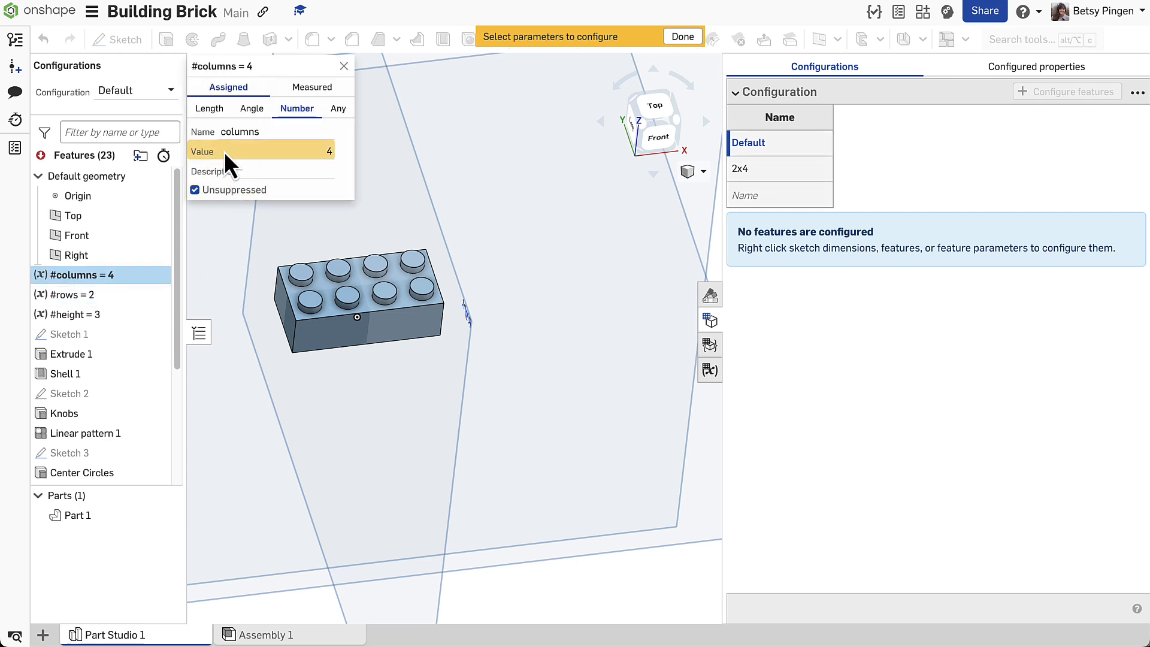
{"action": "left_click", "coordinate": [251, 154]}
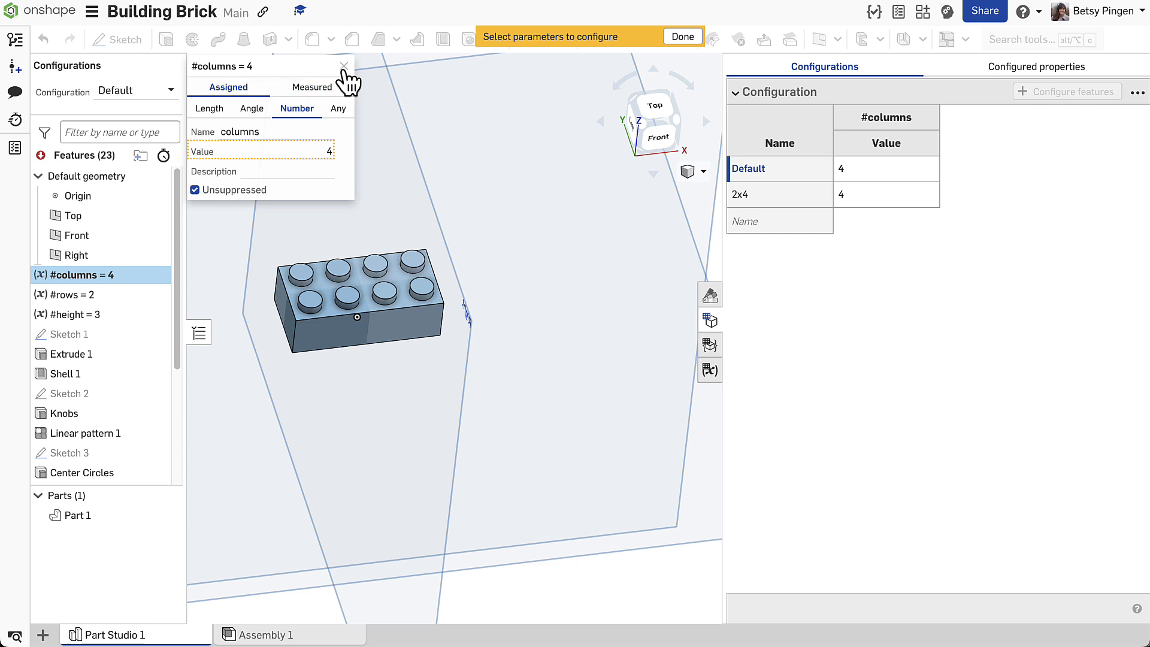
{"action": "left_click", "coordinate": [344, 66]}
{"action": "left_click", "coordinate": [1000, 181]}
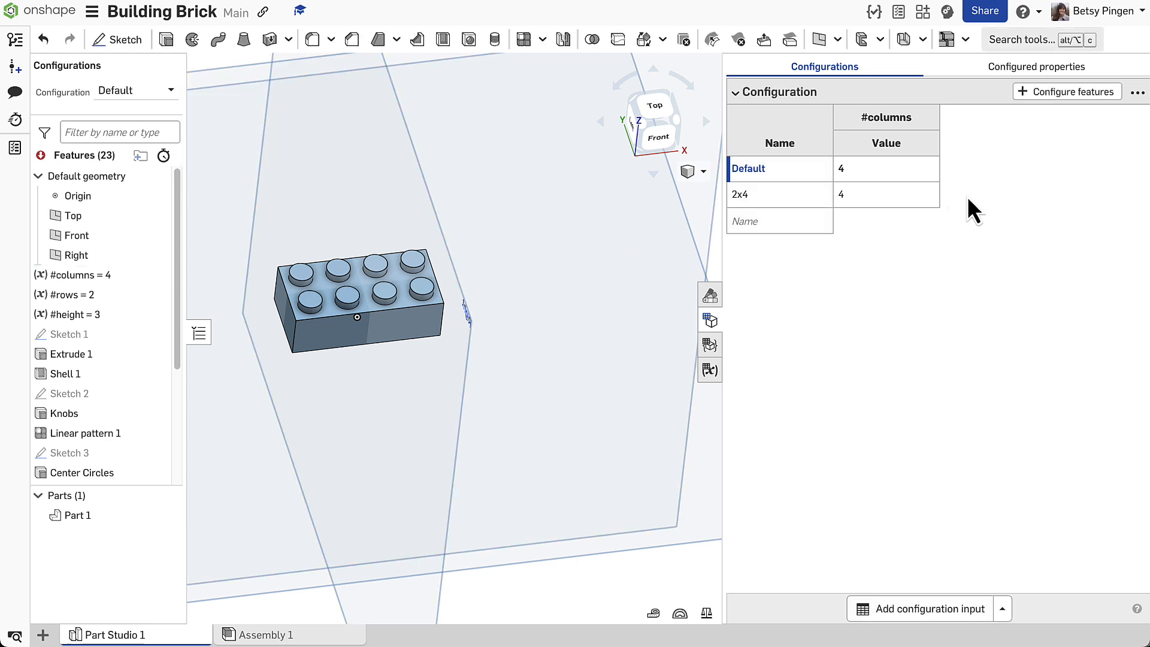
- Add the values of the #rows and #height variables as configured parameters in the configuration table
{"action": "left_click", "coordinate": [1034, 93]}
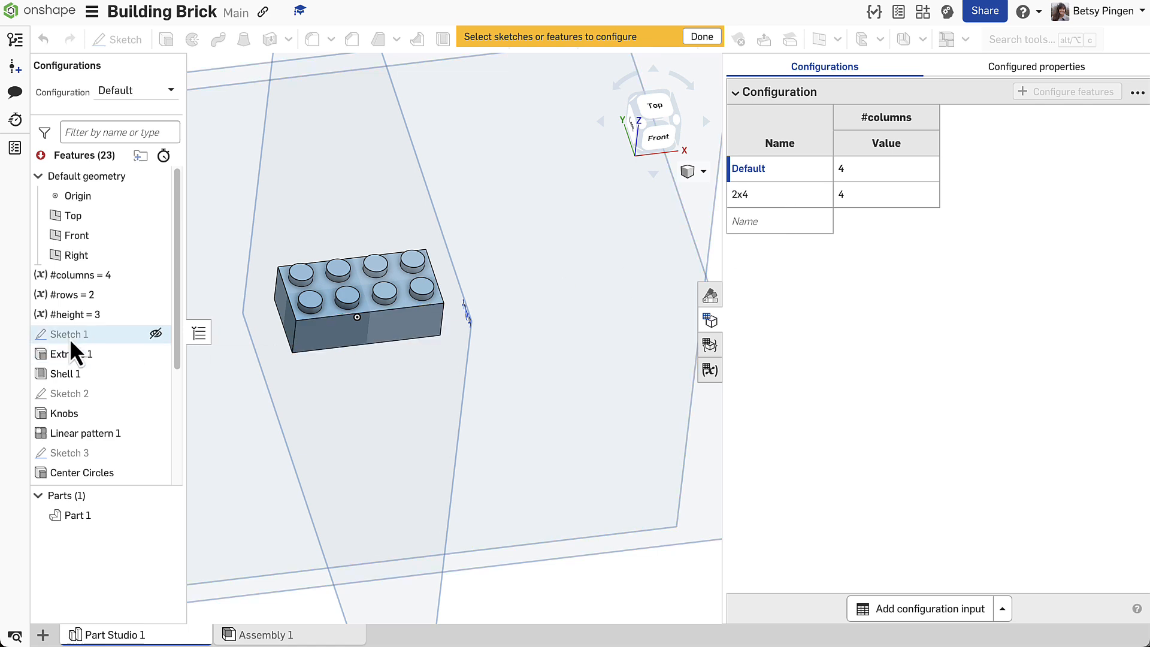
{"action": "left_click", "coordinate": [82, 295]}
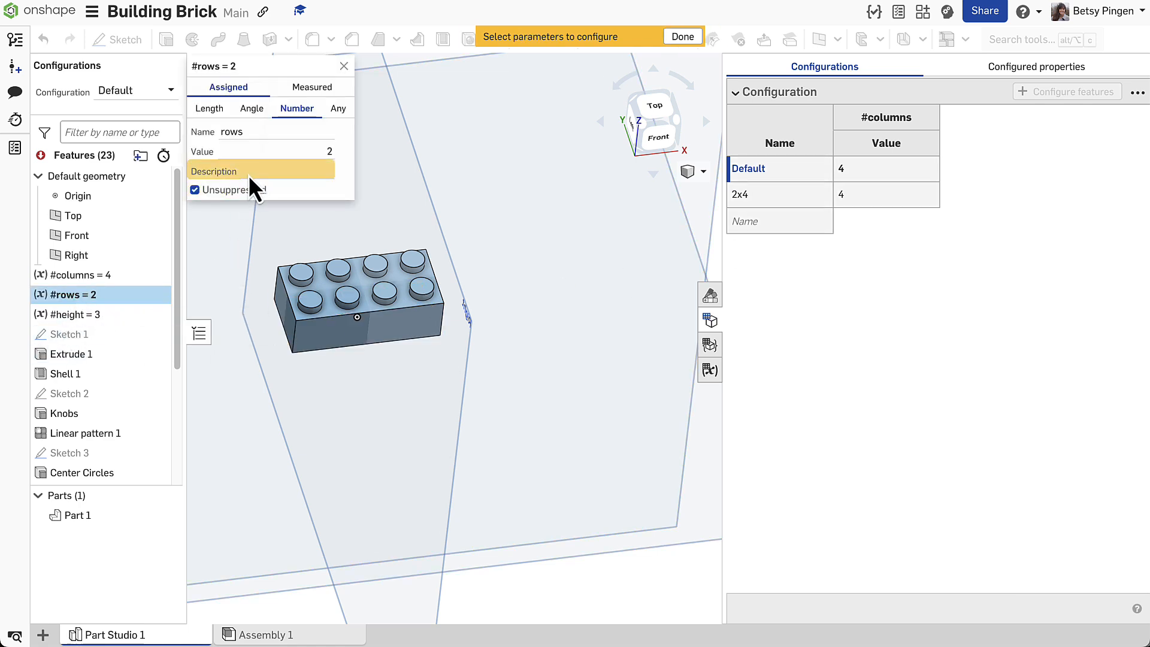
{"action": "left_click", "coordinate": [257, 153]}
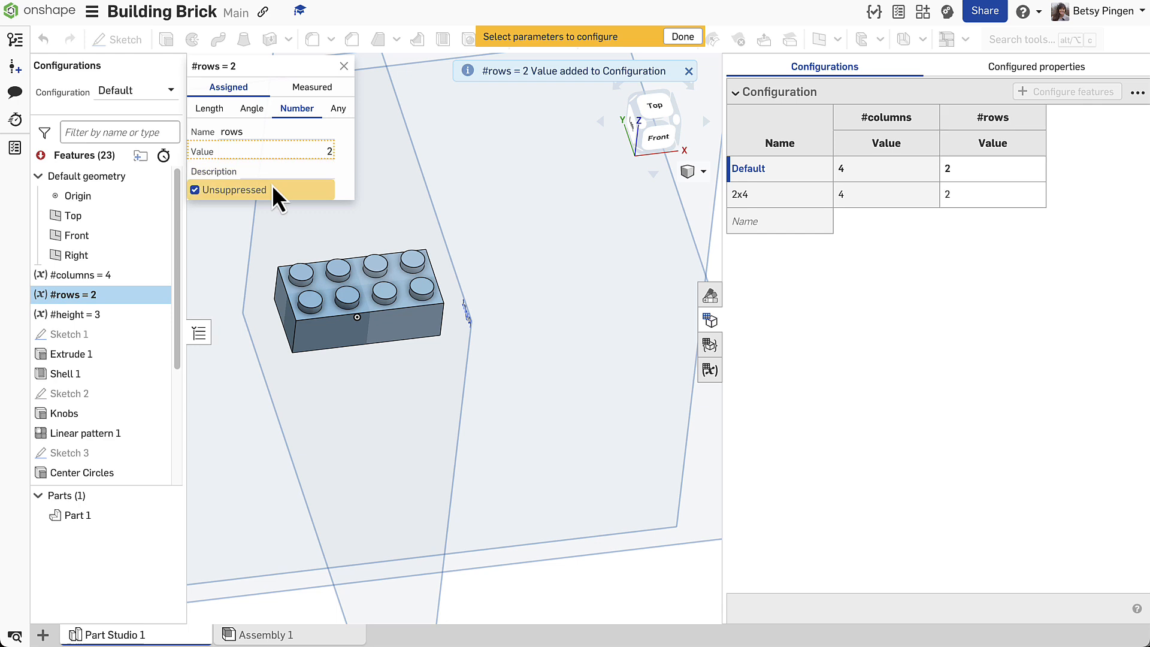
{"action": "left_click", "coordinate": [344, 66]}
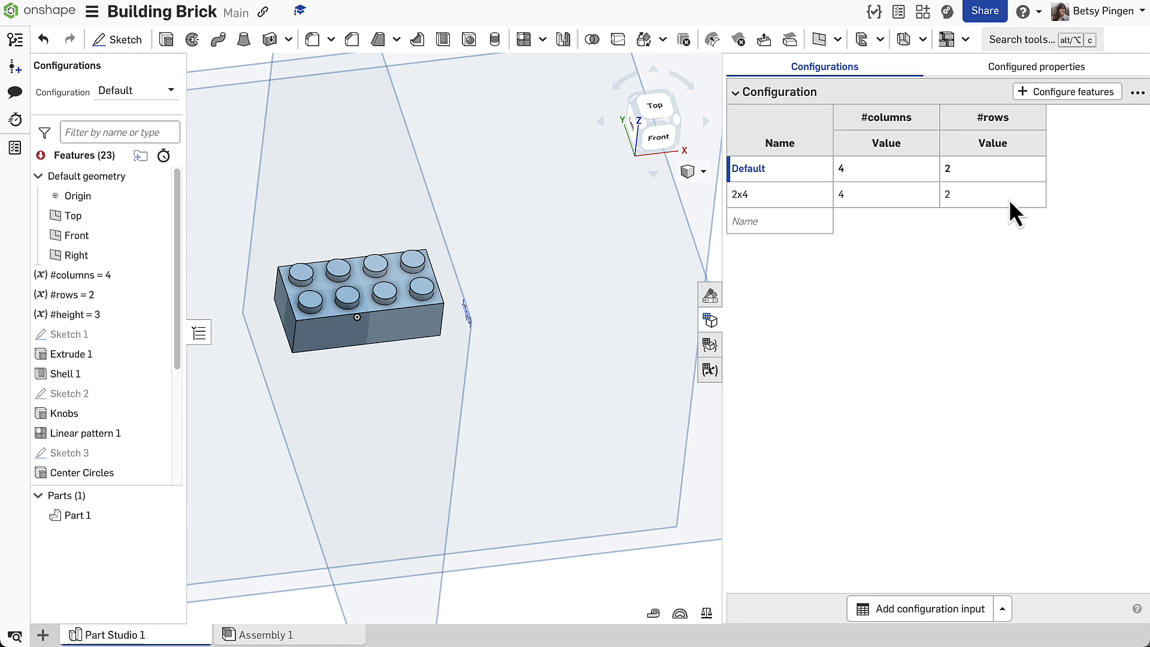
{"action": "left_click", "coordinate": [84, 316]}
{"action": "left_click", "coordinate": [310, 153]}
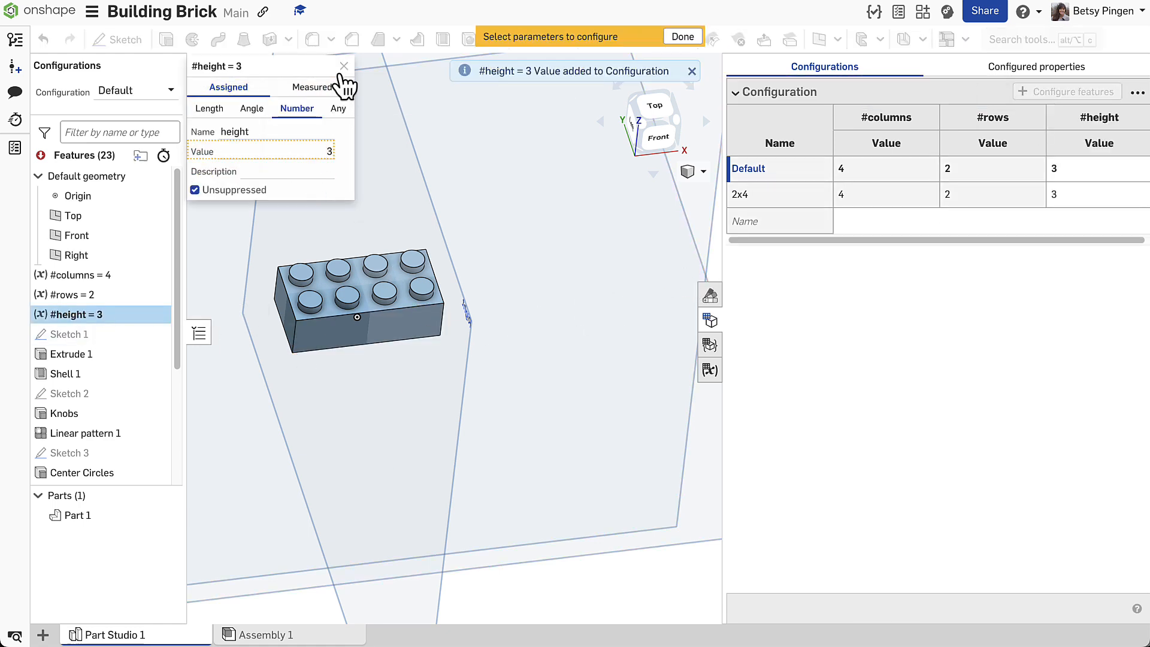
{"action": "left_click", "coordinate": [344, 67]}
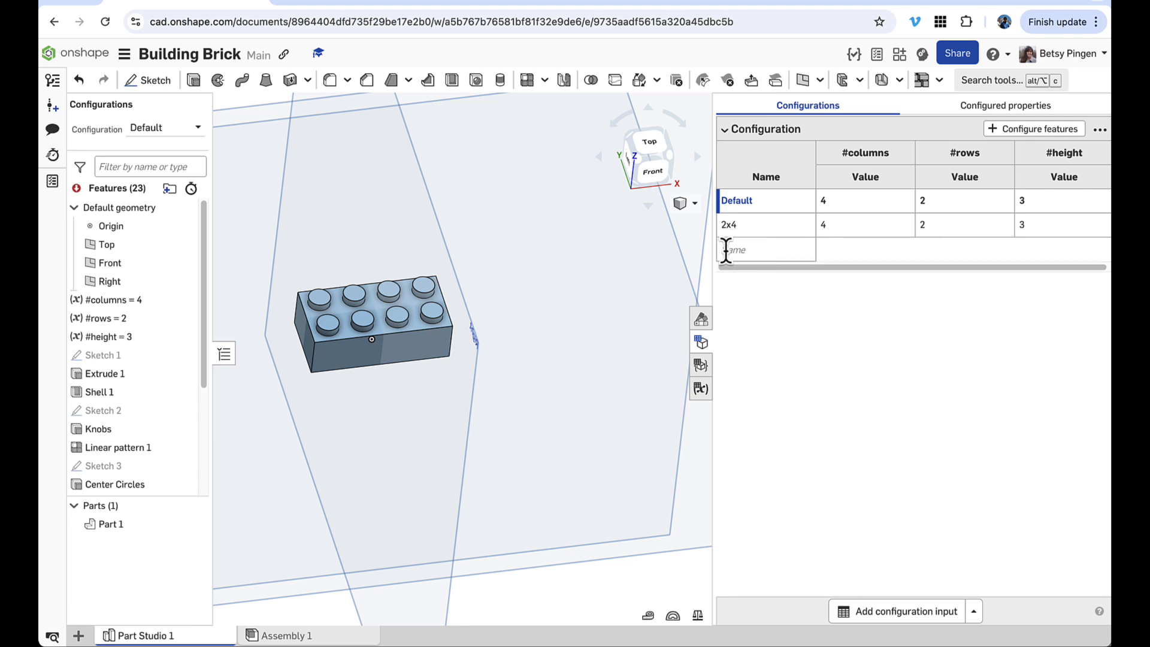
- Add a configuration named 1x4 and set its #rows value to 1
{"action": "left_click", "coordinate": [732, 249]}
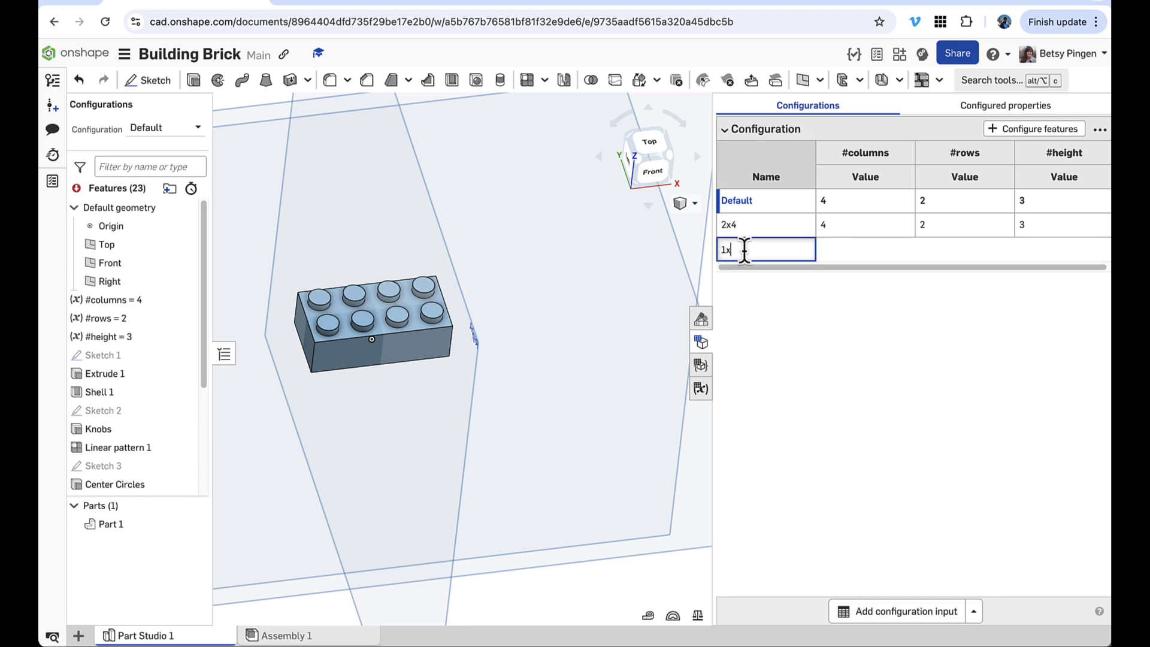
{"action": "type", "text": "1x4"}
{"action": "key", "text": "Return"}
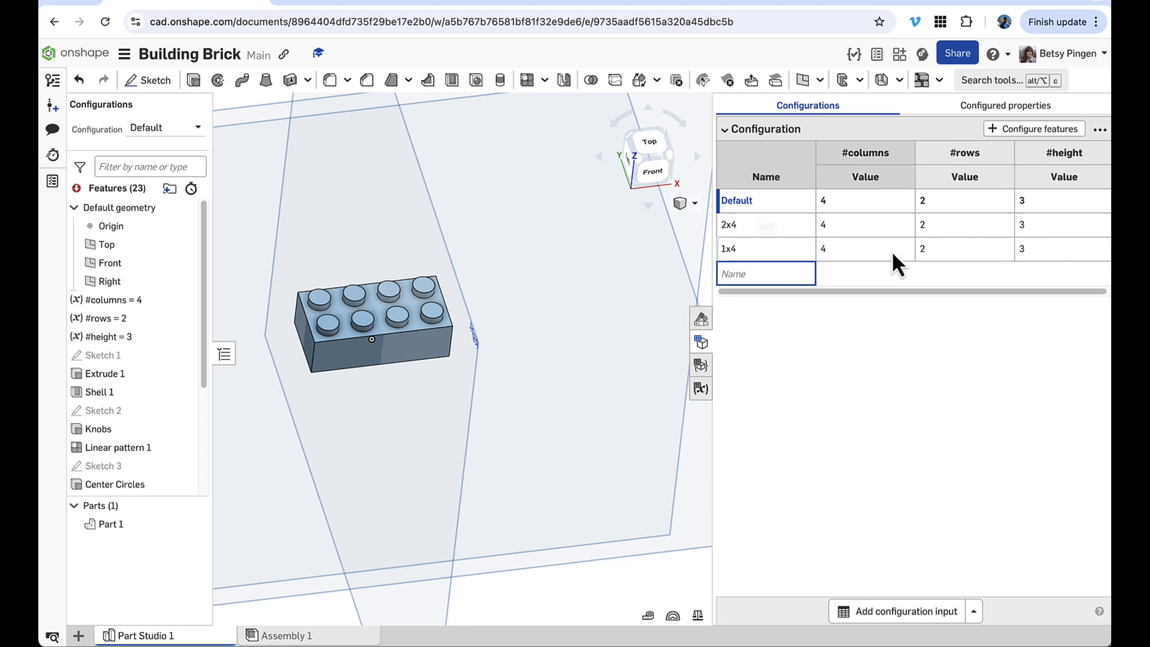
{"action": "left_click", "coordinate": [932, 251]}
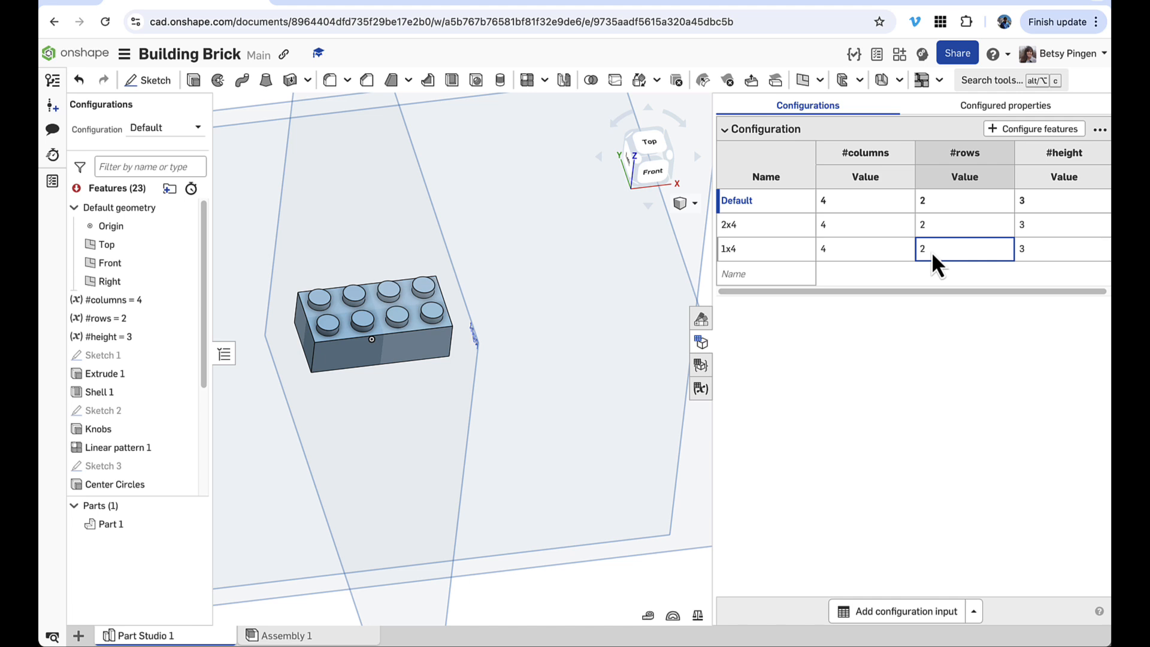
{"action": "type", "text": "1"}
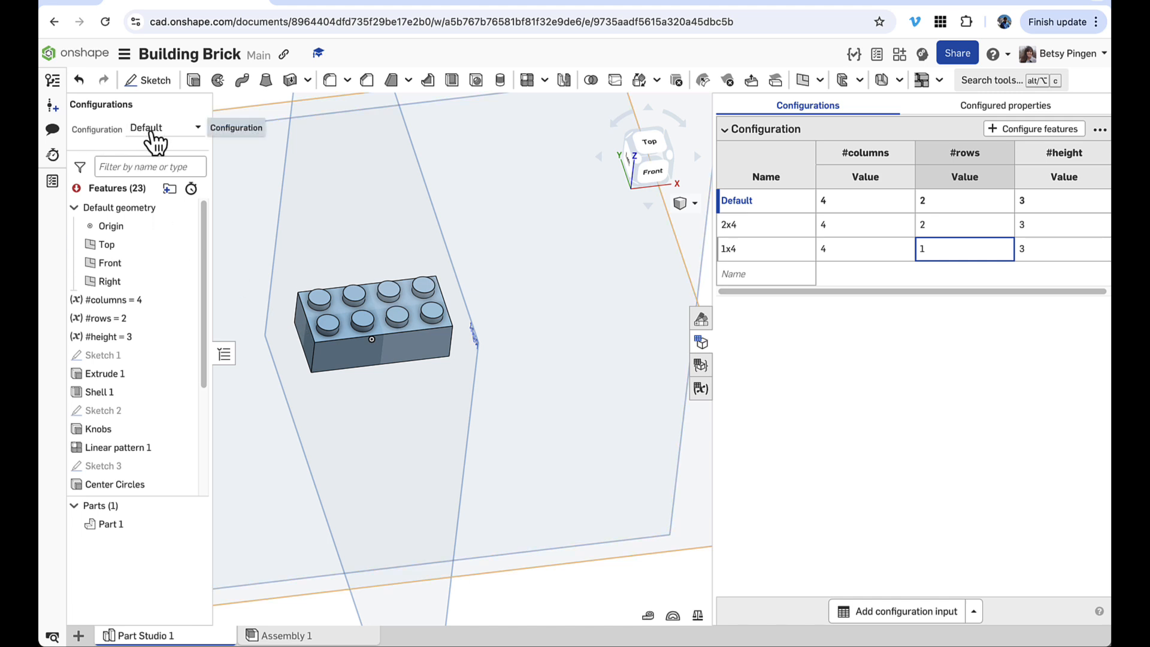
- Switch the Part Studio to the 1x4 configuration and inspect the brick's underside
{"action": "left_click", "coordinate": [174, 130]}
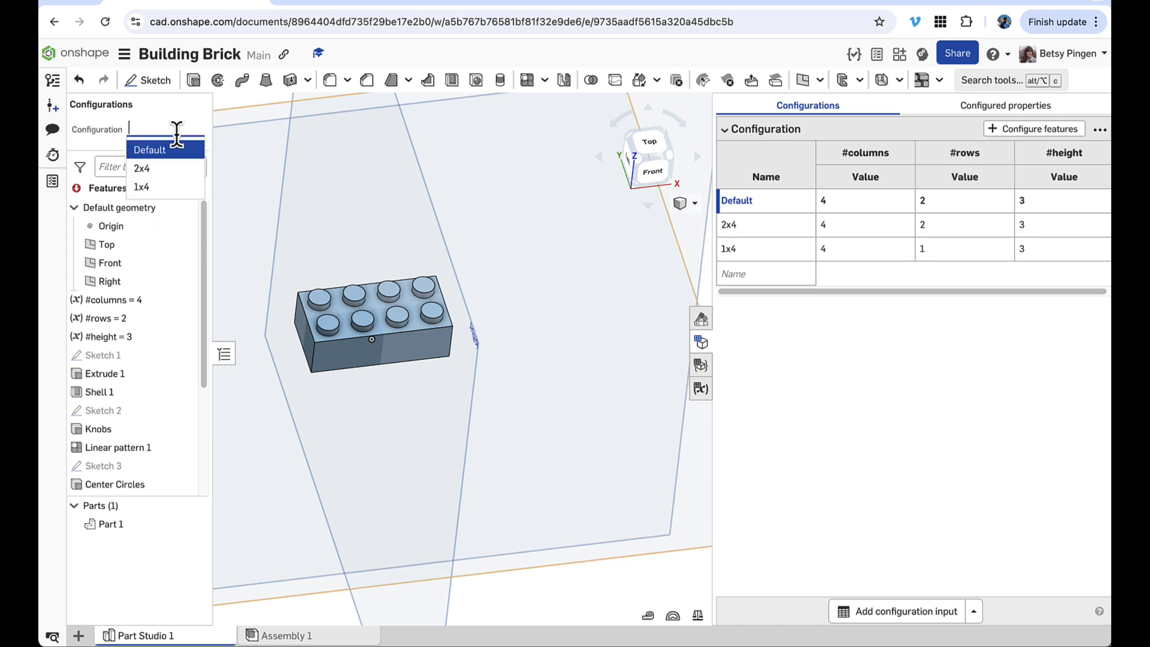
{"action": "left_click", "coordinate": [152, 192]}
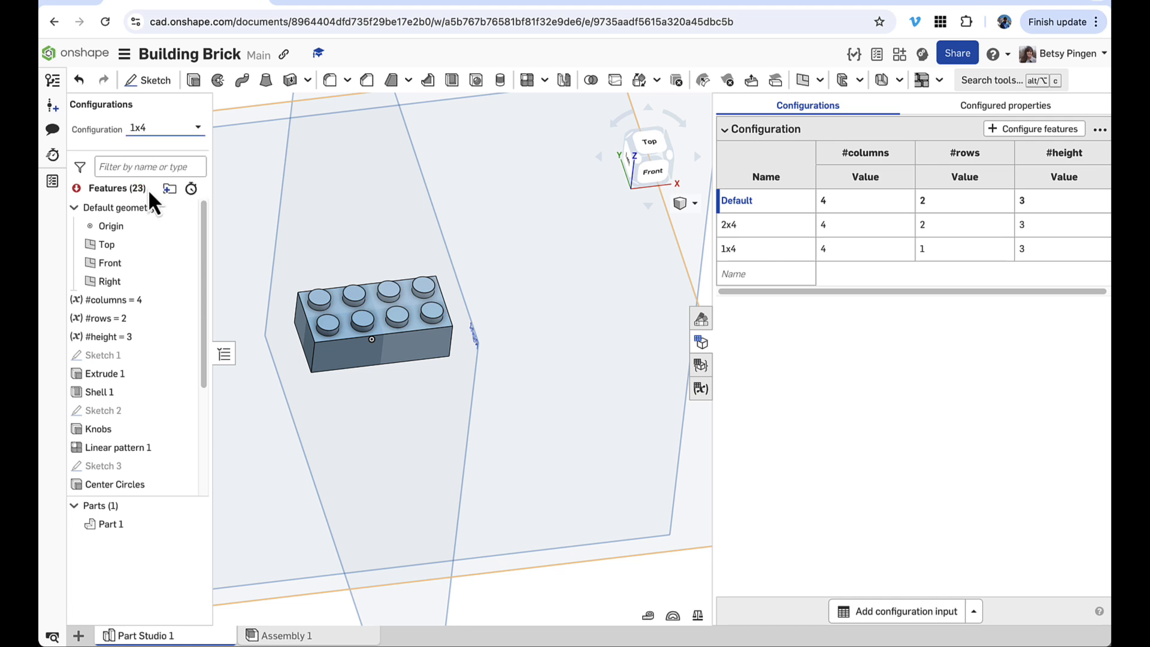
{"action": "right_click_drag", "start_coordinate": [290, 259], "coordinate": [332, 310]}
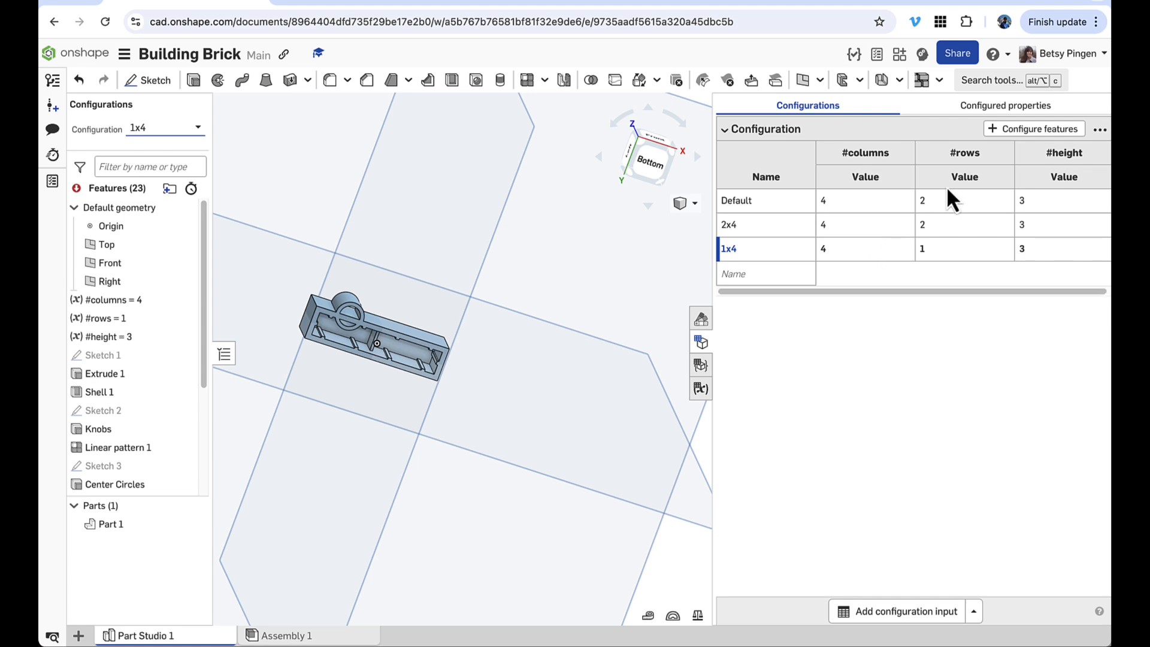
- Add the suppression state of the Center Circles extrude as a configured parameter in the configuration table
{"action": "left_click", "coordinate": [1019, 129]}
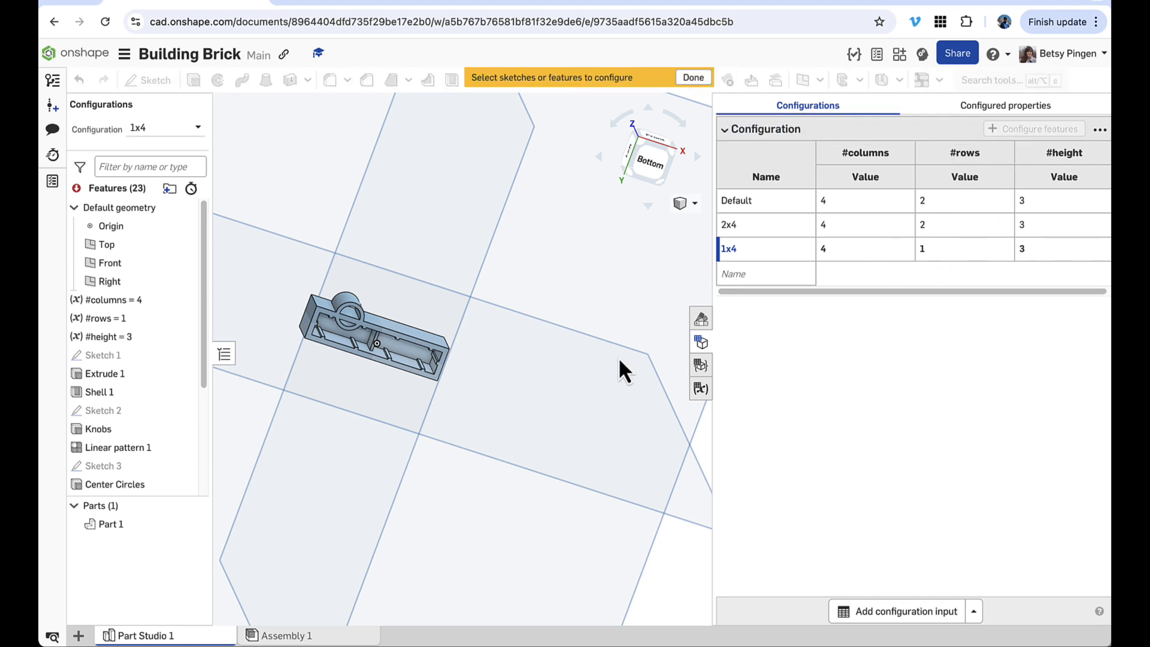
{"action": "scroll", "coordinate": [139, 459], "scroll_direction": "down", "scroll_amount": 3}
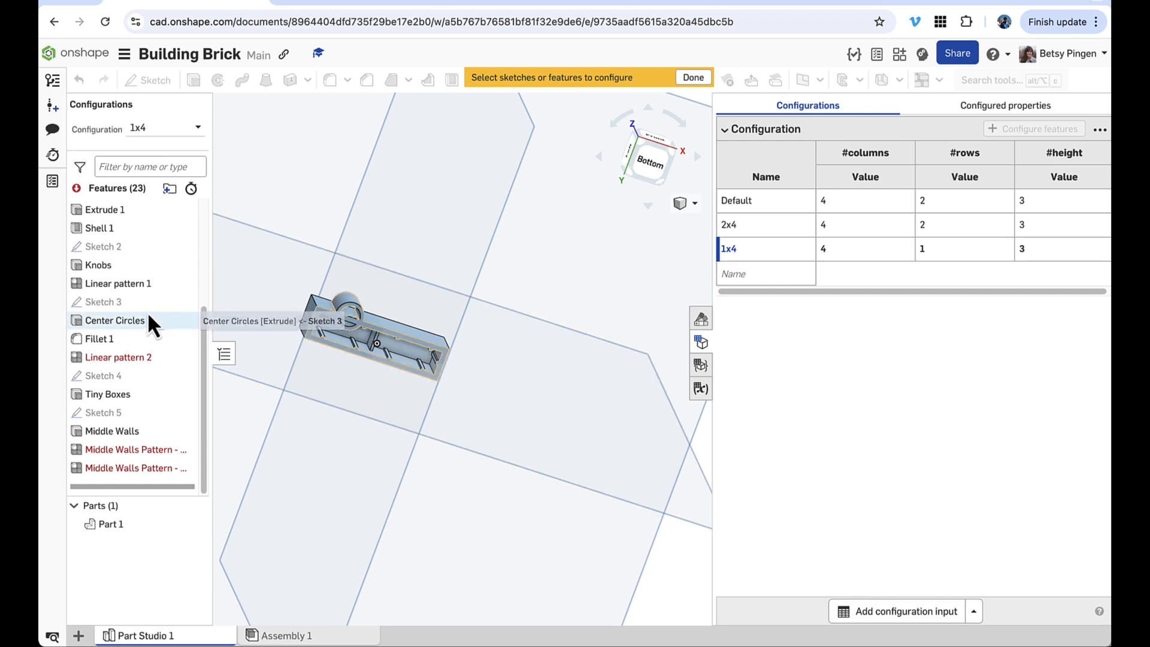
{"action": "left_click", "coordinate": [131, 320]}
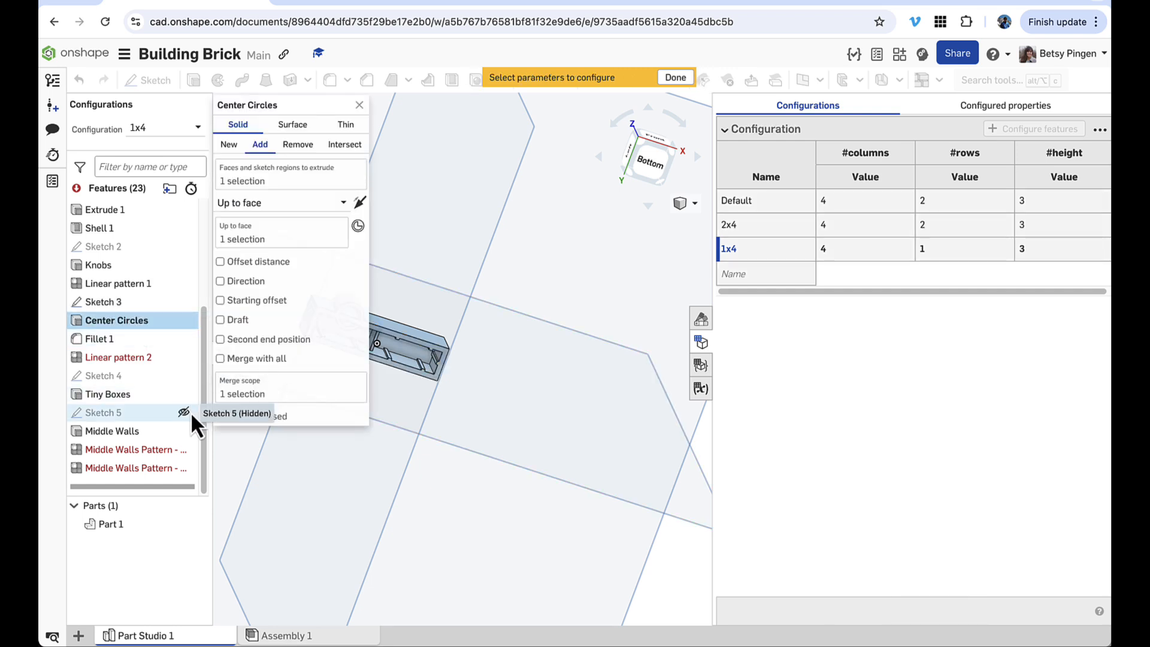
{"action": "left_click", "coordinate": [304, 416]}
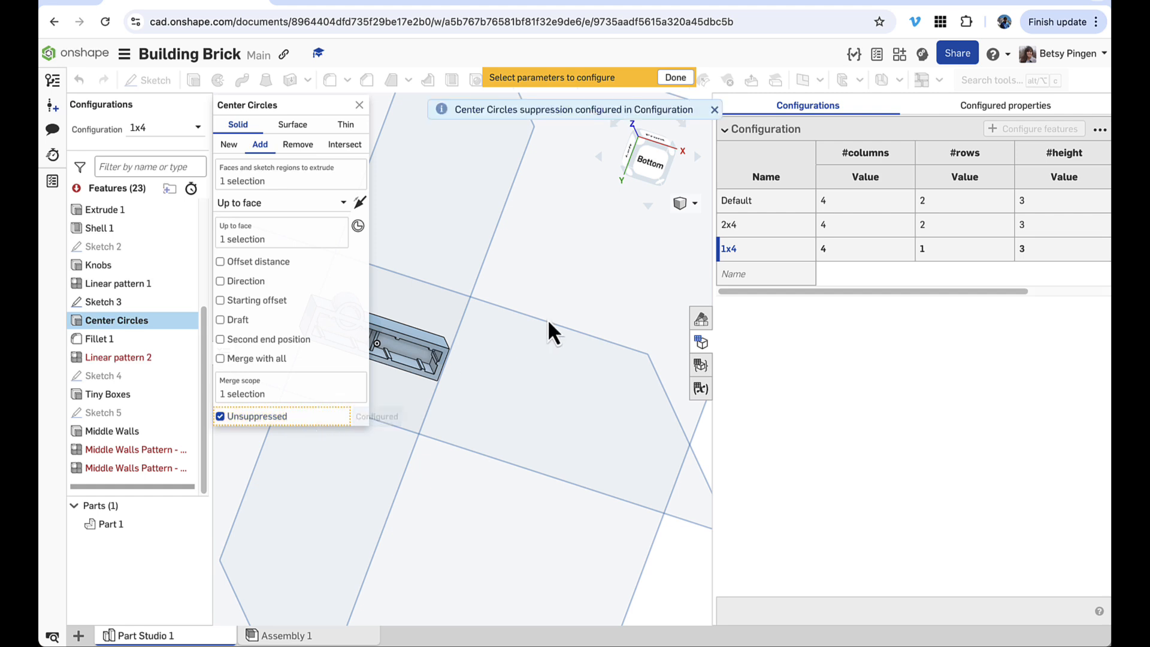
{"action": "scroll", "coordinate": [864, 255], "scroll_direction": "right", "scroll_amount": 3}
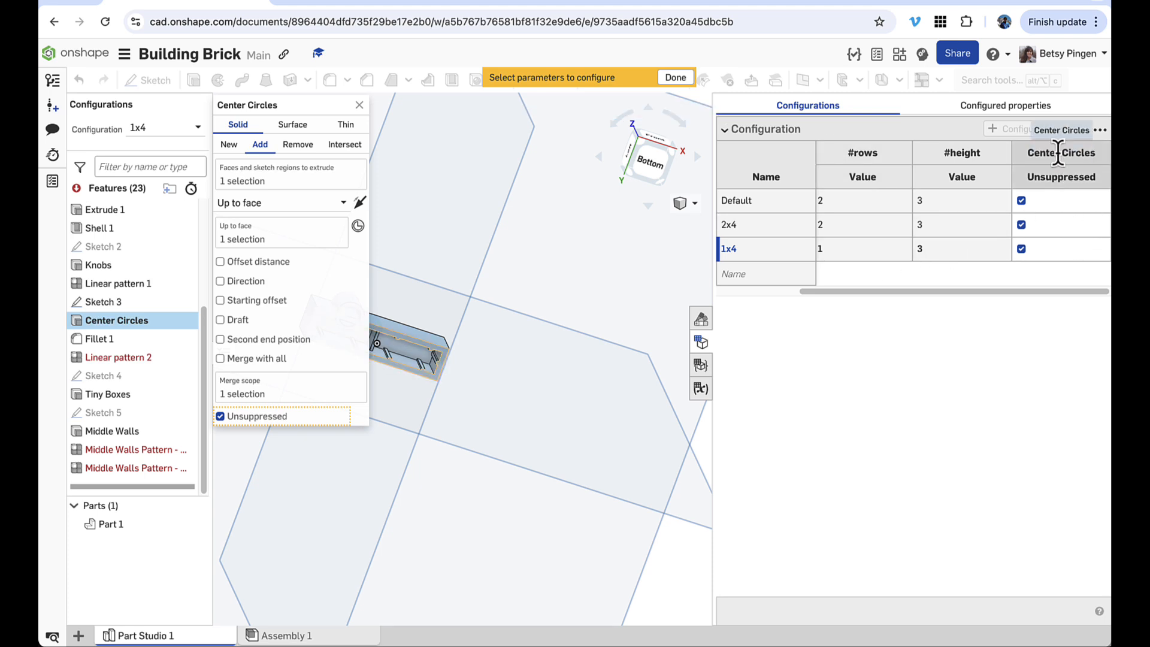
{"action": "left_click", "coordinate": [359, 106]}
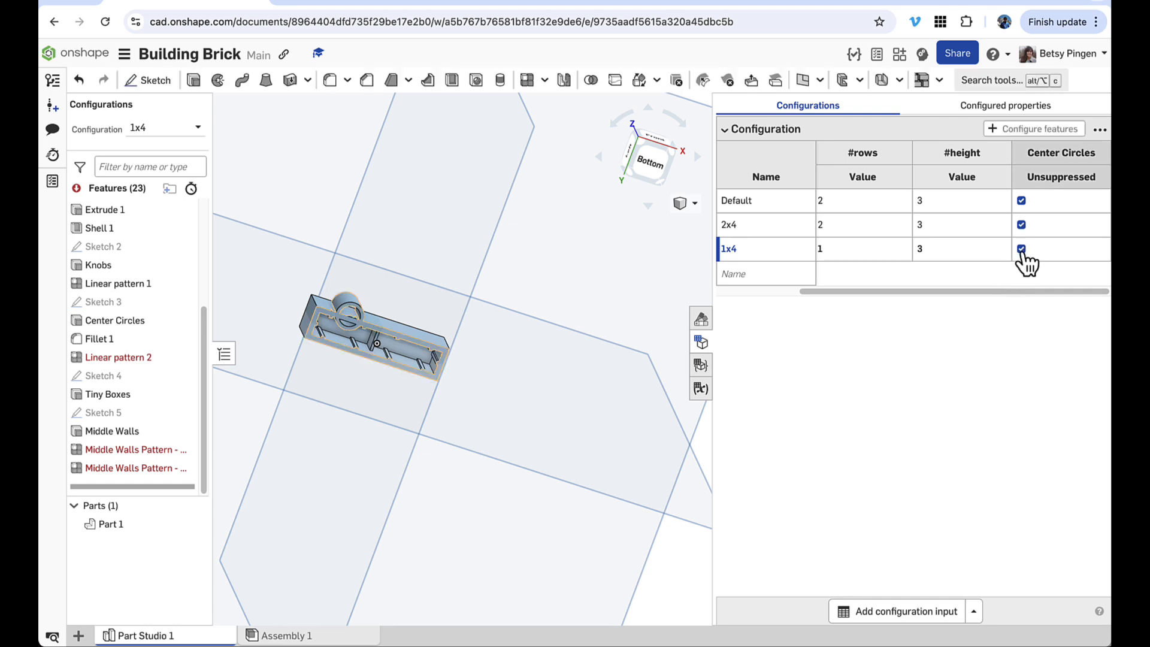
- Suppress Center Circles in the 1x4 configuration and hide Sketch 3
{"action": "left_click", "coordinate": [1022, 249]}
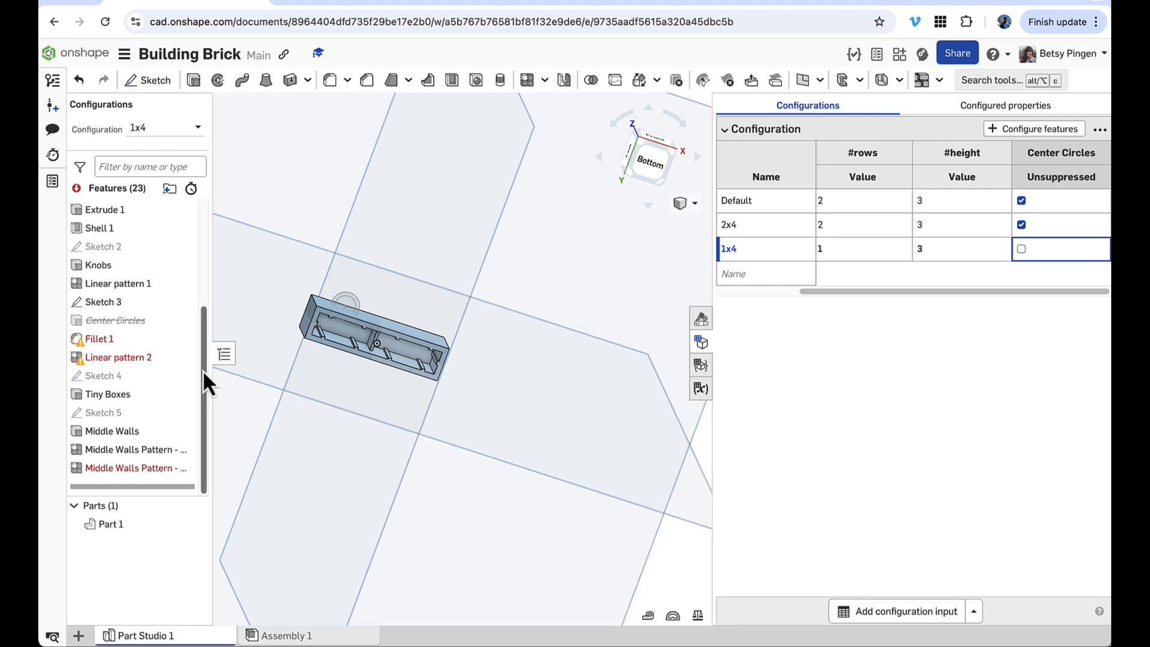
{"action": "left_click", "coordinate": [183, 301]}
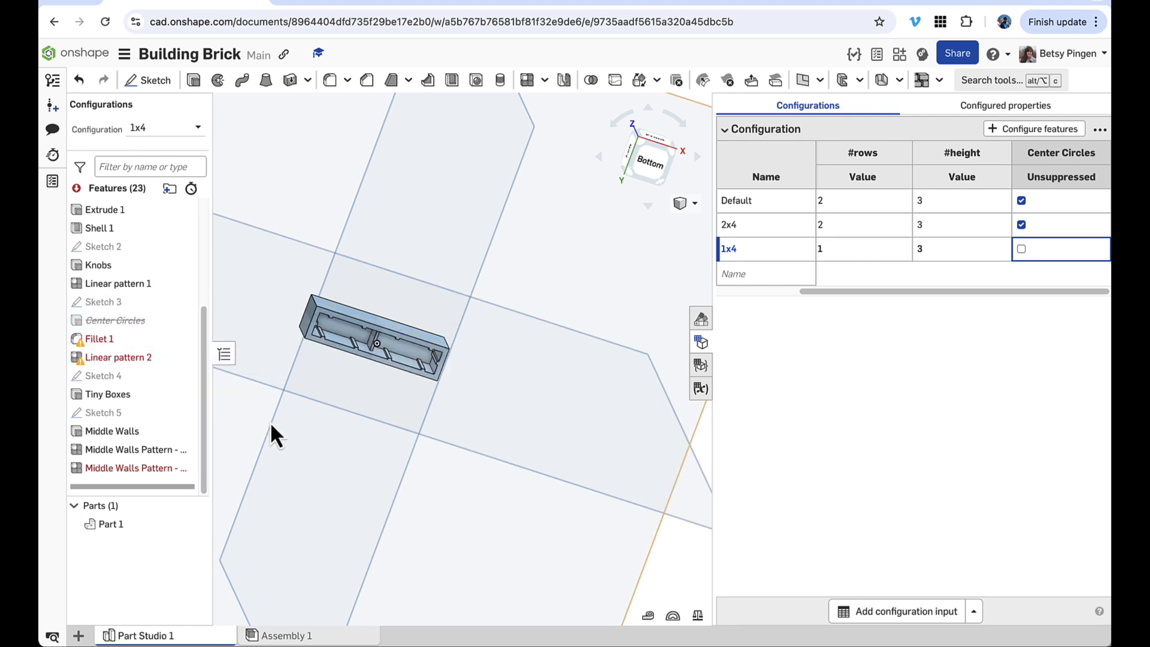
{"action": "right_click_drag", "start_coordinate": [280, 412], "coordinate": [308, 429]}
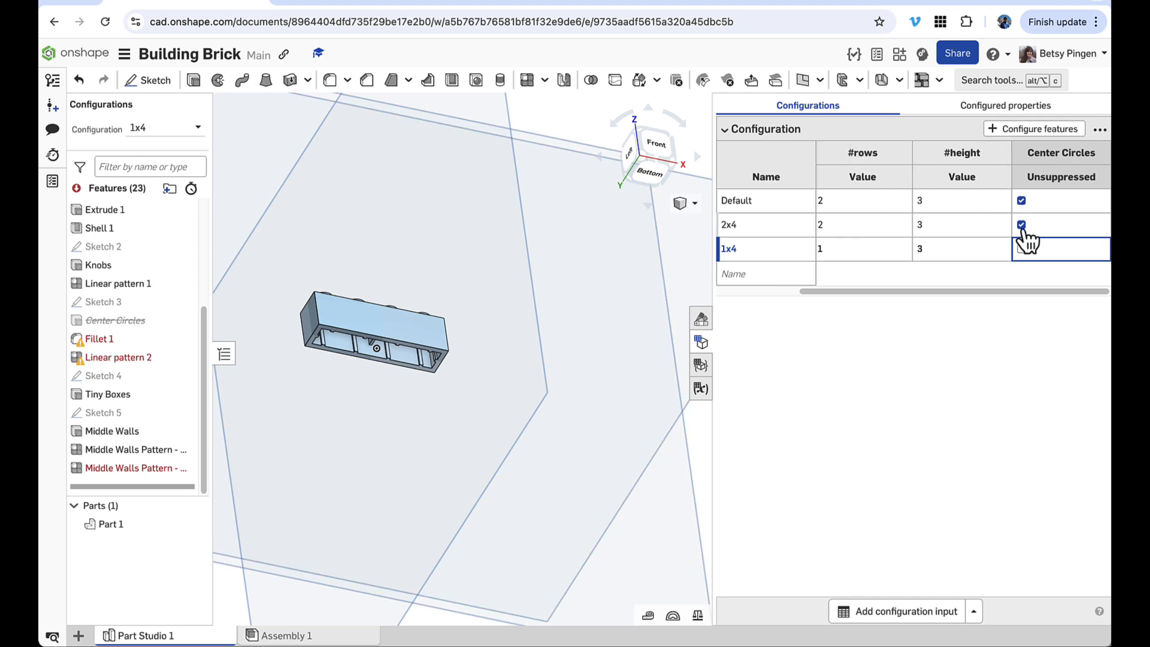
{"action": "right_click_drag", "start_coordinate": [498, 324], "coordinate": [503, 293]}
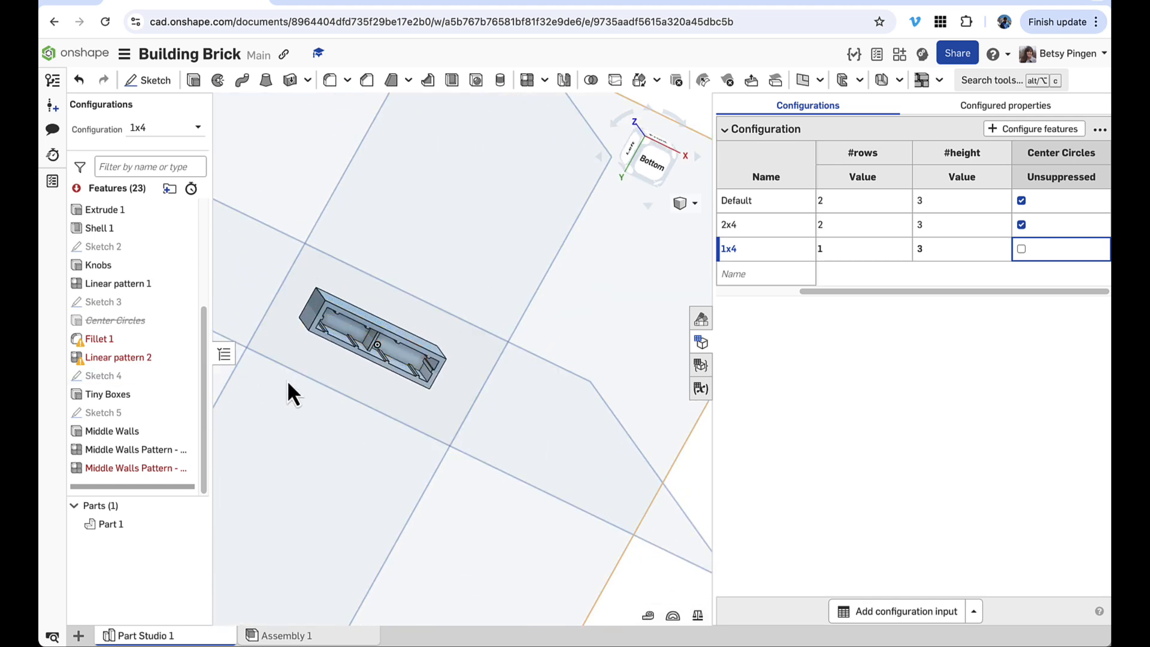
{"action": "scroll", "coordinate": [362, 351], "scroll_direction": "up", "scroll_amount": 3}
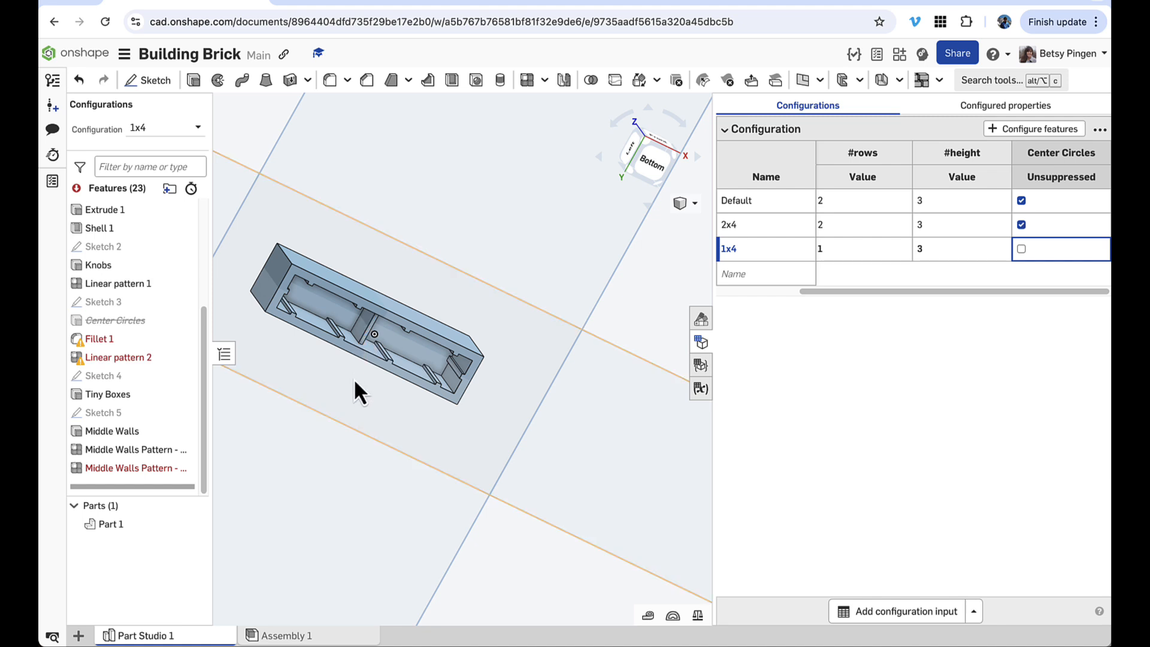
- Add the suppression state of the Middle Walls extrude as a configured parameter in the configuration table
{"action": "left_click", "coordinate": [1018, 132]}
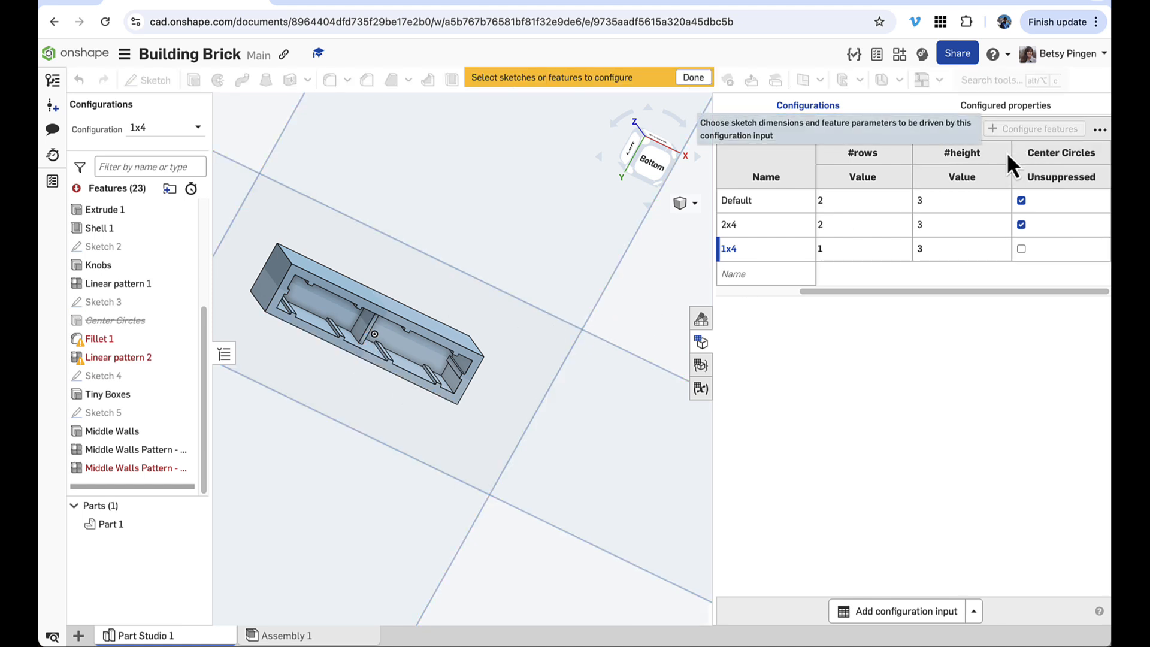
{"action": "left_click", "coordinate": [132, 432]}
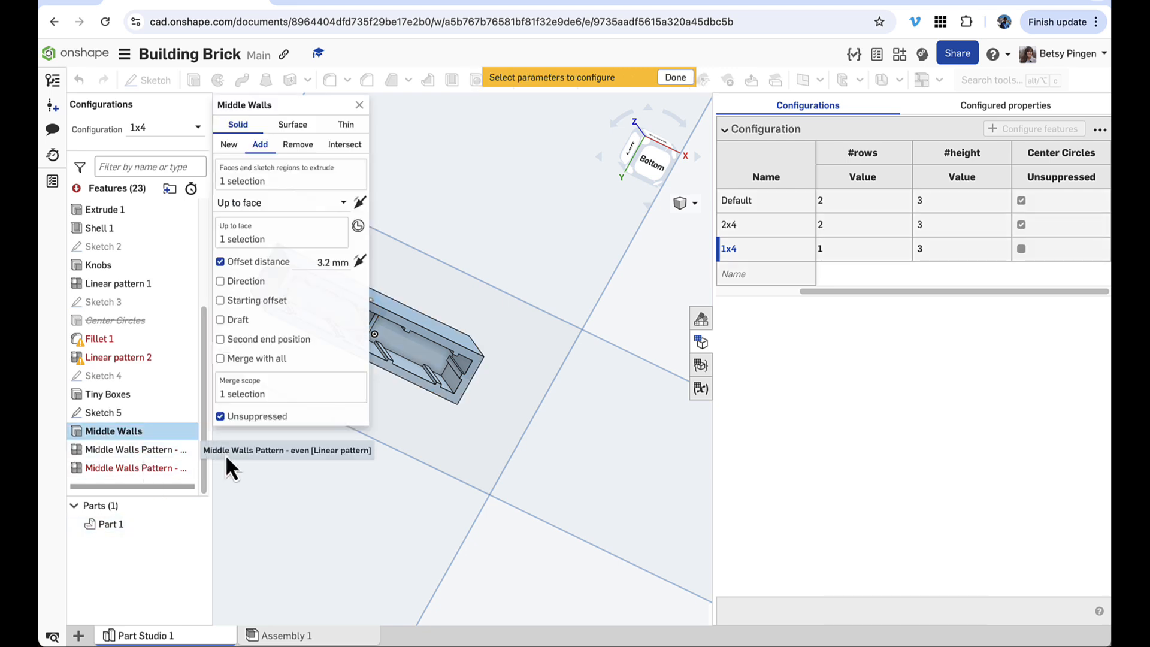
{"action": "left_click", "coordinate": [318, 416]}
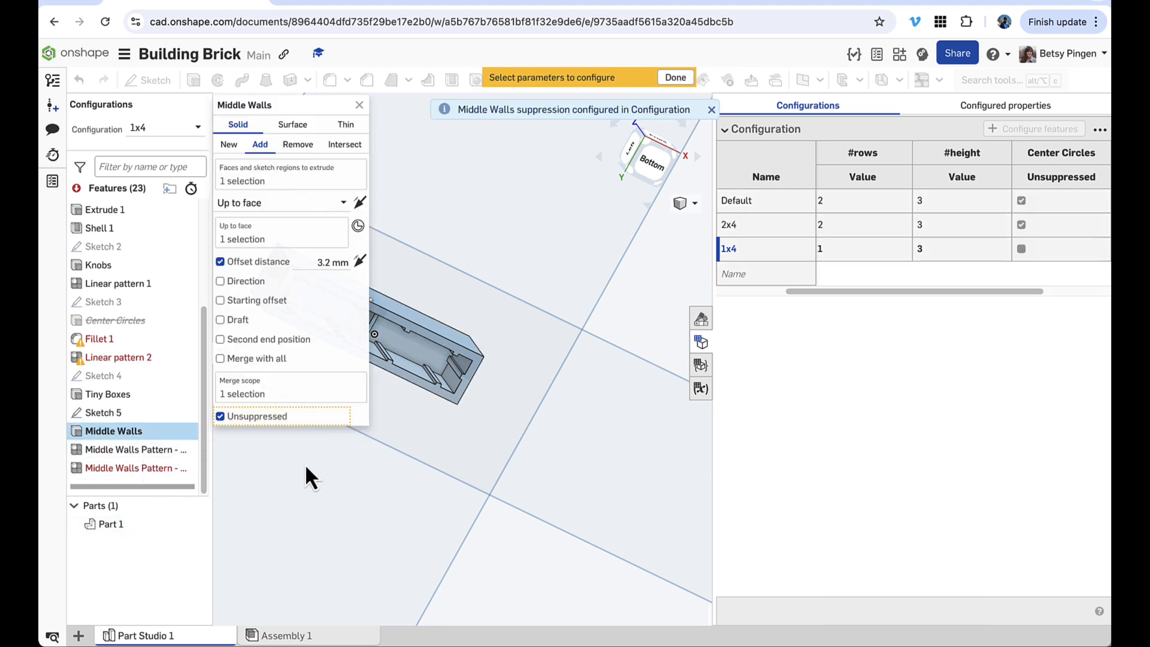
{"action": "left_click", "coordinate": [360, 105]}
{"action": "scroll", "coordinate": [937, 243], "scroll_direction": "right", "scroll_amount": 3}
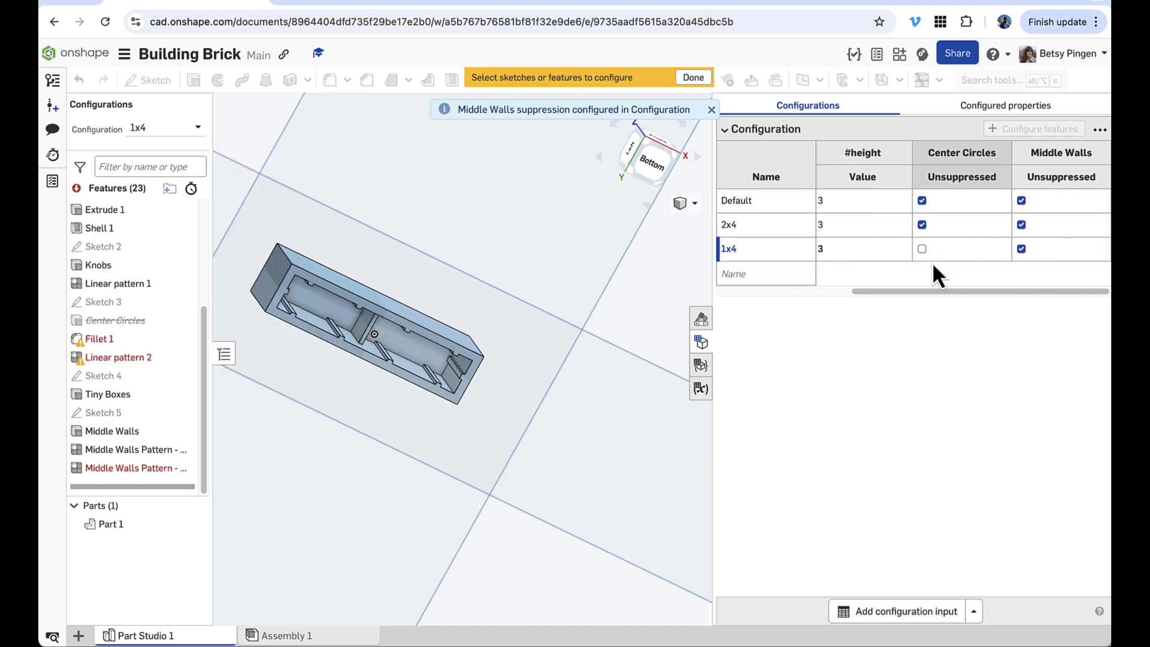
- Suppress Middle Walls in the 1x4 configuration and hide Sketch 5
{"action": "left_click", "coordinate": [1022, 249]}
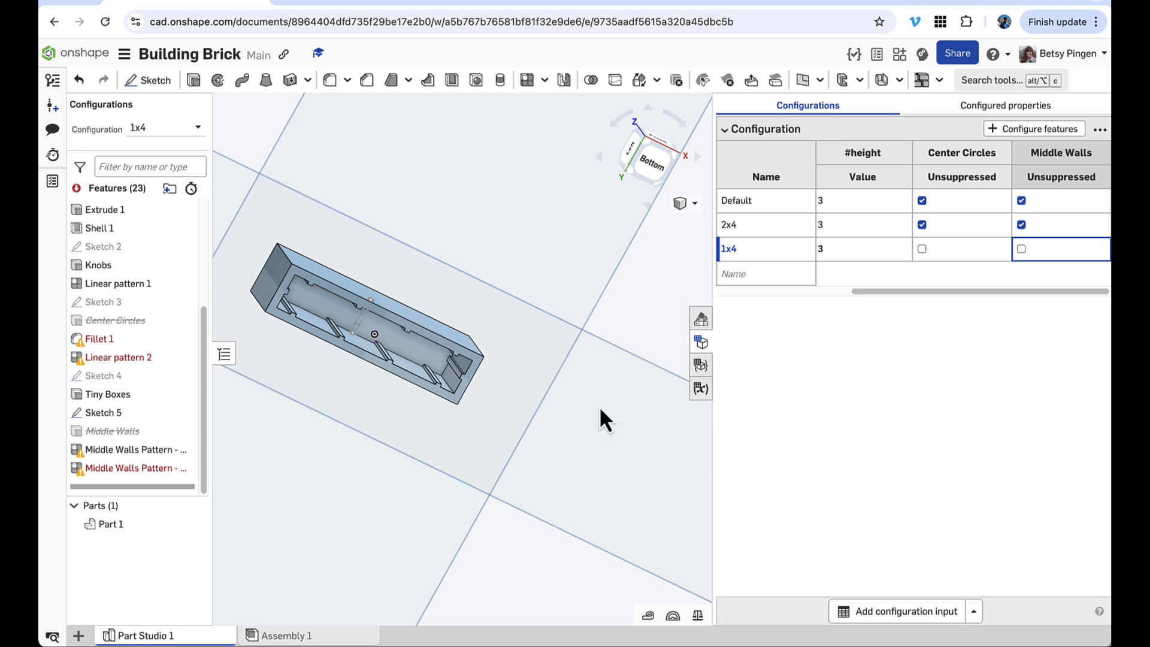
{"action": "left_click", "coordinate": [186, 413]}
{"action": "mouse_move", "coordinate": [382, 234]}
{"action": "right_mouse_down"}
{"action": "mouse_move", "coordinate": [376, 294]}
{"action": "mouse_move", "coordinate": [376, 213]}
{"action": "mouse_move", "coordinate": [379, 289]}
{"action": "mouse_move", "coordinate": [340, 165]}
{"action": "right_mouse_up"}
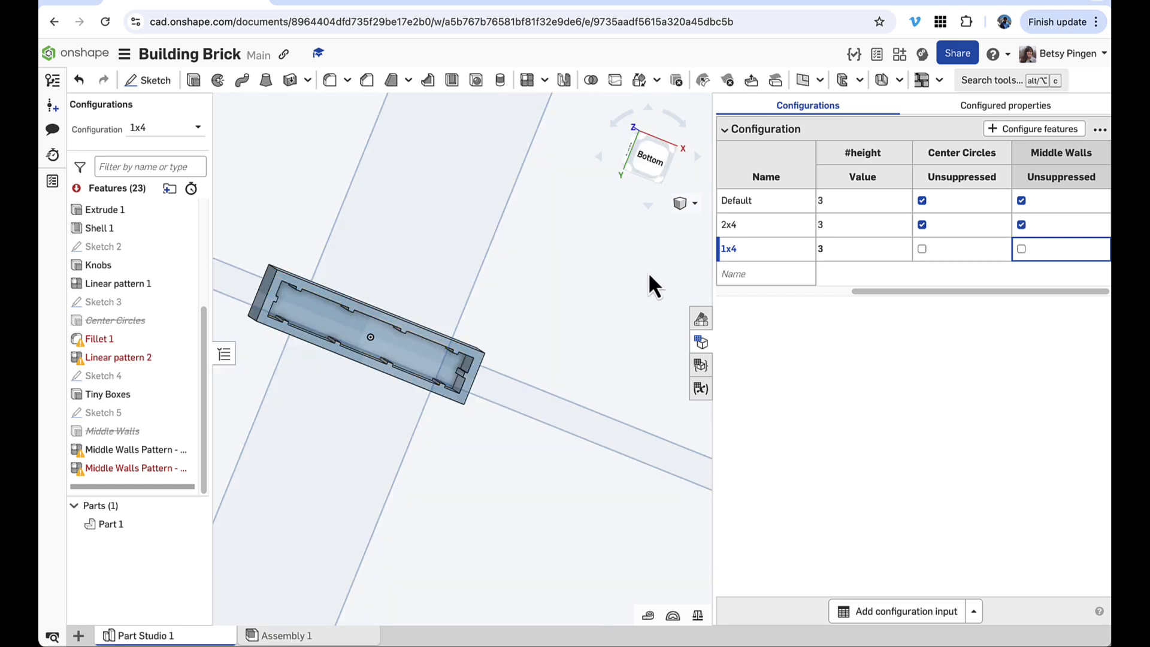
- Add the suppression state of the Tiny Boxes extrude as a configured parameter in the configuration table
{"action": "left_click", "coordinate": [1030, 129]}
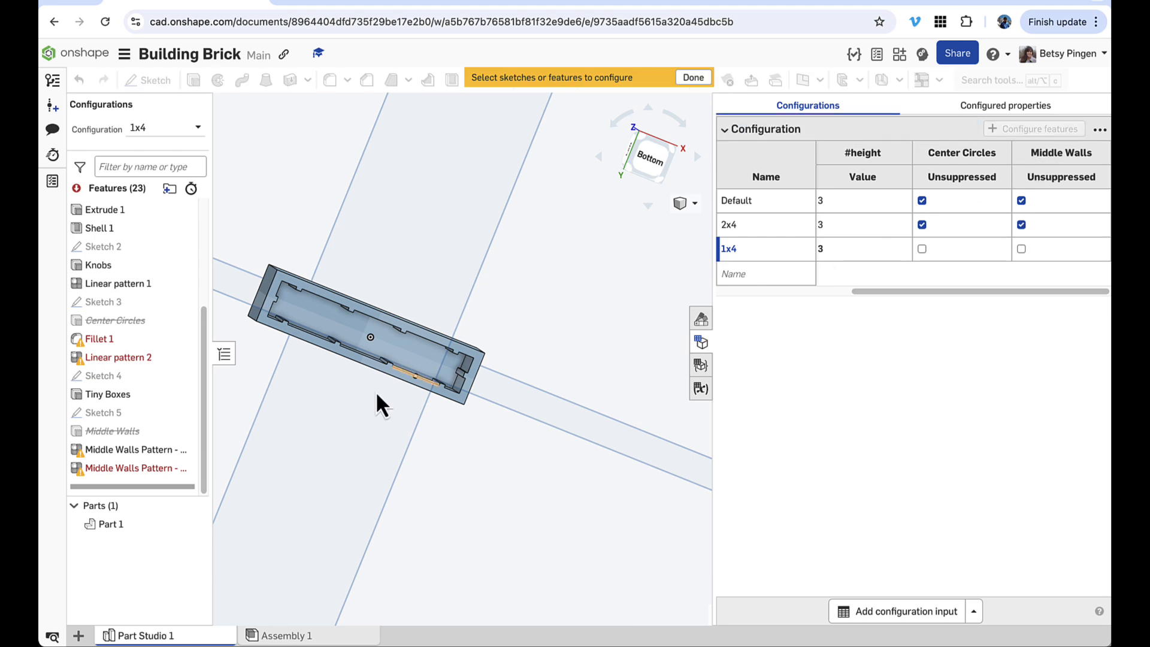
{"action": "left_click", "coordinate": [99, 398]}
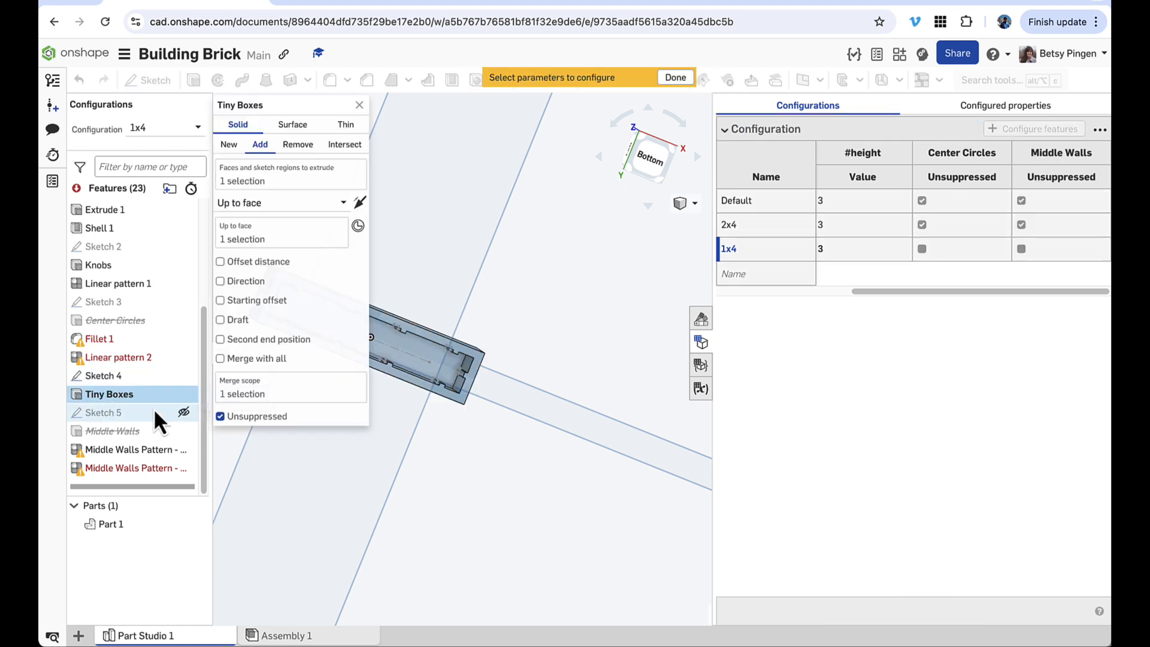
{"action": "left_click", "coordinate": [310, 419]}
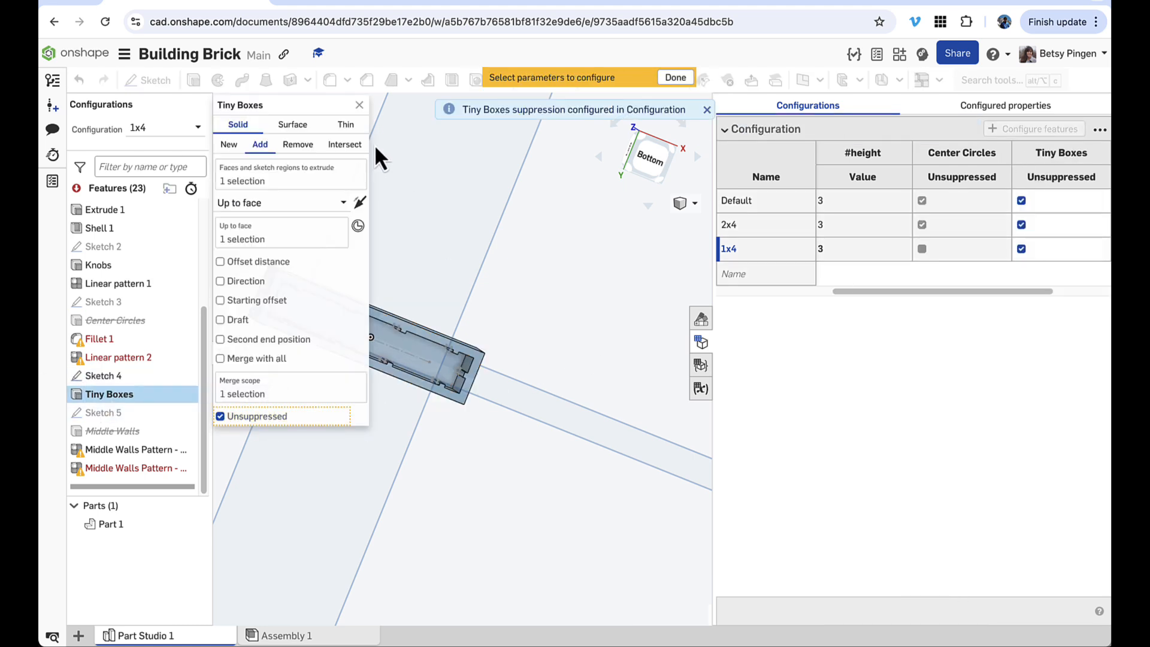
{"action": "left_click", "coordinate": [360, 105]}
{"action": "scroll", "coordinate": [958, 233], "scroll_direction": "right", "scroll_amount": 3}
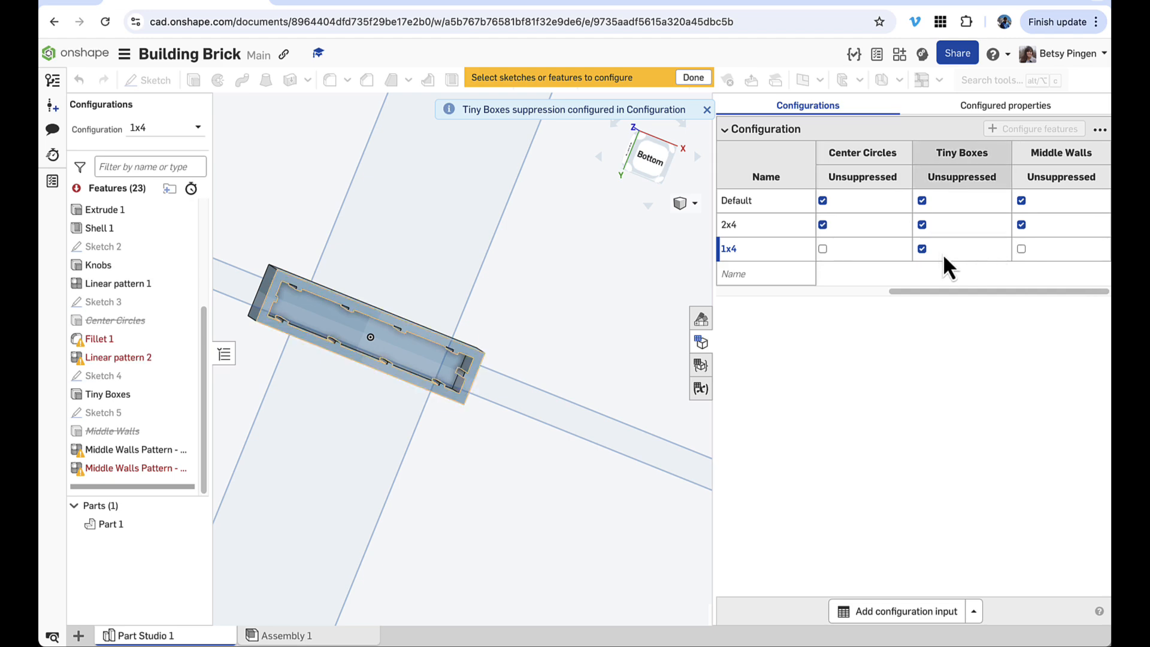
- Suppress Tiny Boxes in the 1x4 configuration and hide Sketch 4
{"action": "left_click", "coordinate": [923, 249]}
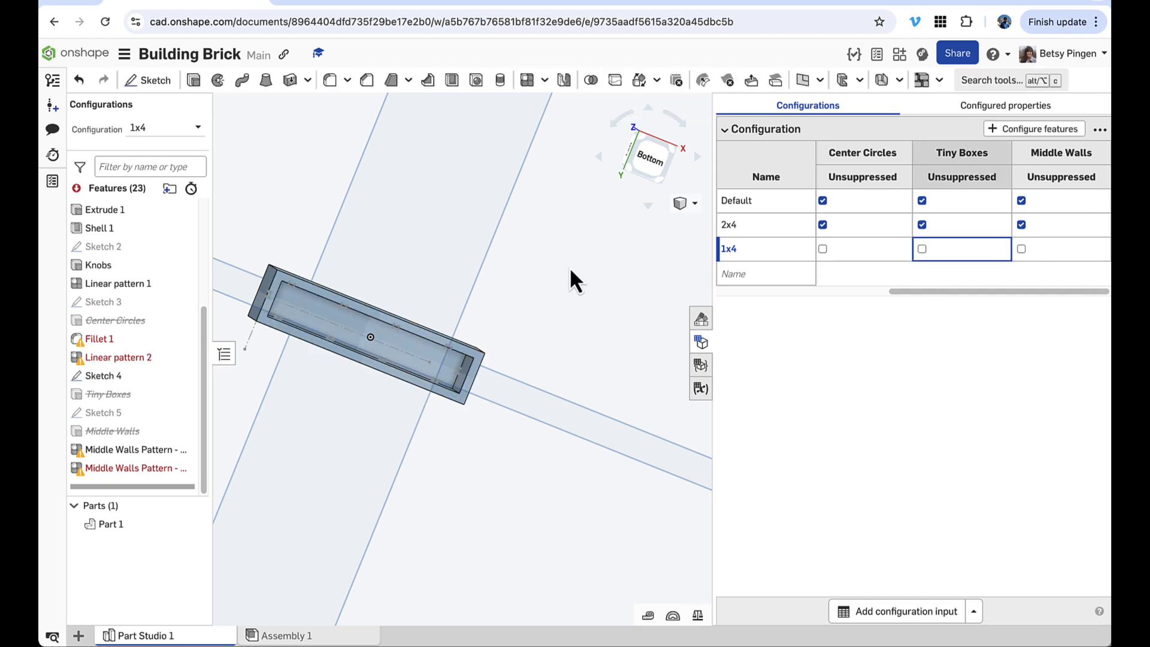
{"action": "mouse_move", "coordinate": [569, 267]}
{"action": "right_mouse_down"}
{"action": "mouse_move", "coordinate": [573, 233]}
{"action": "mouse_move", "coordinate": [567, 343]}
{"action": "mouse_move", "coordinate": [566, 240]}
{"action": "mouse_move", "coordinate": [564, 264]}
{"action": "right_mouse_up"}
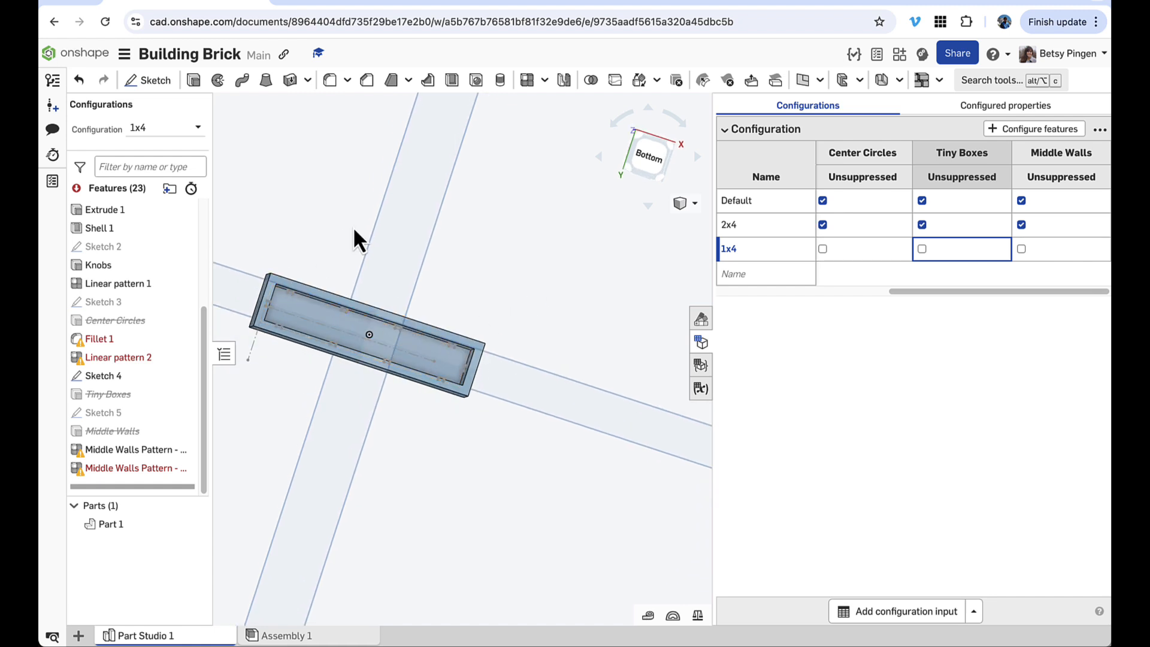
{"action": "left_click", "coordinate": [184, 376]}
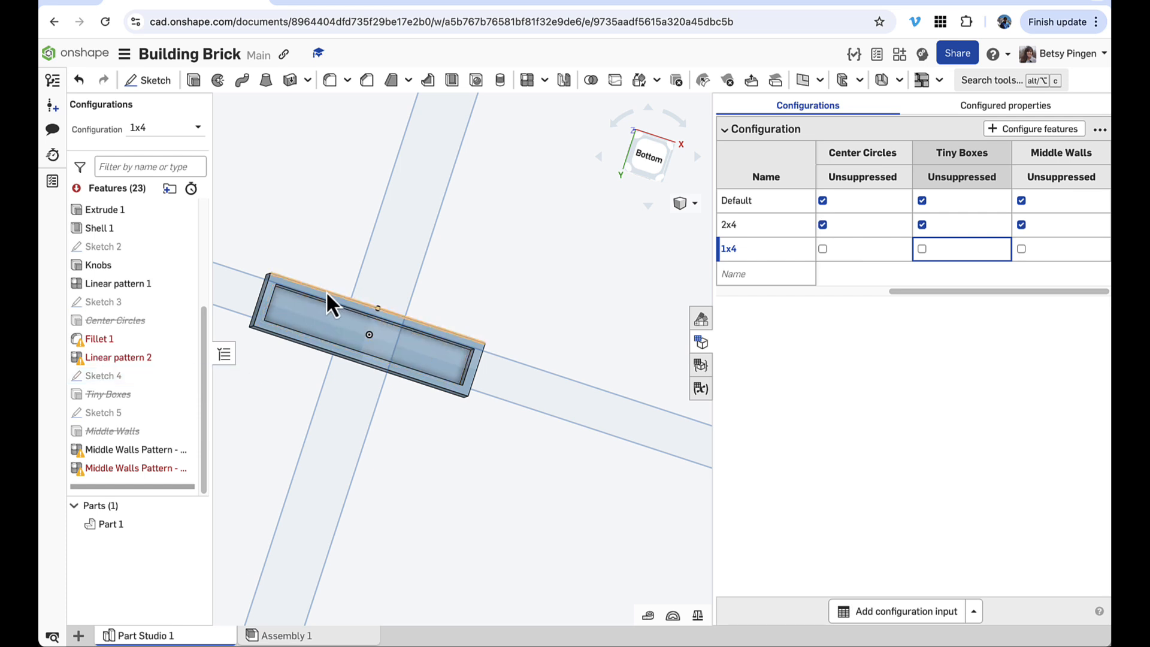
- Close the configuration table and start a new sketch on the inner Shell 1 face inside the brick's underside
{"action": "scroll", "coordinate": [336, 294], "scroll_direction": "up", "scroll_amount": 1}
{"action": "middle_click_drag", "start_coordinate": [345, 301], "coordinate": [451, 267]}
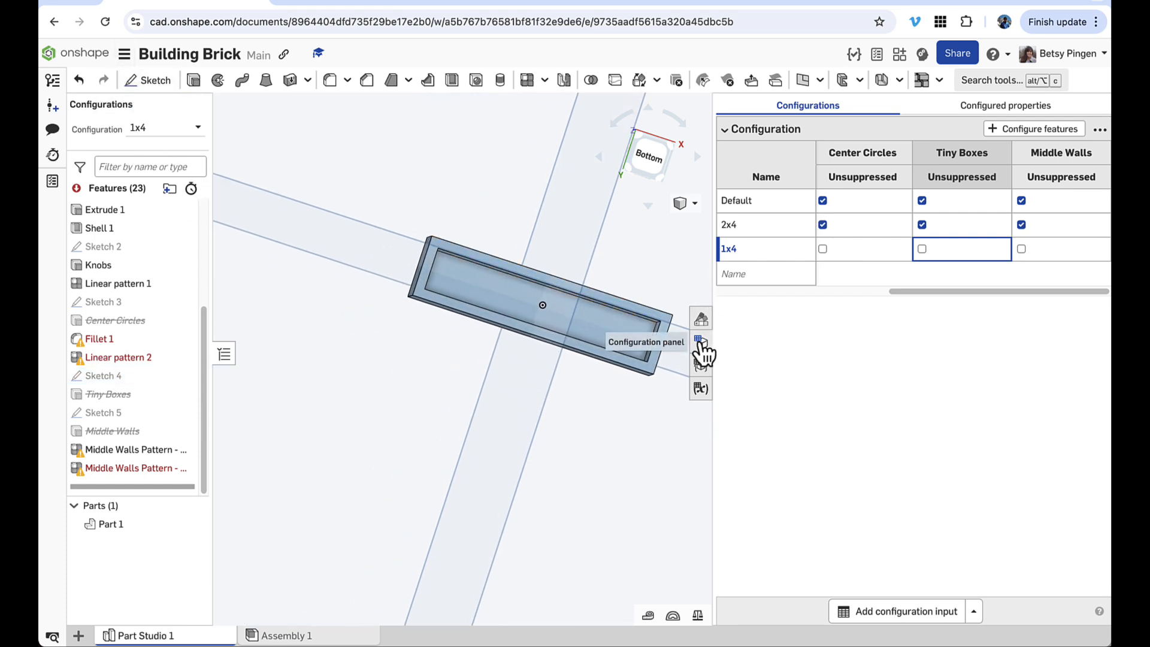
{"action": "left_click", "coordinate": [699, 343]}
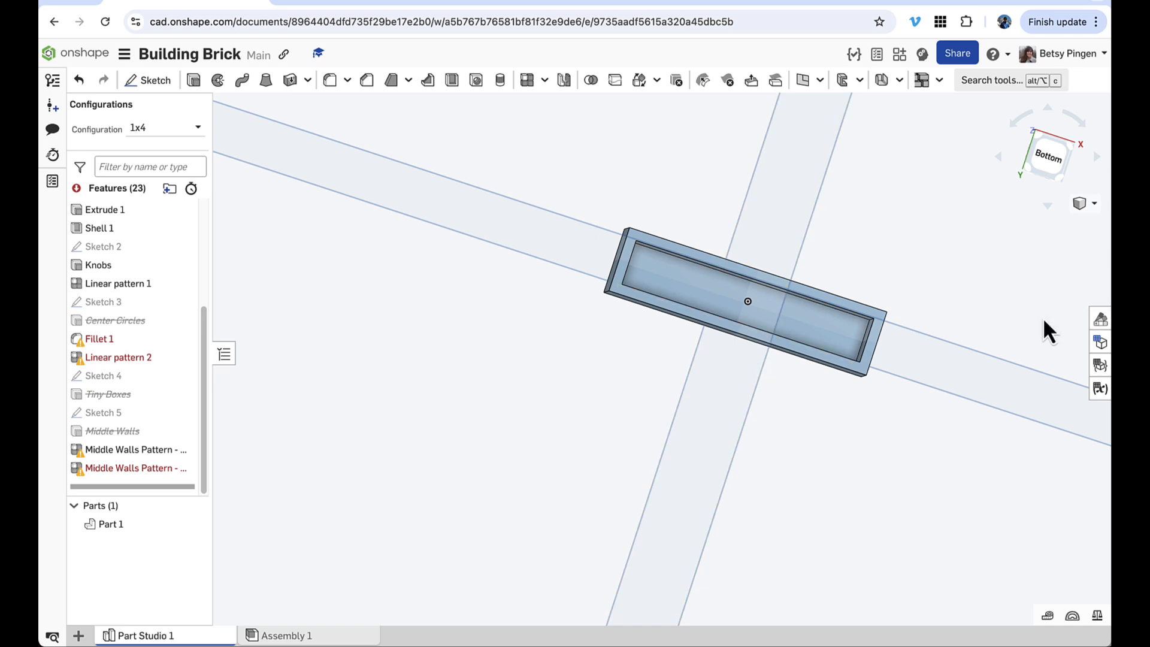
{"action": "middle_click_drag", "start_coordinate": [797, 377], "coordinate": [697, 364]}
{"action": "scroll", "coordinate": [696, 364], "scroll_direction": "up", "scroll_amount": 2}
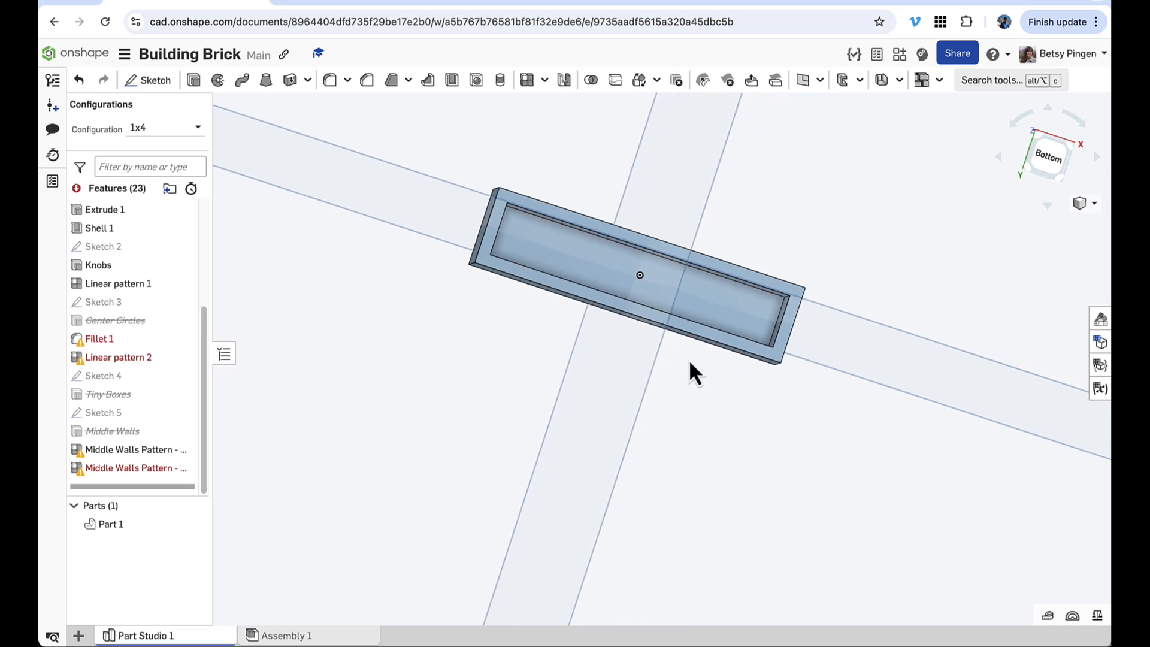
{"action": "left_click", "coordinate": [149, 88]}
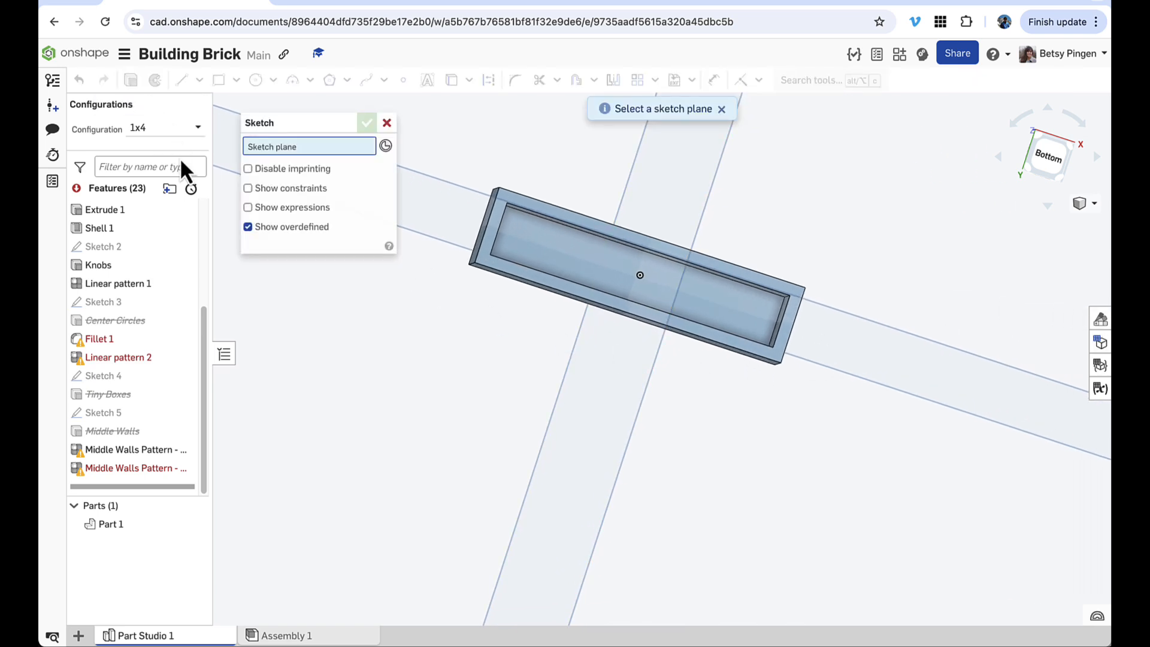
{"action": "left_click", "coordinate": [520, 248]}
{"action": "key", "text": "n"}
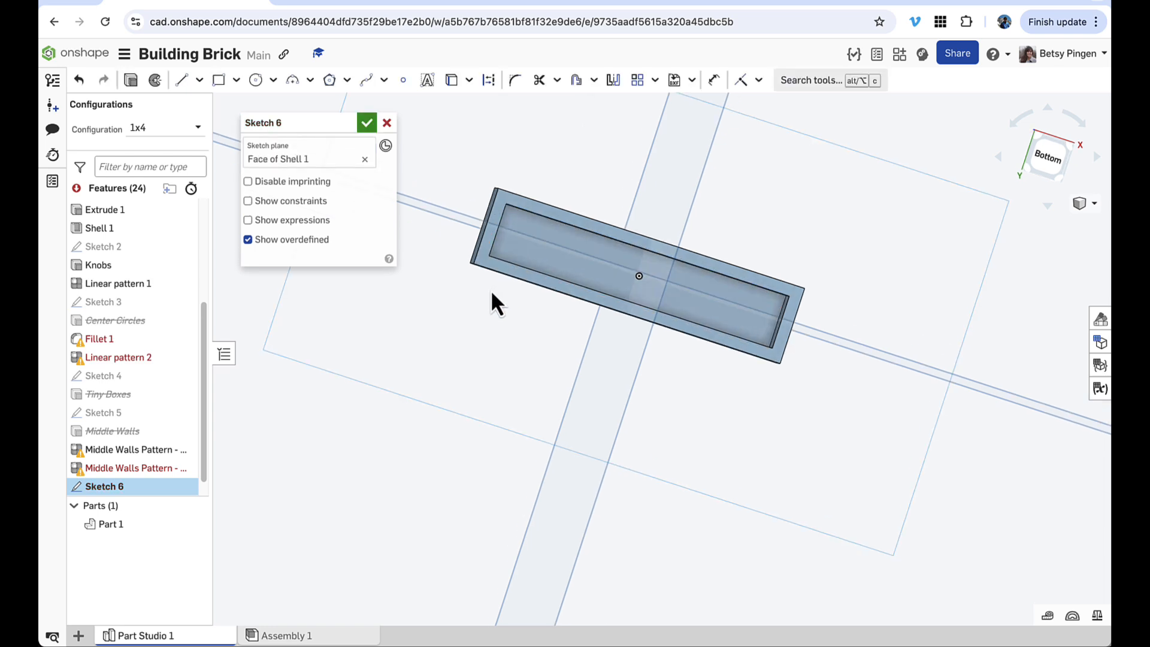
- Sketch a 3.2 mm diameter circle near the left end of the cavity, with its centre horizontally aligned with the origin
{"action": "left_click", "coordinate": [256, 80]}
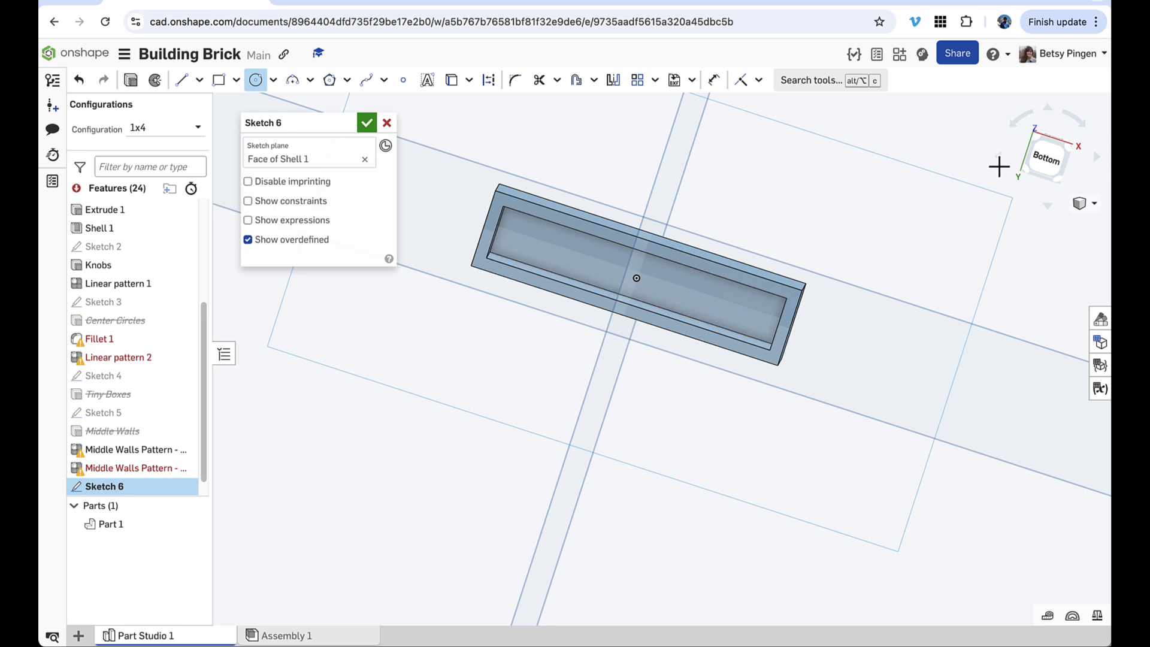
{"action": "left_click", "coordinate": [1048, 157]}
{"action": "scroll", "coordinate": [647, 370], "scroll_direction": "up", "scroll_amount": 5}
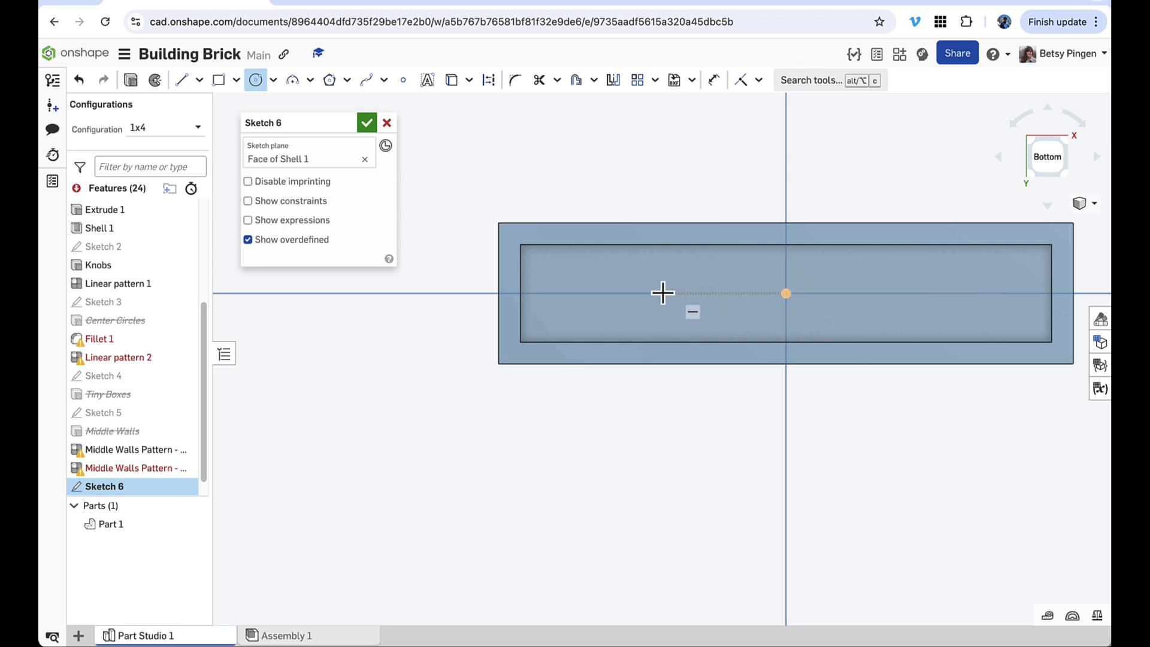
{"action": "left_click", "coordinate": [579, 293]}
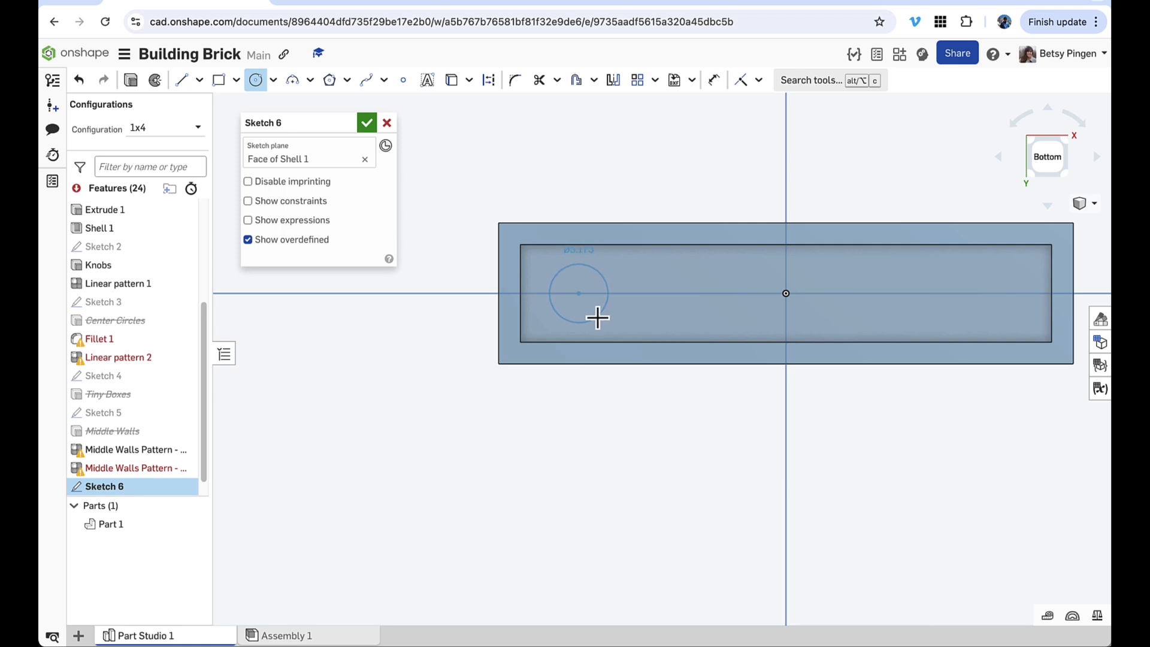
{"action": "left_click", "coordinate": [600, 319]}
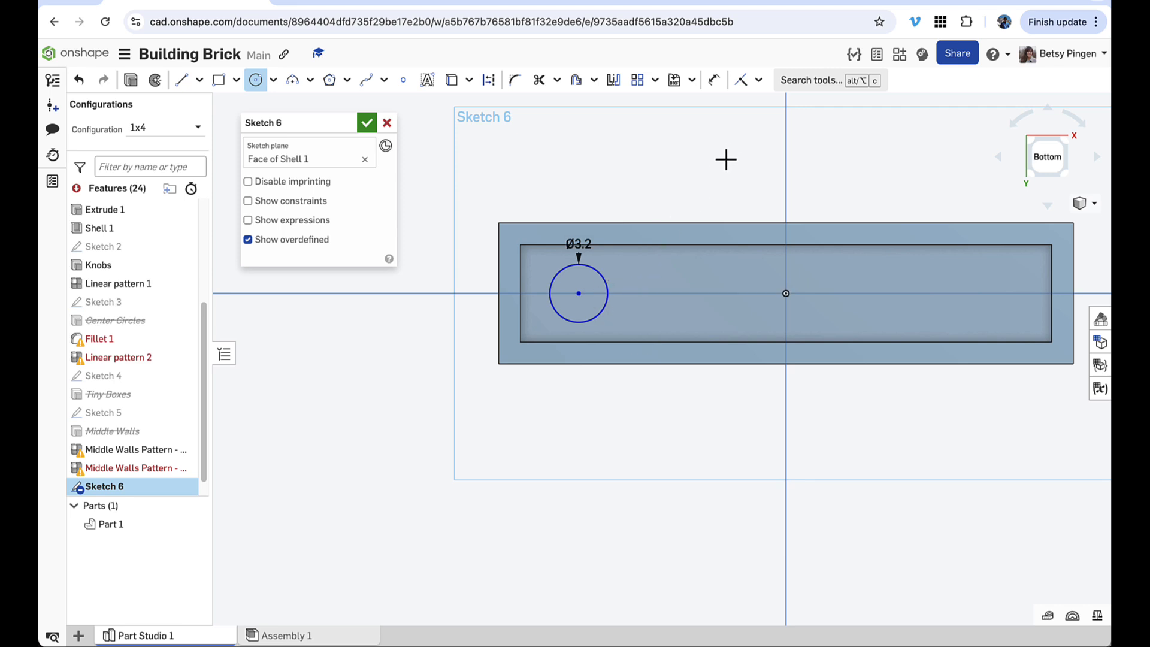
- Dimension the circle's centre 7.9 mm from the brick's left outer edge
{"action": "left_click", "coordinate": [715, 81]}
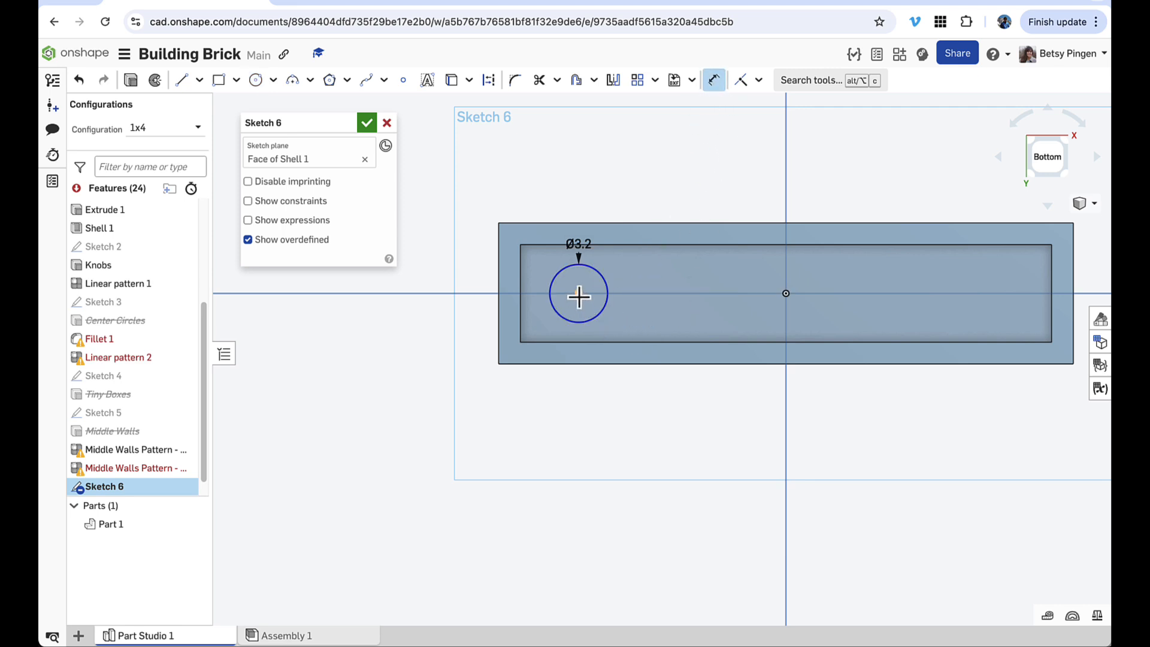
{"action": "left_click", "coordinate": [497, 279]}
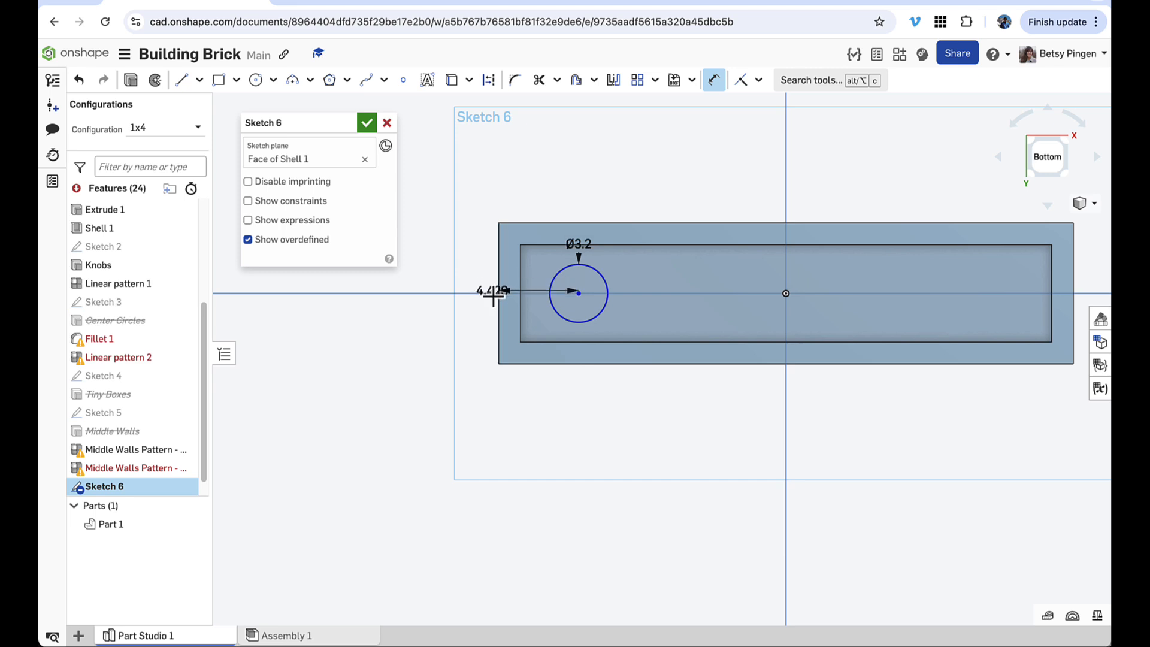
{"action": "left_click", "coordinate": [531, 392]}
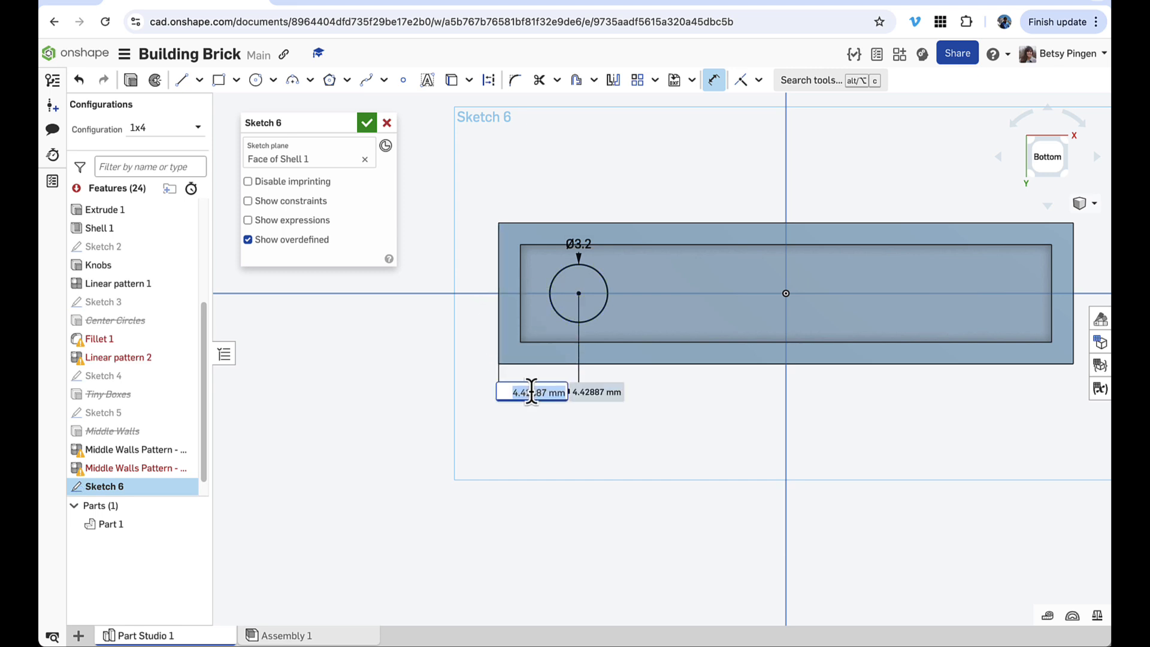
{"action": "type", "text": "7.9"}
{"action": "key", "text": "Return"}
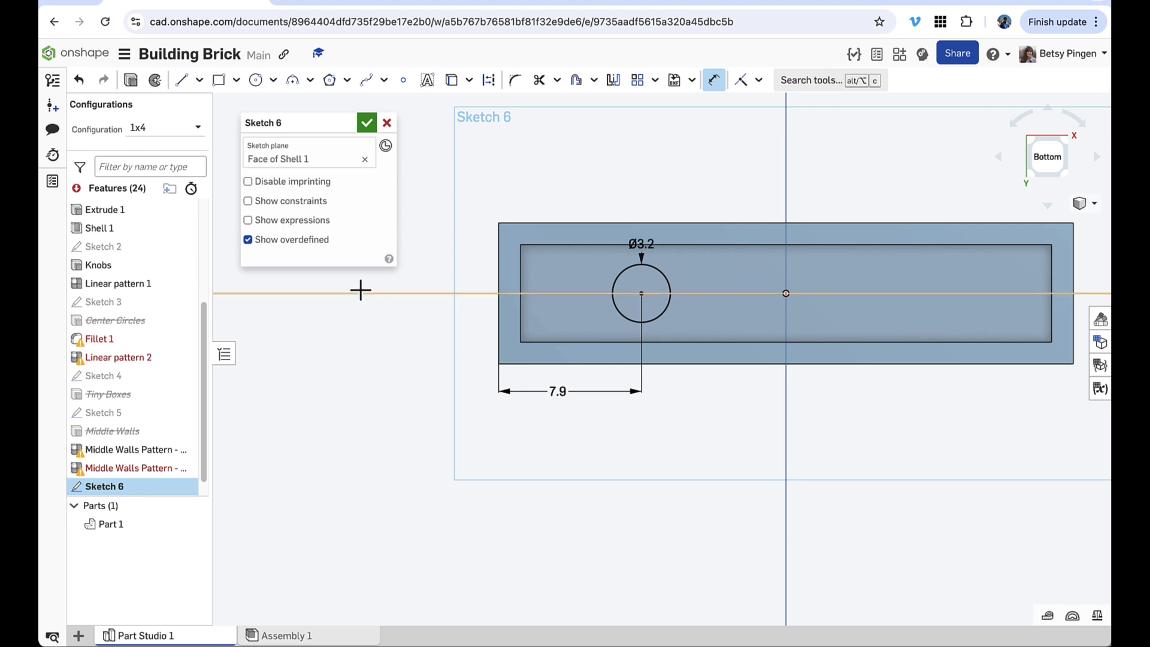
- Extrude the circle up to the brick's bottom rim face, added to Part 1, and name the feature 1x Circle
{"action": "left_click", "coordinate": [131, 80]}
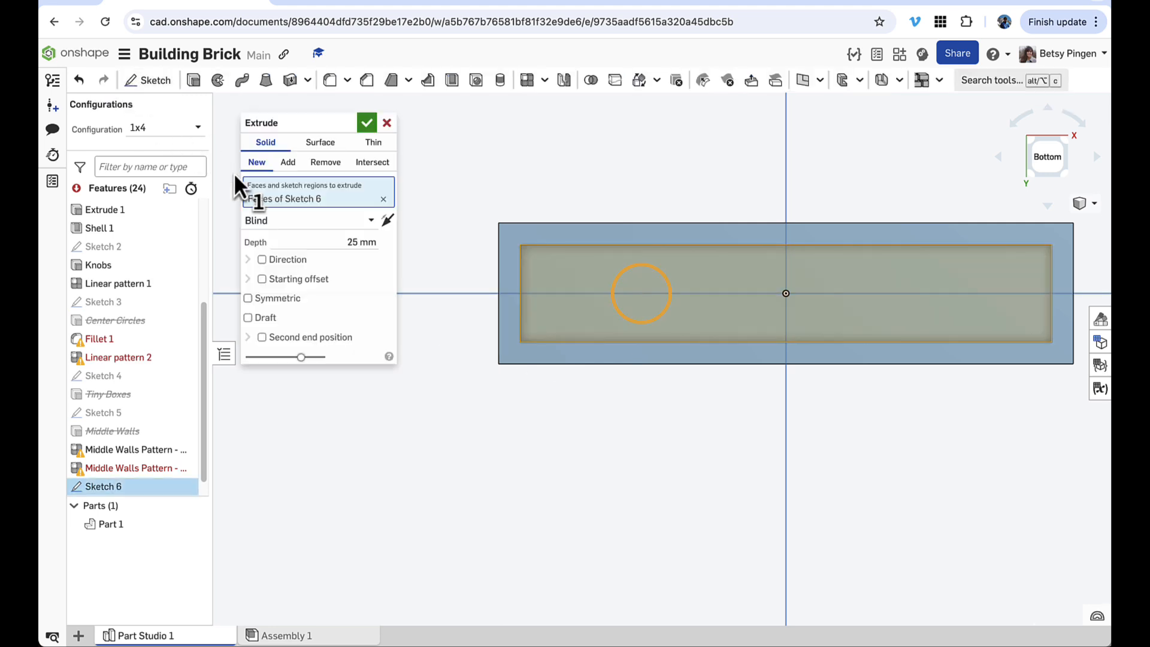
{"action": "left_click", "coordinate": [298, 221]}
{"action": "left_click", "coordinate": [305, 280]}
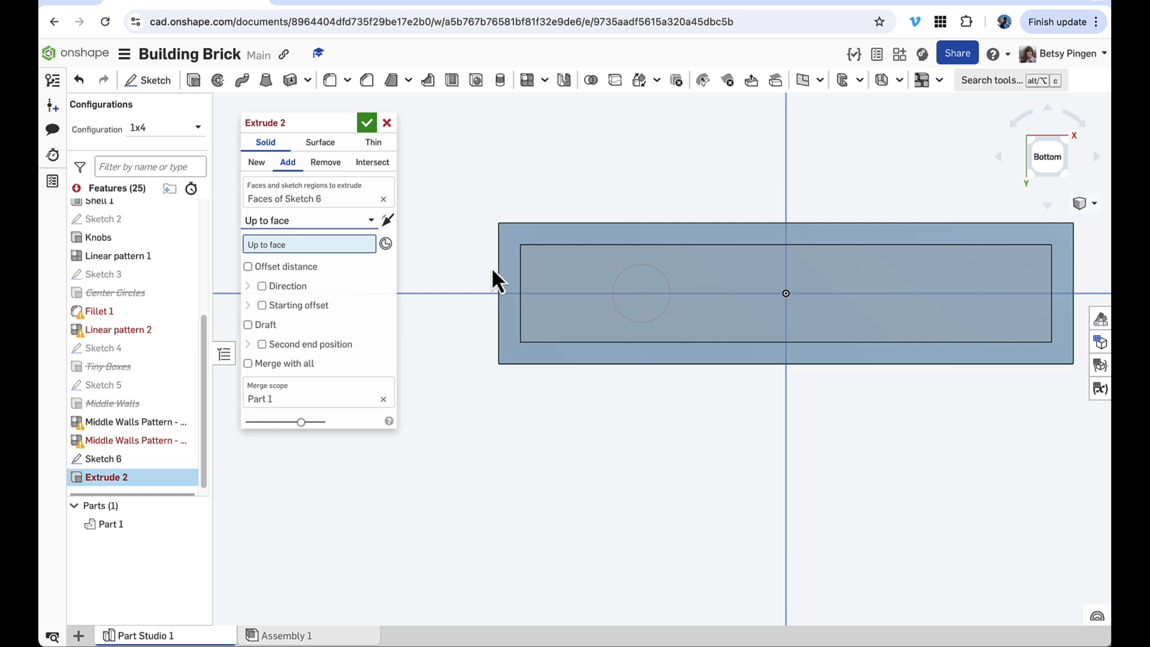
{"action": "left_click", "coordinate": [531, 235]}
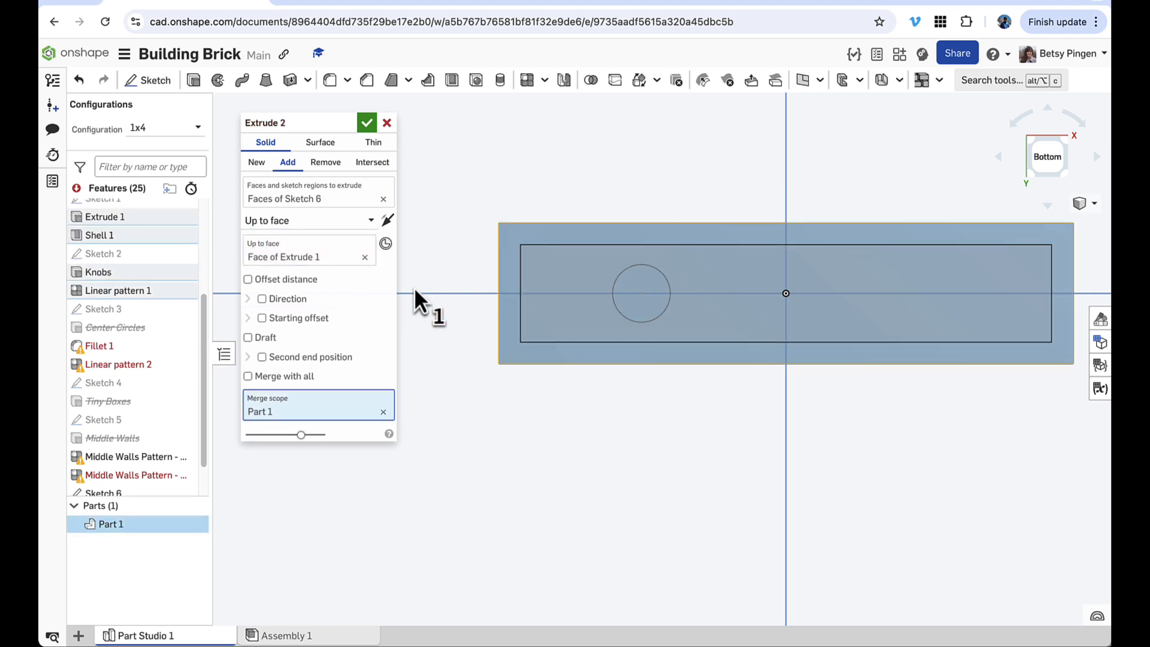
{"action": "right_click_drag", "start_coordinate": [425, 292], "coordinate": [480, 288]}
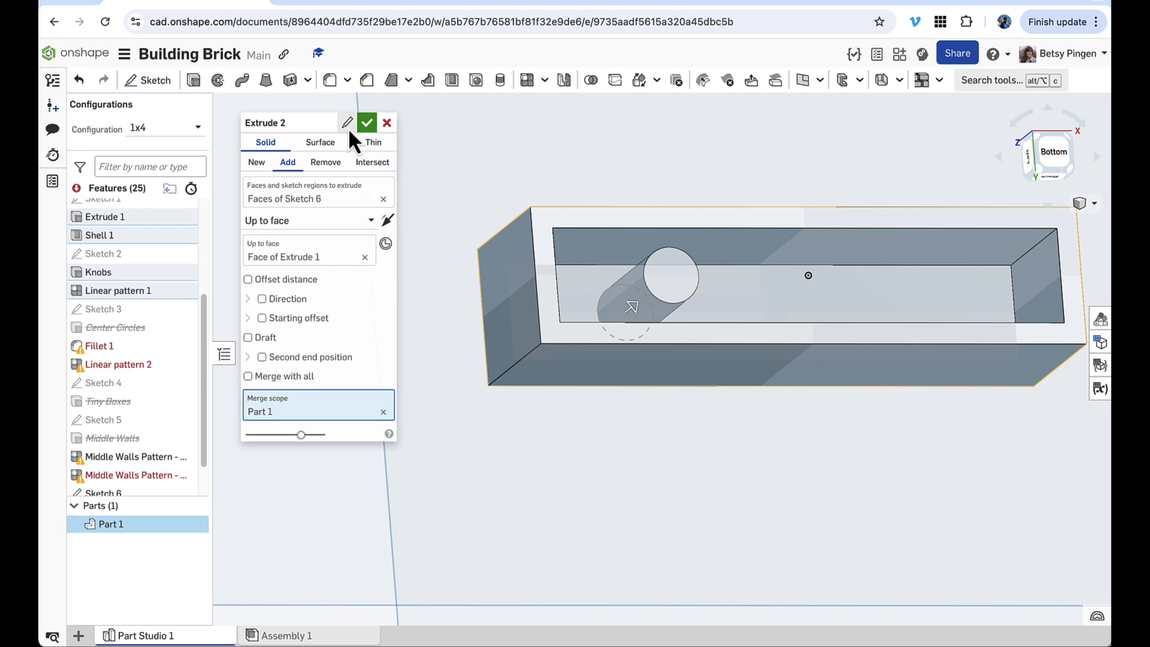
{"action": "left_click", "coordinate": [347, 124]}
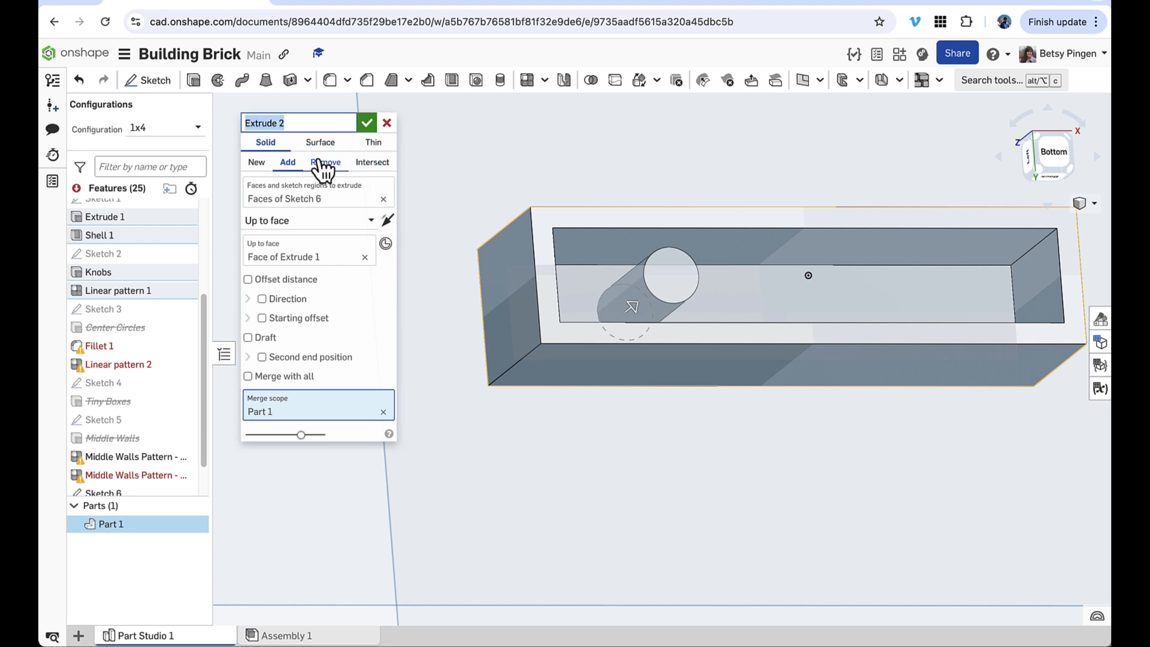
{"action": "type", "text": "1x Circle"}
{"action": "left_click", "coordinate": [367, 123]}
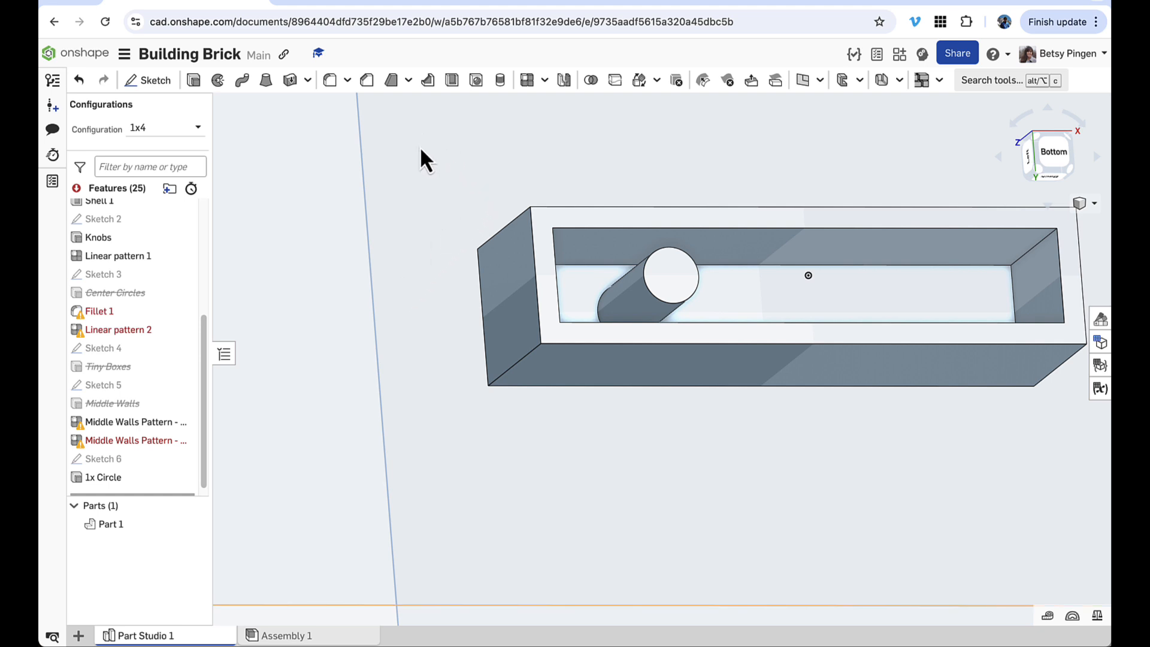
- Start a linear feature pattern of 1x Circle with the brick's long outer edge as its direction
{"action": "left_click", "coordinate": [528, 80]}
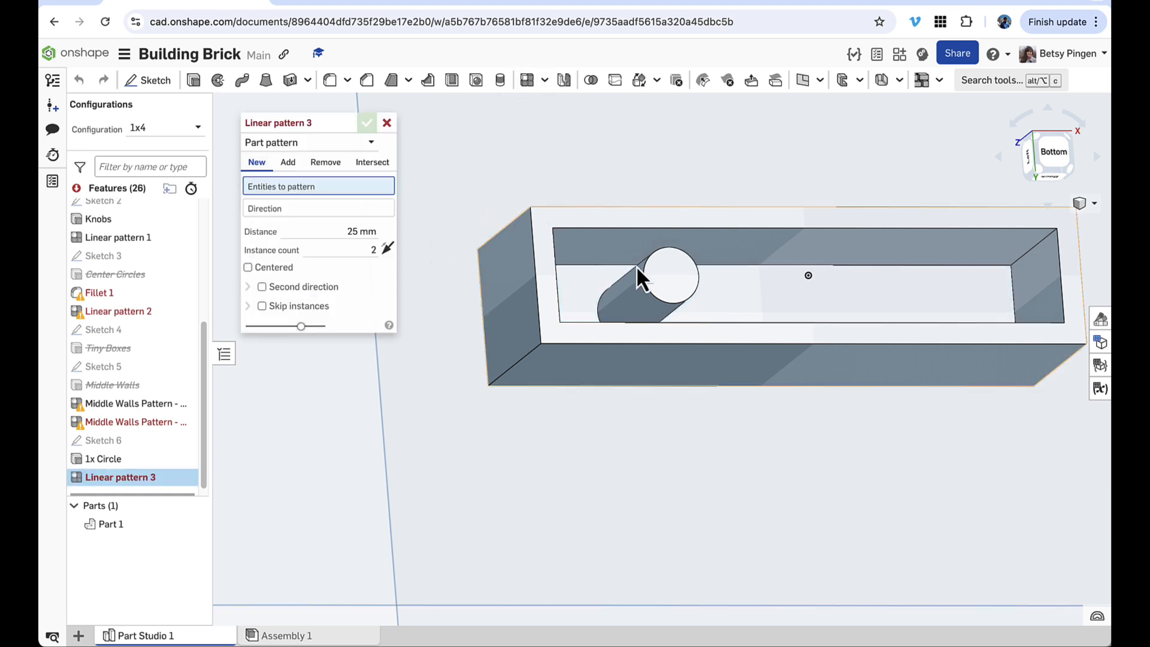
{"action": "left_click", "coordinate": [295, 144]}
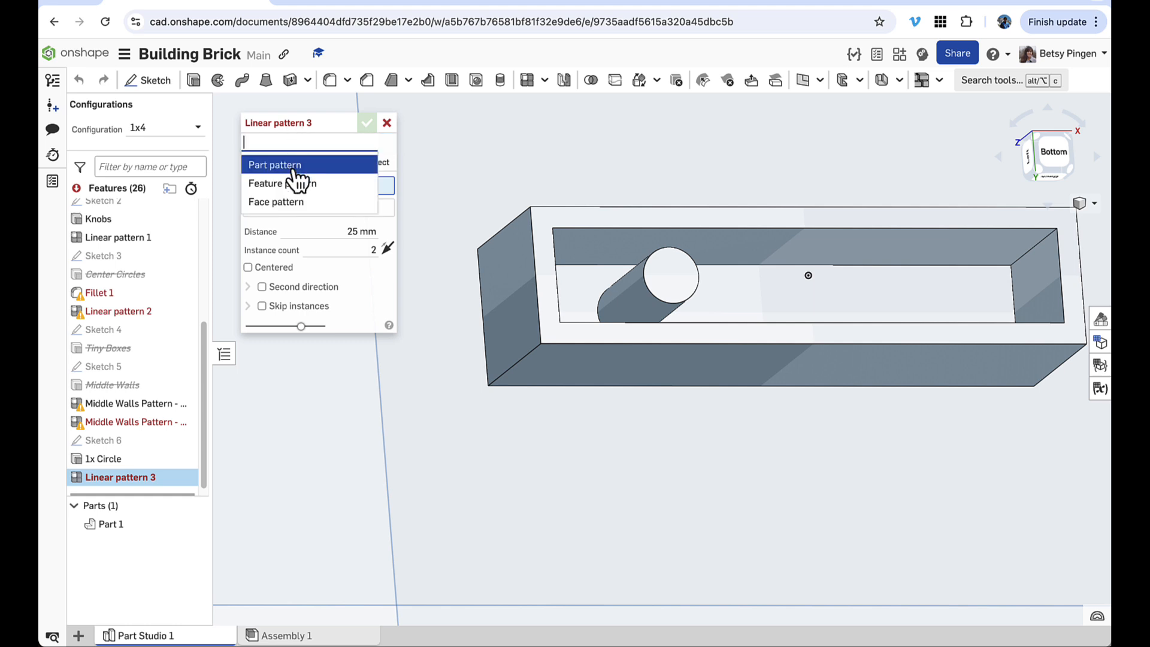
{"action": "left_click", "coordinate": [297, 182]}
{"action": "left_click", "coordinate": [143, 459]}
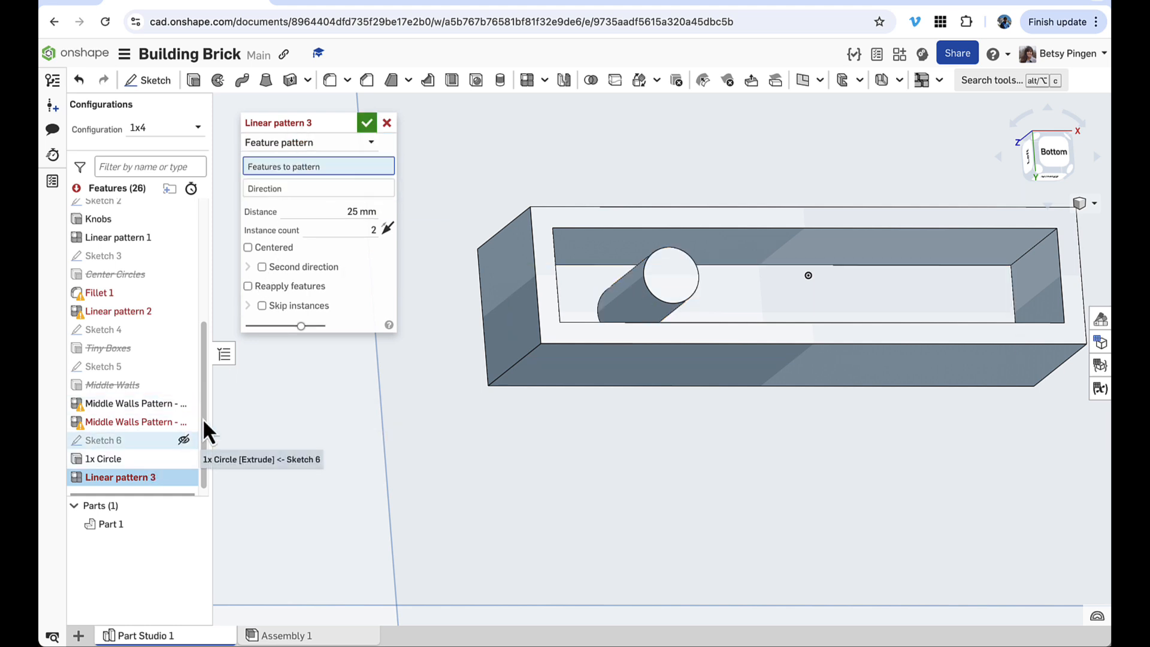
{"action": "left_click", "coordinate": [315, 203]}
{"action": "left_click", "coordinate": [637, 210]}
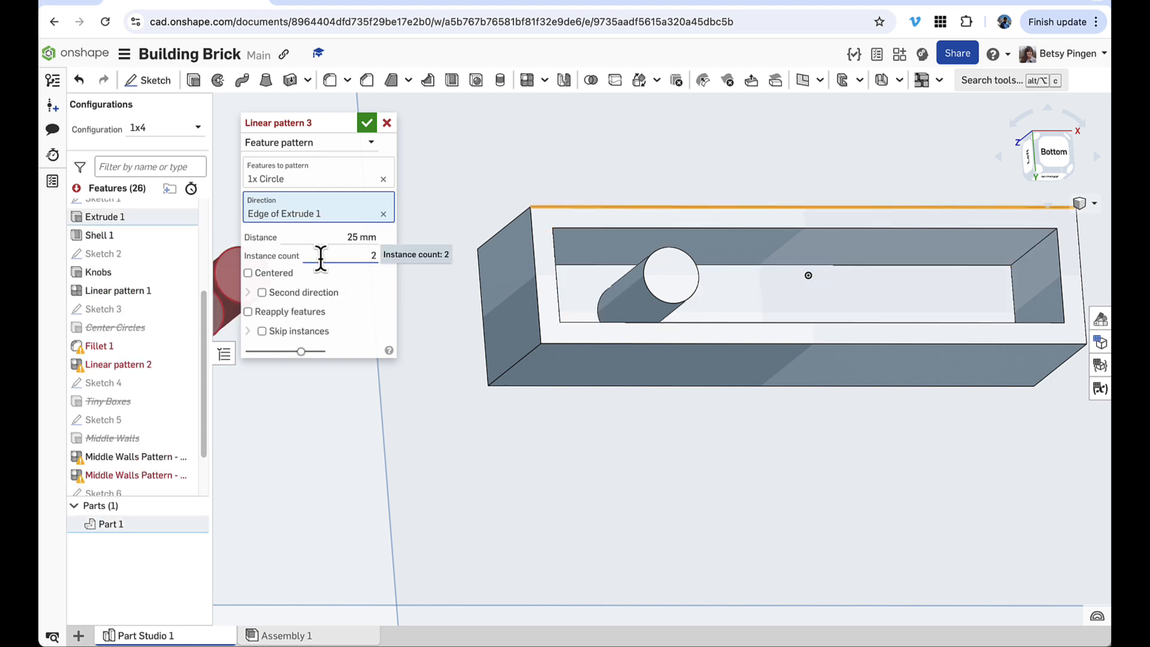
- Set the pattern distance to 8 mm and the instance count to #columns-1, and reverse the direction so the copies run along the cavity
{"action": "left_click", "coordinate": [345, 237]}
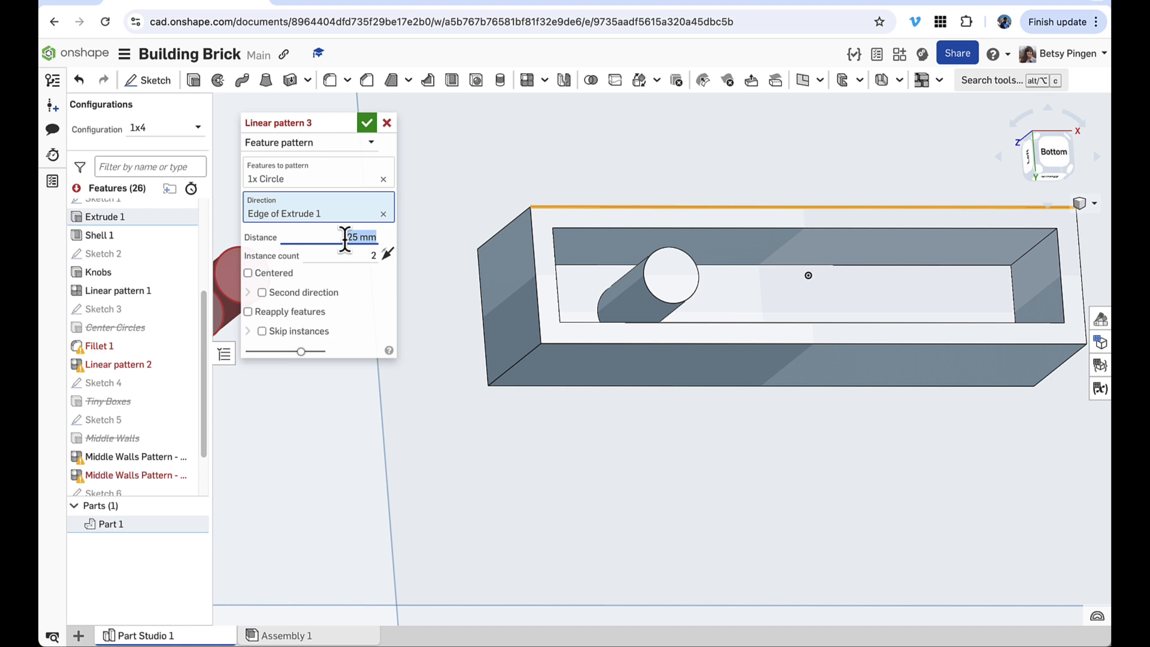
{"action": "type", "text": "8"}
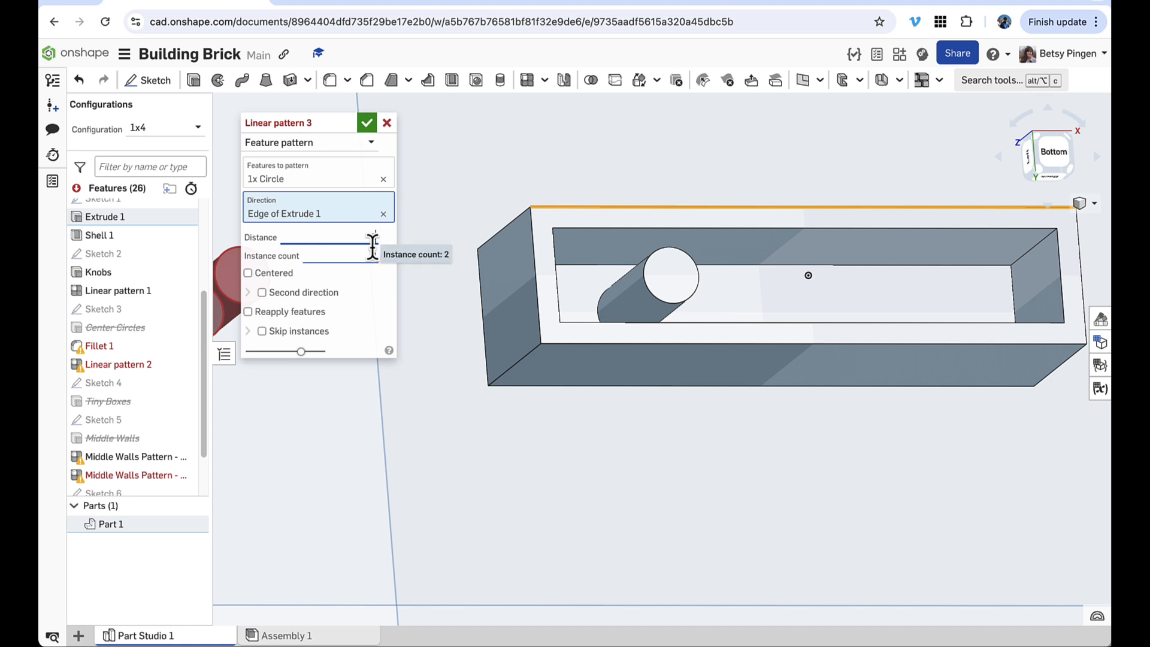
{"action": "left_click", "coordinate": [369, 256]}
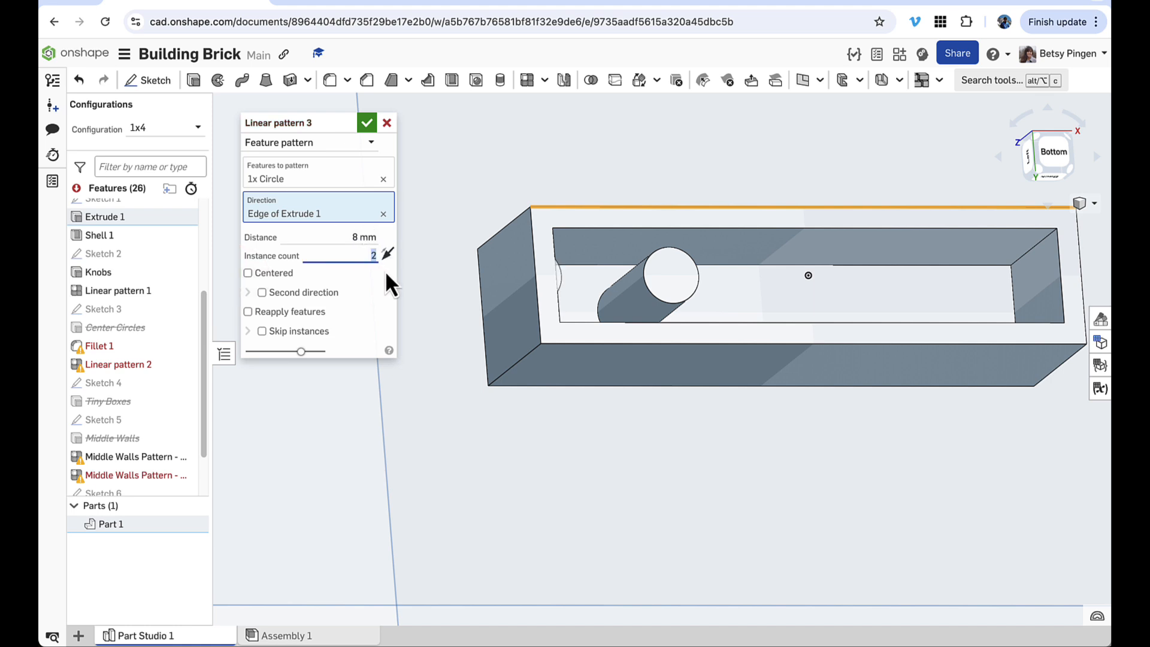
{"action": "type", "text": "#"}
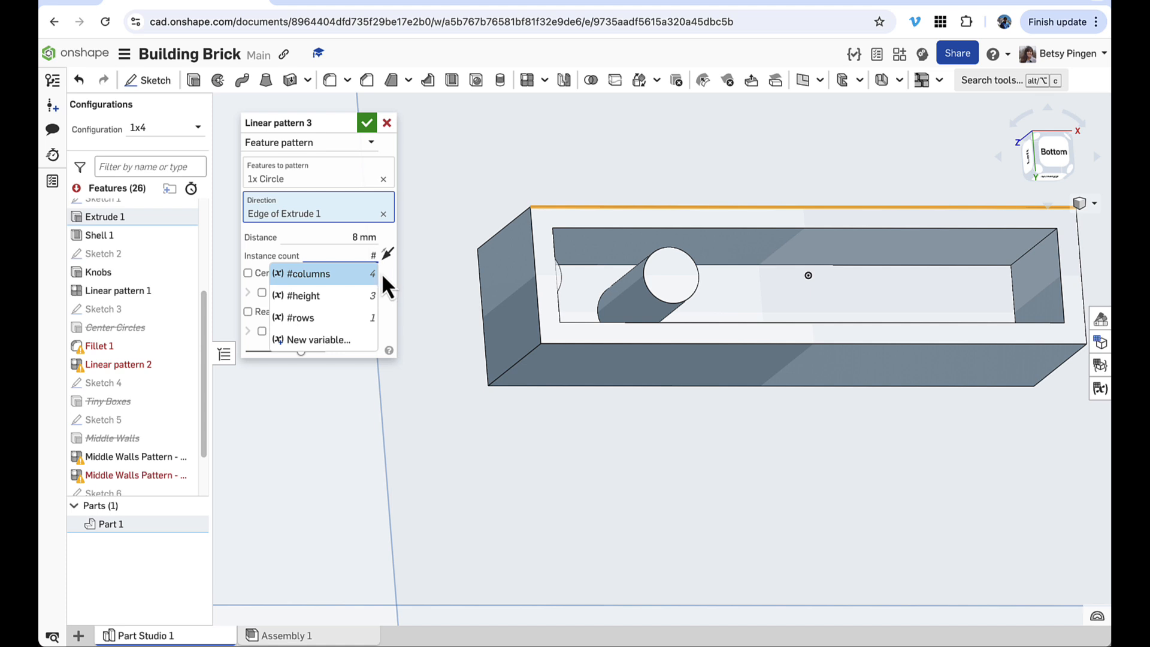
{"action": "left_click", "coordinate": [350, 278]}
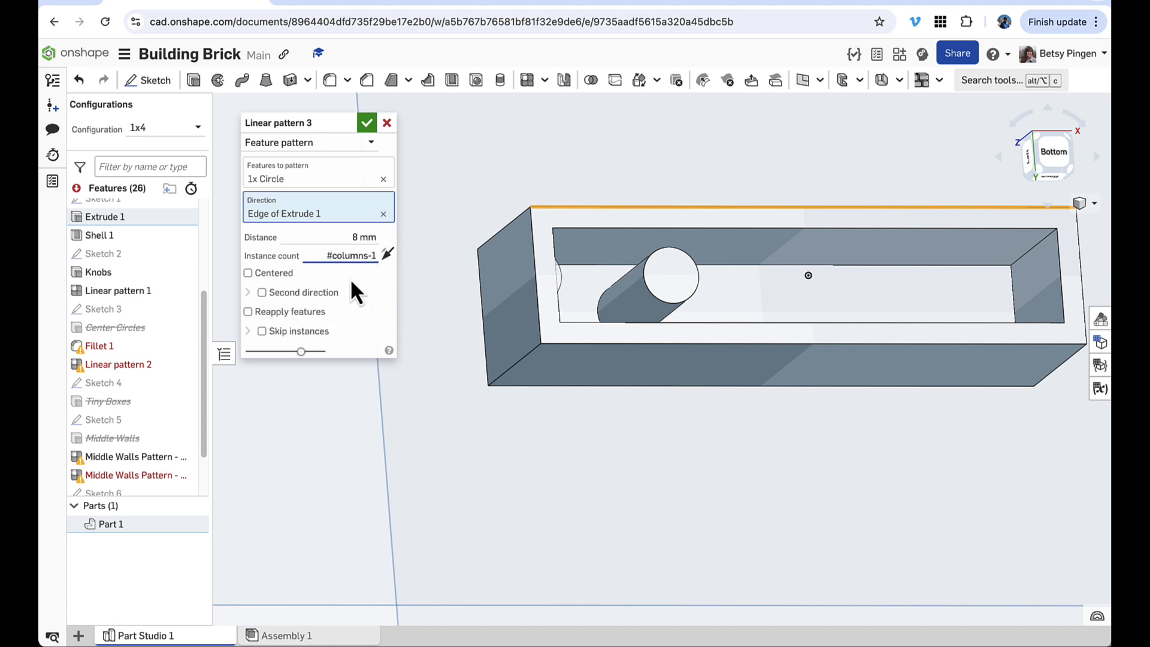
{"action": "key", "text": "Return"}
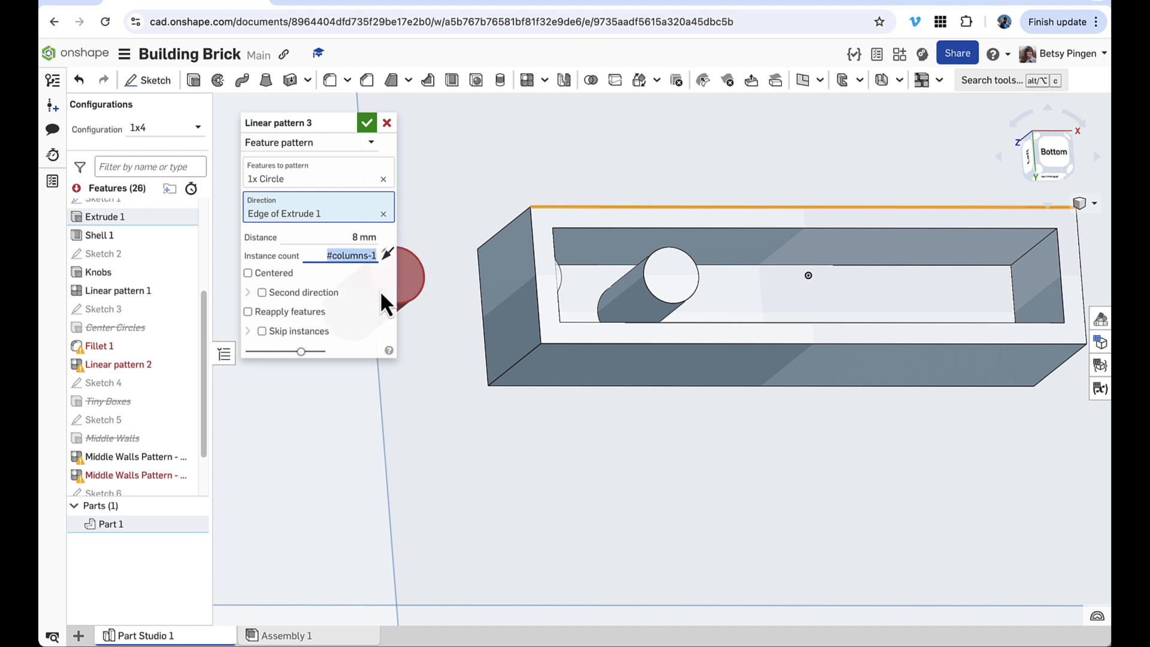
{"action": "left_click", "coordinate": [388, 254]}
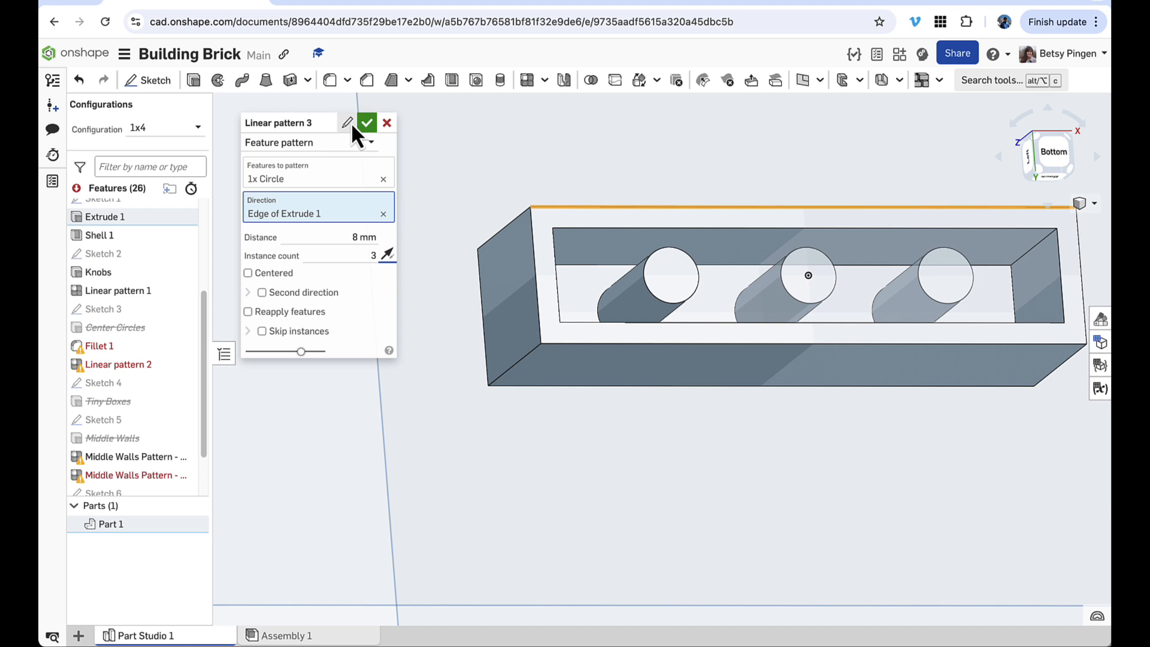
- Name the linear pattern 1x Circle Pattern and accept it
{"action": "left_click", "coordinate": [347, 123]}
{"action": "type", "text": "1"}
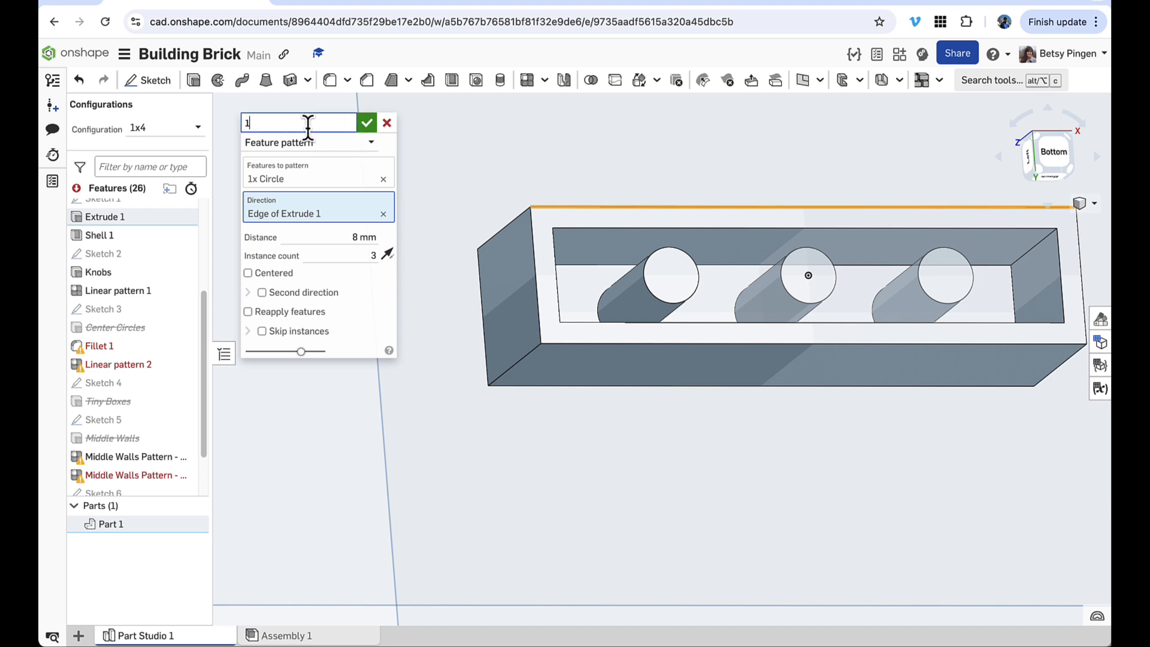
{"action": "type", "text": "x Circle Pattern"}
{"action": "left_click", "coordinate": [365, 128]}
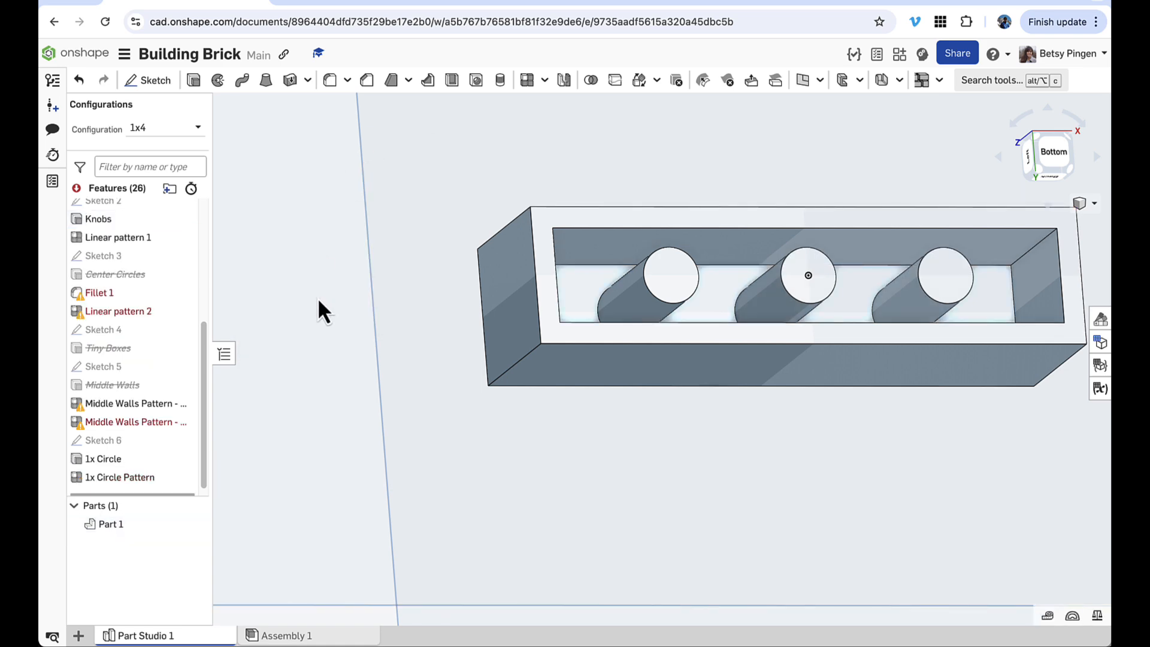
- Start a Move Face offset and select the four inner side walls of the brick's cavity as the faces to move
{"action": "right_click_drag", "start_coordinate": [322, 310], "coordinate": [365, 331]}
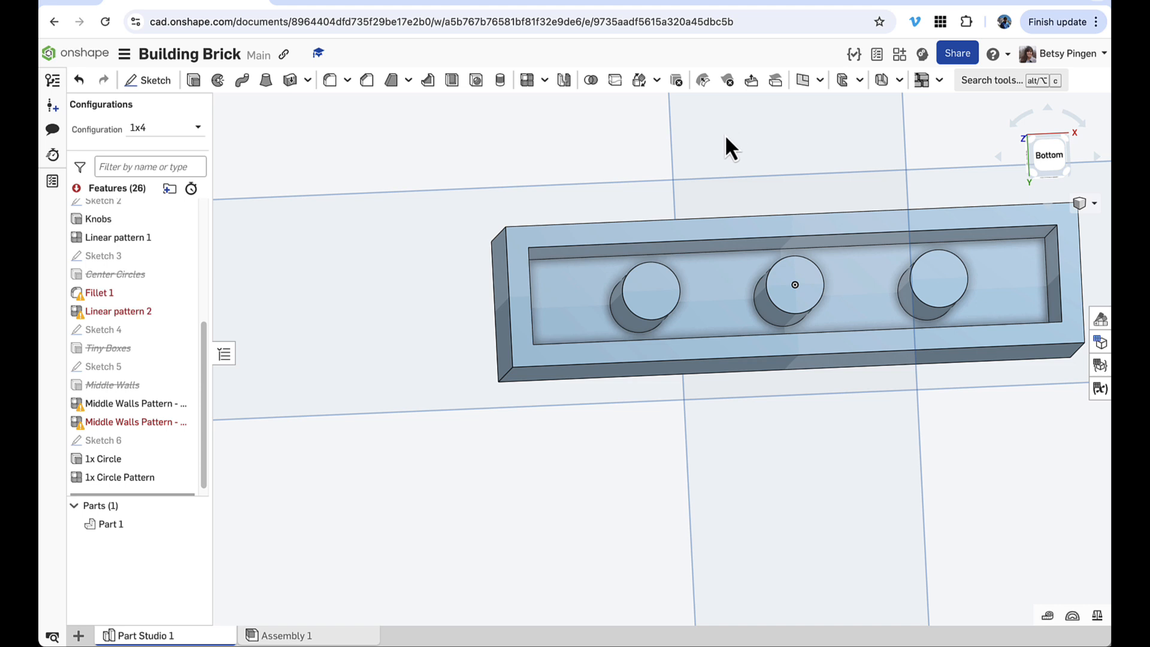
{"action": "left_click", "coordinate": [752, 83]}
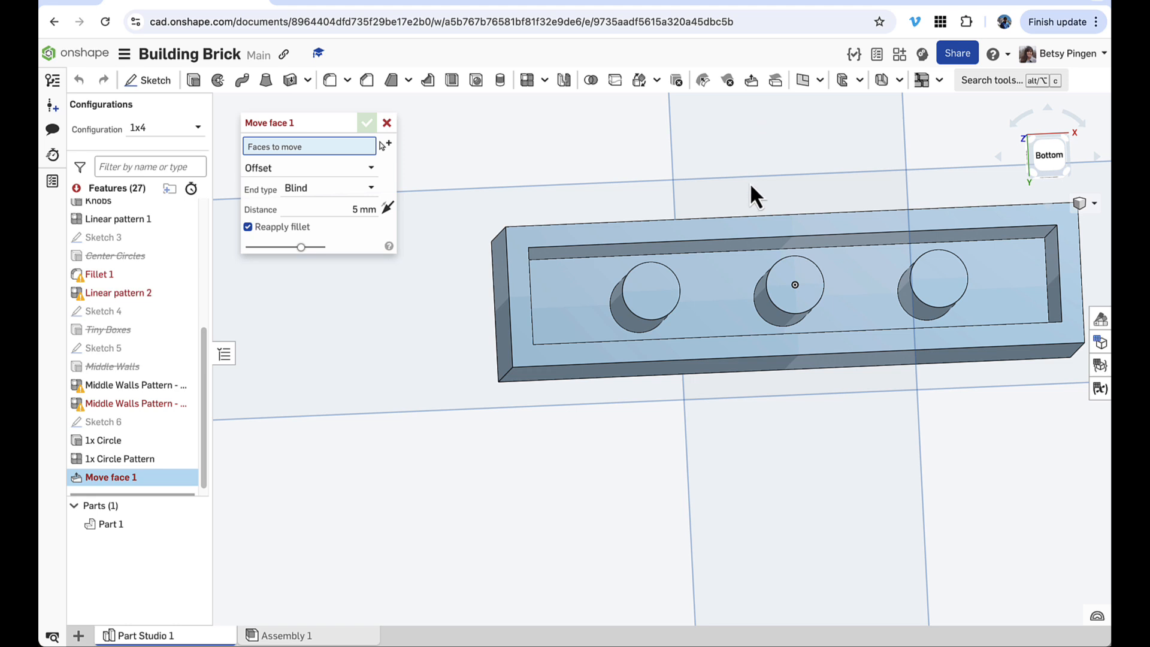
{"action": "right_click_drag", "start_coordinate": [750, 182], "coordinate": [671, 169]}
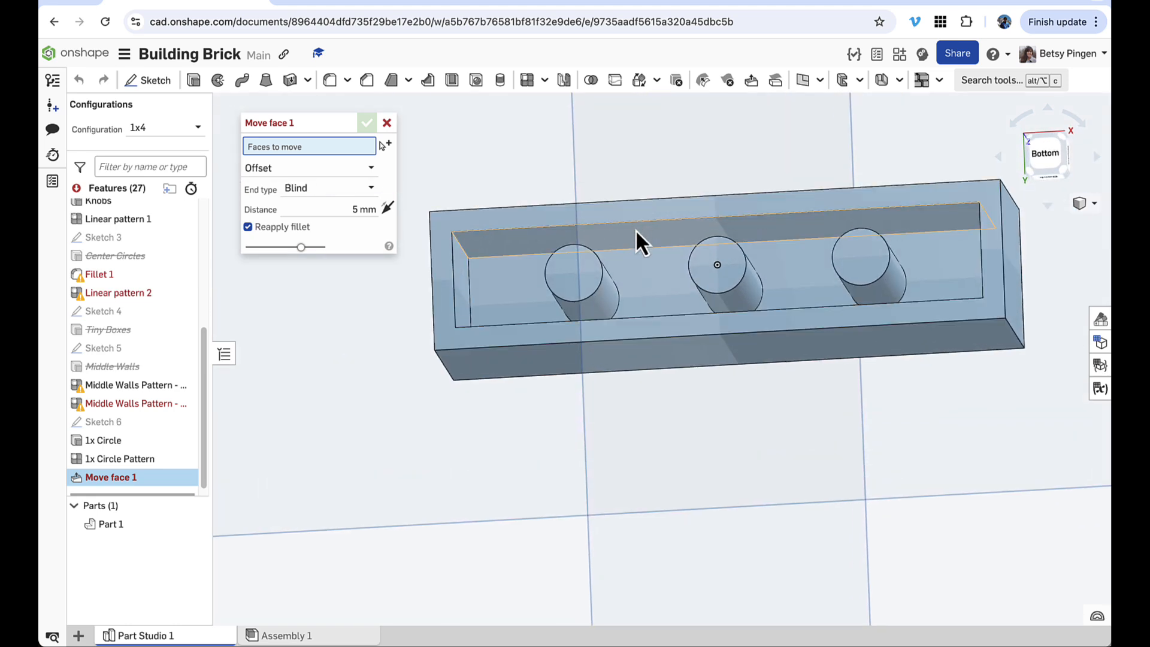
{"action": "left_click", "coordinate": [630, 235]}
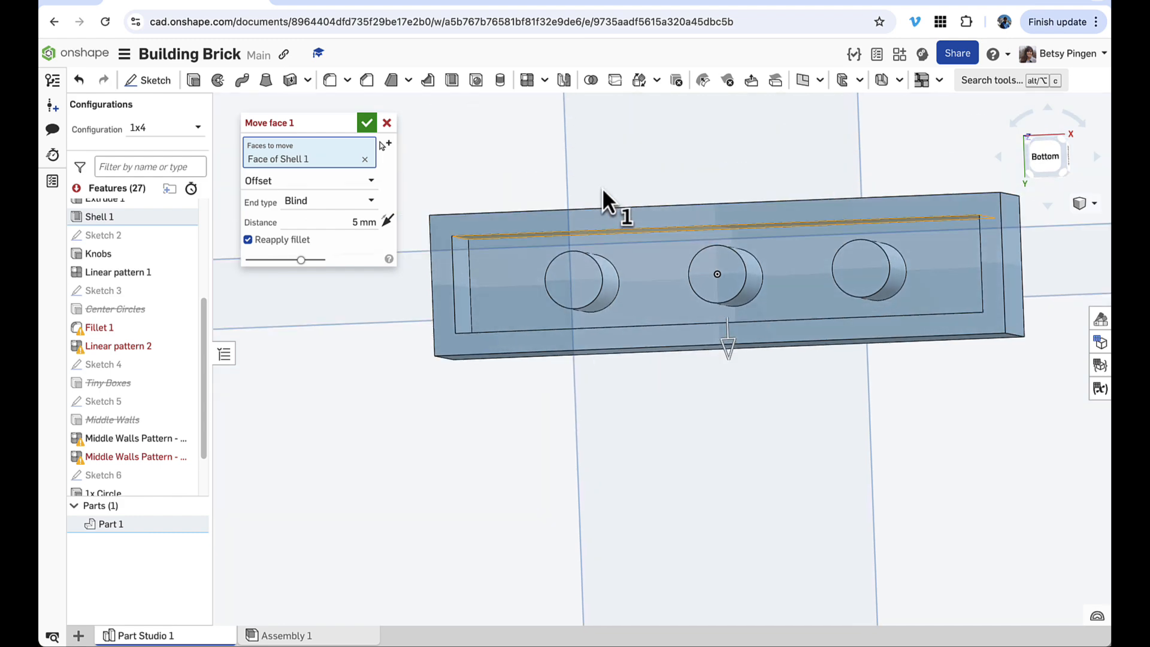
{"action": "left_click", "coordinate": [462, 278]}
{"action": "right_click_drag", "start_coordinate": [511, 185], "coordinate": [523, 225]}
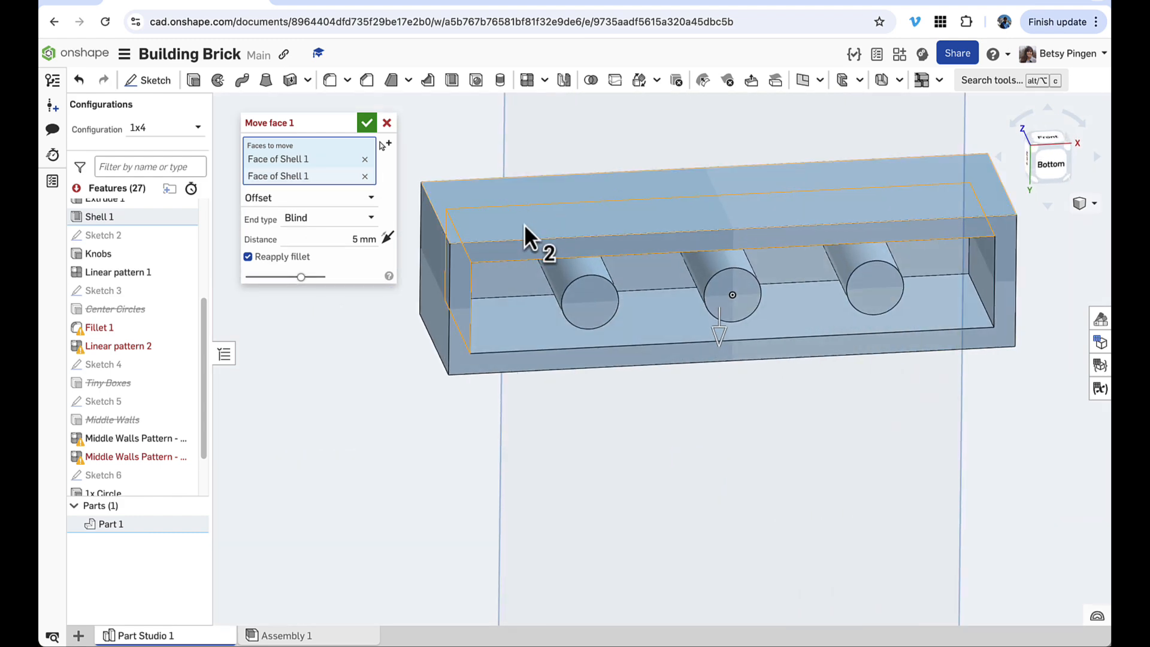
{"action": "left_click", "coordinate": [513, 316]}
{"action": "right_click_drag", "start_coordinate": [513, 315], "coordinate": [563, 270]}
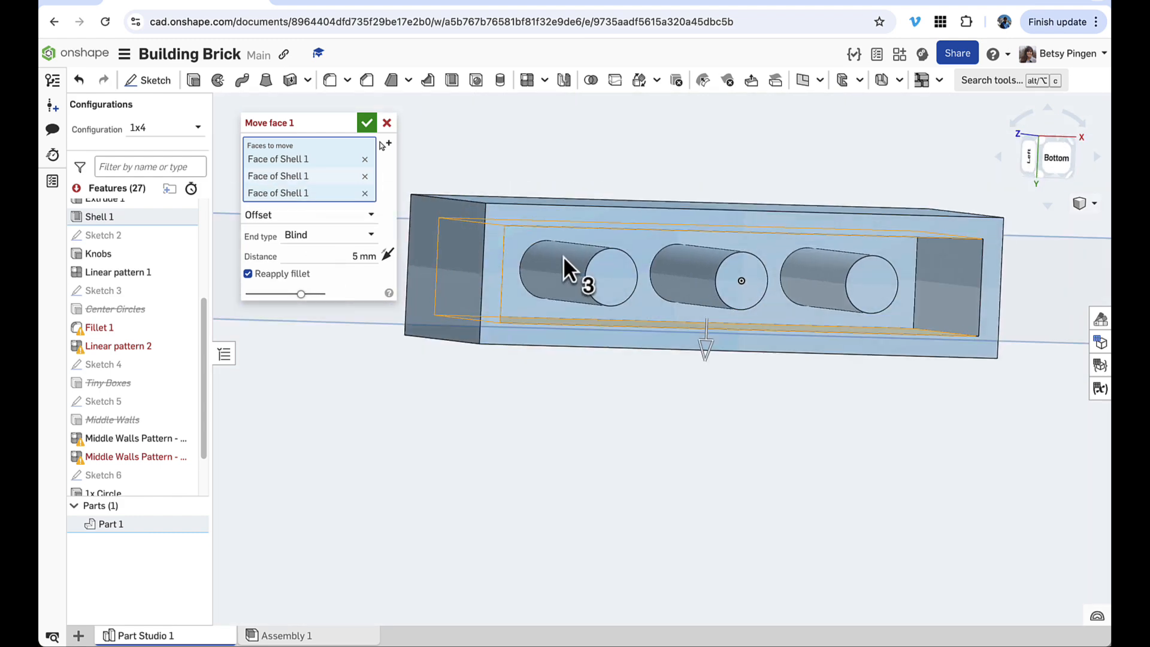
{"action": "left_click", "coordinate": [939, 290]}
{"action": "right_click_drag", "start_coordinate": [738, 294], "coordinate": [709, 281]}
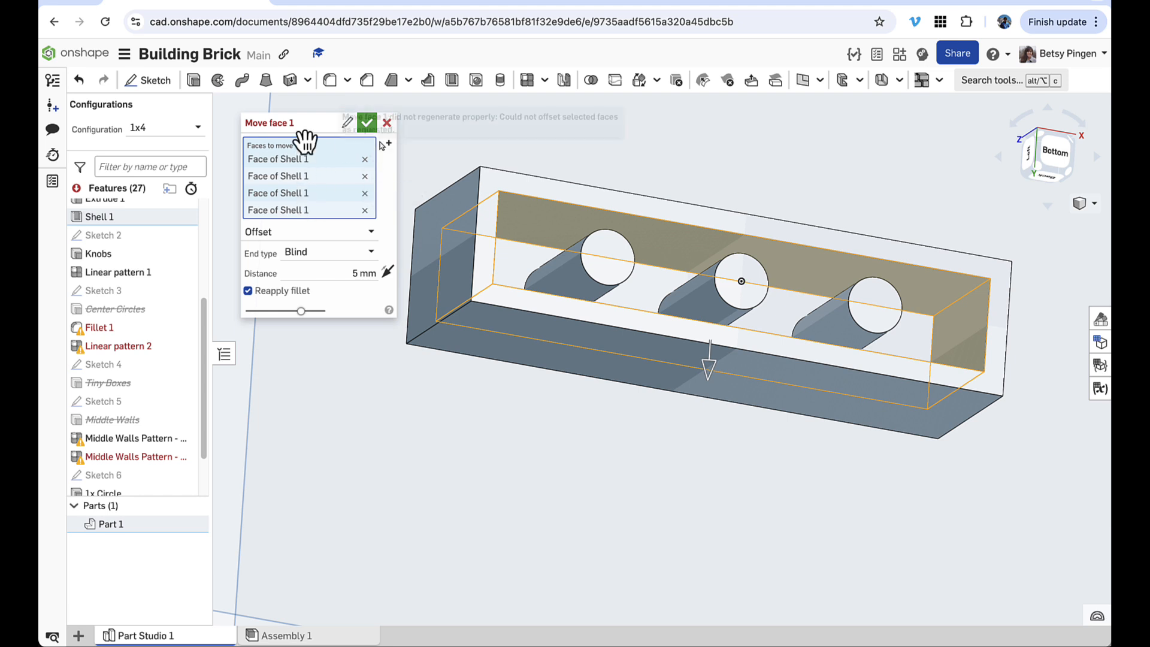
- Set the offset distance of the four cavity walls to 0.25 mm
{"action": "left_click", "coordinate": [323, 273]}
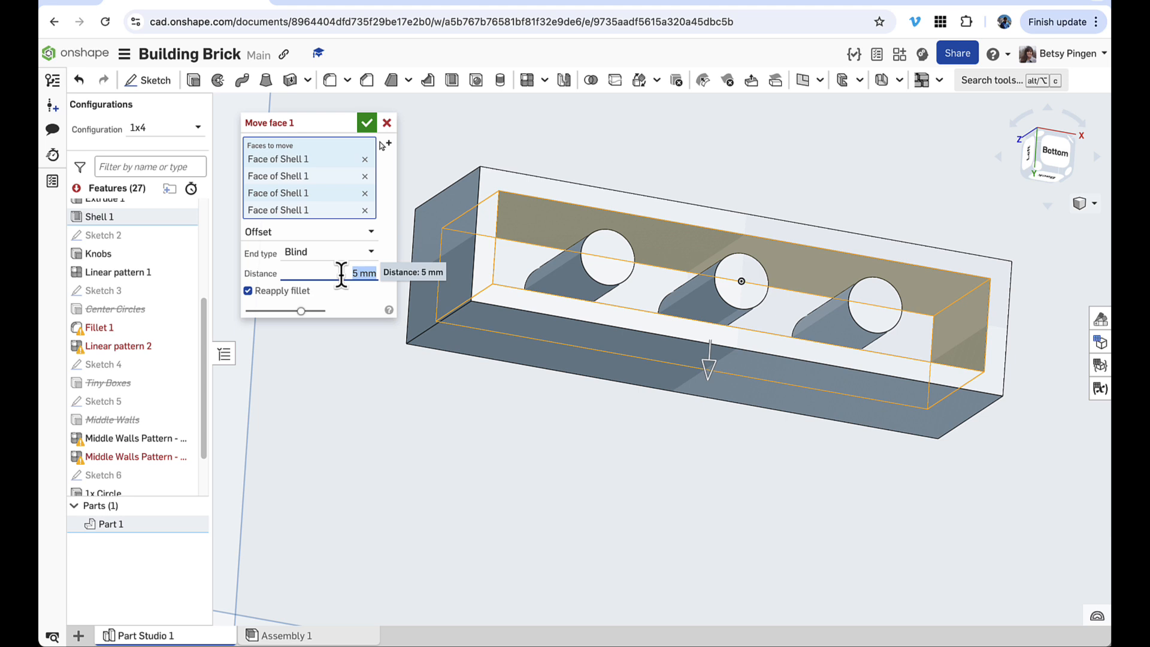
{"action": "type", "text": ".25"}
{"action": "key", "text": "Return"}
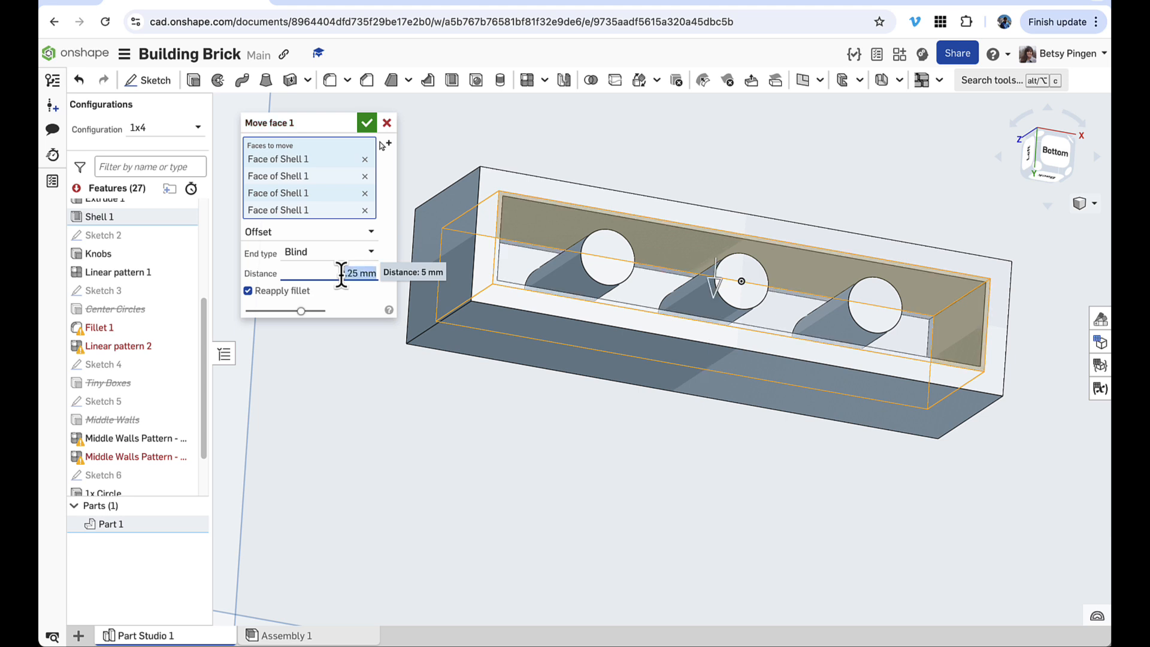
- Name the face offset feature Thicker Walls and accept it
{"action": "right_click_drag", "start_coordinate": [520, 245], "coordinate": [509, 250]}
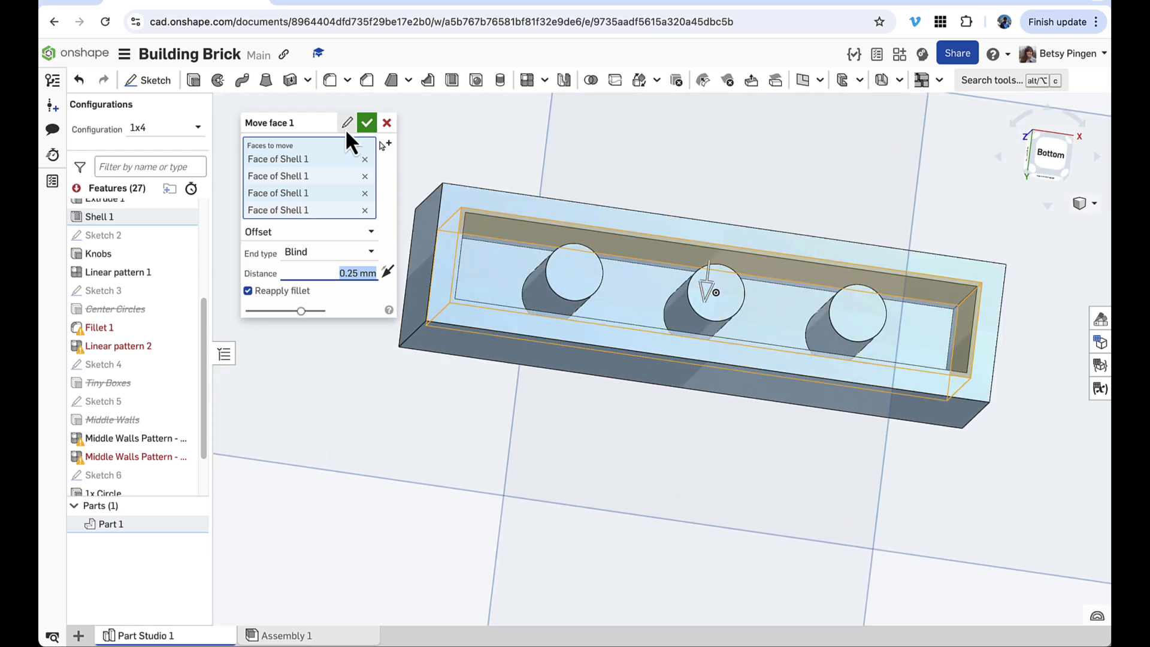
{"action": "left_click", "coordinate": [347, 126]}
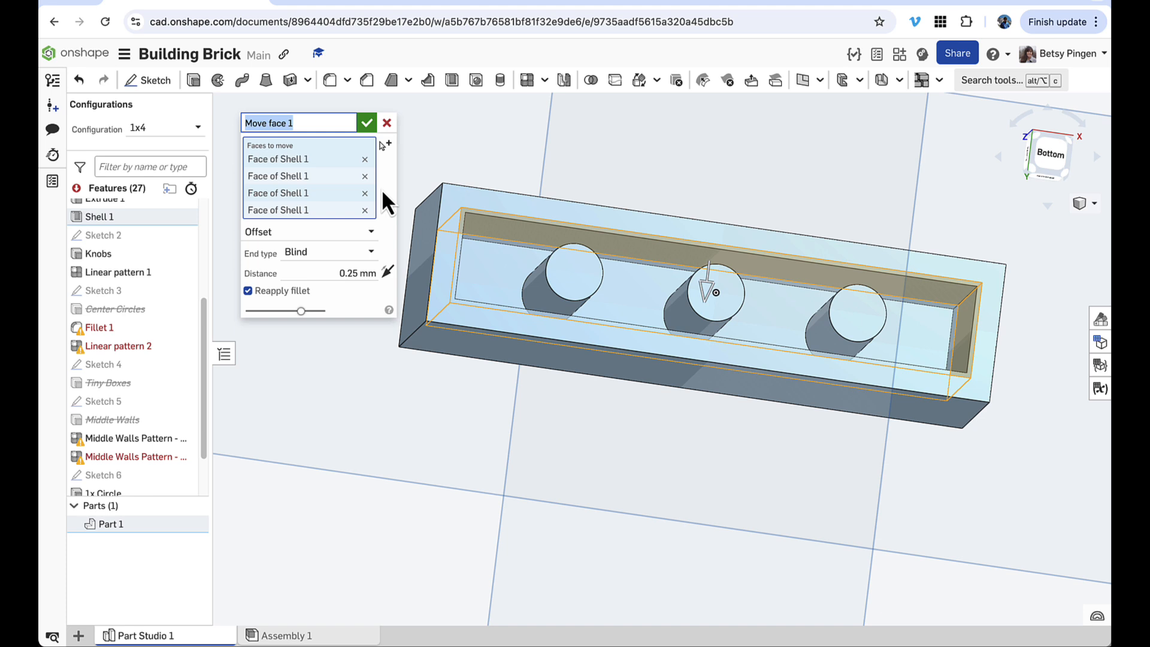
{"action": "type", "text": "T"}
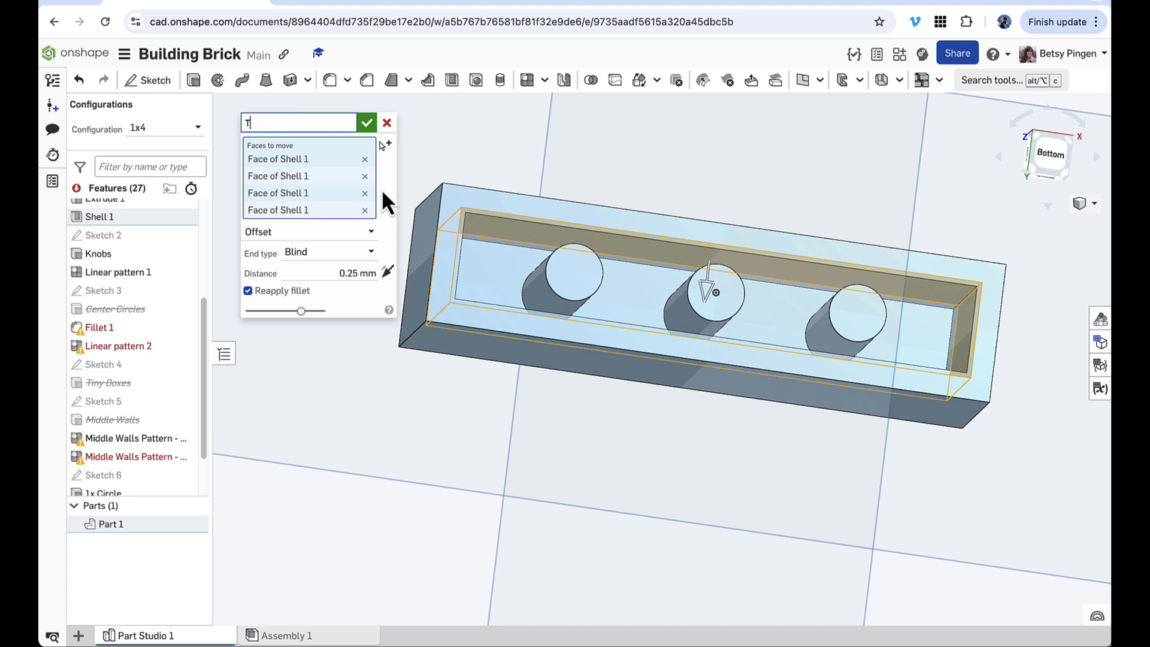
{"action": "type", "text": "hicker Walls"}
{"action": "key", "text": "Return"}
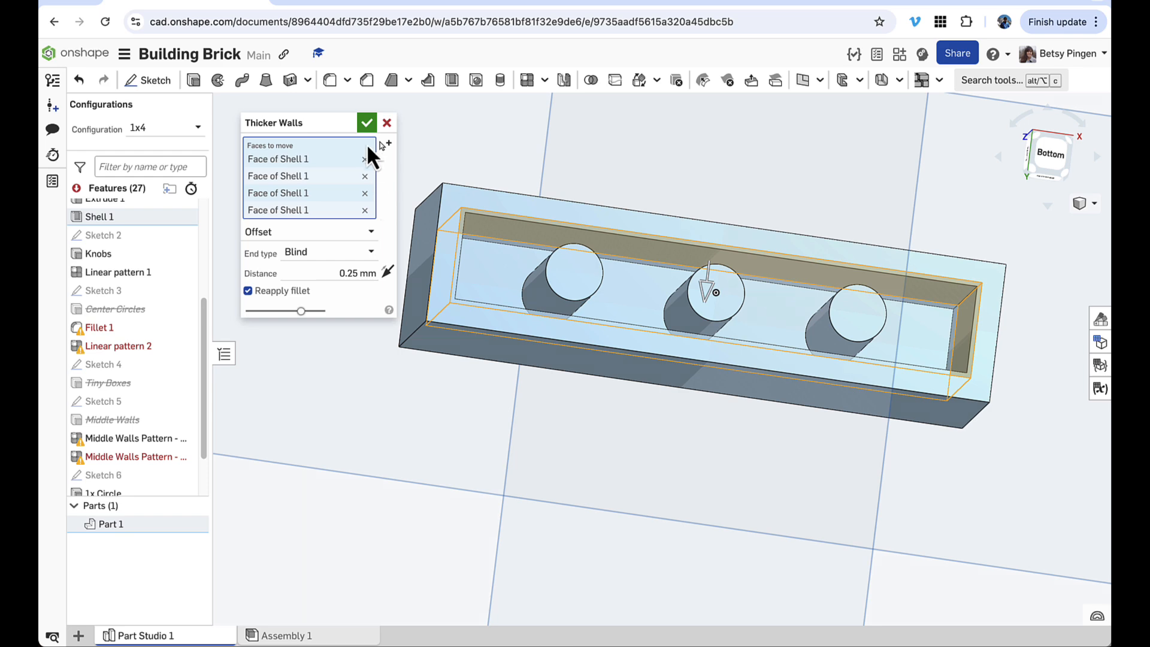
{"action": "left_click", "coordinate": [365, 123]}
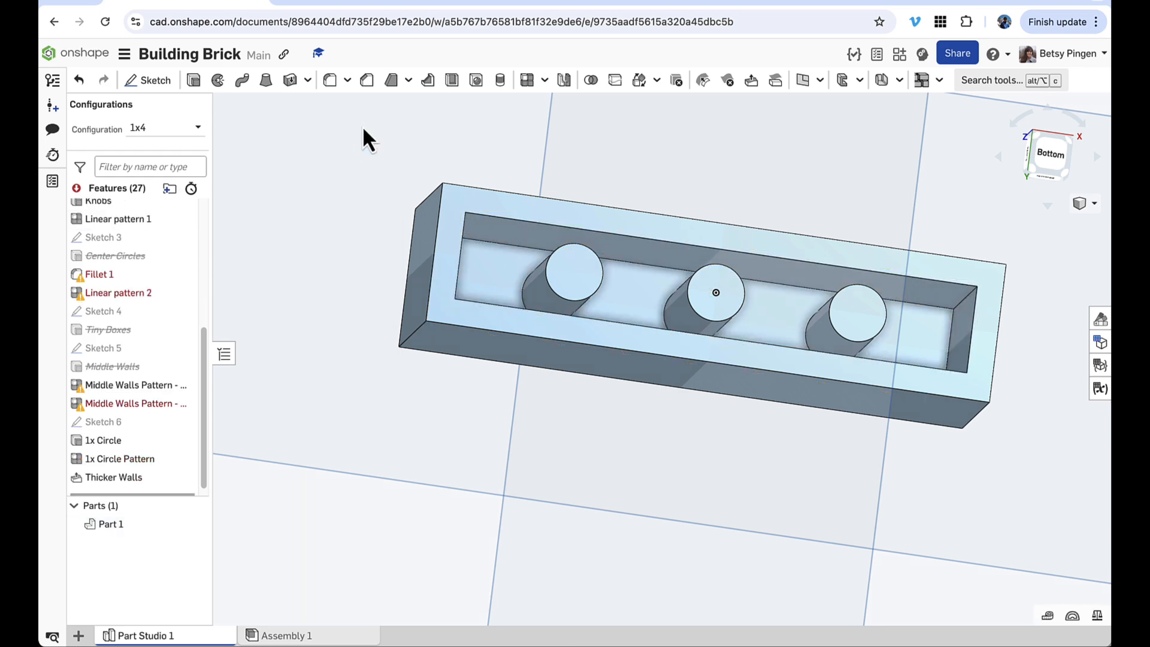
- Add the suppression state of the 1x Circle extrude to the configuration table as a configured parameter
{"action": "mouse_move", "coordinate": [414, 189]}
{"action": "right_mouse_down"}
{"action": "mouse_move", "coordinate": [411, 219]}
{"action": "mouse_move", "coordinate": [434, 192]}
{"action": "right_mouse_up"}
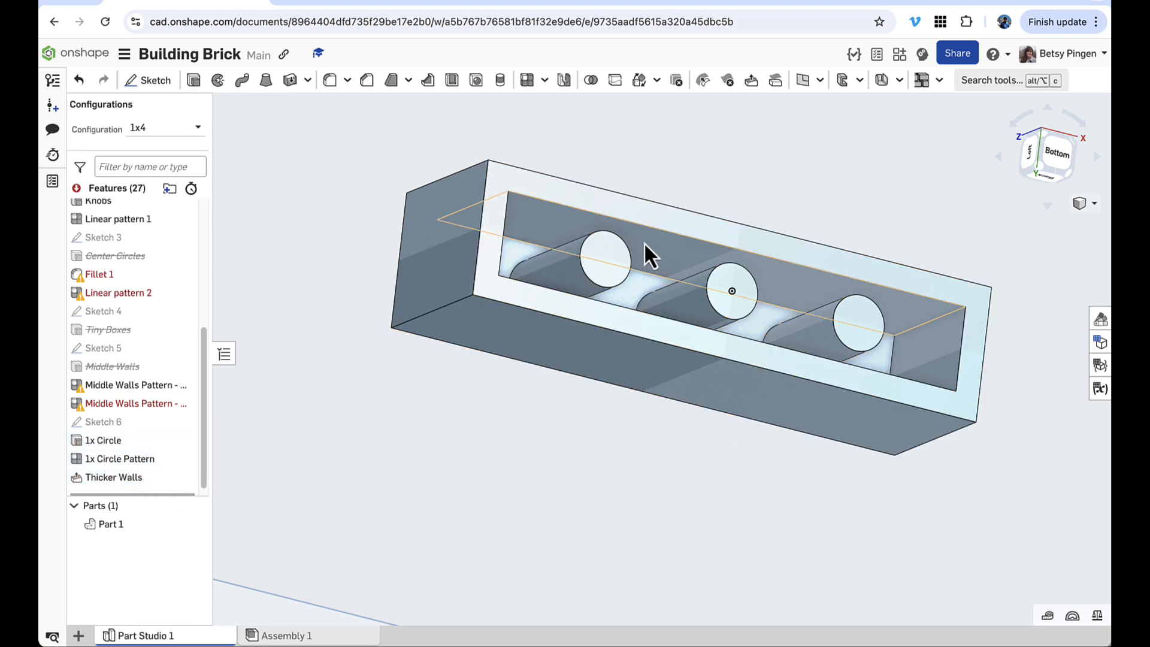
{"action": "left_click", "coordinate": [1100, 343]}
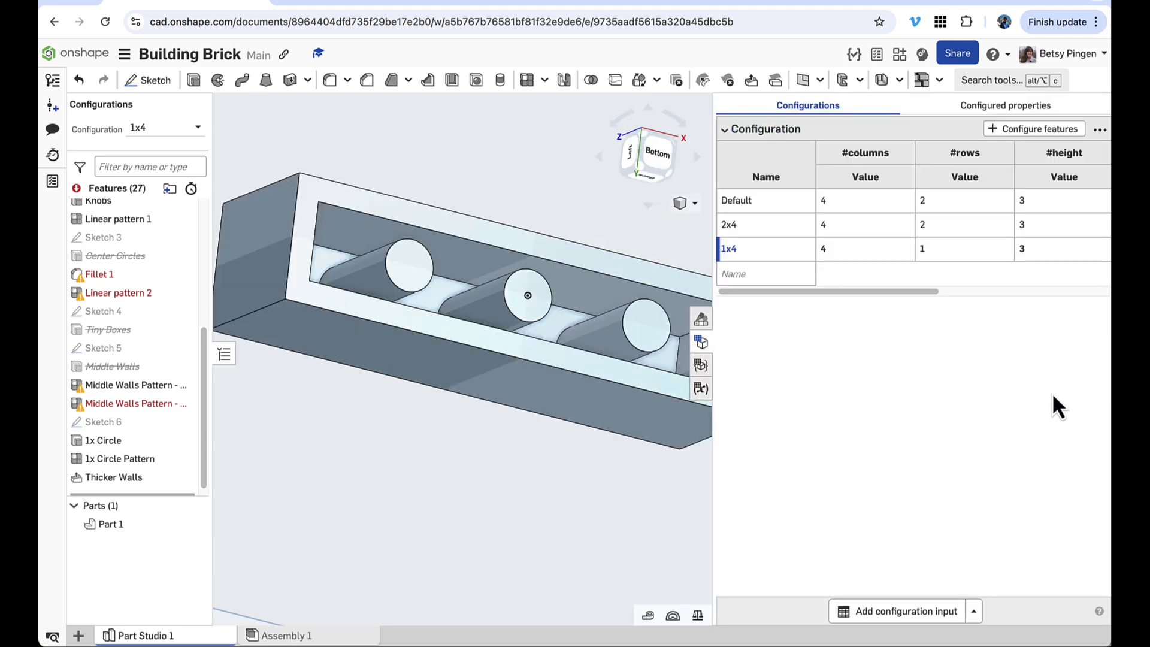
{"action": "scroll", "coordinate": [938, 251], "scroll_direction": "right", "scroll_amount": 5}
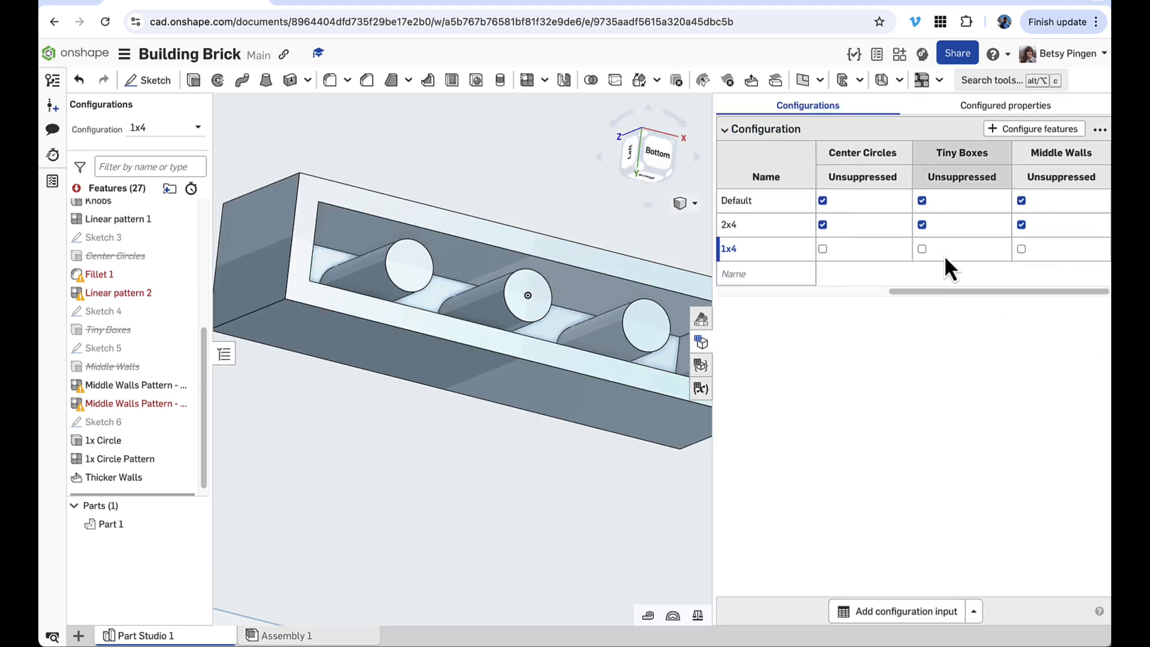
{"action": "left_click", "coordinate": [1017, 130]}
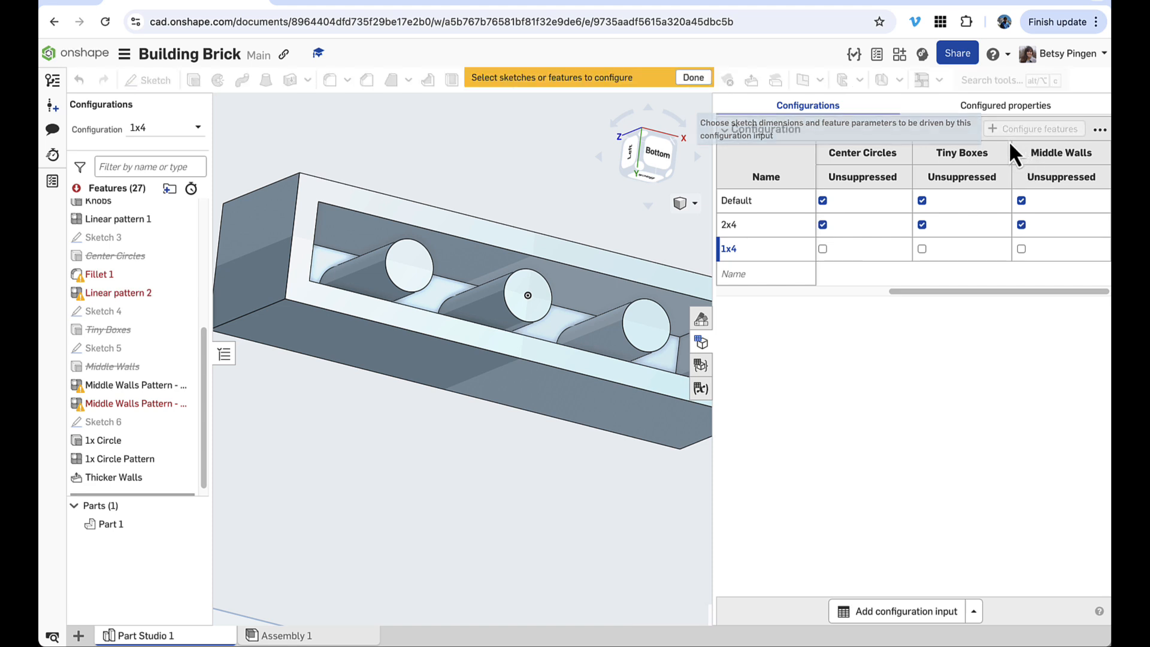
{"action": "left_click", "coordinate": [106, 439]}
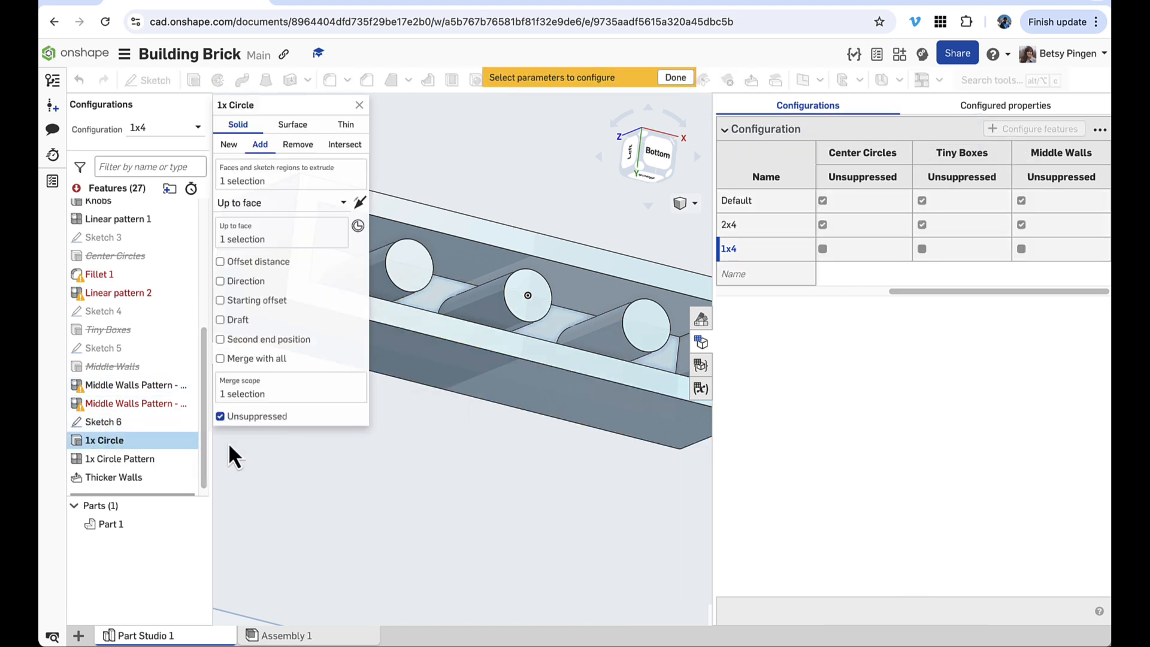
{"action": "left_click", "coordinate": [300, 415]}
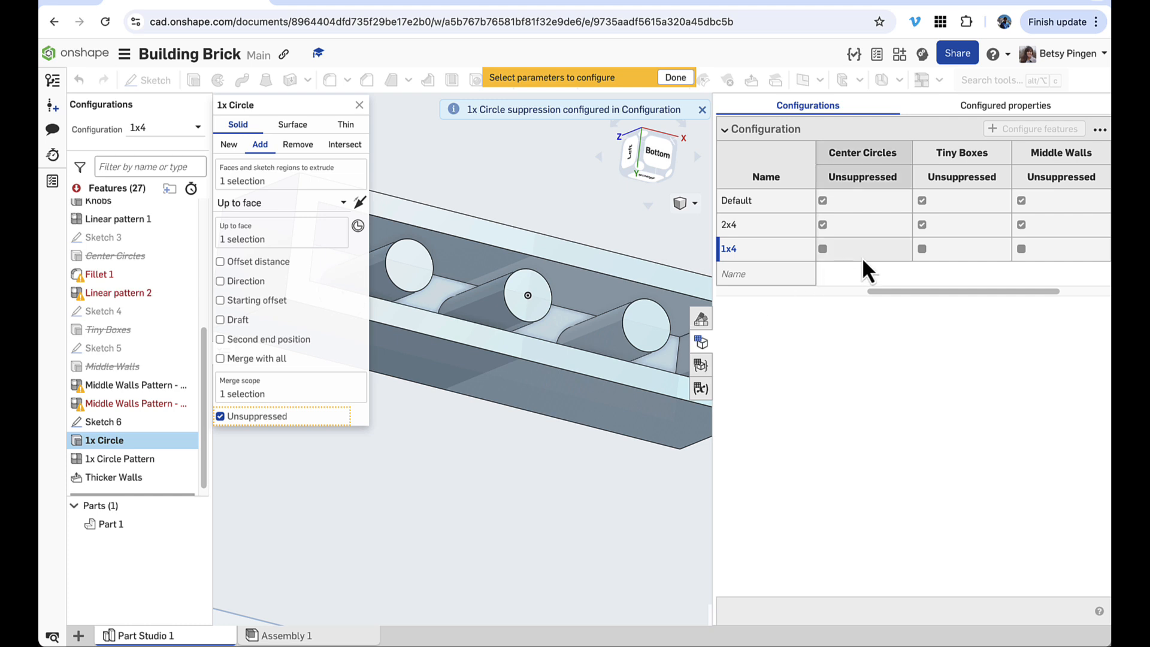
{"action": "left_click", "coordinate": [360, 106]}
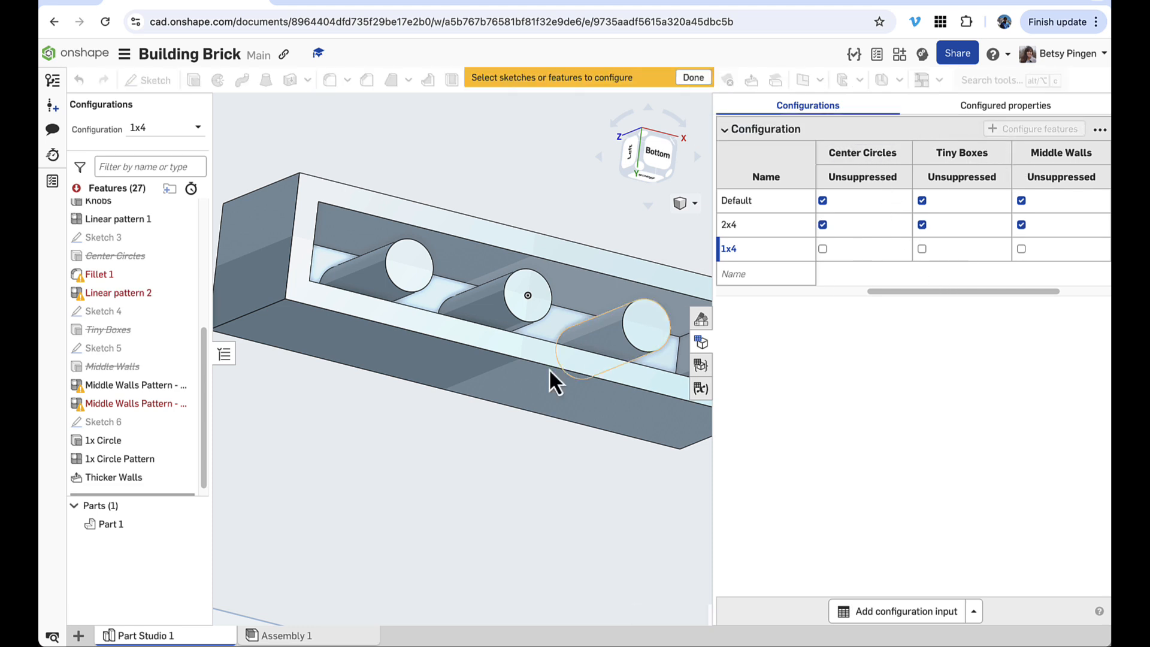
- Add the suppression state of the Thicker Walls feature to the configuration table and finish configuring features
{"action": "left_click", "coordinate": [149, 477]}
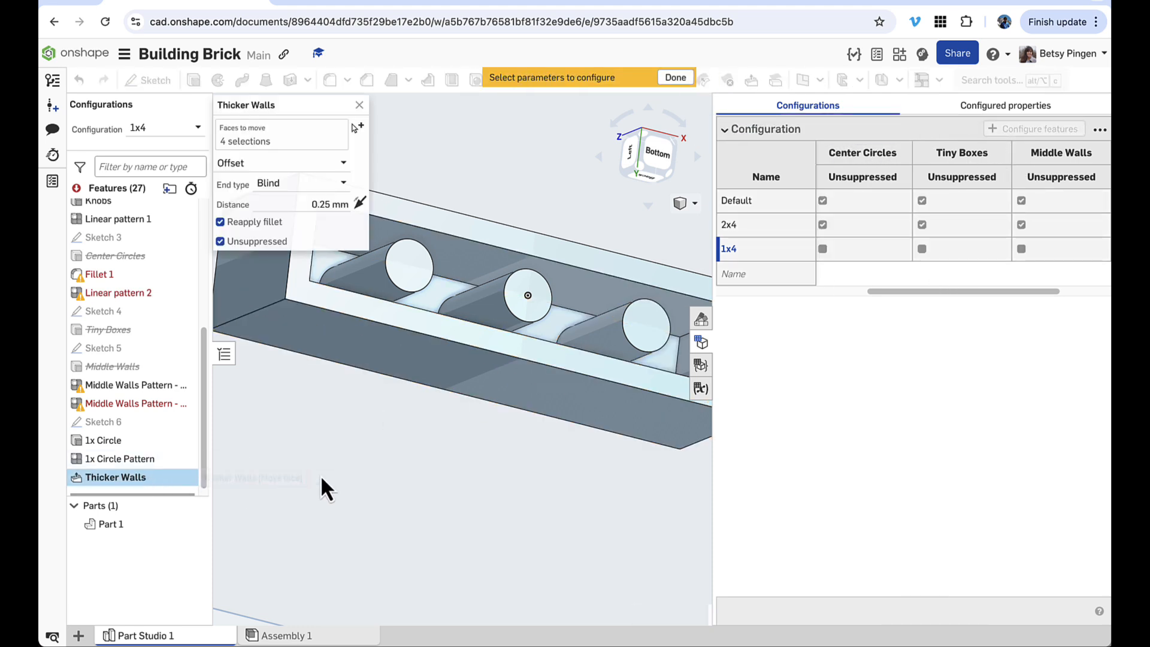
{"action": "left_click", "coordinate": [317, 242]}
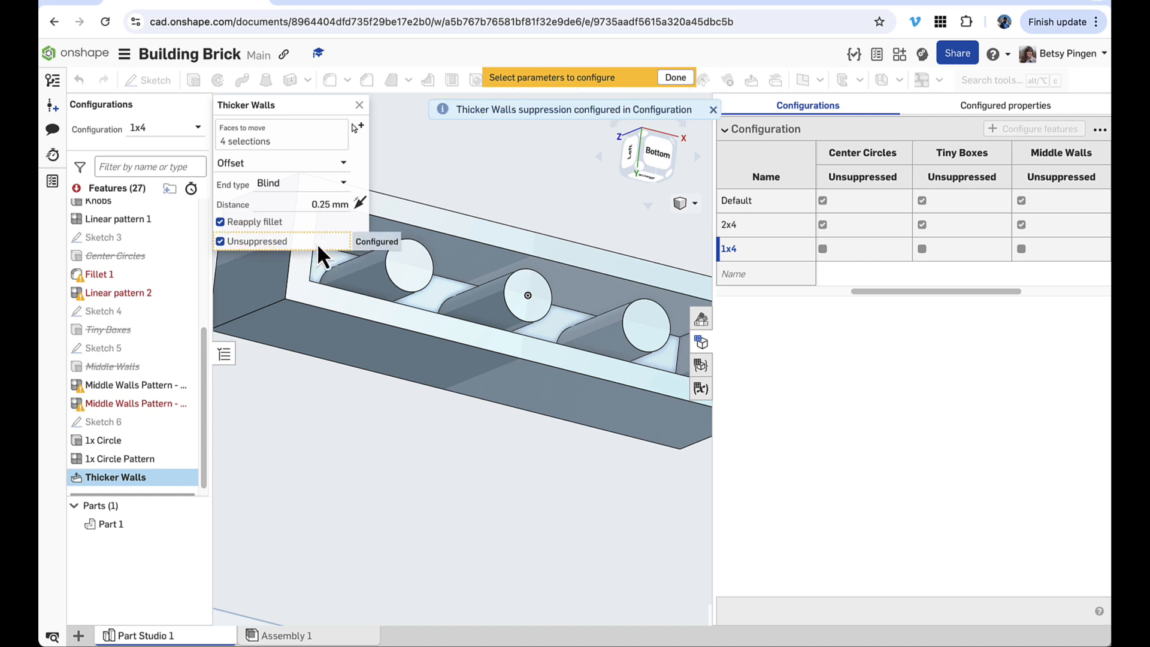
{"action": "left_click", "coordinate": [360, 106]}
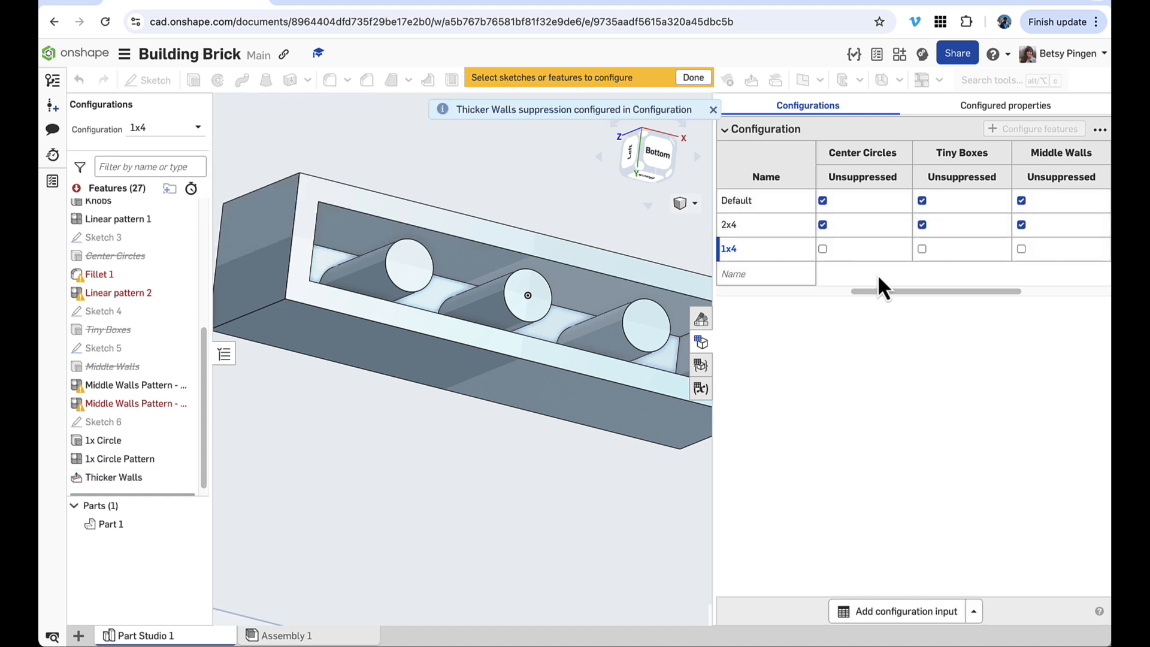
{"action": "key", "text": "Escape"}
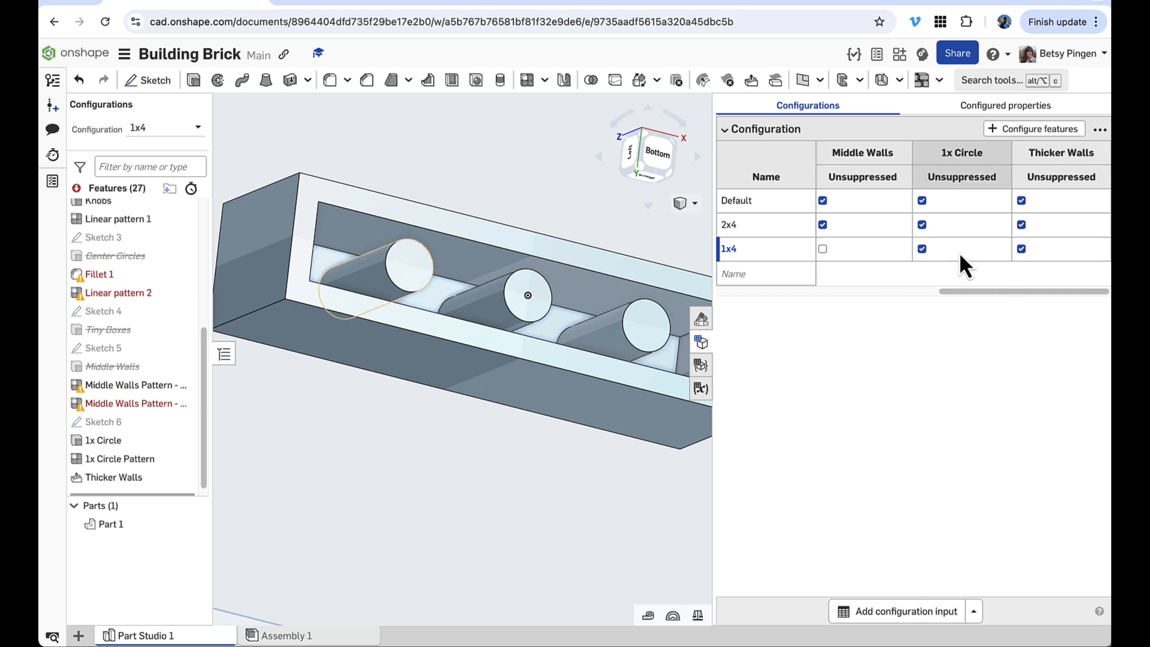
- Suppress 1x Circle and Thicker Walls in both the Default and 2x4 configurations
{"action": "left_click", "coordinate": [923, 201]}
{"action": "left_click", "coordinate": [1021, 201]}
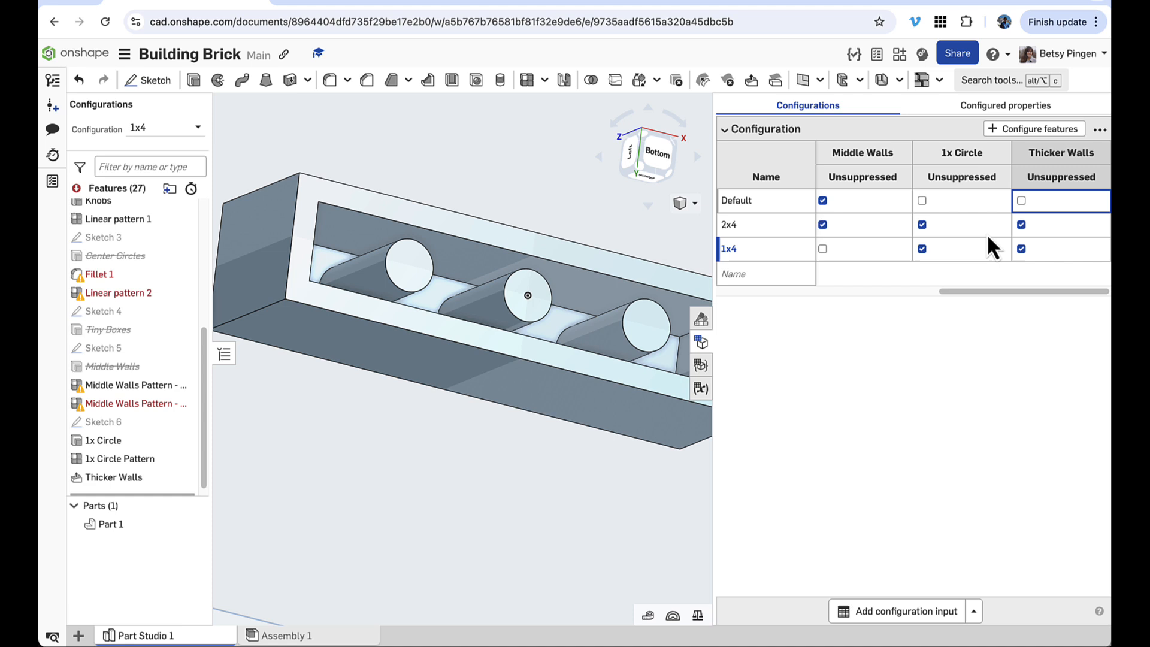
{"action": "left_click", "coordinate": [924, 227]}
{"action": "left_click", "coordinate": [1018, 233]}
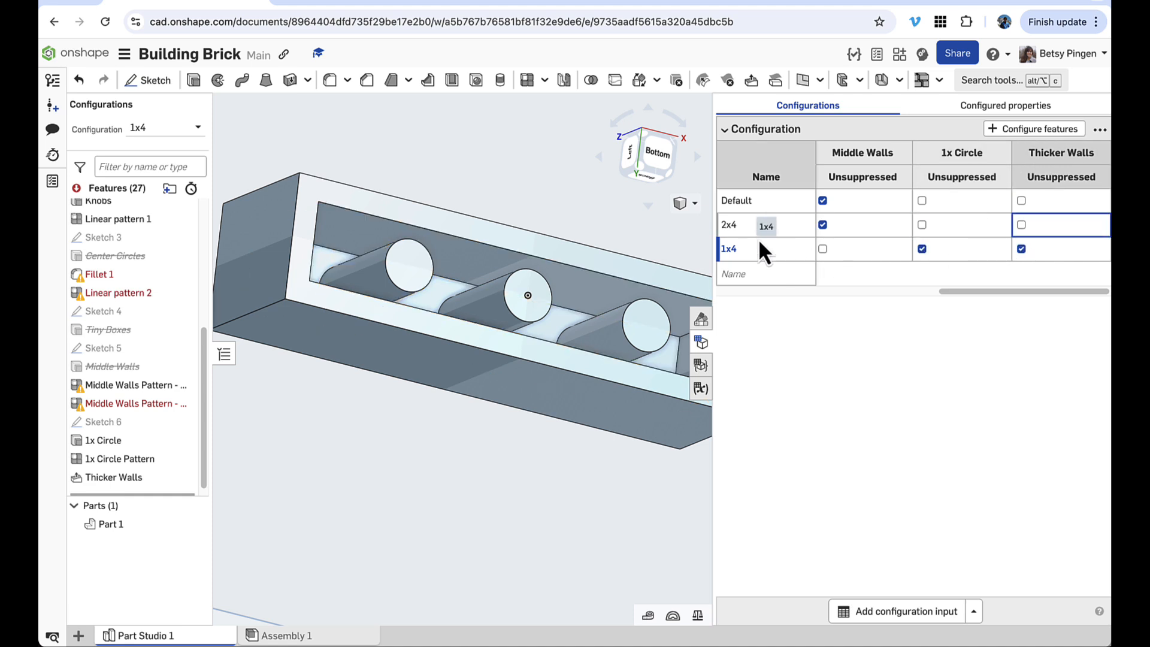
- Duplicate the 2x4 configuration, name the copy 2x8 and set its #columns value to 8
{"action": "scroll", "coordinate": [860, 238], "scroll_direction": "left", "scroll_amount": 2}
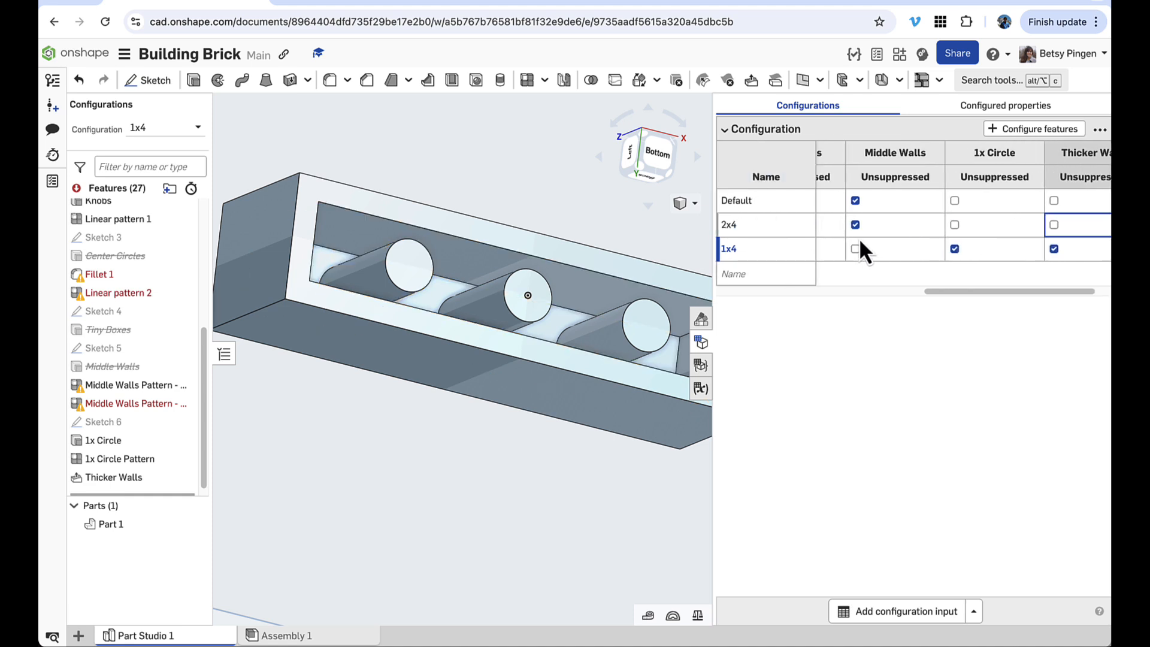
{"action": "scroll", "coordinate": [859, 238], "scroll_direction": "left", "scroll_amount": 5}
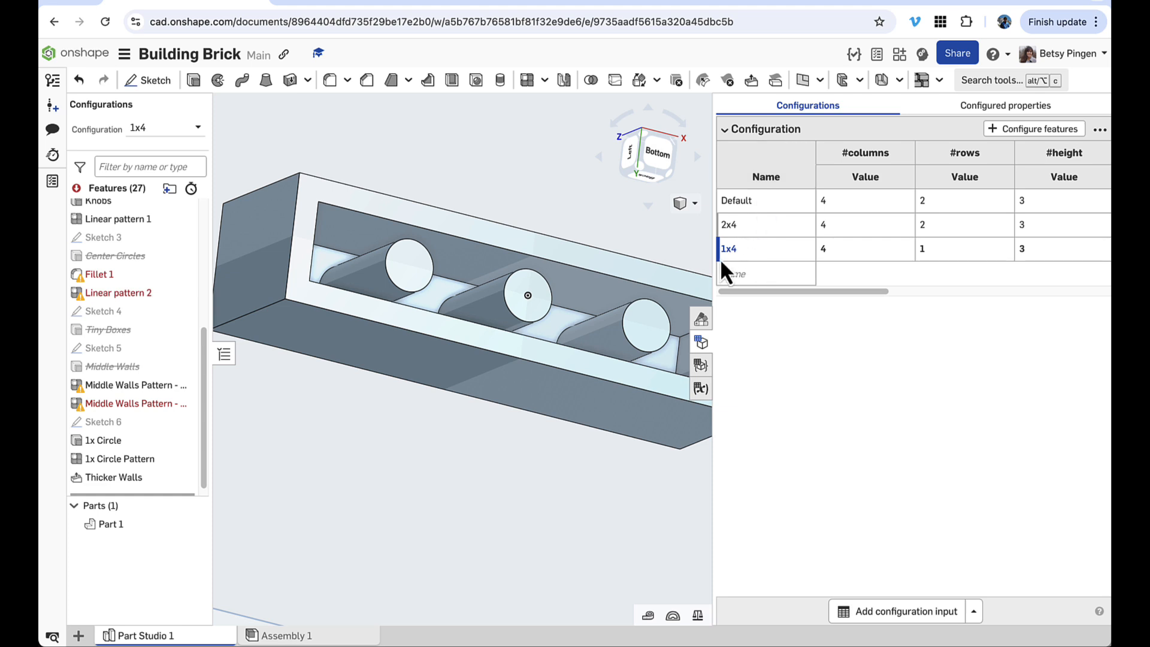
{"action": "right_click", "coordinate": [744, 228]}
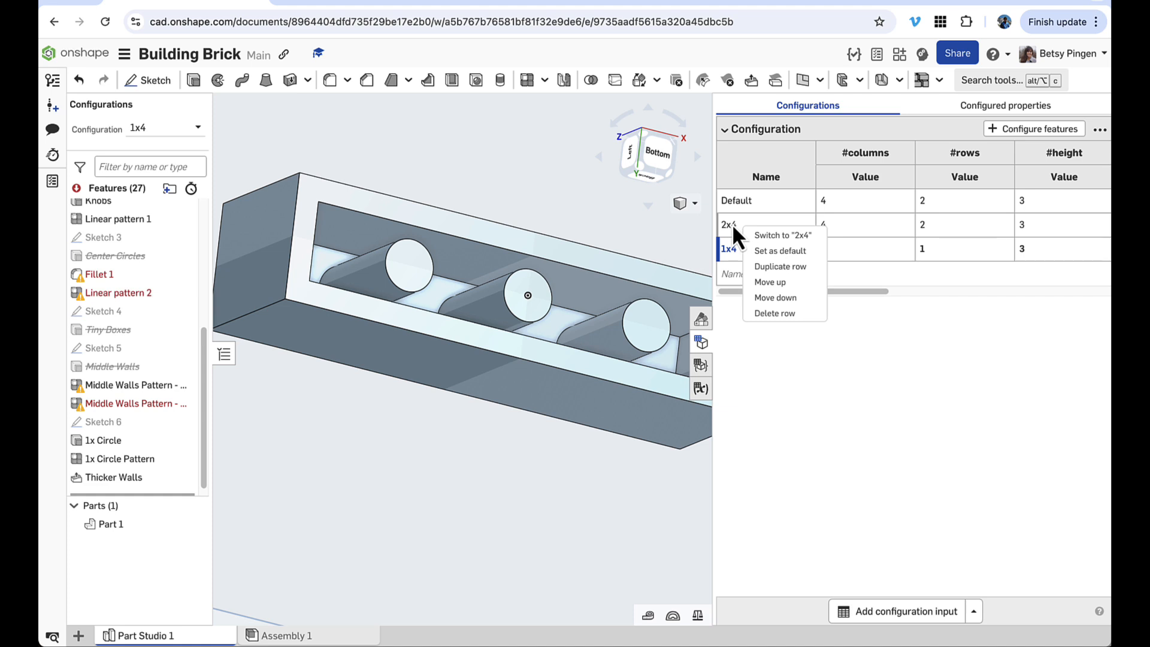
{"action": "left_click", "coordinate": [765, 268]}
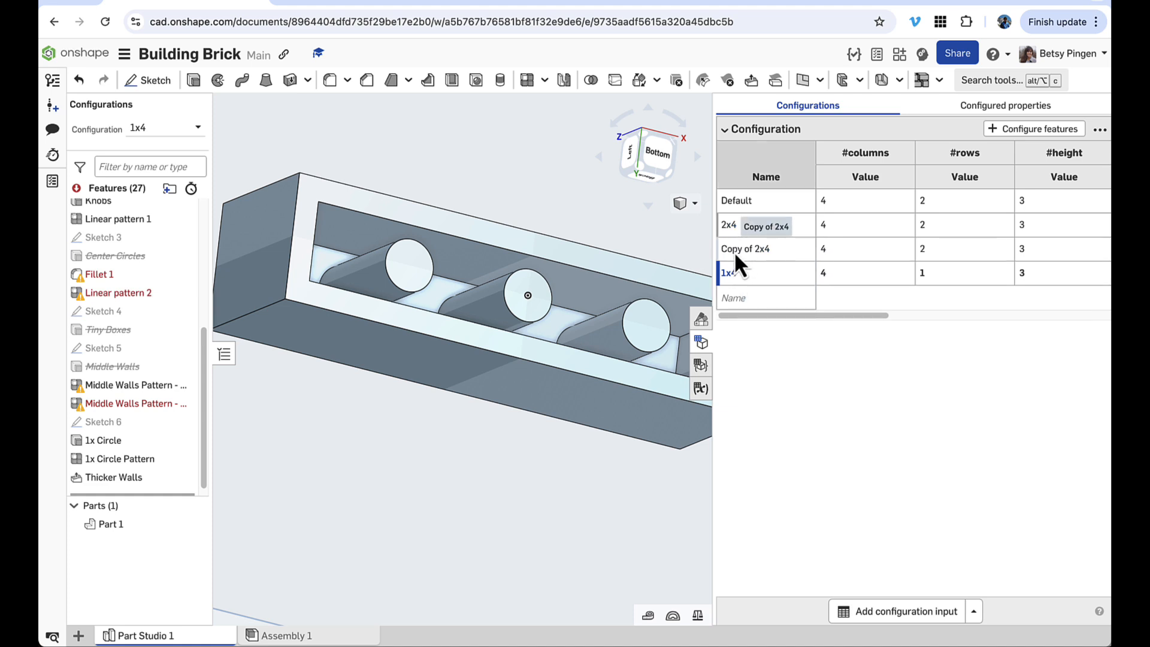
{"action": "type", "text": "2x"}
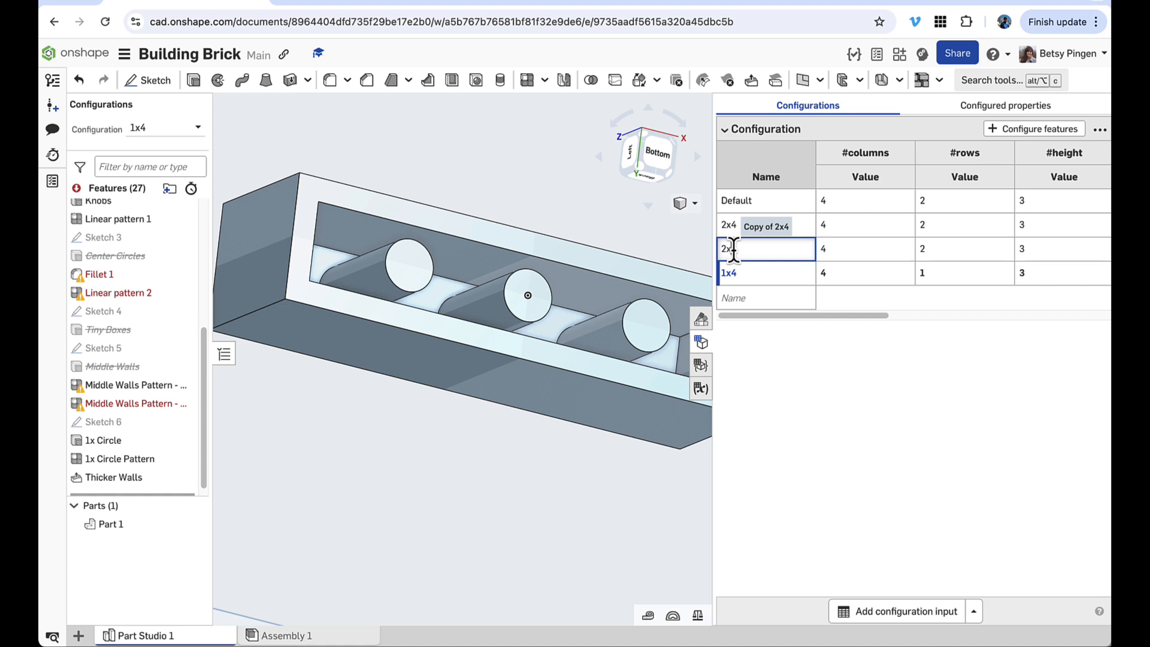
{"action": "type", "text": "8"}
{"action": "key", "text": "Tab"}
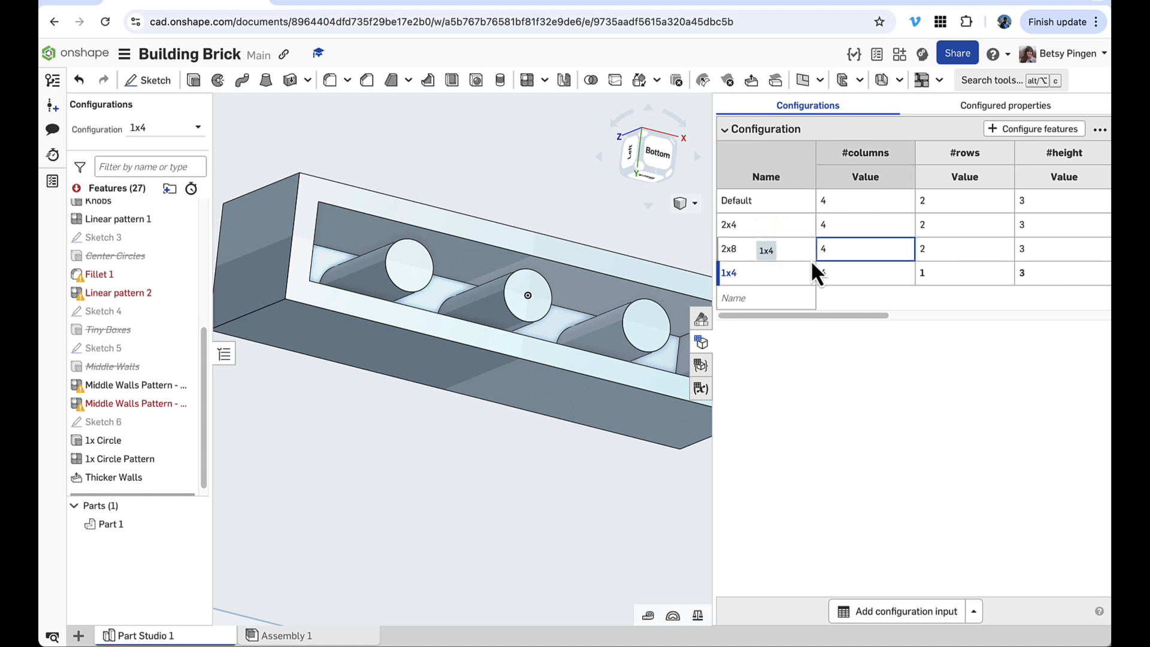
{"action": "type", "text": "8"}
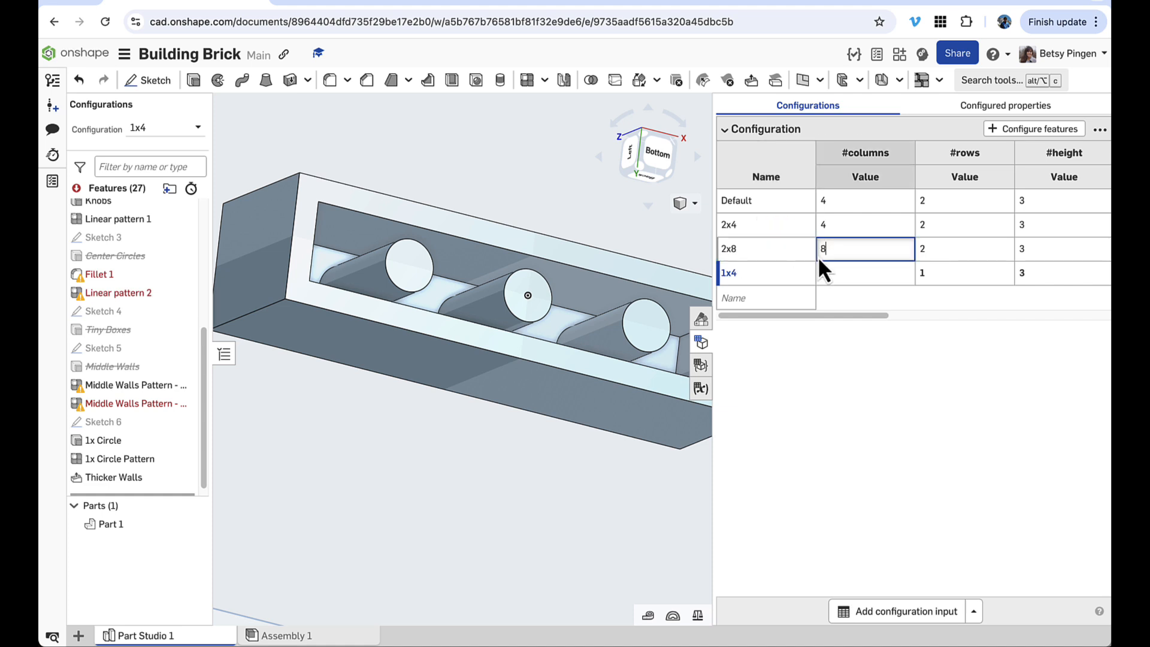
{"action": "key", "text": "Tab"}
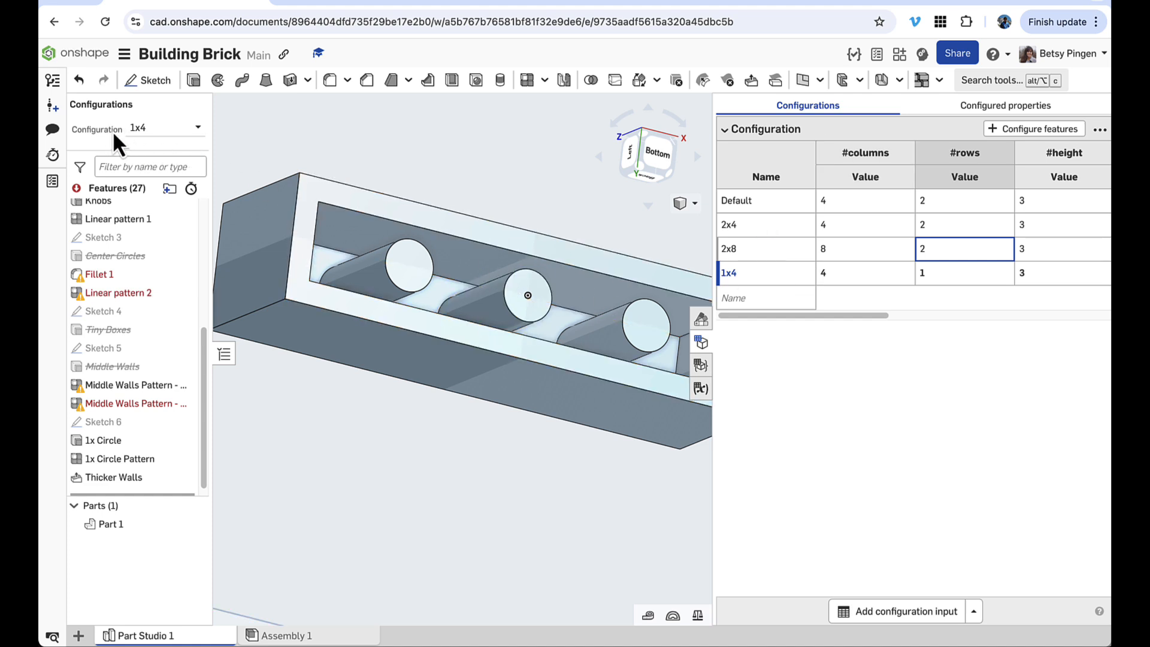
- Switch the brick to the 2x8 configuration and inspect it from the underside and the knob side
{"action": "left_click", "coordinate": [153, 128]}
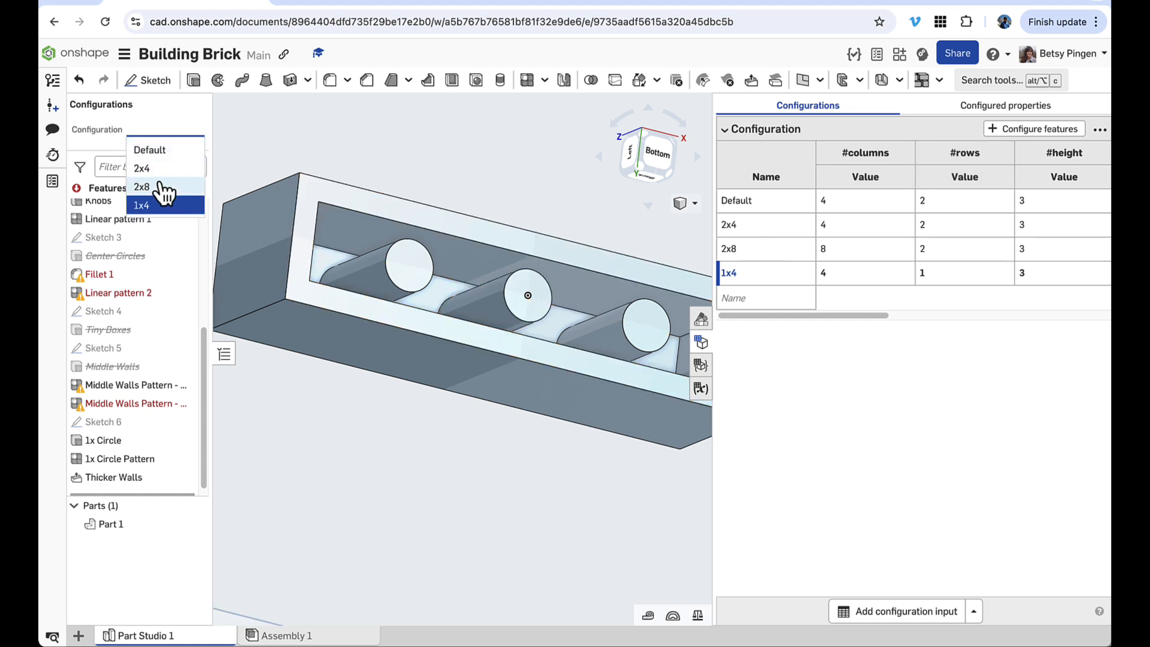
{"action": "left_click", "coordinate": [160, 186]}
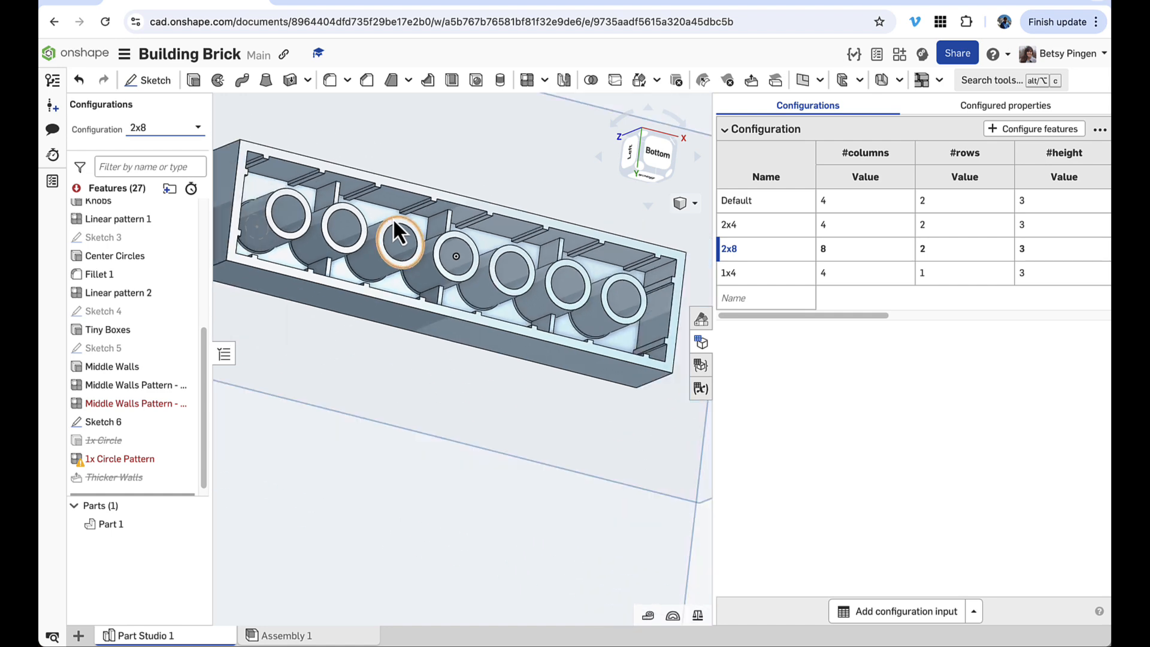
{"action": "scroll", "coordinate": [393, 219], "scroll_direction": "down", "scroll_amount": 5}
{"action": "right_click_drag", "start_coordinate": [393, 193], "coordinate": [405, 273]}
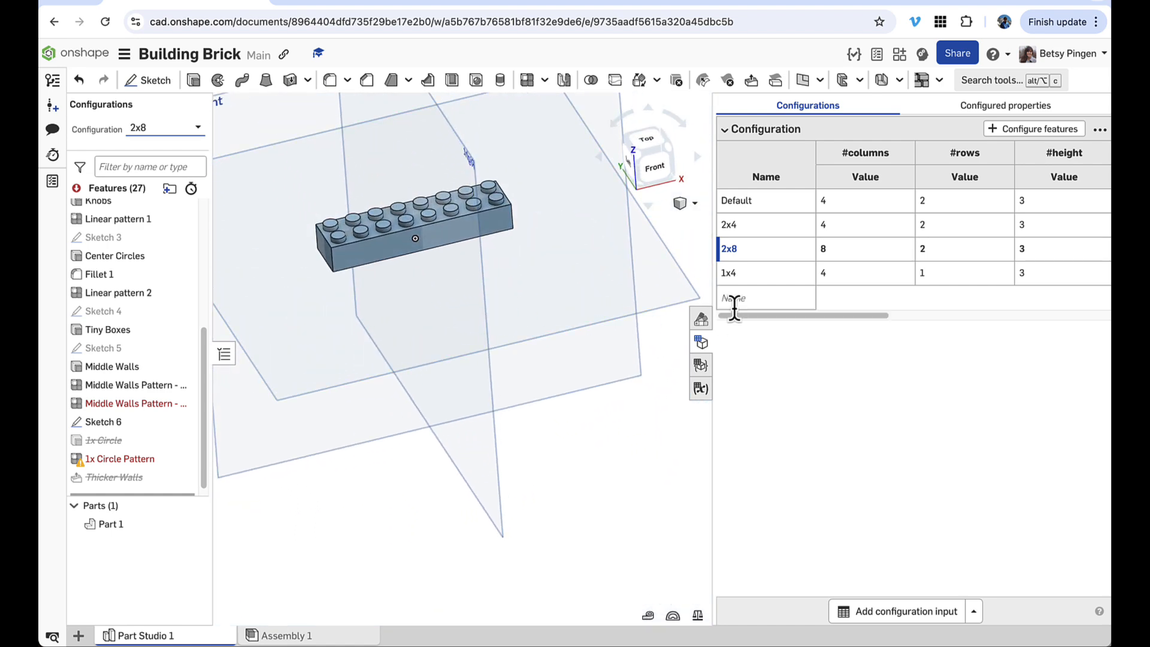
- Add a 2x2 configuration with #columns set to 2 and #height set to 1, and check its feature suppression states
{"action": "left_click", "coordinate": [757, 298]}
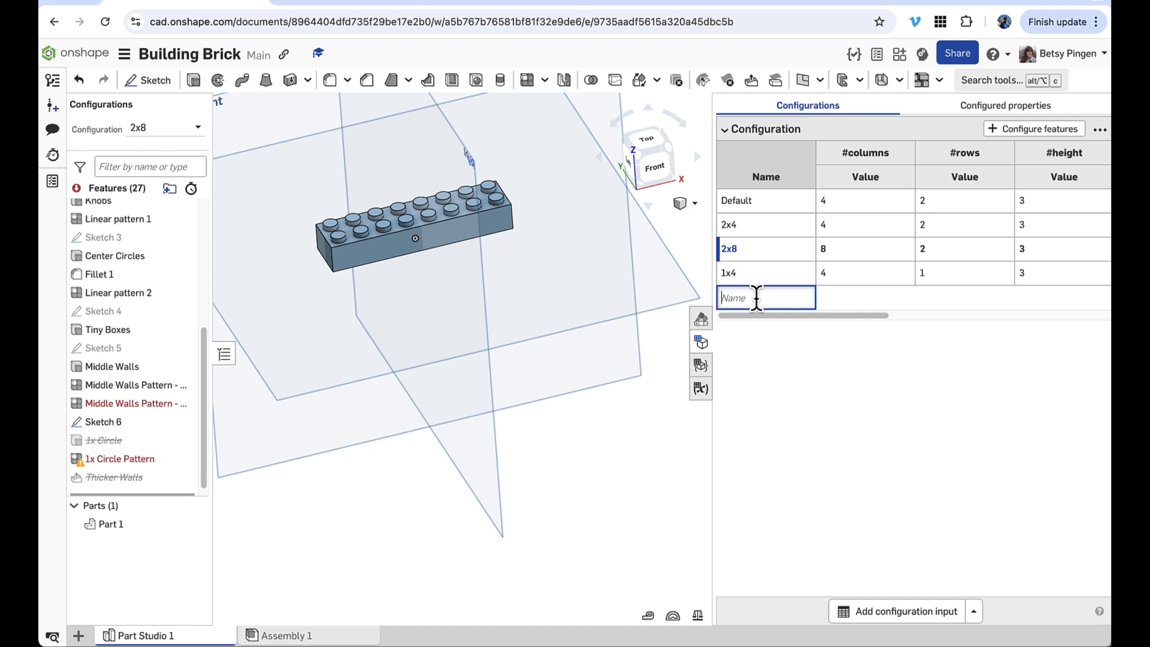
{"action": "type", "text": "2x2"}
{"action": "key", "text": "Return"}
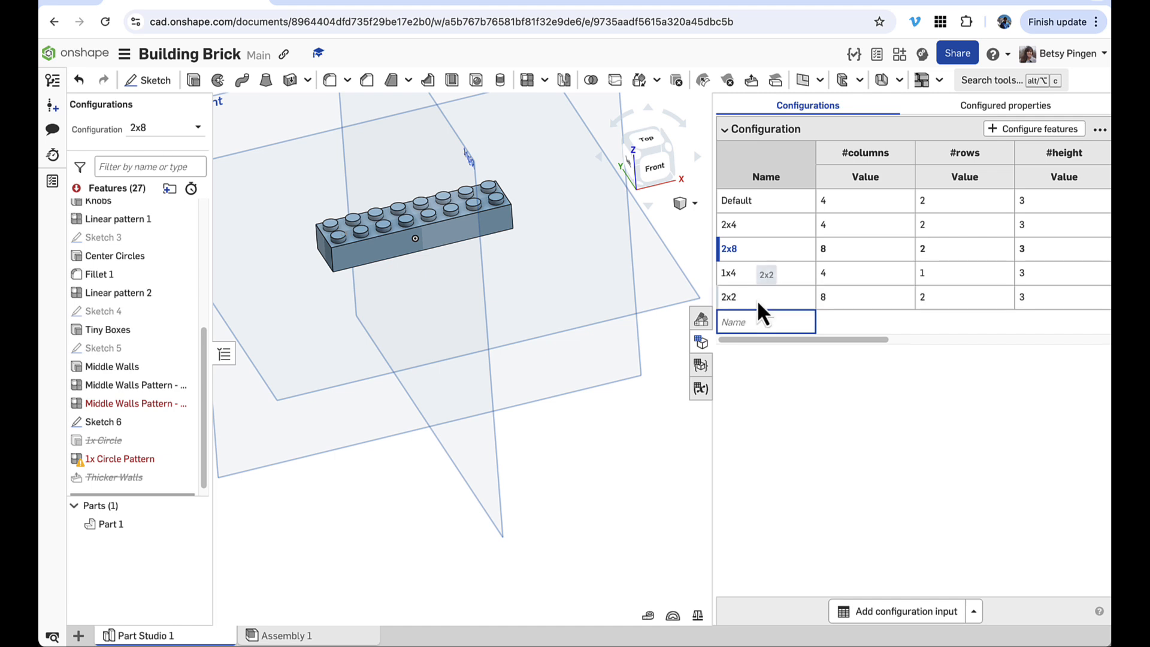
{"action": "left_click", "coordinate": [840, 297]}
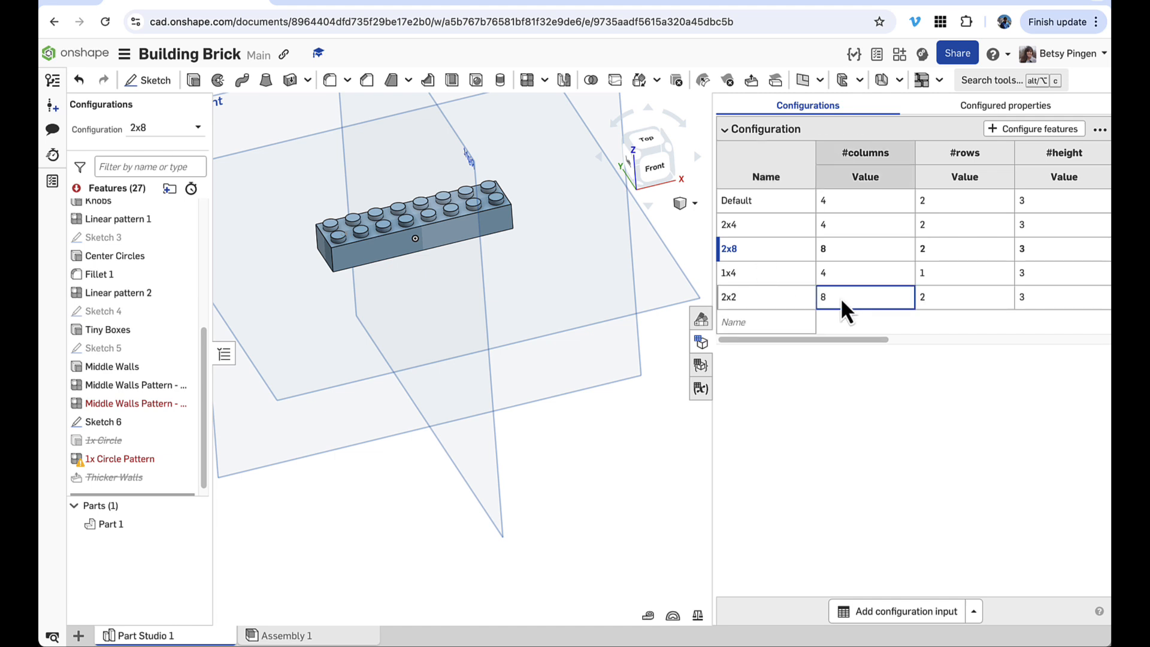
{"action": "type", "text": "2"}
{"action": "key", "text": "Tab"}
{"action": "key", "text": "Tab"}
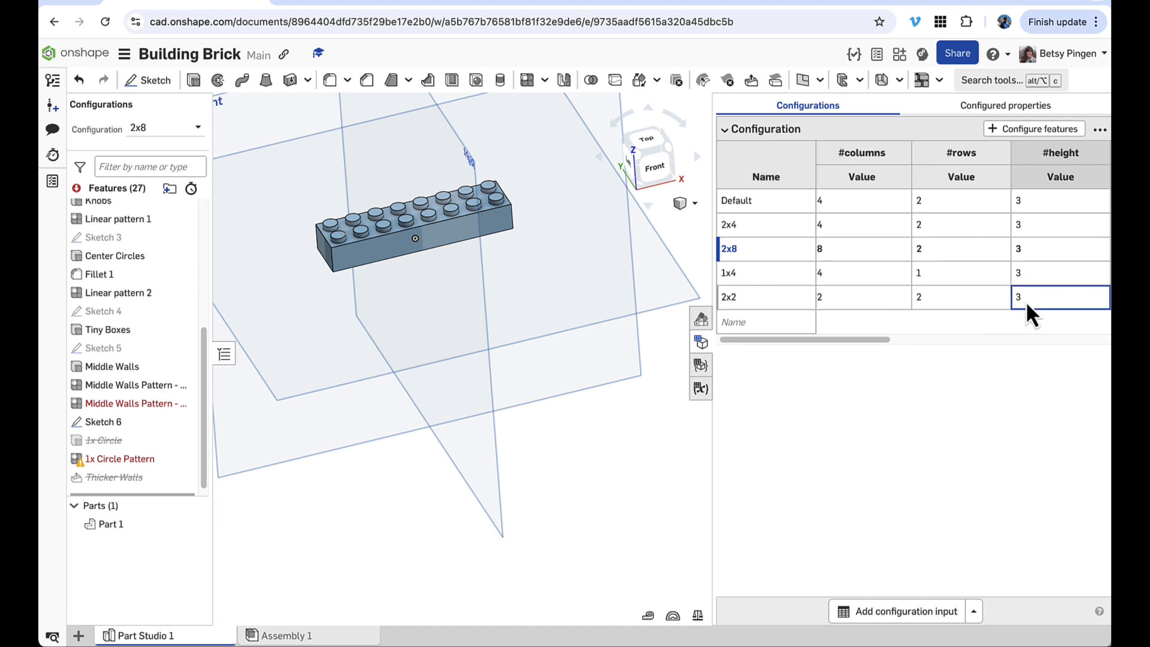
{"action": "type", "text": "1"}
{"action": "key", "text": "Tab"}
{"action": "scroll", "coordinate": [1022, 303], "scroll_direction": "right", "scroll_amount": 5}
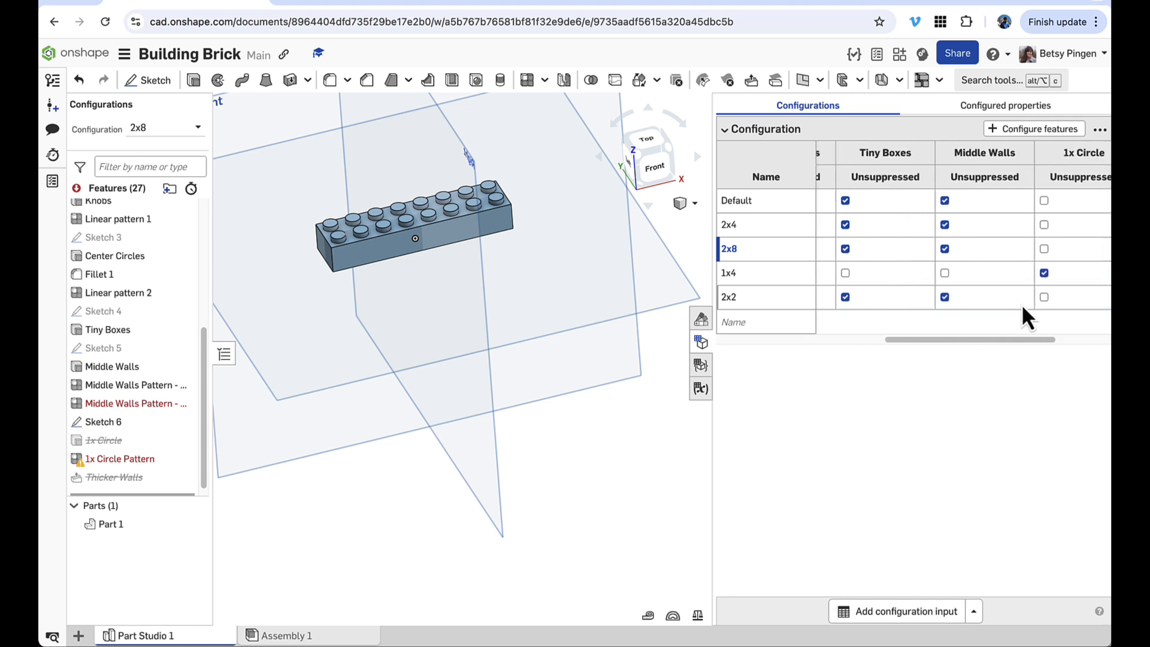
{"action": "scroll", "coordinate": [1022, 303], "scroll_direction": "right", "scroll_amount": 3}
{"action": "scroll", "coordinate": [1022, 304], "scroll_direction": "left", "scroll_amount": 2}
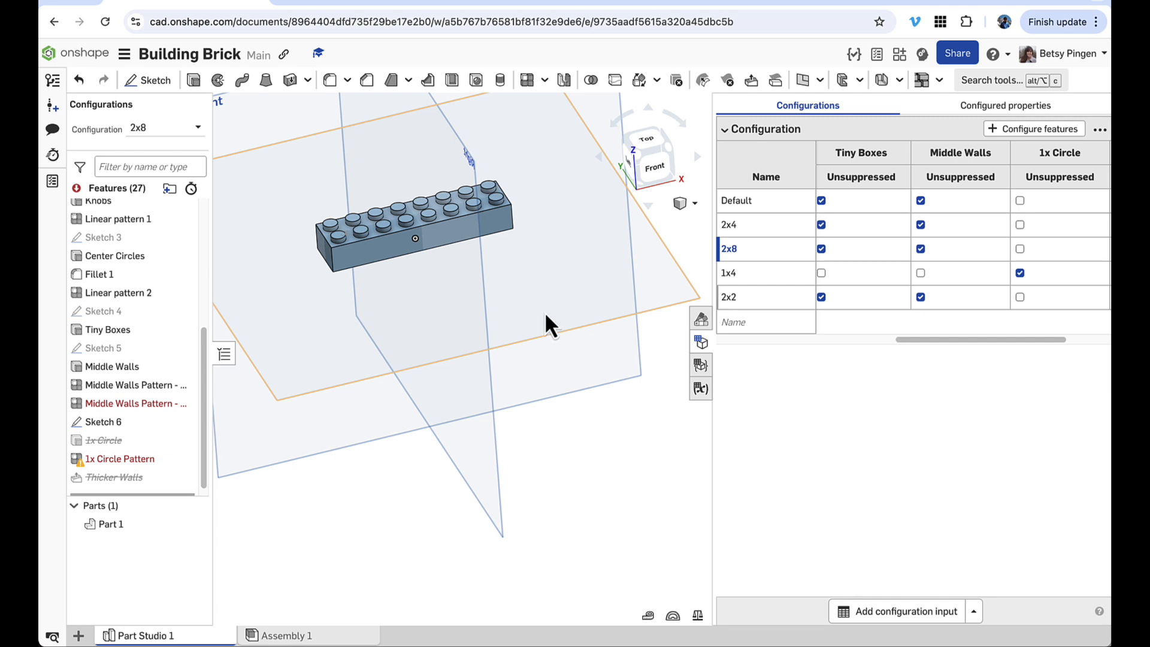
- Switch the brick to the 2x2 configuration and inspect its underside, knobs and height against its configuration values
{"action": "left_click", "coordinate": [159, 128]}
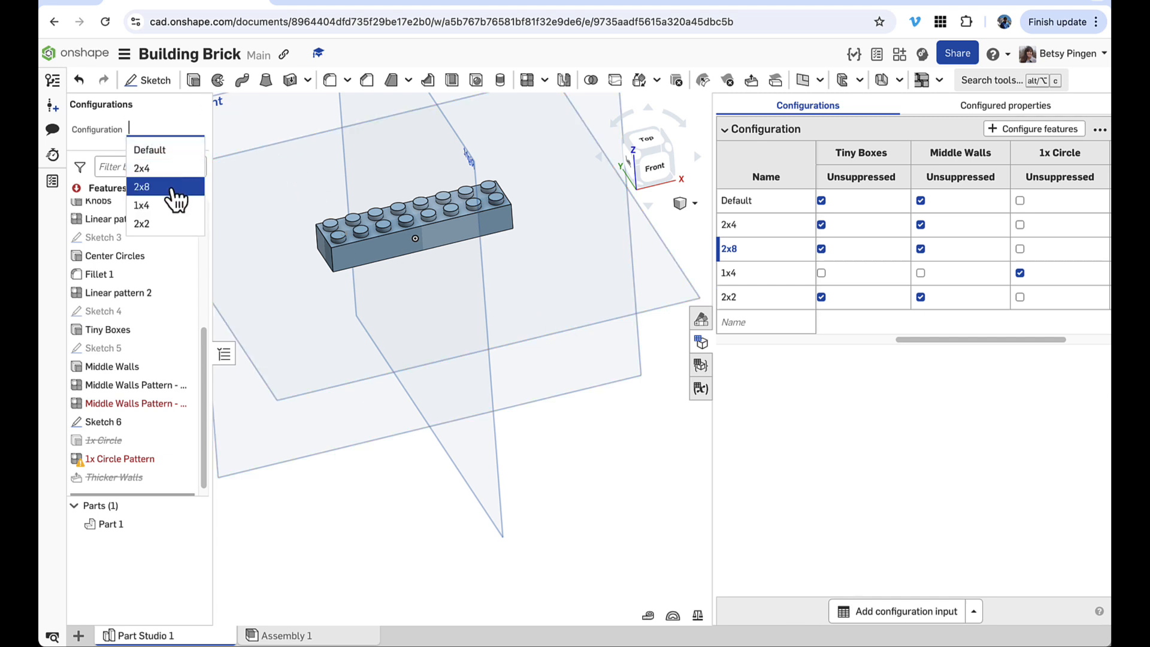
{"action": "left_click", "coordinate": [162, 225]}
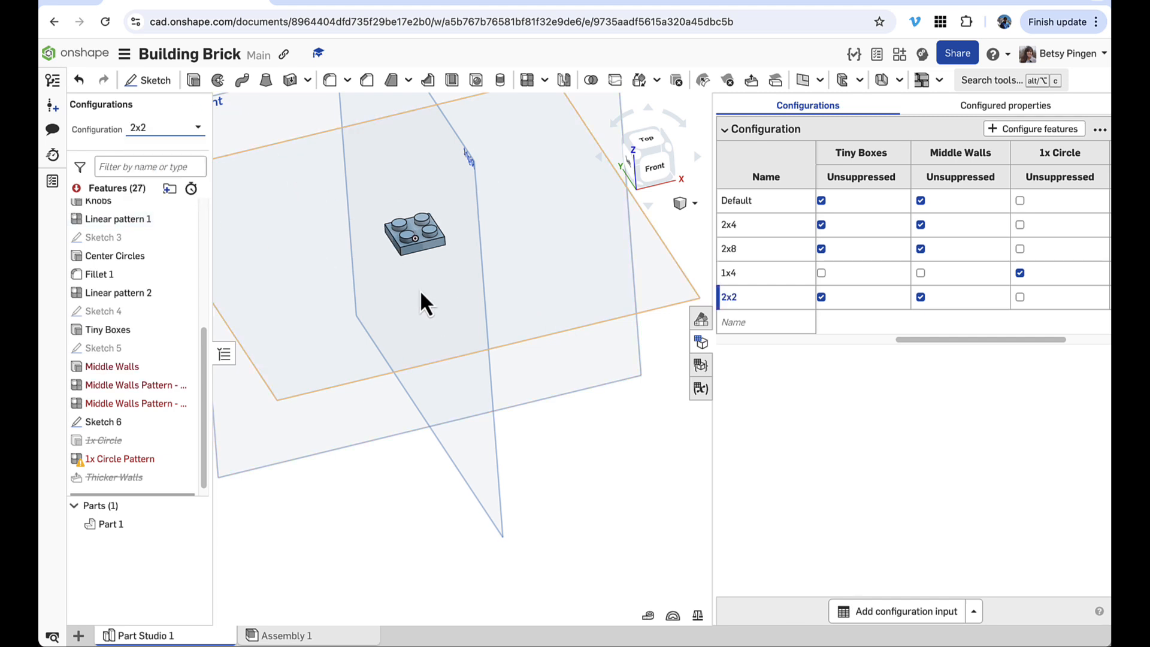
{"action": "right_click_drag", "start_coordinate": [421, 291], "coordinate": [421, 201]}
{"action": "scroll", "coordinate": [420, 250], "scroll_direction": "up", "scroll_amount": 5}
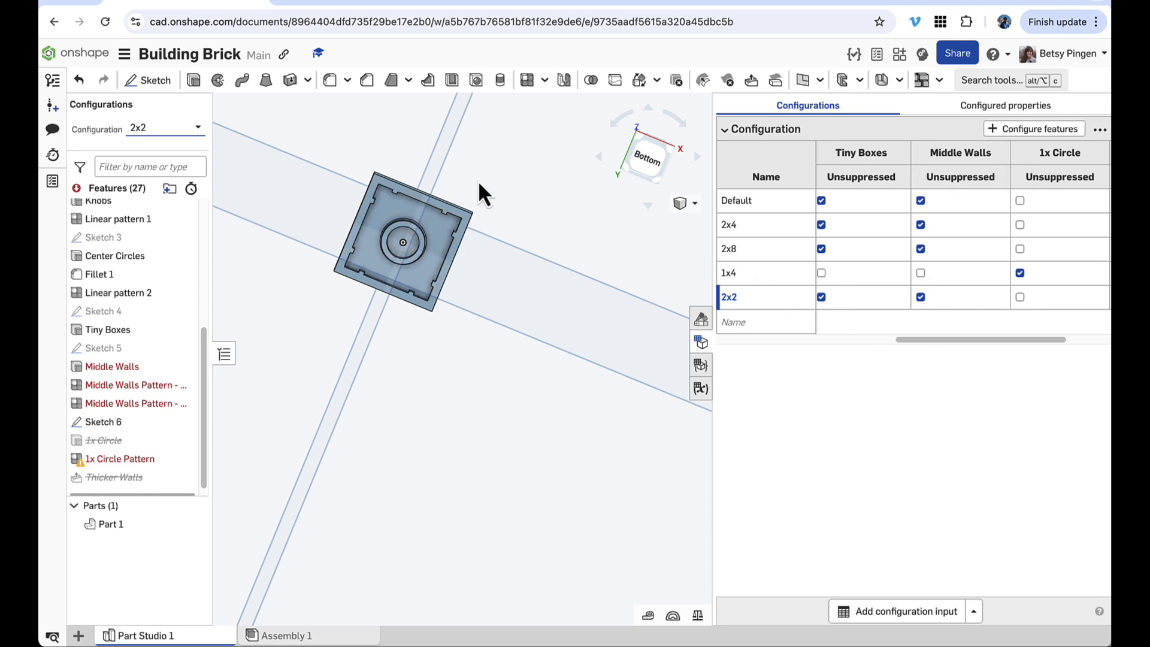
{"action": "right_click_drag", "start_coordinate": [479, 183], "coordinate": [477, 271]}
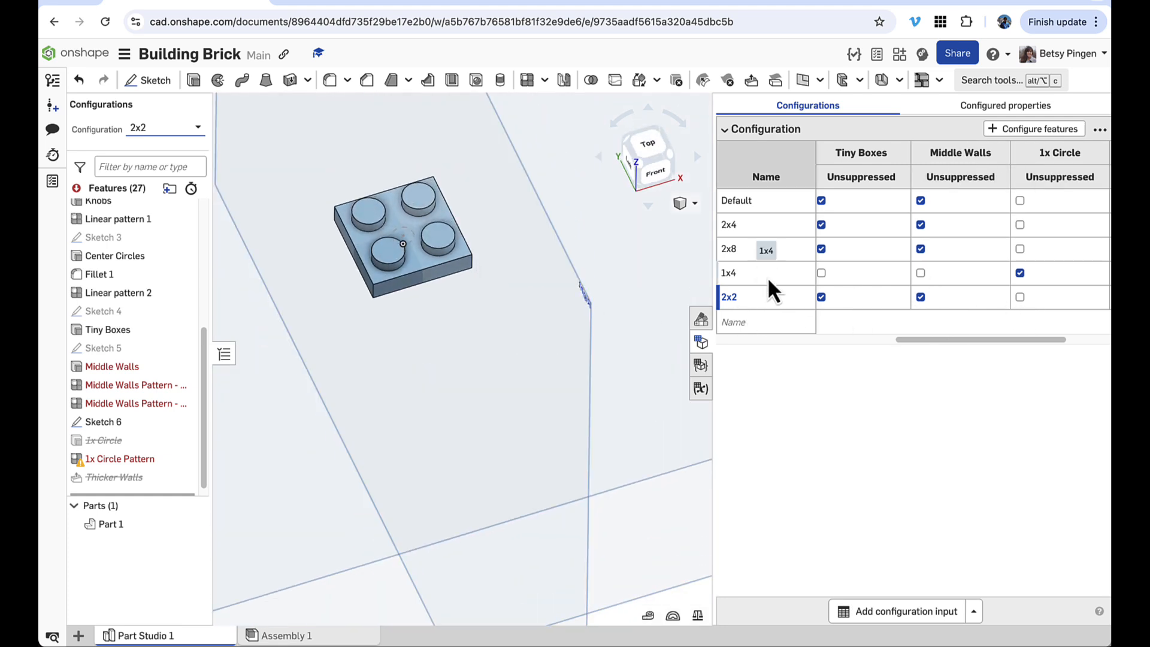
{"action": "scroll", "coordinate": [768, 277], "scroll_direction": "left", "scroll_amount": 6}
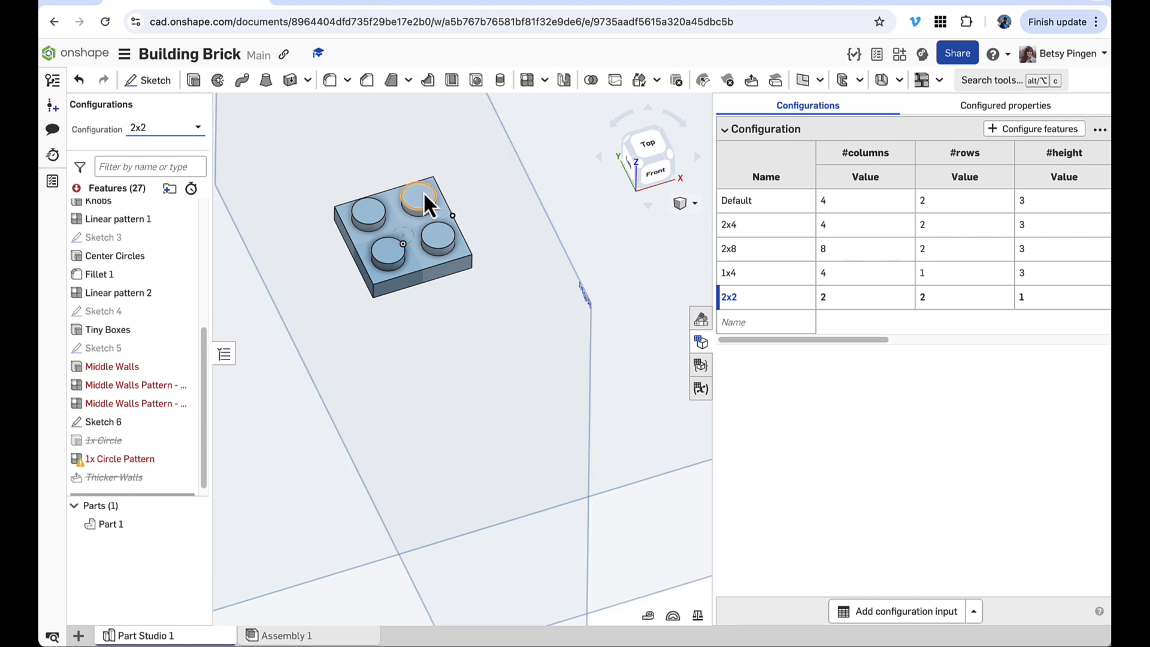
{"action": "scroll", "coordinate": [462, 297], "scroll_direction": "down", "scroll_amount": 10}
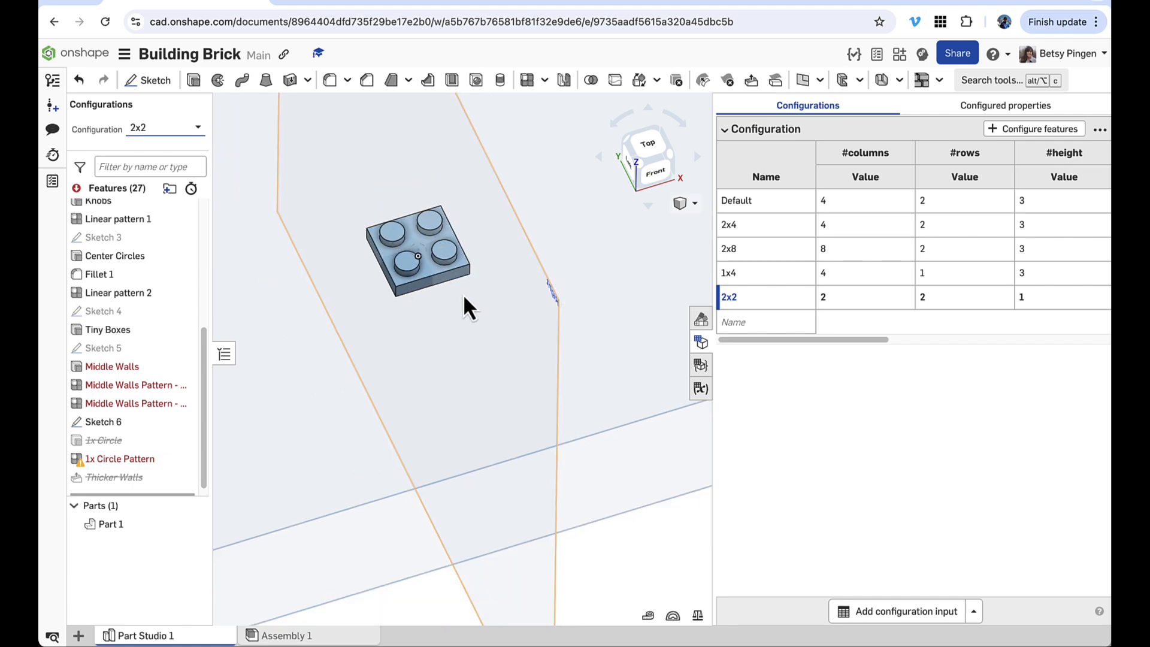
{"action": "right_click_drag", "start_coordinate": [462, 305], "coordinate": [462, 327]}
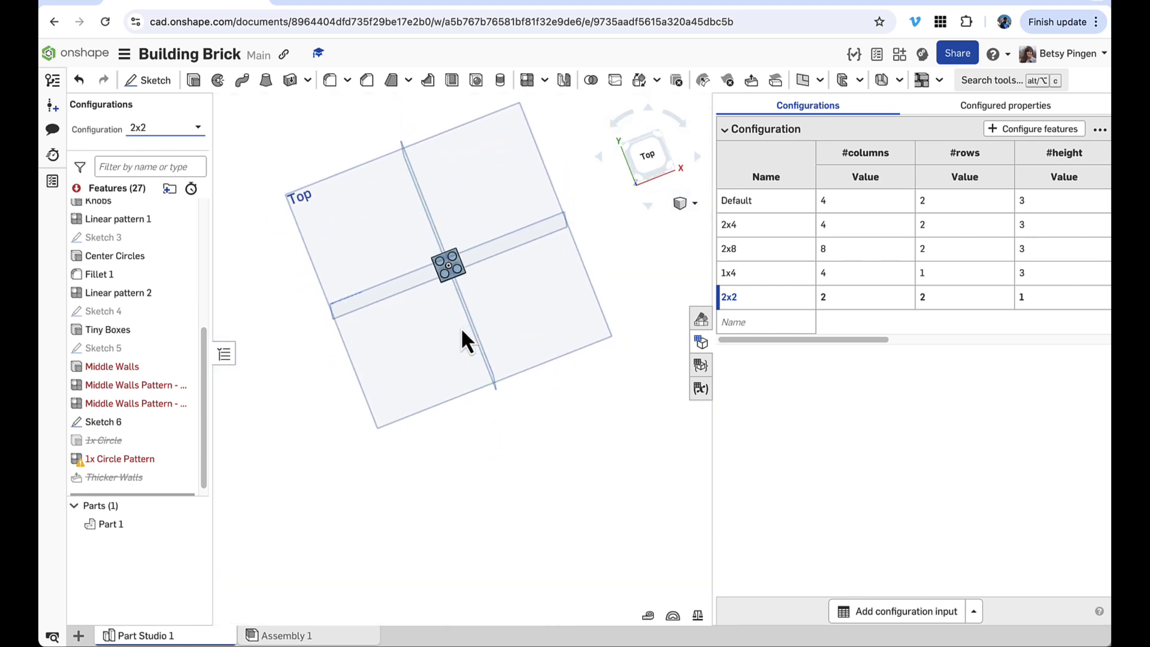
{"action": "scroll", "coordinate": [473, 282], "scroll_direction": "up", "scroll_amount": 2}
{"action": "scroll", "coordinate": [480, 286], "scroll_direction": "up", "scroll_amount": 5}
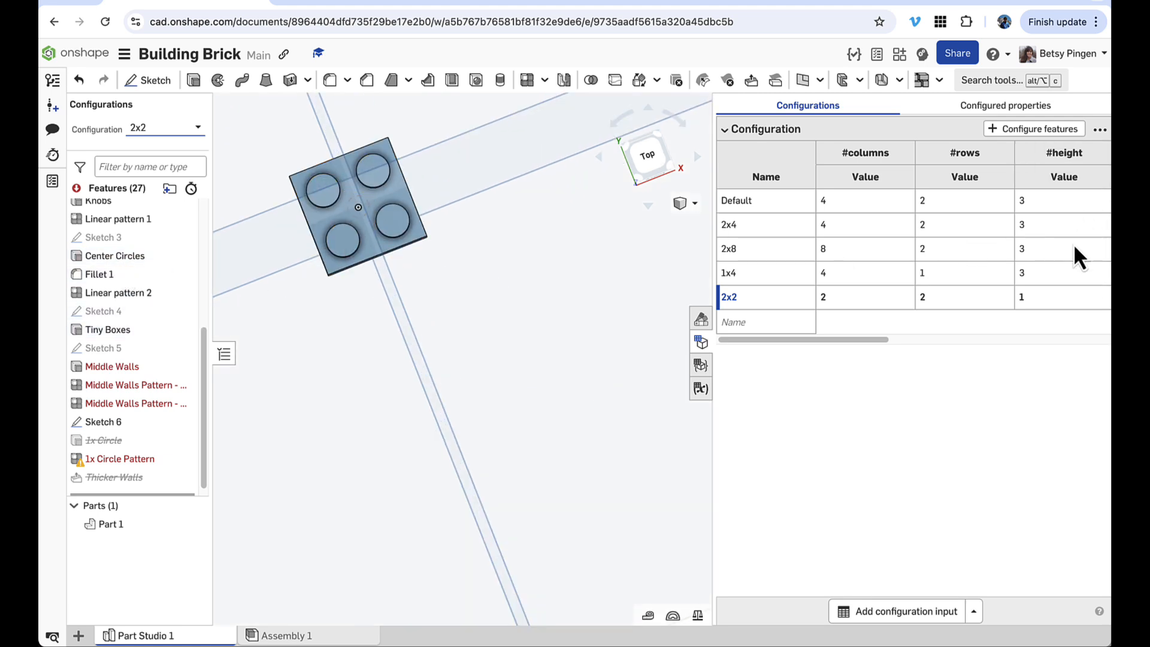
{"action": "right_click_drag", "start_coordinate": [383, 249], "coordinate": [413, 238]}
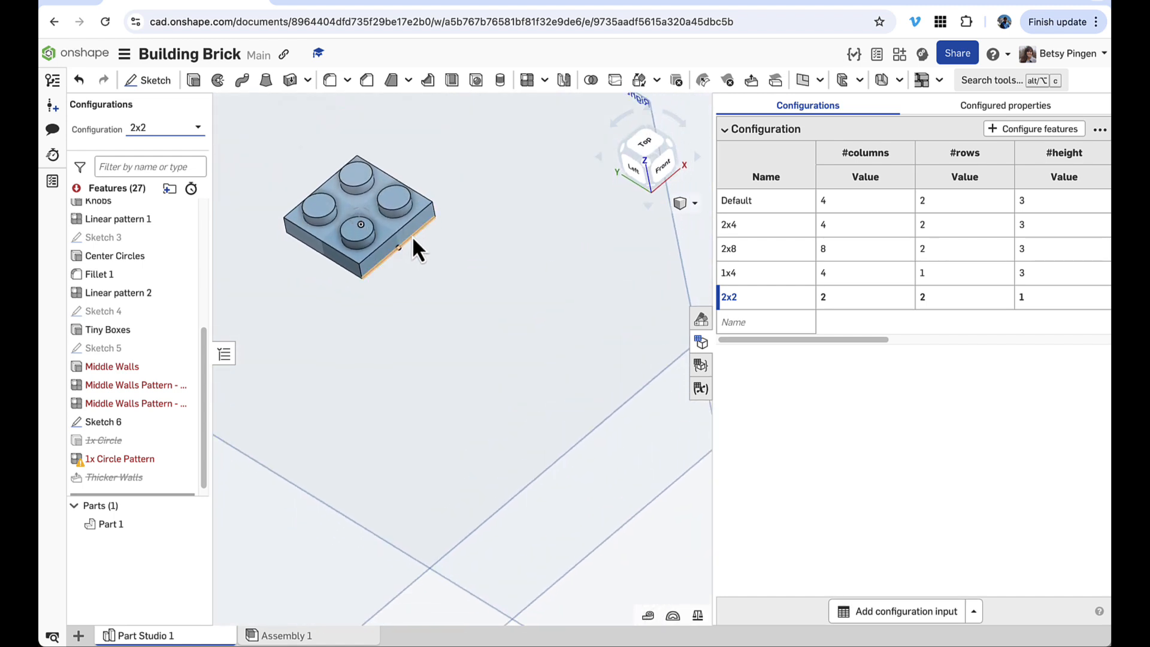
- Switch the brick to the 2x4 configuration and close the configuration table
{"action": "left_click", "coordinate": [161, 128]}
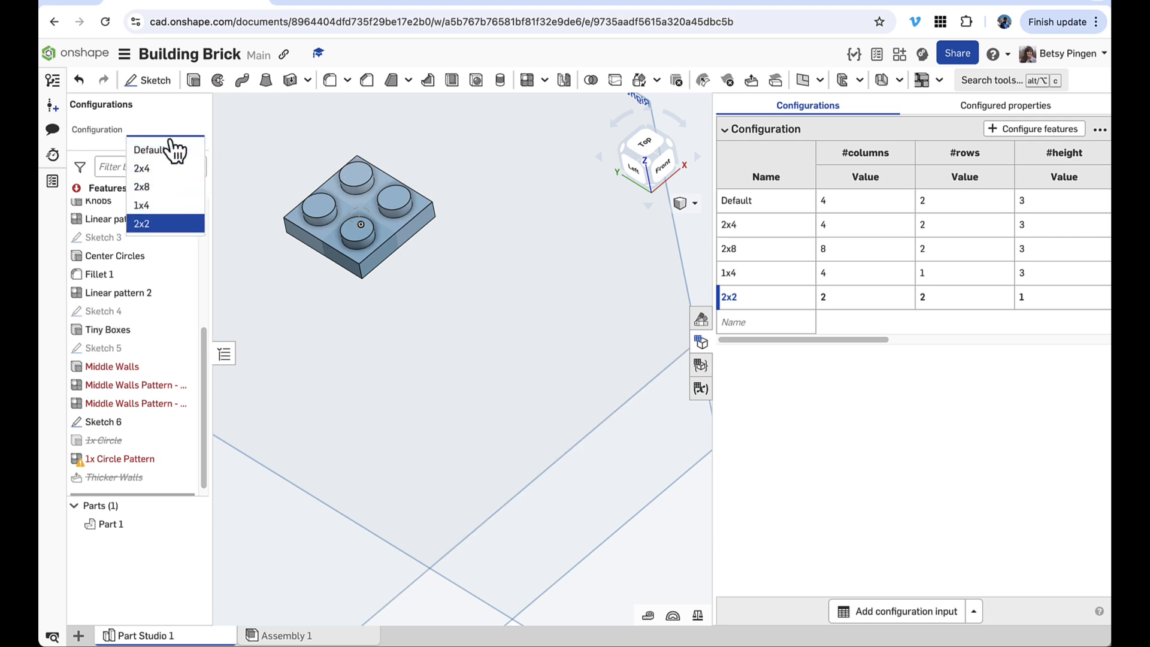
{"action": "left_click", "coordinate": [160, 173]}
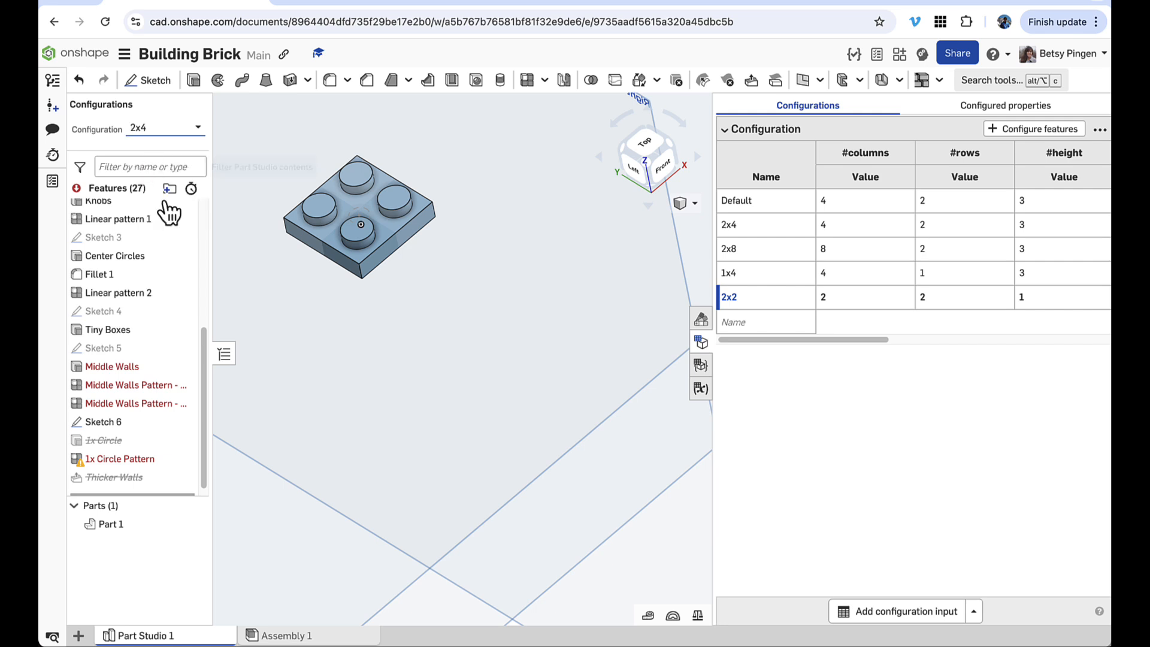
{"action": "left_click", "coordinate": [701, 344]}
{"action": "scroll", "coordinate": [592, 340], "scroll_direction": "down", "scroll_amount": 5}
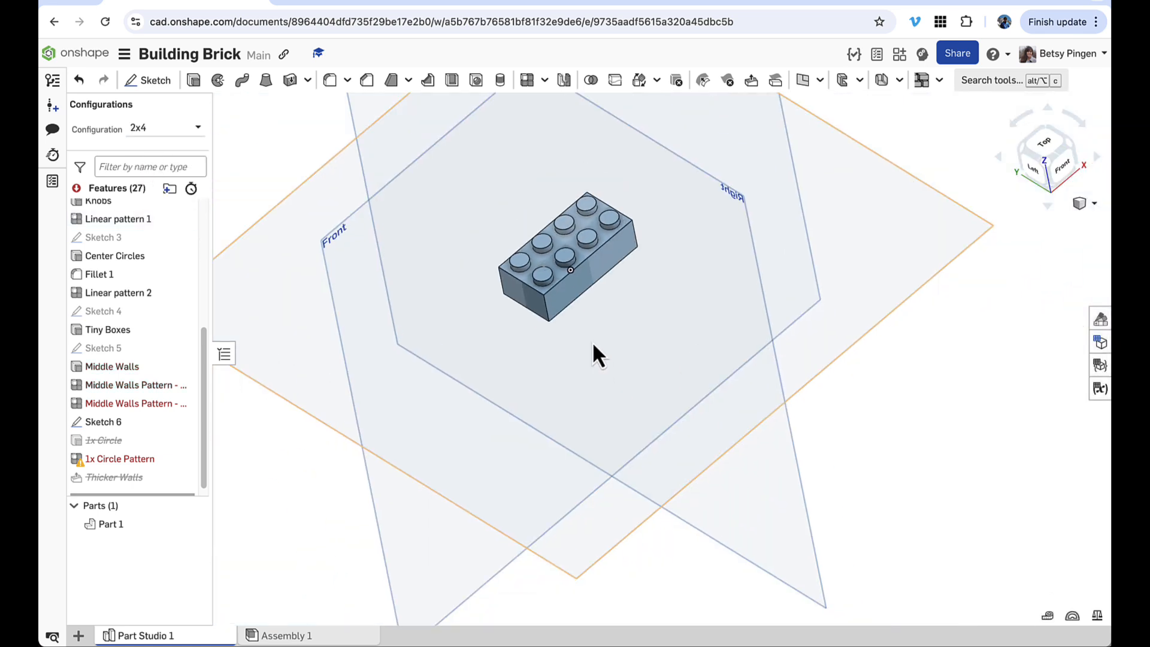
{"action": "middle_click_drag", "start_coordinate": [592, 340], "coordinate": [603, 404]}
{"action": "mouse_move", "coordinate": [603, 404]}
{"action": "right_mouse_down"}
{"action": "mouse_move", "coordinate": [628, 397]}
{"action": "mouse_move", "coordinate": [617, 392]}
{"action": "right_mouse_up"}
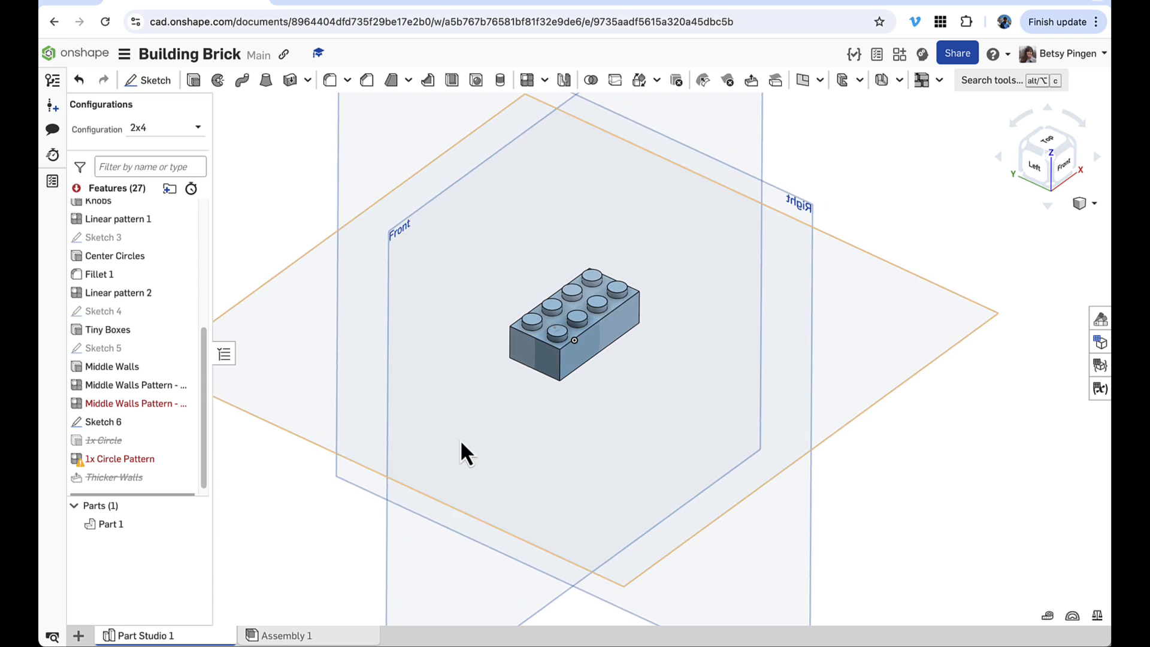
- Rename Part 1 as Brick
{"action": "right_click", "coordinate": [128, 535]}
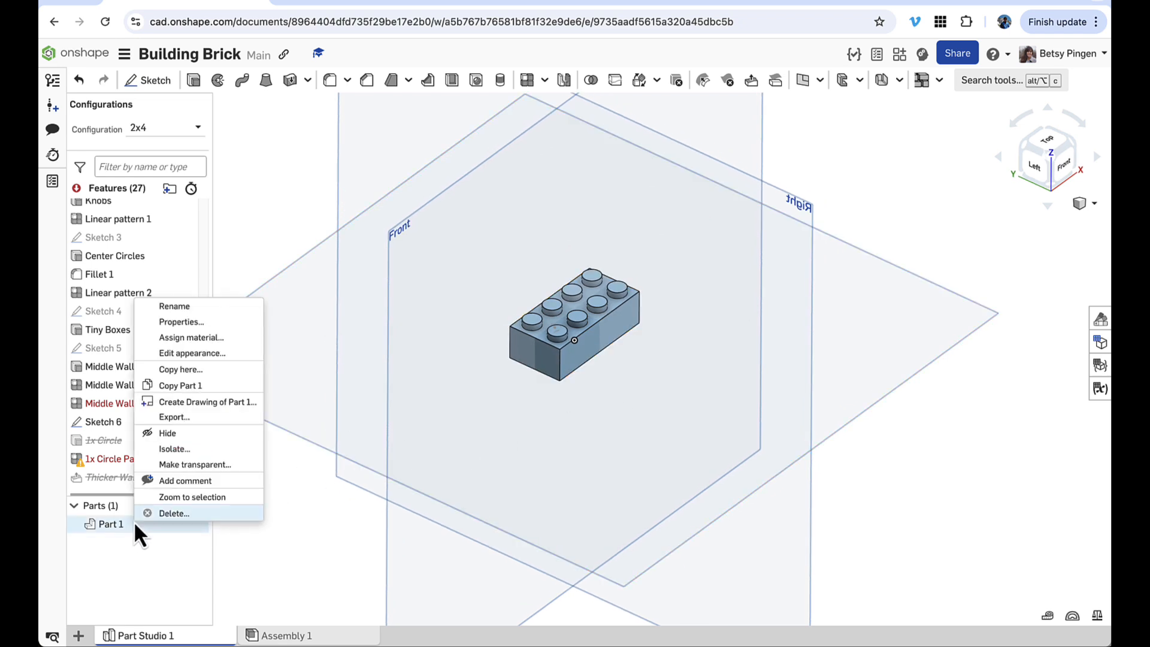
{"action": "left_click", "coordinate": [161, 306]}
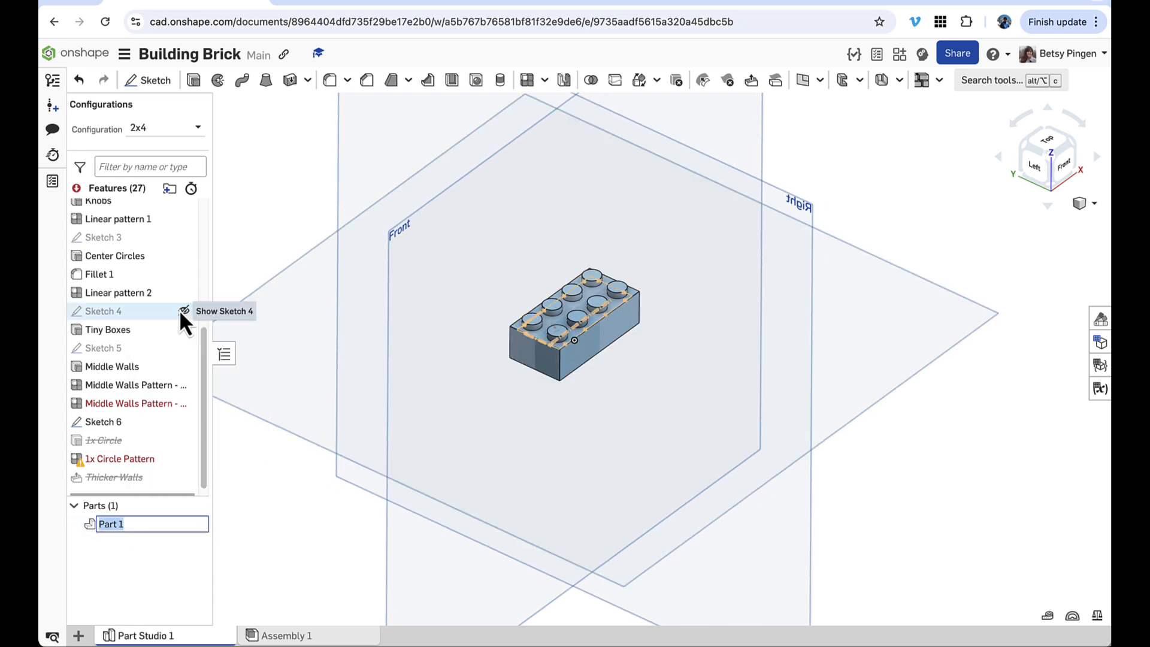
{"action": "type", "text": "Brick"}
{"action": "key", "text": "Return"}
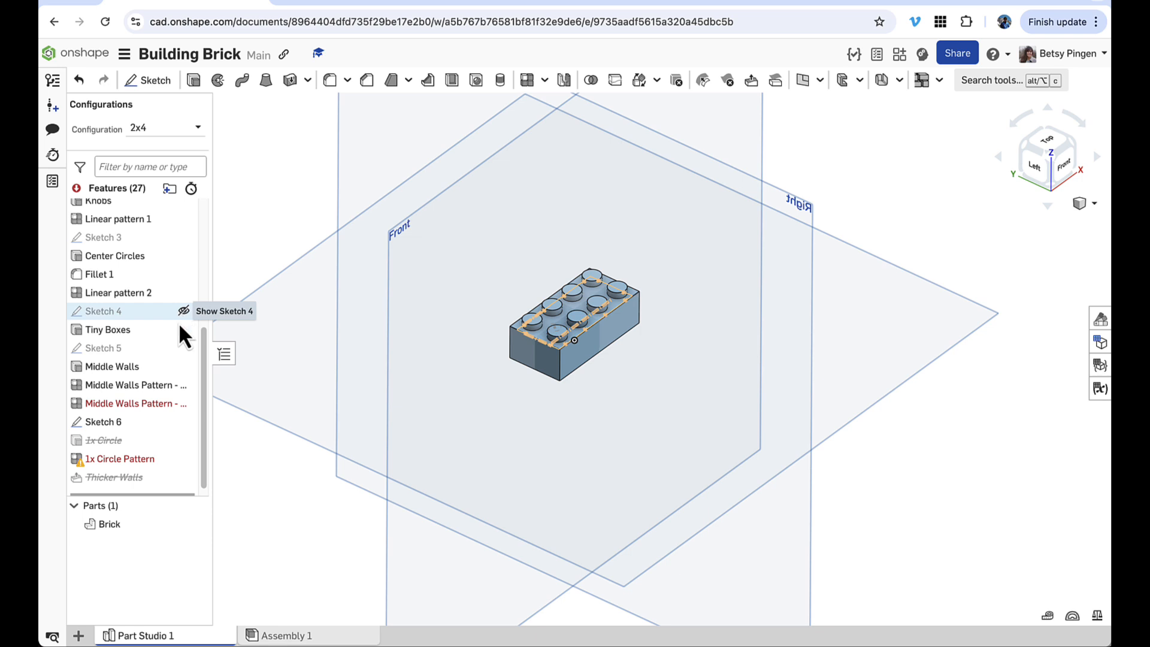
- Change the Brick part's appearance to red, FF0000
{"action": "right_click", "coordinate": [119, 526]}
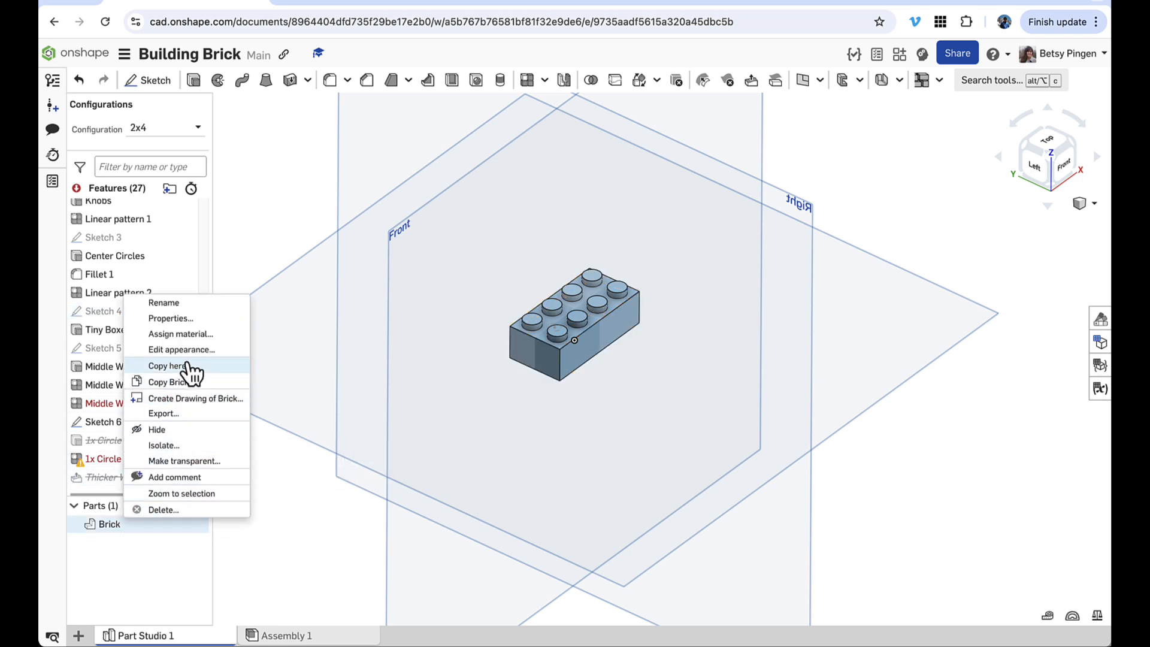
{"action": "left_click", "coordinate": [182, 351]}
{"action": "left_click", "coordinate": [245, 390]}
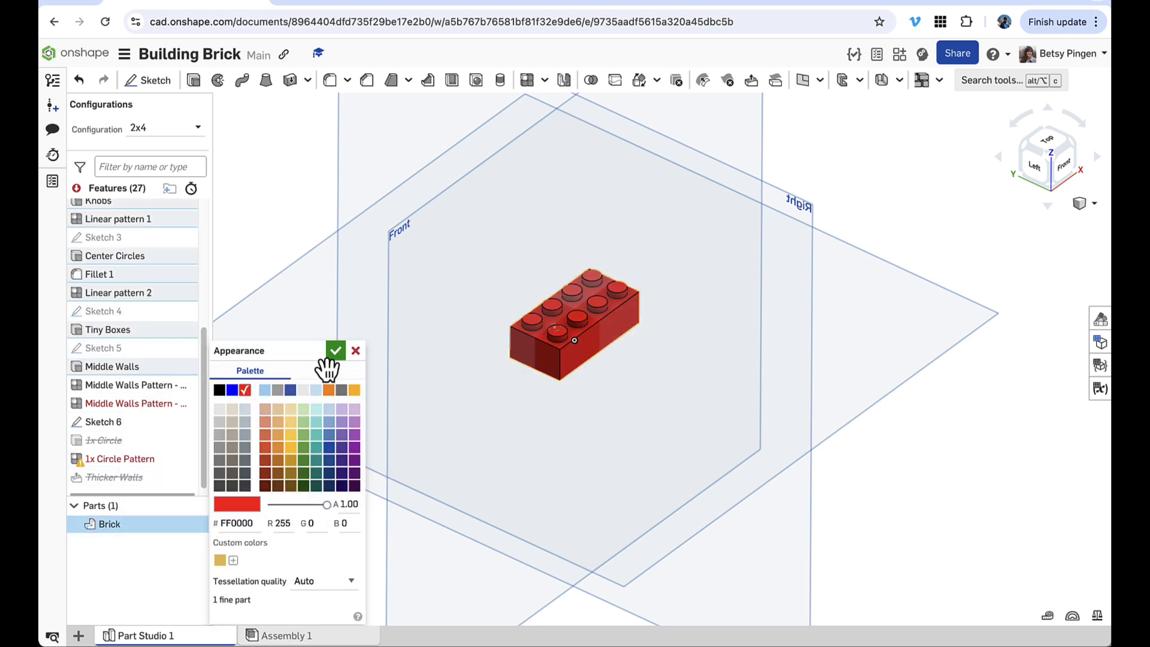
{"action": "left_click", "coordinate": [336, 351]}
{"action": "mouse_move", "coordinate": [448, 451]}
{"action": "right_mouse_down"}
{"action": "mouse_move", "coordinate": [426, 452]}
{"action": "mouse_move", "coordinate": [439, 453]}
{"action": "right_mouse_up"}
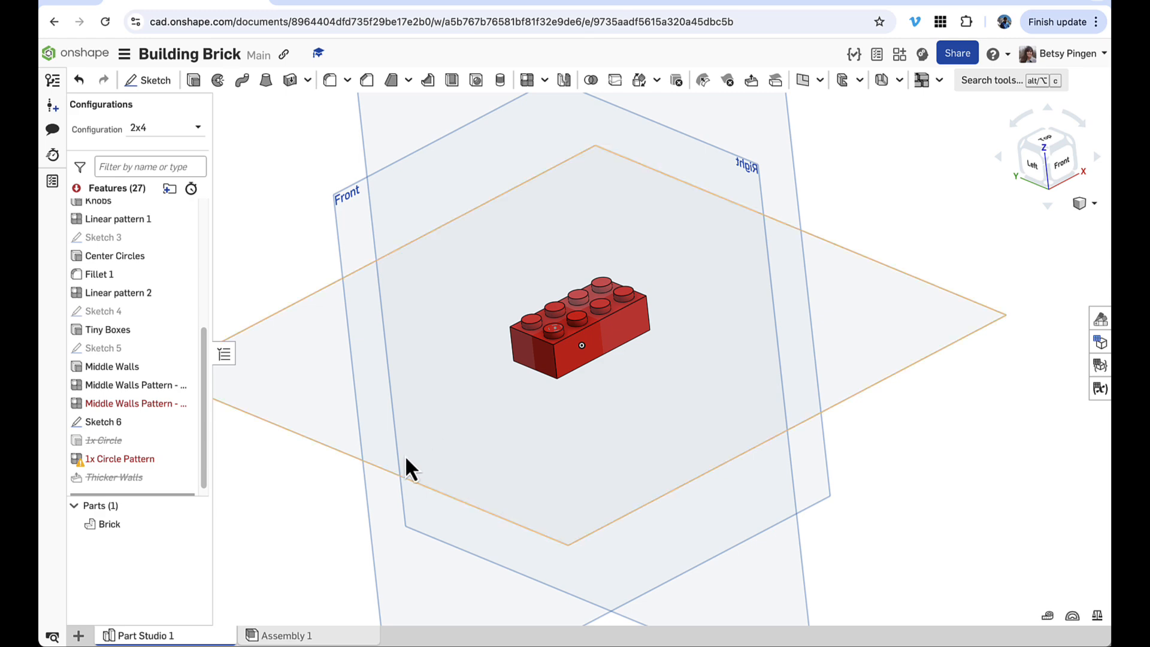
- Export the Brick part as an STL file named 2x4 Brick
{"action": "right_click", "coordinate": [137, 535]}
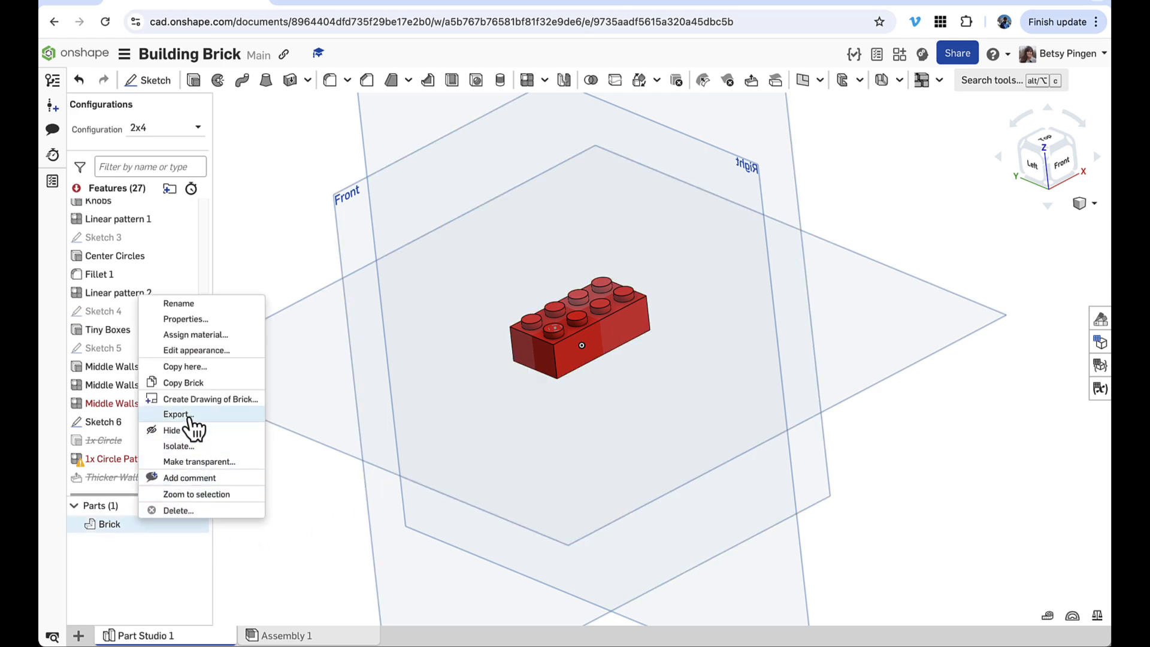
{"action": "left_click", "coordinate": [180, 414]}
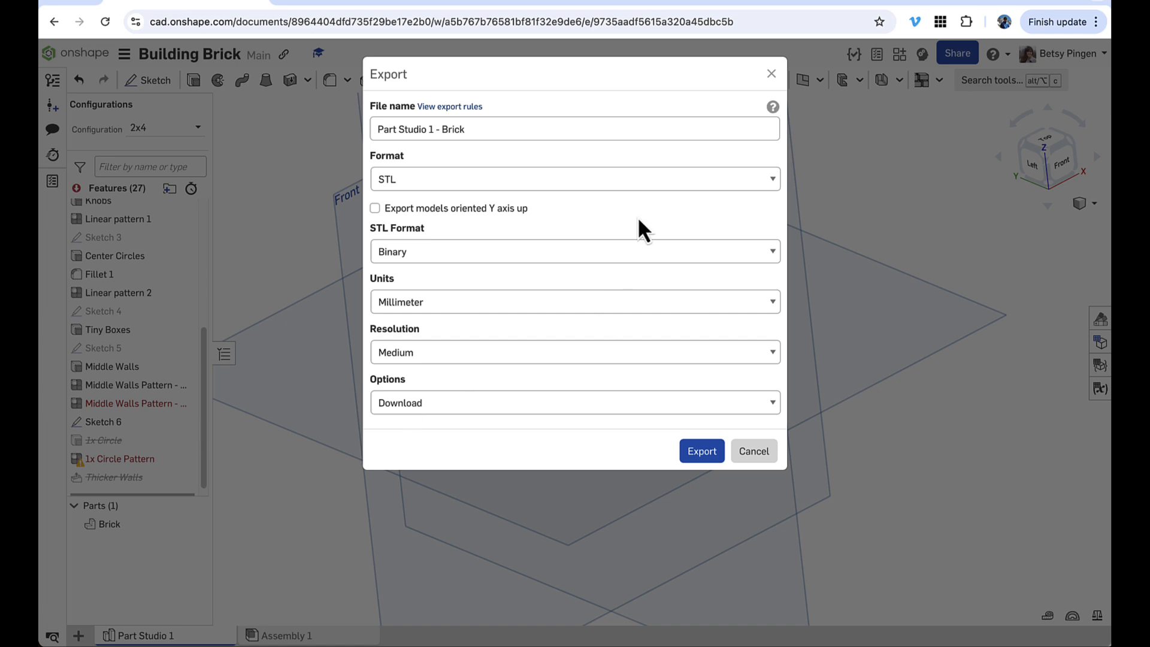
{"action": "triple_click", "coordinate": [398, 128]}
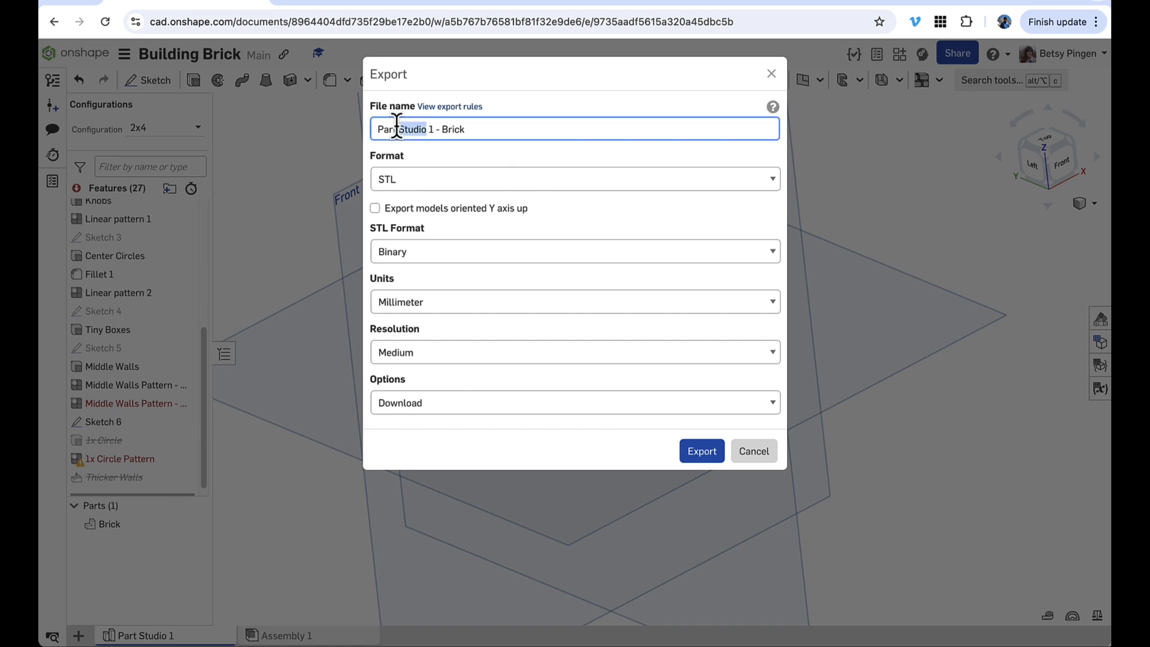
{"action": "type", "text": "2x4"}
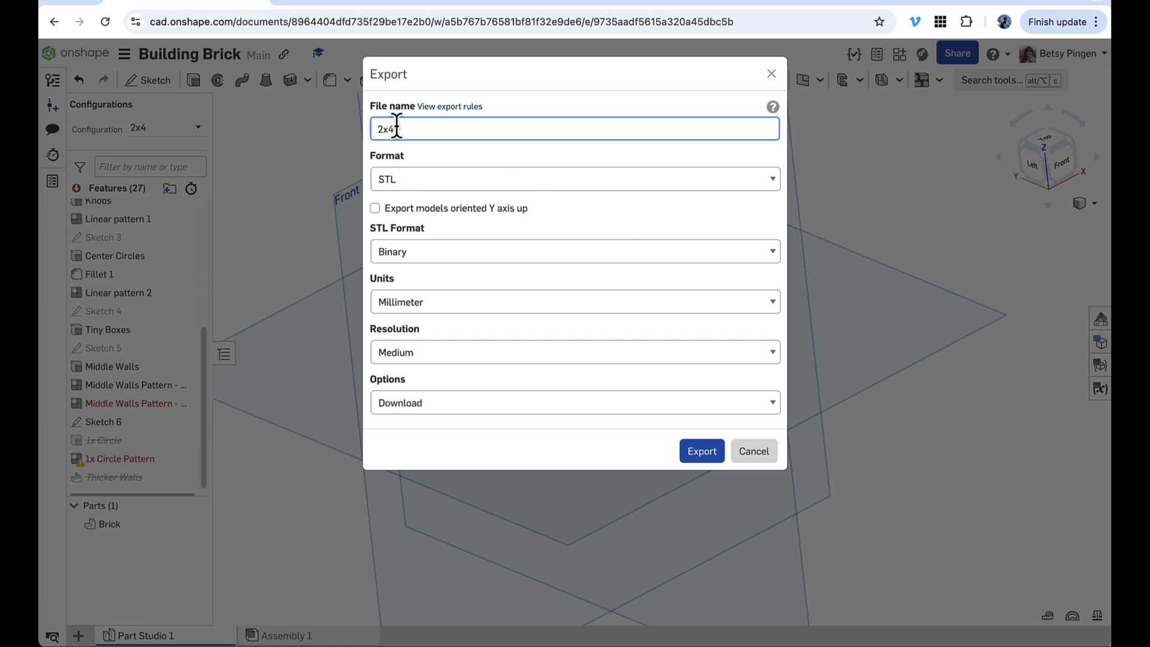
{"action": "type", "text": " Brick"}
{"action": "left_click", "coordinate": [712, 460]}
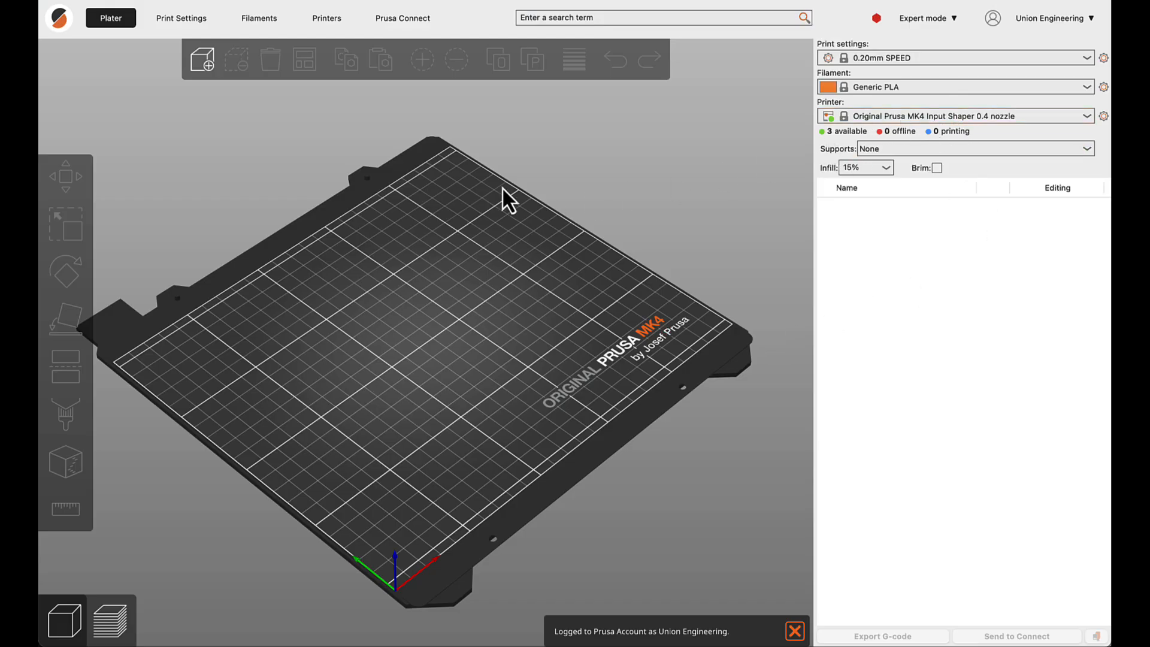
- Switch to PrusaSlicer and import 2x4 Brick.stl from Downloads onto the print bed
{"action": "left_click", "coordinate": [201, 65]}
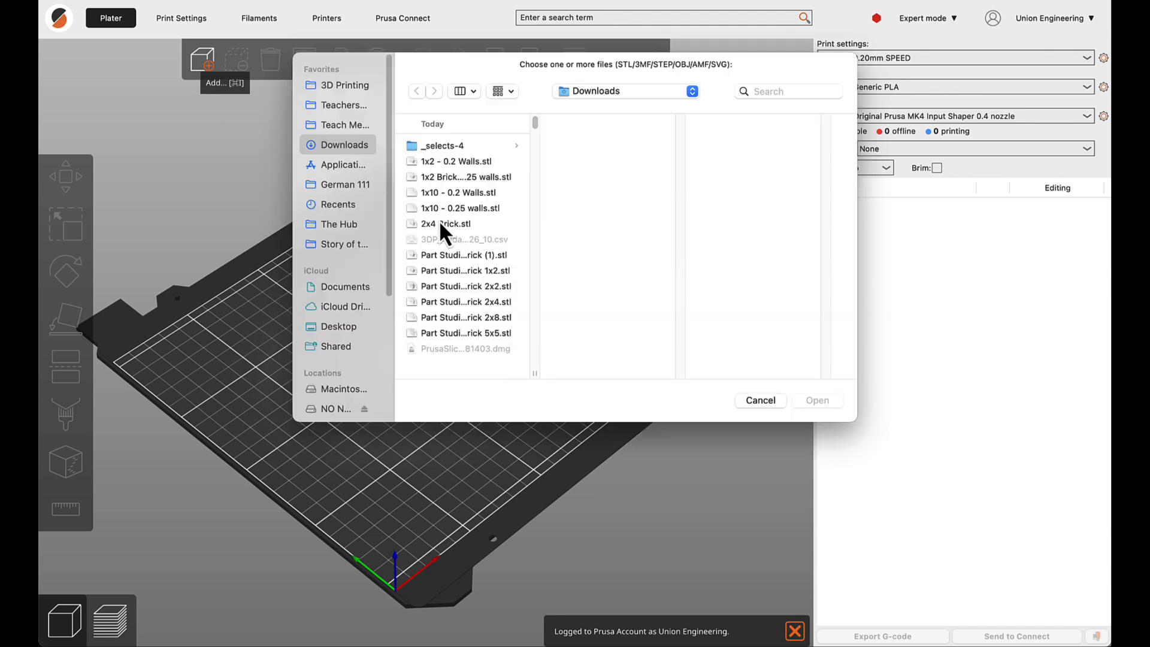
{"action": "left_click", "coordinate": [441, 223]}
{"action": "left_click", "coordinate": [816, 402]}
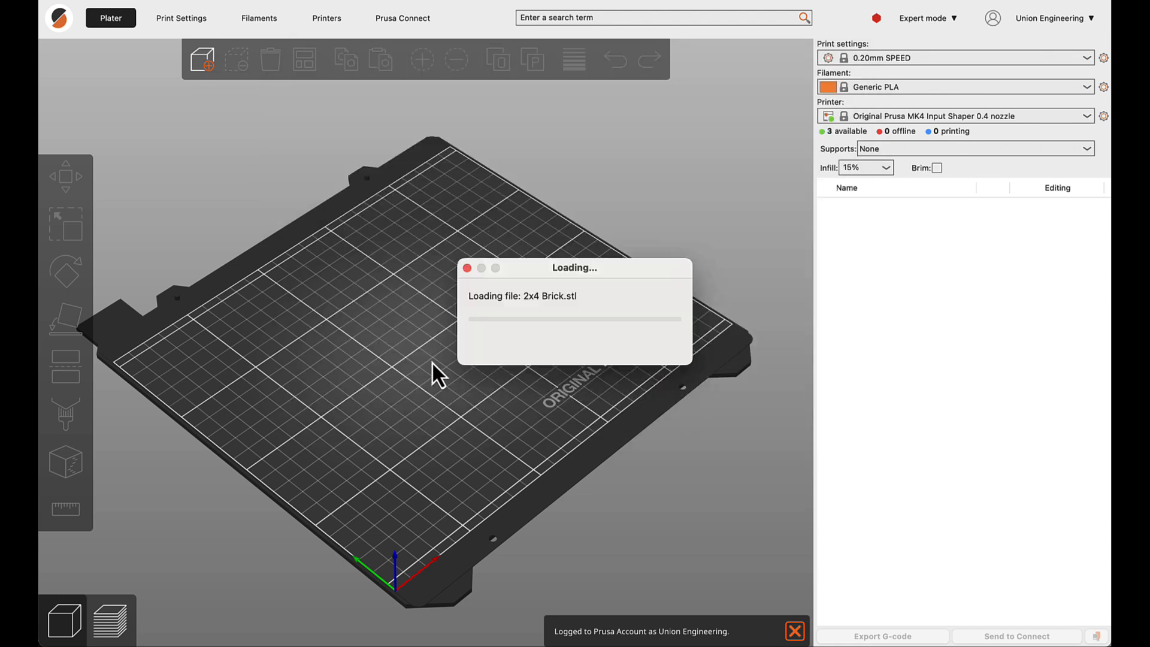
{"action": "mouse_move", "coordinate": [435, 387]}
{"action": "left_mouse_down"}
{"action": "mouse_move", "coordinate": [434, 325]}
{"action": "mouse_move", "coordinate": [426, 379]}
{"action": "left_mouse_up"}
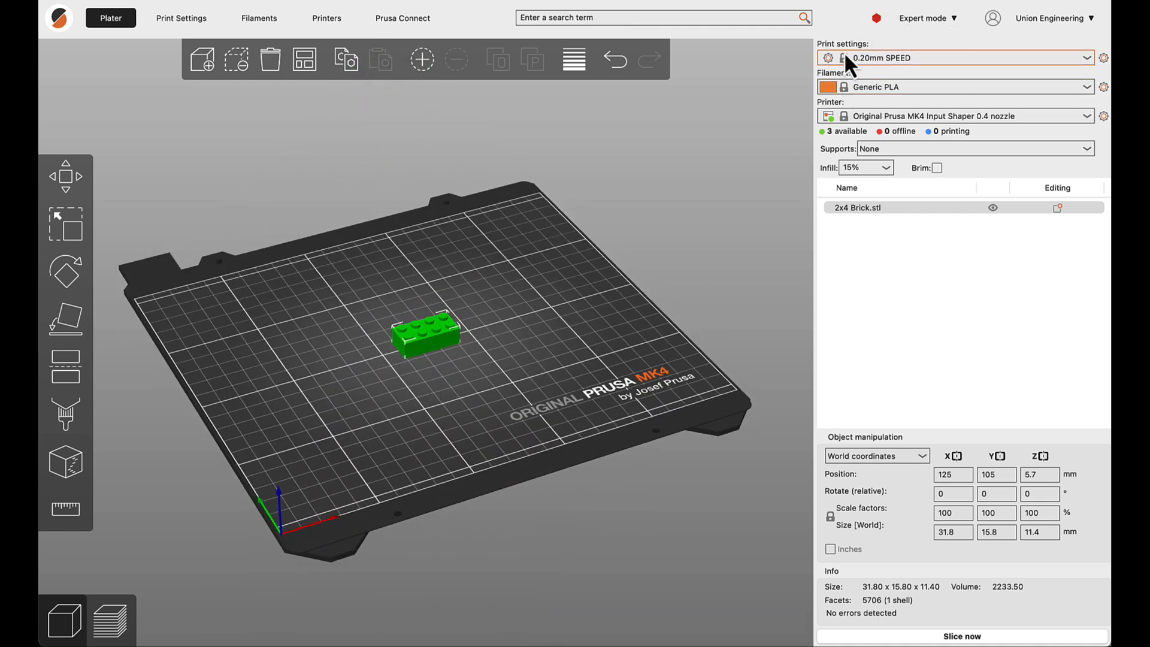
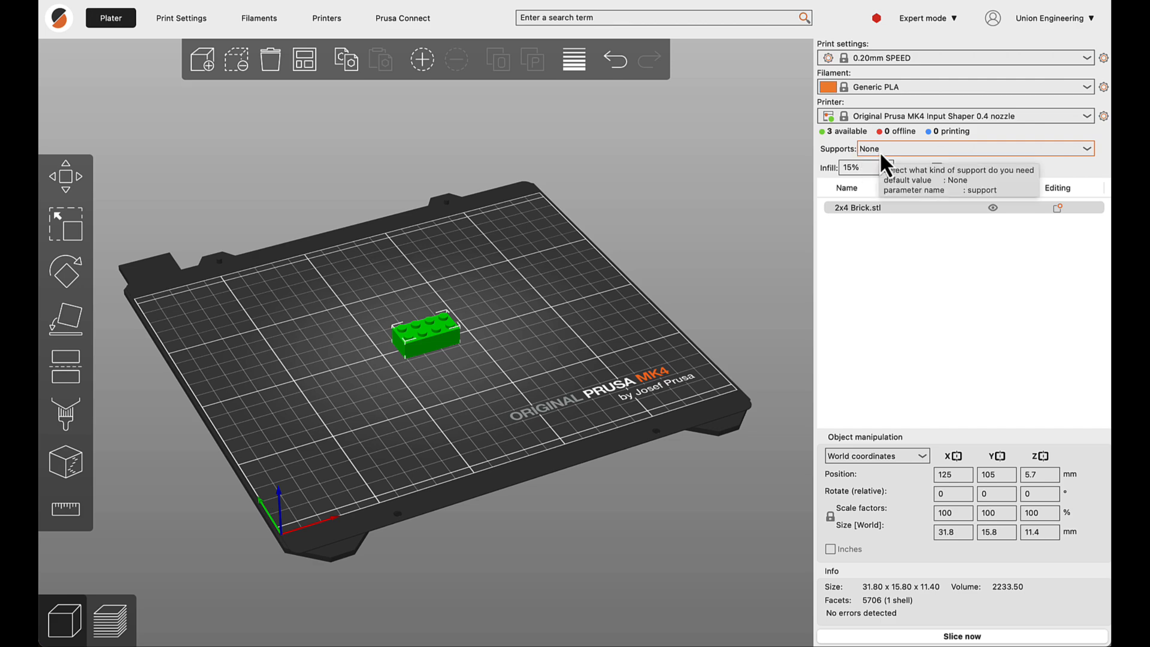
- Set the print infill for the 2x4 brick to 20%
{"action": "left_click_drag", "start_coordinate": [476, 408], "coordinate": [640, 297]}
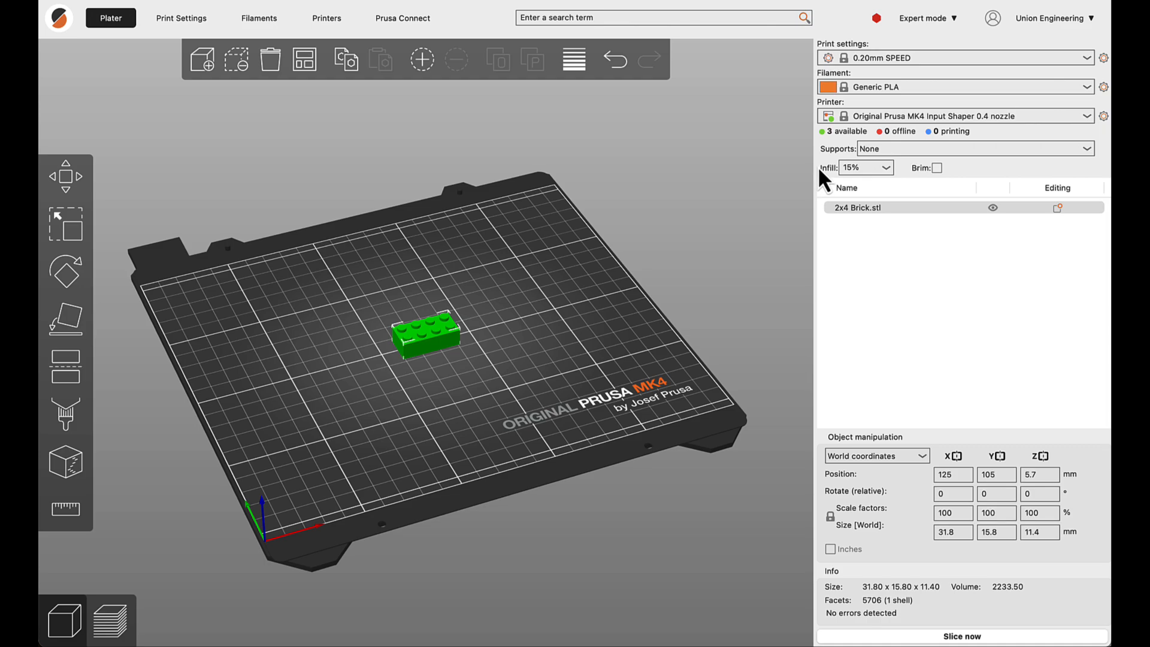
{"action": "key", "text": "z"}
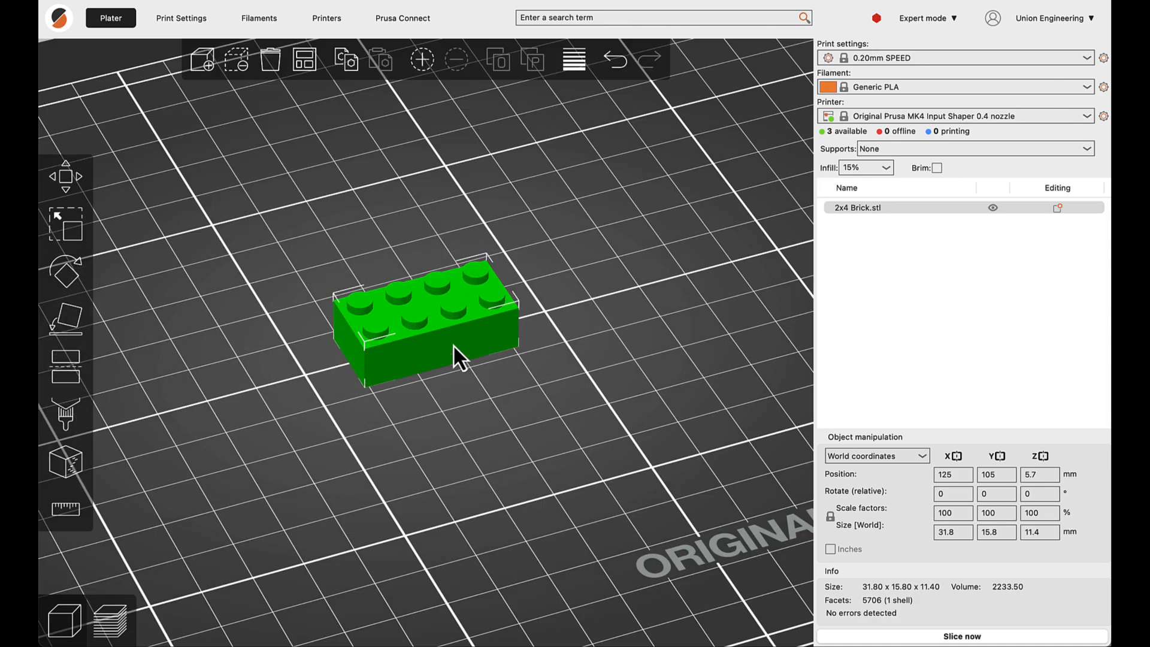
{"action": "mouse_move", "coordinate": [509, 371]}
{"action": "left_mouse_down"}
{"action": "mouse_move", "coordinate": [520, 316]}
{"action": "mouse_move", "coordinate": [512, 374]}
{"action": "left_mouse_up"}
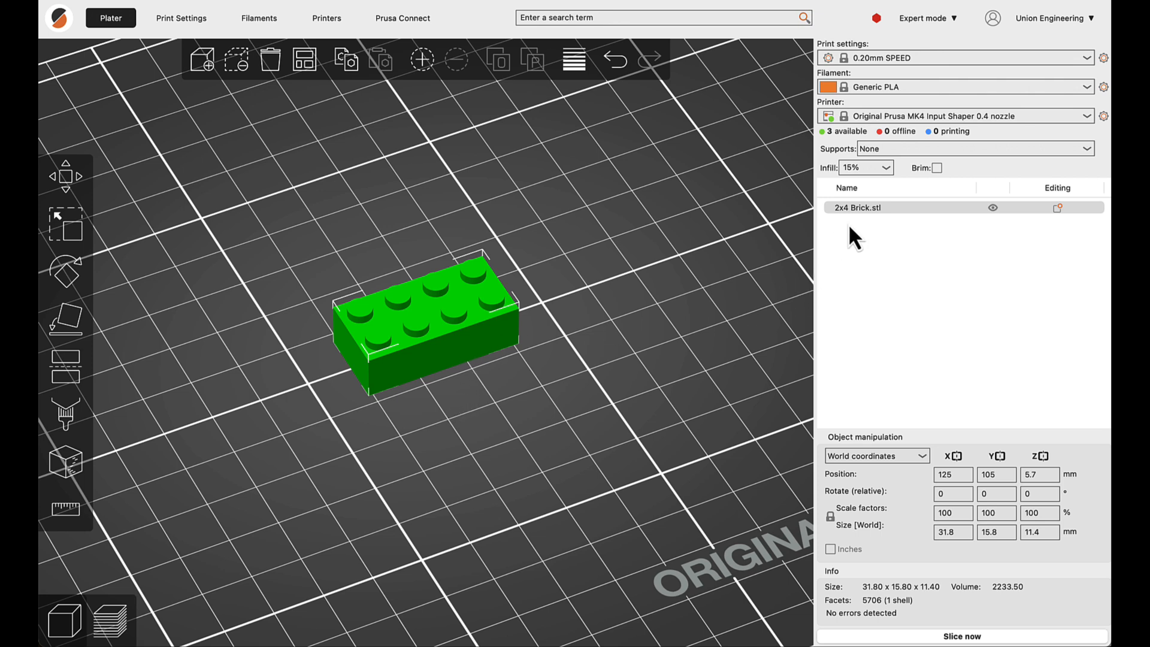
{"action": "left_click", "coordinate": [885, 168]}
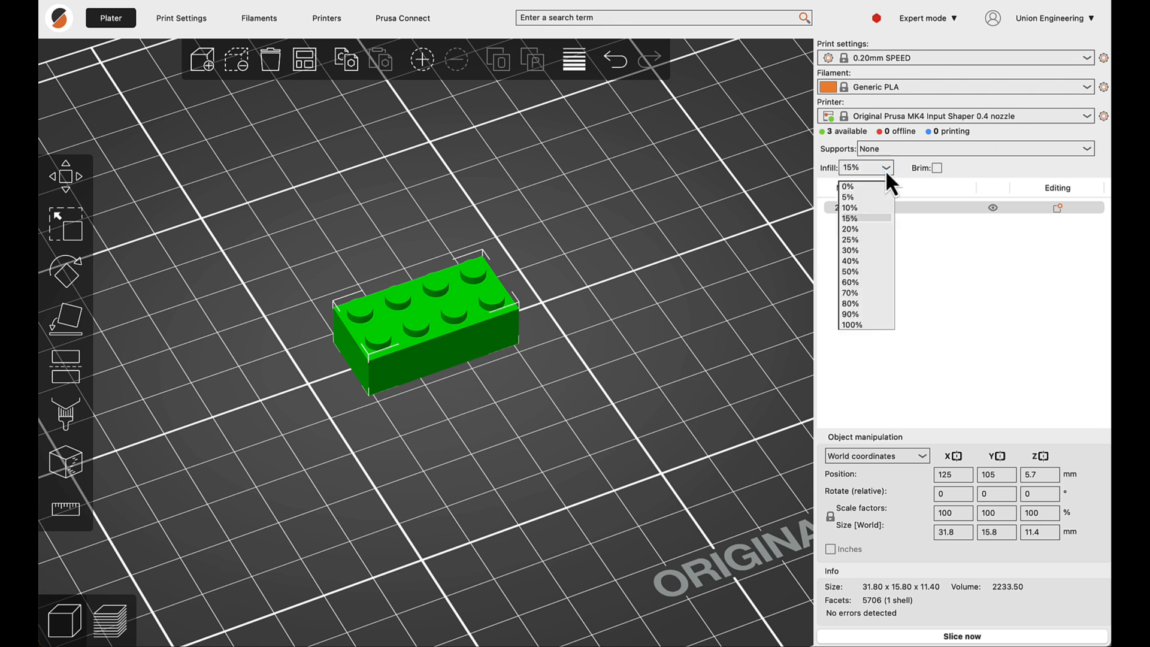
{"action": "left_click", "coordinate": [871, 231]}
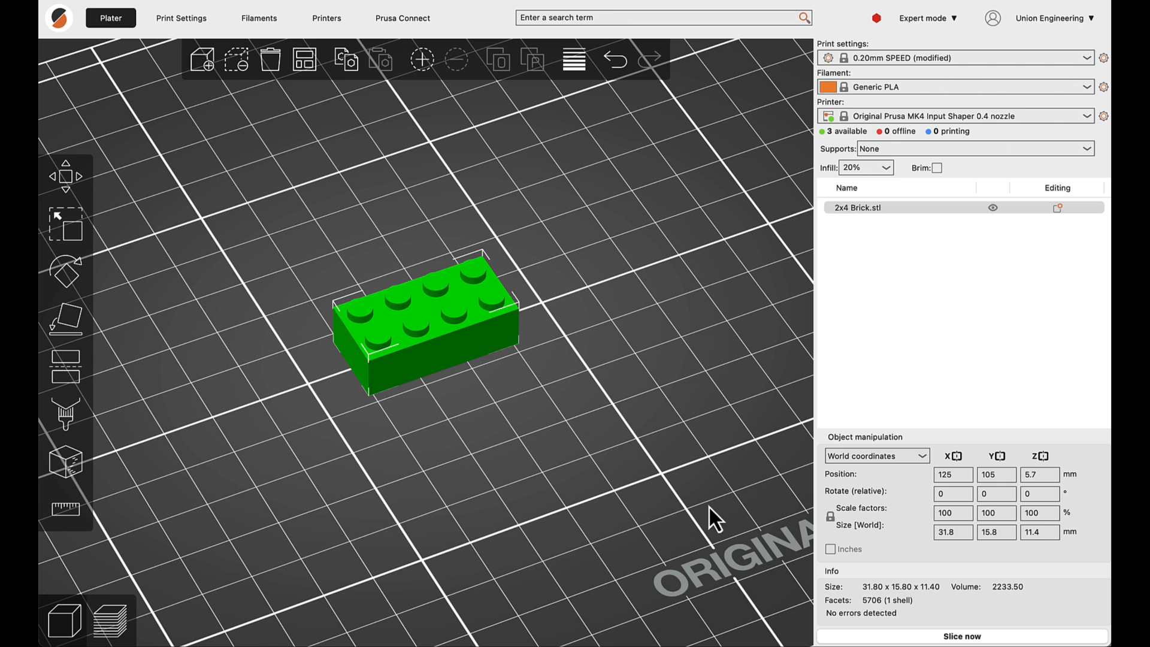
- Slice the 2x4 brick and inspect the toolpath preview from the underside and the knob side
{"action": "left_click", "coordinate": [917, 636]}
{"action": "left_click_drag", "start_coordinate": [520, 476], "coordinate": [505, 637]}
{"action": "left_click_drag", "start_coordinate": [511, 375], "coordinate": [519, 328]}
{"action": "left_click", "coordinate": [719, 567]}
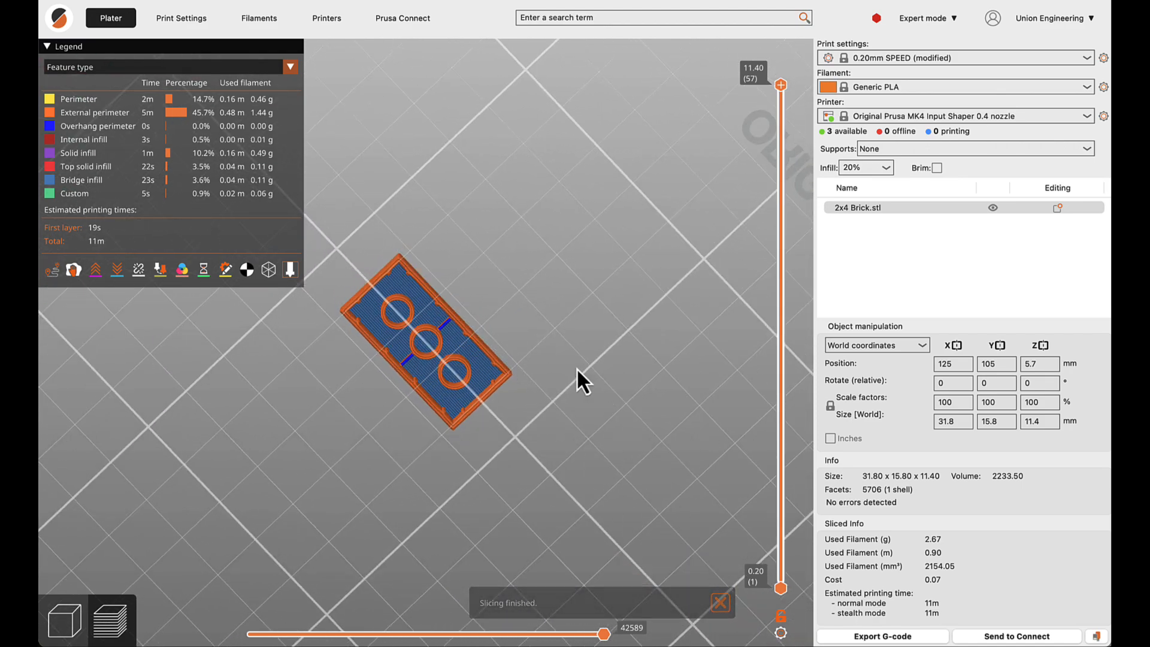
{"action": "left_click_drag", "start_coordinate": [576, 368], "coordinate": [567, 453]}
{"action": "scroll", "coordinate": [567, 453], "scroll_direction": "down", "scroll_amount": 10}
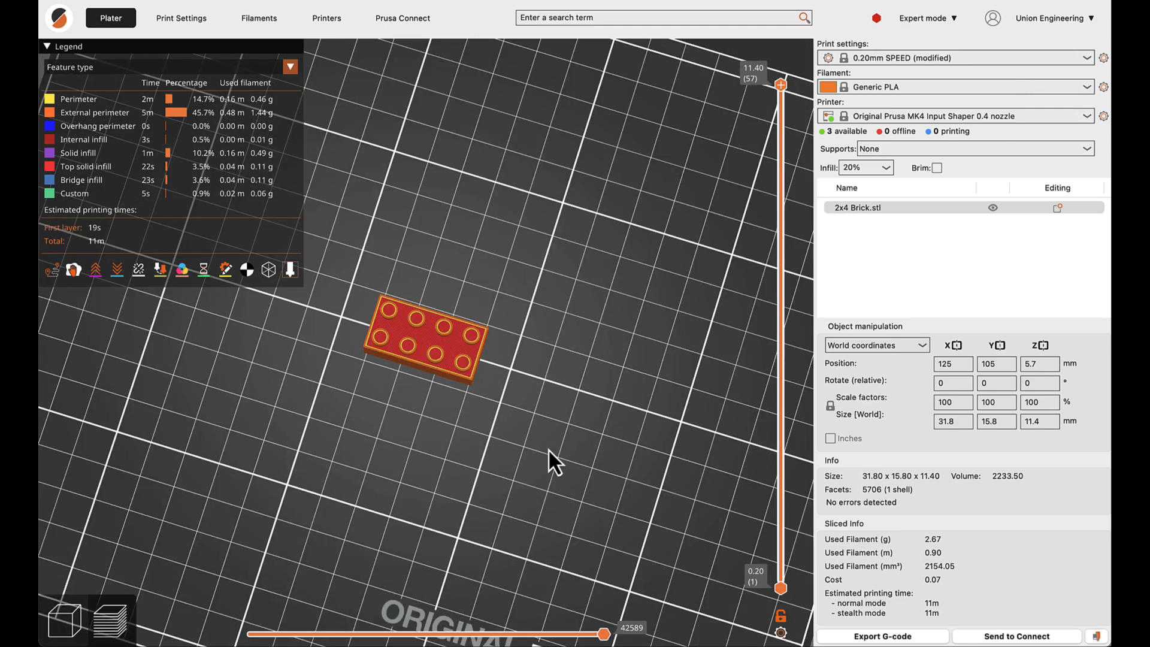
- Return to the model view, add five more instances of the 2x4 brick and auto-arrange all six on the print bed
{"action": "scroll", "coordinate": [530, 445], "scroll_direction": "up", "scroll_amount": 6}
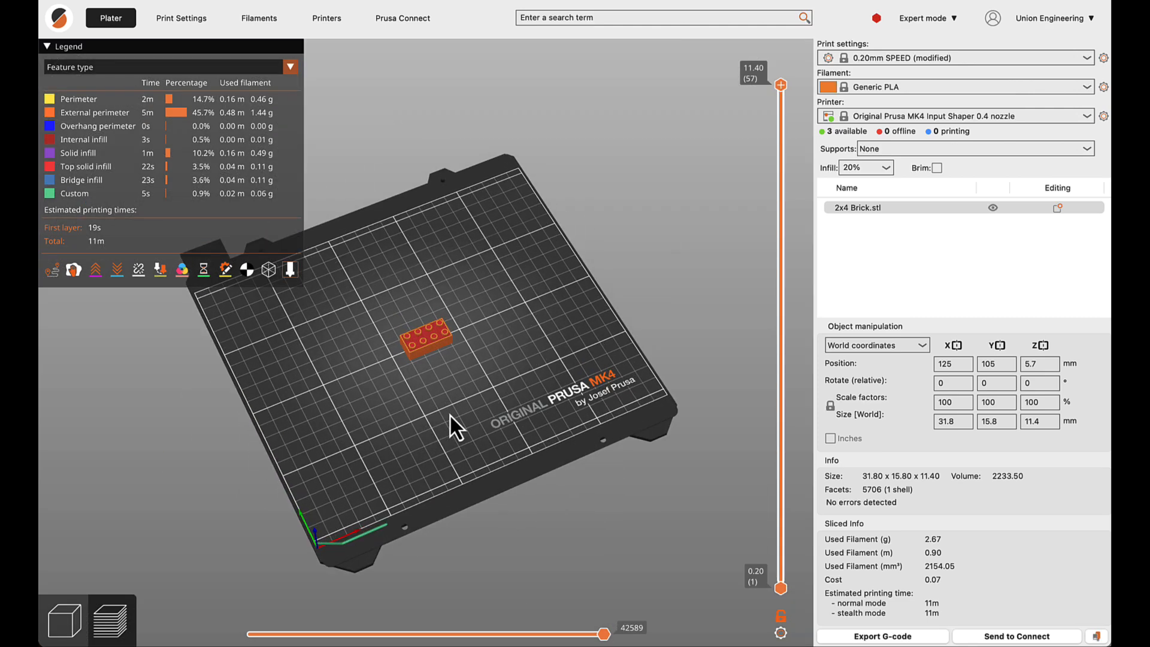
{"action": "left_click", "coordinate": [65, 620]}
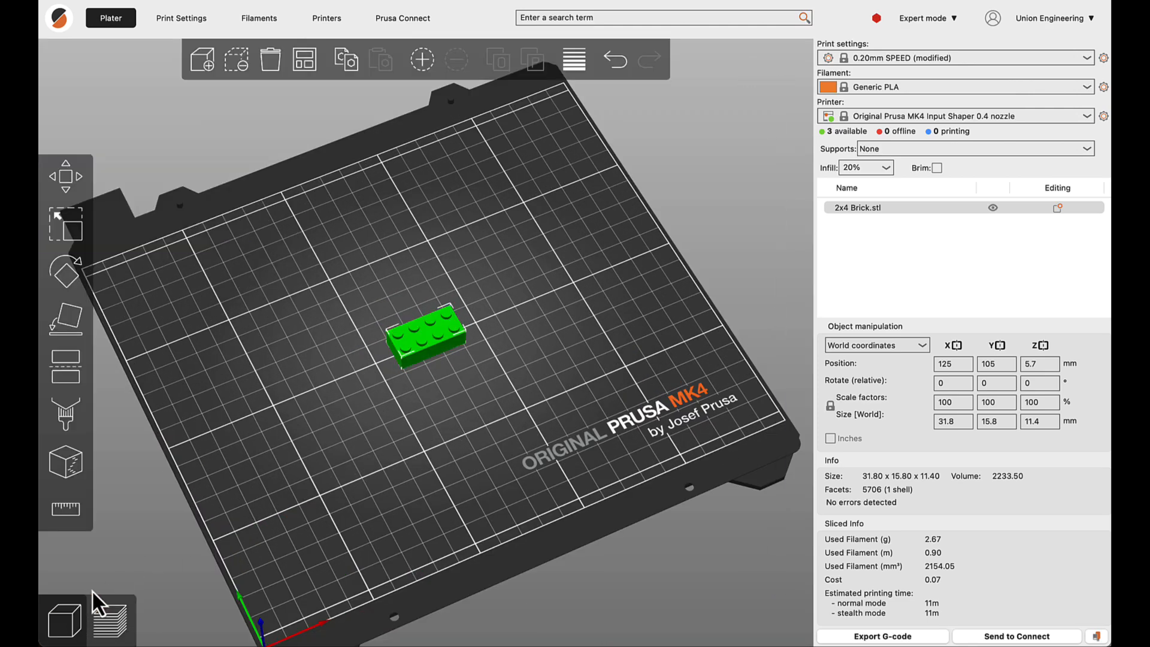
{"action": "left_click", "coordinate": [422, 62]}
{"action": "left_click", "coordinate": [423, 63]}
{"action": "left_click", "coordinate": [423, 63]}
{"action": "left_click", "coordinate": [422, 63]}
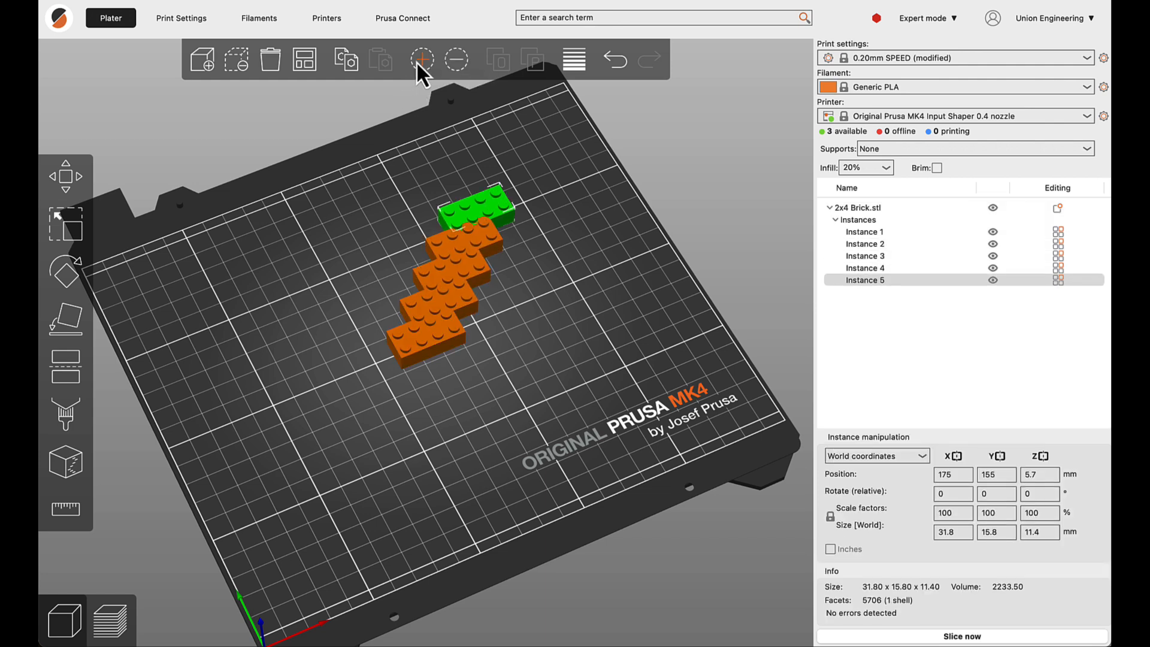
{"action": "left_click", "coordinate": [417, 62]}
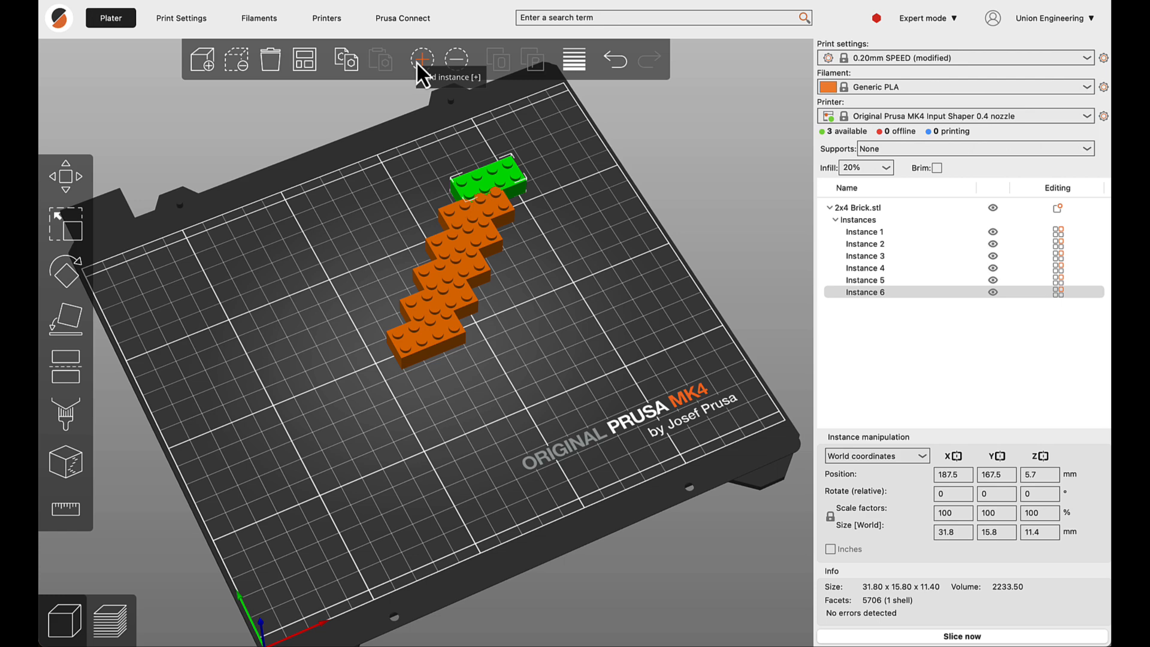
{"action": "left_click", "coordinate": [305, 60]}
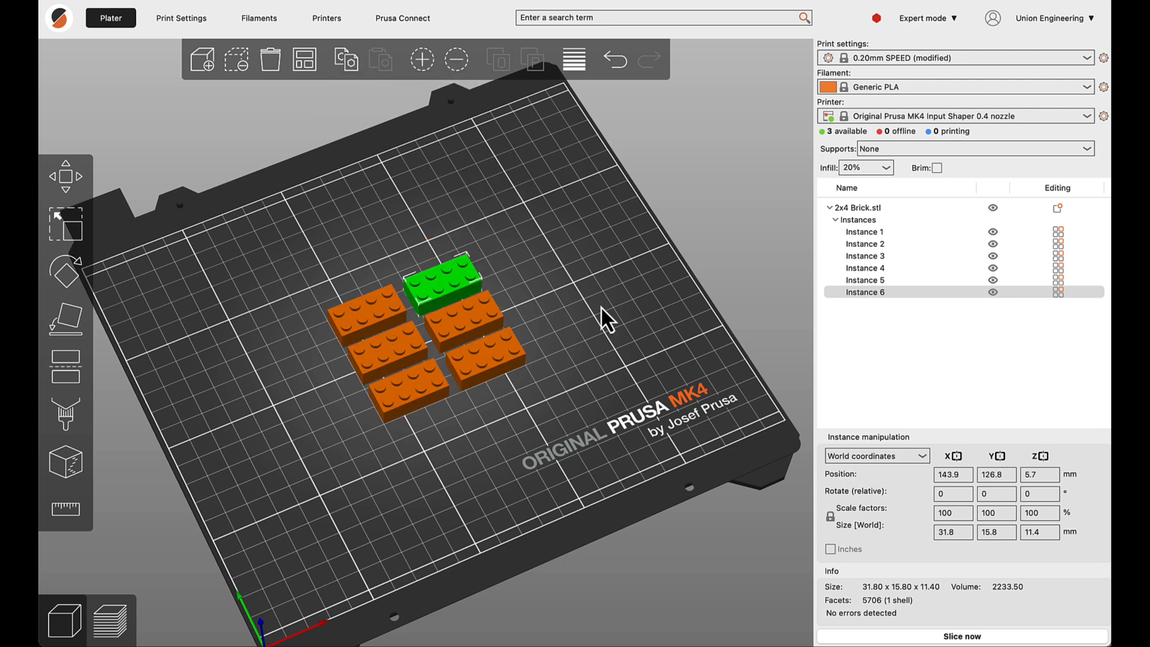
- Check the arranged bricks from above and below, and slice all six
{"action": "left_click_drag", "start_coordinate": [602, 307], "coordinate": [574, 314]}
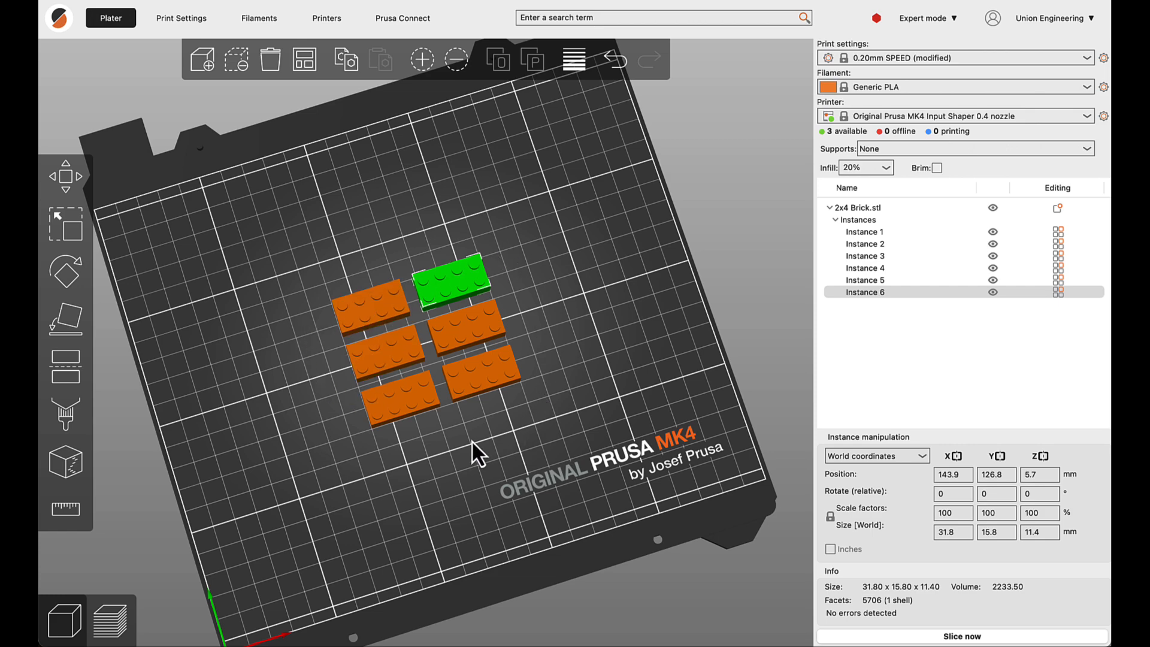
{"action": "left_click_drag", "start_coordinate": [472, 439], "coordinate": [429, 333]}
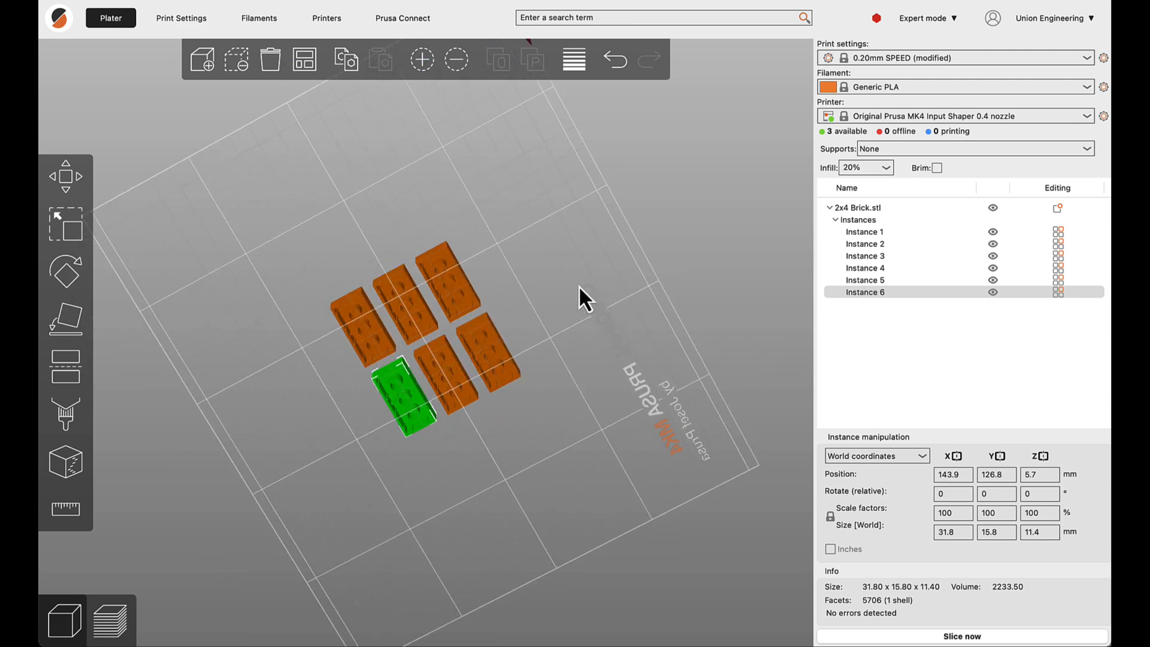
{"action": "left_click_drag", "start_coordinate": [579, 286], "coordinate": [563, 350]}
{"action": "left_click", "coordinate": [963, 637]}
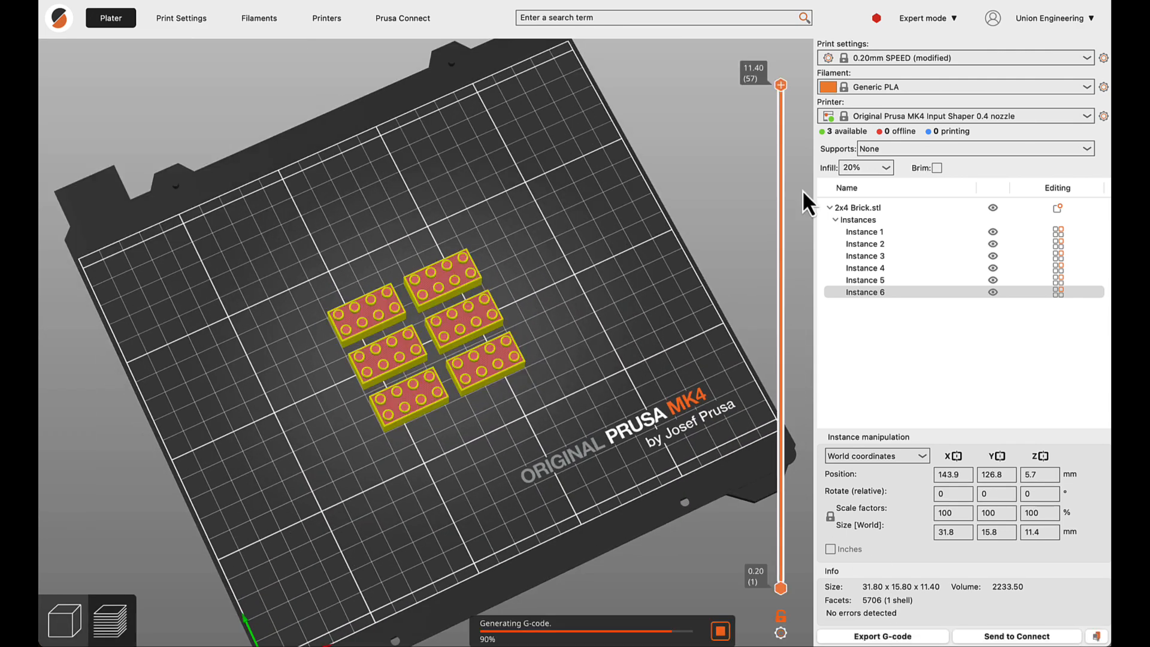
- Examine the 0.20 mm first layer of the six bricks in the toolpath preview and restore the full 11.40 mm layer range
{"action": "left_click_drag", "start_coordinate": [780, 83], "coordinate": [749, 602]}
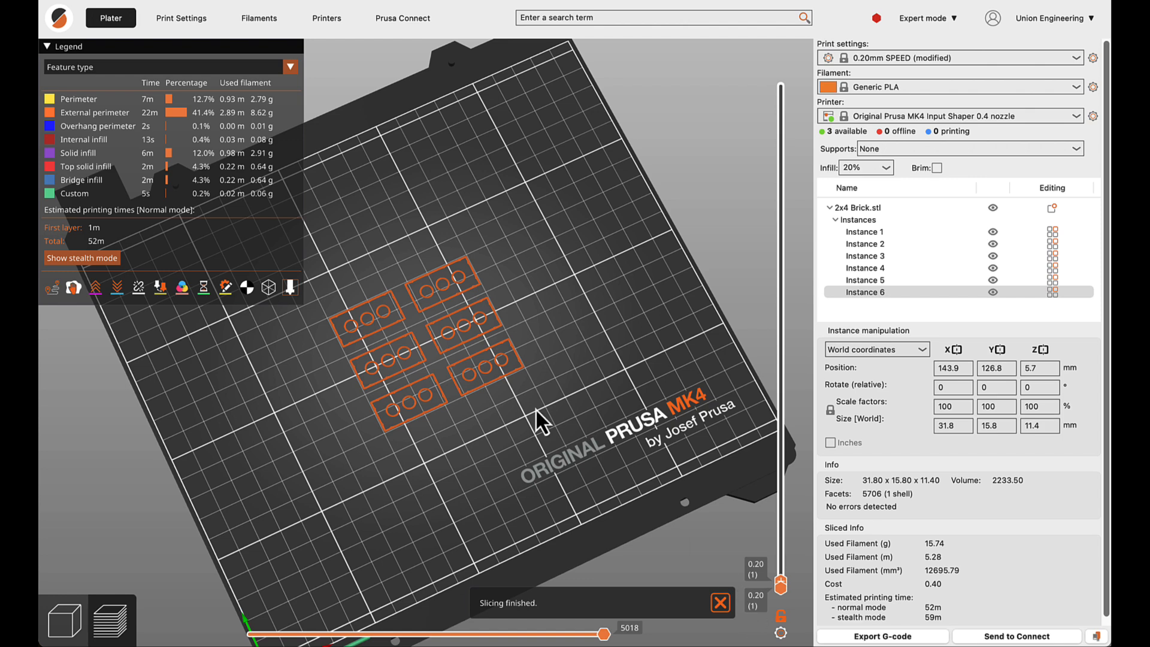
{"action": "scroll", "coordinate": [536, 408], "scroll_direction": "up", "scroll_amount": 5}
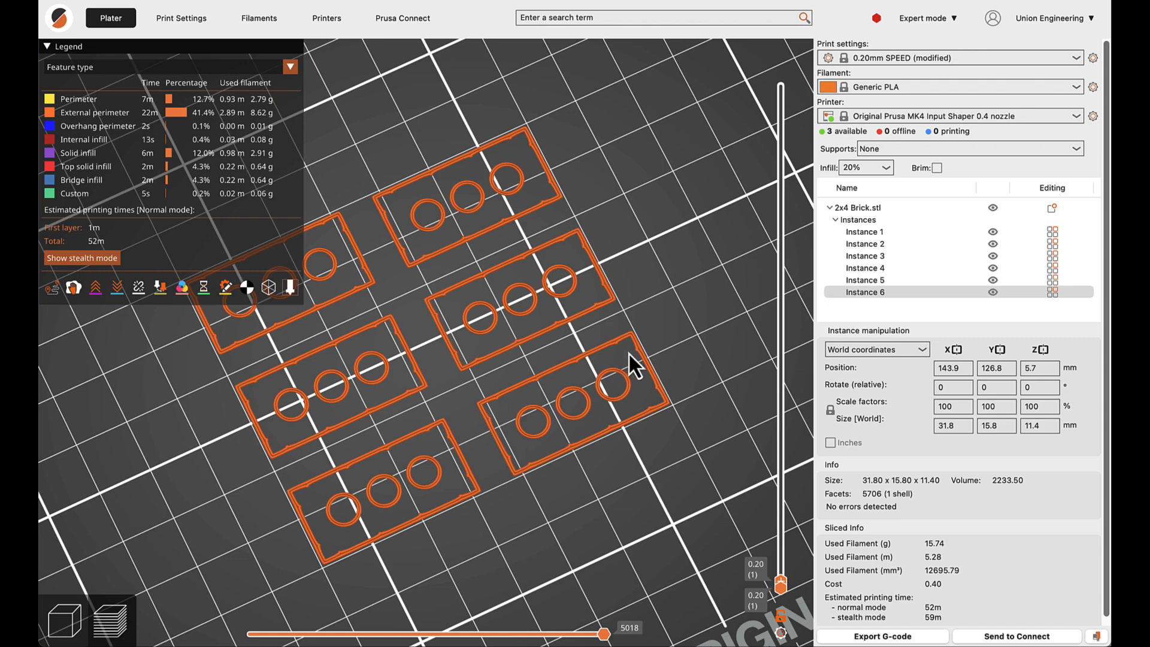
{"action": "scroll", "coordinate": [657, 400], "scroll_direction": "down", "scroll_amount": 5}
{"action": "mouse_move", "coordinate": [560, 414]}
{"action": "left_mouse_down"}
{"action": "mouse_move", "coordinate": [562, 393]}
{"action": "mouse_move", "coordinate": [544, 408]}
{"action": "left_mouse_up"}
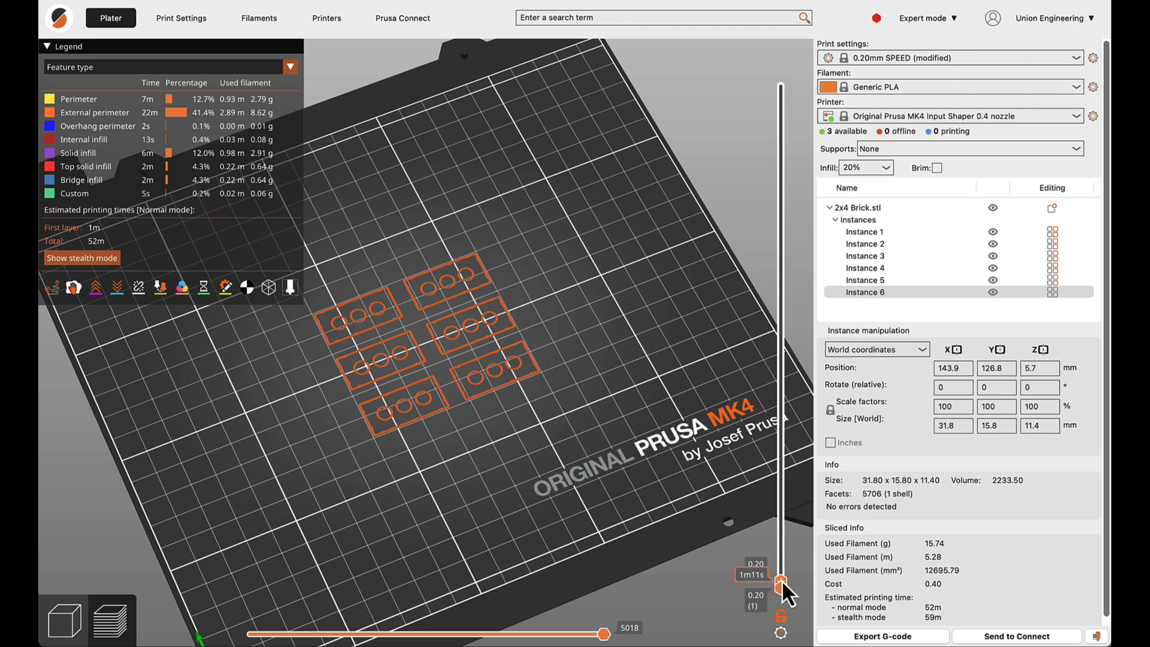
{"action": "left_click_drag", "start_coordinate": [780, 585], "coordinate": [791, 81]}
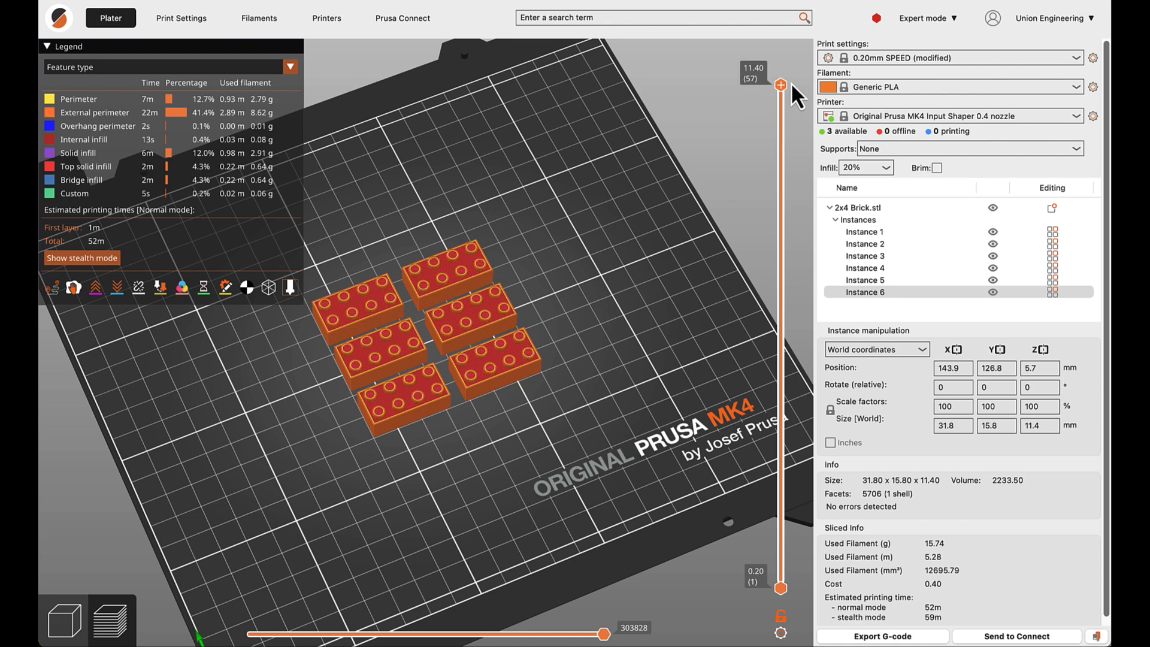
- Export the sliced G-code to the NO NAME flash drive, keeping the suggested file name
{"action": "mouse_move", "coordinate": [522, 433]}
{"action": "left_mouse_down"}
{"action": "mouse_move", "coordinate": [518, 376]}
{"action": "mouse_move", "coordinate": [522, 451]}
{"action": "left_mouse_up"}
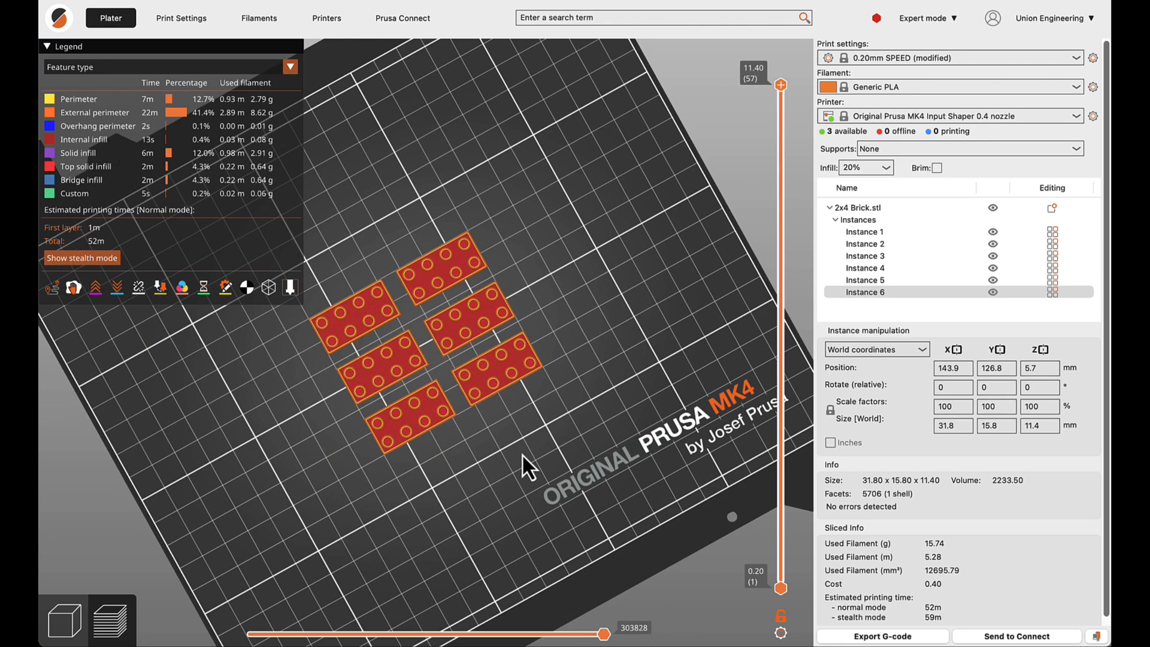
{"action": "left_click_drag", "start_coordinate": [586, 467], "coordinate": [578, 448]}
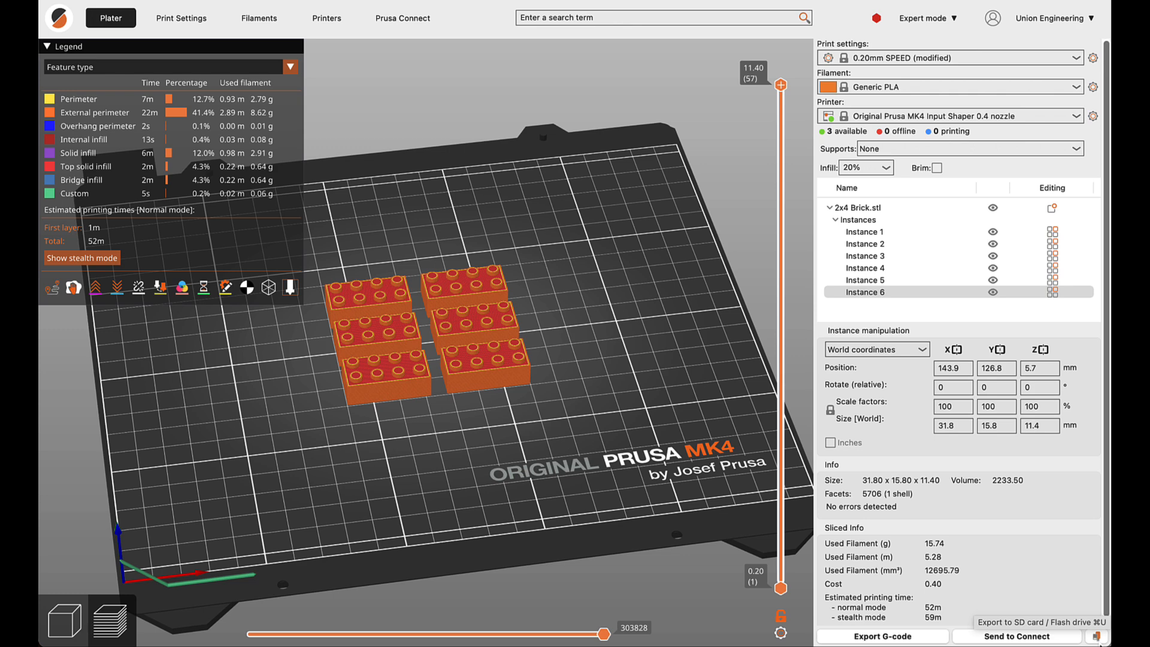
{"action": "left_click", "coordinate": [1097, 638]}
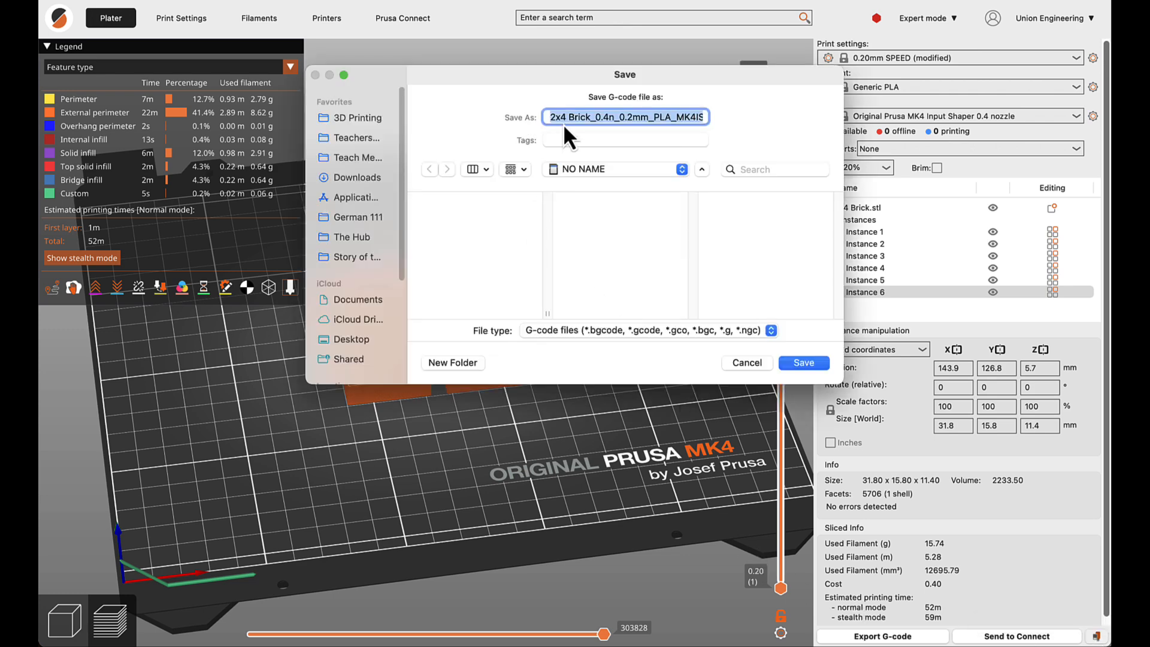
{"action": "left_click", "coordinate": [803, 363]}
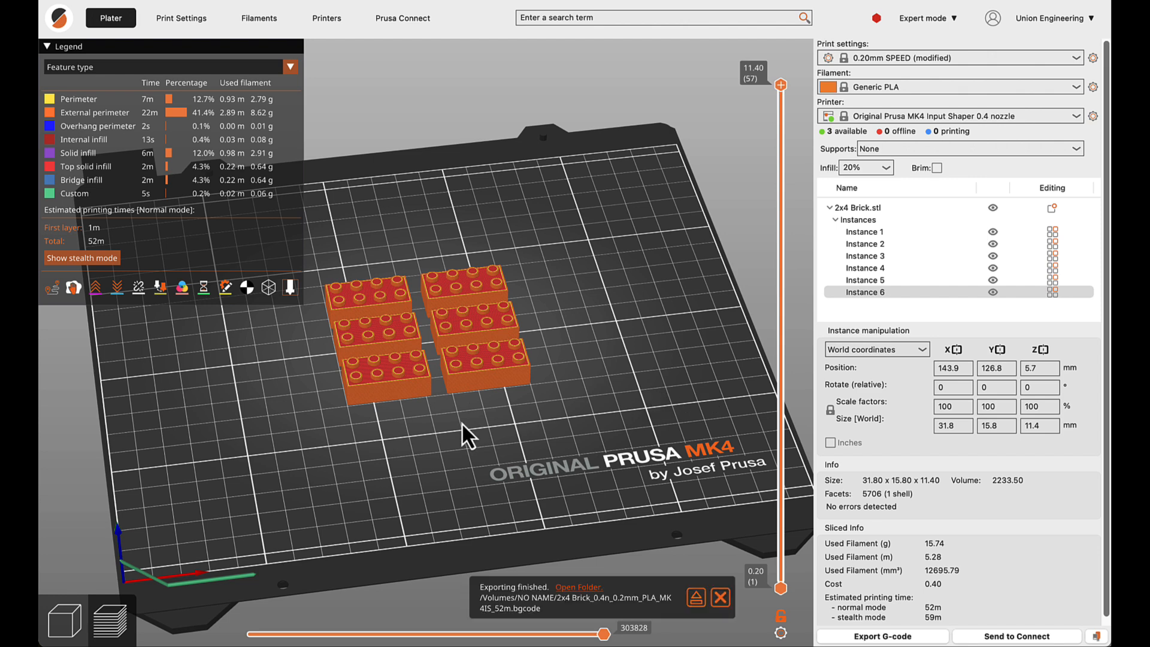
- Examine the sliced bricks' toolpaths from the underside and from the knob side
{"action": "mouse_move", "coordinate": [456, 426]}
{"action": "left_mouse_down"}
{"action": "mouse_move", "coordinate": [464, 388]}
{"action": "mouse_move", "coordinate": [458, 436]}
{"action": "left_mouse_up"}
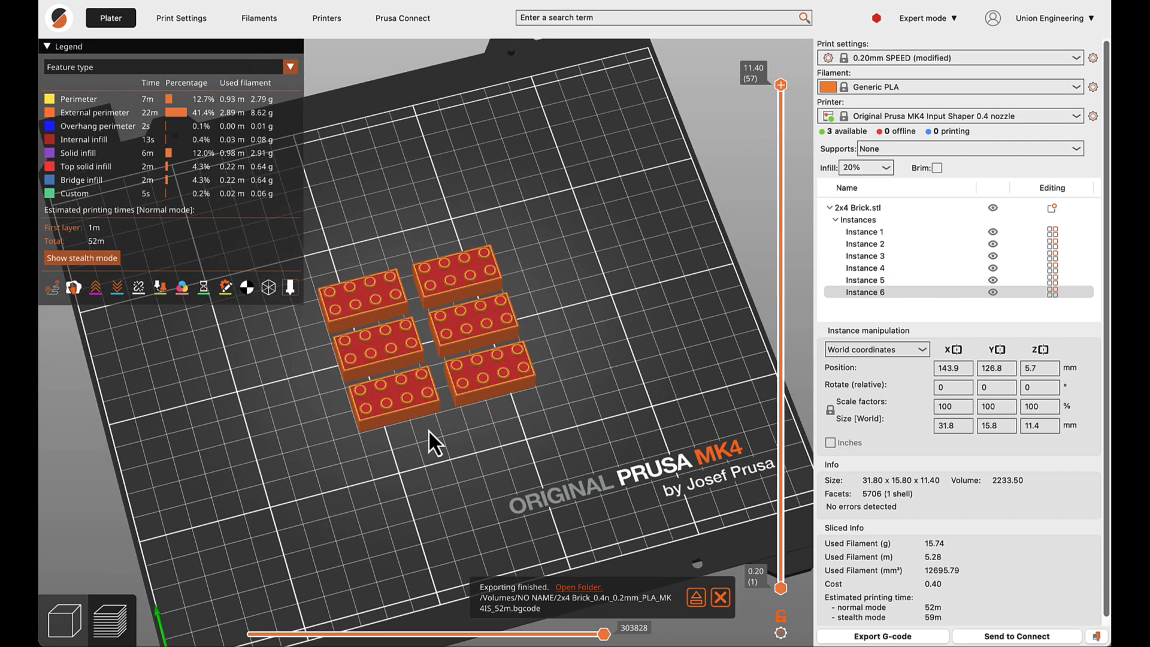
{"action": "key", "text": "2"}
{"action": "scroll", "coordinate": [383, 267], "scroll_direction": "up", "scroll_amount": 5}
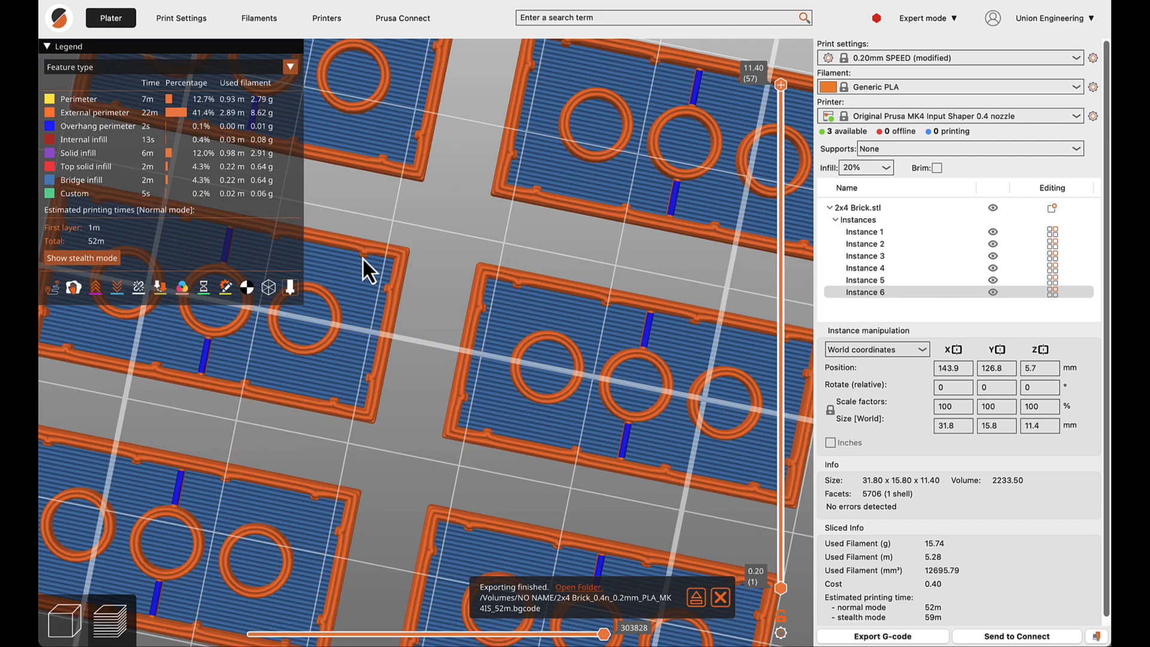
{"action": "scroll", "coordinate": [404, 272], "scroll_direction": "down", "scroll_amount": 5}
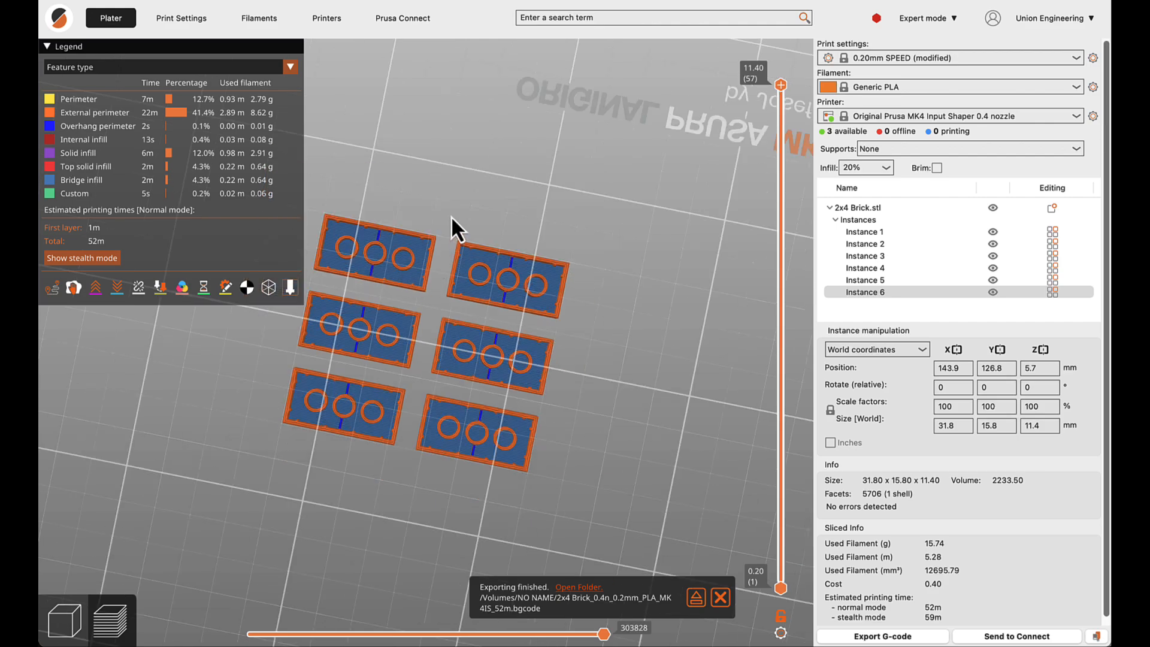
{"action": "key", "text": "0"}
{"action": "scroll", "coordinate": [428, 433], "scroll_direction": "down", "scroll_amount": 10}
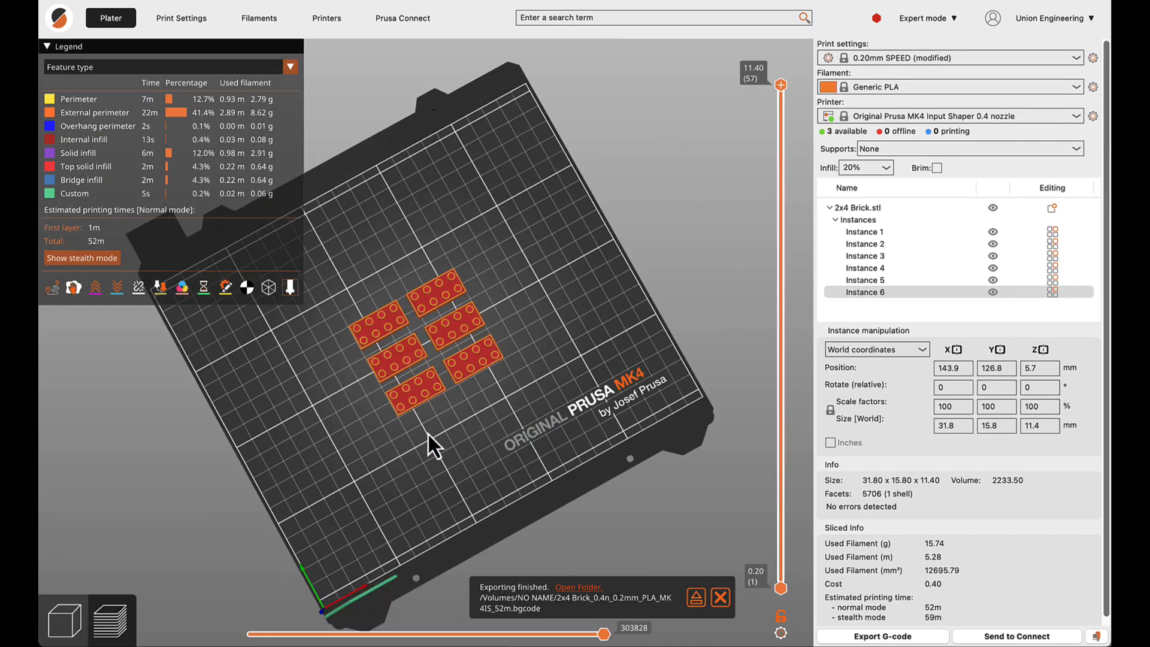
{"action": "mouse_move", "coordinate": [428, 433]}
{"action": "left_mouse_down"}
{"action": "mouse_move", "coordinate": [424, 405]}
{"action": "mouse_move", "coordinate": [425, 423]}
{"action": "left_mouse_up"}
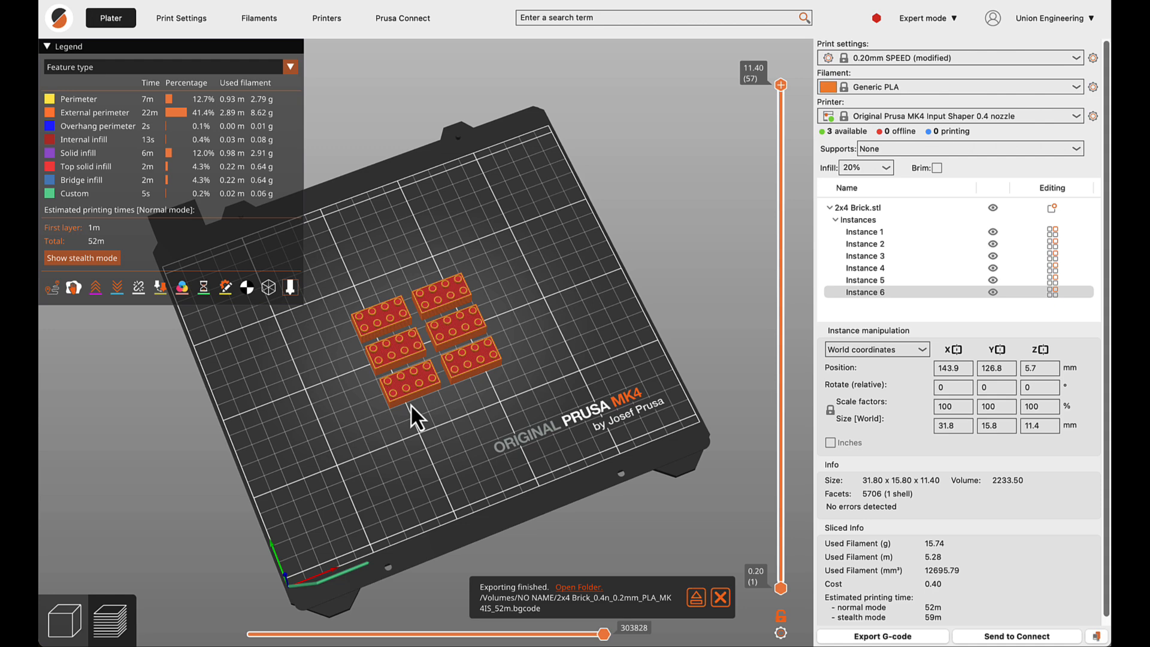
{"action": "left_click_drag", "start_coordinate": [398, 452], "coordinate": [398, 442]}
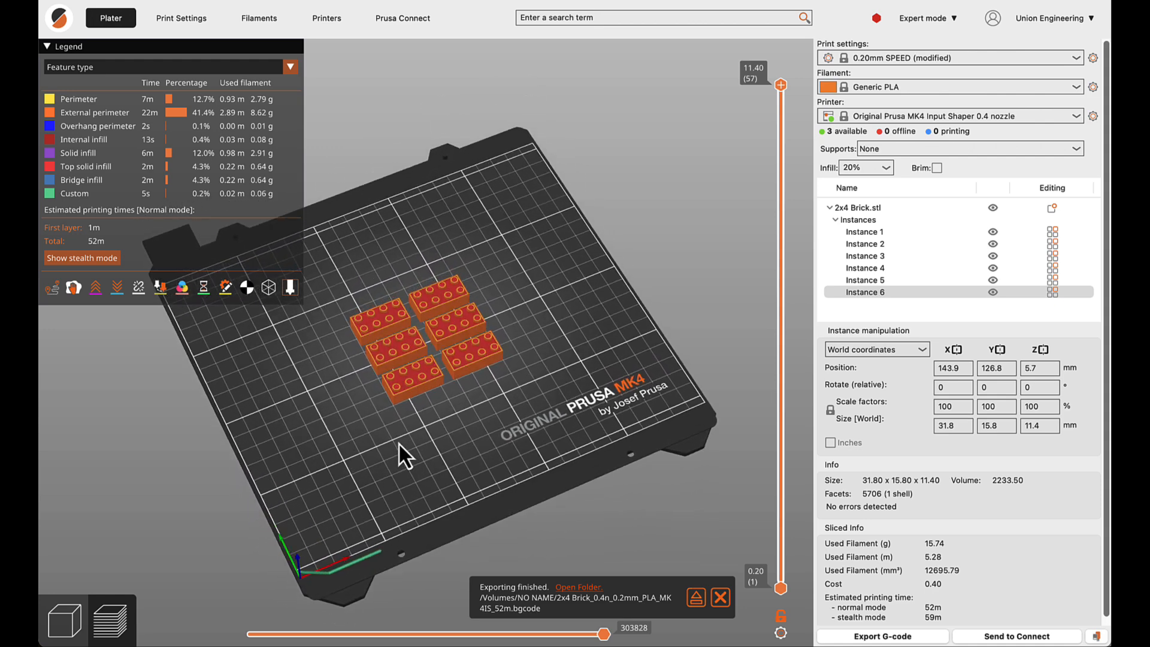